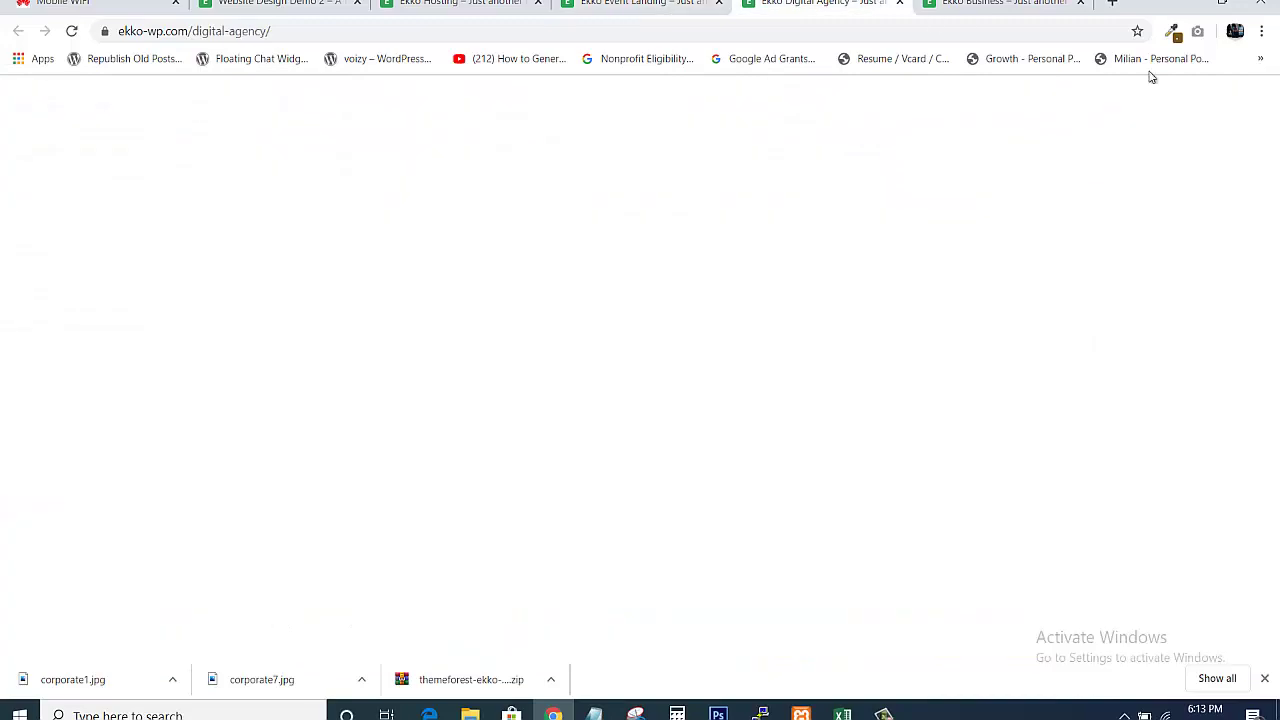
# Switch to the Ekko Business demo tab and view its Monthly/Yearly pricing section
pyautogui.moveTo(1273, 96); pyautogui.dragTo(1273, 262)
pyautogui.click(995, 4)
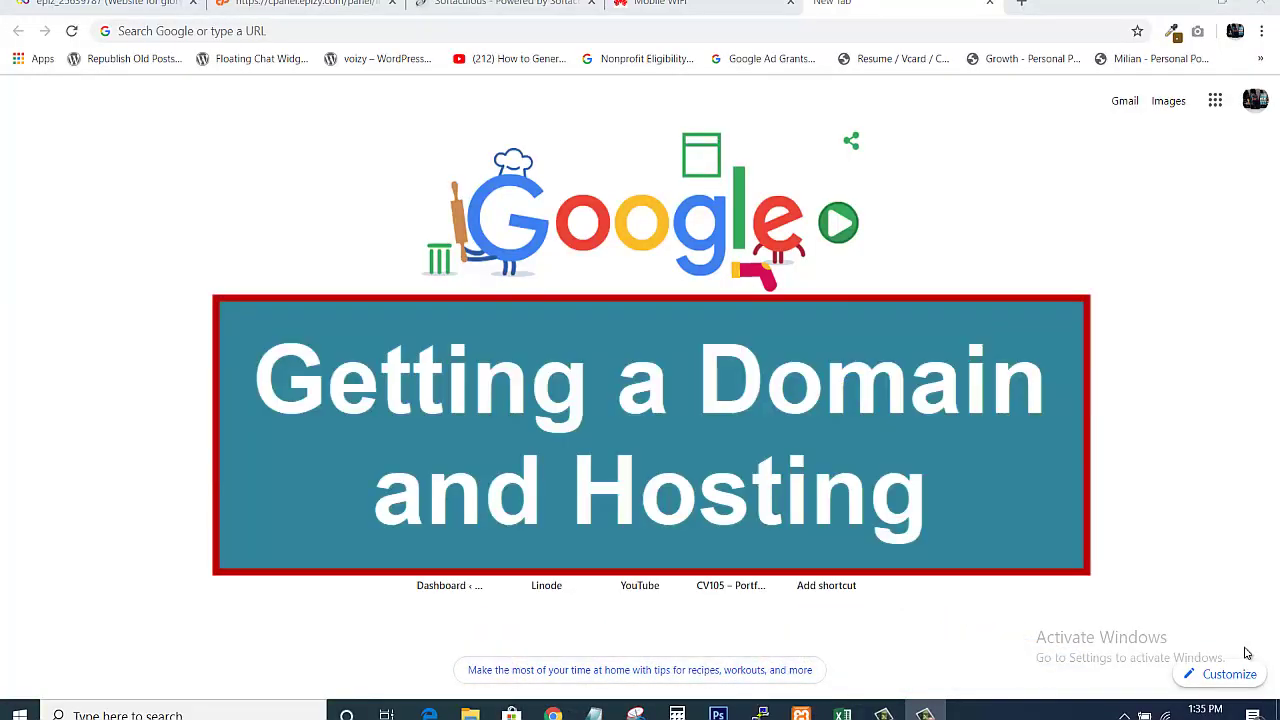
# Go to bluehost.com, start signup, and choose the Basic plan at $3.95/mo
pyautogui.click(607, 34)
pyautogui.write('b')
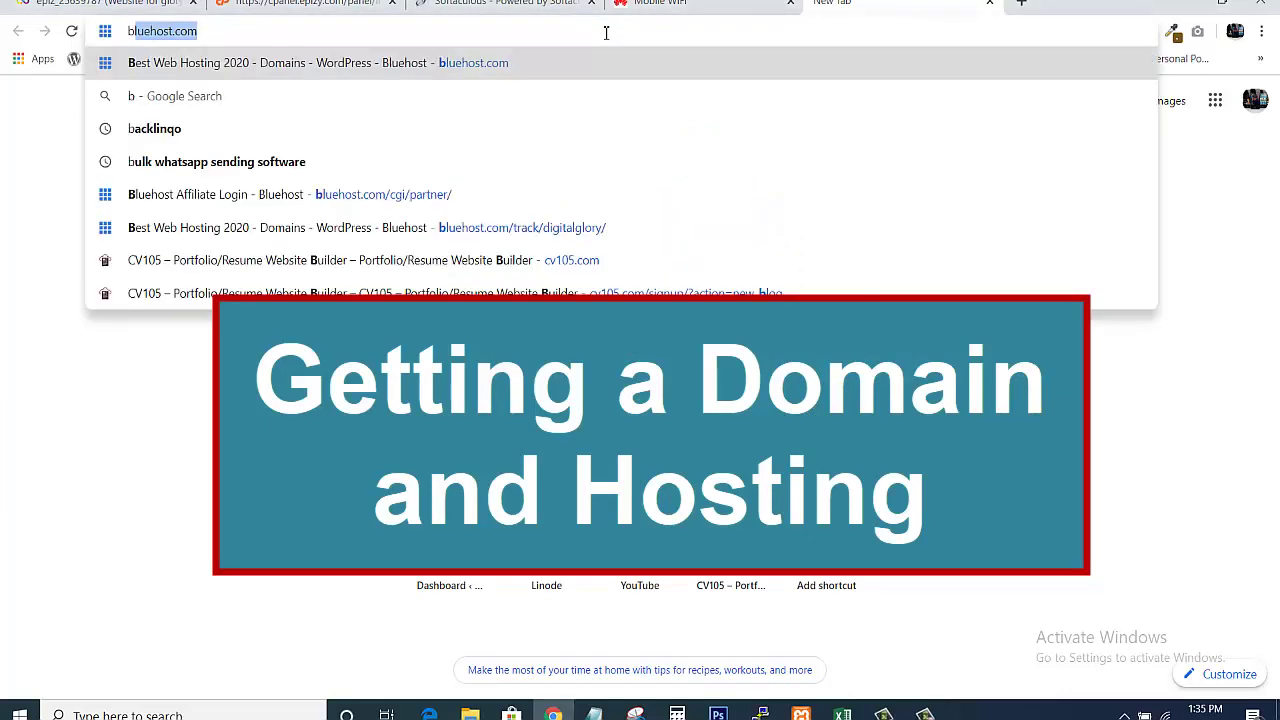
pyautogui.press('Return')
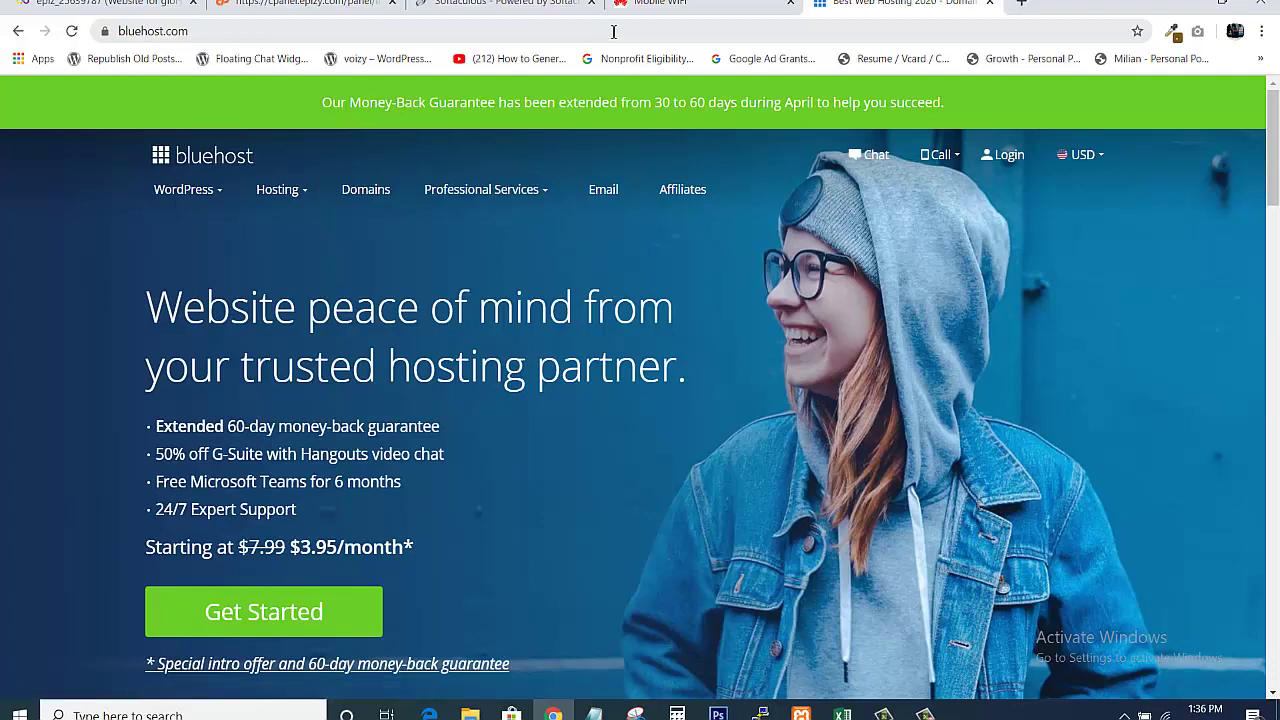
pyautogui.moveTo(1117, 188)
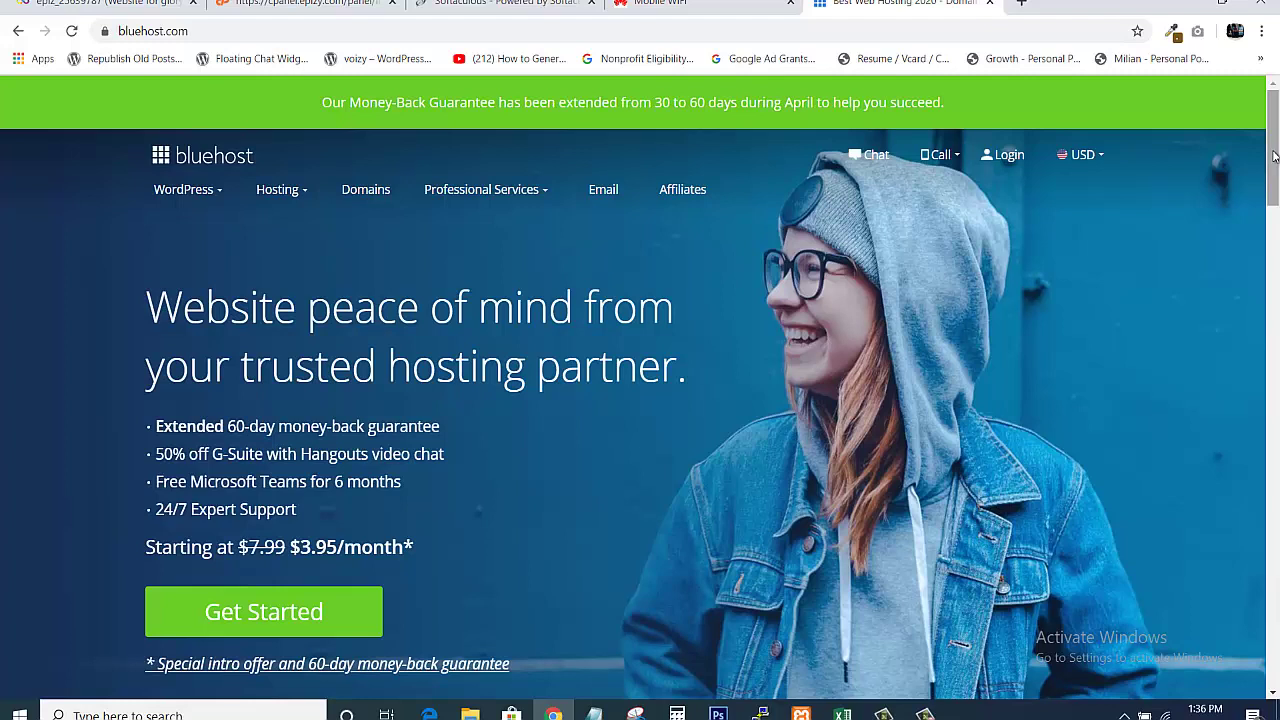
pyautogui.click(312, 609)
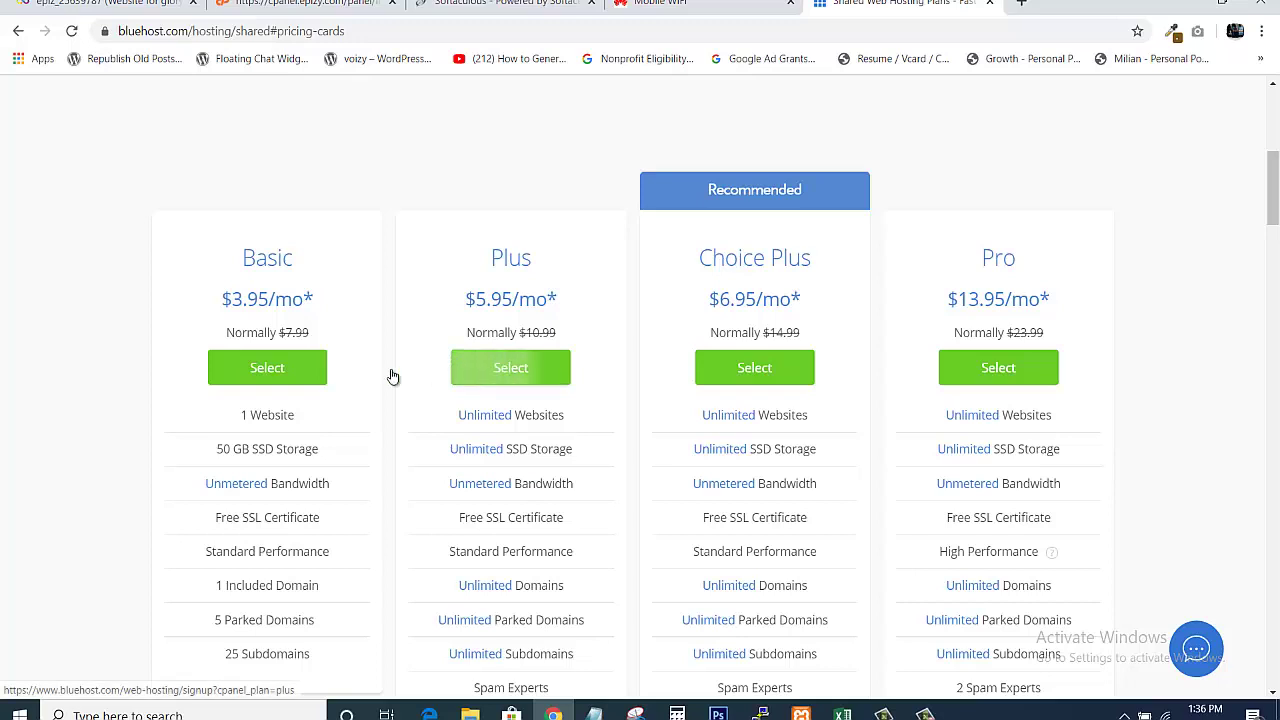
pyautogui.click(236, 376)
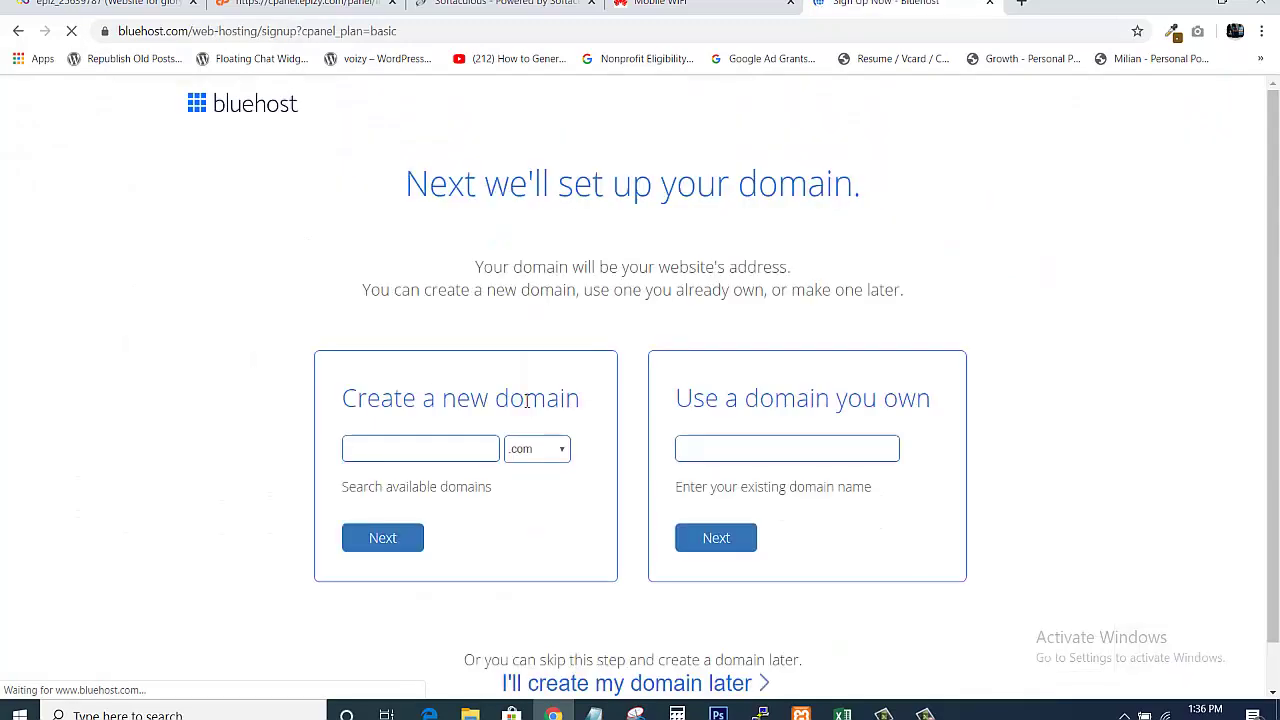
# Try websitedesigndemo.com, and after it proves taken, check websitedesigndemo2.com instead
pyautogui.click(412, 452)
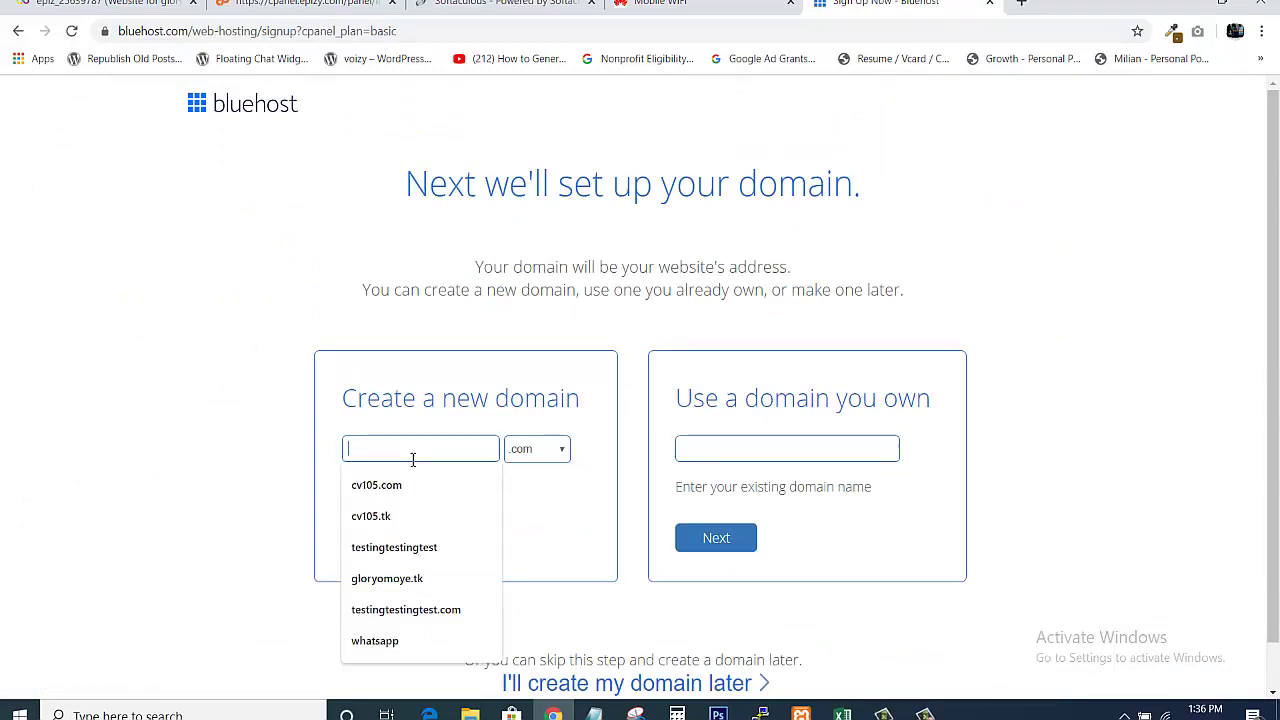
pyautogui.write('we')
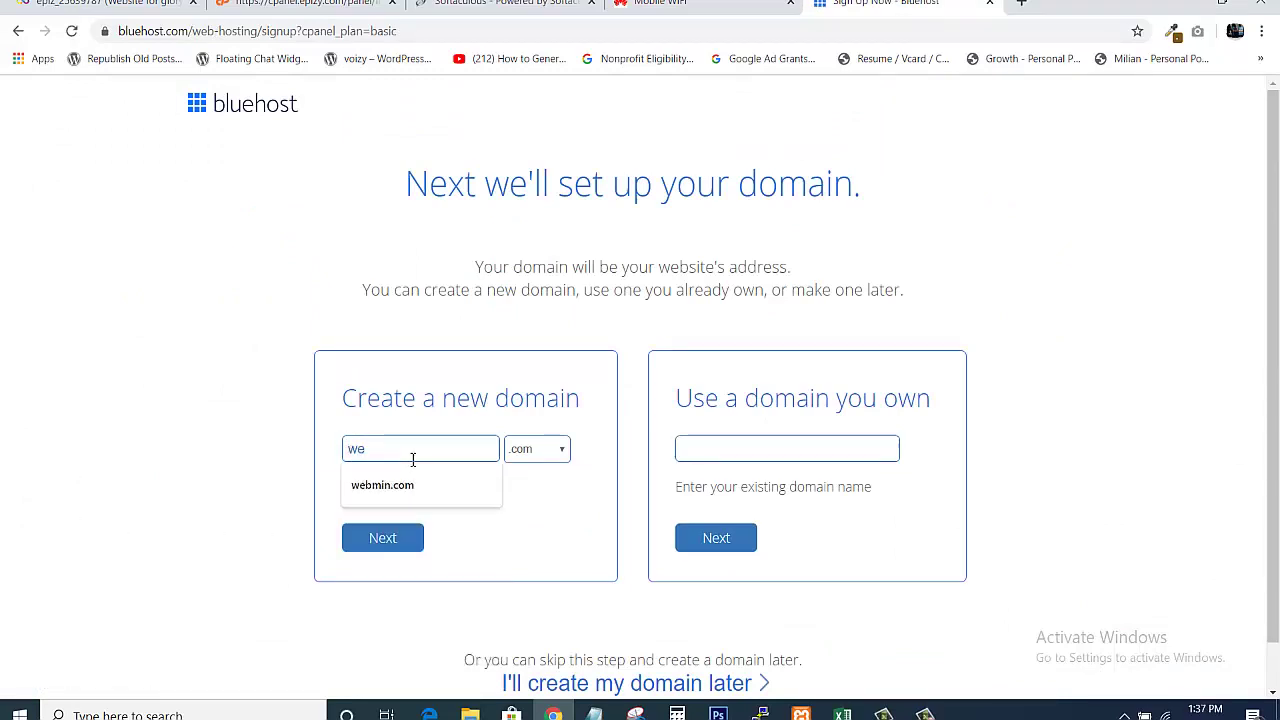
pyautogui.write('bsitede')
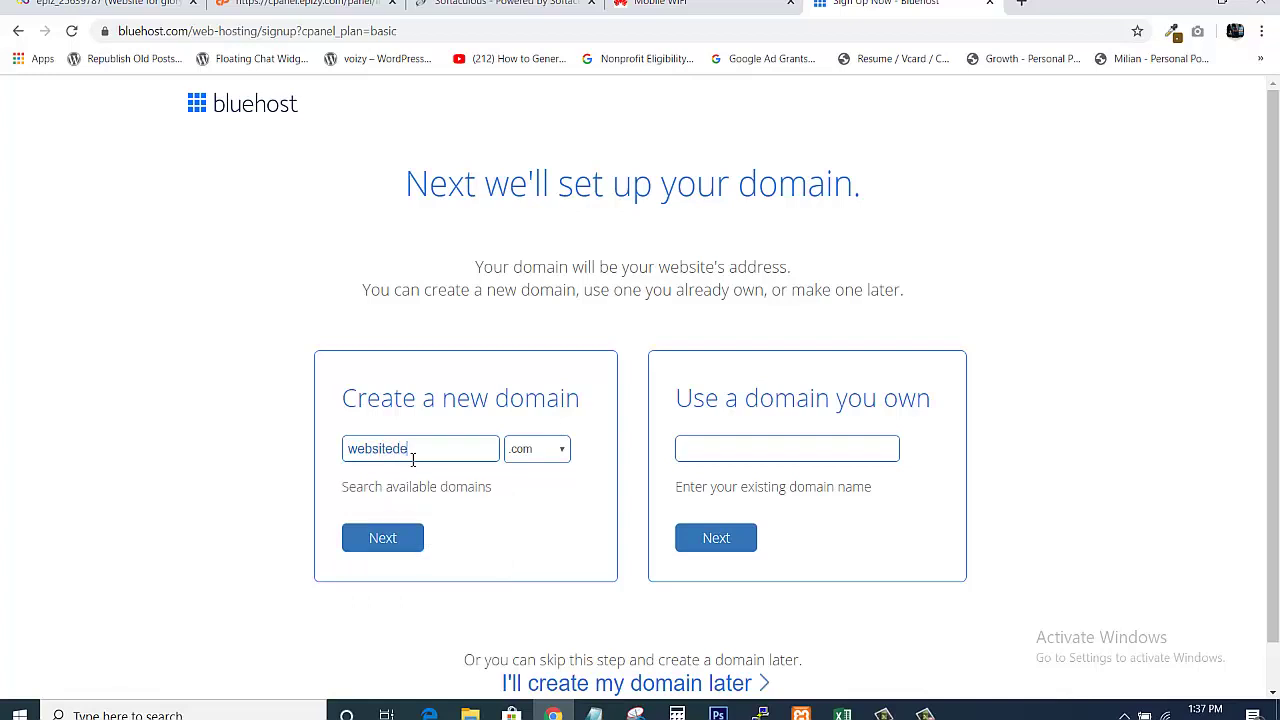
pyautogui.write('signdemo')
pyautogui.click(388, 548)
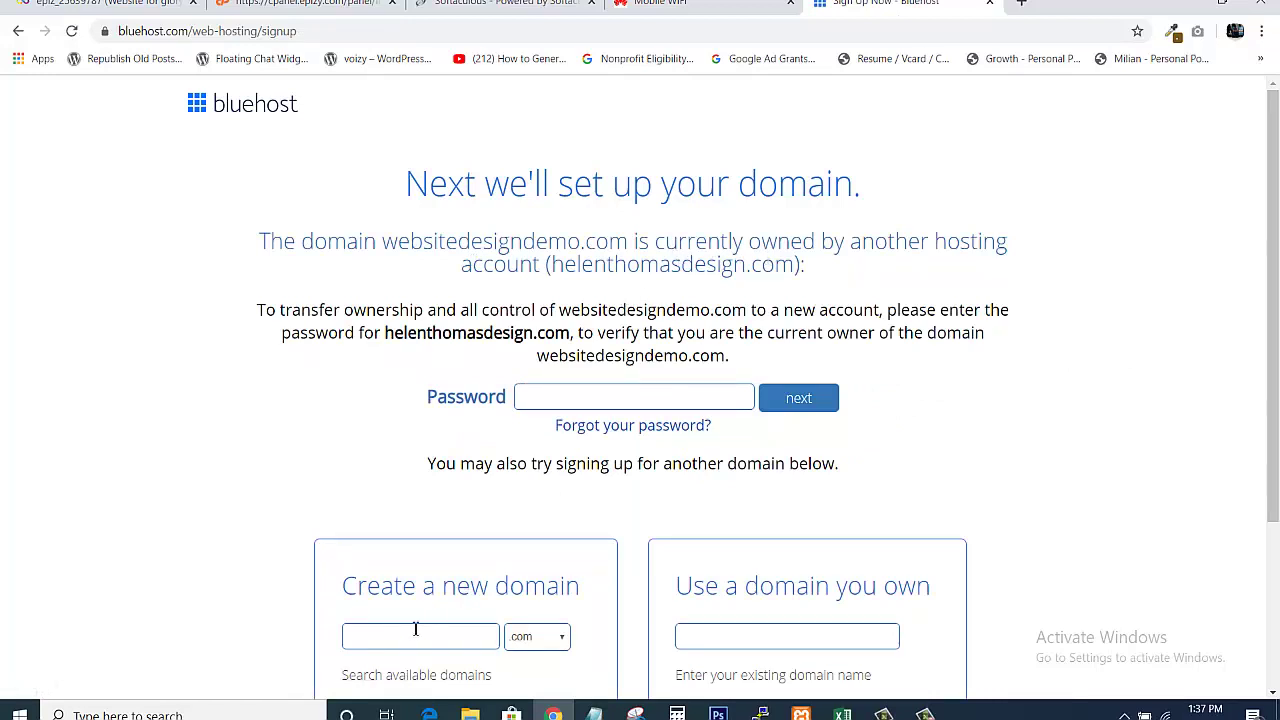
pyautogui.write('ebsitedesigndemo')
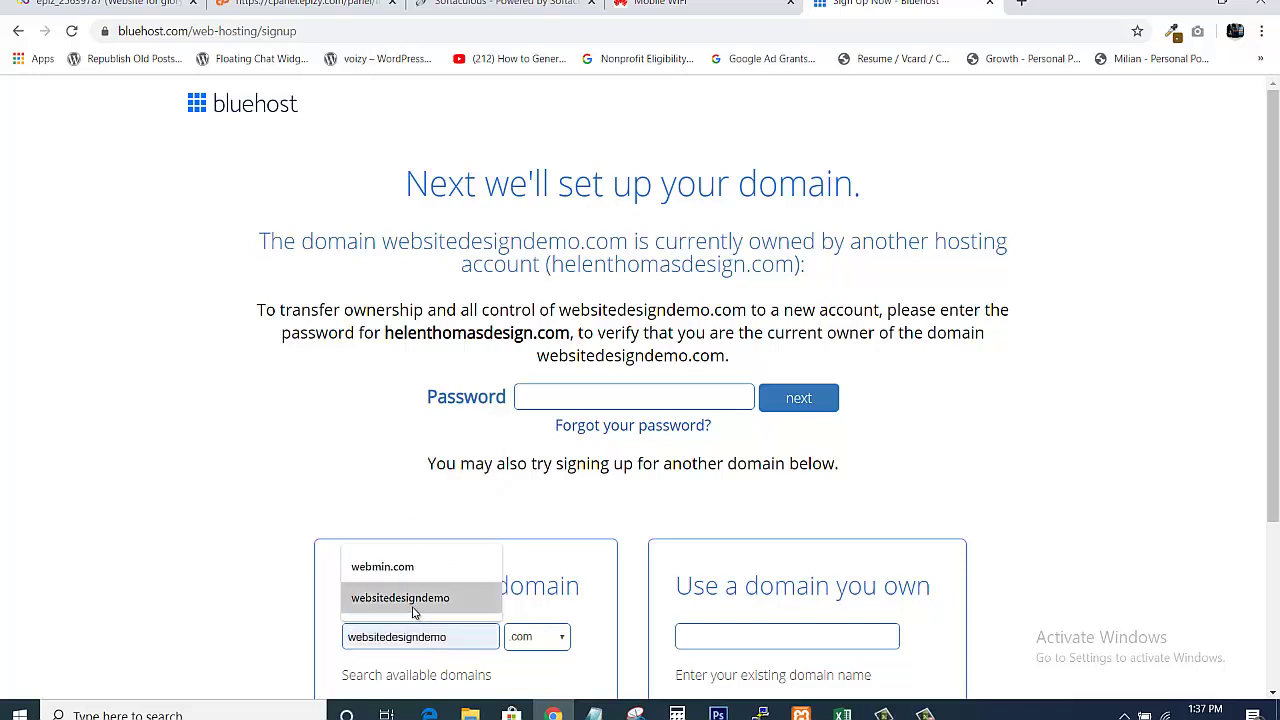
pyautogui.click(413, 600)
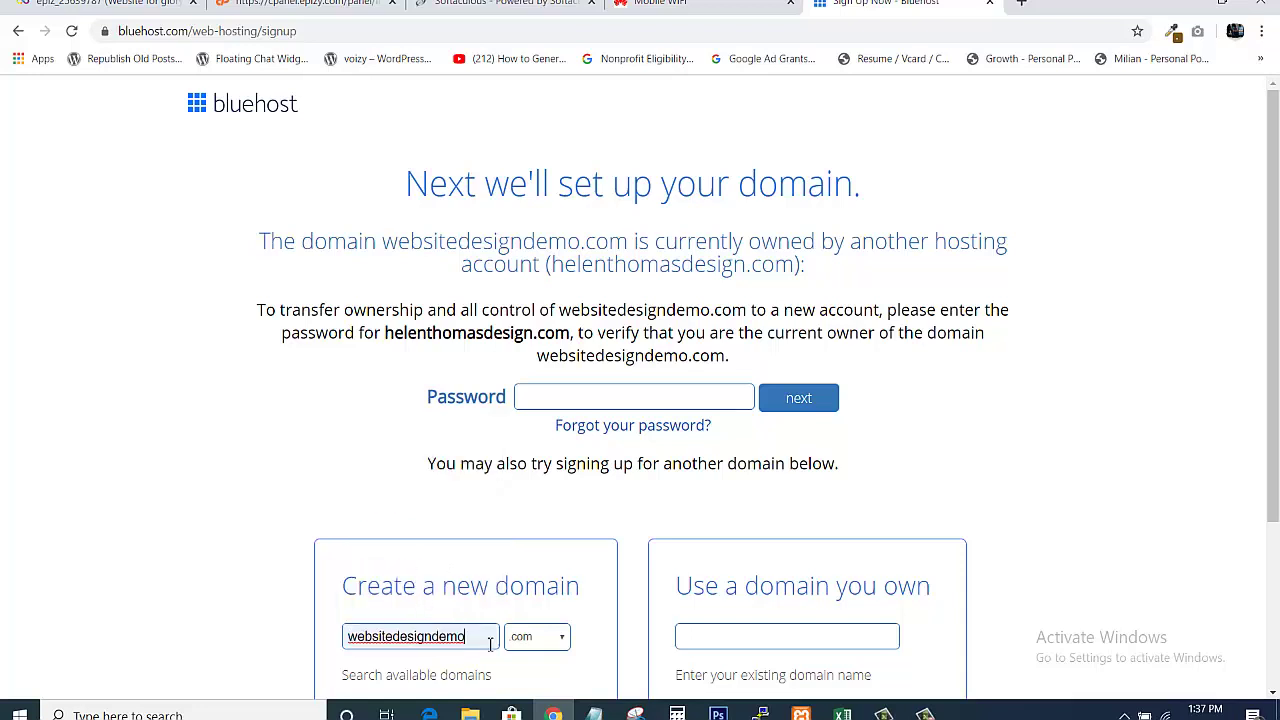
pyautogui.write('2')
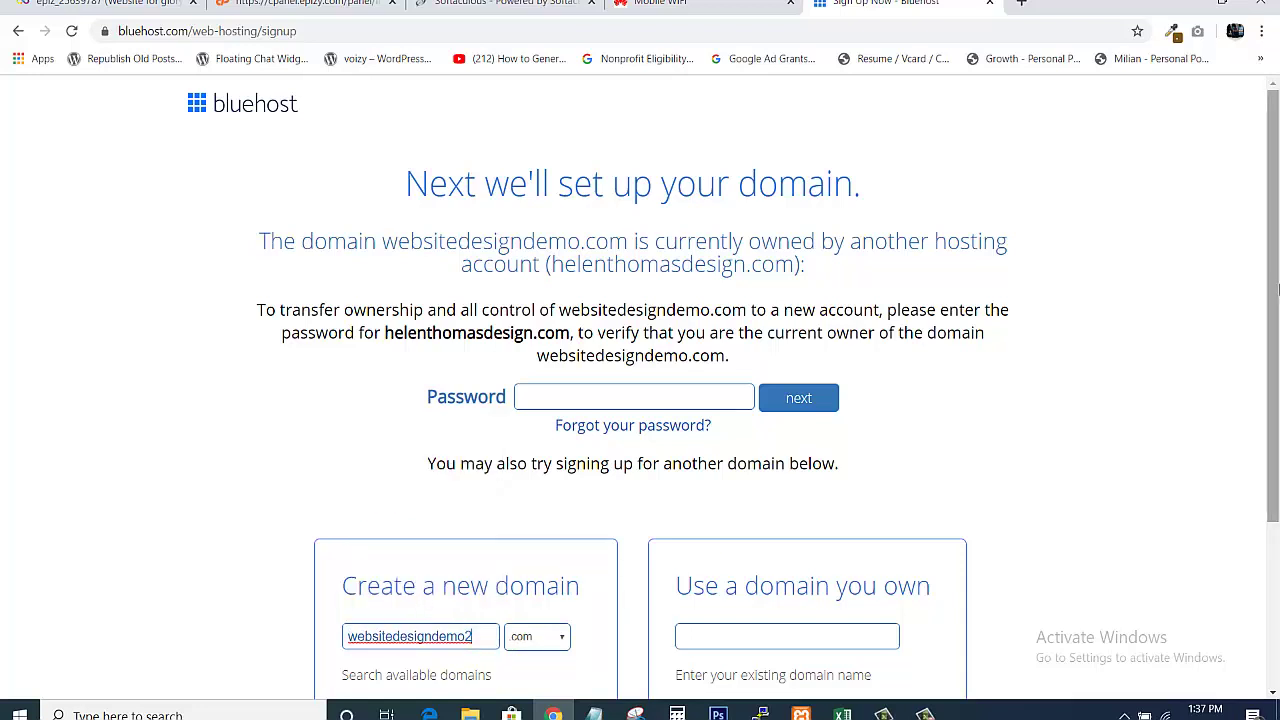
pyautogui.scroll(-3, 1163, 503)
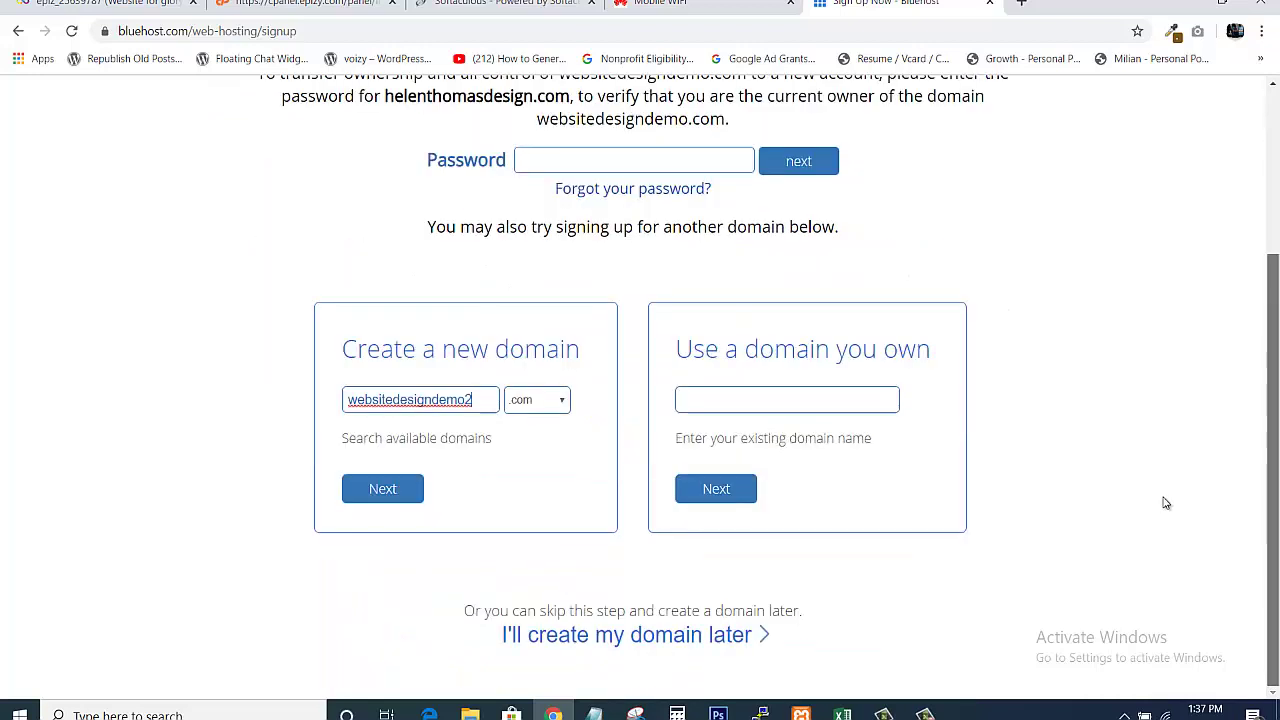
pyautogui.click(362, 494)
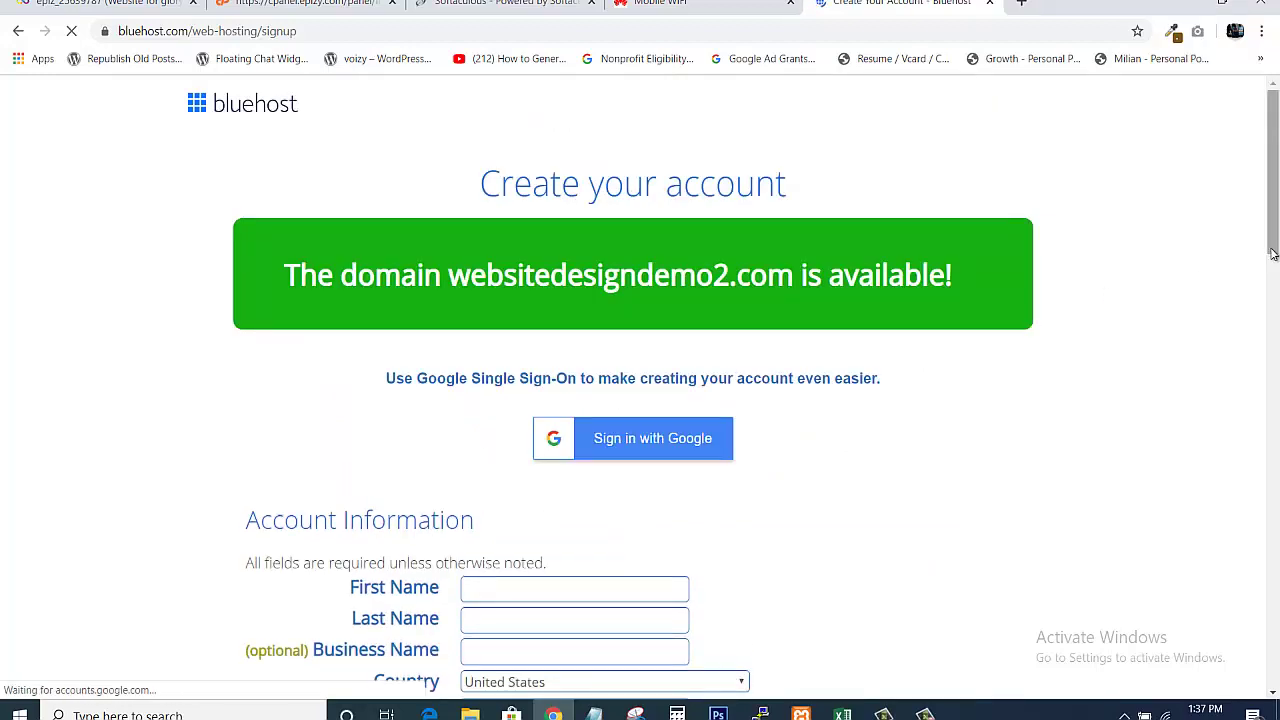
# Review Bluehost's Package and Payment Information, then return to the InfinityFree control panel
pyautogui.moveTo(1273, 254); pyautogui.dragTo(1265, 467)
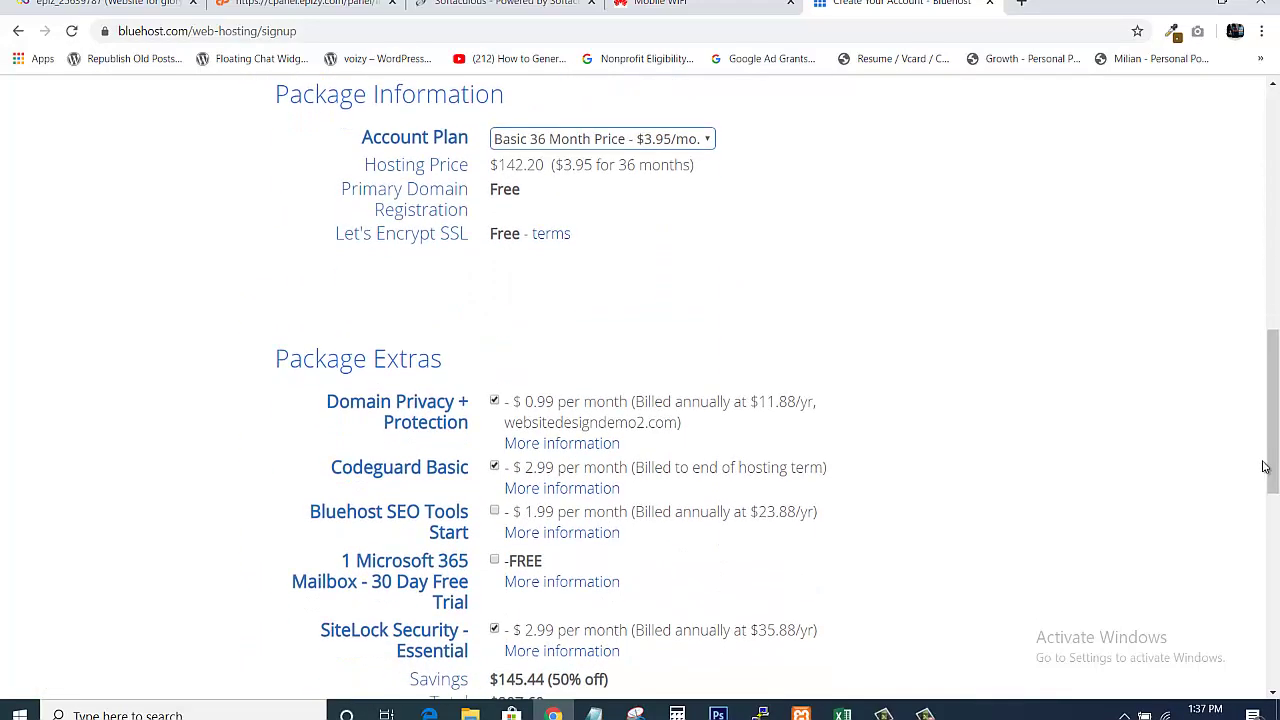
pyautogui.moveTo(1270, 415); pyautogui.dragTo(1277, 616)
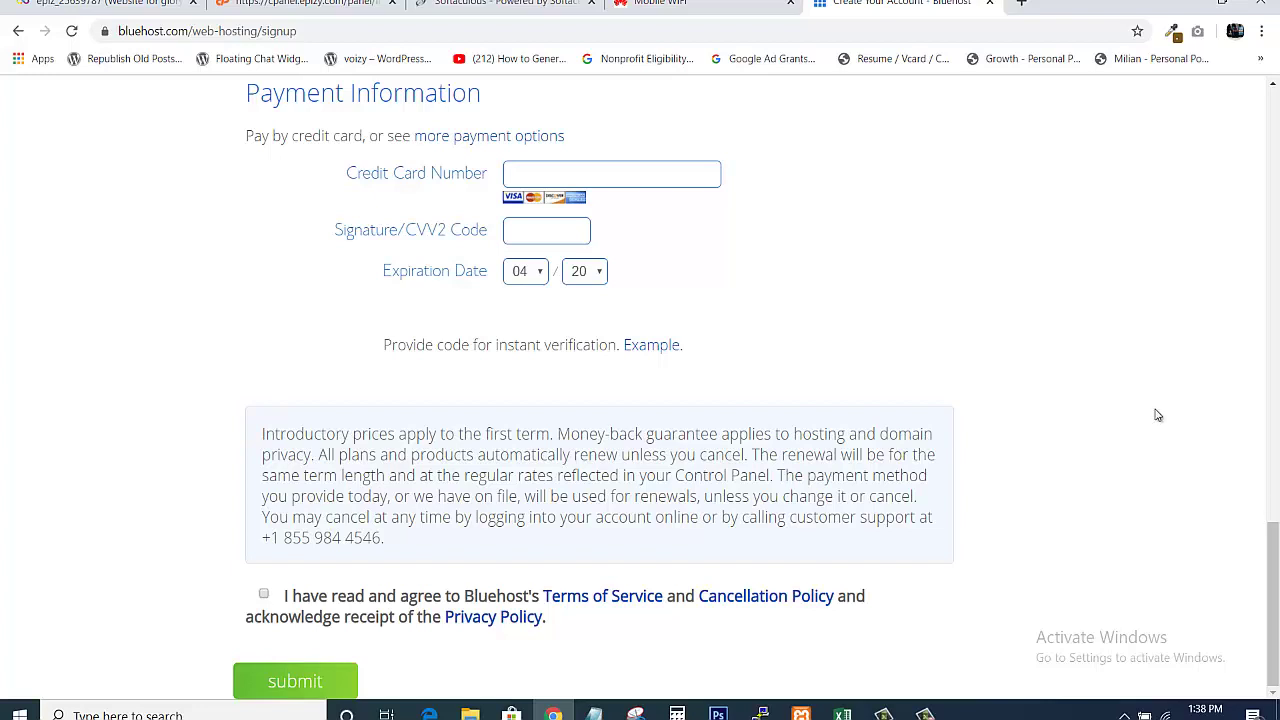
pyautogui.click(306, 3)
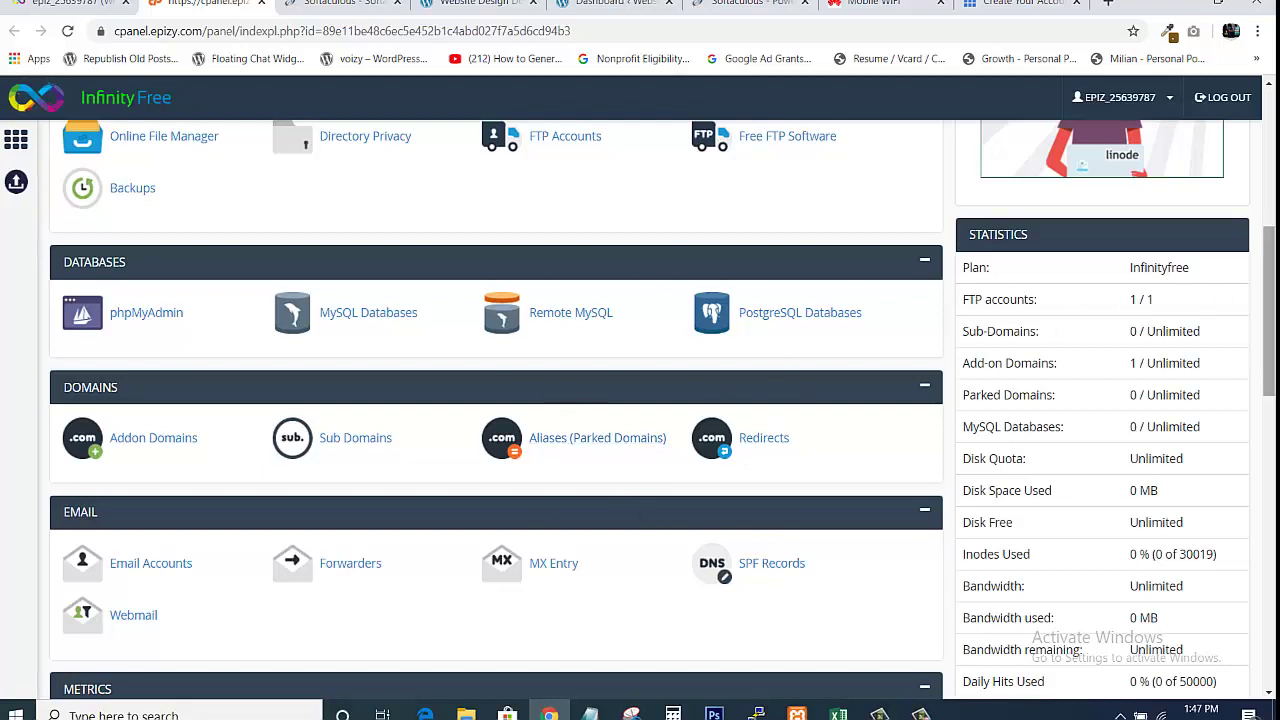
# Scroll to the Software section and launch Softaculous Apps Installer
pyautogui.moveTo(1269, 300)
pyautogui.mouseDown()
pyautogui.moveTo(1269, 166)
pyautogui.moveTo(1269, 279)
pyautogui.mouseUp()
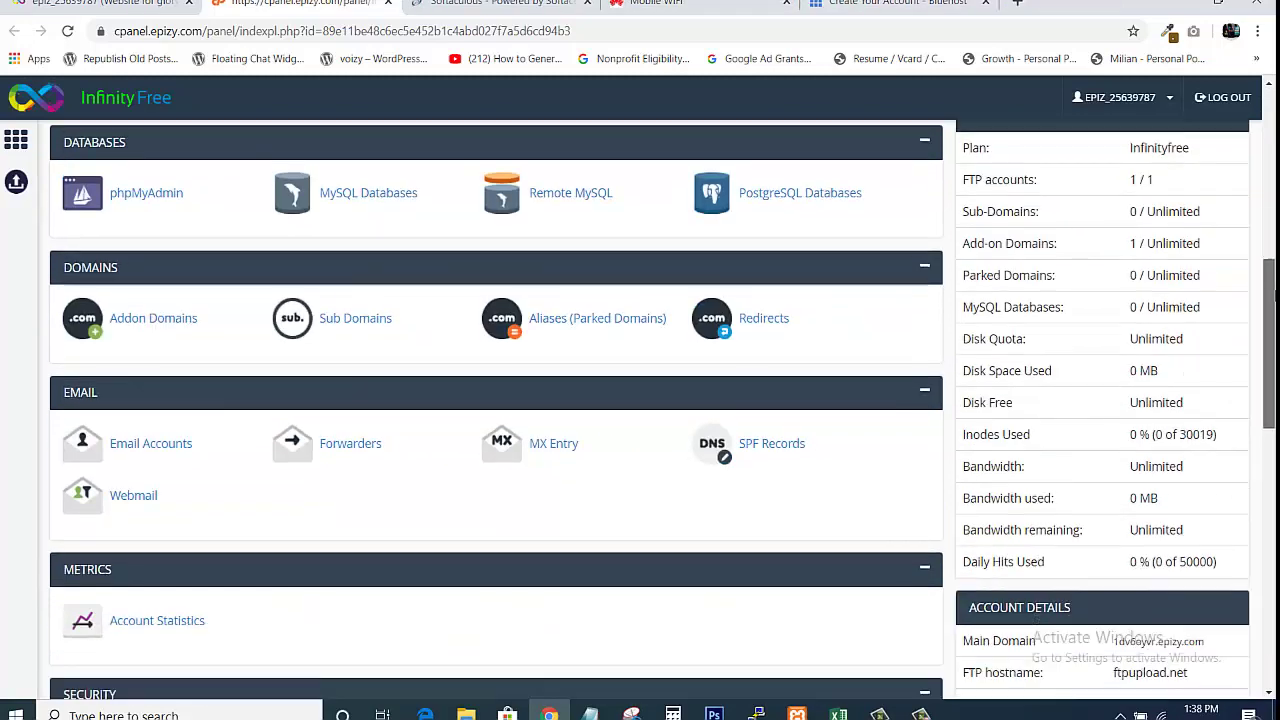
pyautogui.scroll(-1, 496, 410)
pyautogui.scroll(-4, 791, 403)
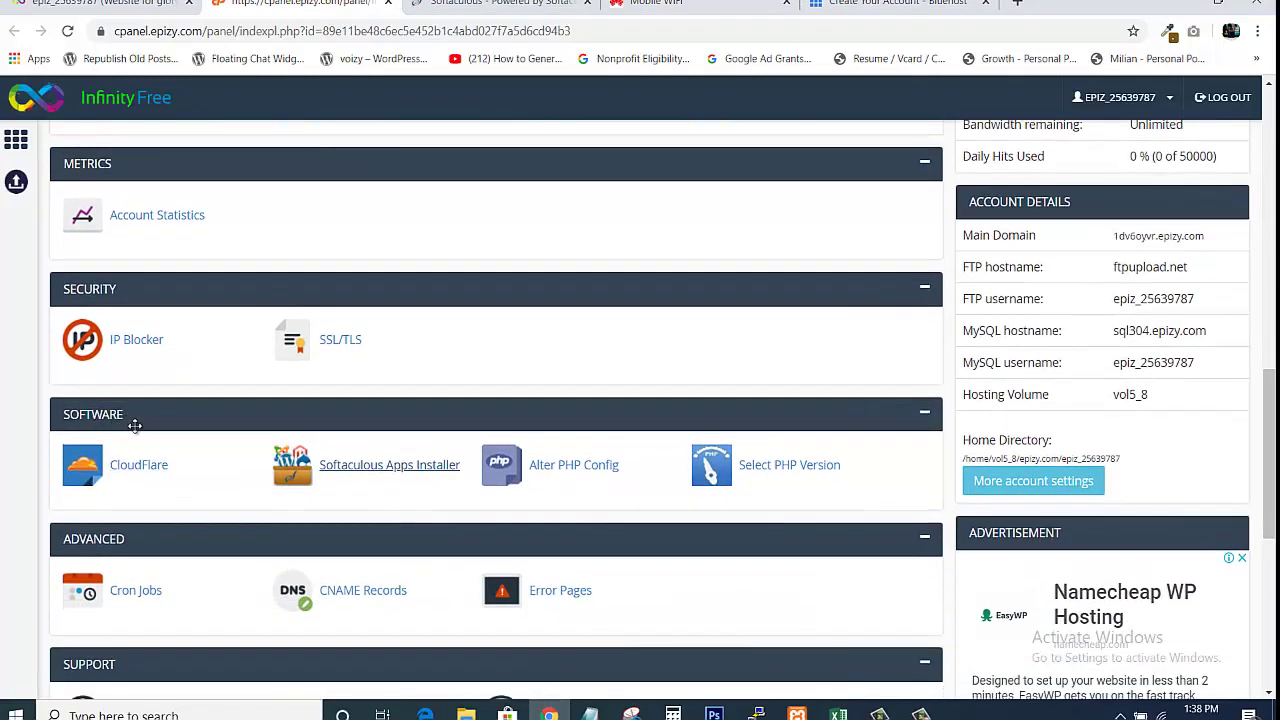
pyautogui.click(364, 462)
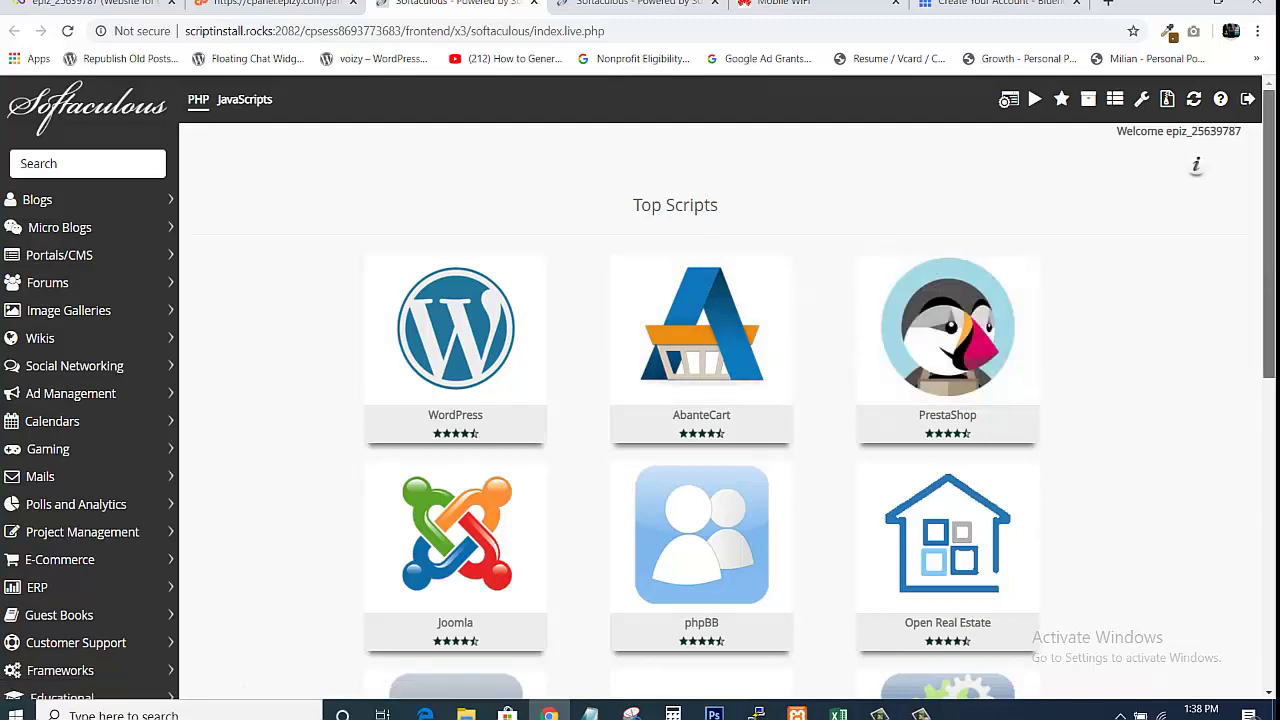
# Start a WordPress install from Softaculous Top Scripts and scroll into its setup form
pyautogui.moveTo(1267, 235)
pyautogui.mouseDown()
pyautogui.moveTo(1265, 400)
pyautogui.moveTo(1270, 235)
pyautogui.mouseUp()
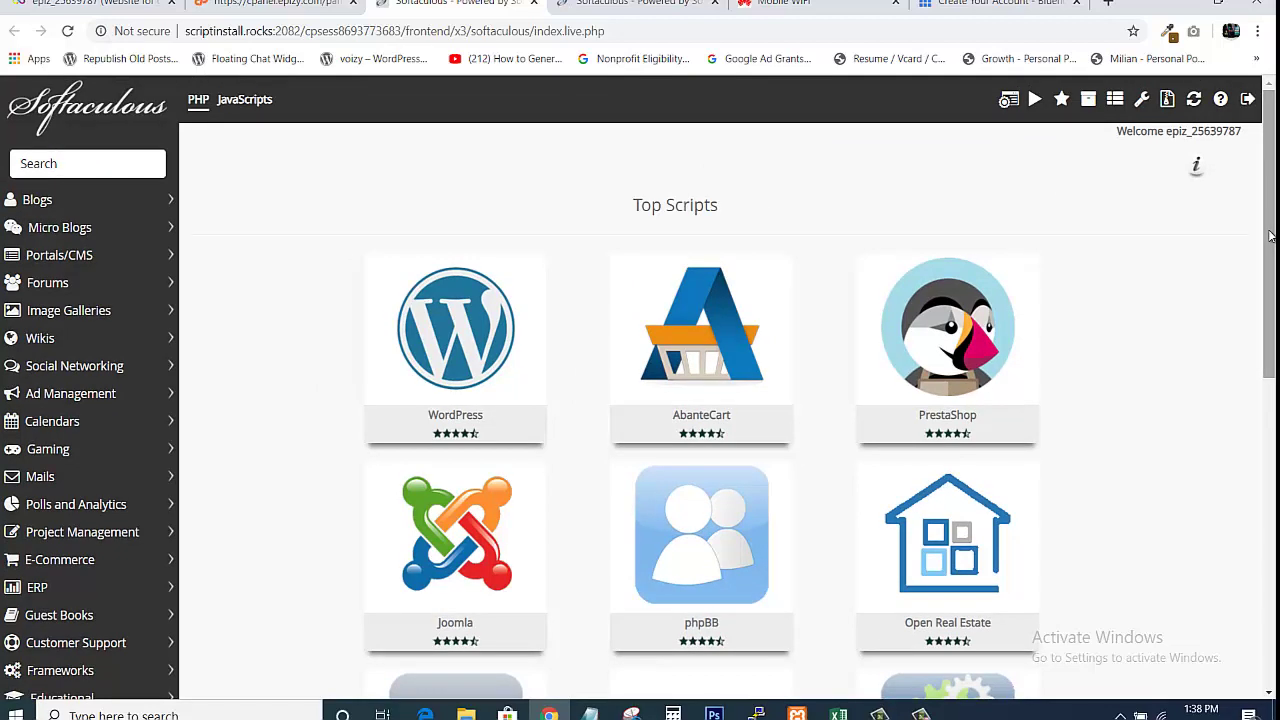
pyautogui.moveTo(466, 383)
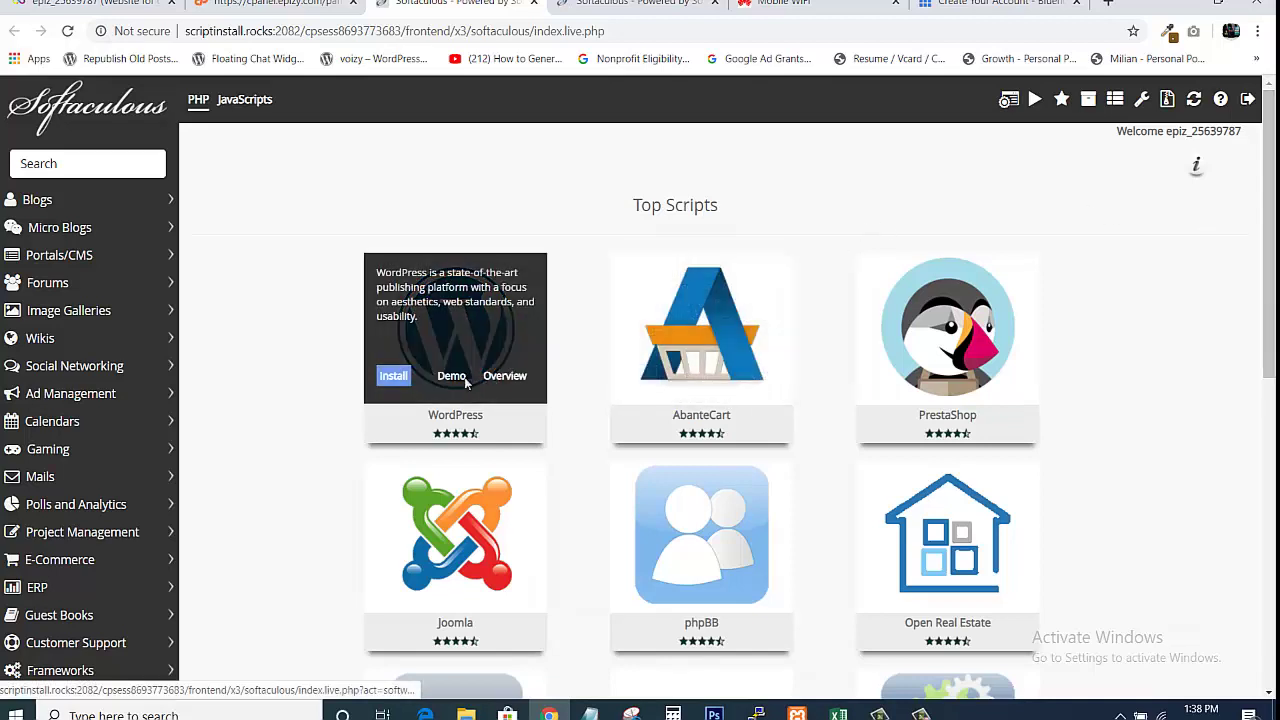
pyautogui.click(394, 376)
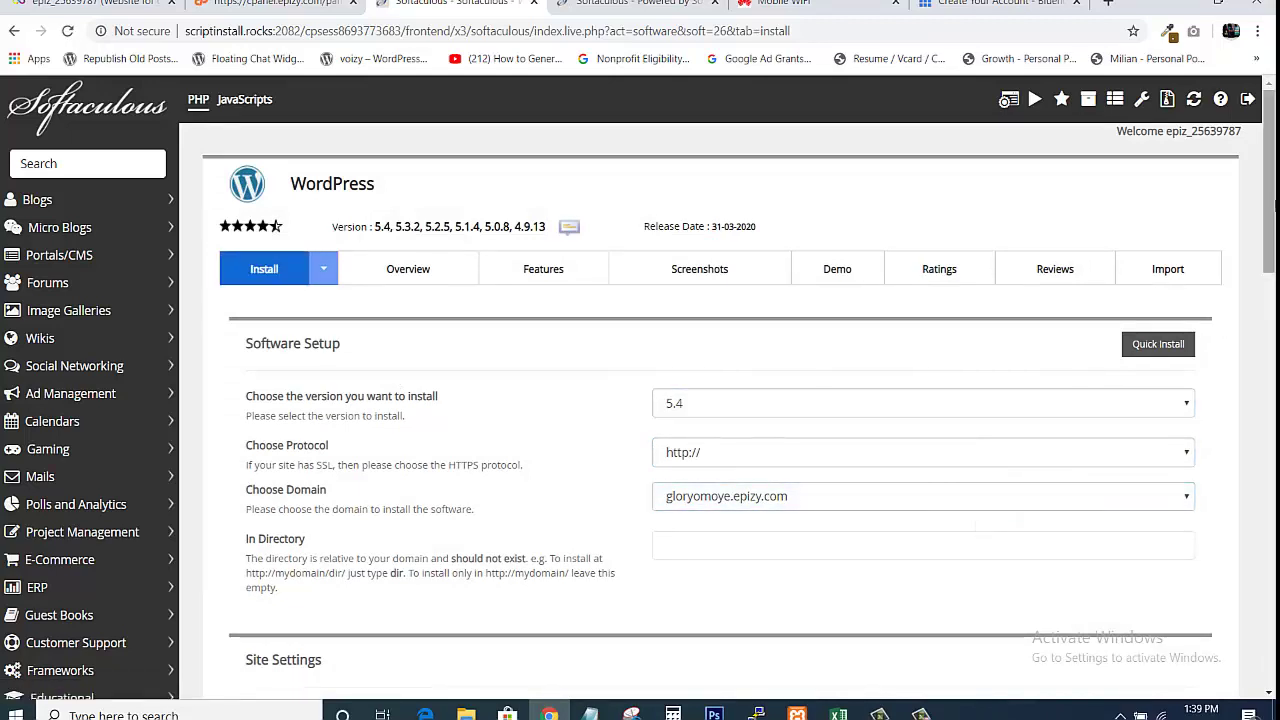
pyautogui.scroll(-3, 1012, 181)
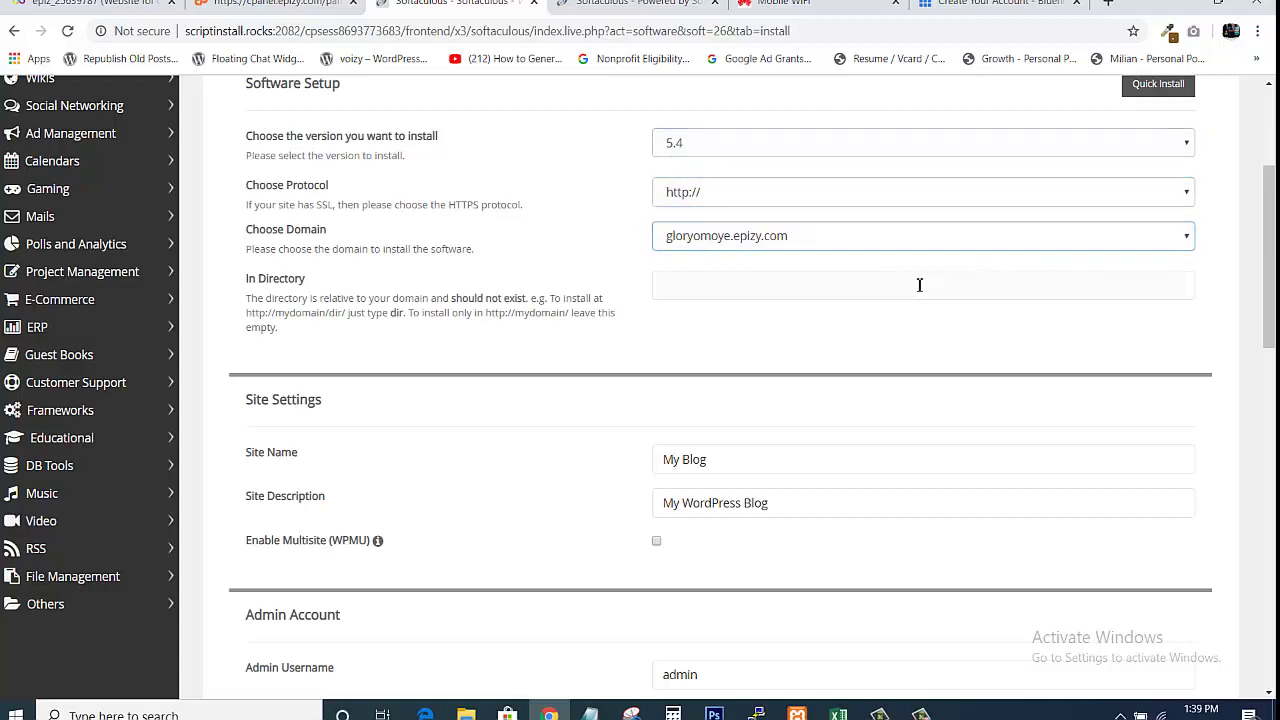
pyautogui.click(860, 288)
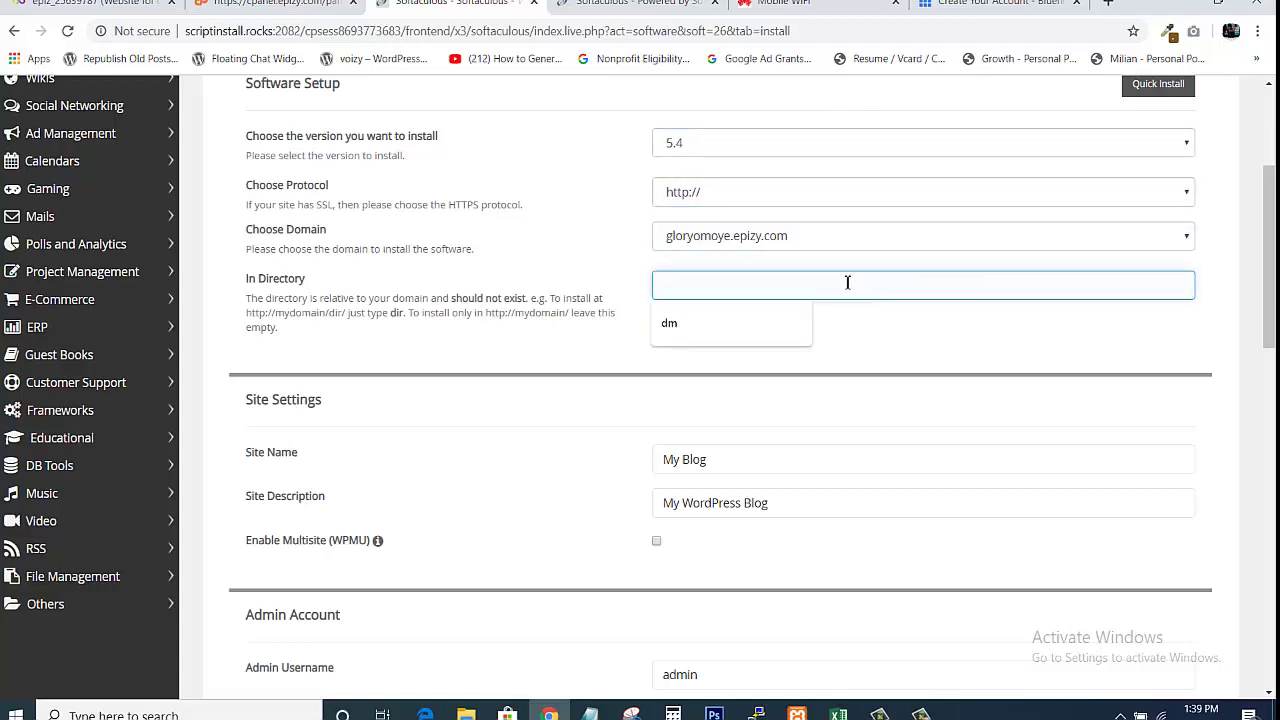
pyautogui.write('wp')
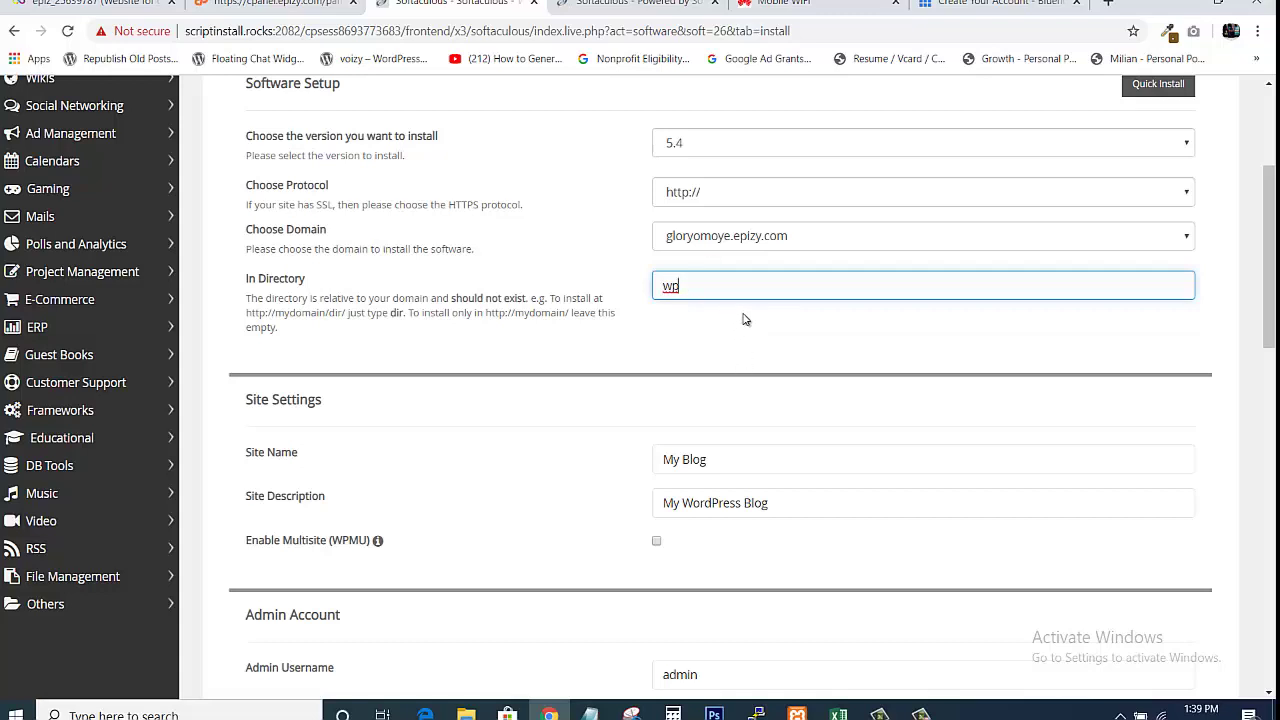
pyautogui.press('BackSpace')
# Replace the Site Name My Blog with Website Design Demo 2
pyautogui.scroll(-3, 924, 318)
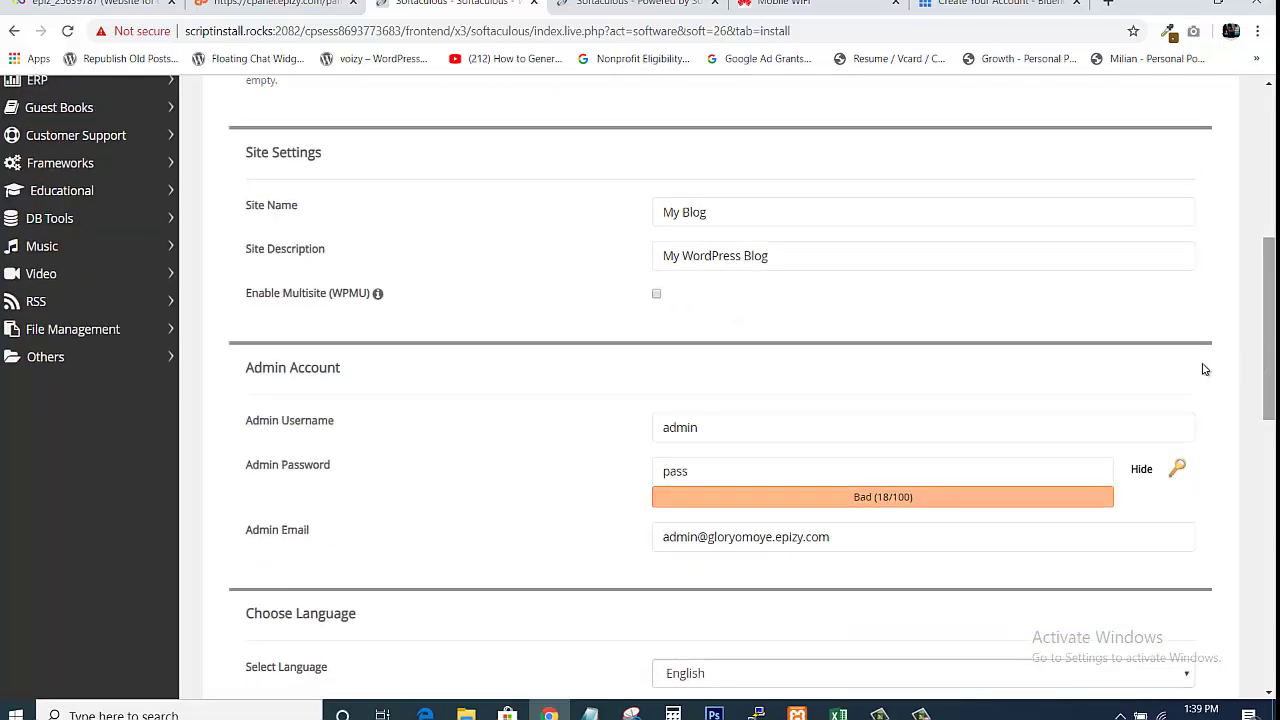
pyautogui.click(830, 216)
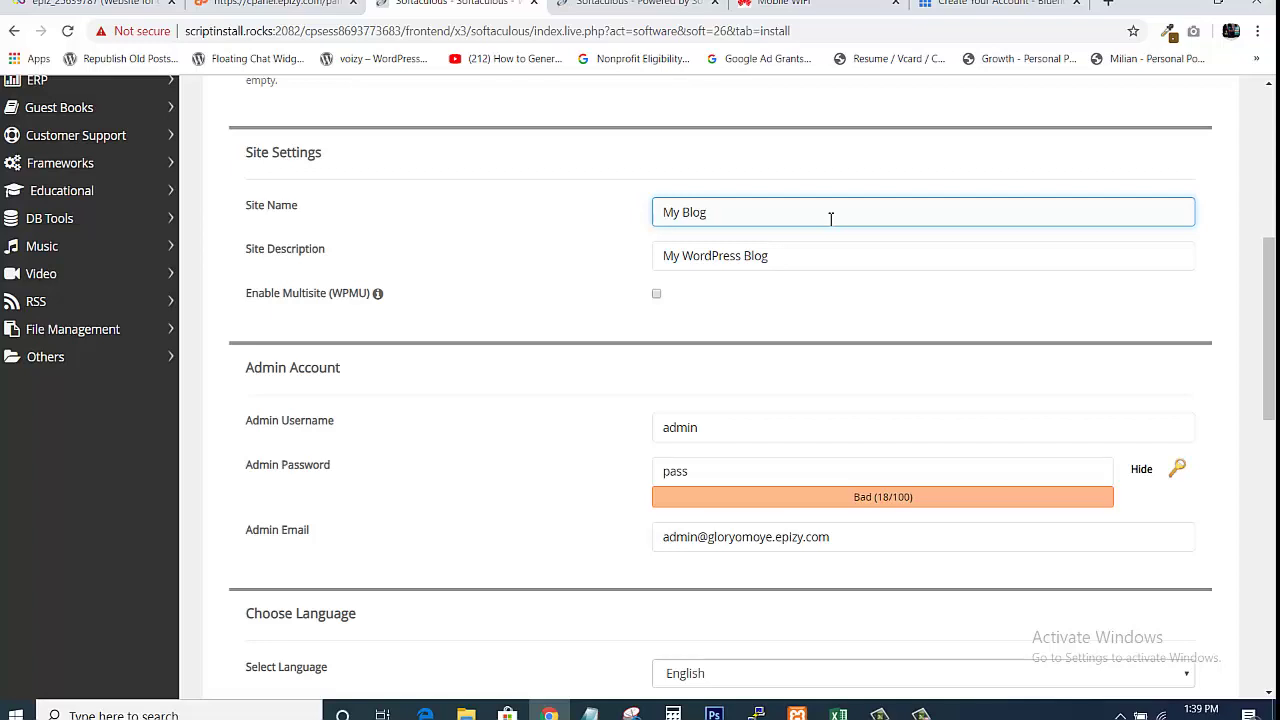
pyautogui.hotkey('ctrl', 'a')
pyautogui.write('Website')
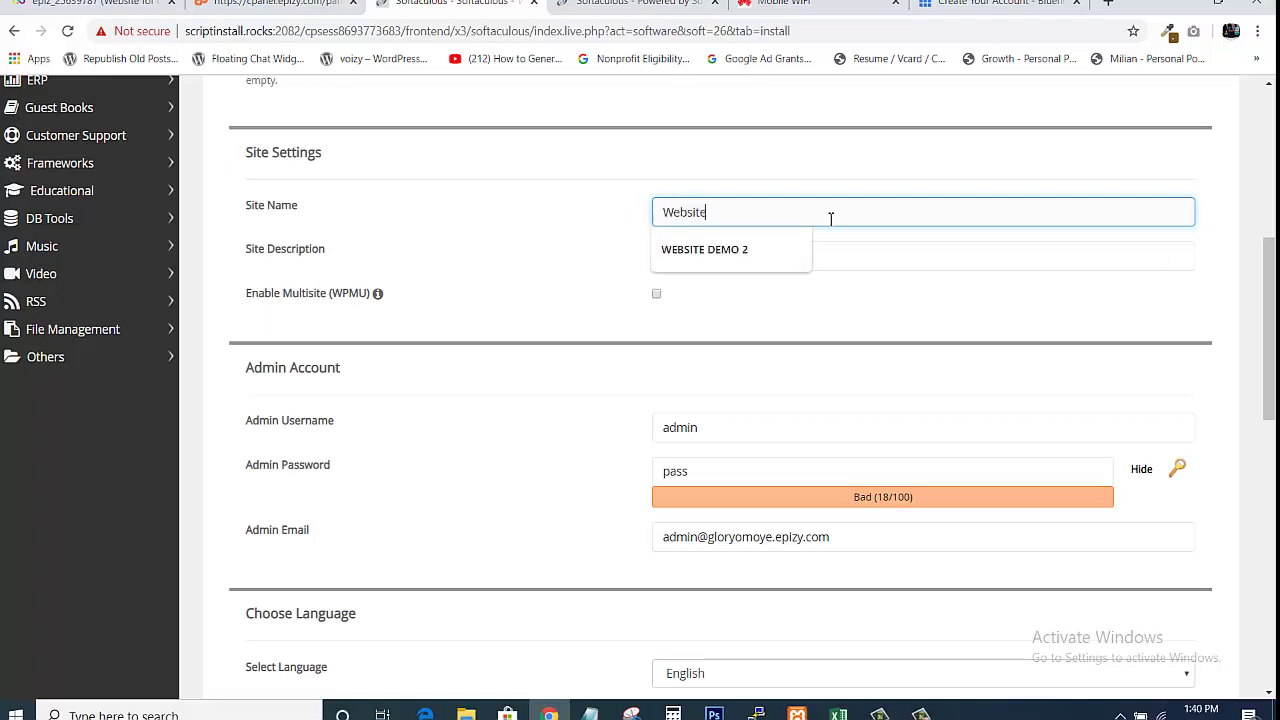
pyautogui.write(' Design D')
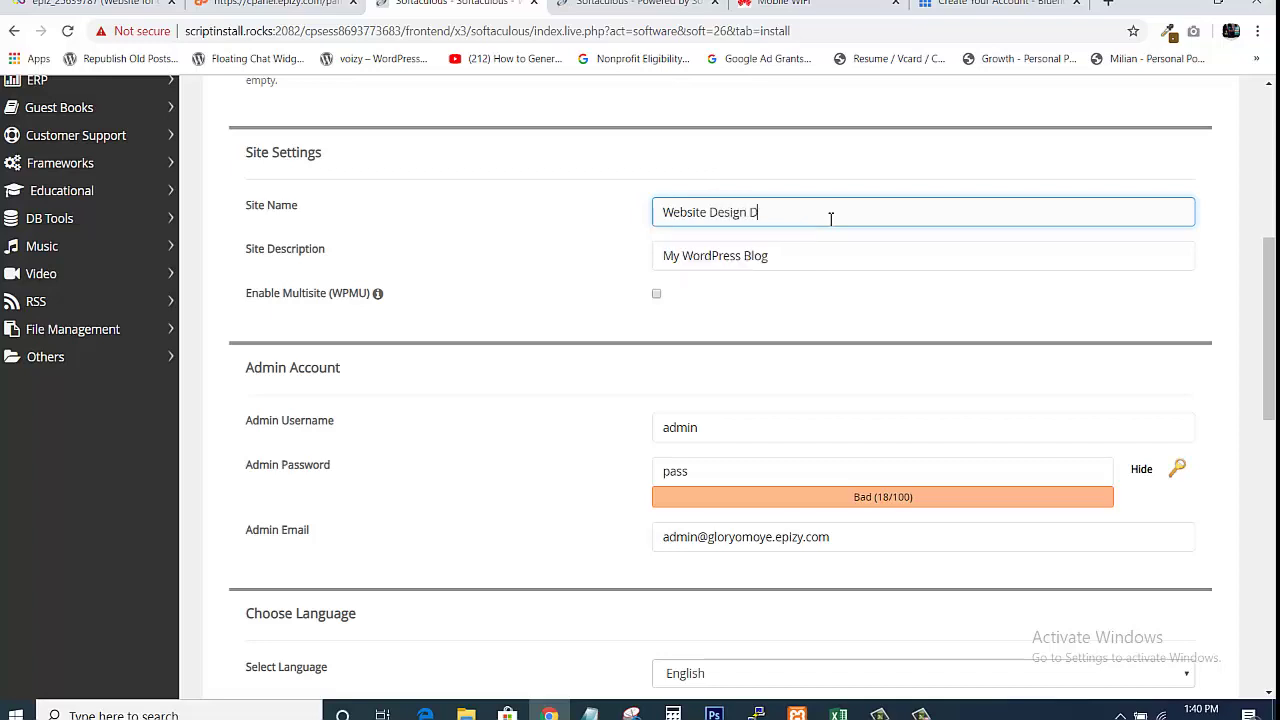
pyautogui.write('emo 2')
# Change the Site Description to 'A to learn how to create any type of website'
pyautogui.click(802, 262)
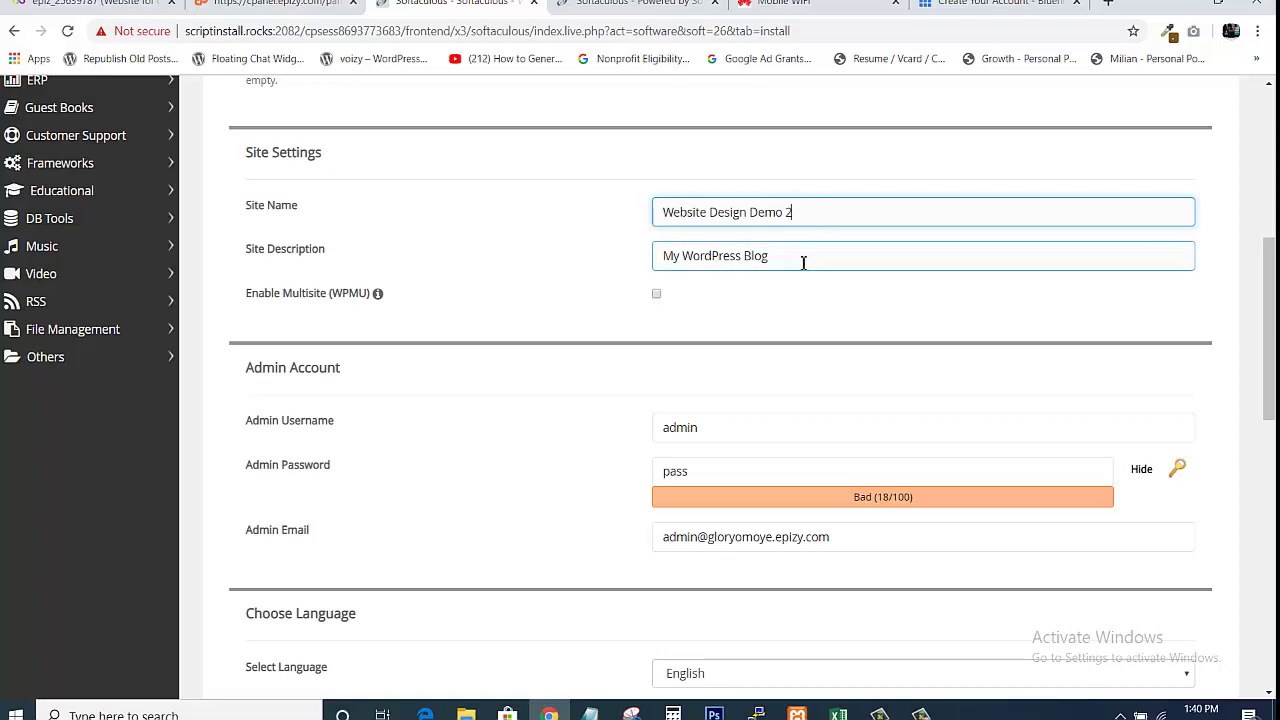
pyautogui.click(803, 262)
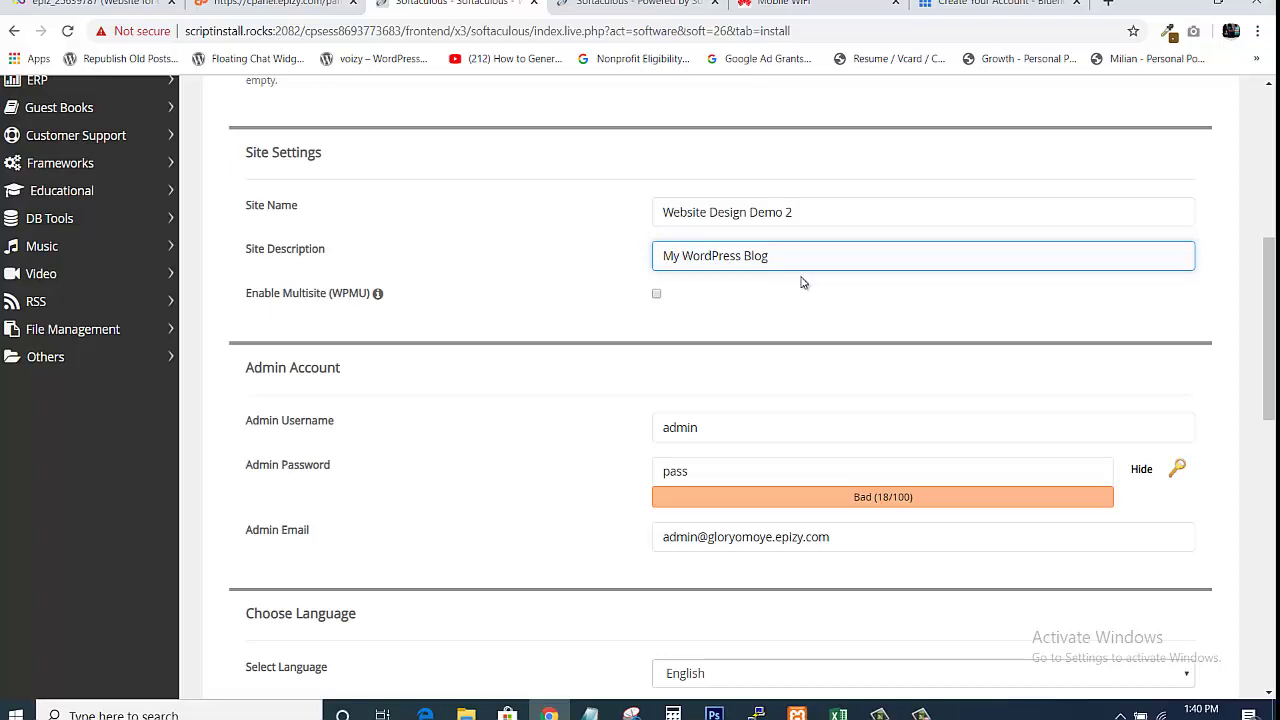
pyautogui.hotkey('ctrl', 'a')
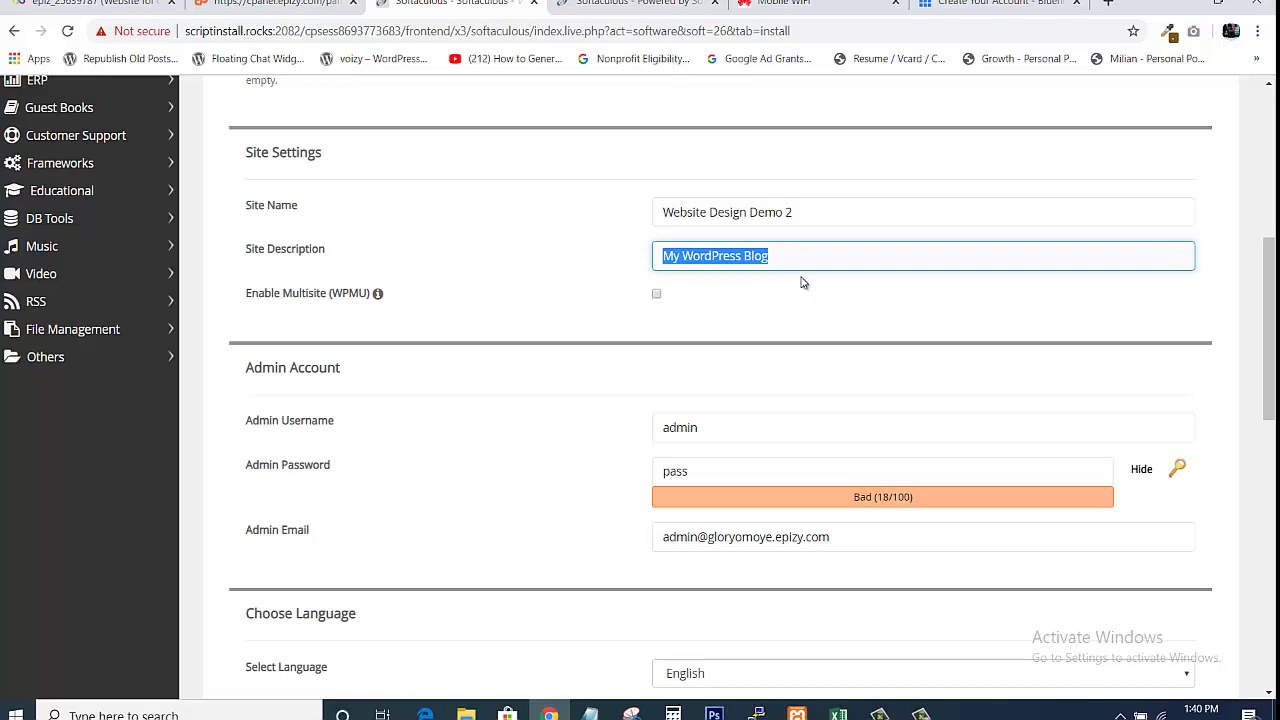
pyautogui.write('A')
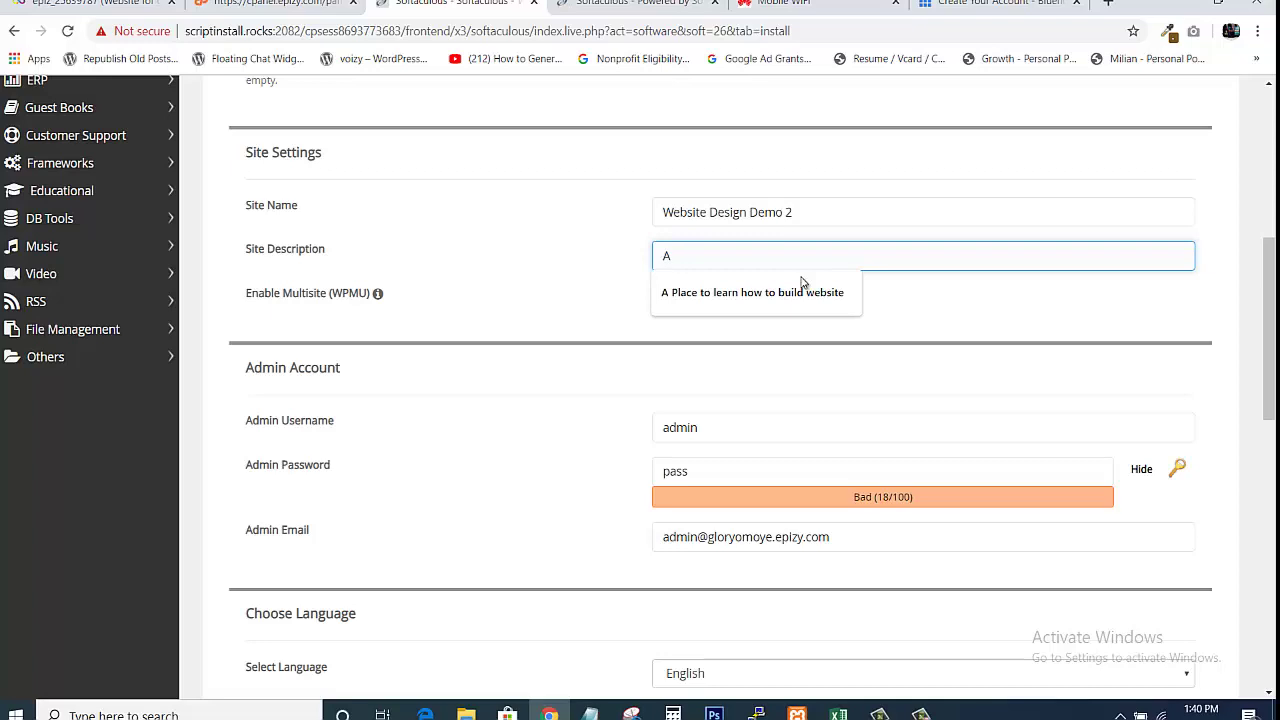
pyautogui.write('l')
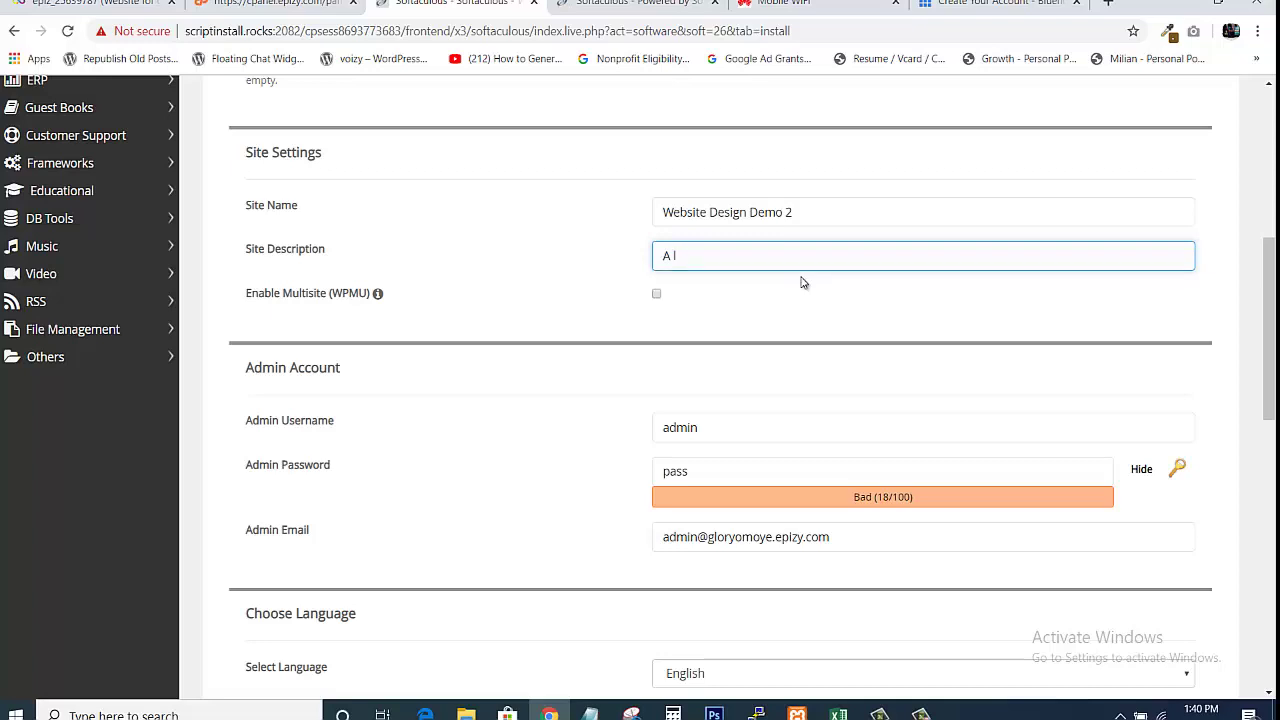
pyautogui.press('BackSpace')
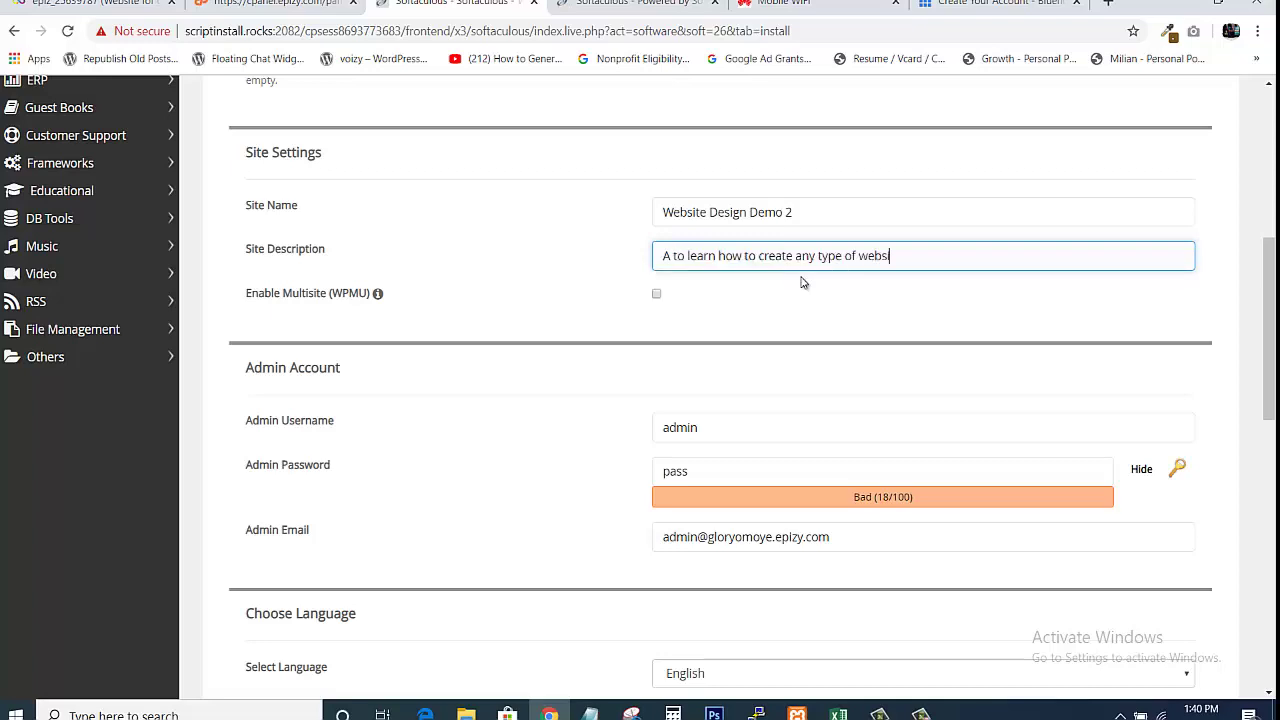
pyautogui.write('te any type of website')
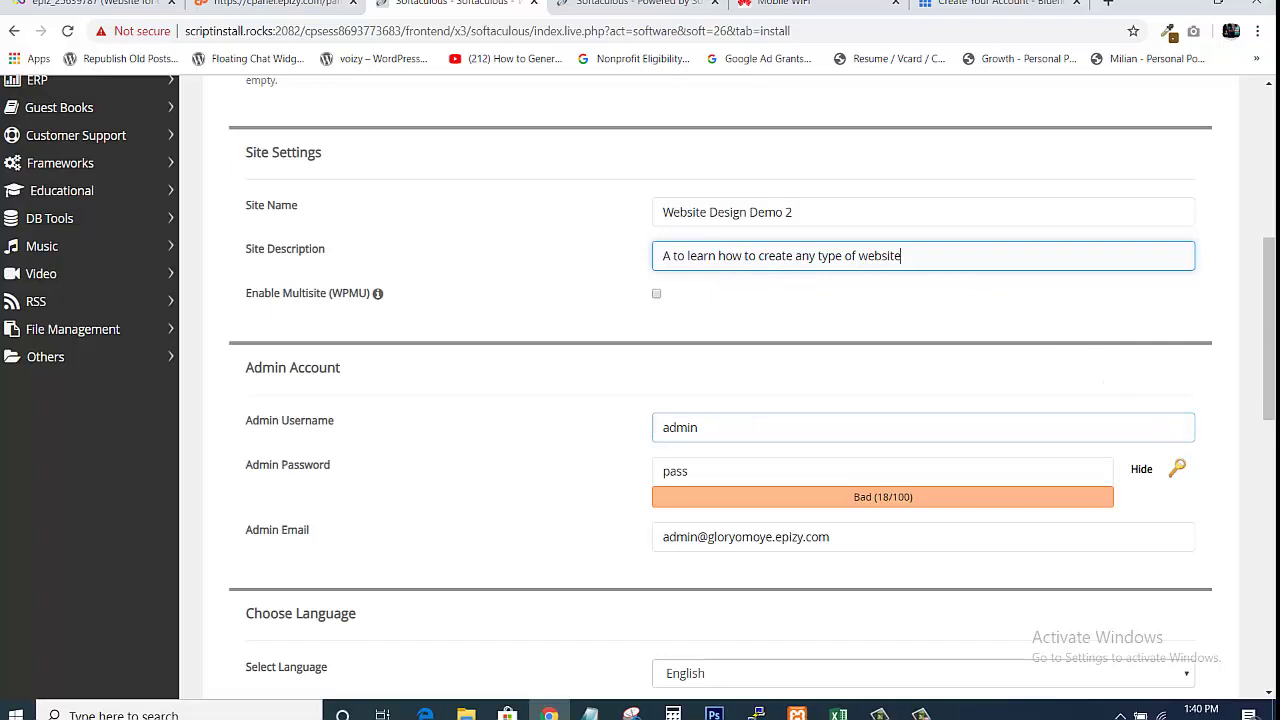
pyautogui.scroll(-1, 1272, 345)
pyautogui.scroll(-2, 1272, 345)
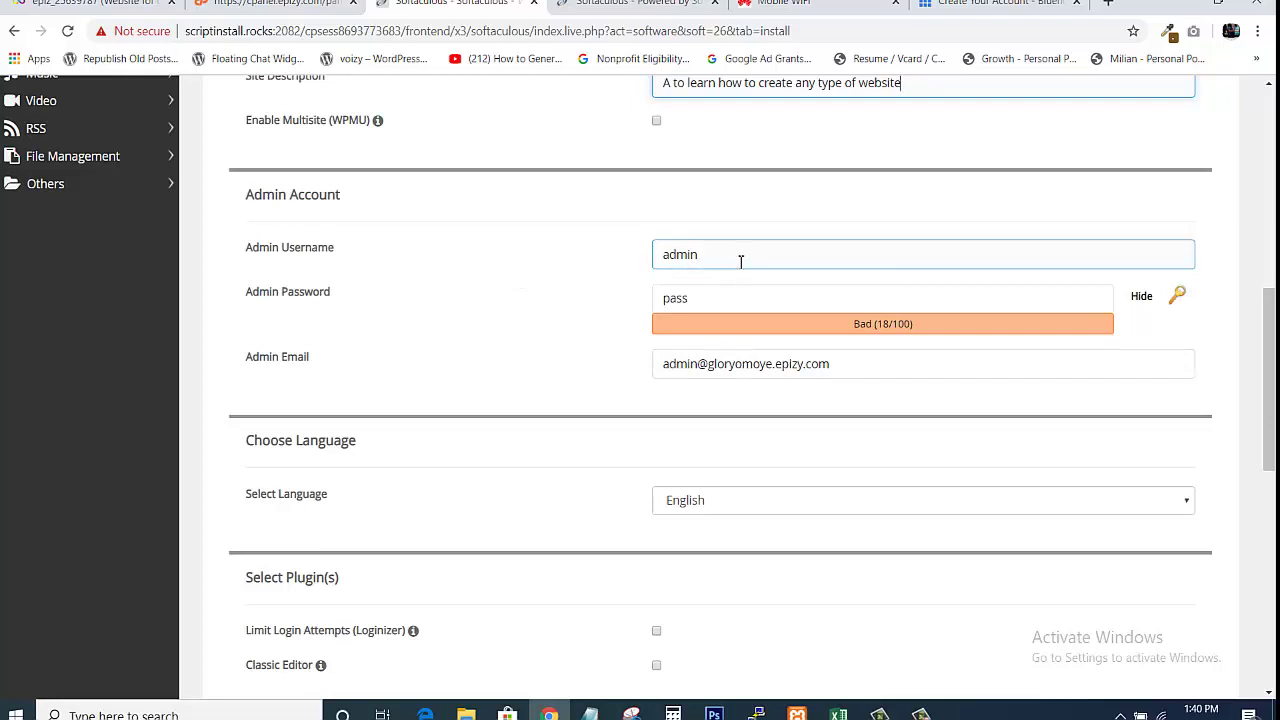
pyautogui.click(740, 261)
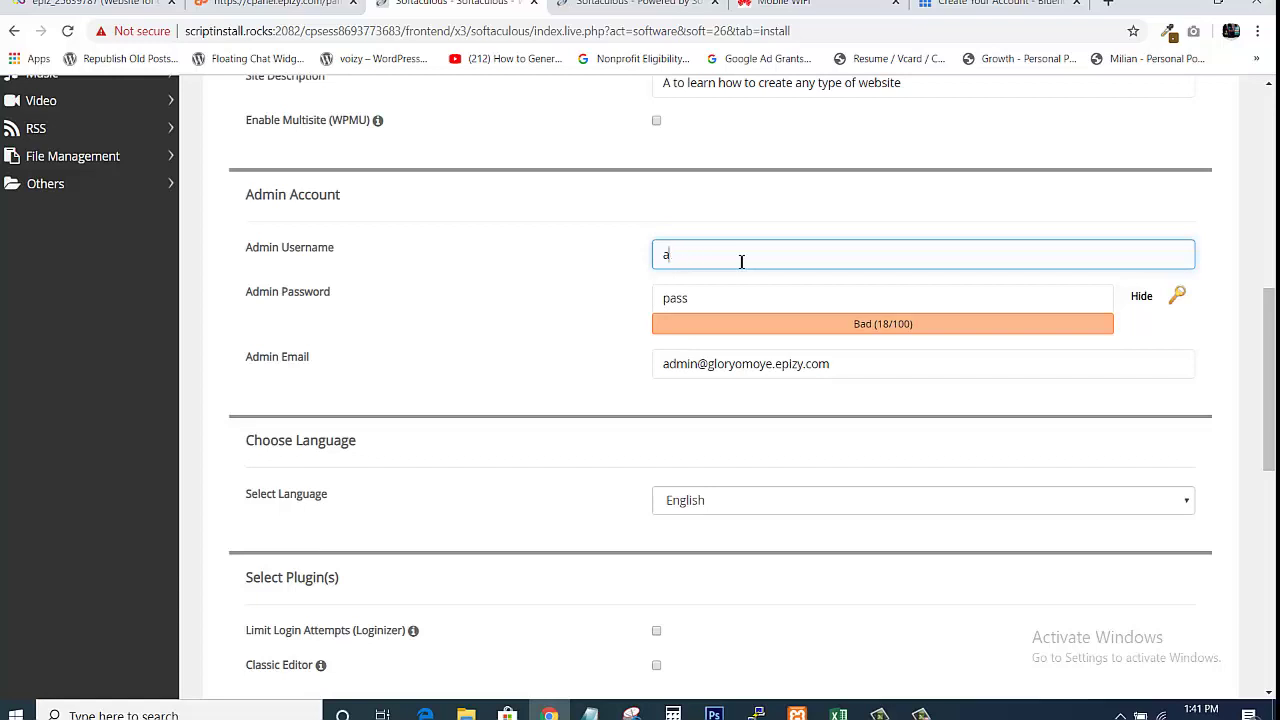
# Set the admin username to websitedemo and replace the admin password with a Strong-rated one
pyautogui.press('BackSpace')
pyautogui.write('websitedemo')
pyautogui.click(744, 293)
pyautogui.click(741, 294)
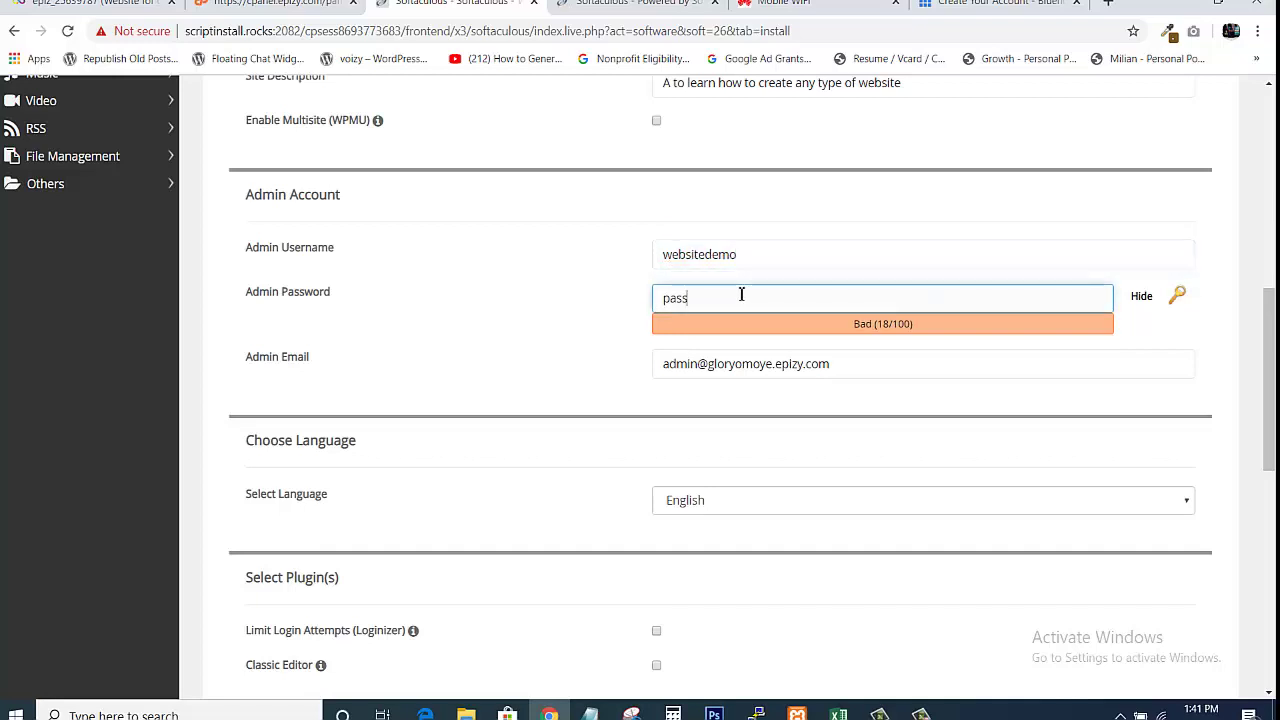
pyautogui.write('pass')
pyautogui.hotkey('ctrl', 'a')
pyautogui.write('Passw0rd!')
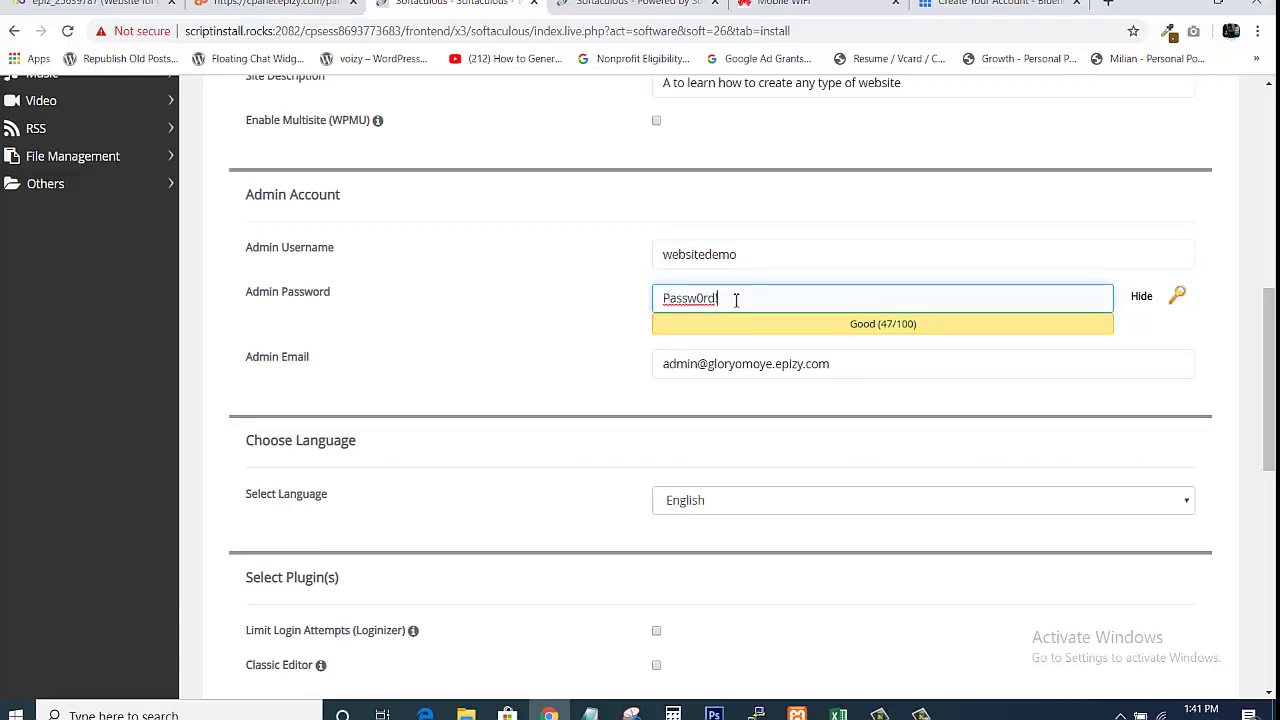
pyautogui.scroll(-1, 1040, 583)
pyautogui.click(774, 228)
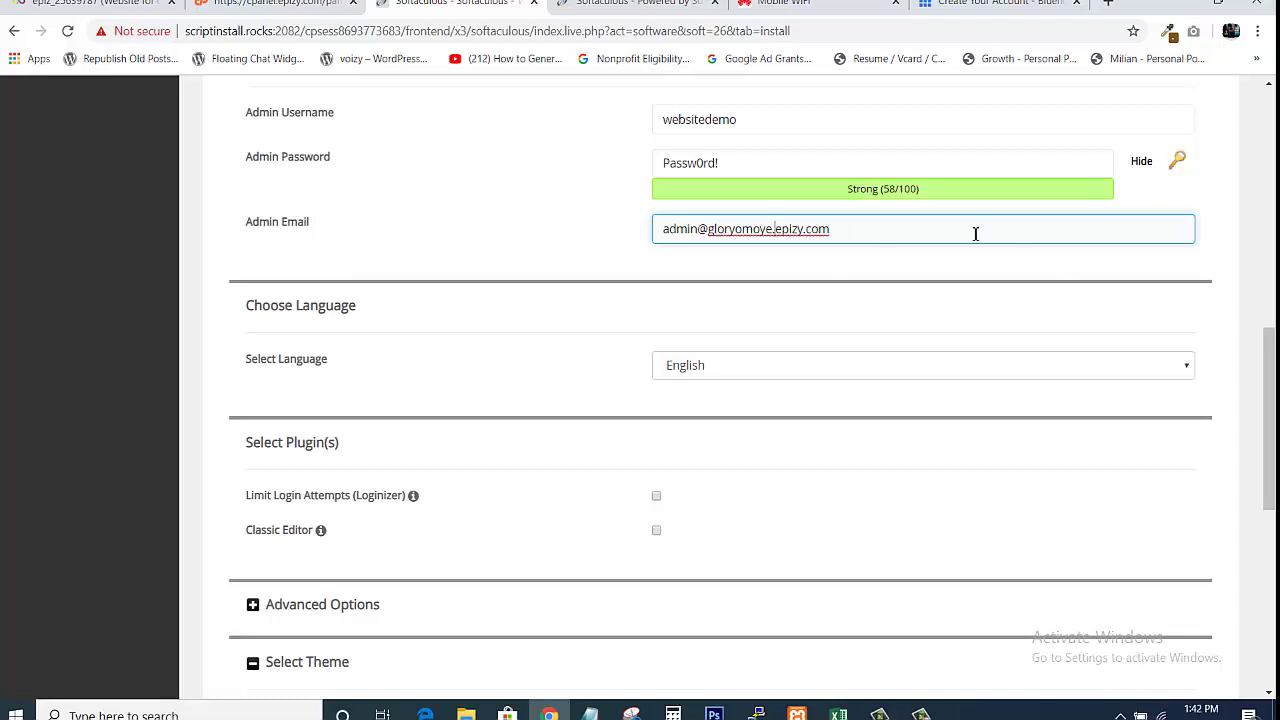
pyautogui.moveTo(1274, 380); pyautogui.dragTo(1276, 438)
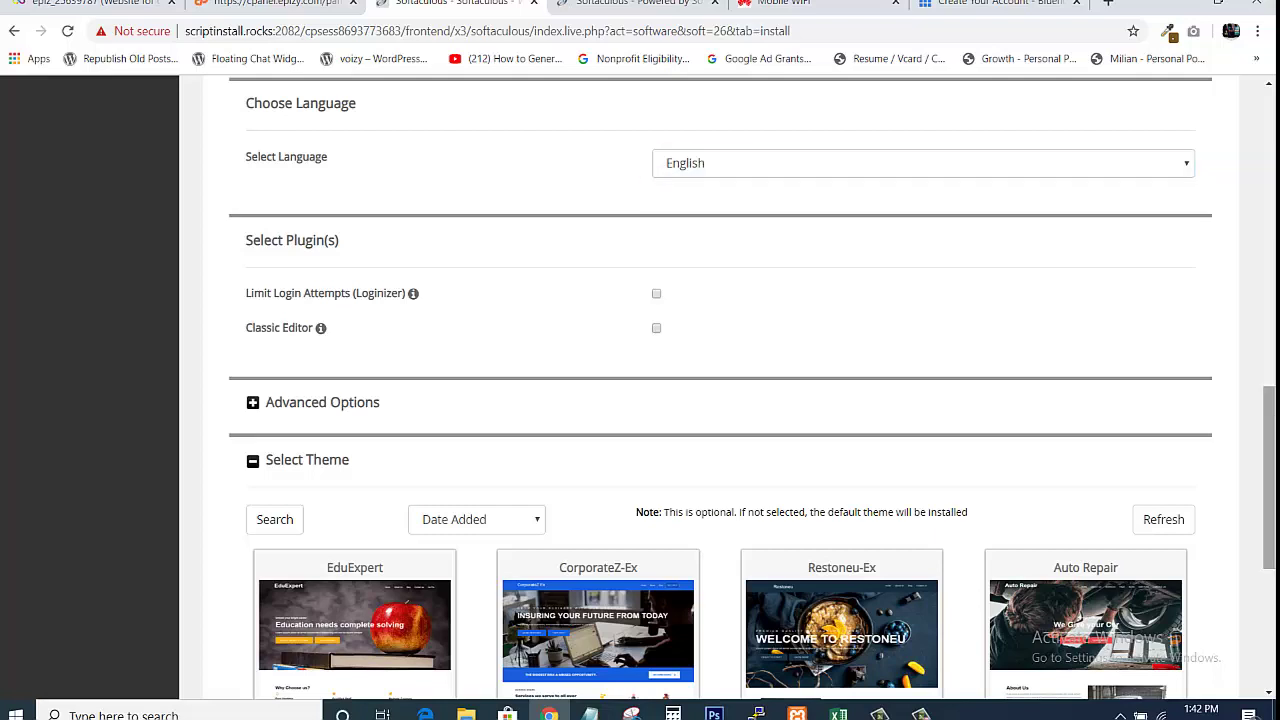
# Scroll to the bottom of the form and run the WordPress installation
pyautogui.scroll(-4, 1143, 686)
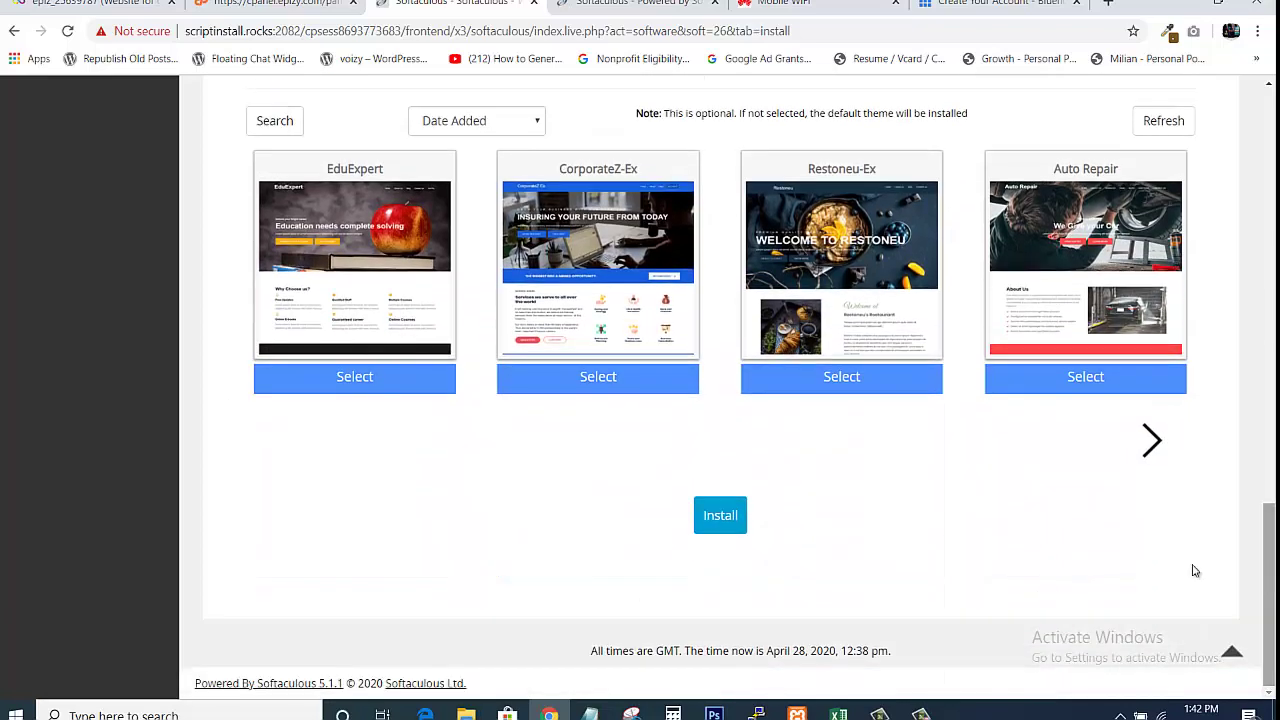
pyautogui.click(720, 515)
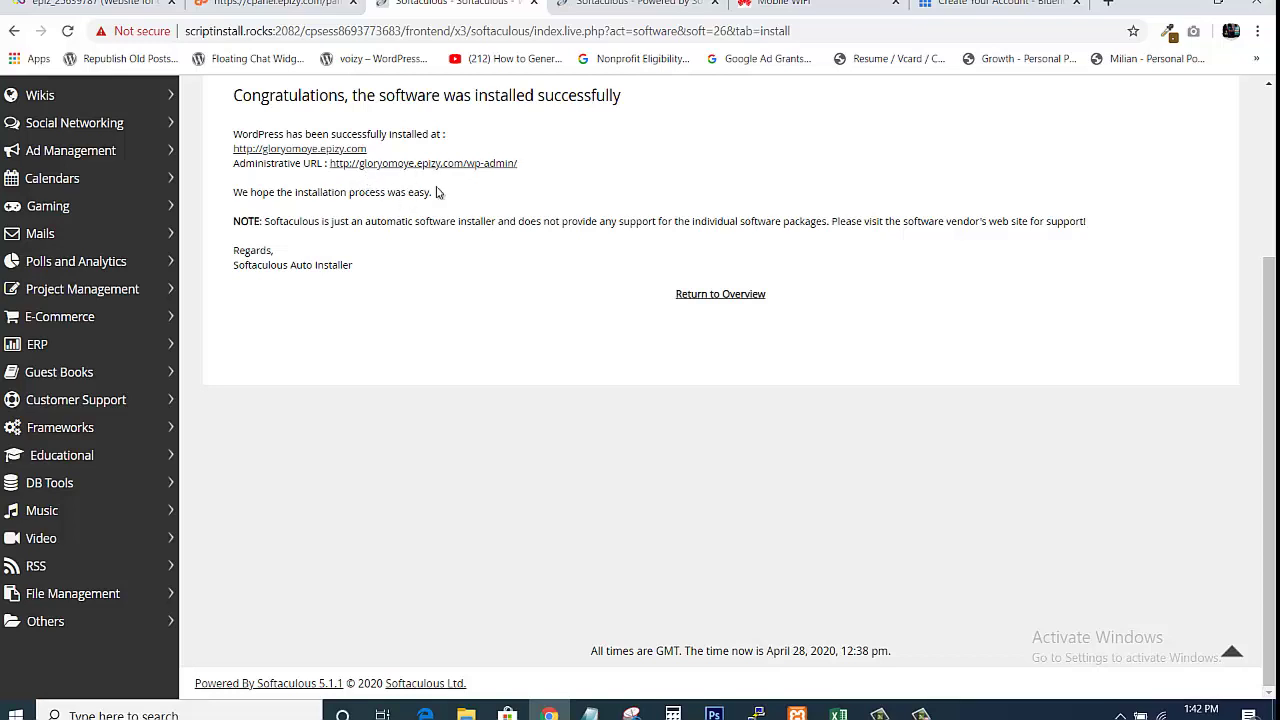
# Open the new site and its wp-admin URL in separate tabs, then view the Hello world! post
pyautogui.click(311, 158)
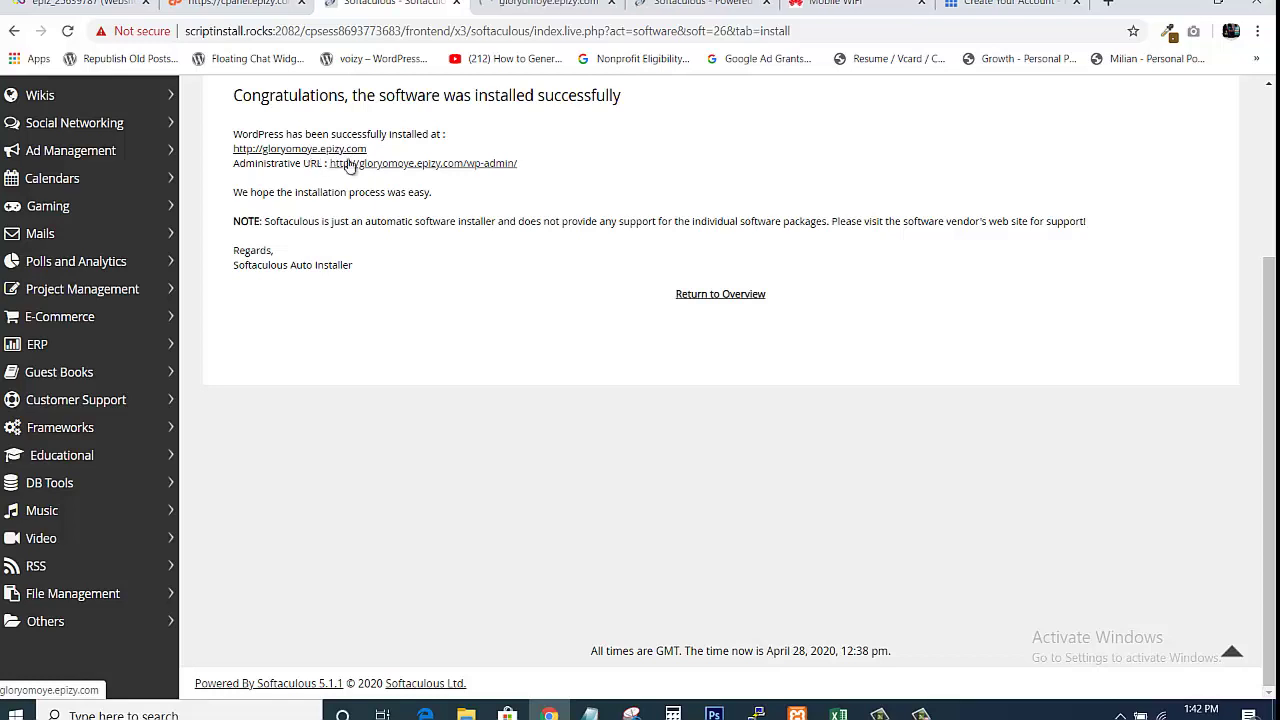
pyautogui.click(404, 166)
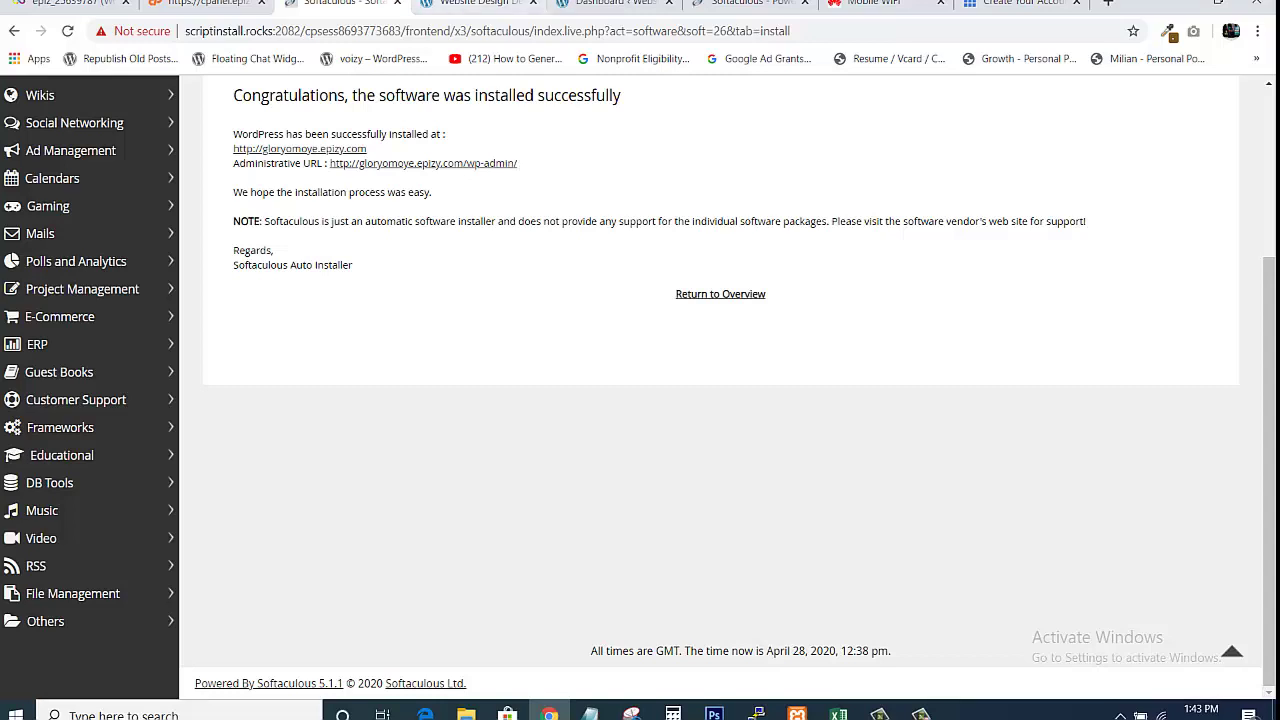
pyautogui.click(475, 4)
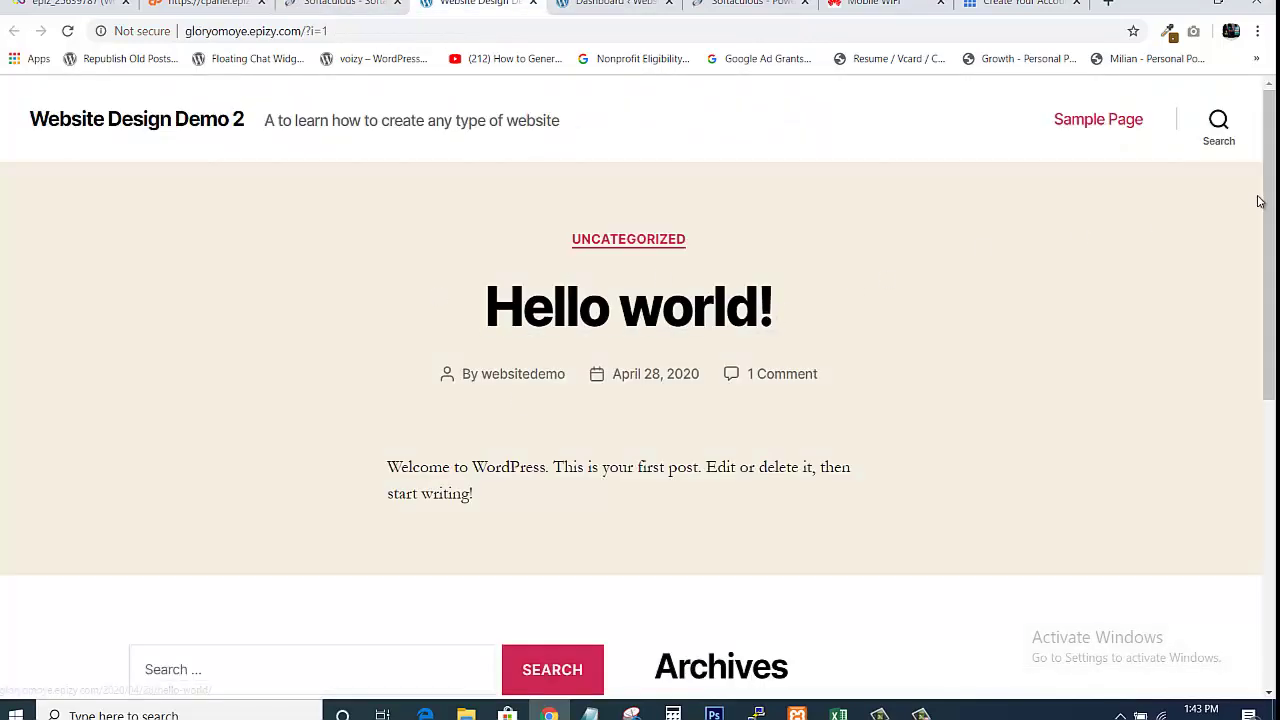
# Compare the Hello world! post, the Softaculous success page and the Dashboard, finishing on the Dashboard
pyautogui.moveTo(1268, 200)
pyautogui.mouseDown()
pyautogui.moveTo(1270, 486)
pyautogui.moveTo(1268, 190)
pyautogui.mouseUp()
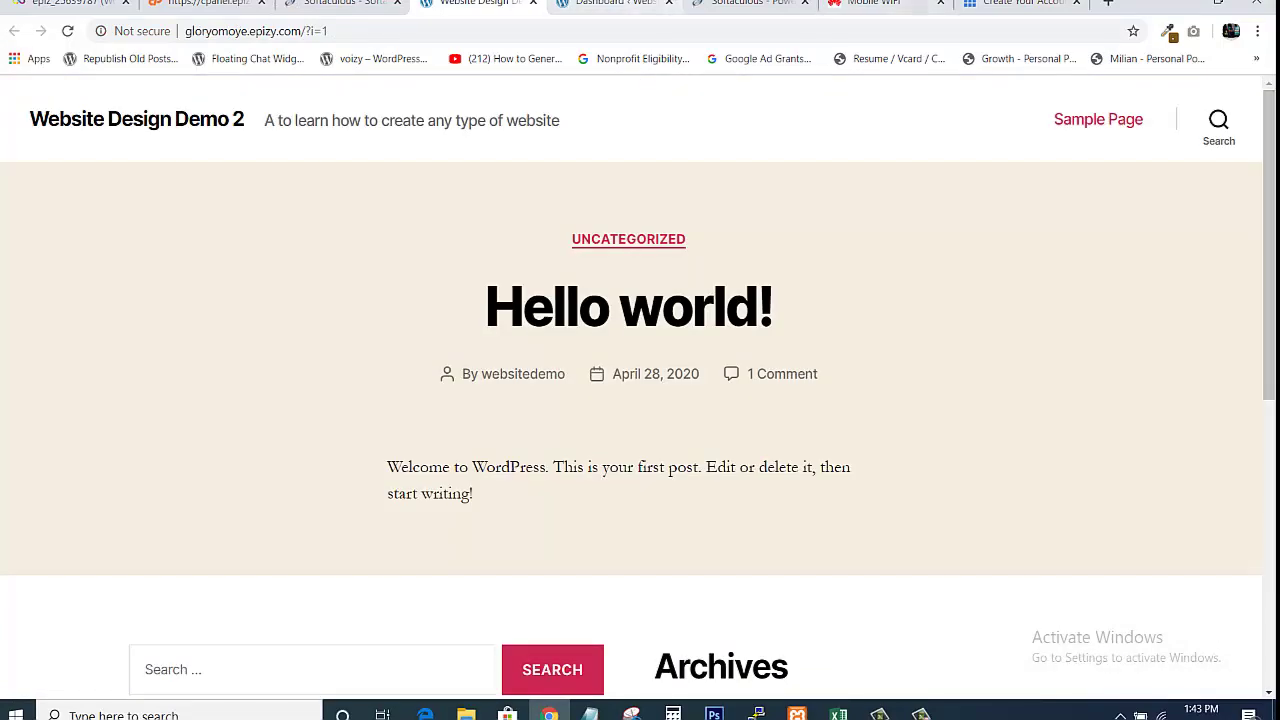
pyautogui.click(620, 5)
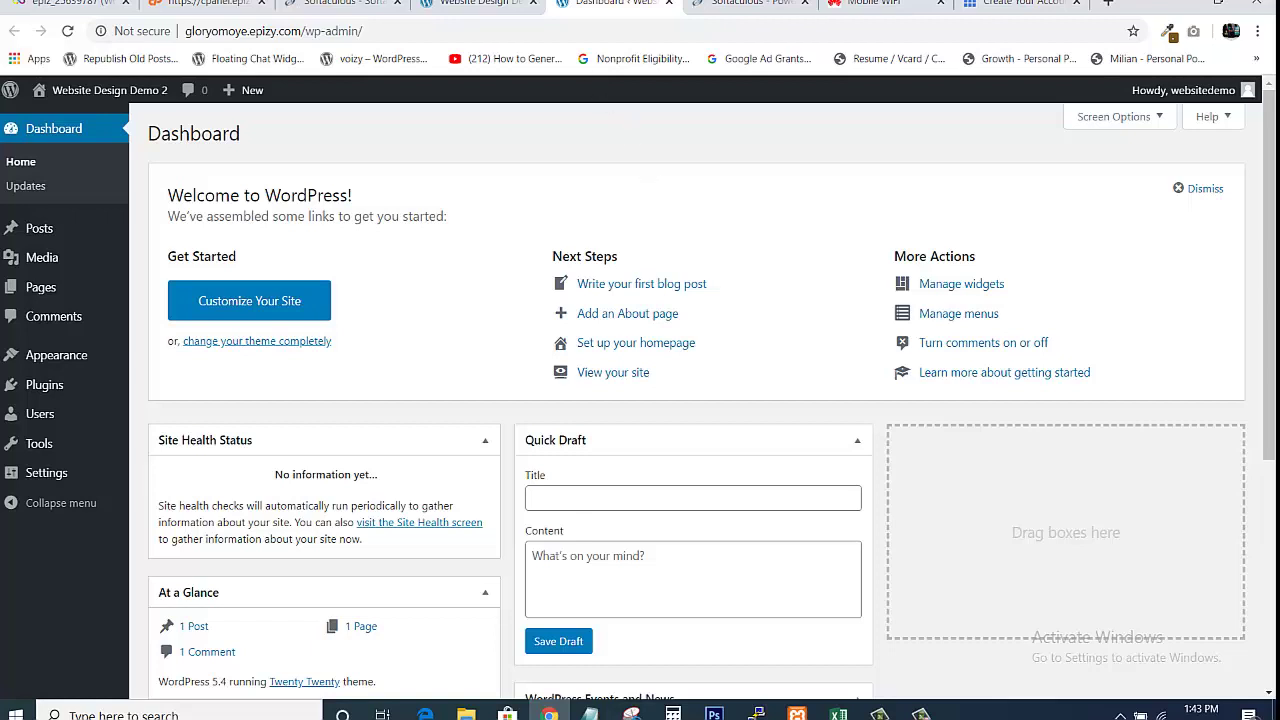
pyautogui.click(470, 5)
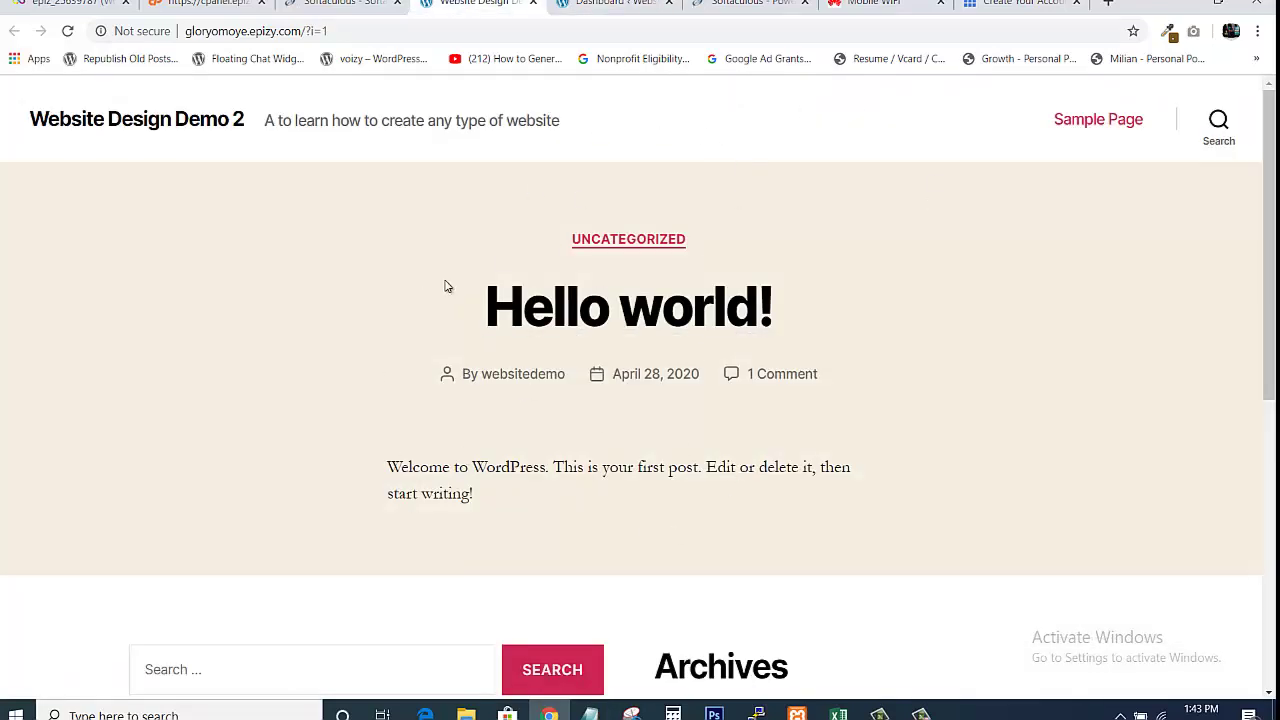
pyautogui.moveTo(1270, 200); pyautogui.dragTo(1274, 160)
pyautogui.click(638, 5)
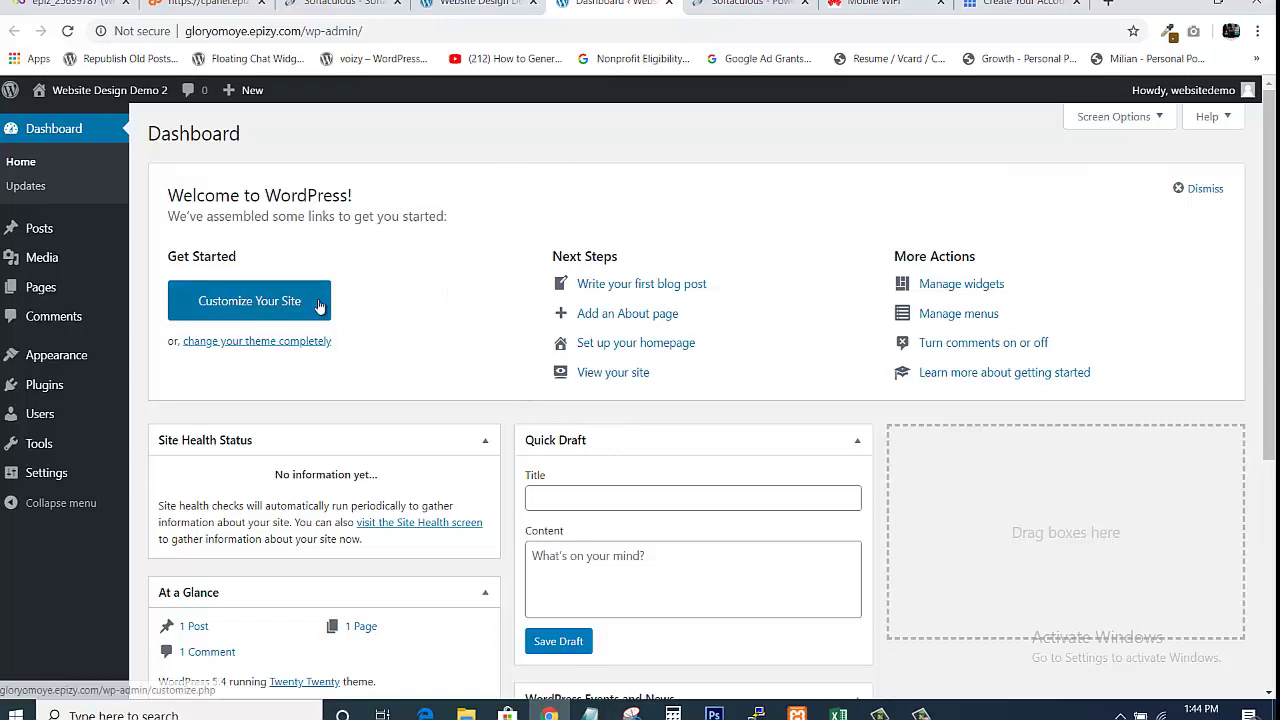
pyautogui.click(350, 6)
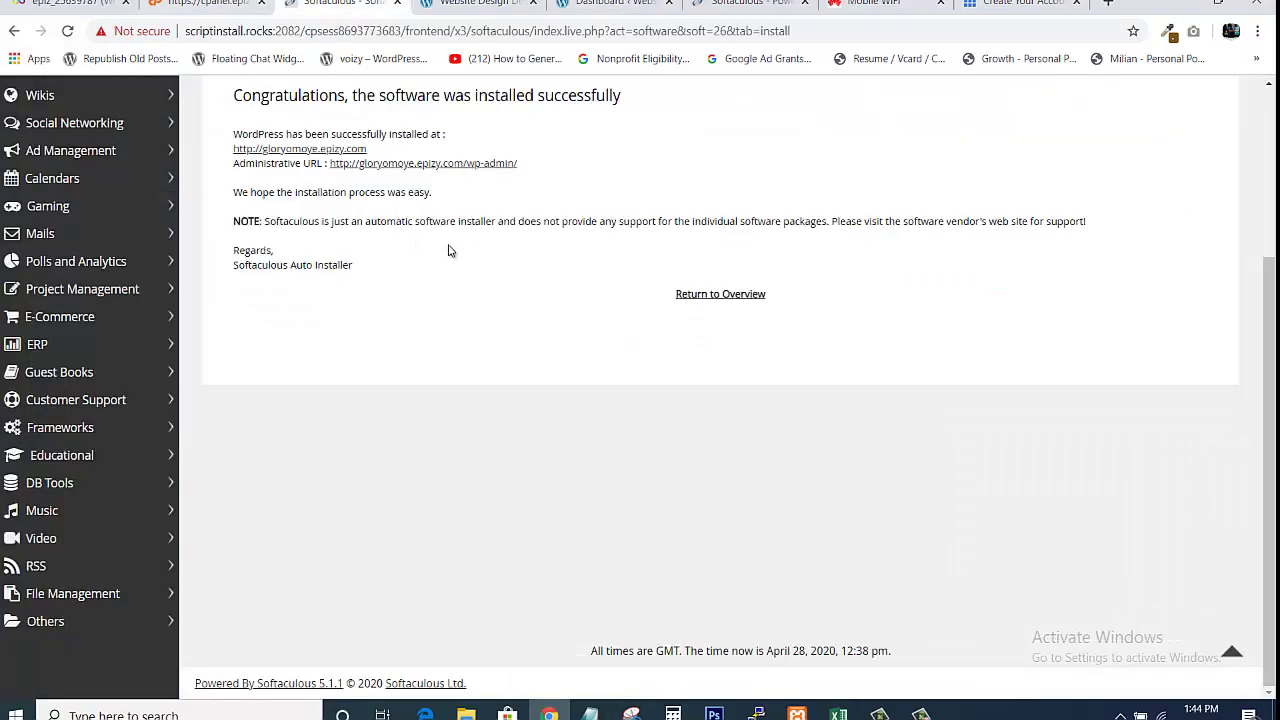
pyautogui.click(605, 4)
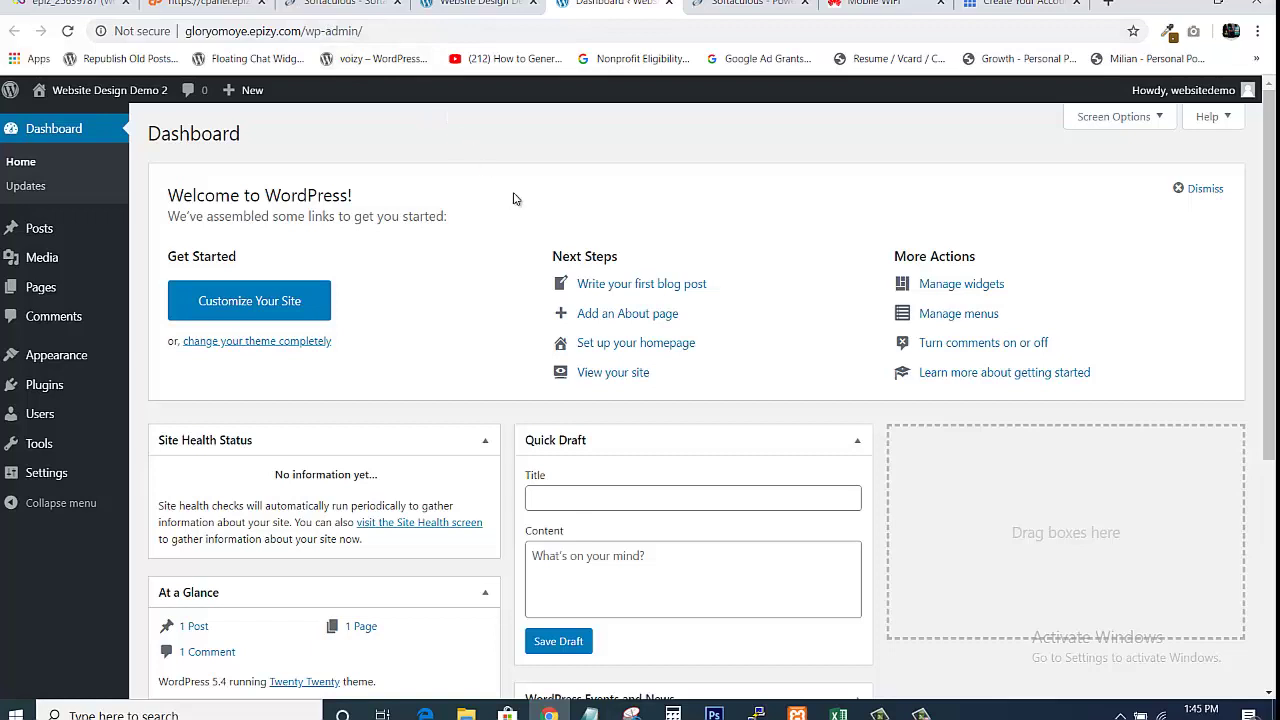
# Note an example domain followed by /wp-admin in a new Notepad window, then return to Chrome
pyautogui.click(590, 714)
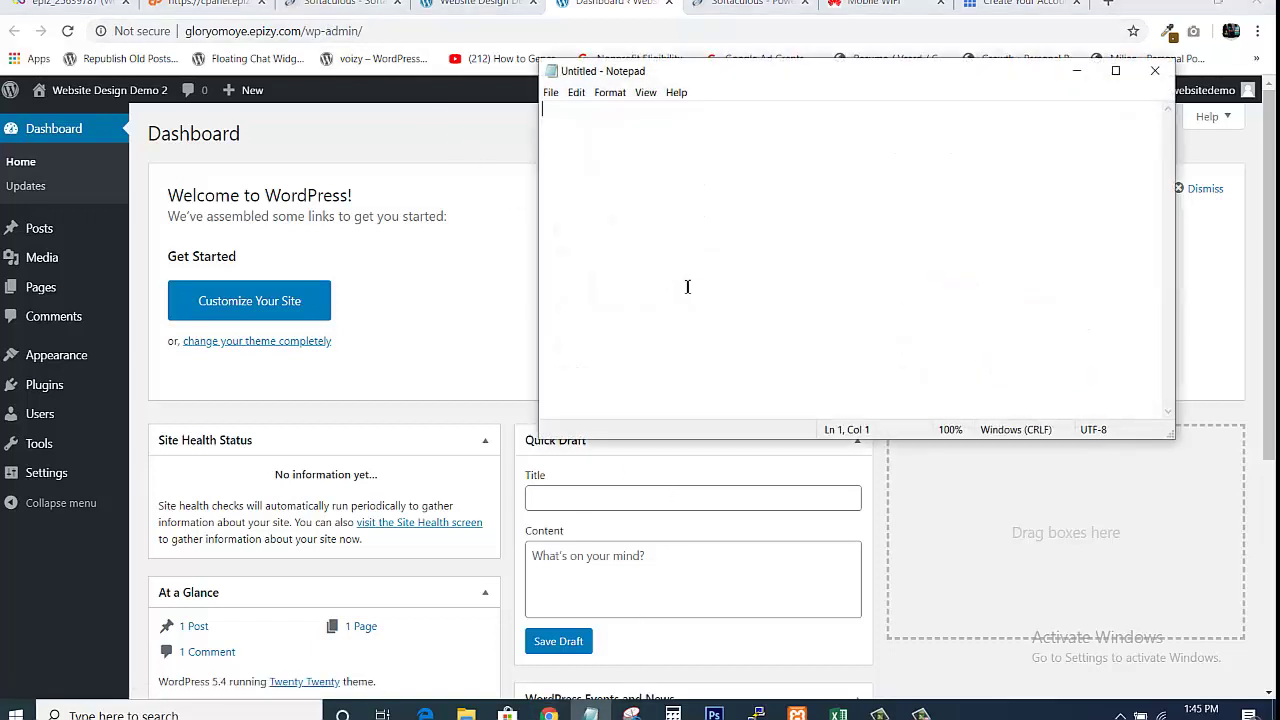
pyautogui.write('johnh')
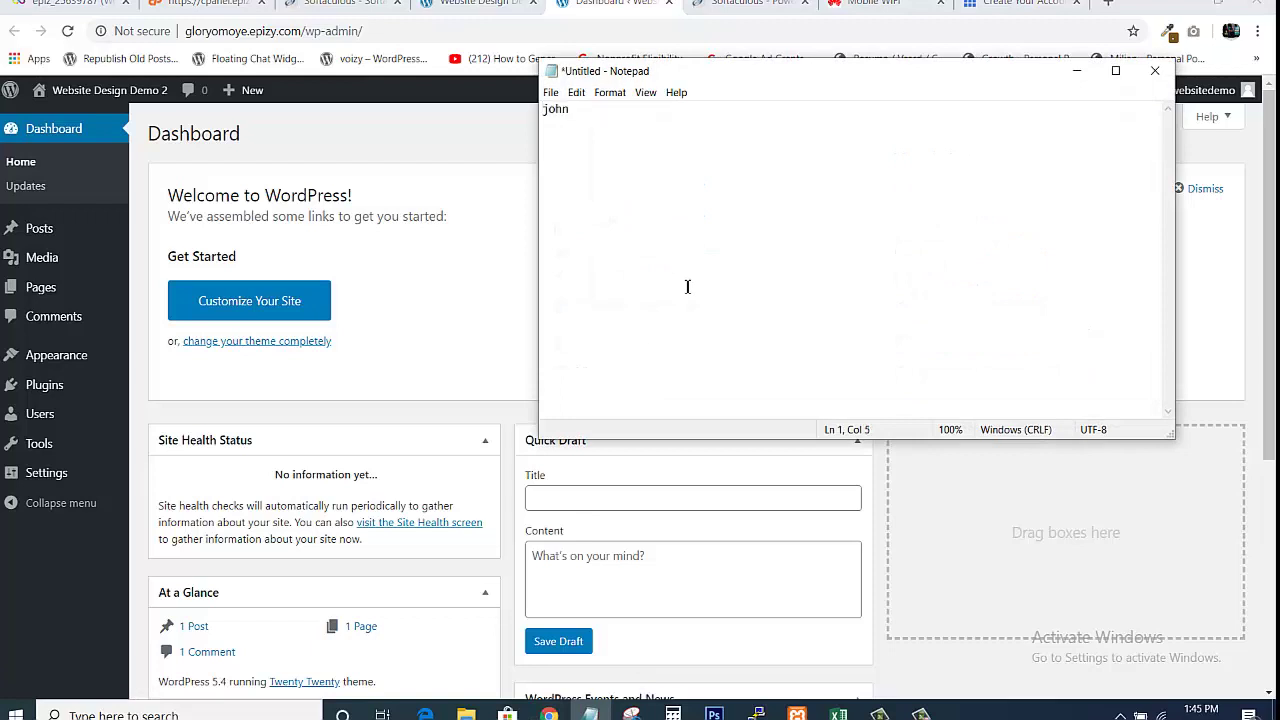
pyautogui.write('ot.com')
pyautogui.write('/wp-admin')
pyautogui.click(397, 143)
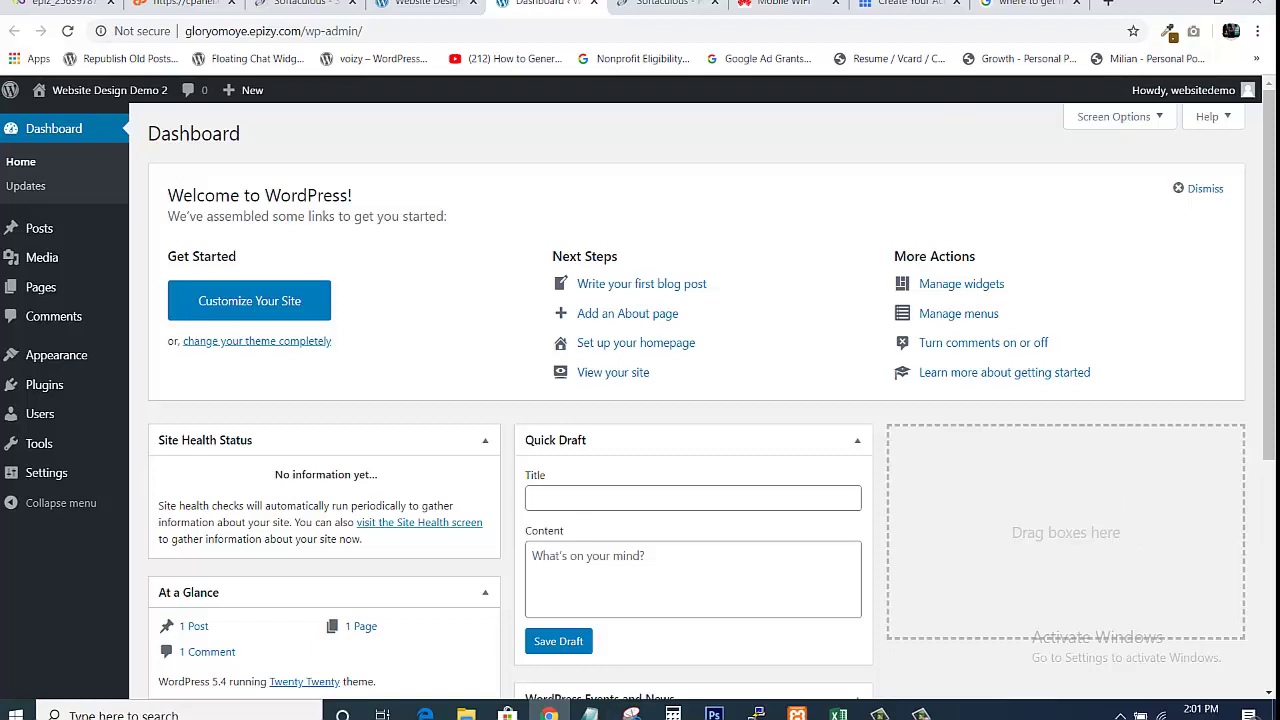
# Recheck the Hello world! post and the WordPress Dashboard, then start a new blank browser tab
pyautogui.click(425, 8)
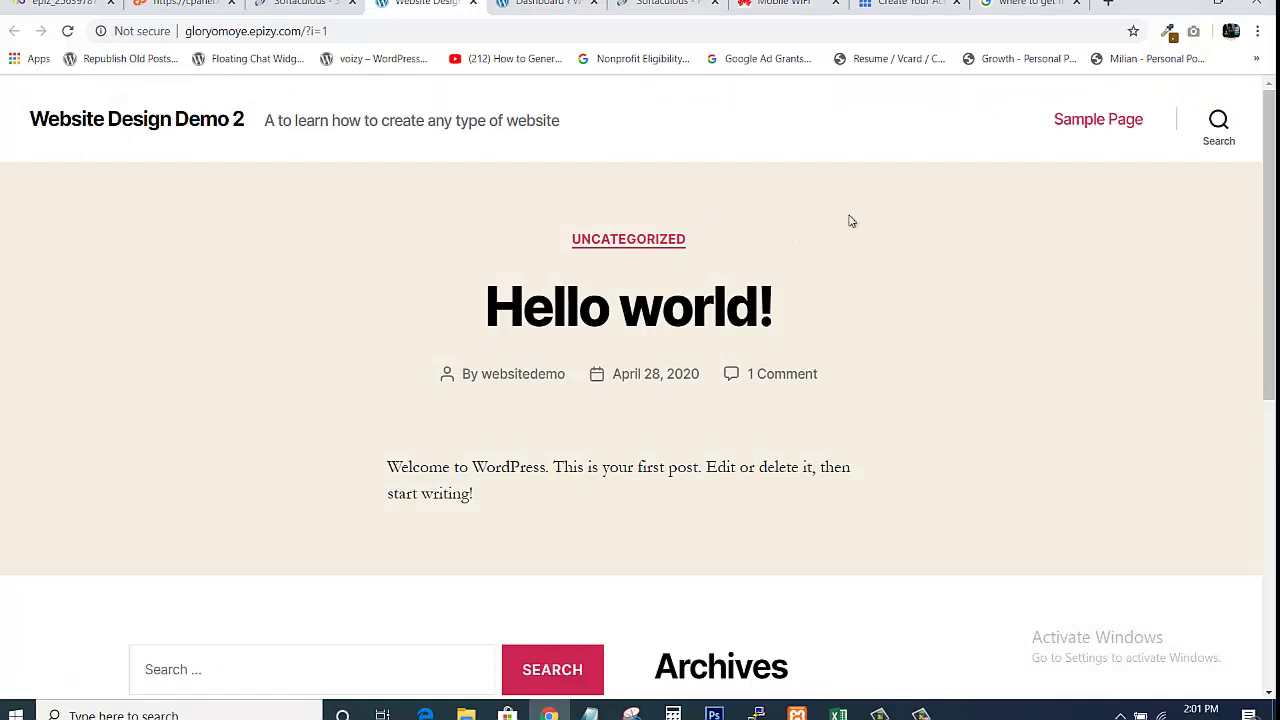
pyautogui.scroll(-5, 640, 390)
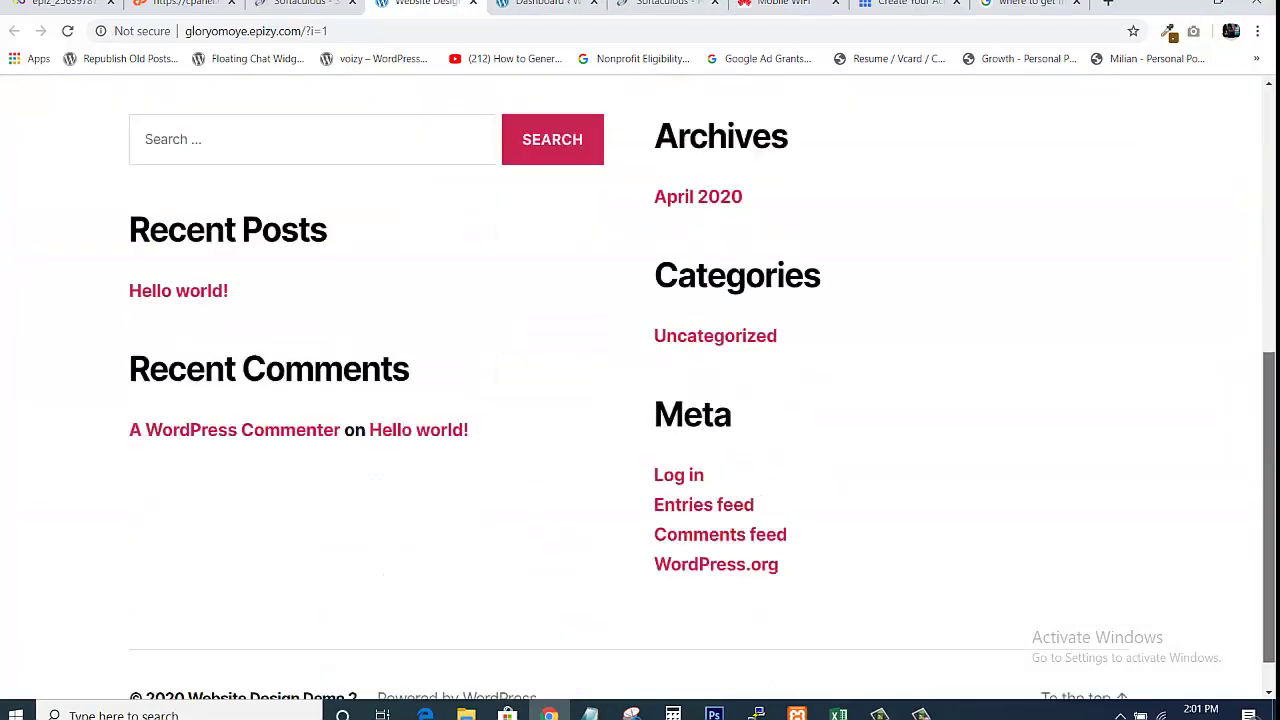
pyautogui.scroll(5, 640, 390)
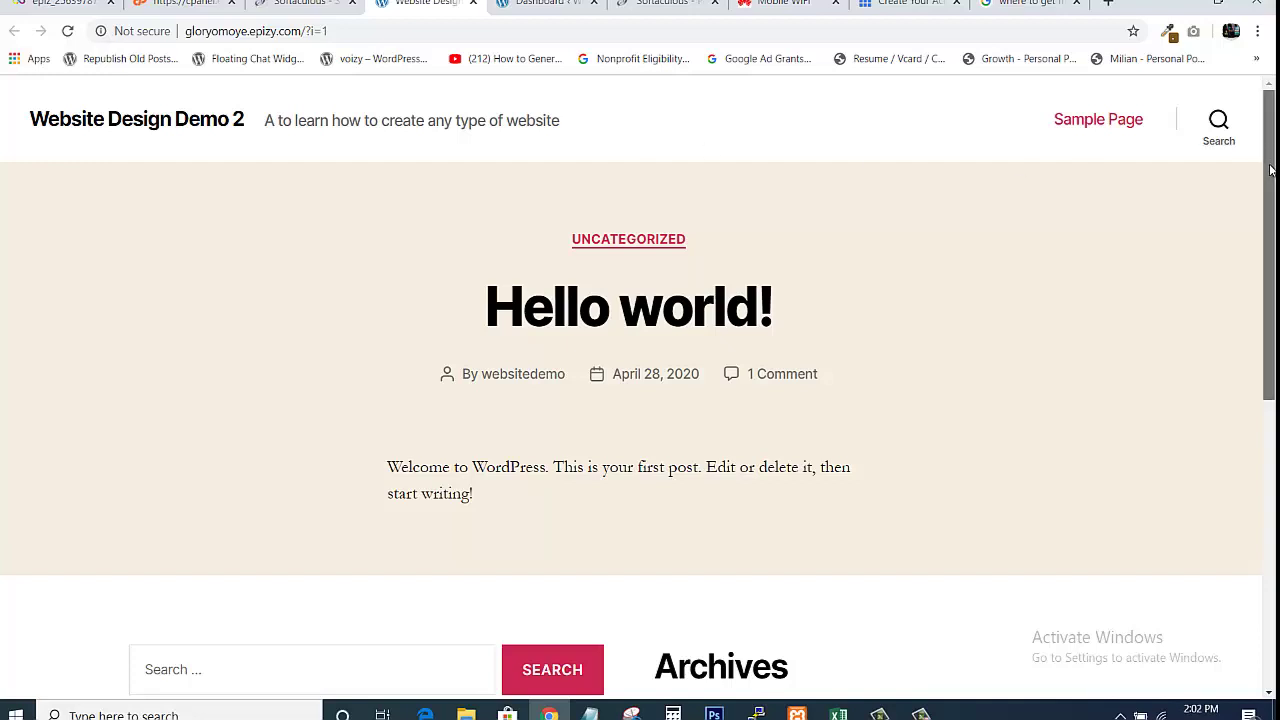
pyautogui.moveTo(1270, 170)
pyautogui.mouseDown()
pyautogui.moveTo(1270, 470)
pyautogui.moveTo(1270, 170)
pyautogui.mouseUp()
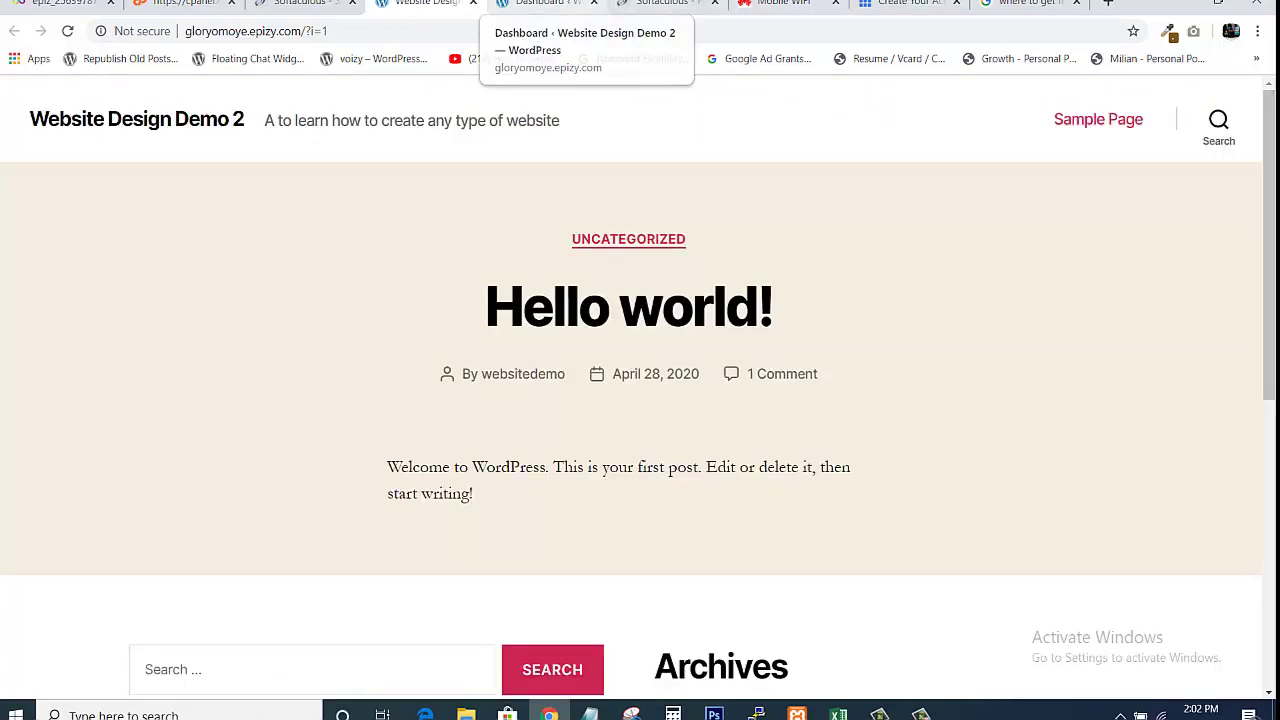
pyautogui.click(545, 4)
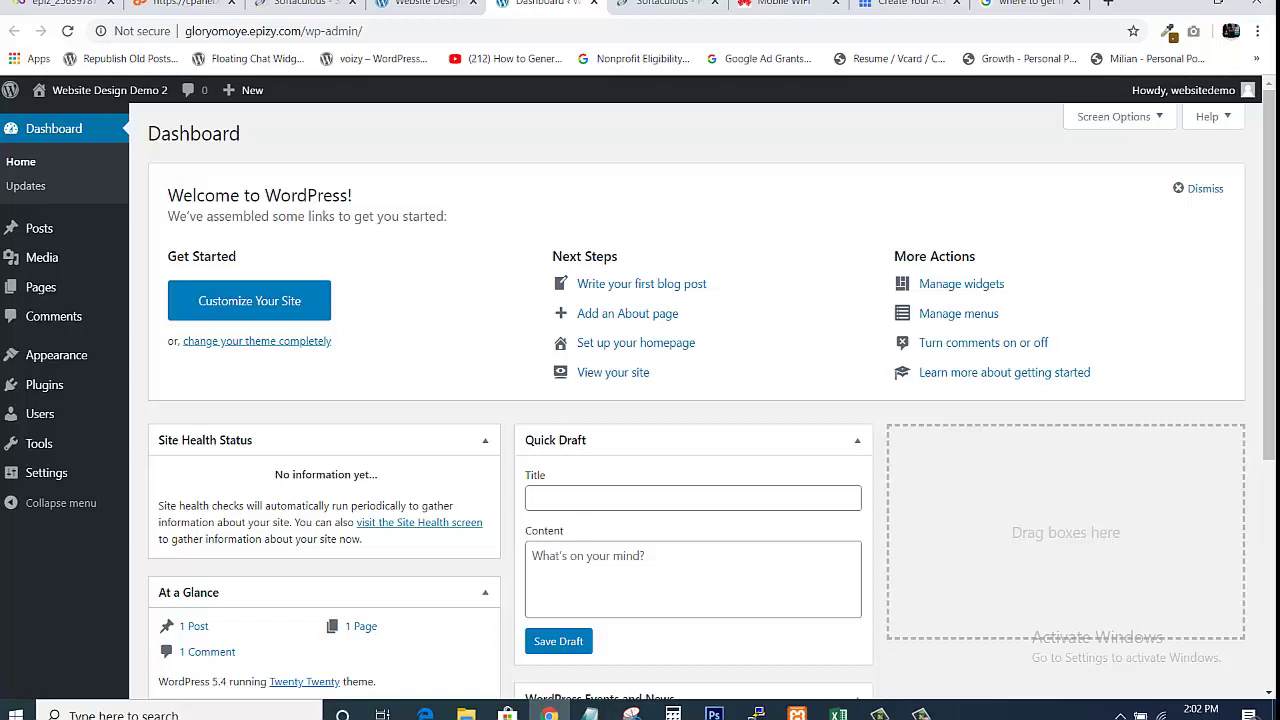
pyautogui.click(462, 8)
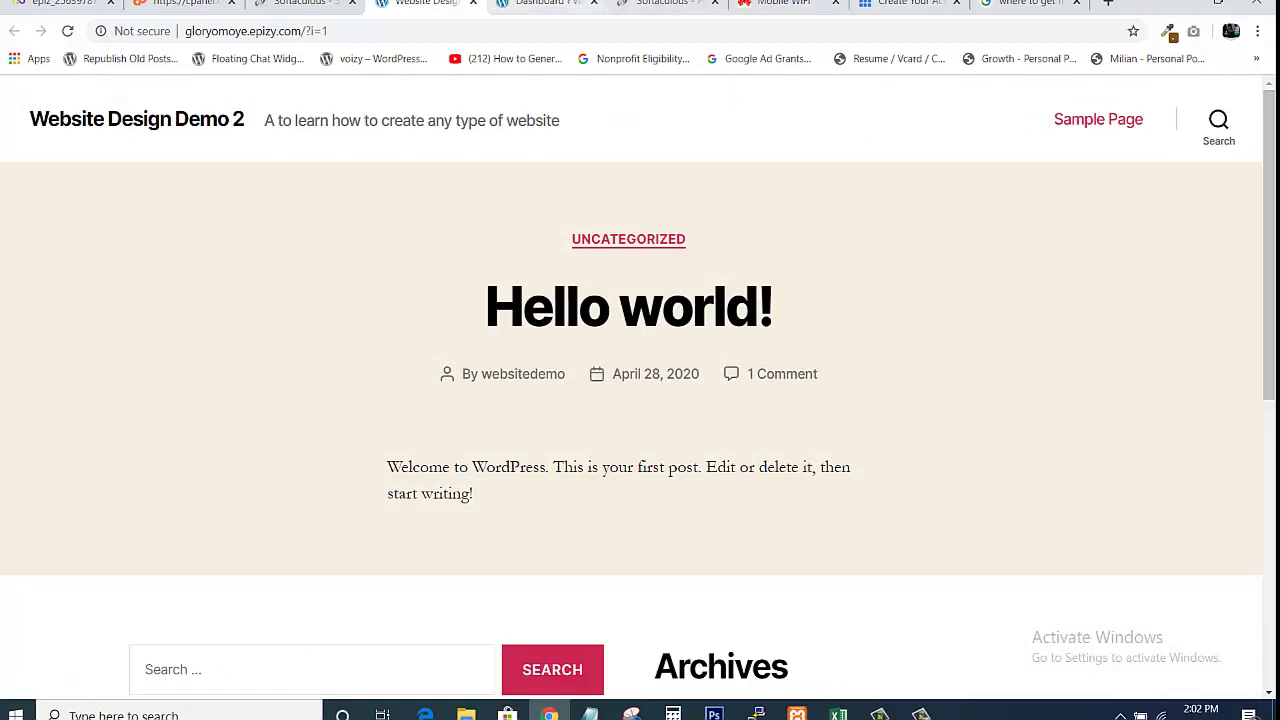
pyautogui.click(545, 4)
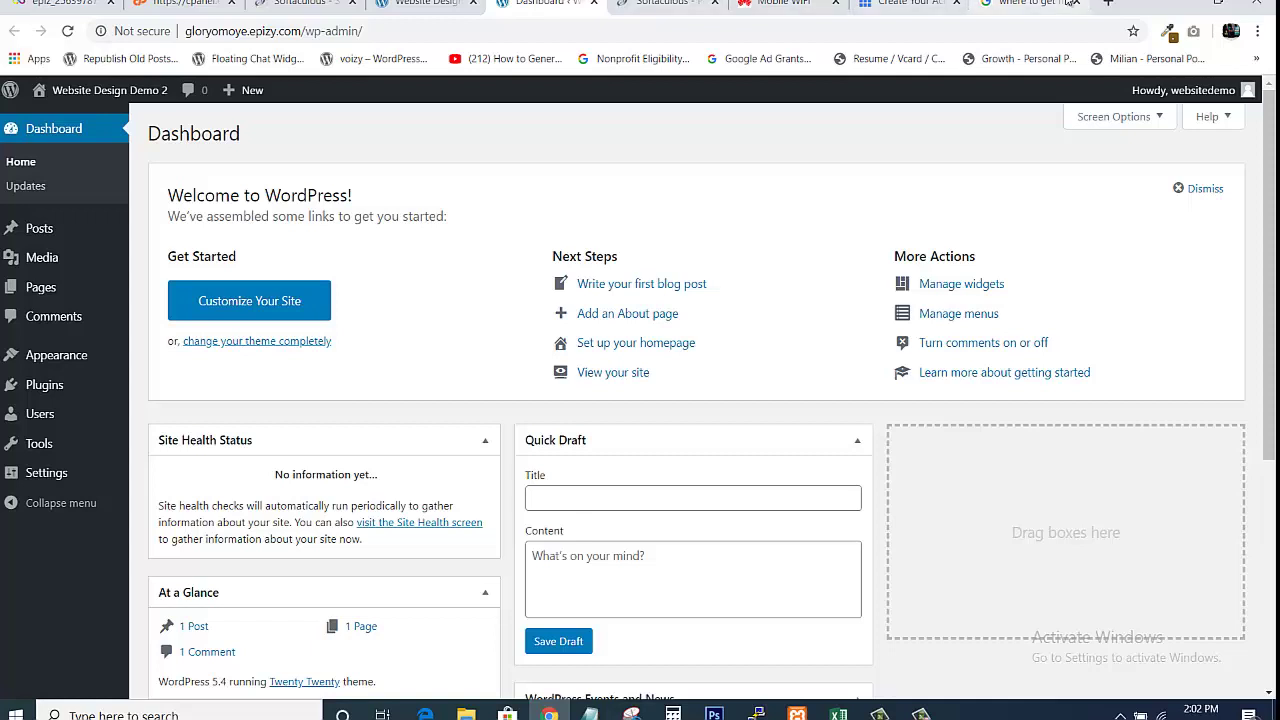
pyautogui.click(1109, 3)
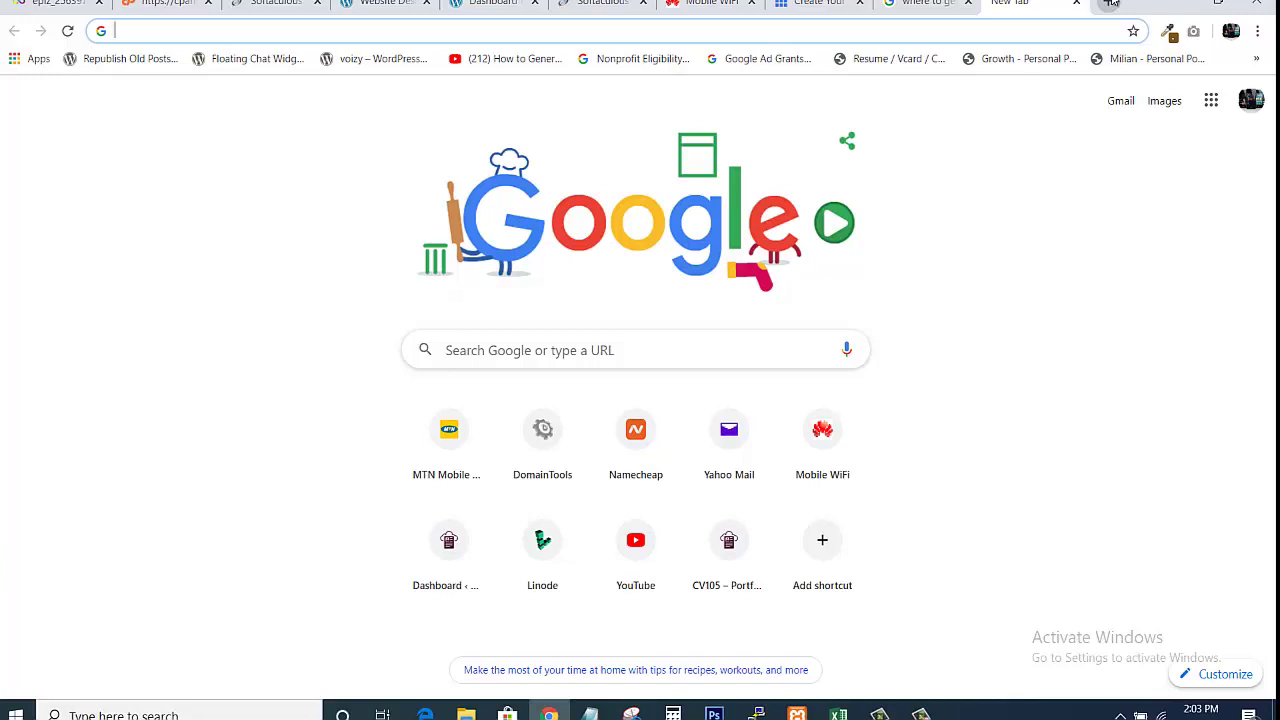
# Load themeforest.com in the new tab
pyautogui.write('themeforest.com')
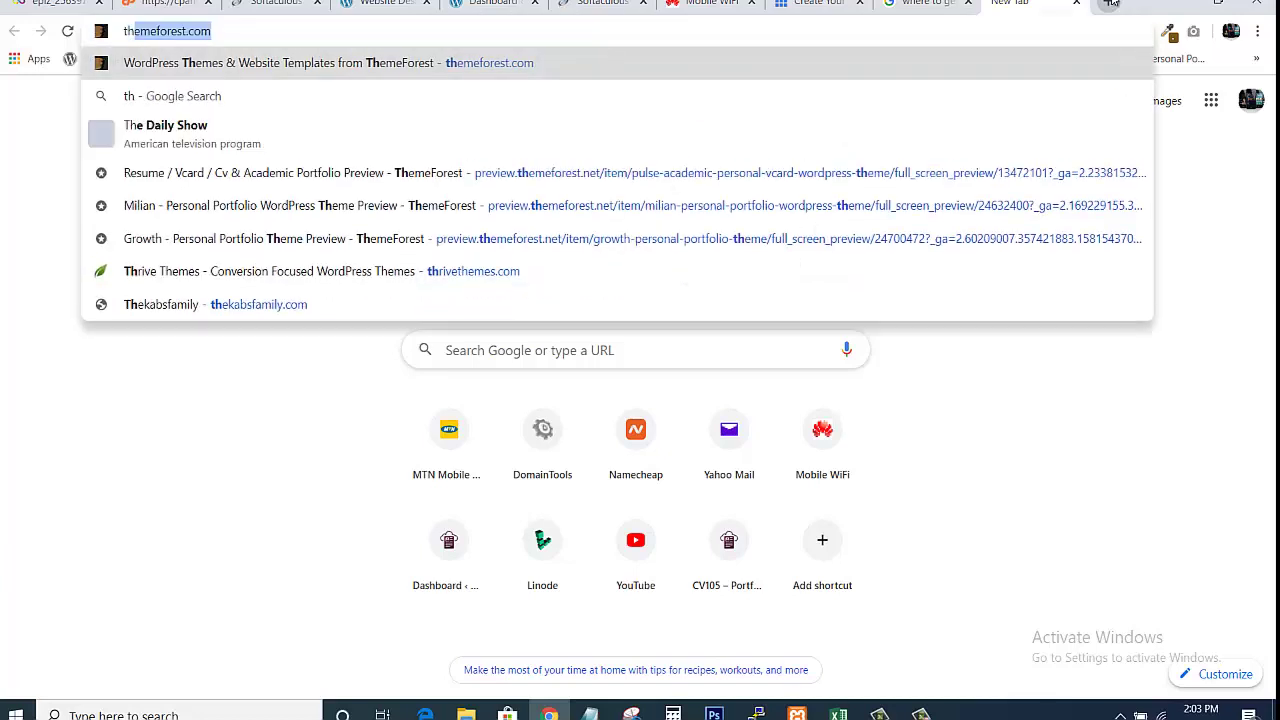
pyautogui.press('Return')
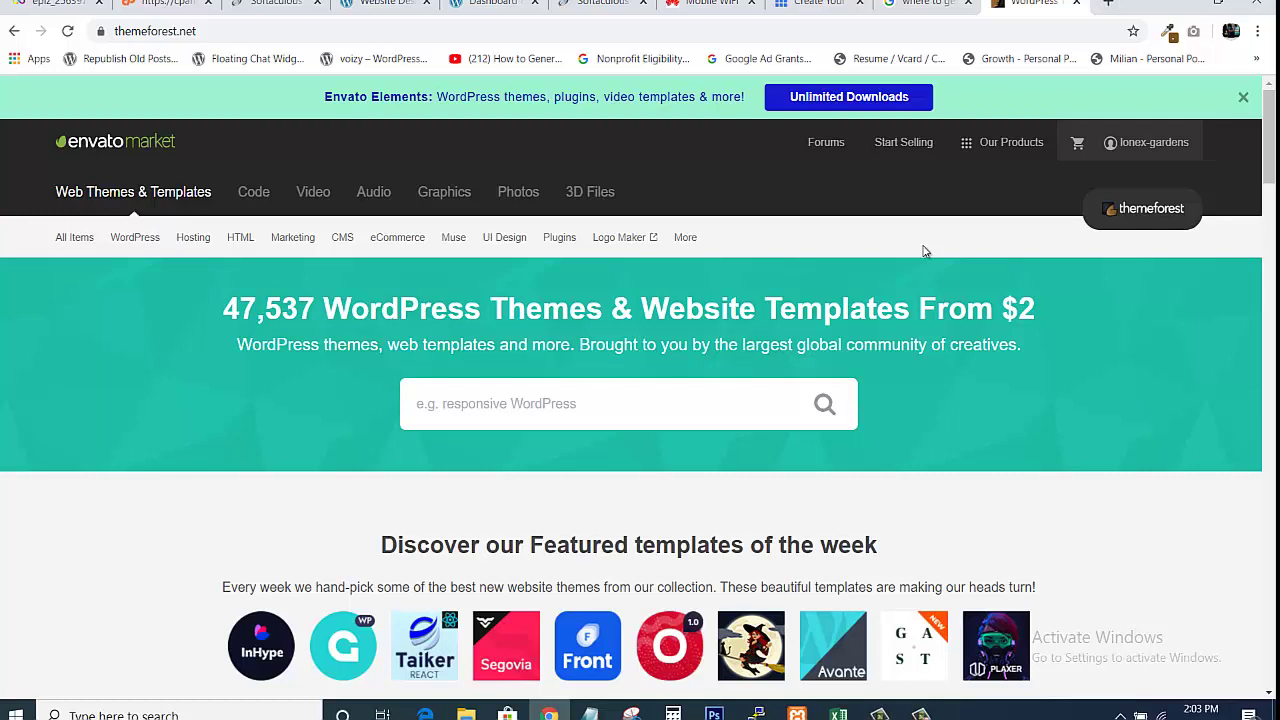
# Search ThemeForest for 'construction' themes in the WordPress category
pyautogui.click(572, 418)
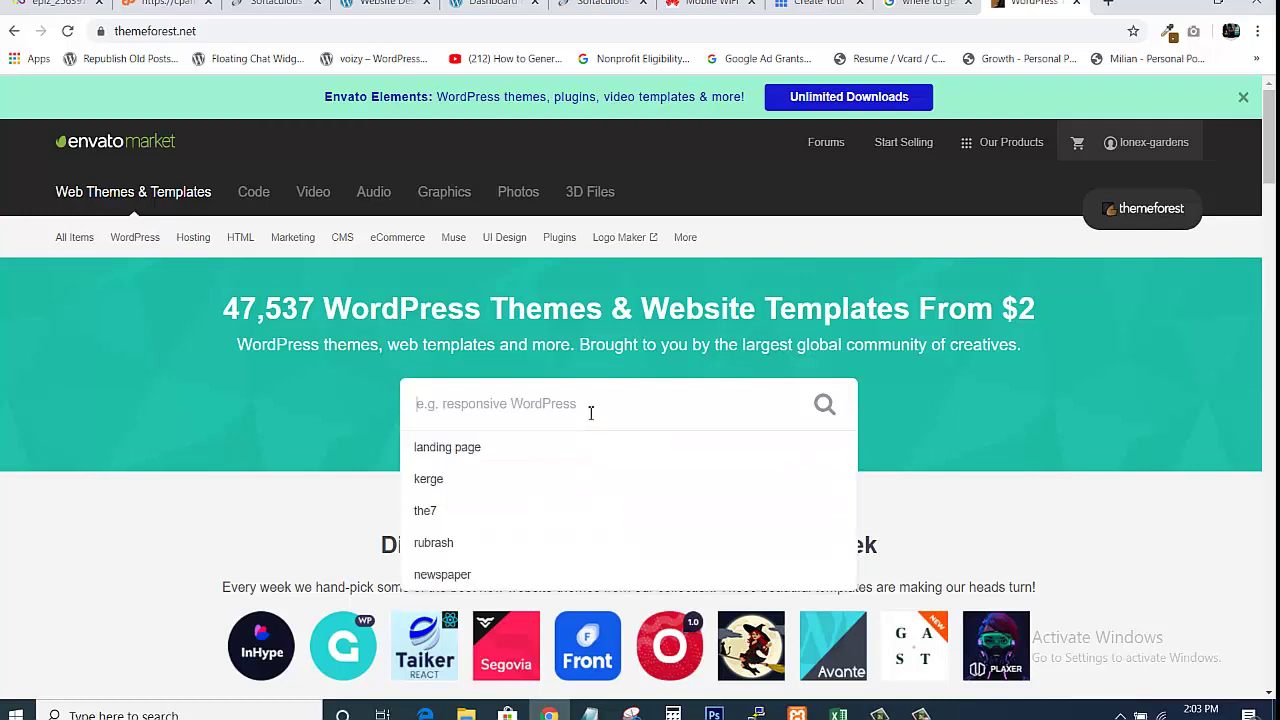
pyautogui.write('c')
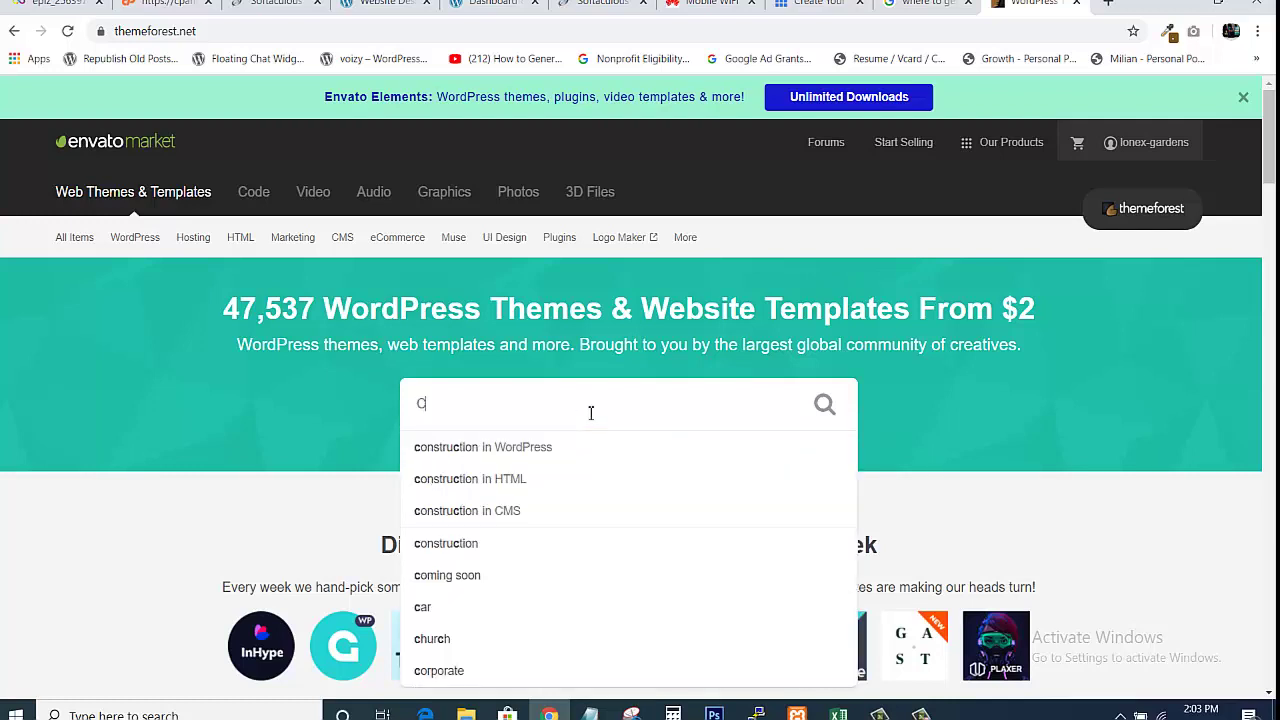
pyautogui.write('on')
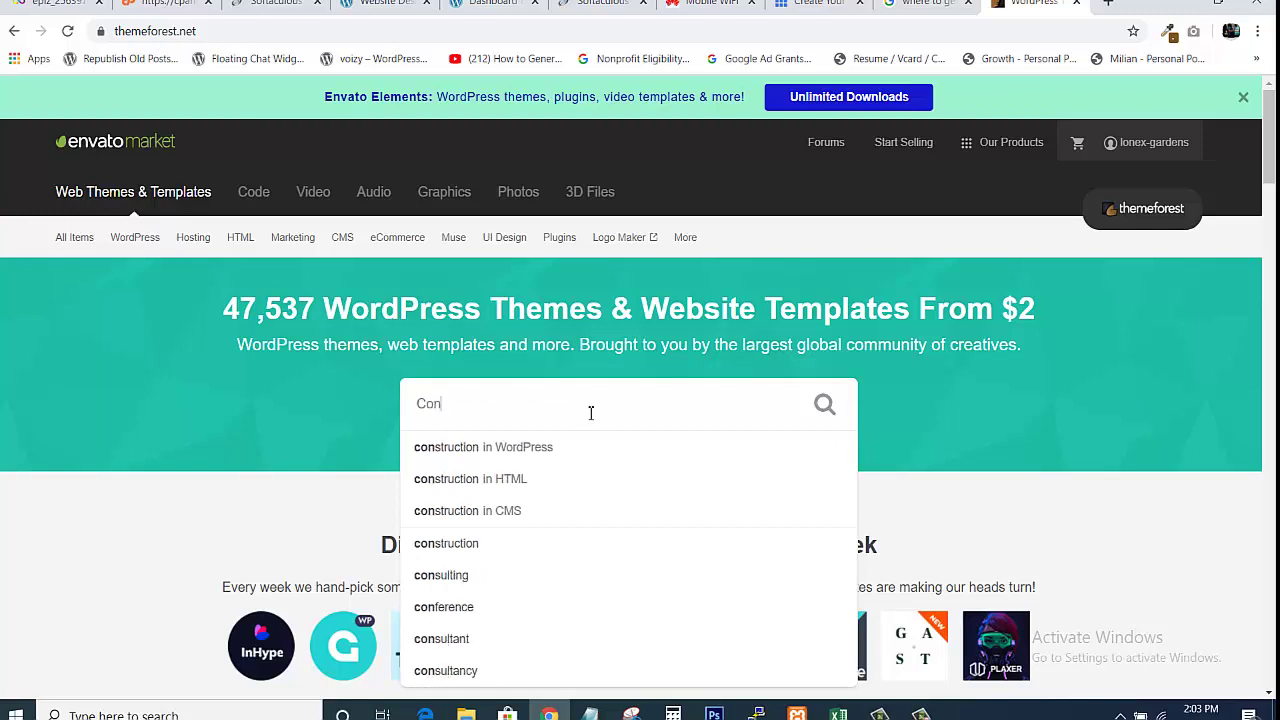
pyautogui.write('str')
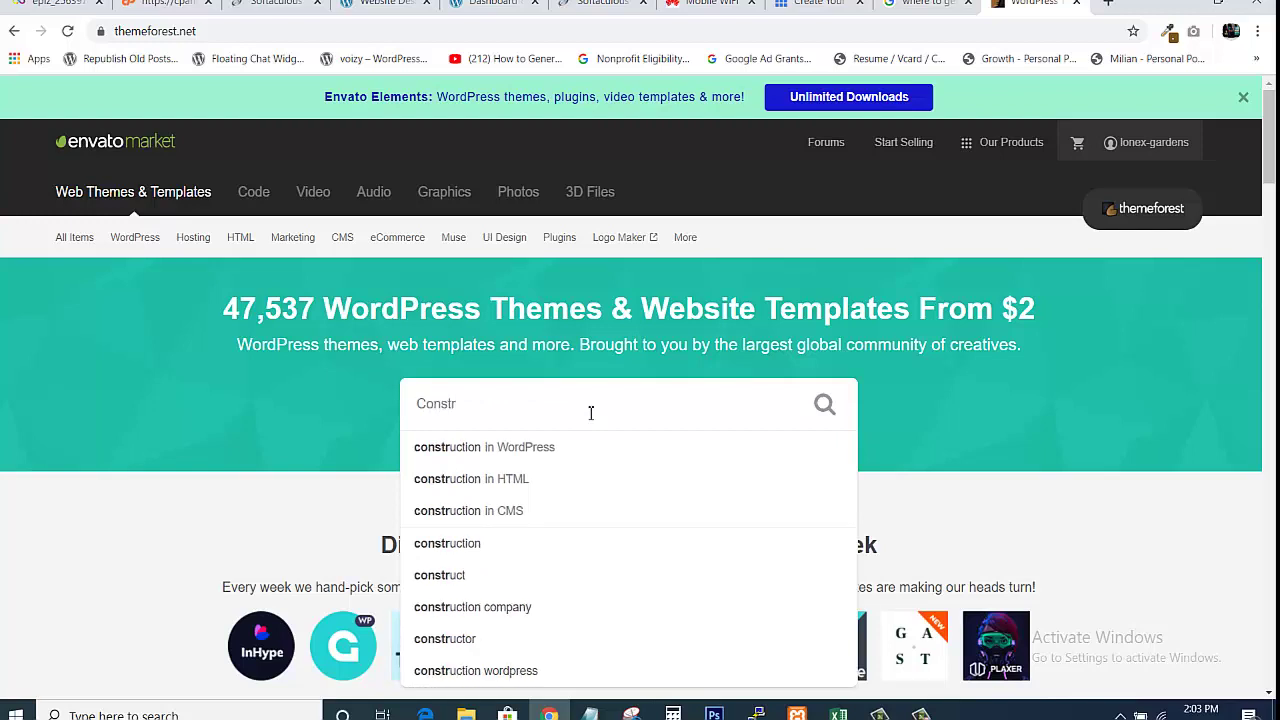
pyautogui.write('uctio')
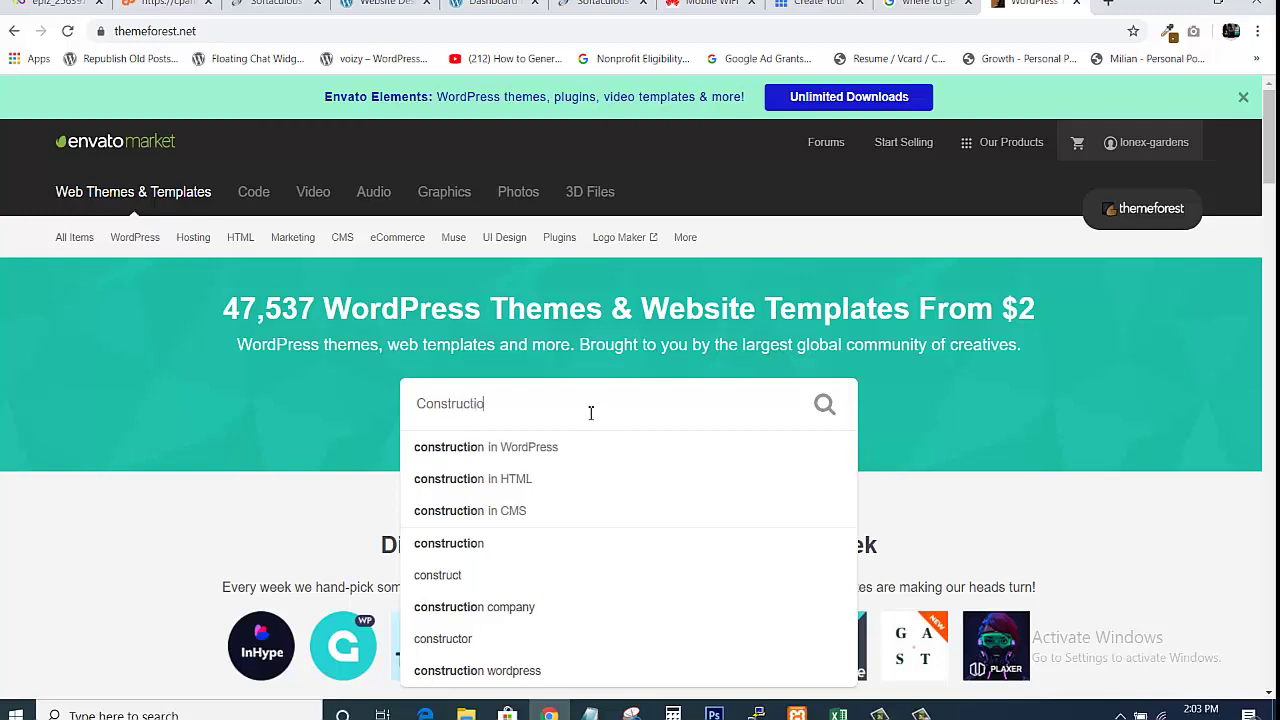
pyautogui.write('n')
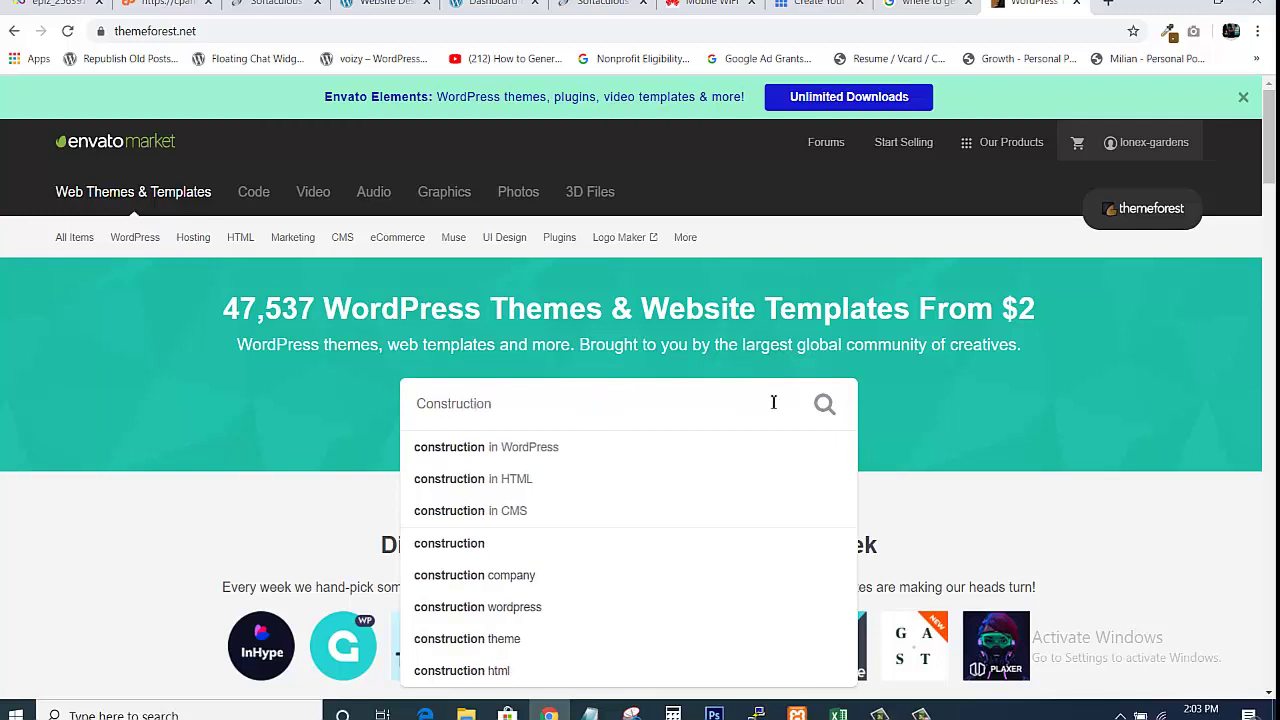
pyautogui.click(509, 456)
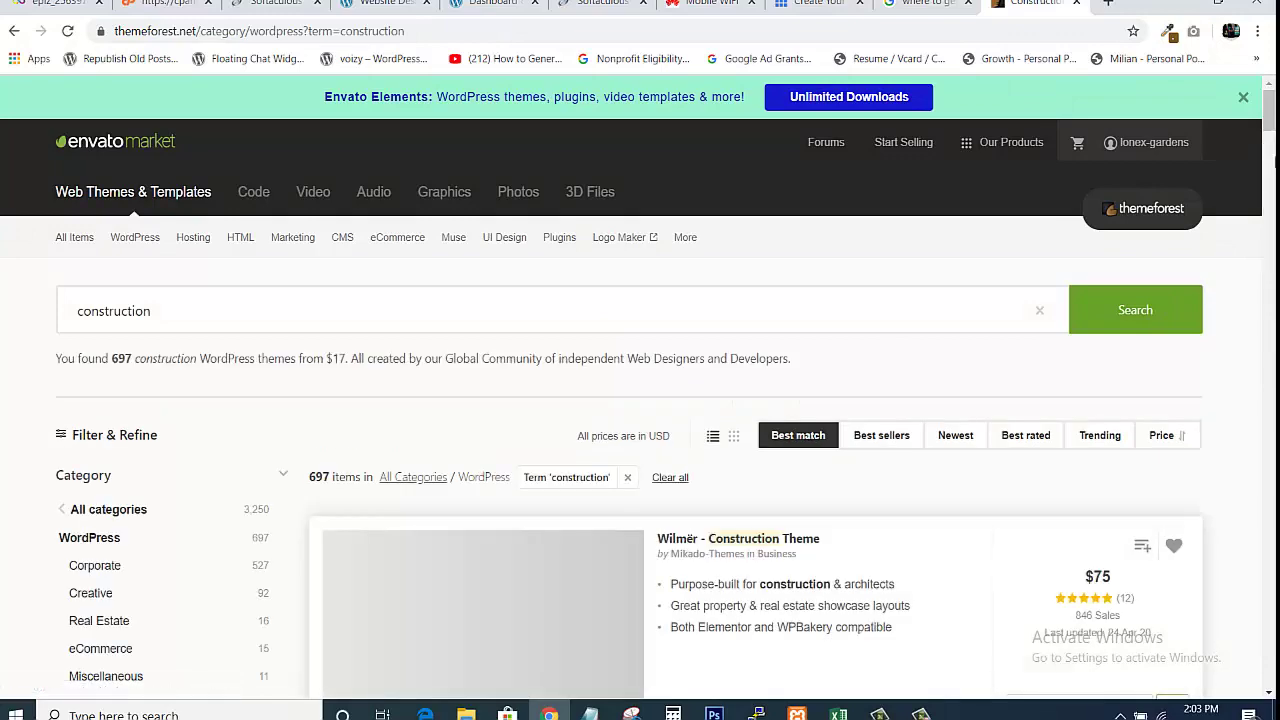
pyautogui.scroll(-3, 1270, 122)
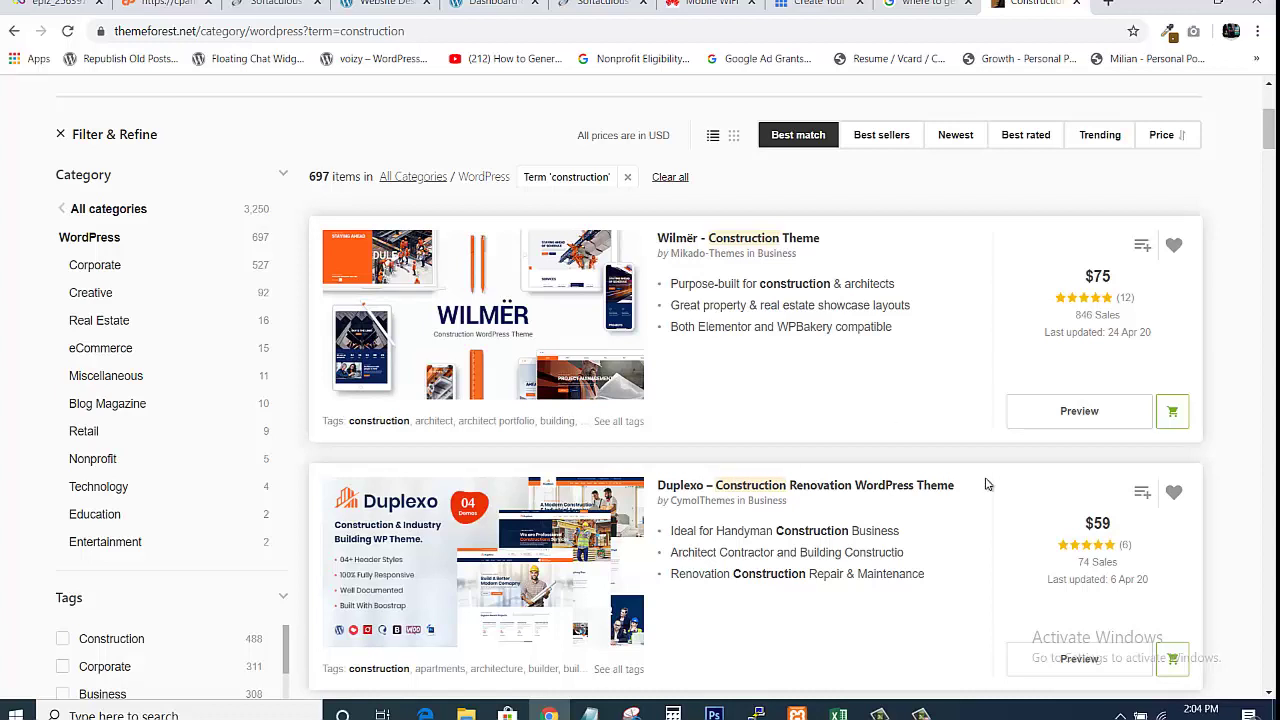
# Open the Wilmër and Duplexo live previews in separate tabs
pyautogui.click(1059, 424)
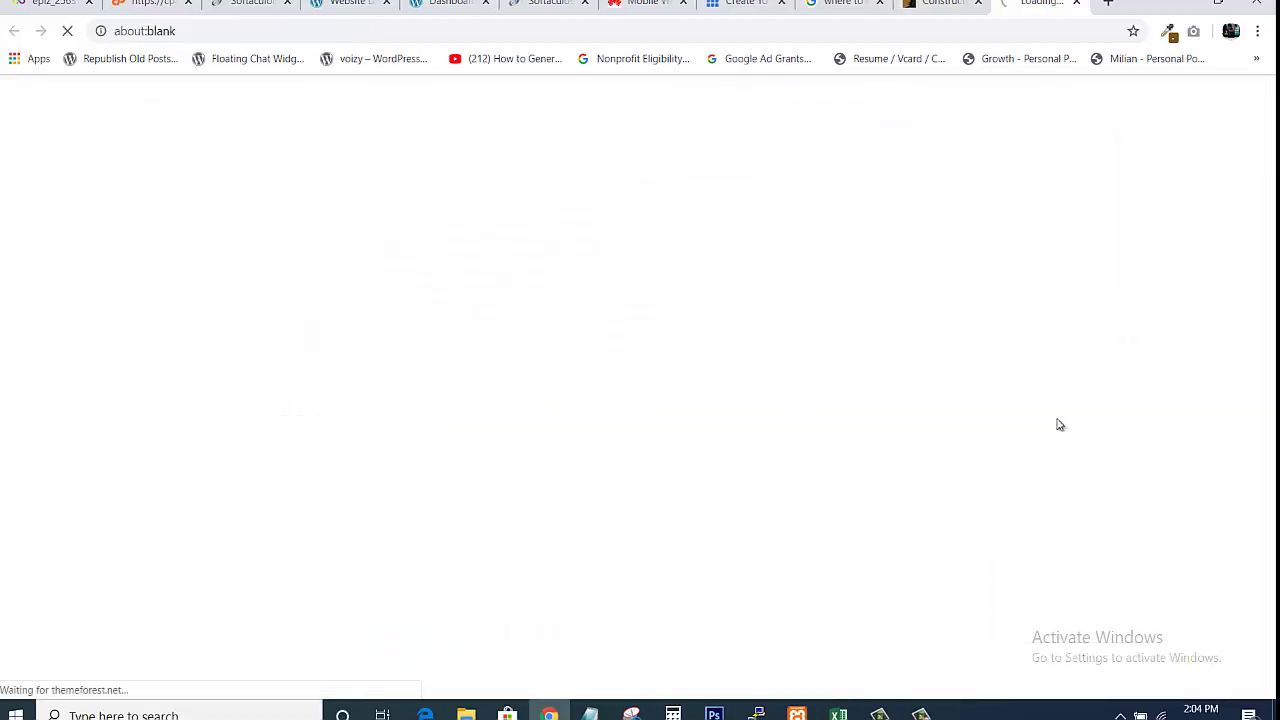
pyautogui.click(941, 4)
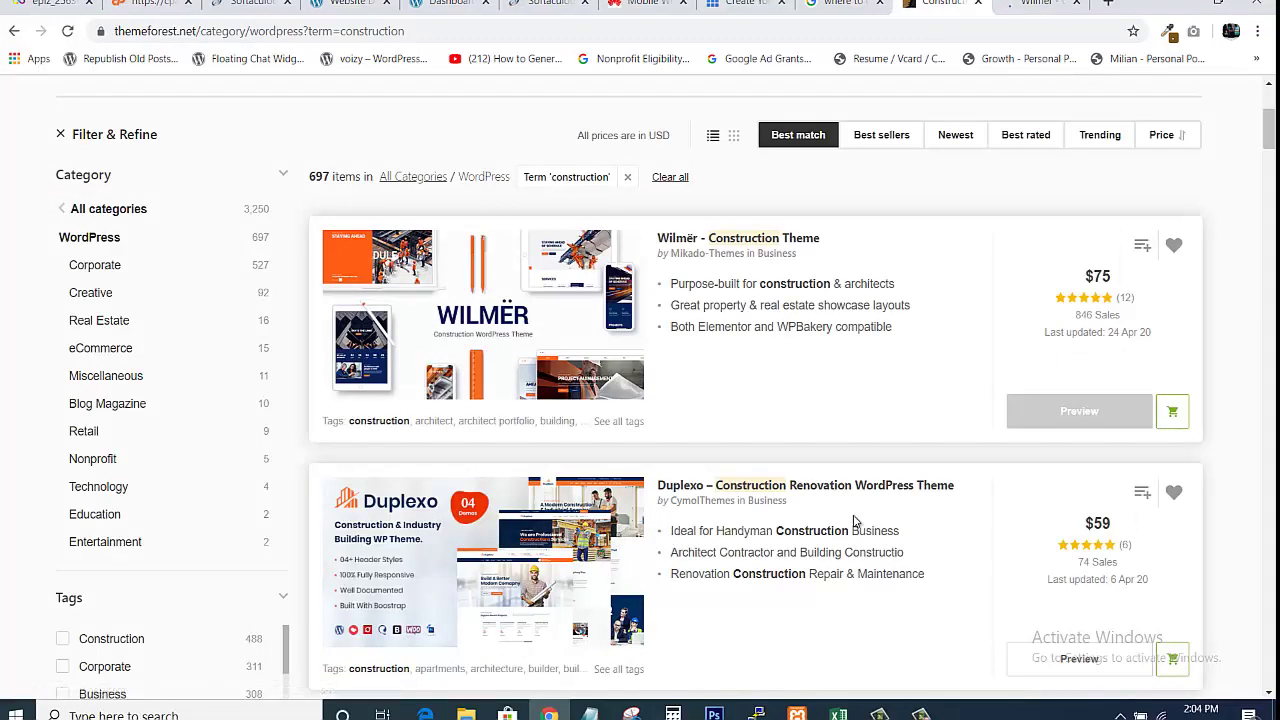
pyautogui.click(1072, 664)
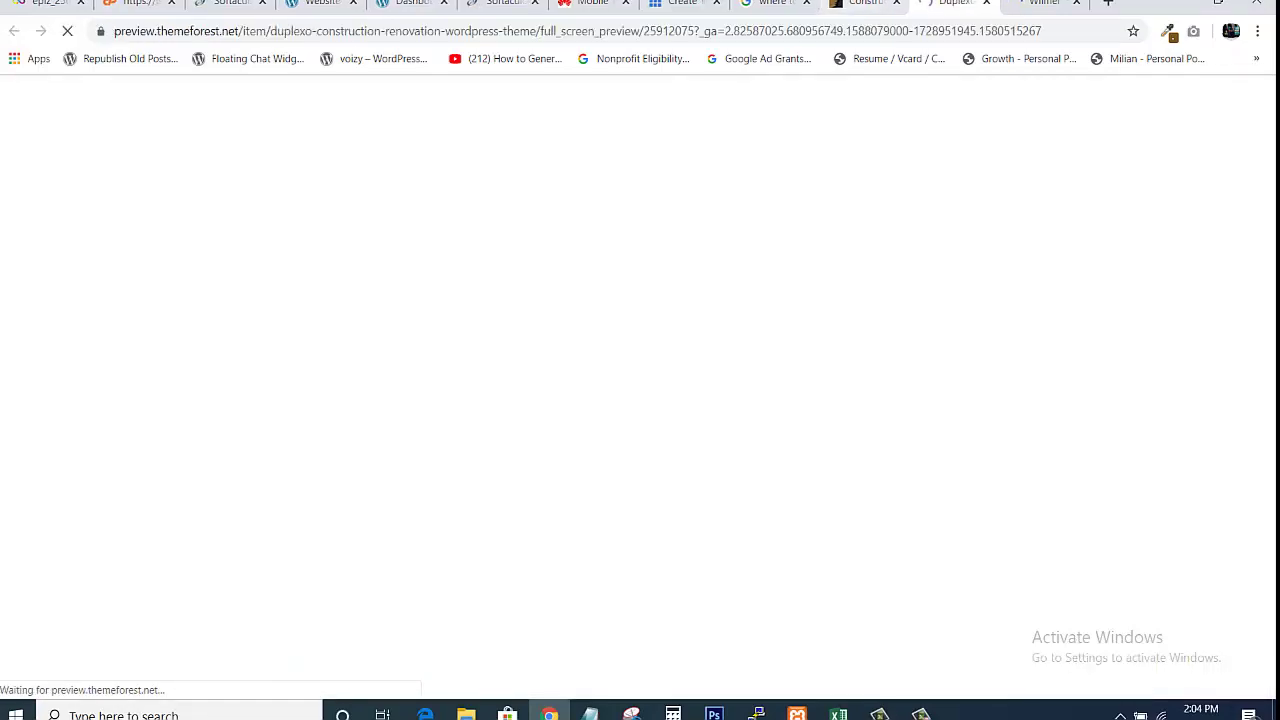
pyautogui.click(912, 8)
pyautogui.moveTo(1270, 138)
pyautogui.mouseDown()
pyautogui.moveTo(1268, 220)
pyautogui.moveTo(1261, 124)
pyautogui.mouseUp()
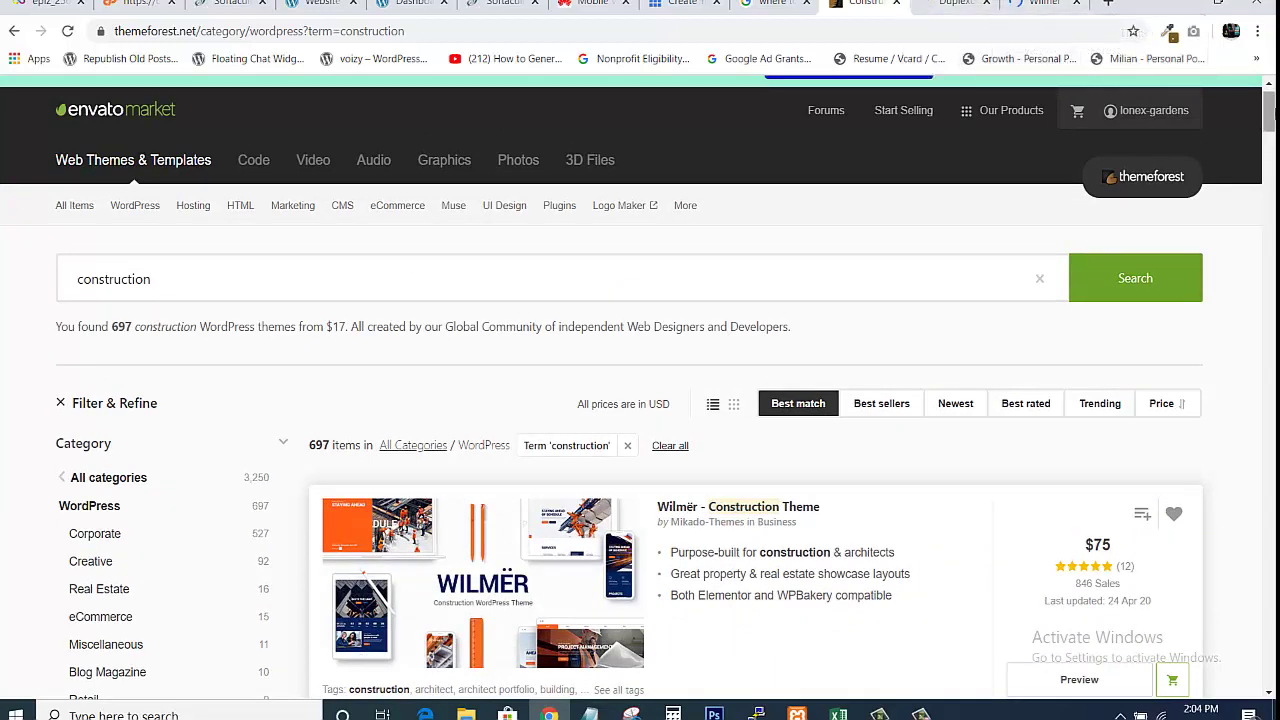
# Browse the Wilmër preview's demo homepages, from Main home down to Metro showcase and Coming soon
pyautogui.scroll(-1, 640, 400)
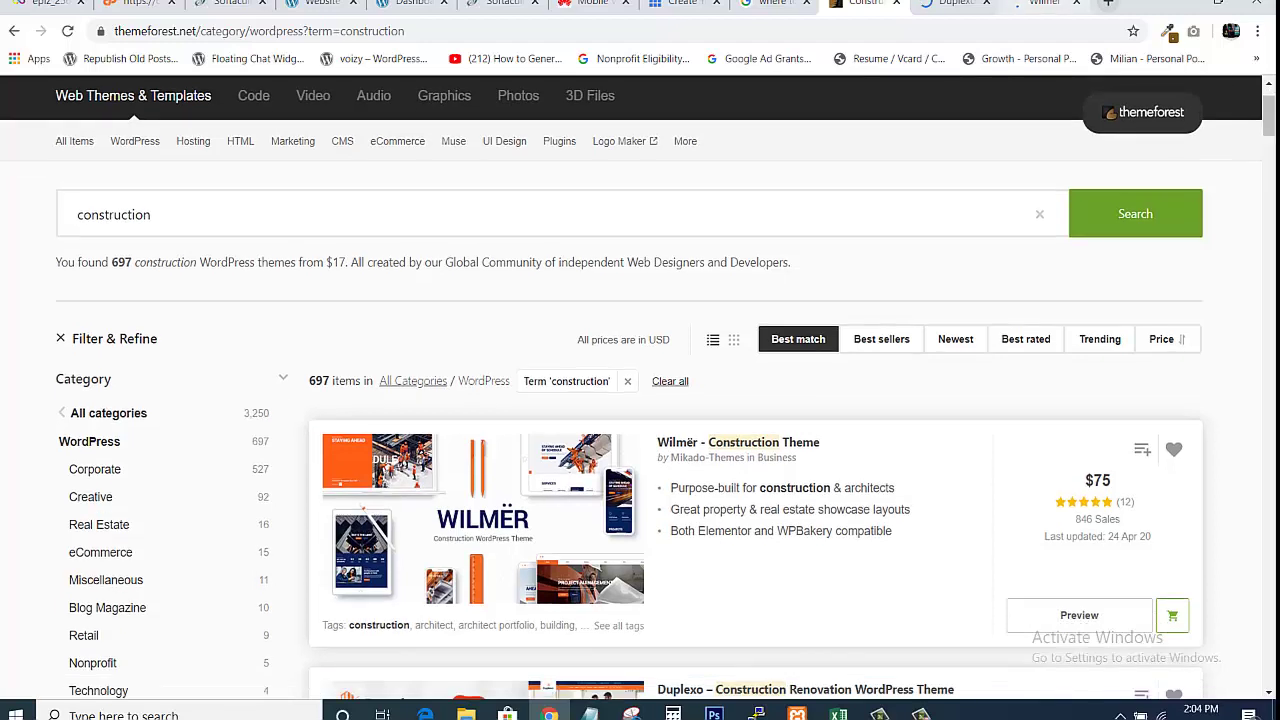
pyautogui.click(1038, 4)
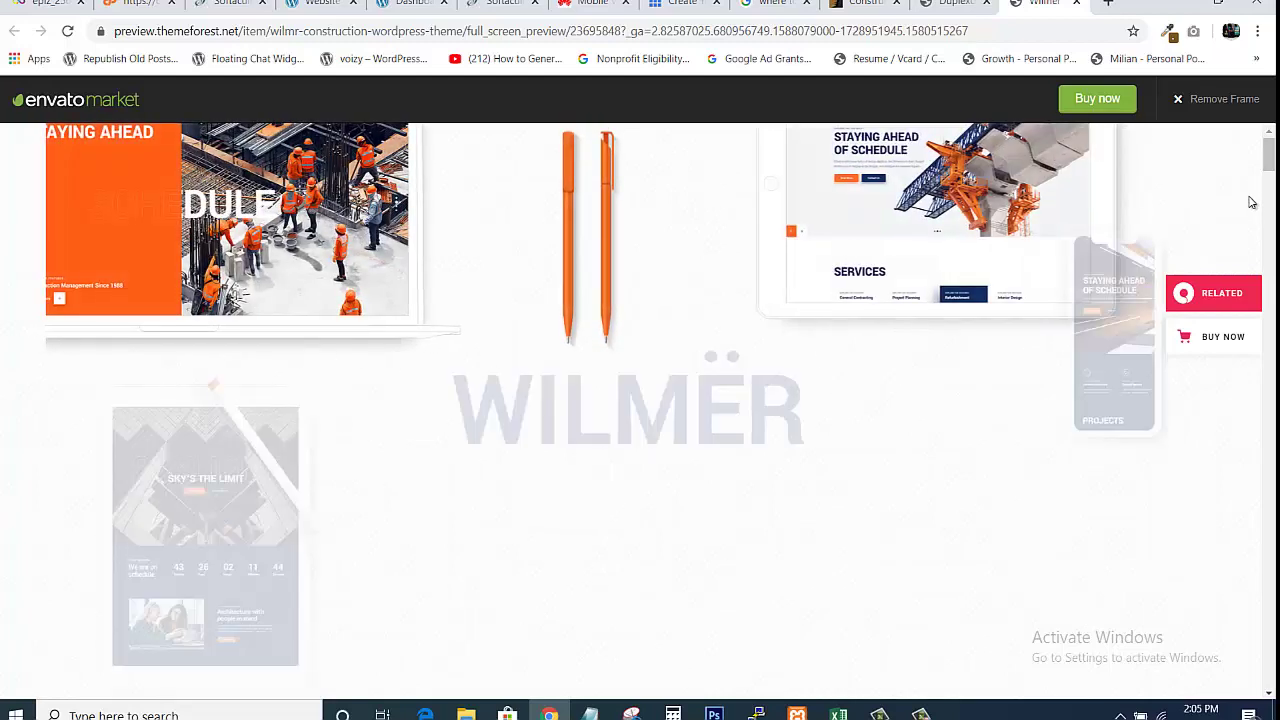
pyautogui.moveTo(1272, 169); pyautogui.dragTo(1259, 243)
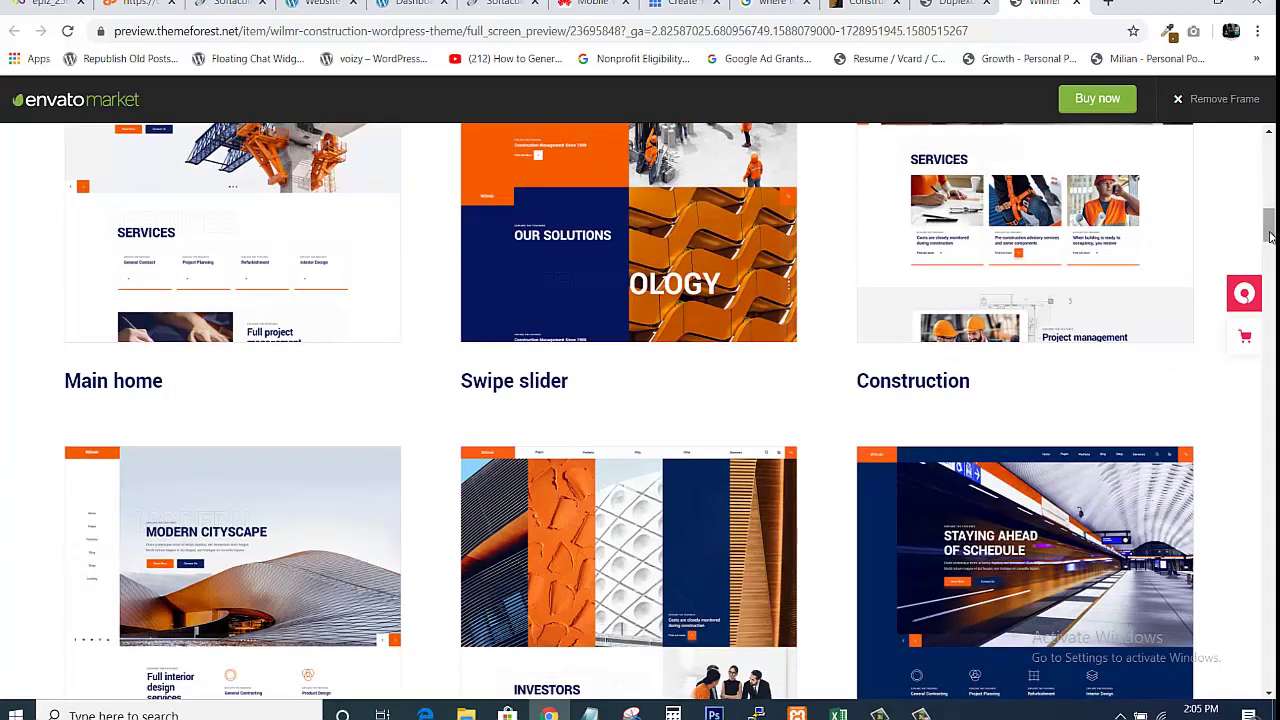
pyautogui.moveTo(1268, 233)
pyautogui.mouseDown()
pyautogui.moveTo(1268, 222)
pyautogui.moveTo(1266, 318)
pyautogui.moveTo(1251, 226)
pyautogui.mouseUp()
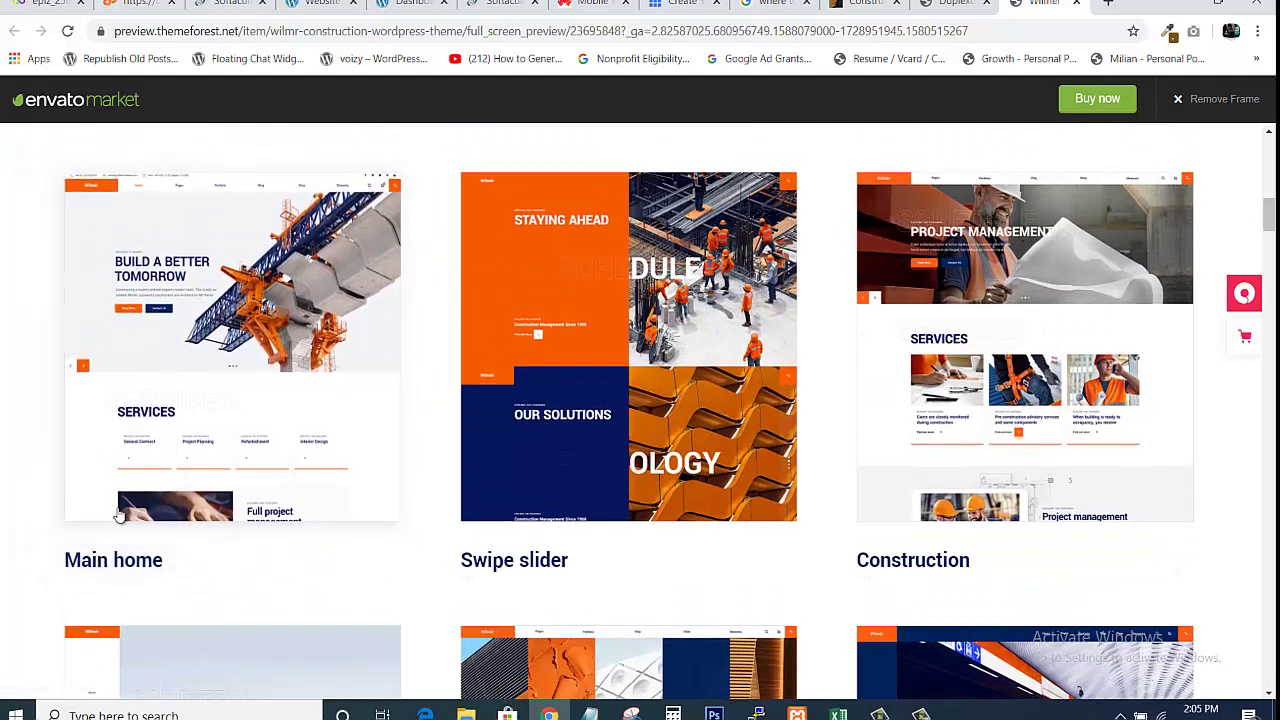
pyautogui.rightClick(196, 350)
pyautogui.press('Escape')
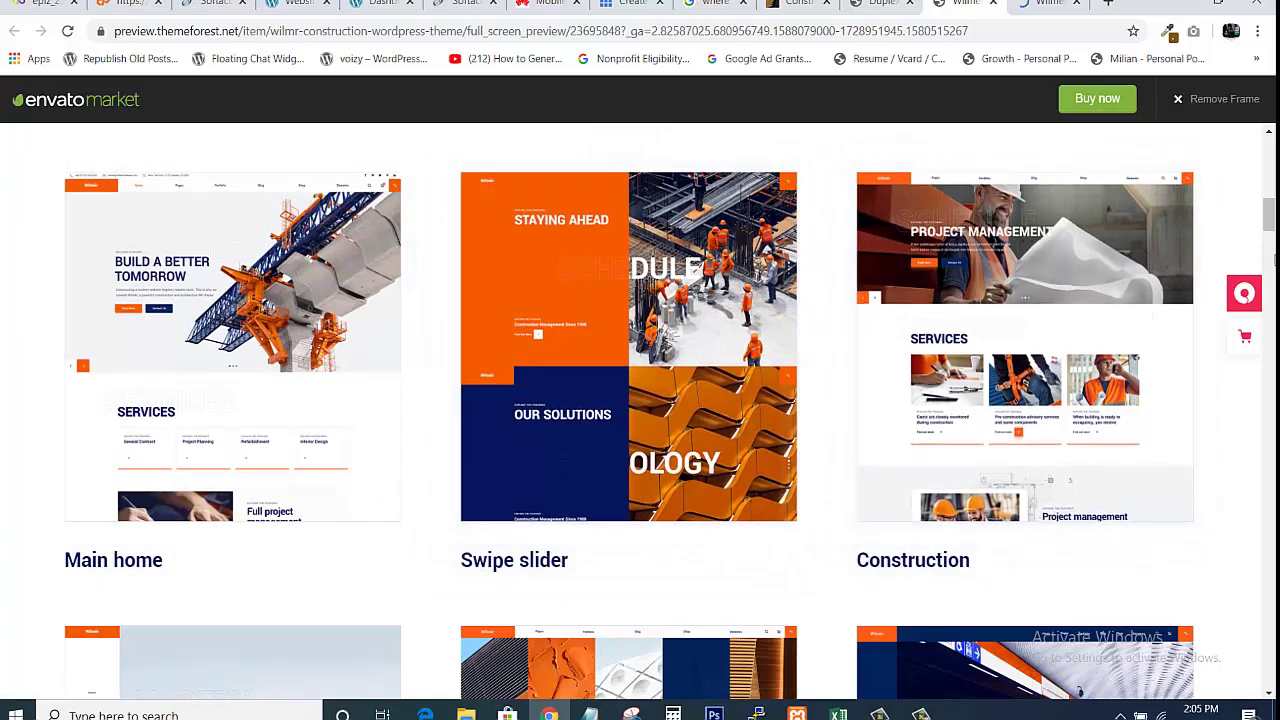
pyautogui.moveTo(1272, 228); pyautogui.dragTo(1272, 272)
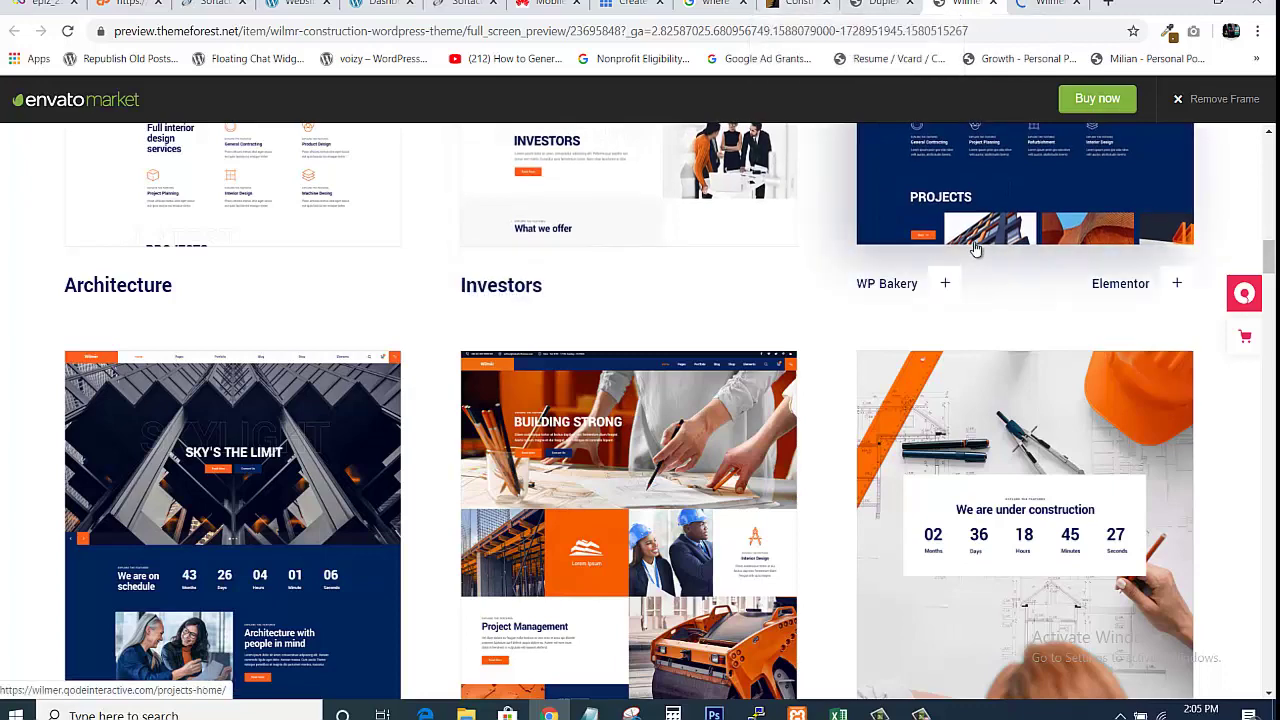
pyautogui.scroll(-3, 1000, 350)
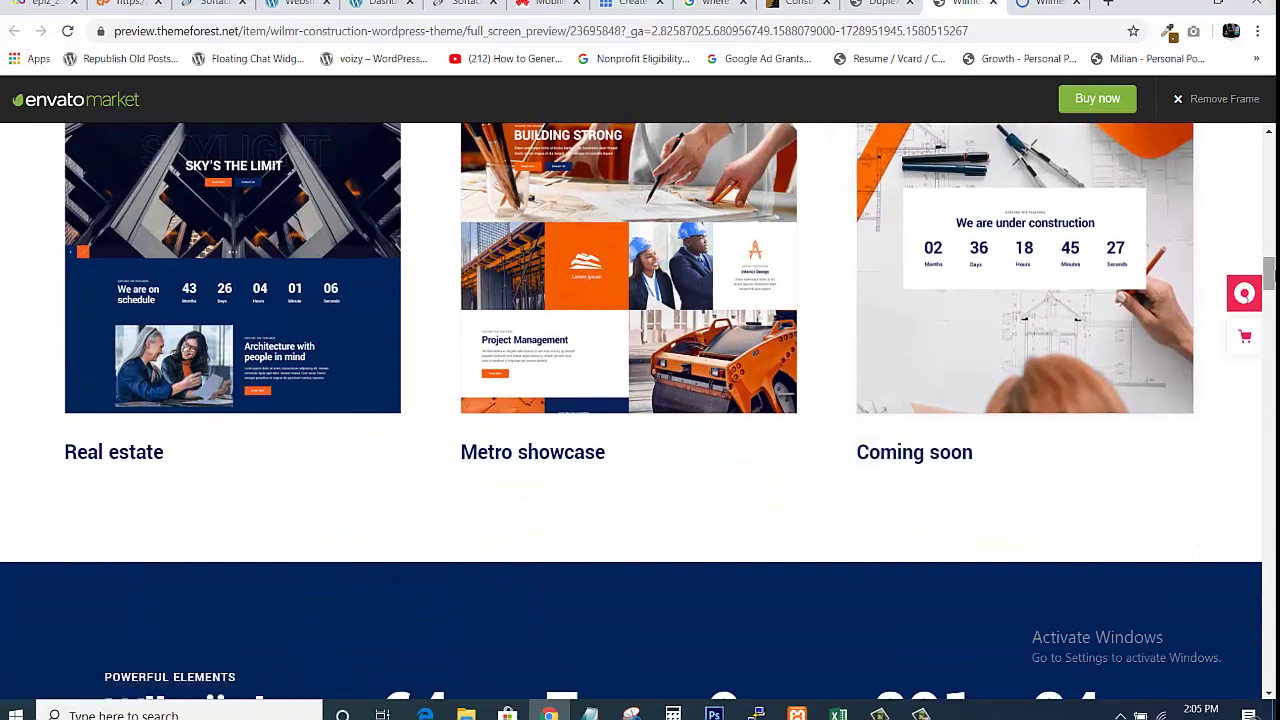
pyautogui.moveTo(1268, 272); pyautogui.dragTo(1268, 217)
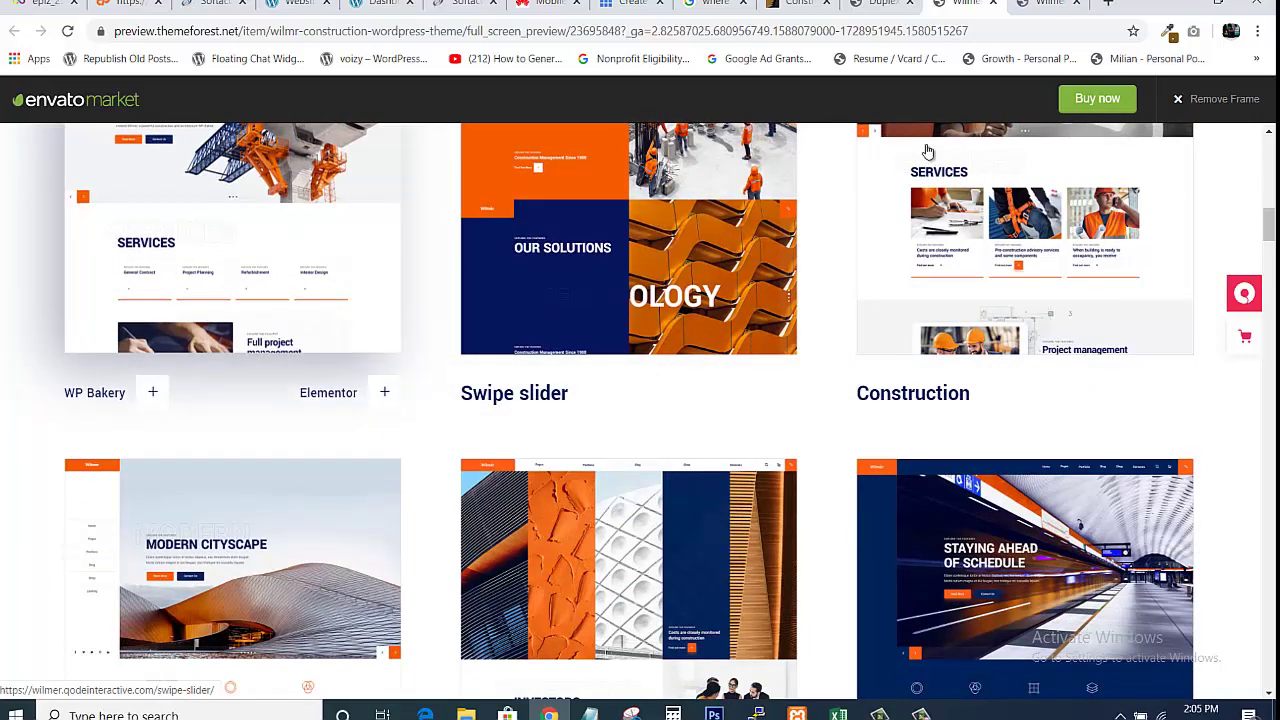
# Scroll through the live Wilmer construction demo homepage section by section and back up
pyautogui.click(1086, 5)
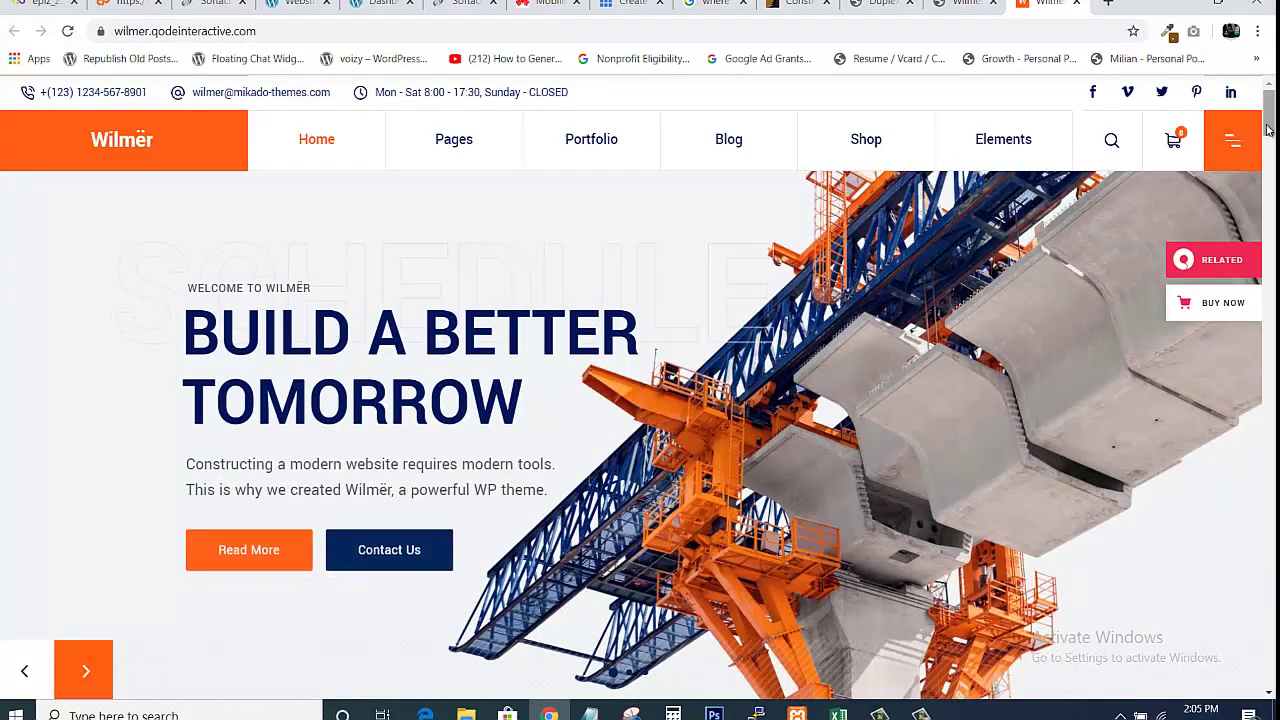
pyautogui.scroll(-2, 1272, 127)
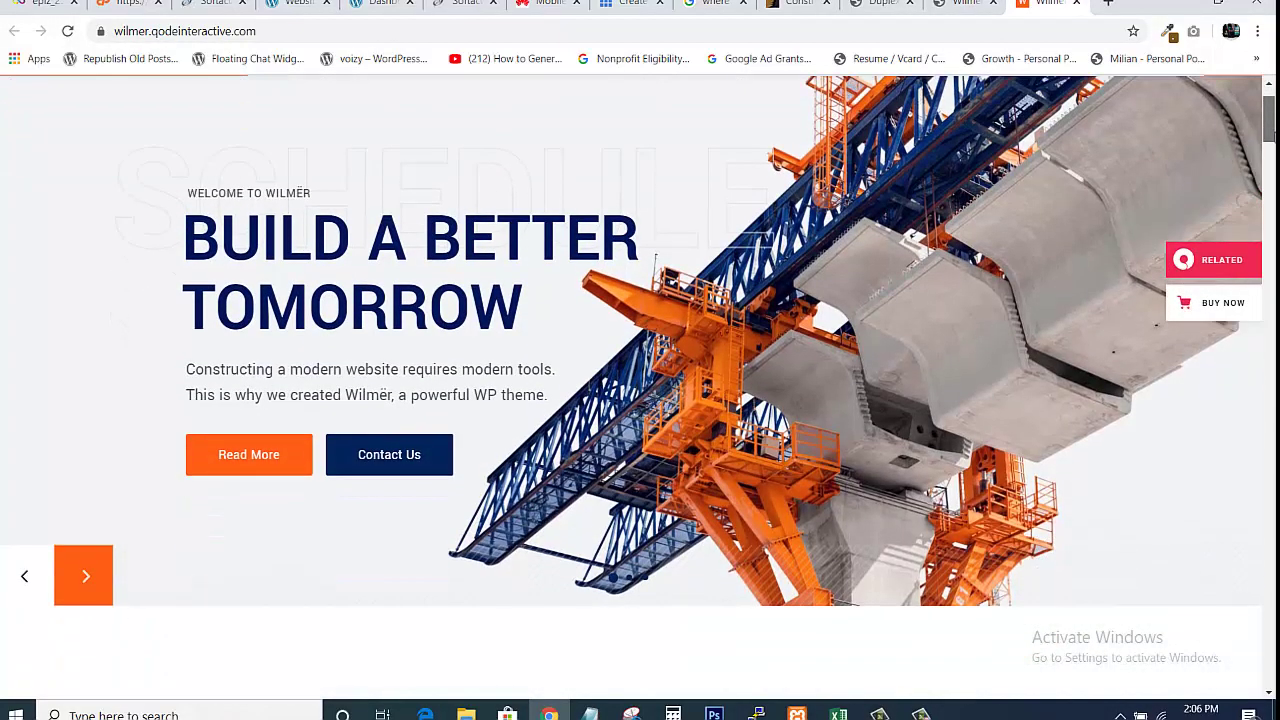
pyautogui.scroll(-6, 1270, 181)
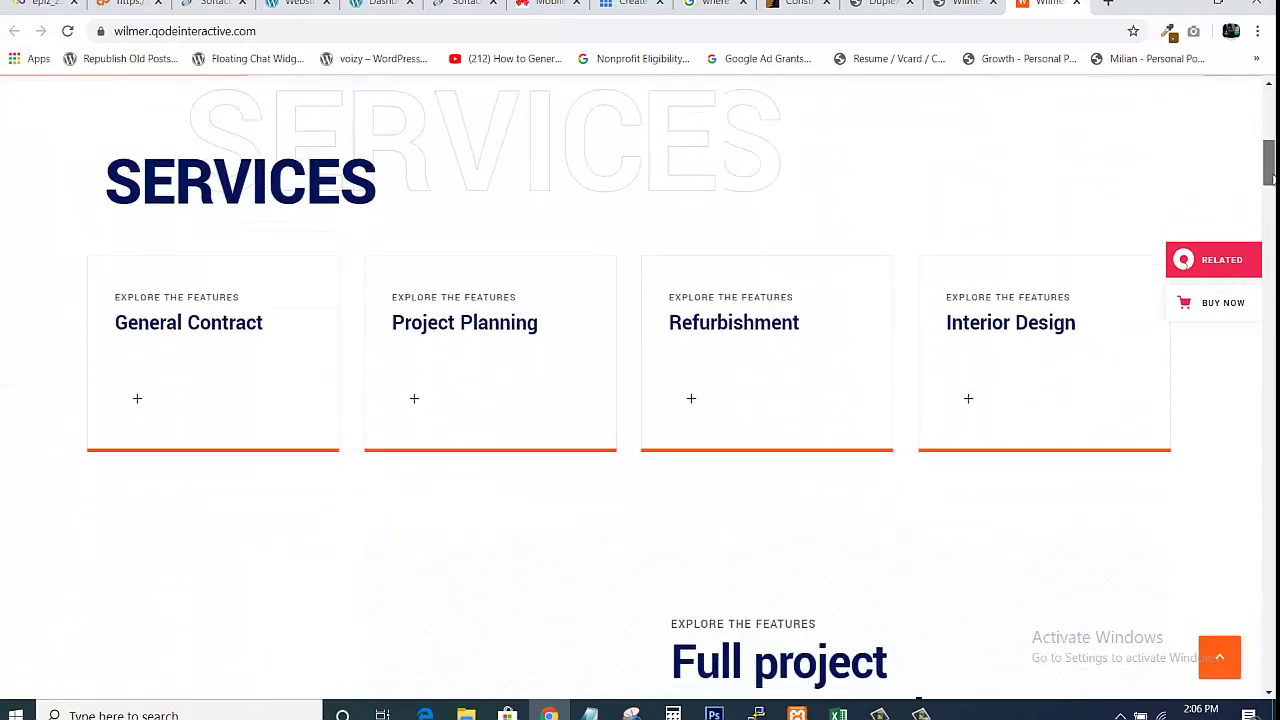
pyautogui.scroll(-8, 1270, 181)
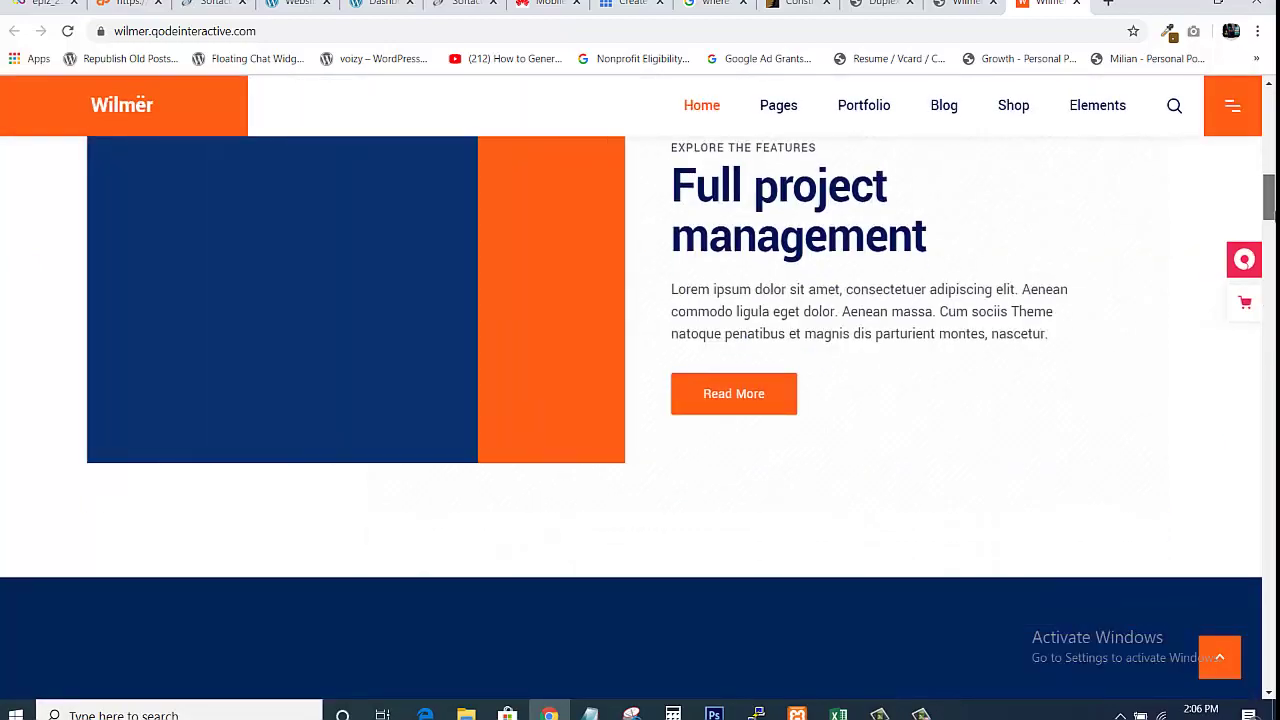
pyautogui.scroll(-10, 640, 420)
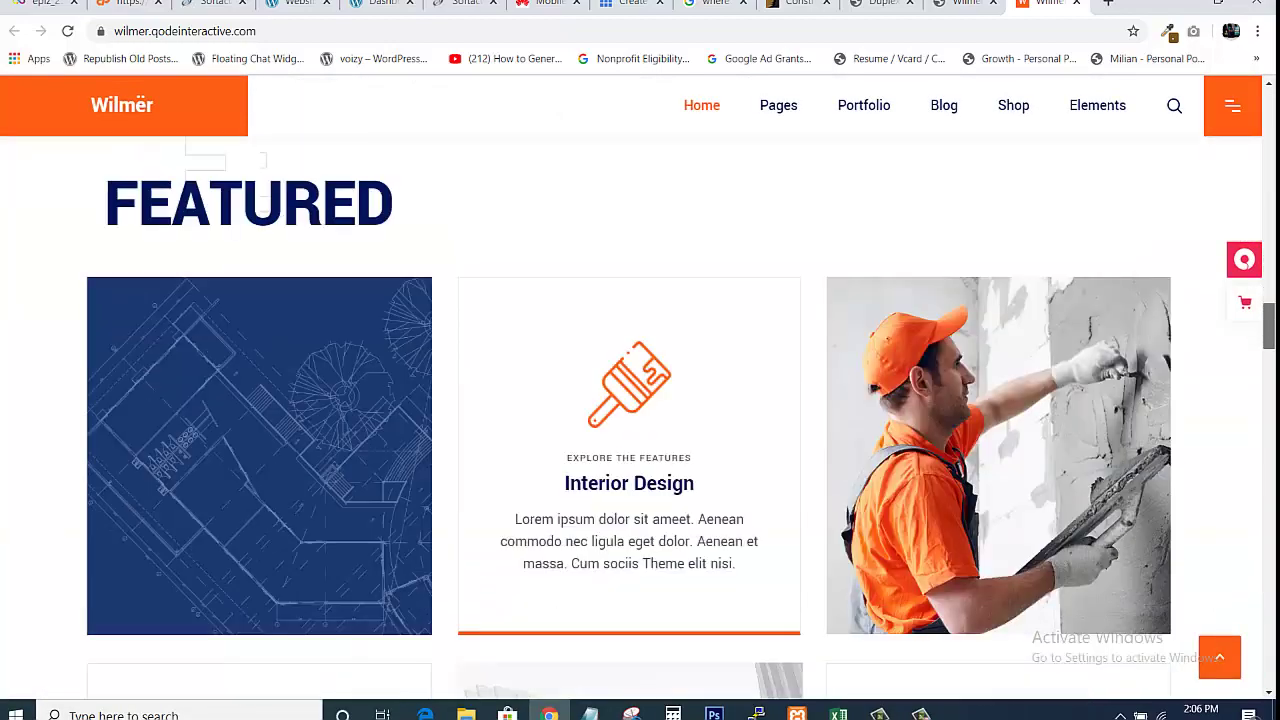
pyautogui.scroll(-10, 640, 420)
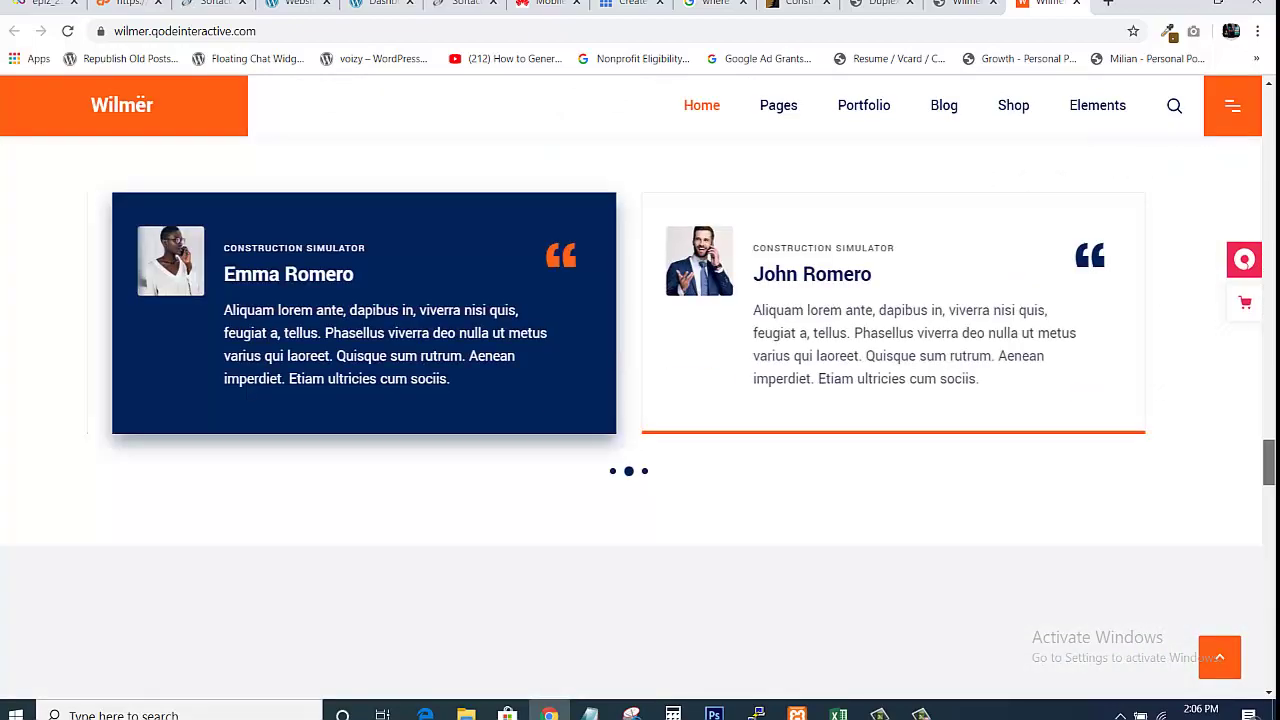
pyautogui.scroll(-10, 640, 420)
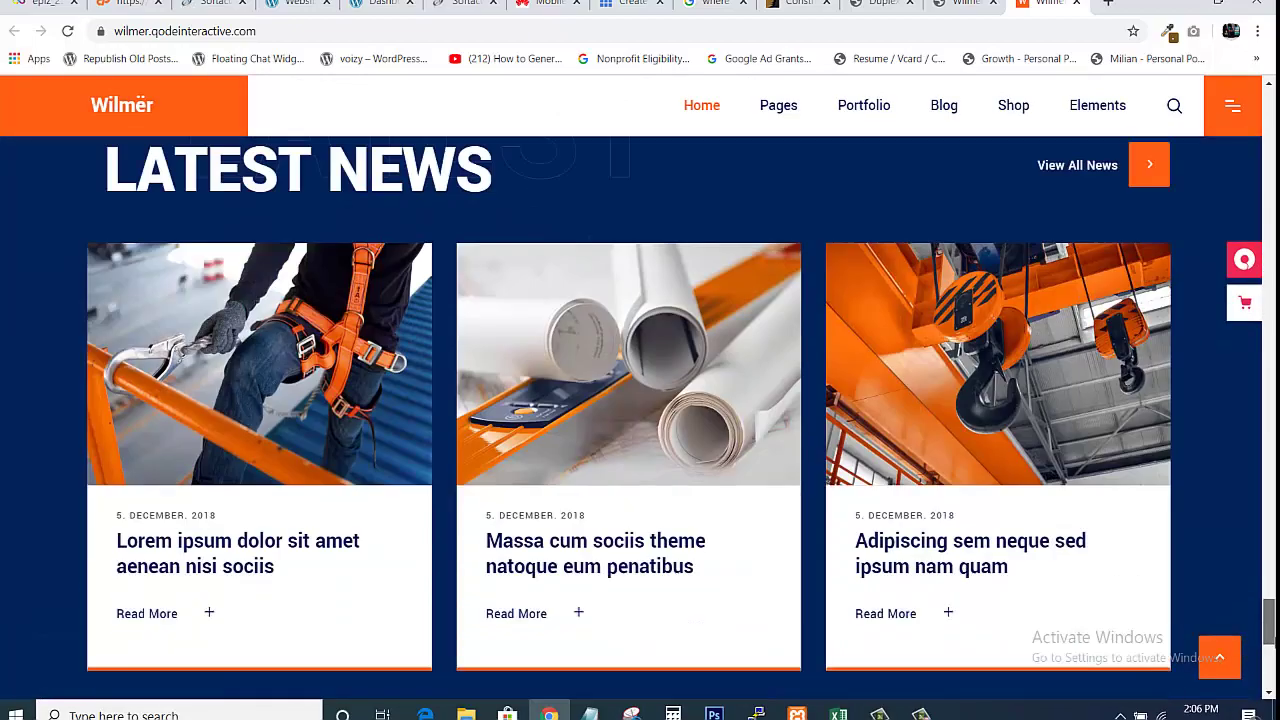
pyautogui.moveTo(1268, 620); pyautogui.dragTo(1272, 108)
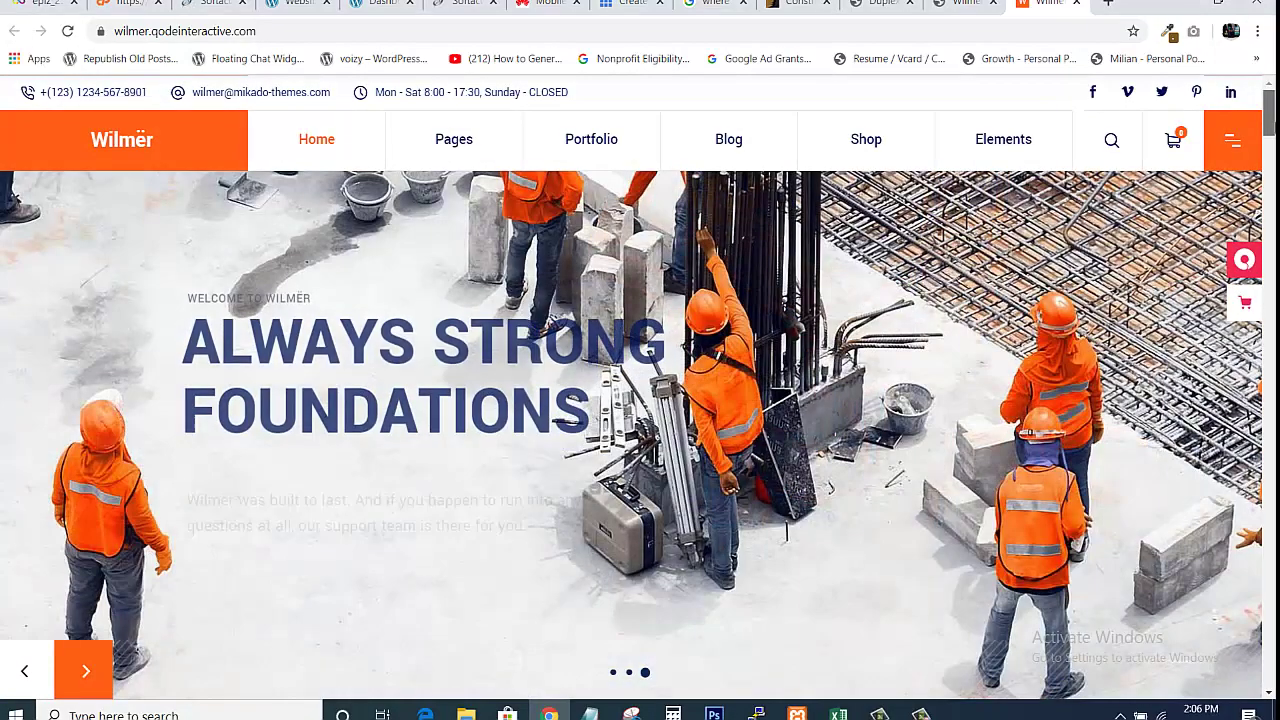
pyautogui.moveTo(1272, 108); pyautogui.dragTo(1273, 445)
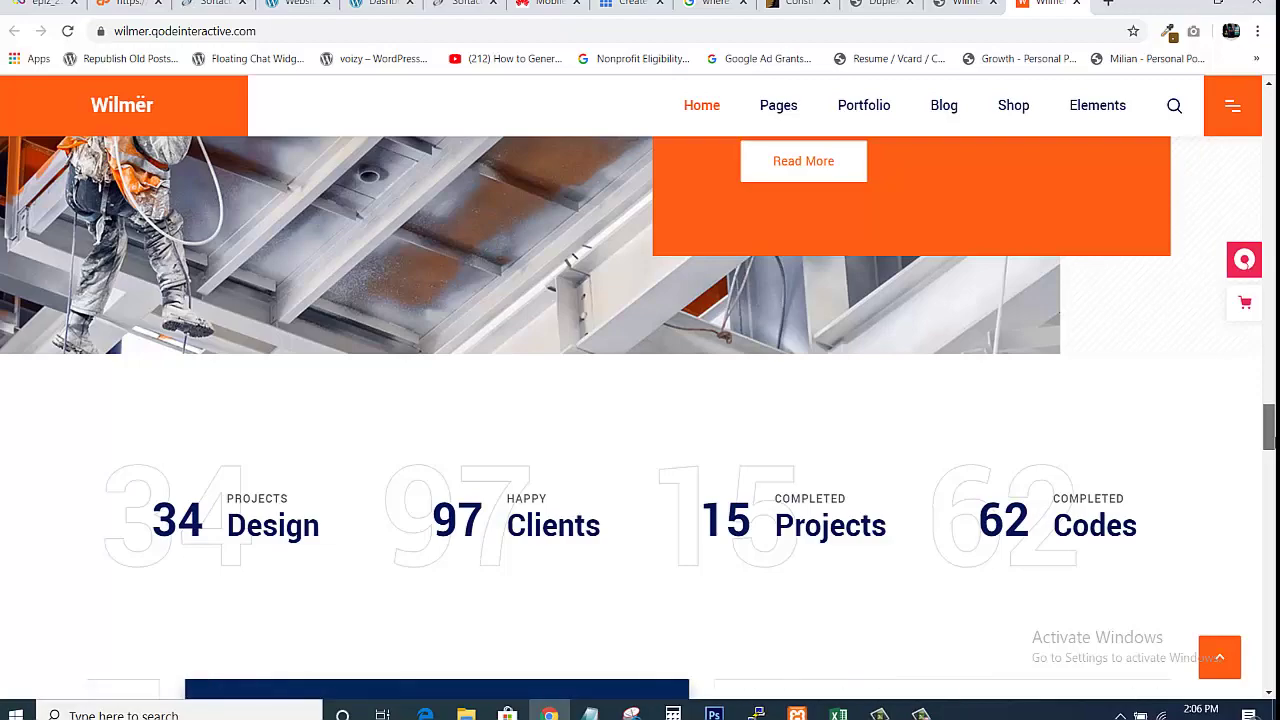
pyautogui.moveTo(1273, 394); pyautogui.dragTo(1271, 77)
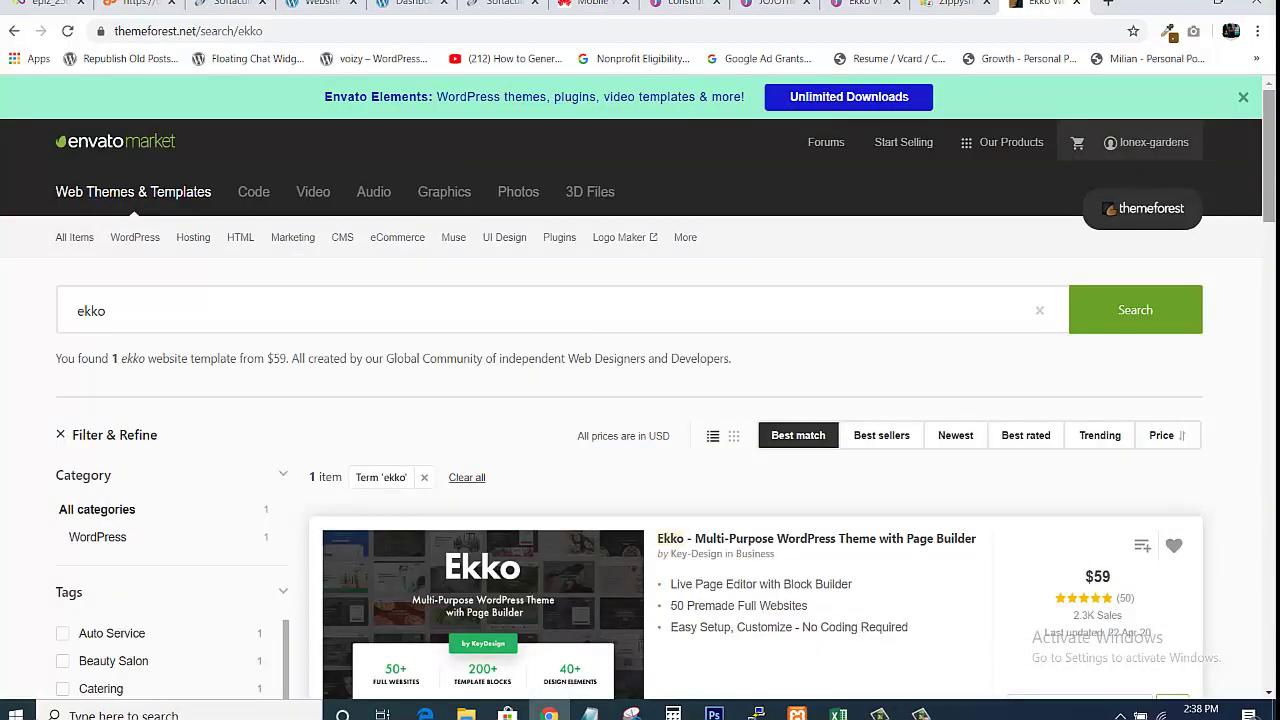
# Open the Ekko Multi-Purpose WordPress Theme item page from the ekko search results
pyautogui.moveTo(1269, 156); pyautogui.dragTo(1272, 188)
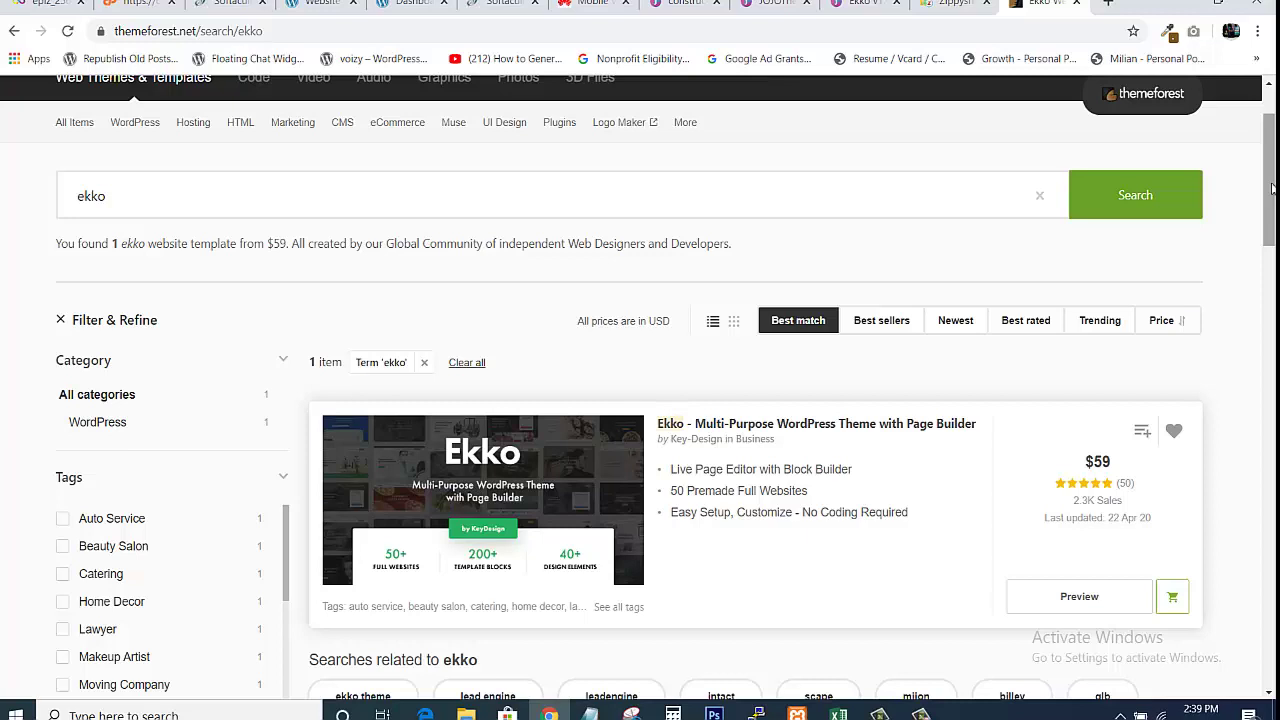
pyautogui.scroll(-2, 795, 271)
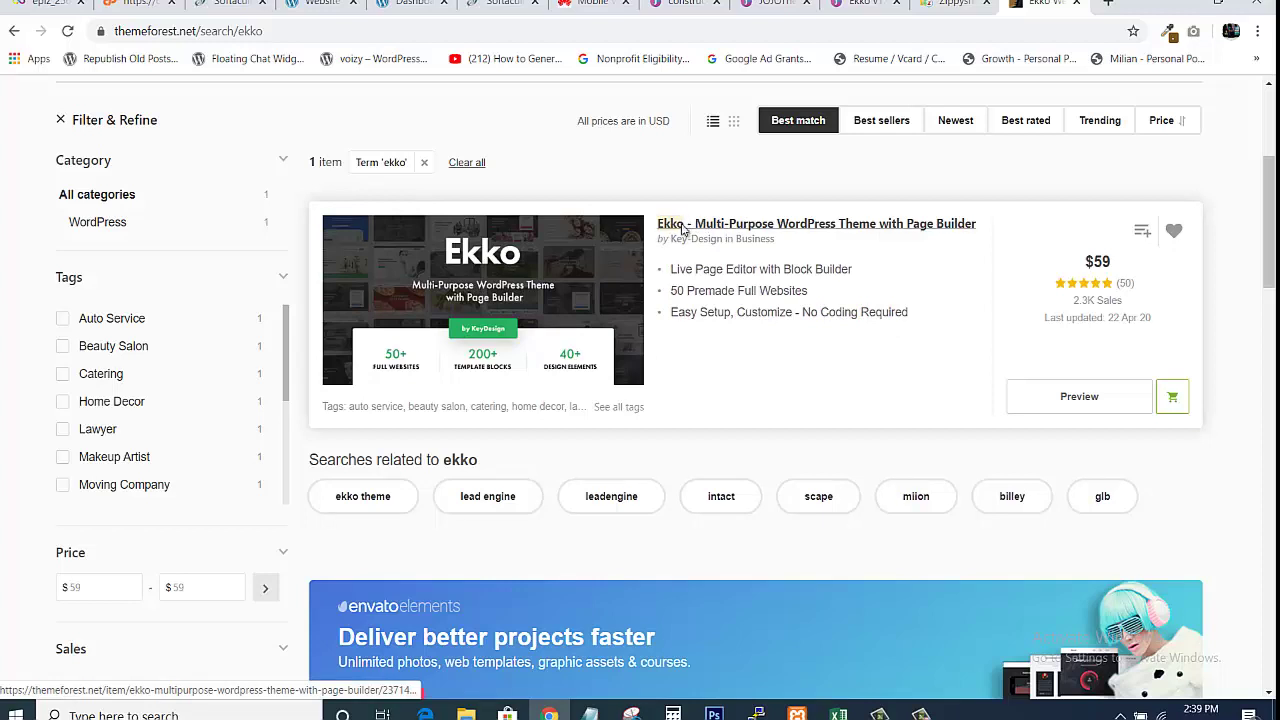
pyautogui.click(683, 227)
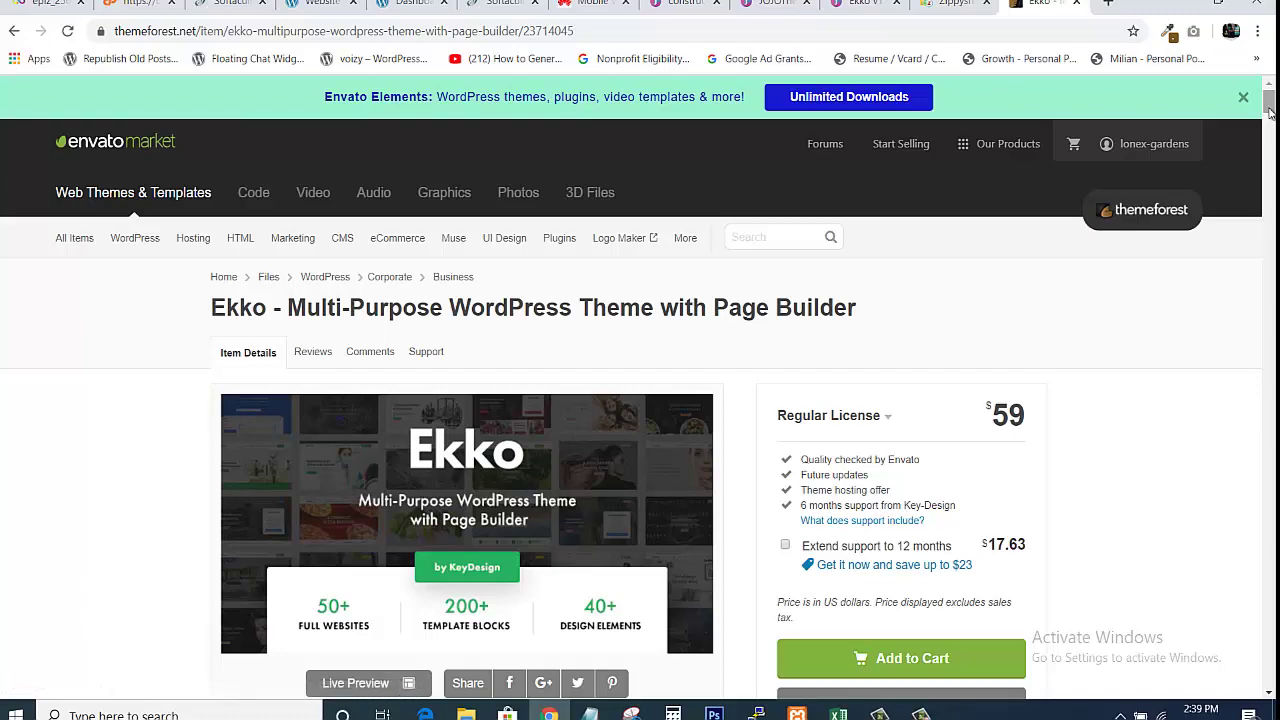
# Review the Ekko item page and add the $59 Regular License to the cart
pyautogui.moveTo(1269, 108)
pyautogui.mouseDown()
pyautogui.moveTo(1275, 130)
pyautogui.moveTo(1275, 106)
pyautogui.mouseUp()
pyautogui.scroll(-6, 640, 400)
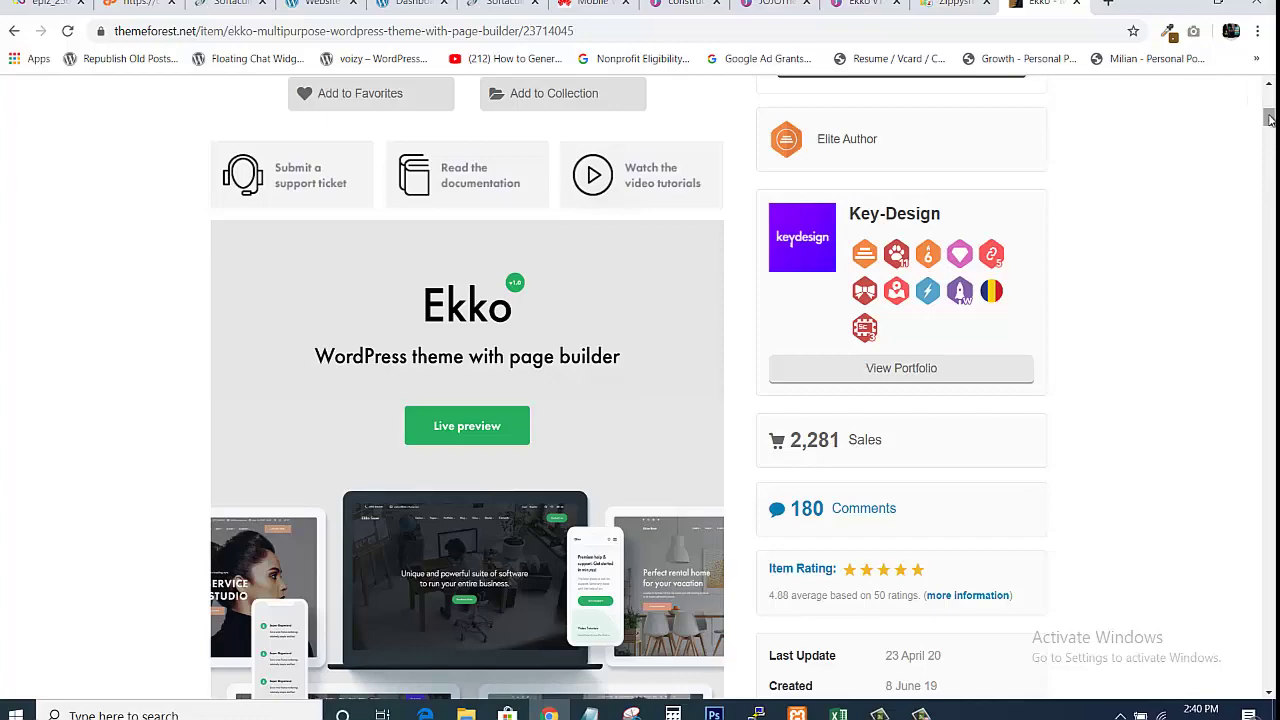
pyautogui.moveTo(1270, 119)
pyautogui.mouseDown()
pyautogui.moveTo(1270, 132)
pyautogui.moveTo(1264, 114)
pyautogui.mouseUp()
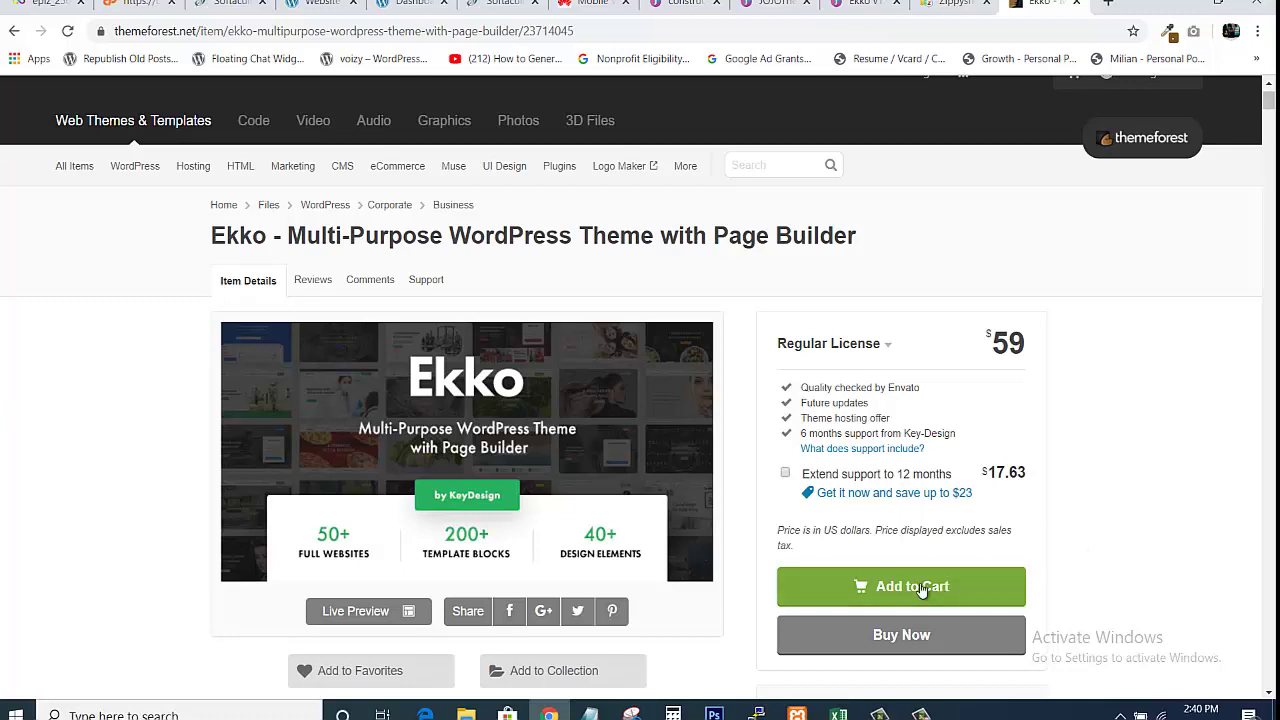
pyautogui.click(921, 589)
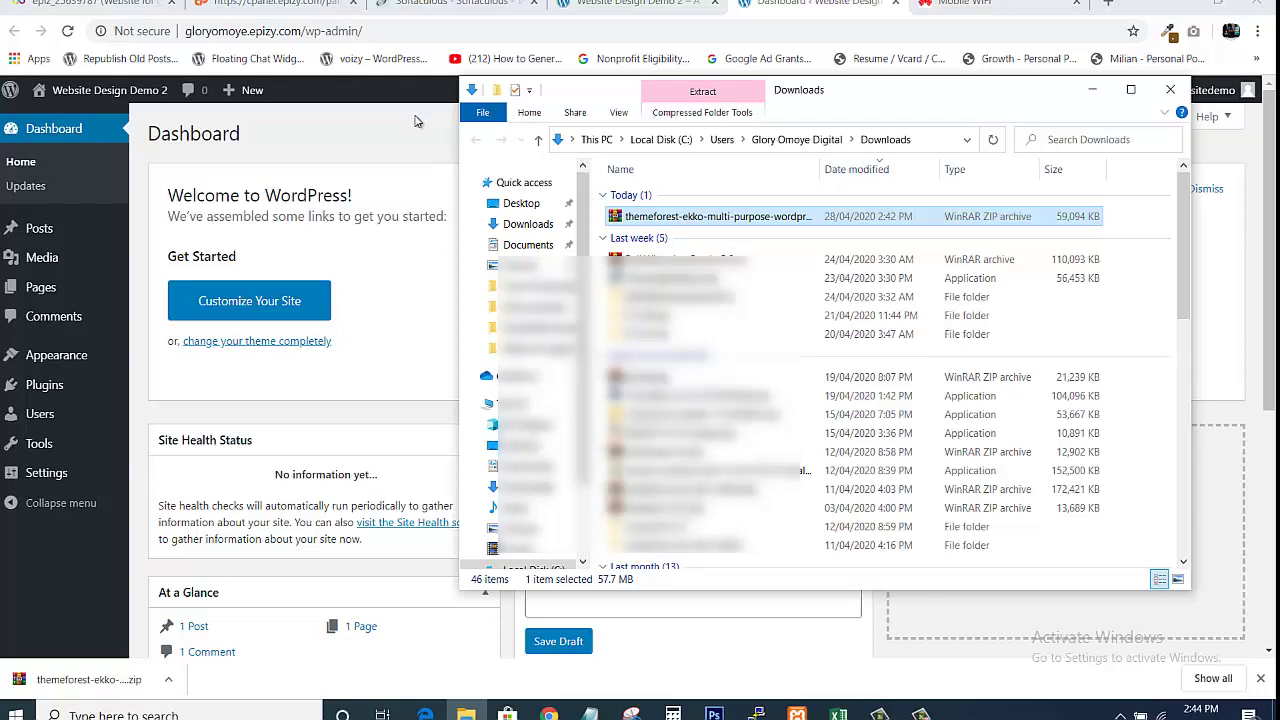
# Return to Chrome, then bring the Downloads window with the Ekko theme package to the front
pyautogui.click(417, 121)
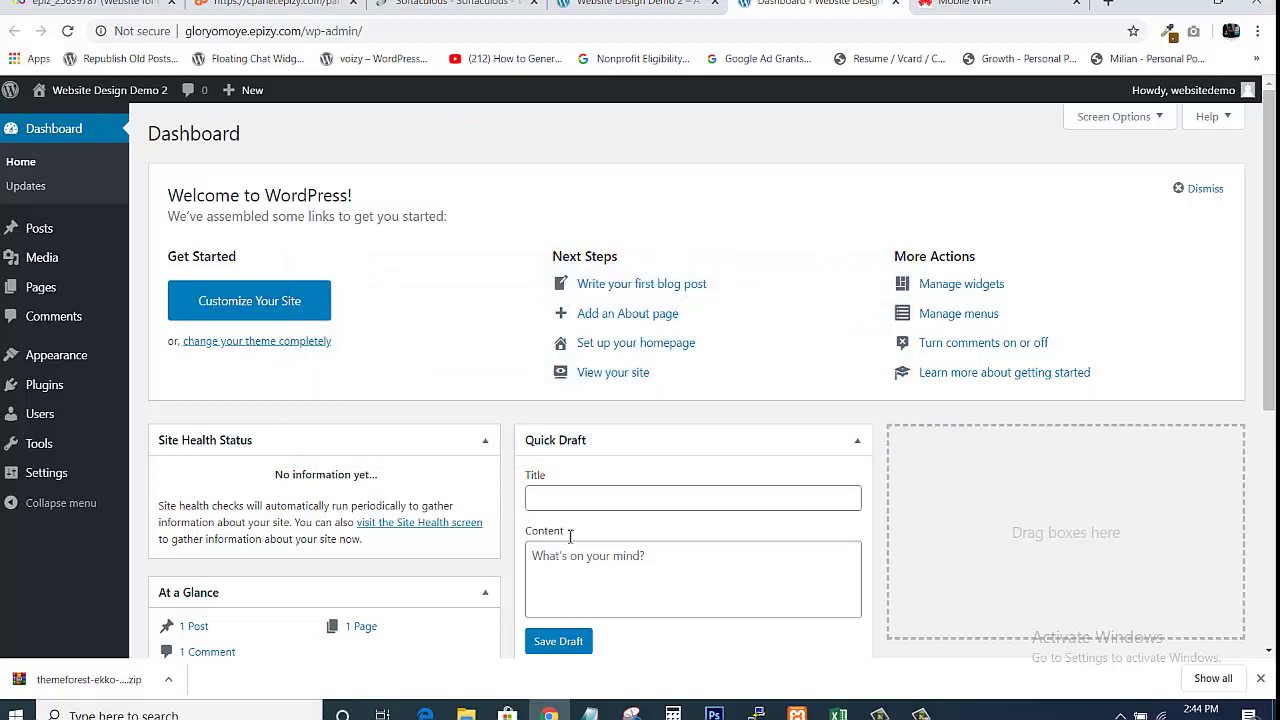
pyautogui.moveTo(466, 712)
pyautogui.click(472, 636)
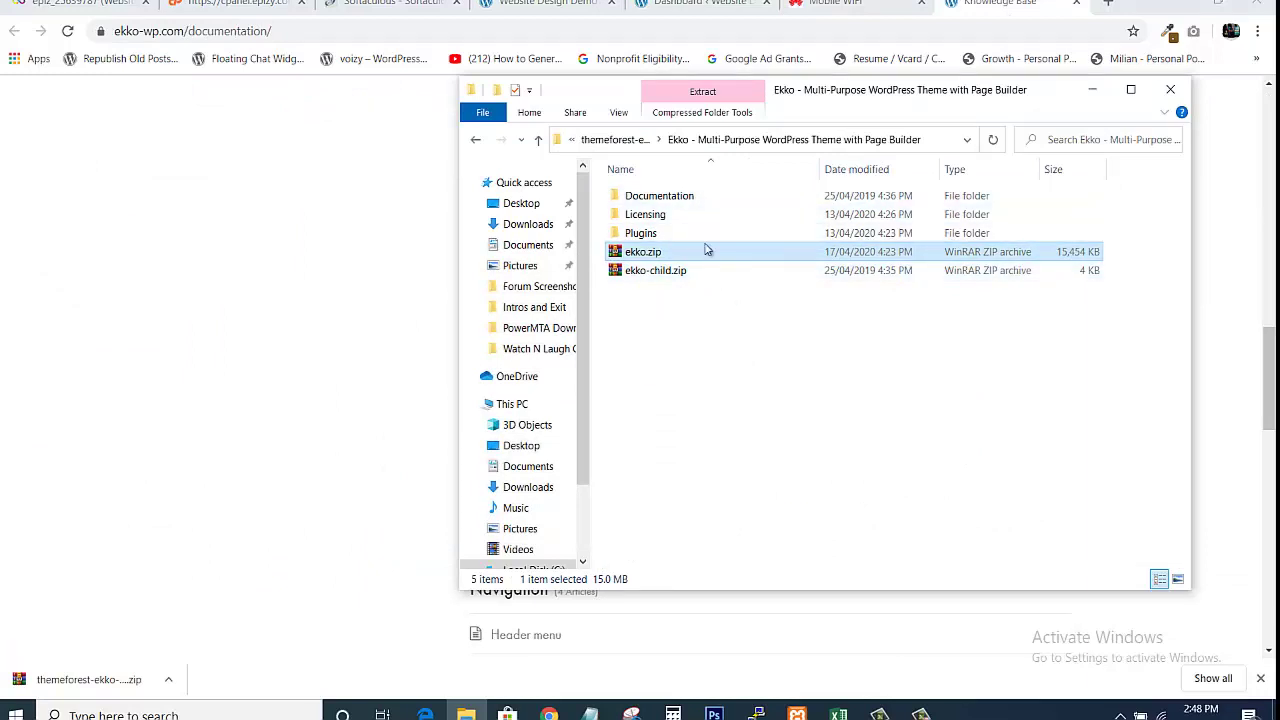
# Open documentation.html from the Documentation folder so the Ekko Docs page appears in Chrome
pyautogui.click(677, 197)
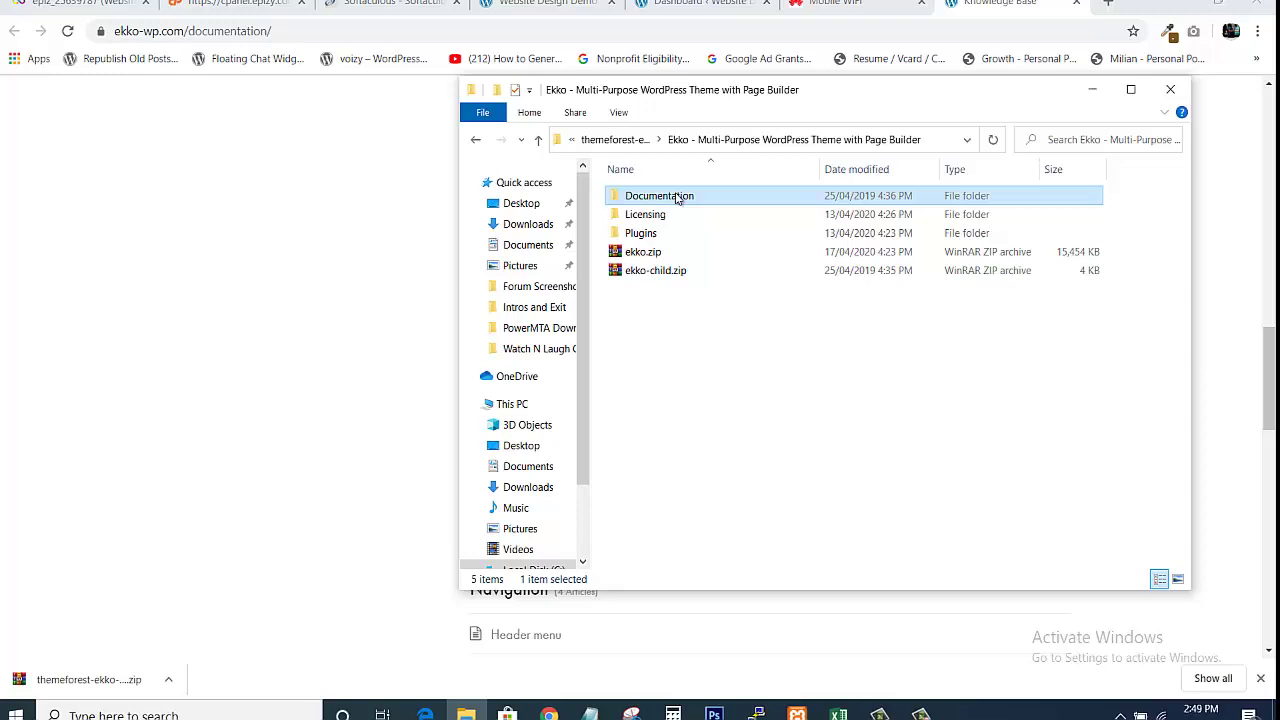
pyautogui.doubleClick(677, 197)
pyautogui.click(677, 197)
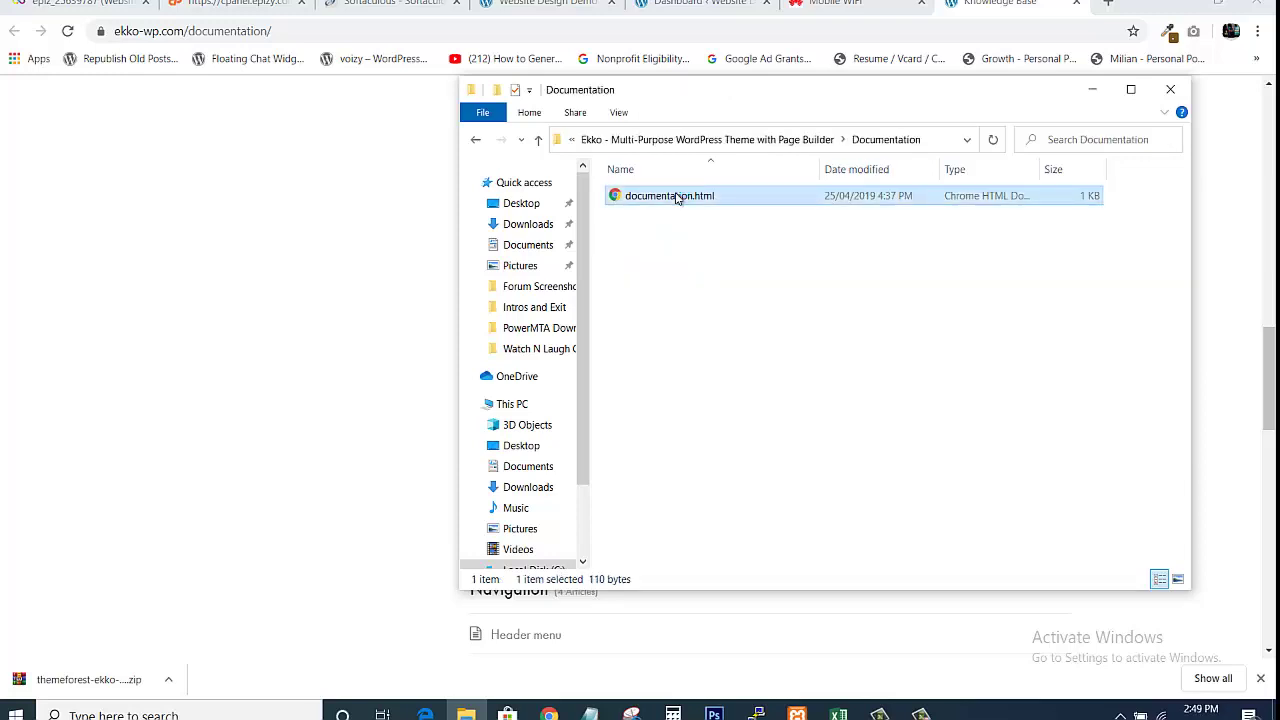
pyautogui.doubleClick(677, 197)
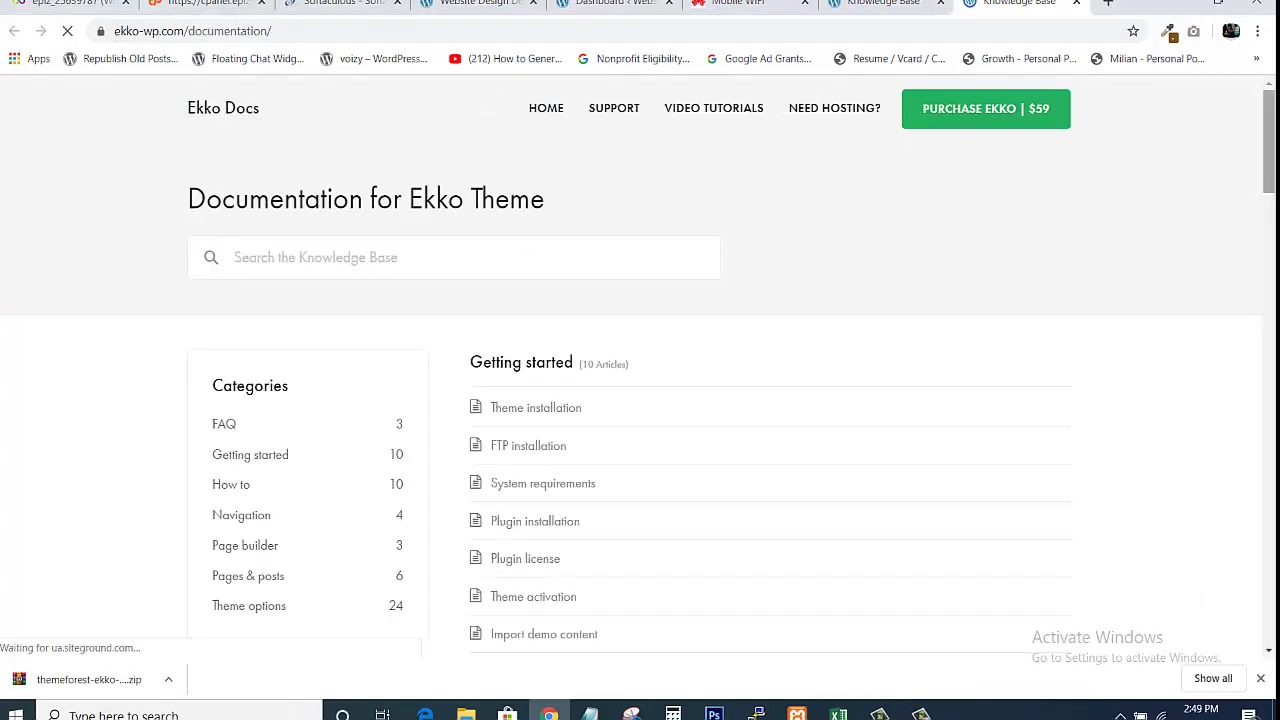
pyautogui.moveTo(1268, 150); pyautogui.dragTo(1244, 171)
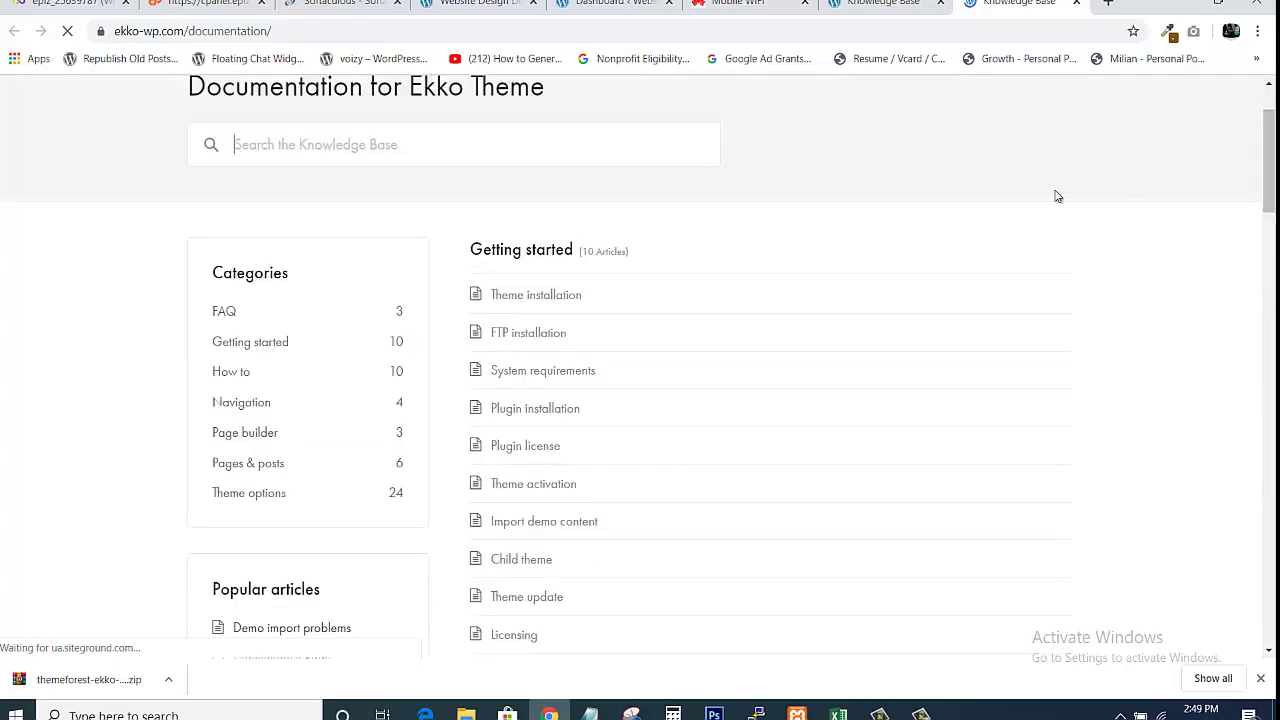
# Go back up to the main Ekko theme folder, then return to the WordPress dashboard tab
pyautogui.click(466, 712)
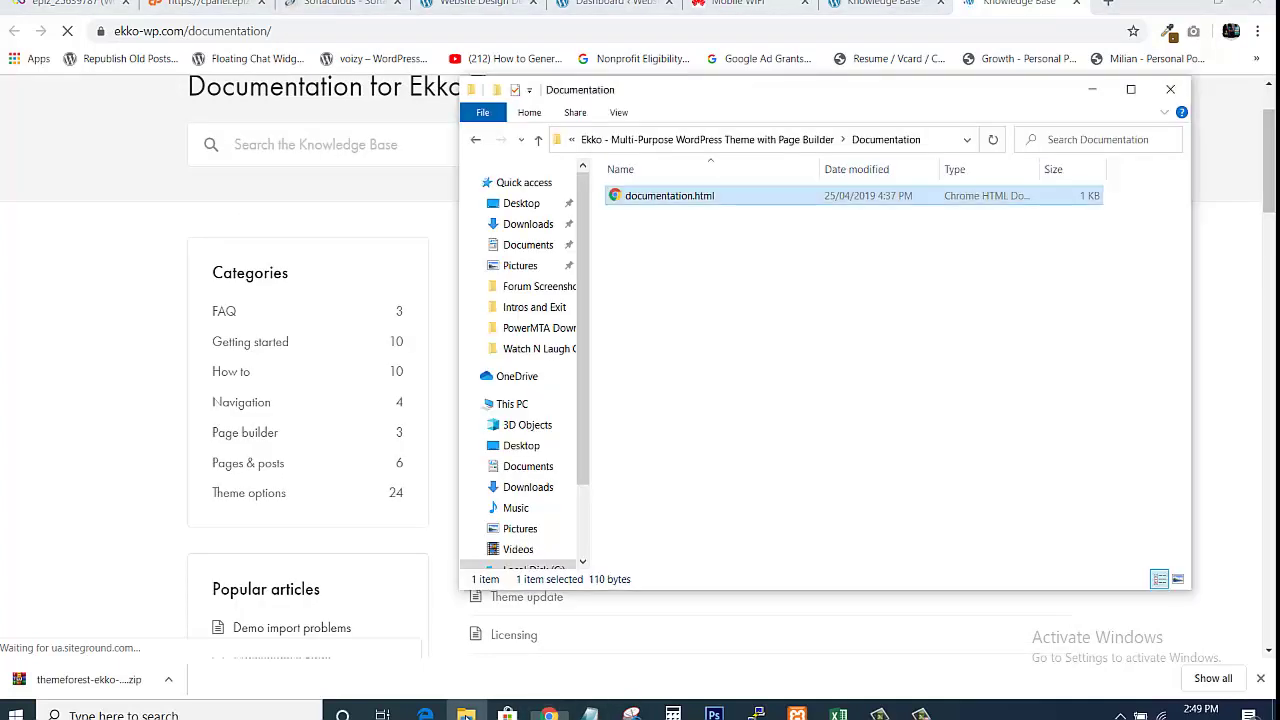
pyautogui.click(690, 139)
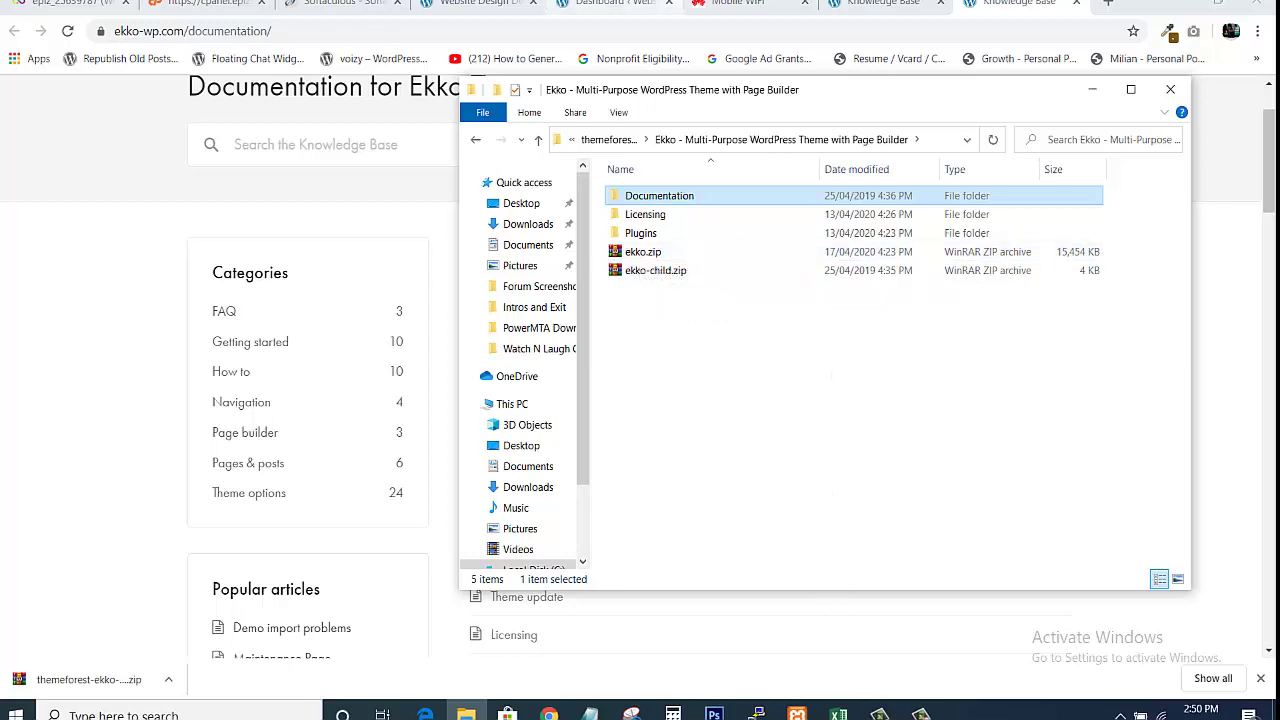
pyautogui.click(612, 3)
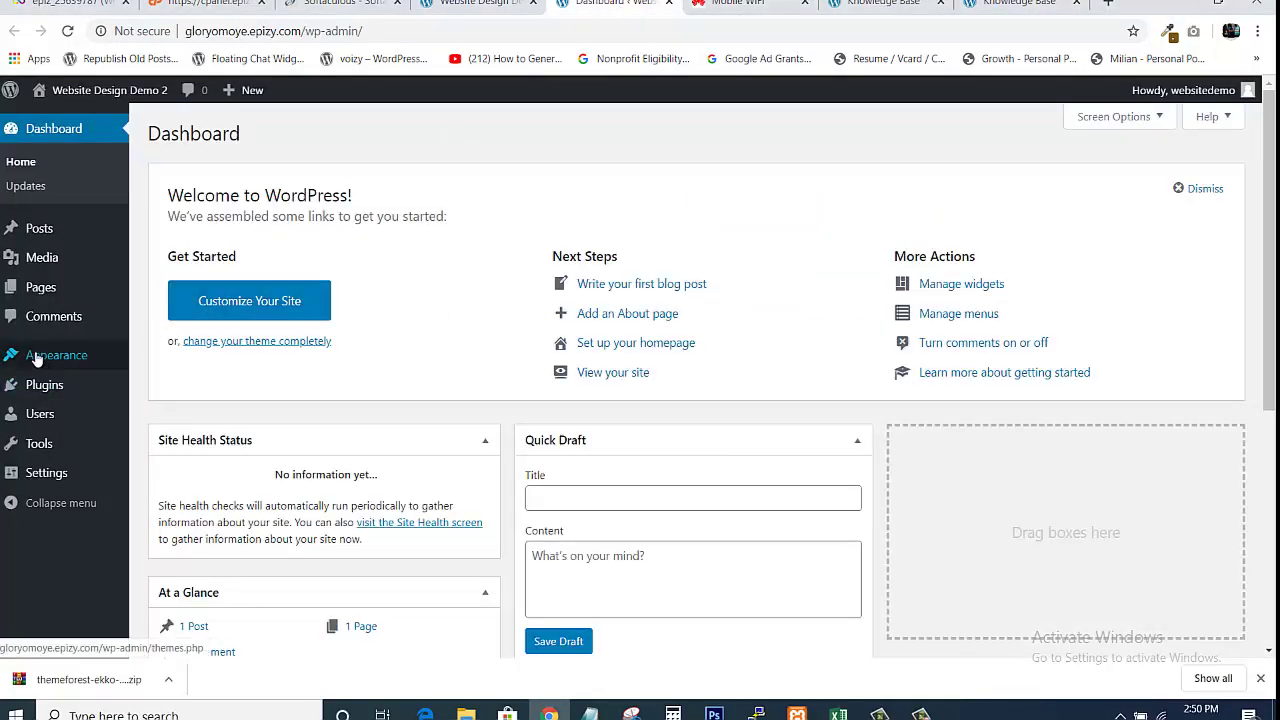
# Go to Appearance > Themes and open the Add New themes page
pyautogui.moveTo(50, 362)
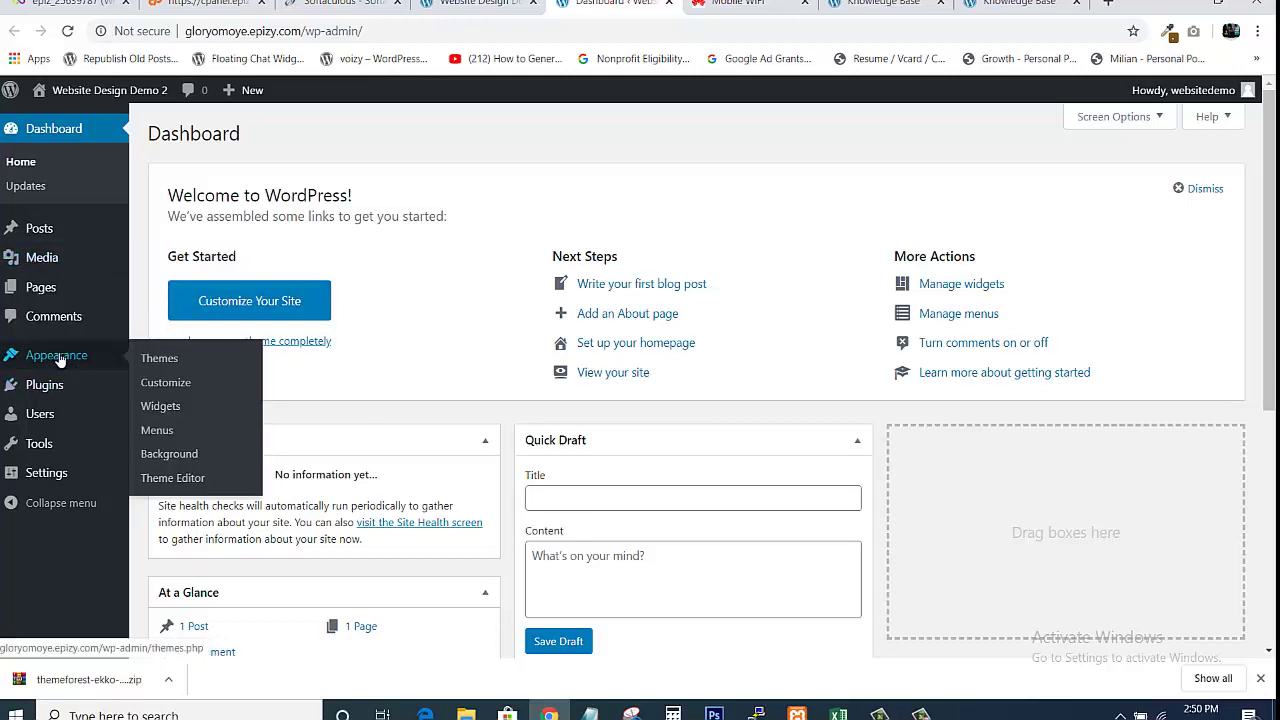
pyautogui.click(154, 362)
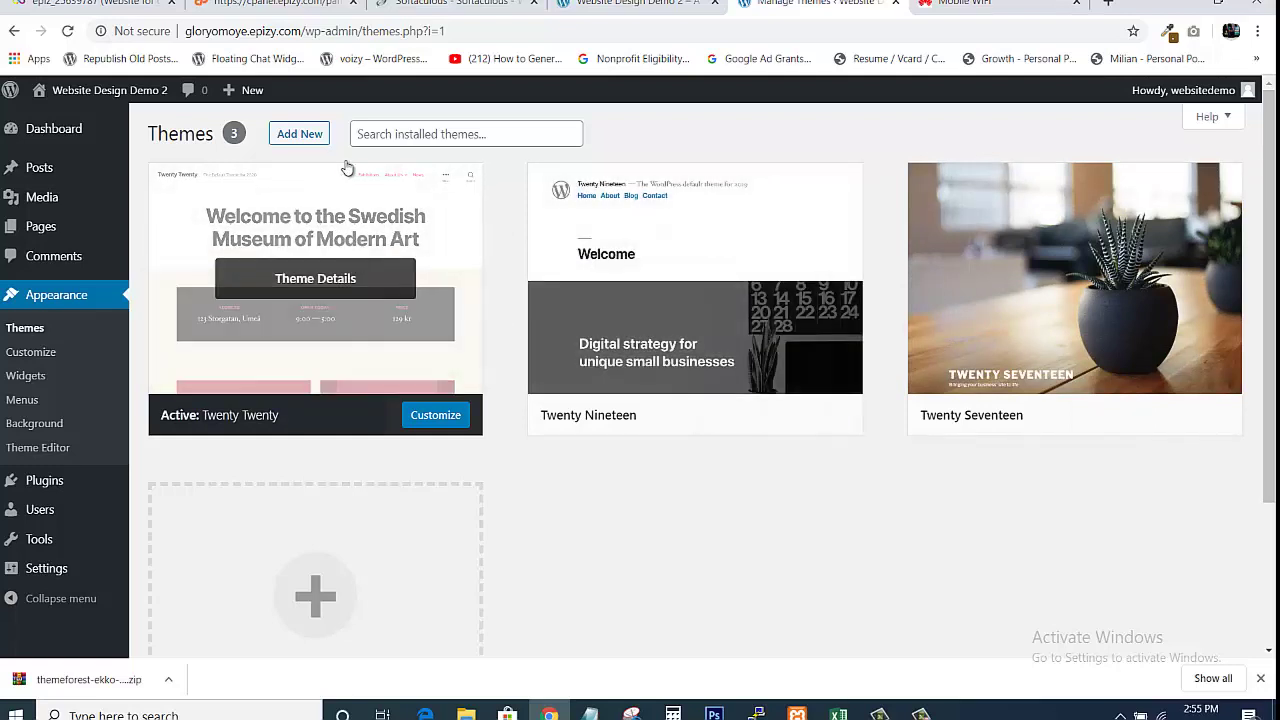
pyautogui.click(291, 138)
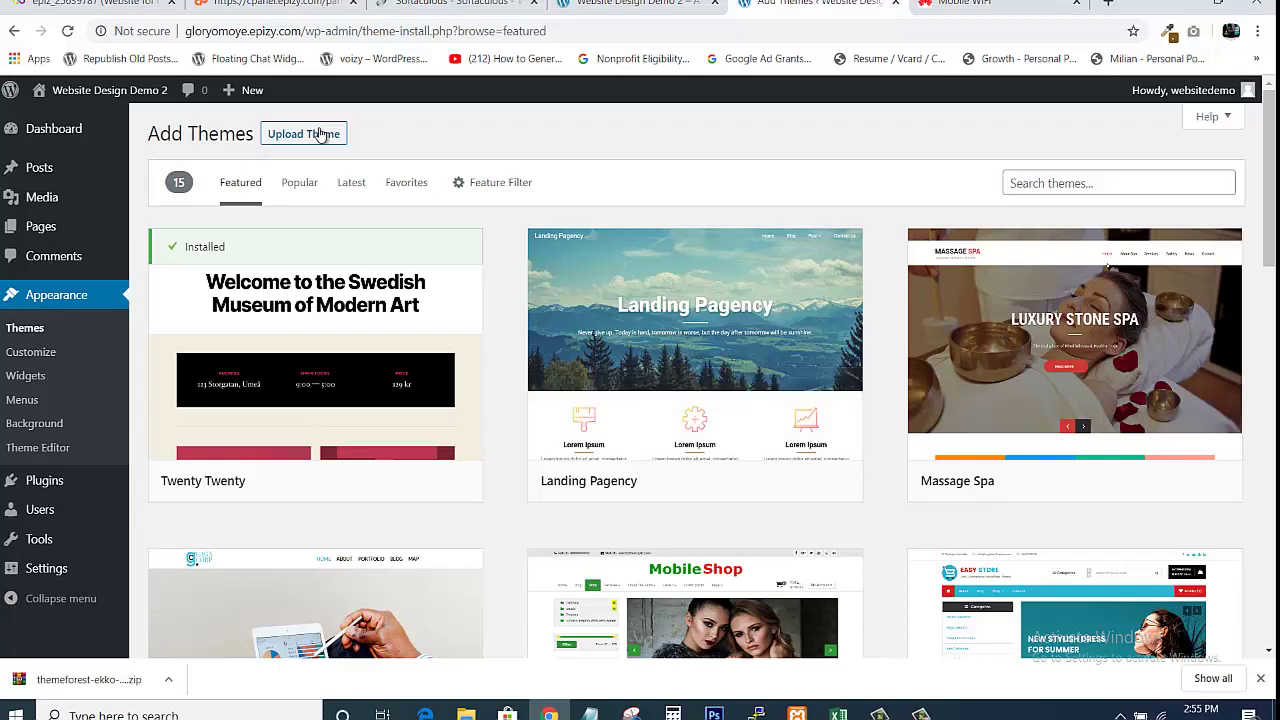
# Choose ekko.zip in the Upload Theme form and start installing it
pyautogui.click(319, 135)
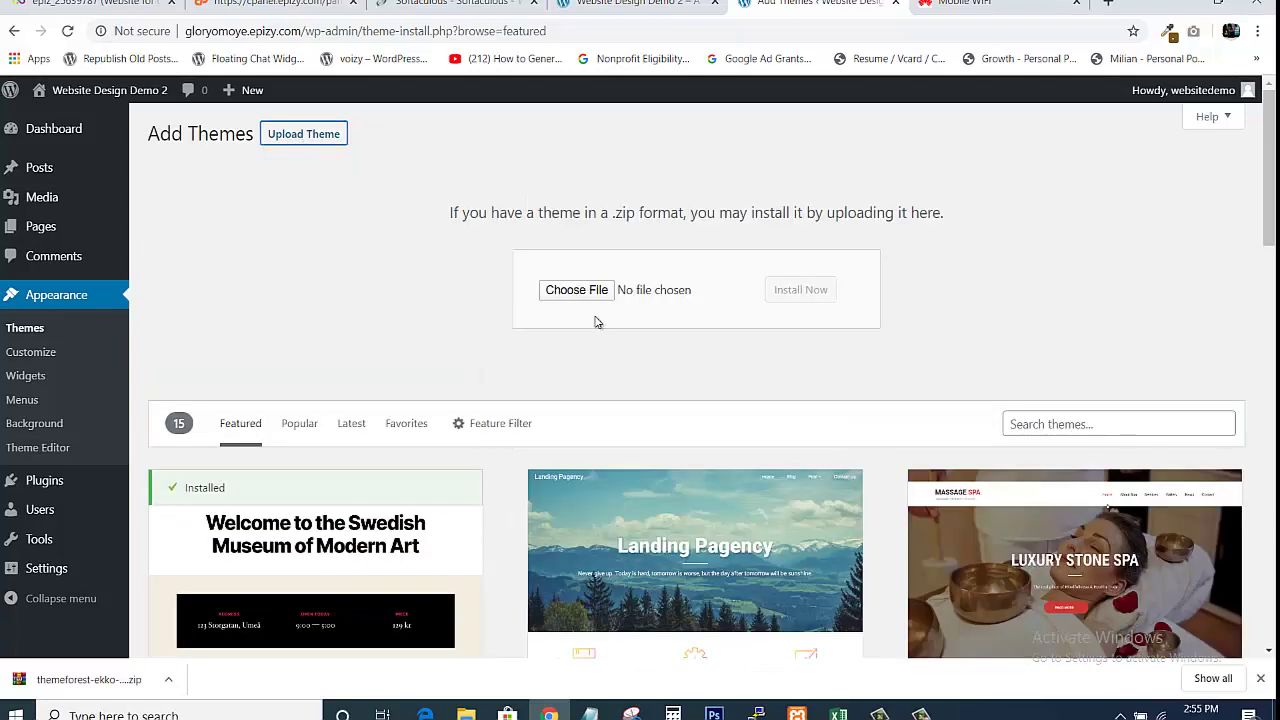
pyautogui.click(584, 292)
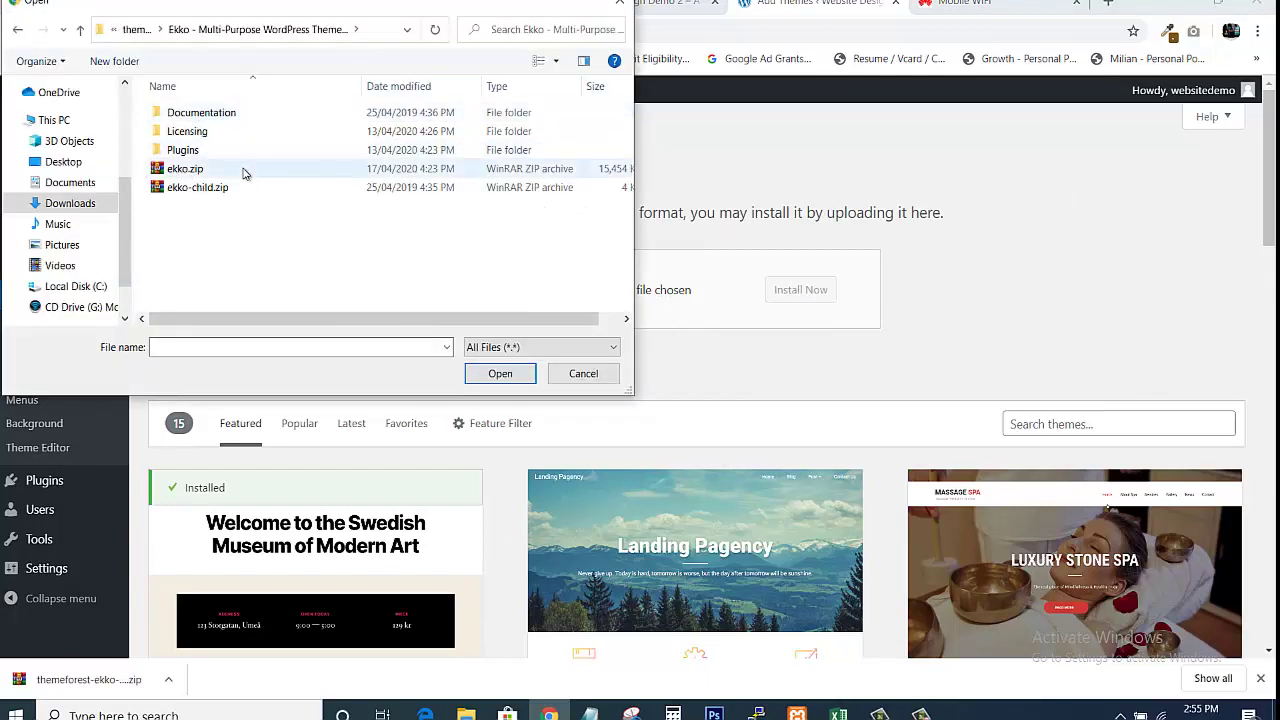
pyautogui.click(176, 172)
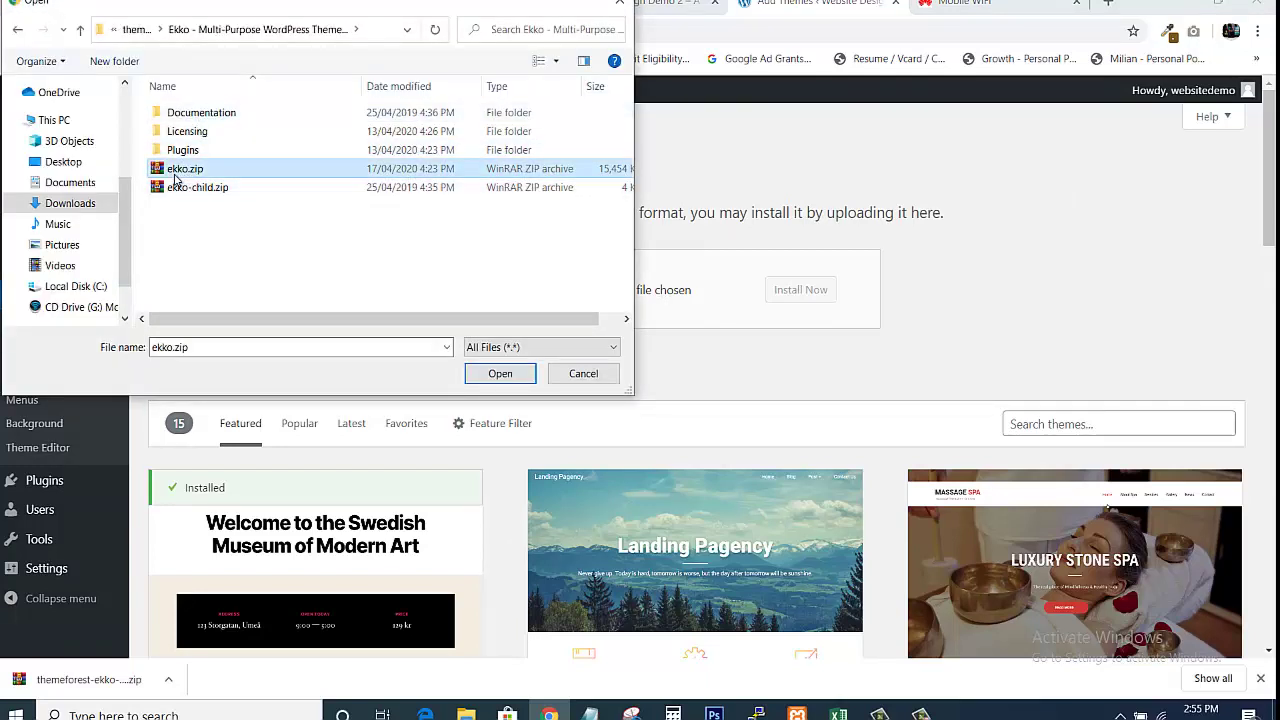
pyautogui.click(504, 376)
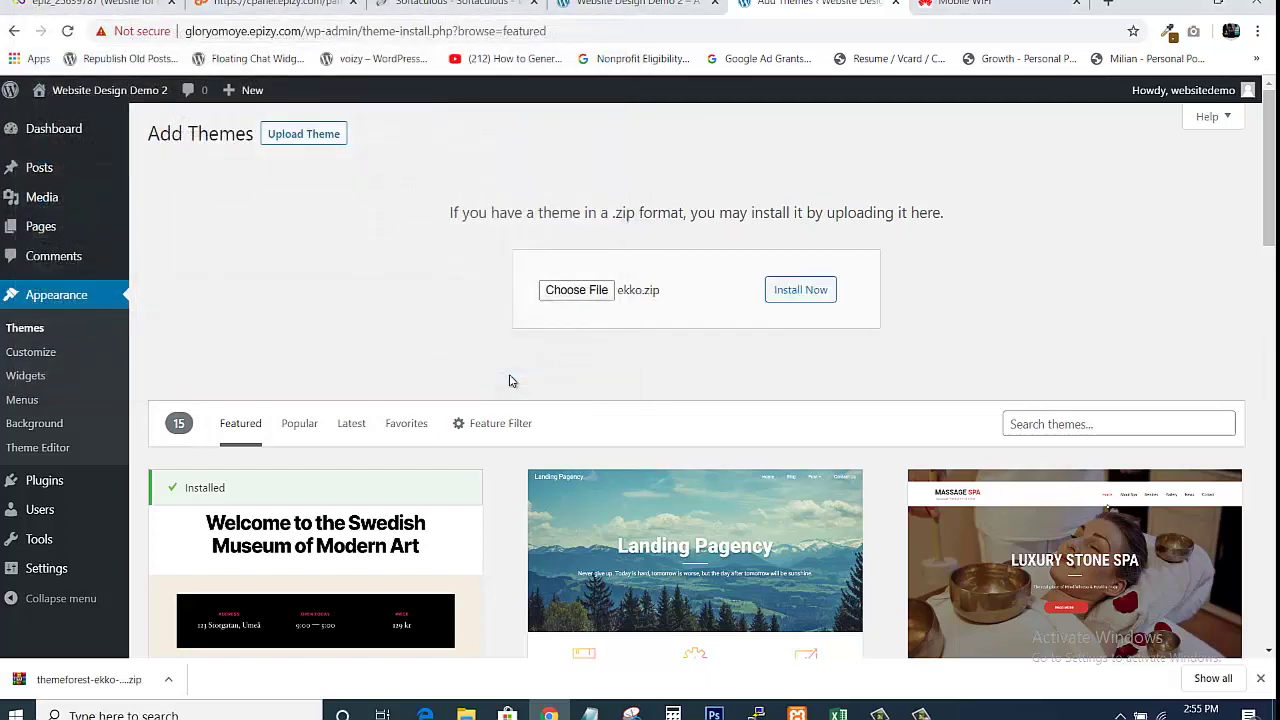
pyautogui.click(805, 292)
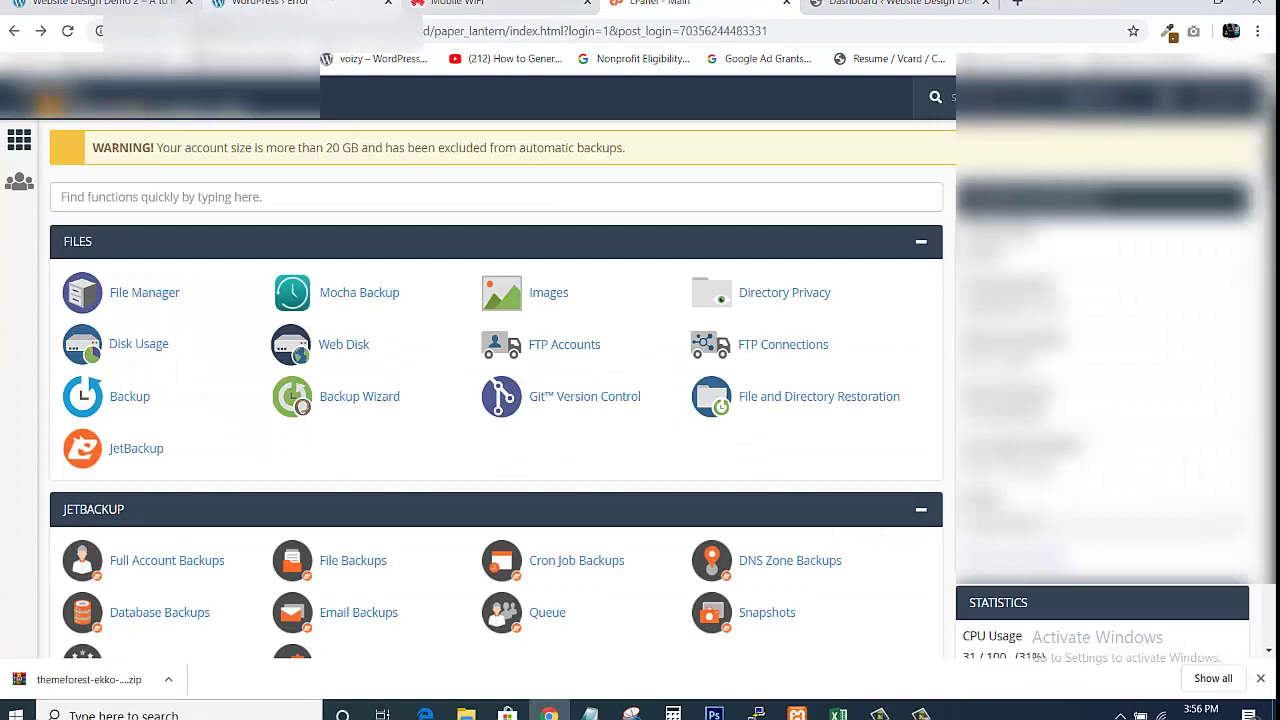
# After the upload_max_filesize error, open cPanel's File Manager from the cPanel dashboard
pyautogui.click(280, 4)
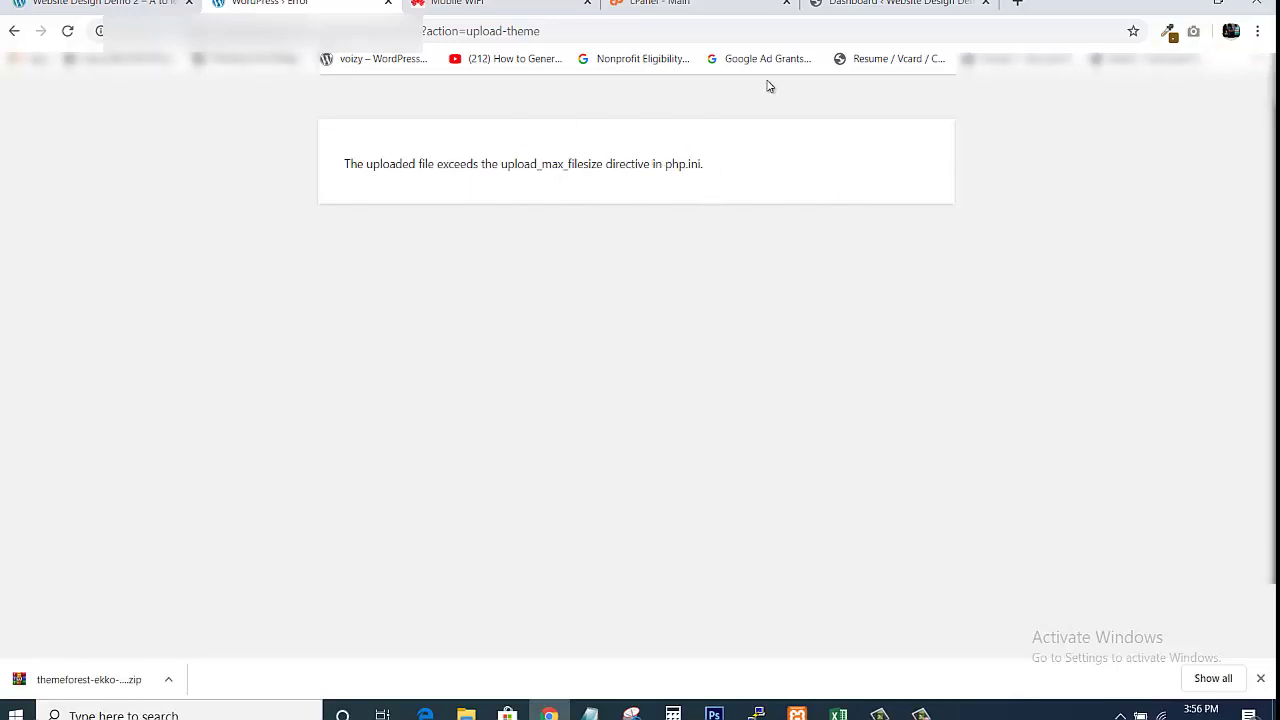
pyautogui.click(688, 8)
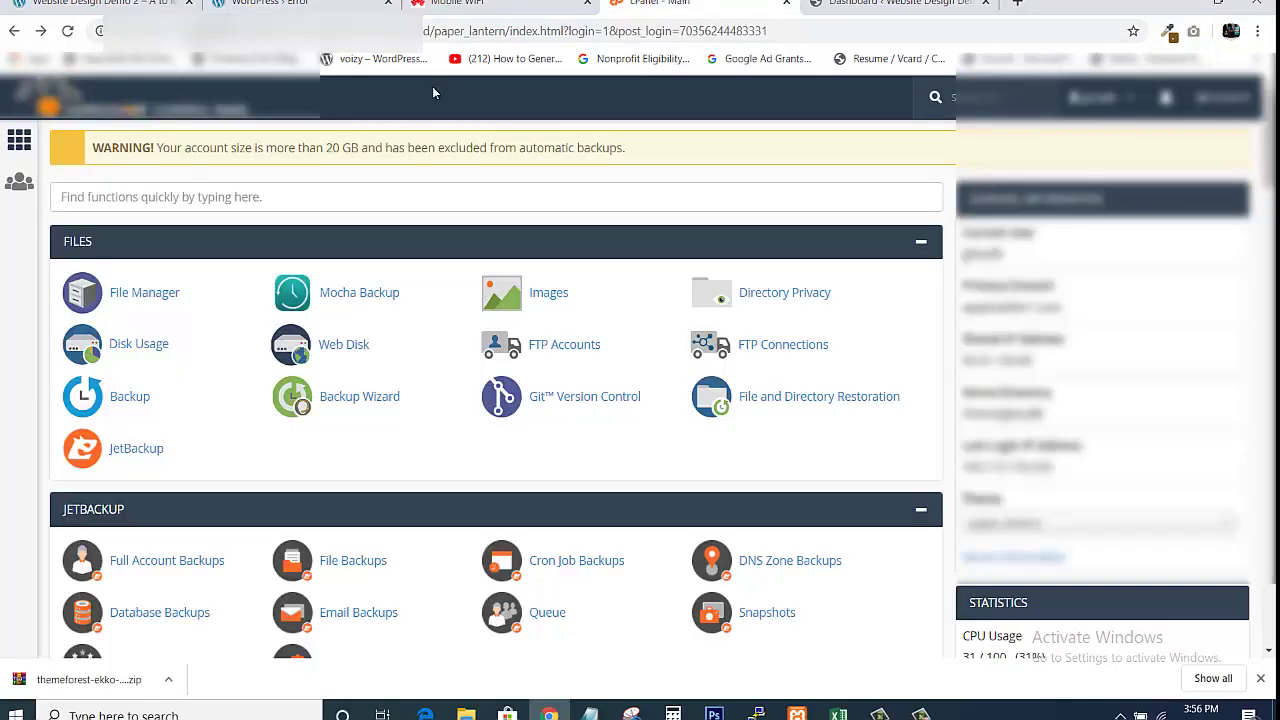
pyautogui.click(157, 300)
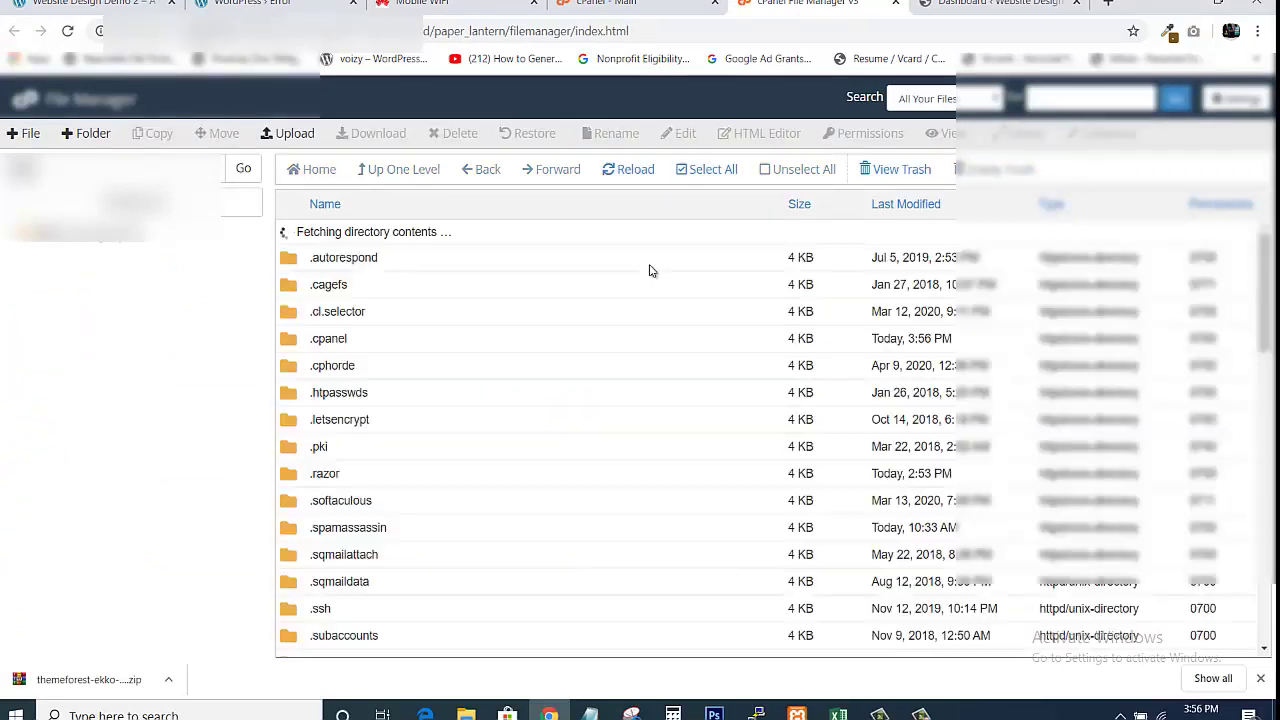
# Go to public_html/wp-content/themes and upload ekko.zip there
pyautogui.scroll(-5, 340, 572)
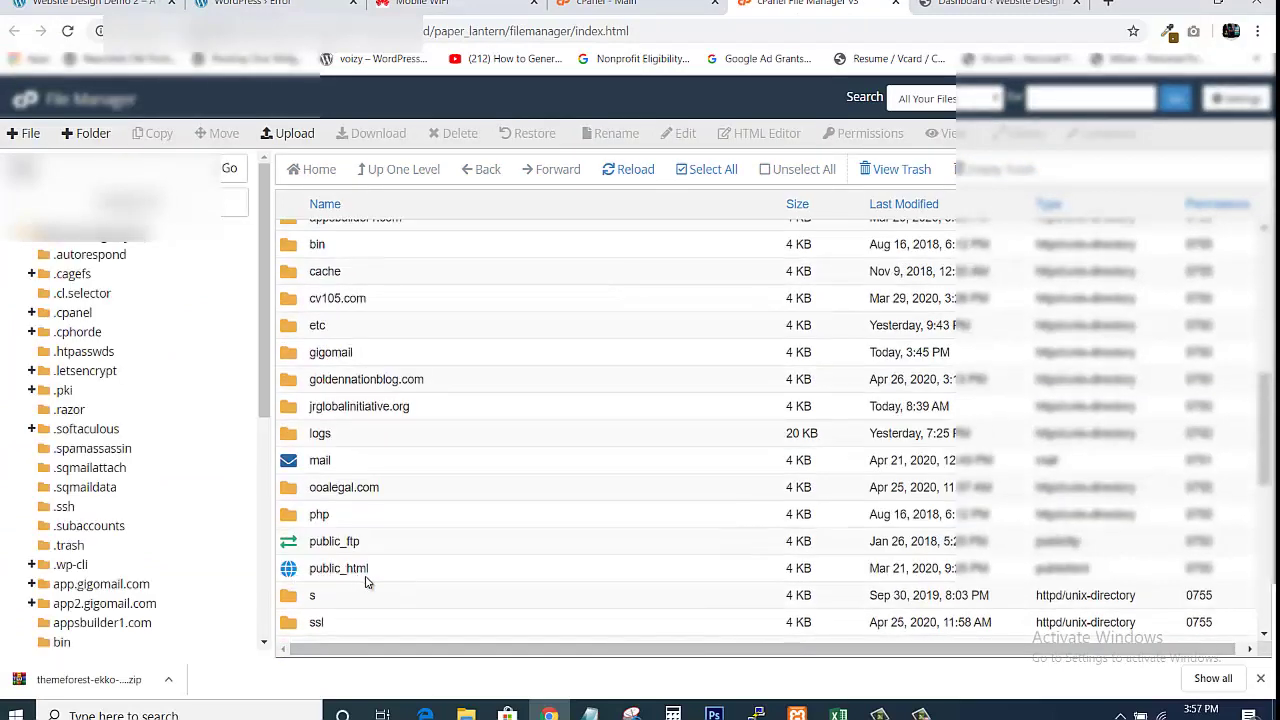
pyautogui.doubleClick(292, 569)
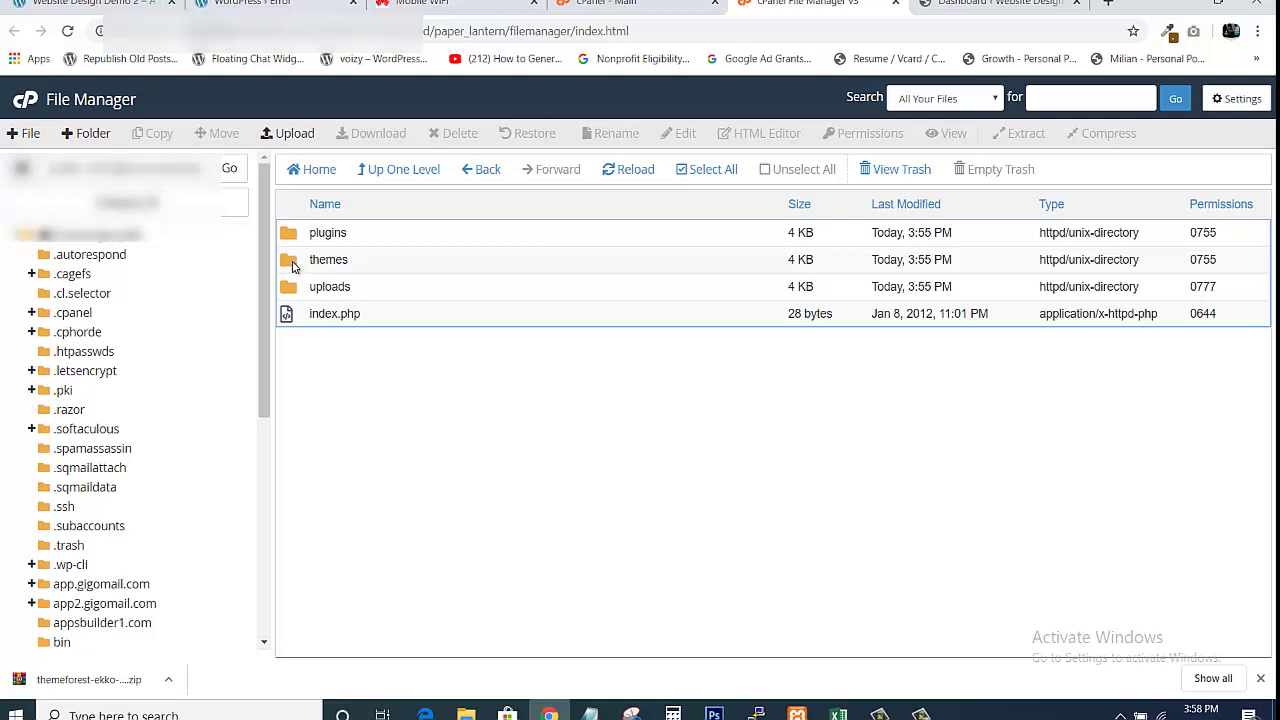
pyautogui.doubleClick(292, 265)
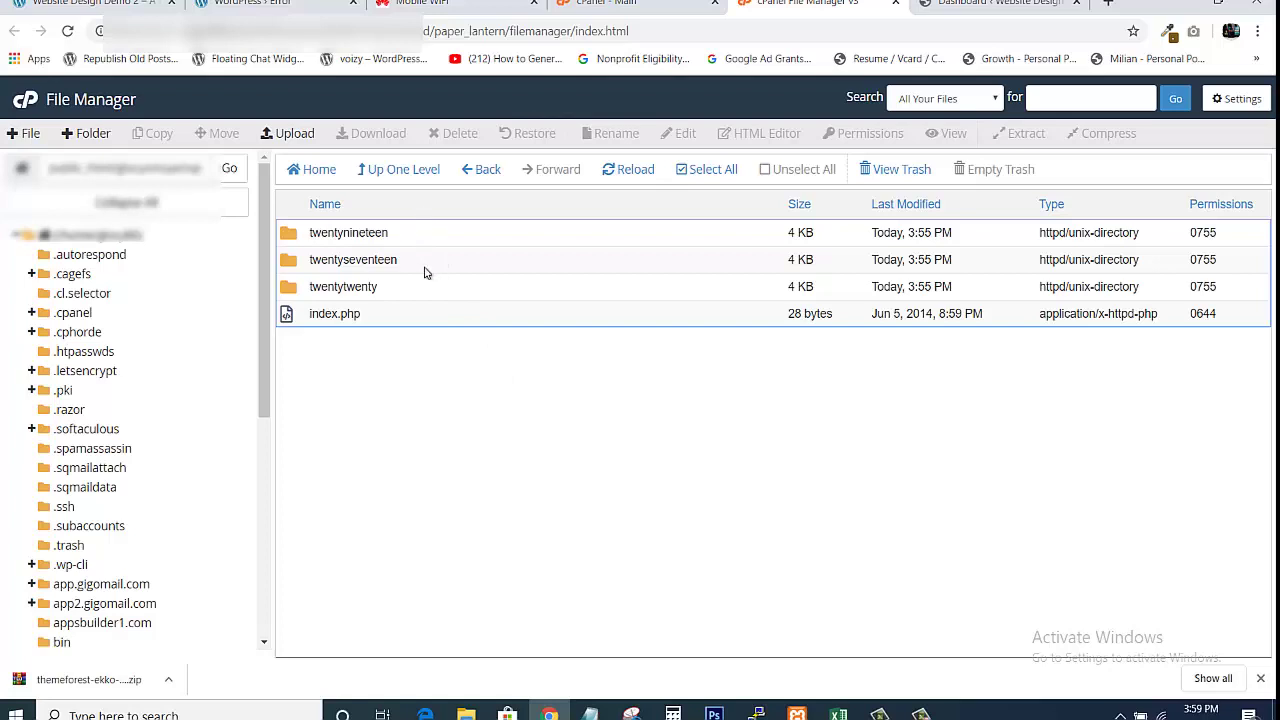
pyautogui.click(297, 136)
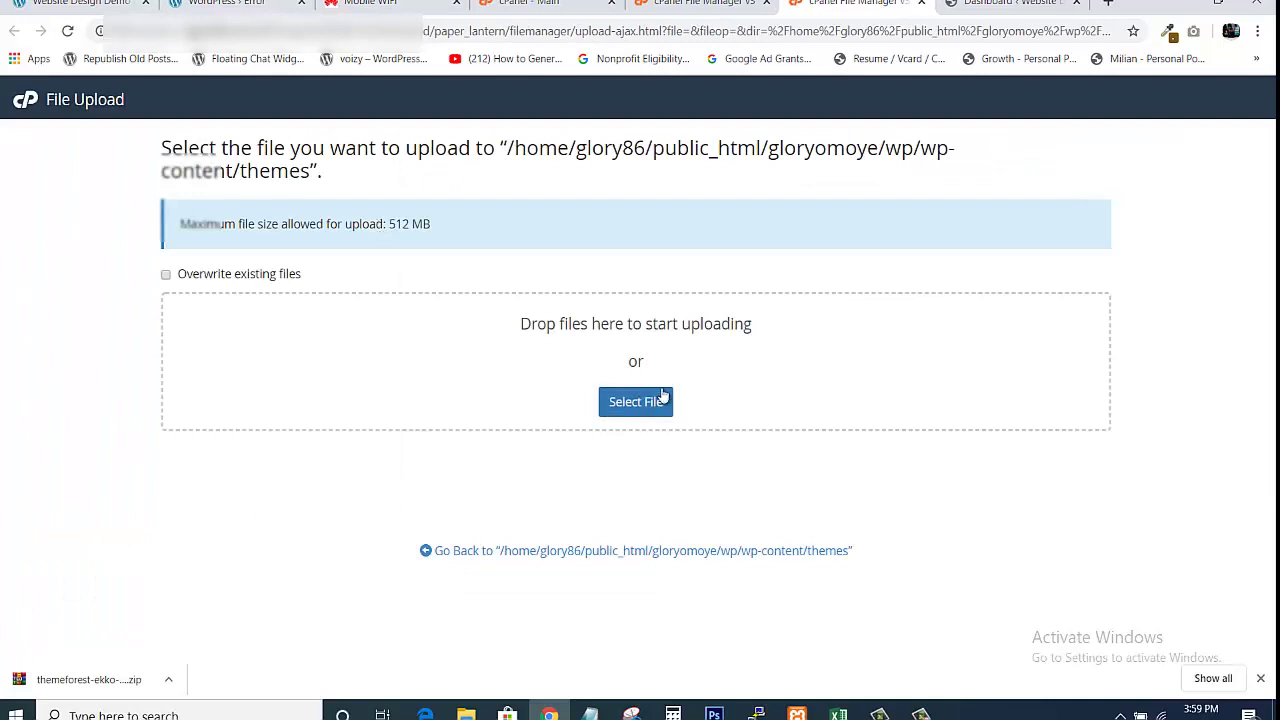
pyautogui.click(638, 400)
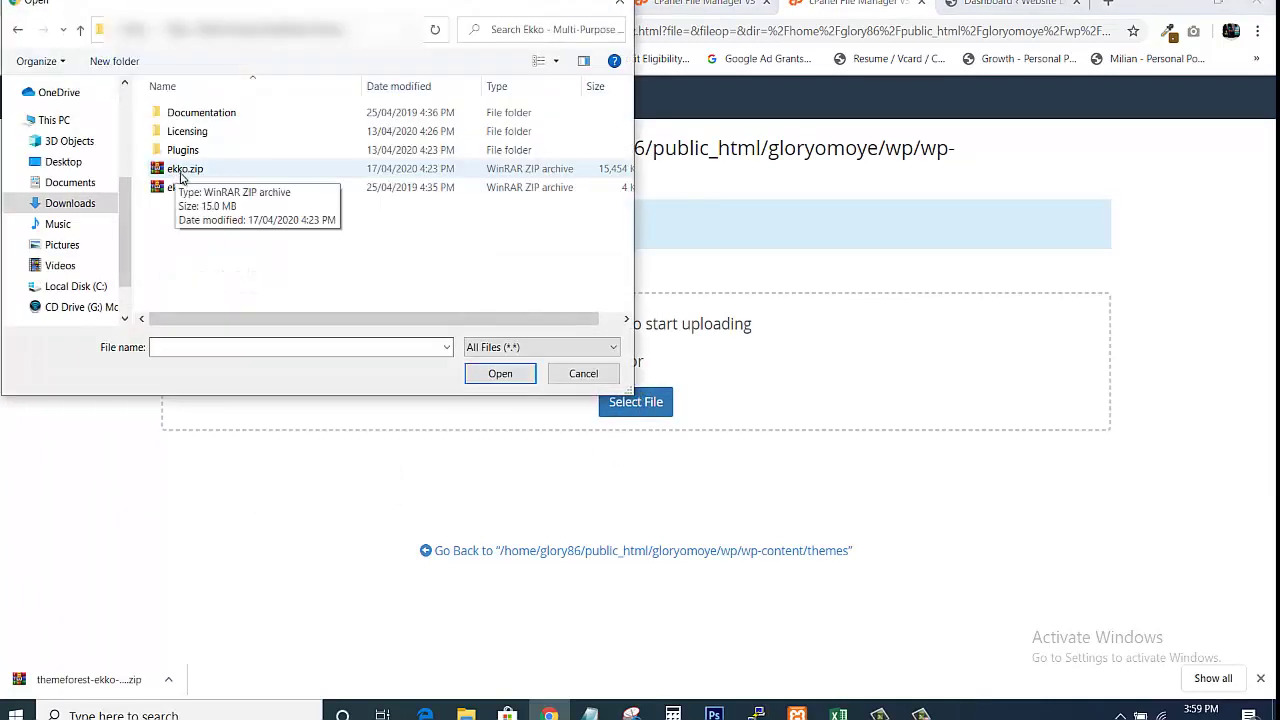
pyautogui.click(183, 170)
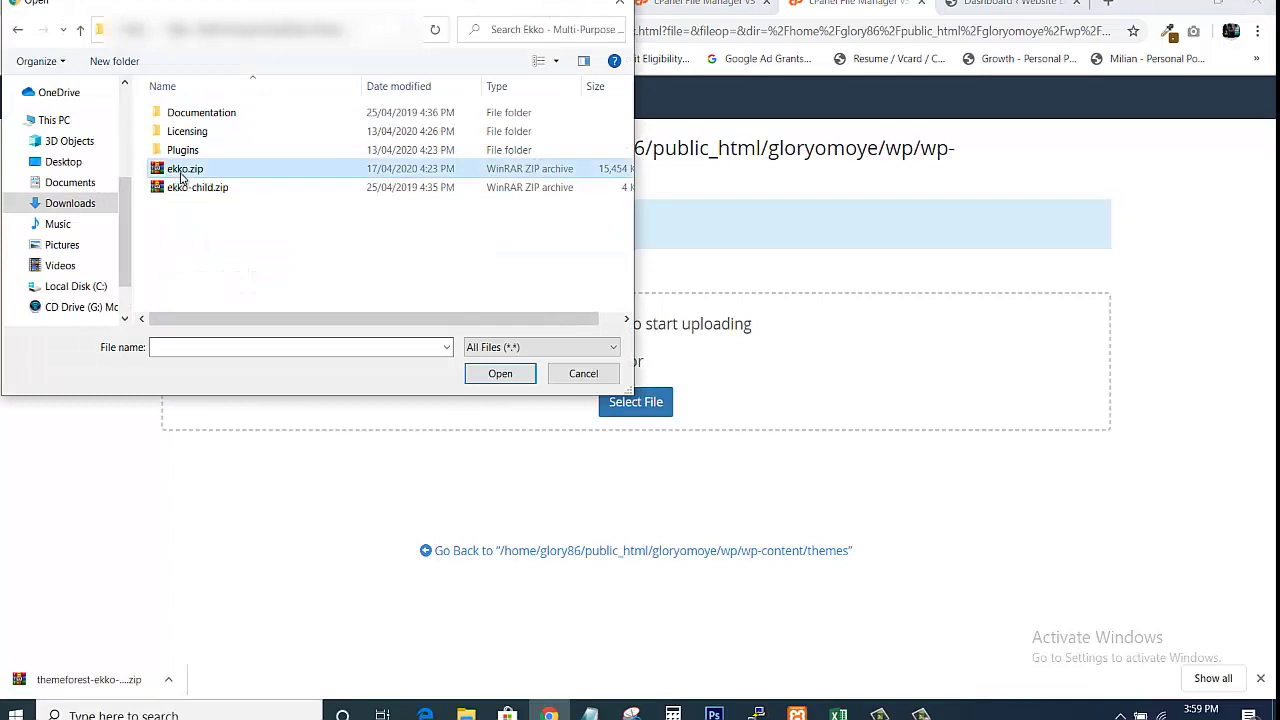
pyautogui.click(499, 374)
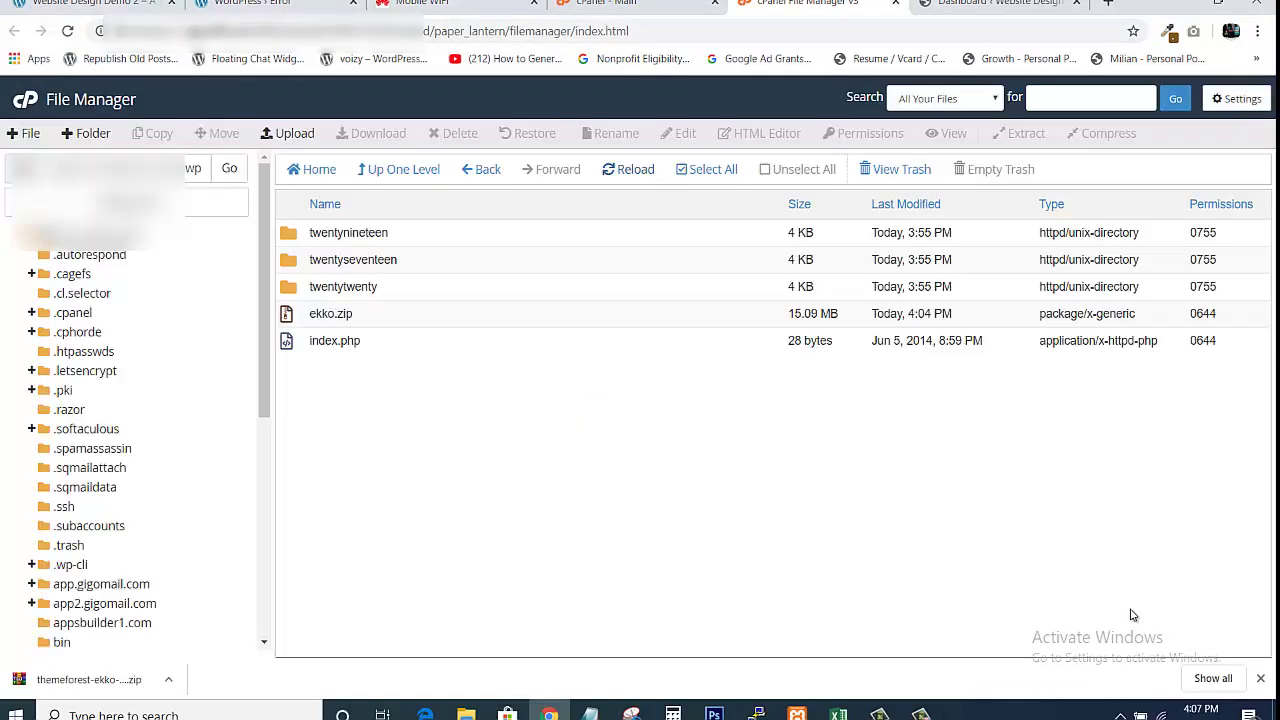
# Extract ekko.zip in the themes folder and reload the listing to show the ekko folder
pyautogui.click(335, 313)
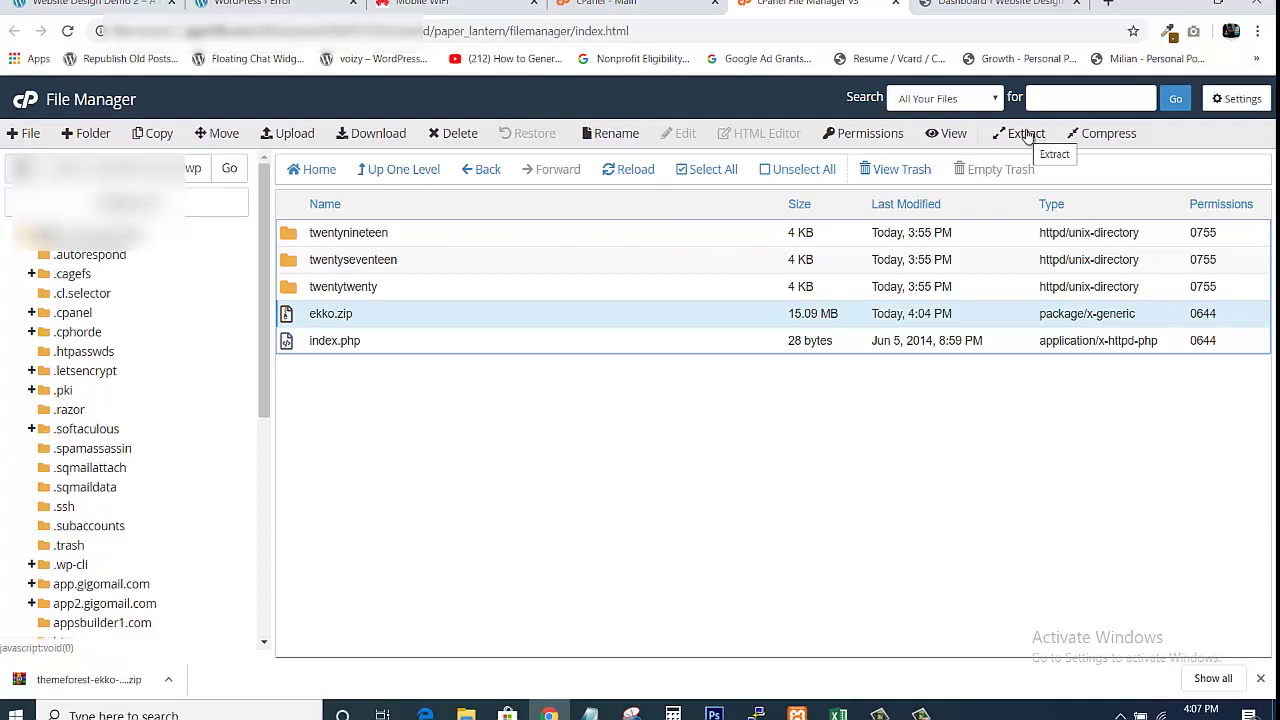
pyautogui.rightClick(347, 316)
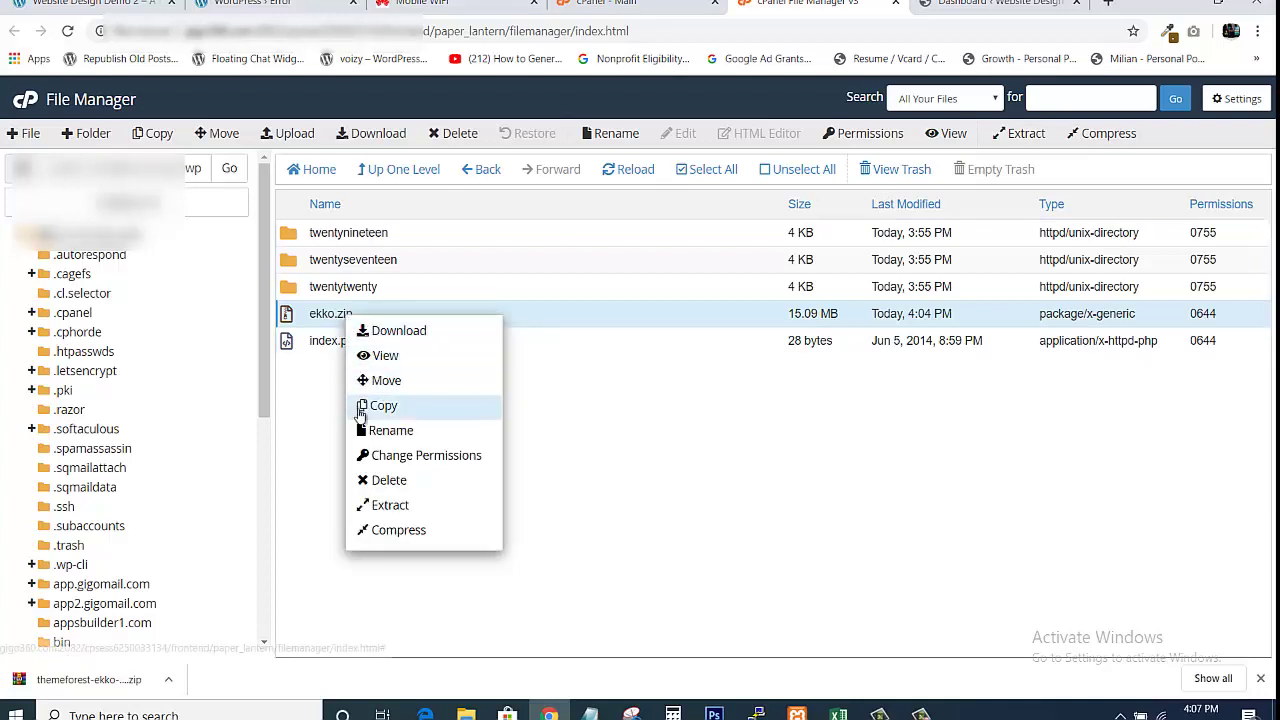
pyautogui.click(380, 506)
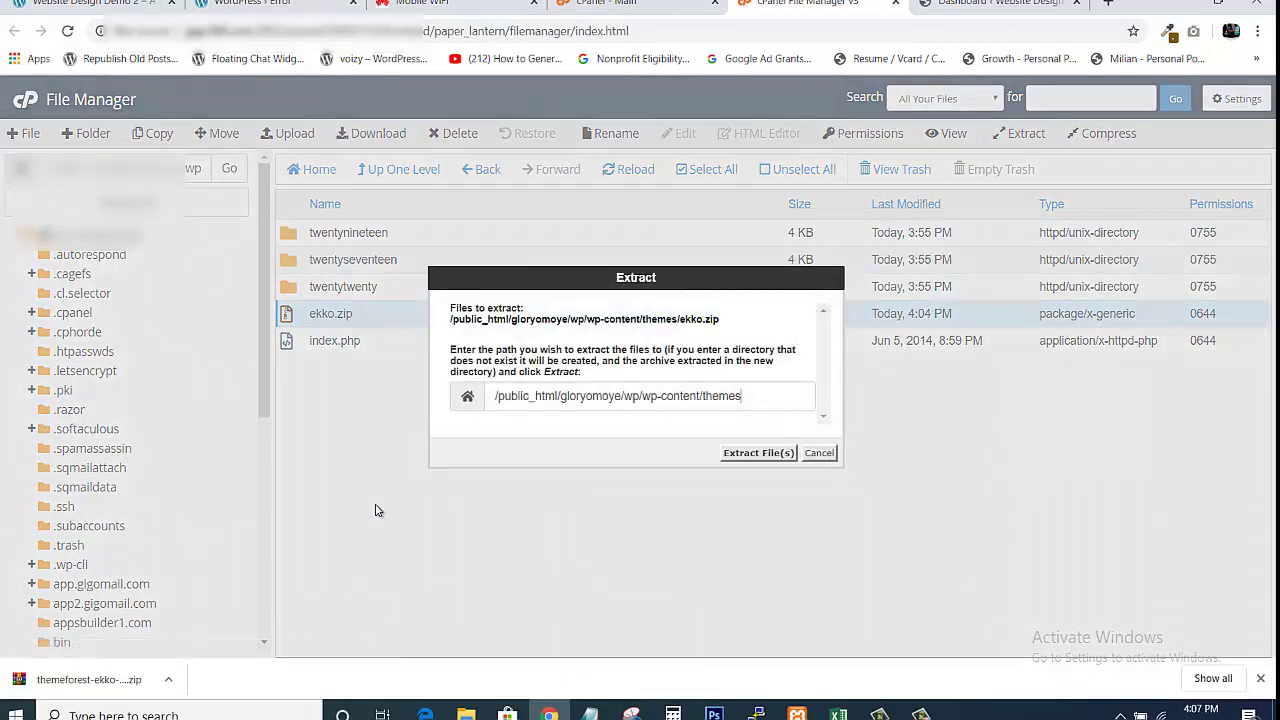
pyautogui.click(758, 453)
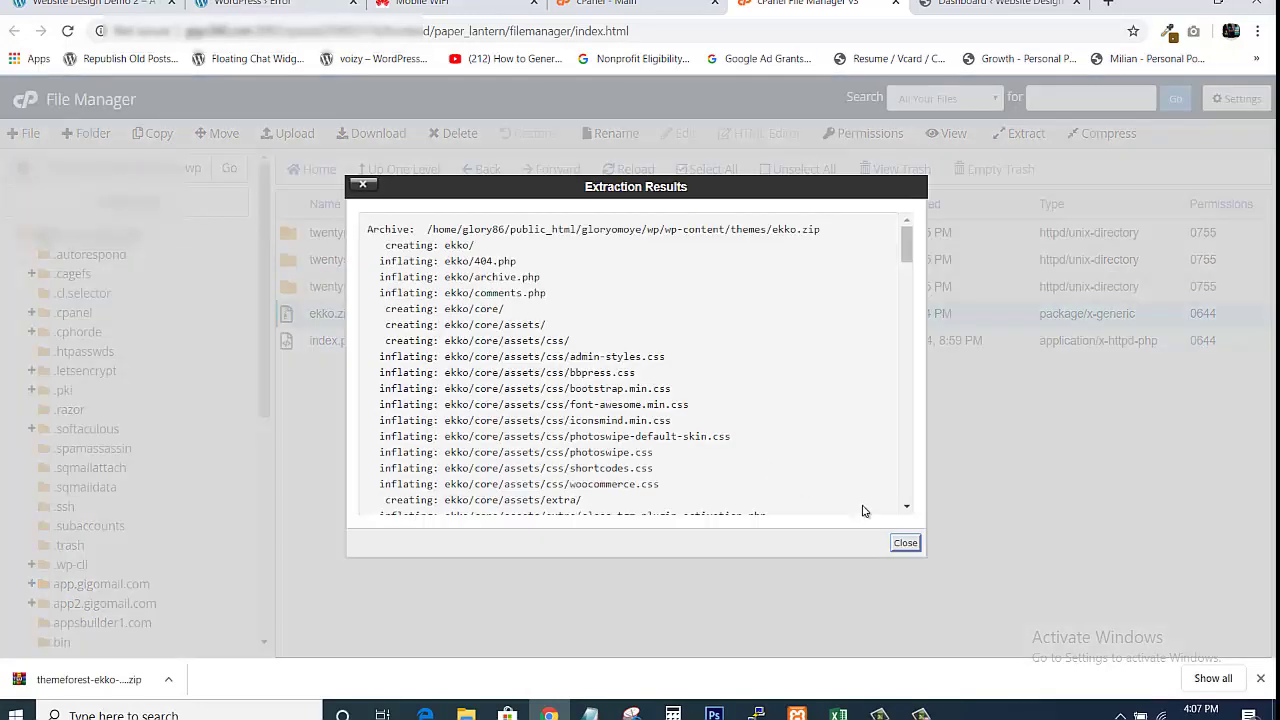
pyautogui.click(910, 549)
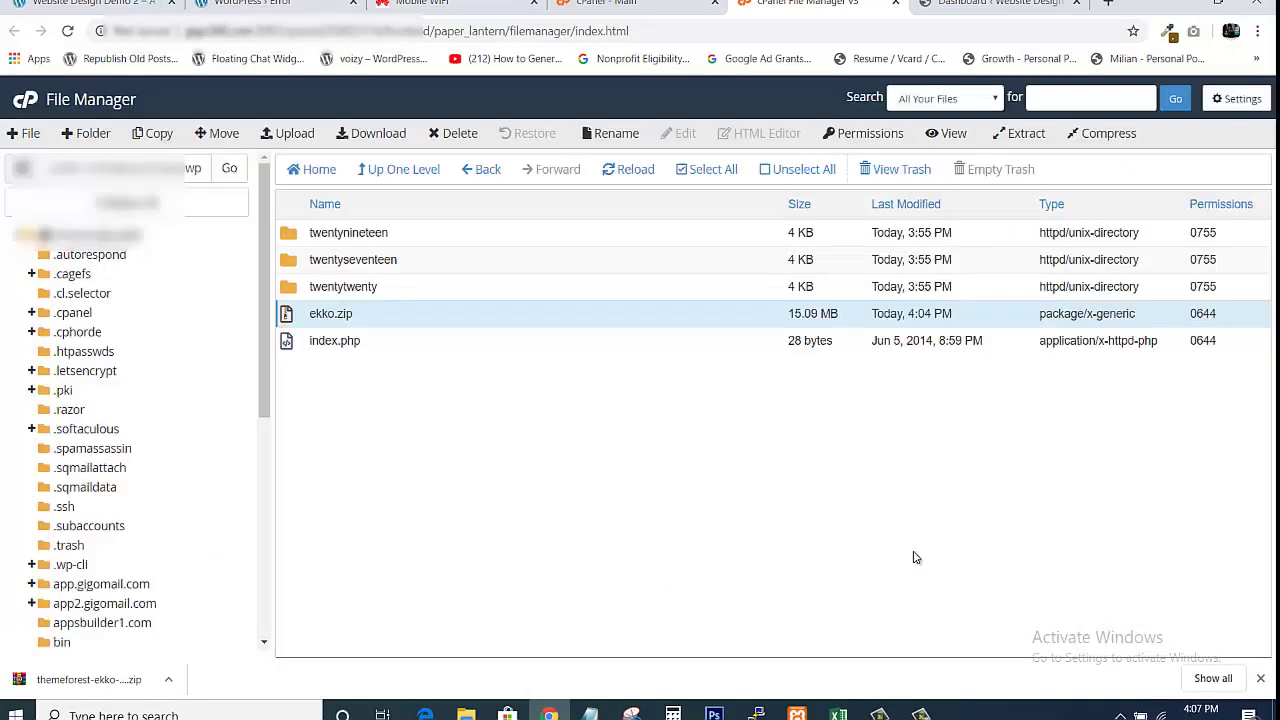
pyautogui.click(630, 186)
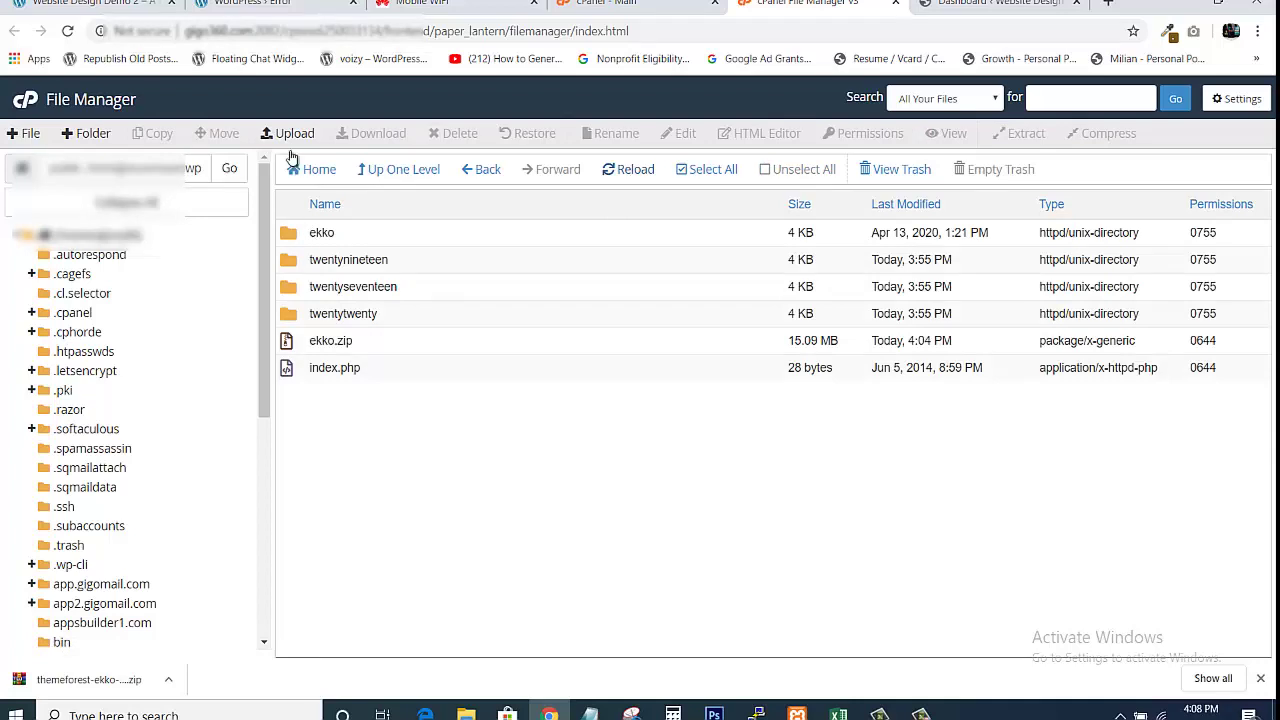
pyautogui.click(265, 4)
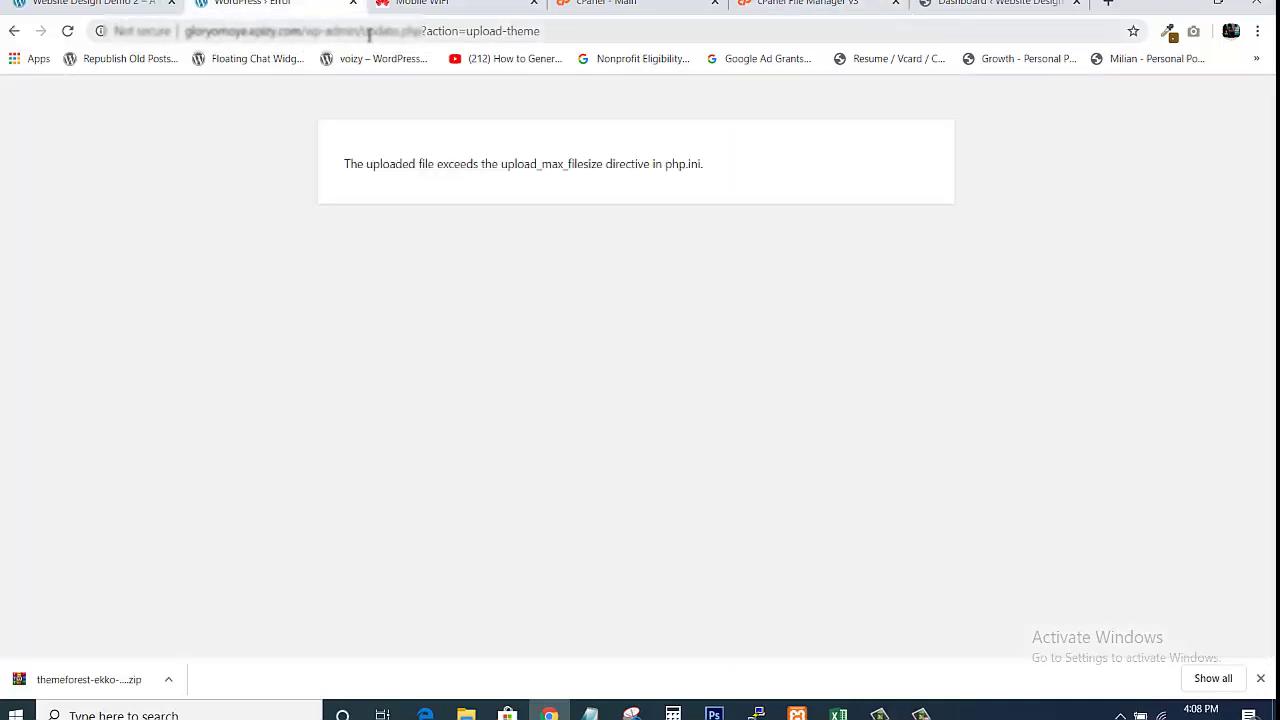
# Trim the error tab's address back to /wp-admin/, then close that tab
pyautogui.moveTo(369, 34); pyautogui.dragTo(586, 63)
pyautogui.press('BackSpace')
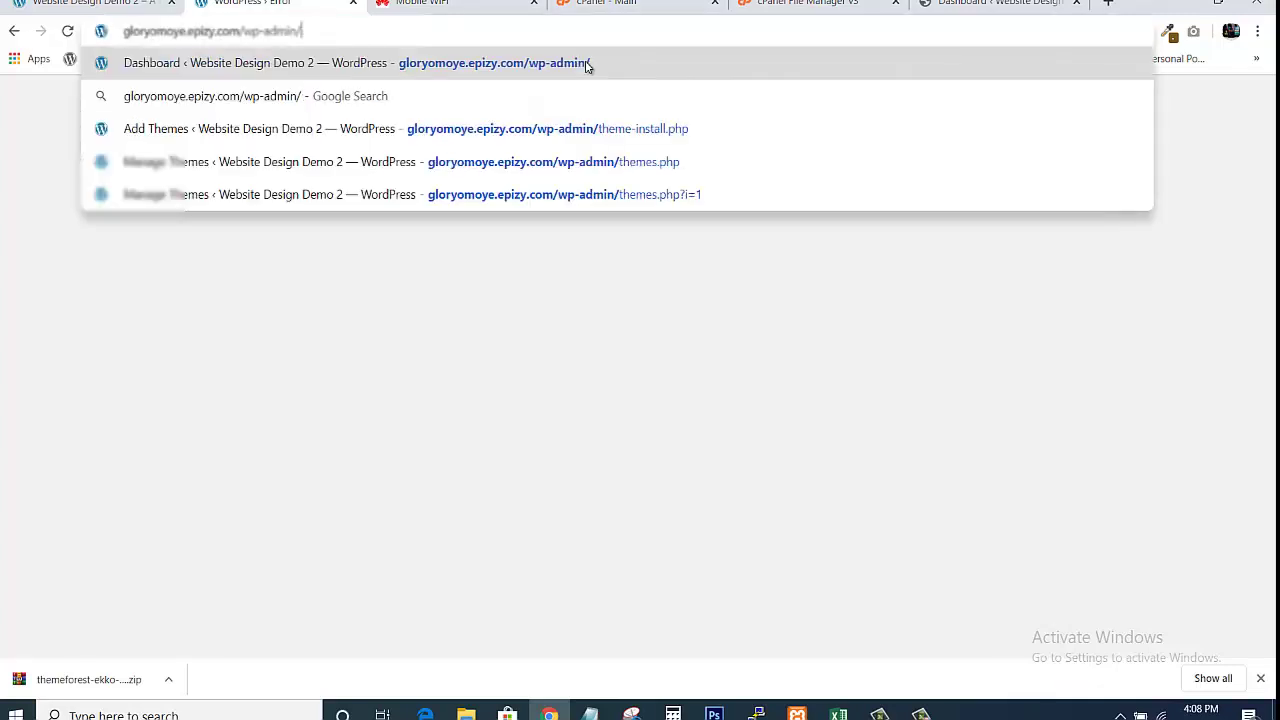
pyautogui.press('Return')
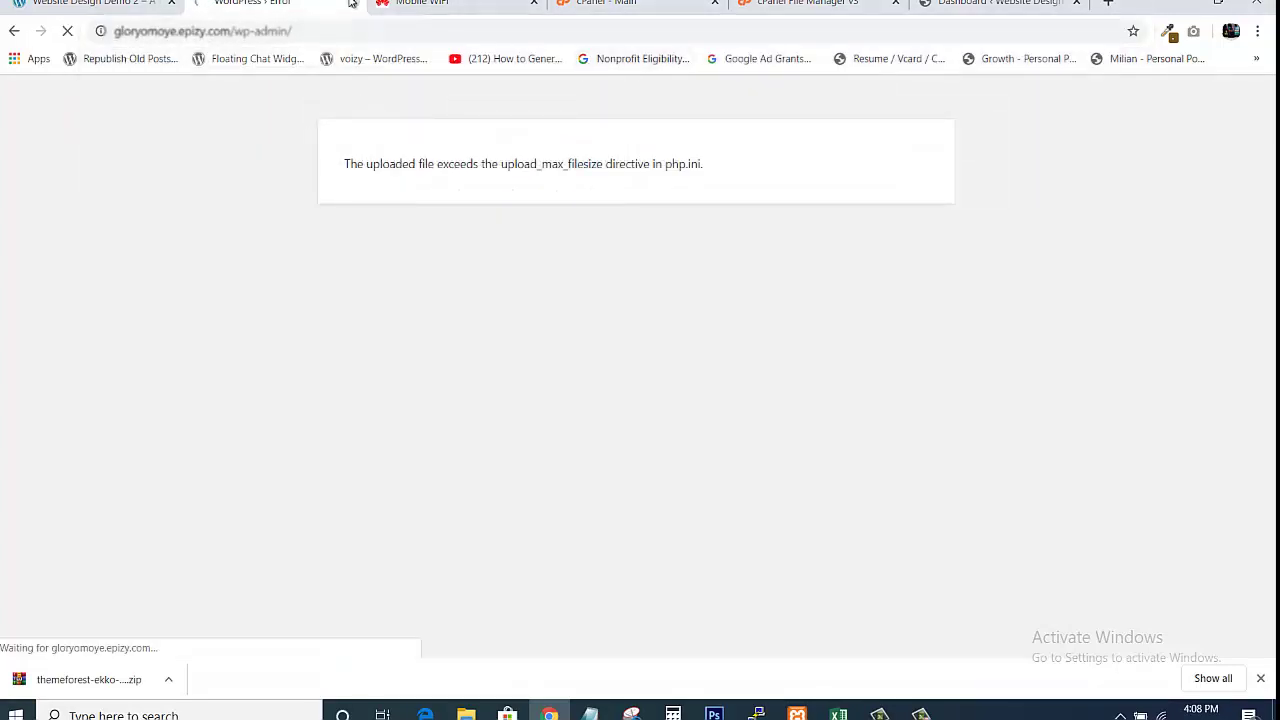
pyautogui.click(352, 3)
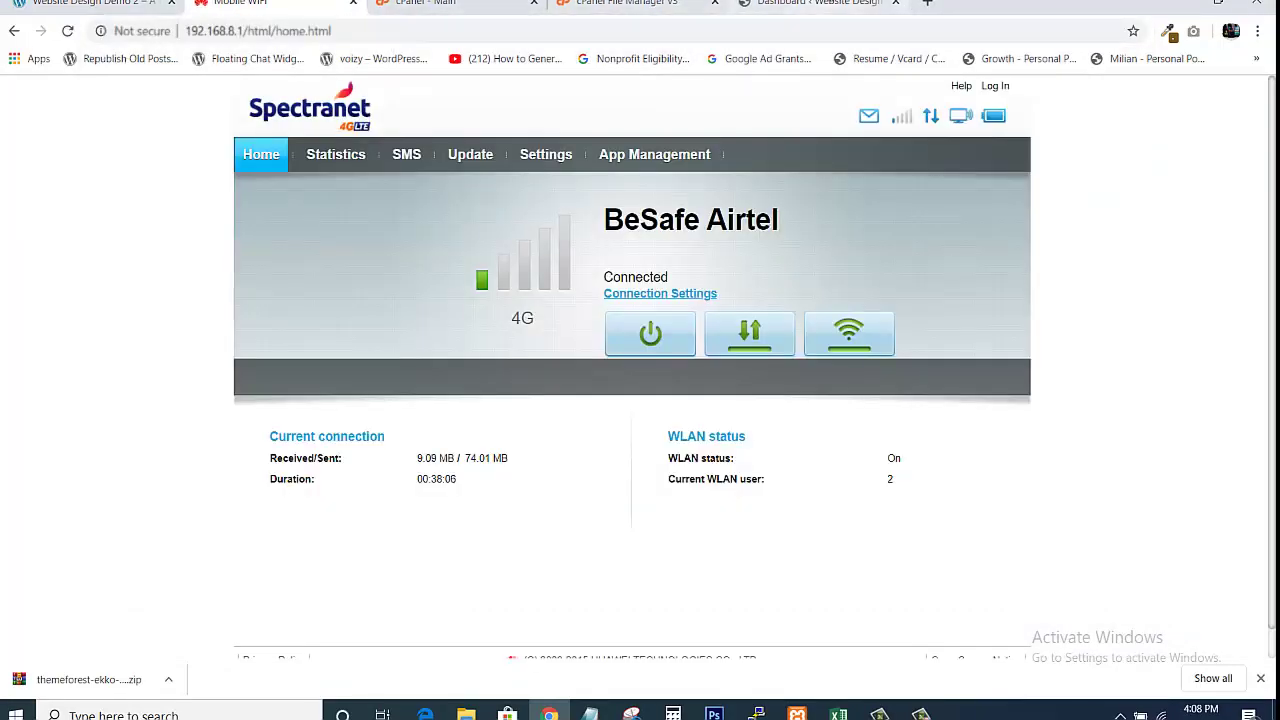
pyautogui.click(828, 3)
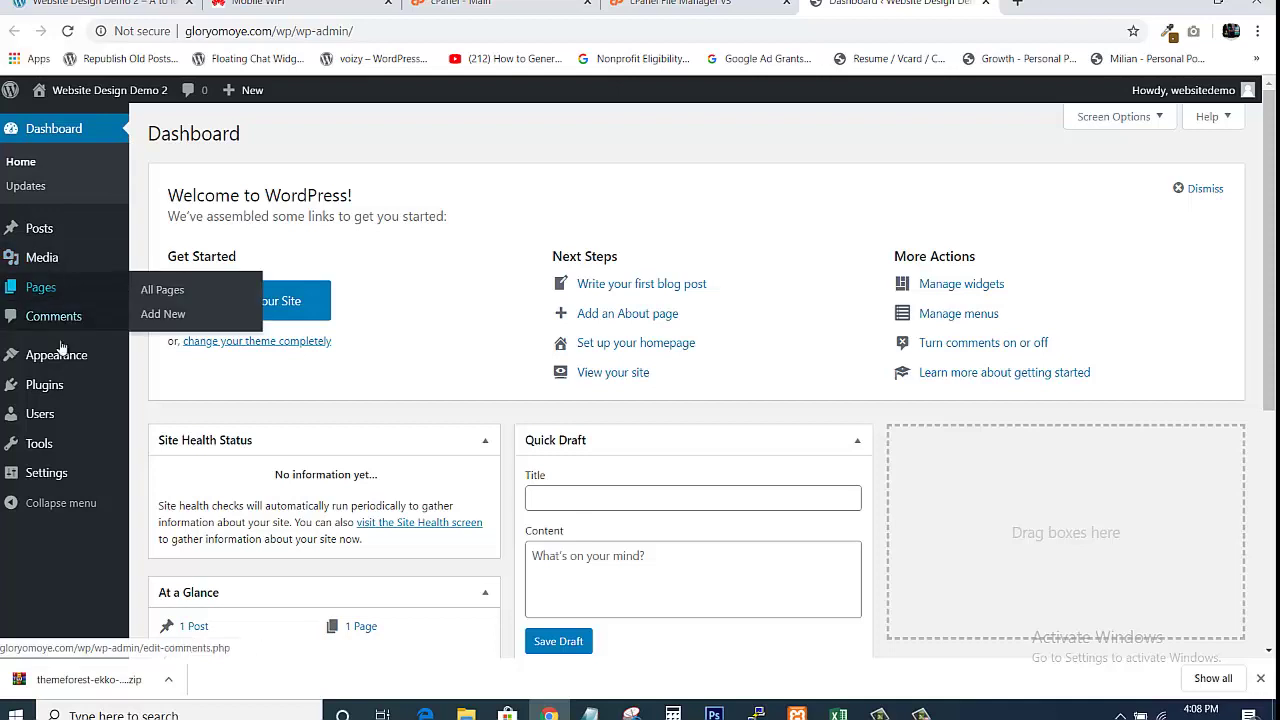
# Activate the Ekko theme under Appearance > Themes and review its required-plugins notice
pyautogui.moveTo(64, 352)
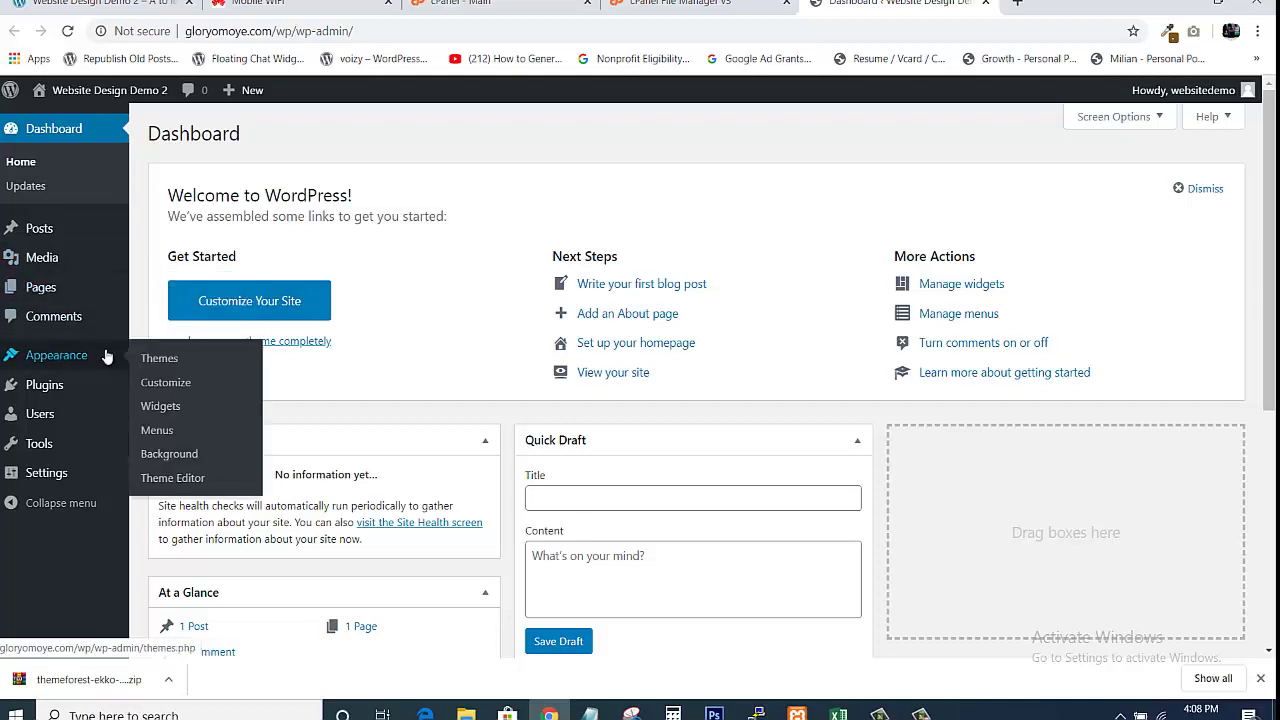
pyautogui.click(173, 363)
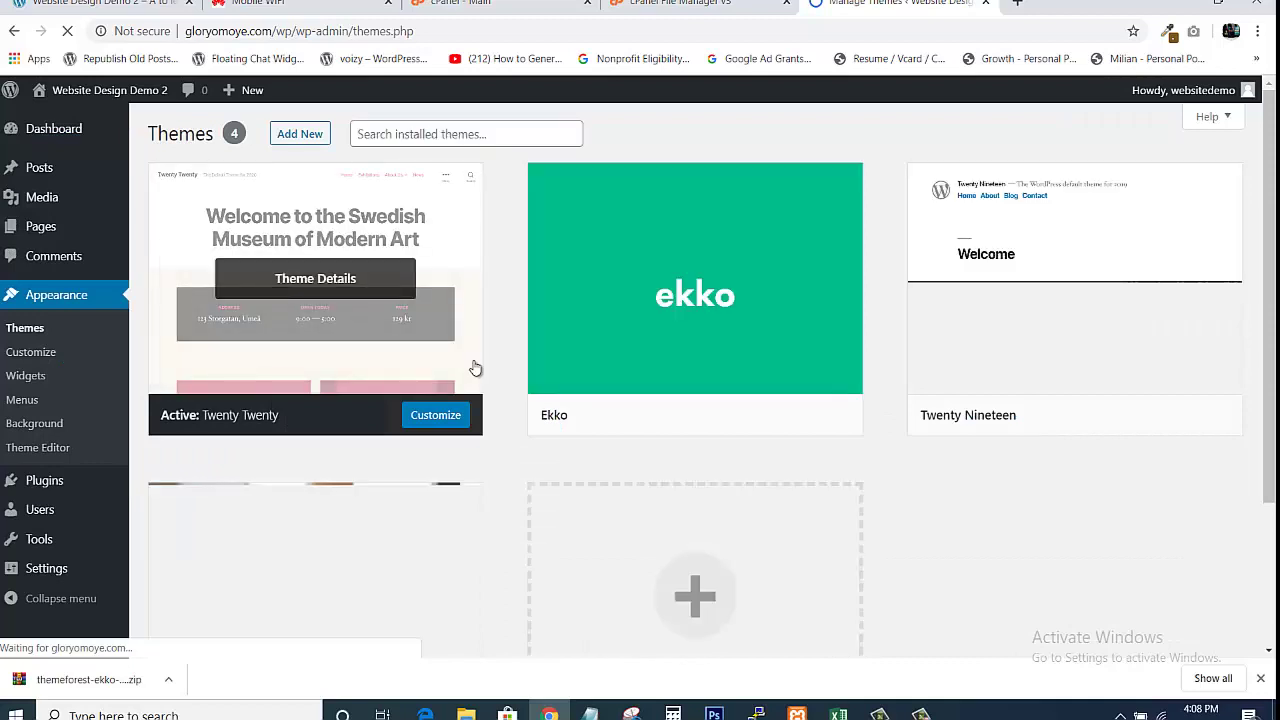
pyautogui.moveTo(724, 404)
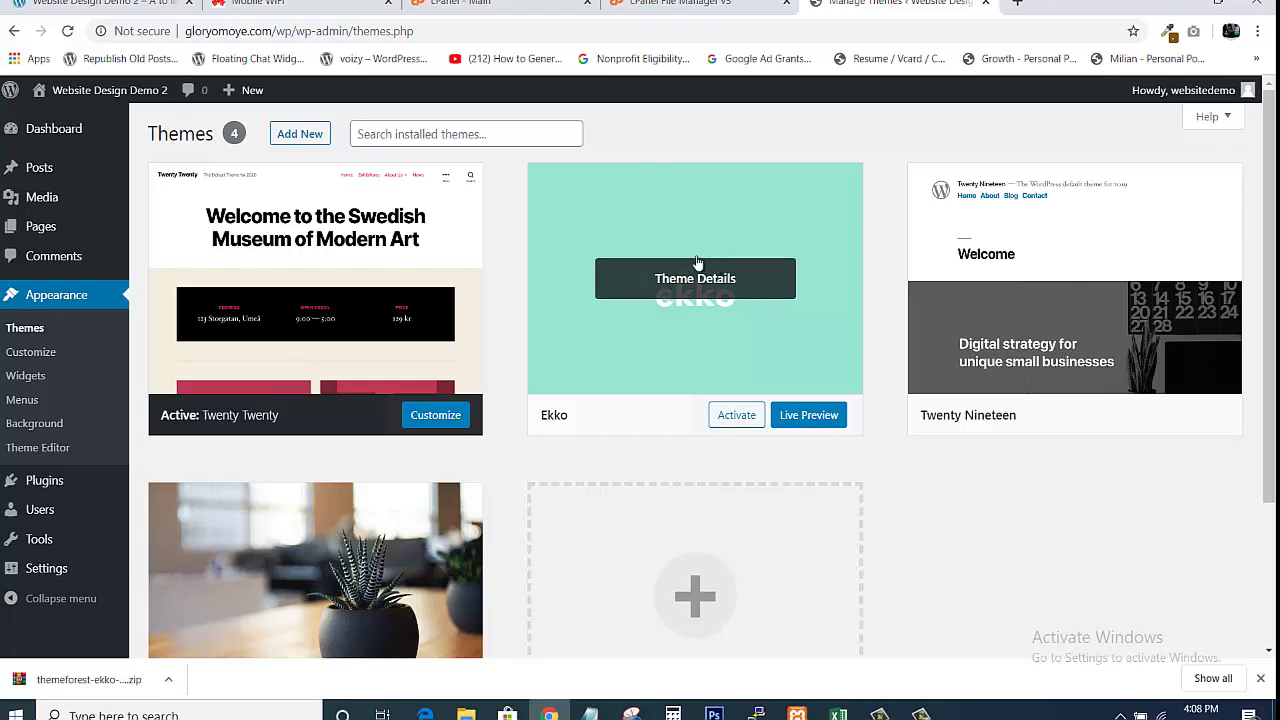
pyautogui.moveTo(406, 289)
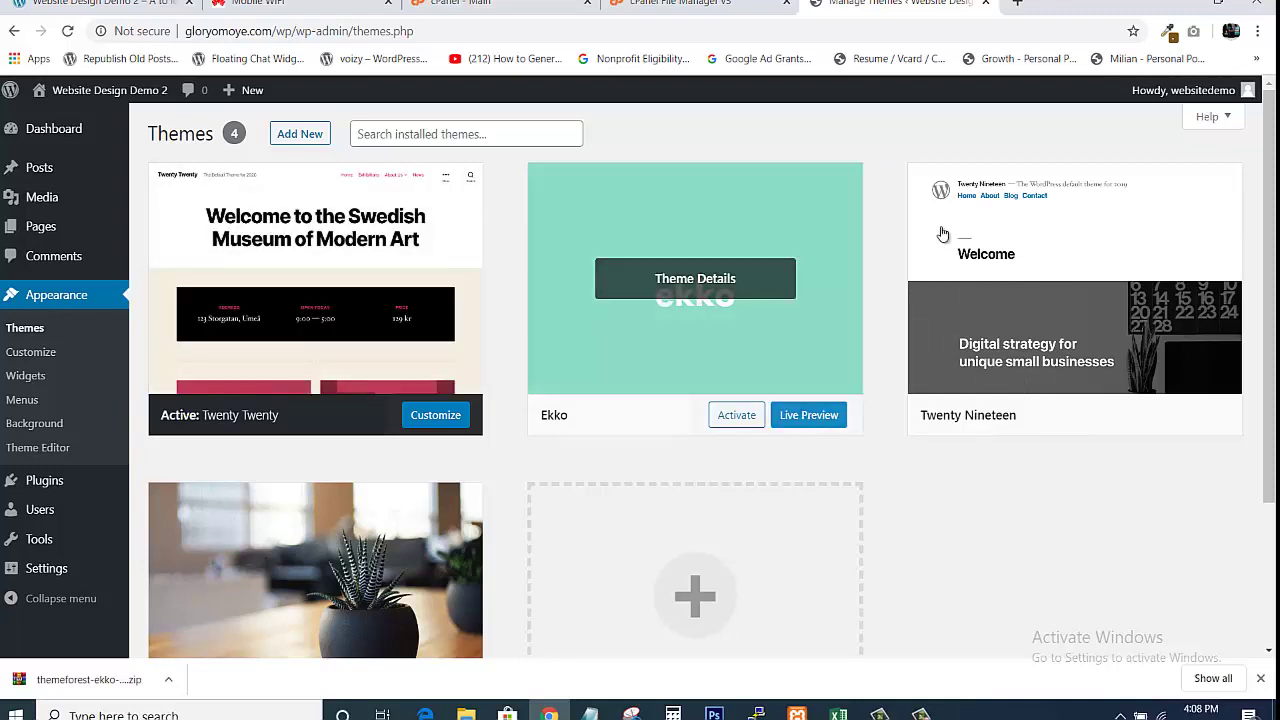
pyautogui.moveTo(953, 243)
pyautogui.moveTo(740, 337)
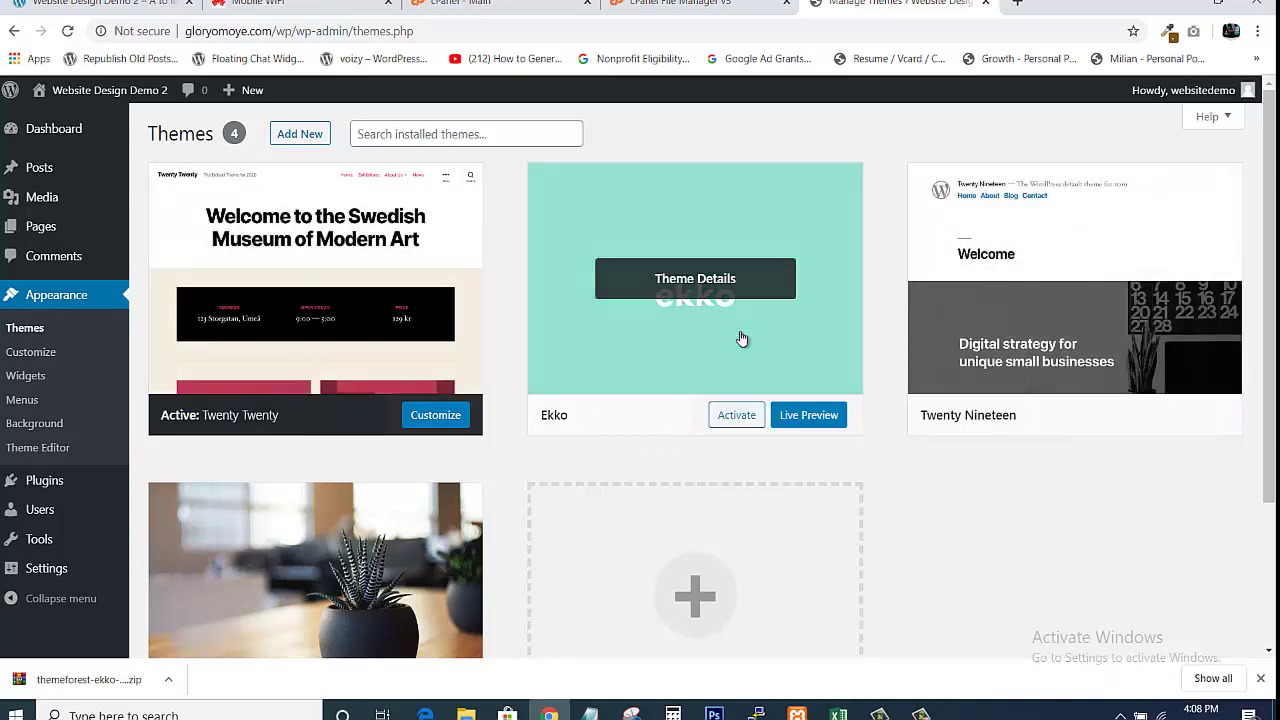
pyautogui.click(734, 424)
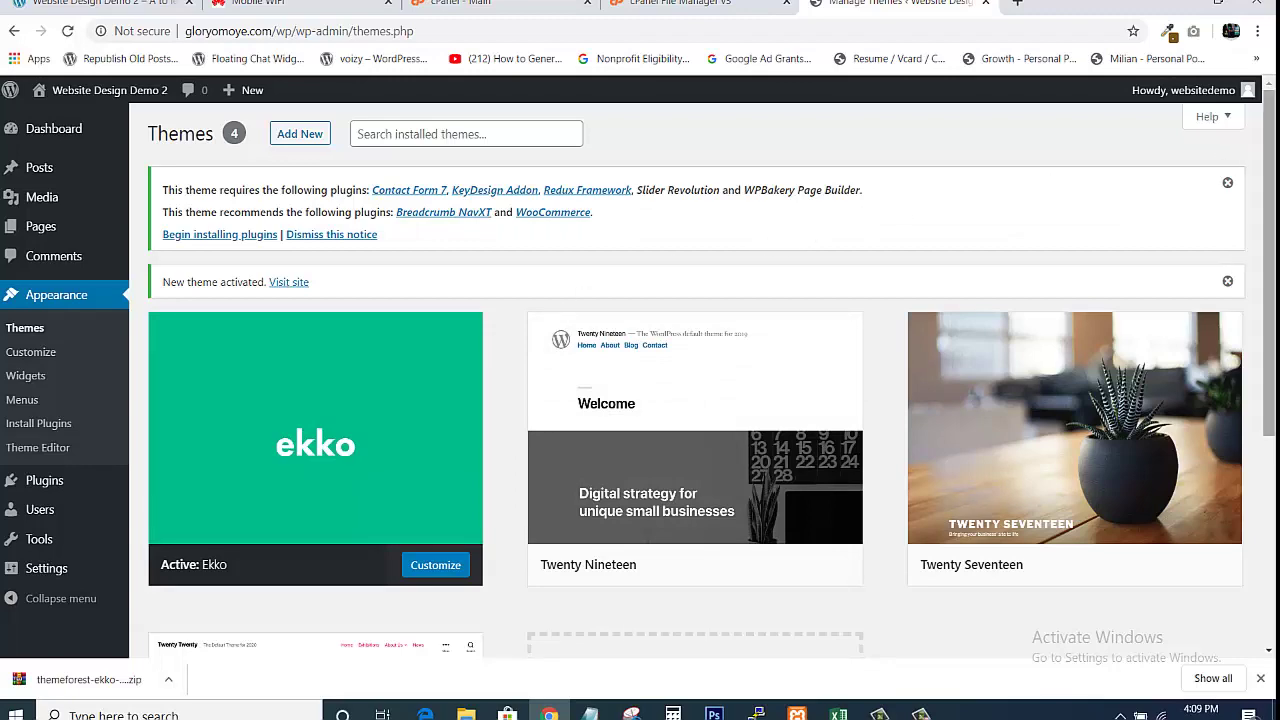
pyautogui.moveTo(1268, 150)
pyautogui.mouseDown()
pyautogui.moveTo(1268, 201)
pyautogui.moveTo(1253, 148)
pyautogui.mouseUp()
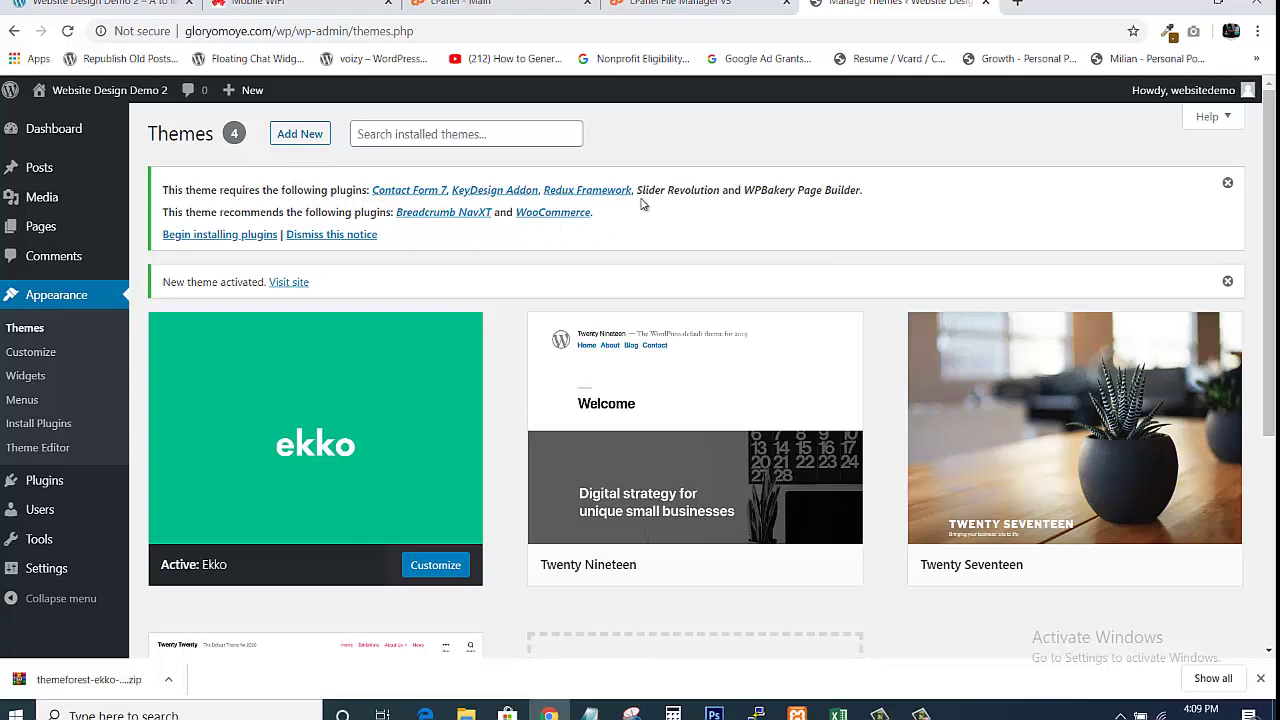
pyautogui.moveTo(329, 514)
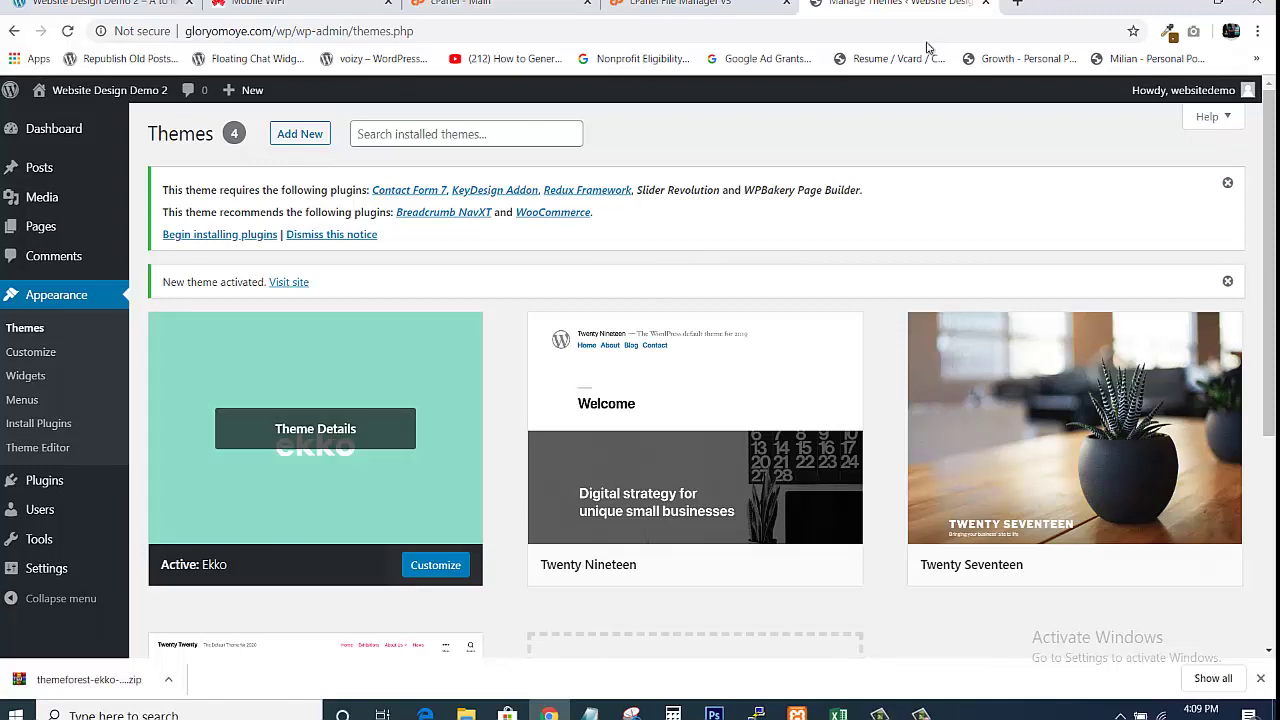
# Load the site's /wp front page in a new tab to see it rendered with Ekko
pyautogui.click(1012, 4)
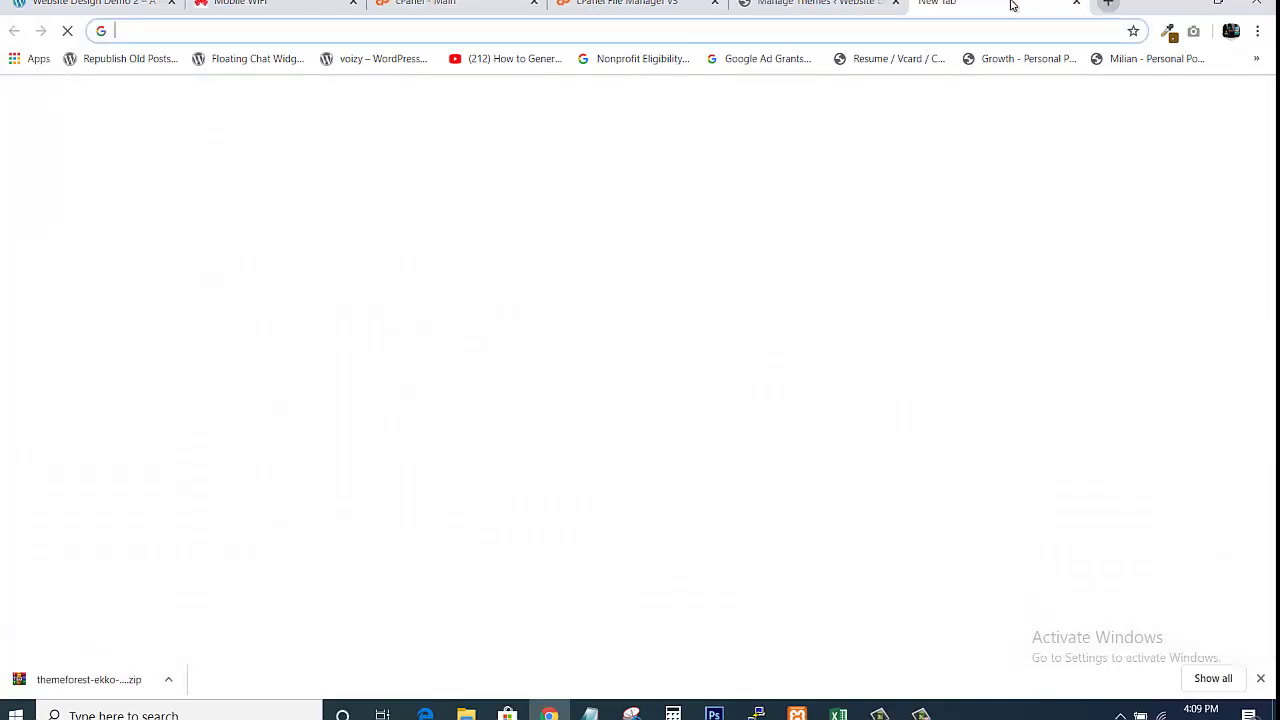
pyautogui.write('GLORY')
pyautogui.press('BackSpace')
pyautogui.press('BackSpace')
pyautogui.press('BackSpace')
pyautogui.press('BackSpace')
pyautogui.press('BackSpace')
pyautogui.press('BackSpace')
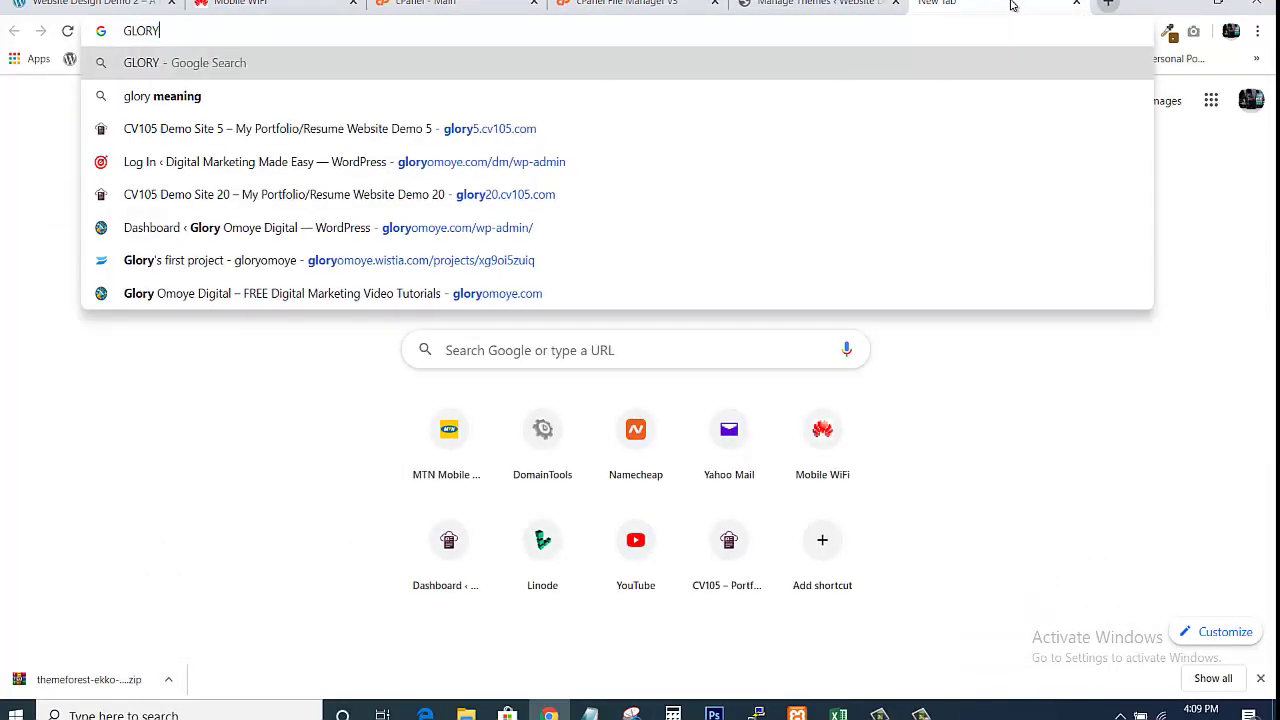
pyautogui.write('glory')
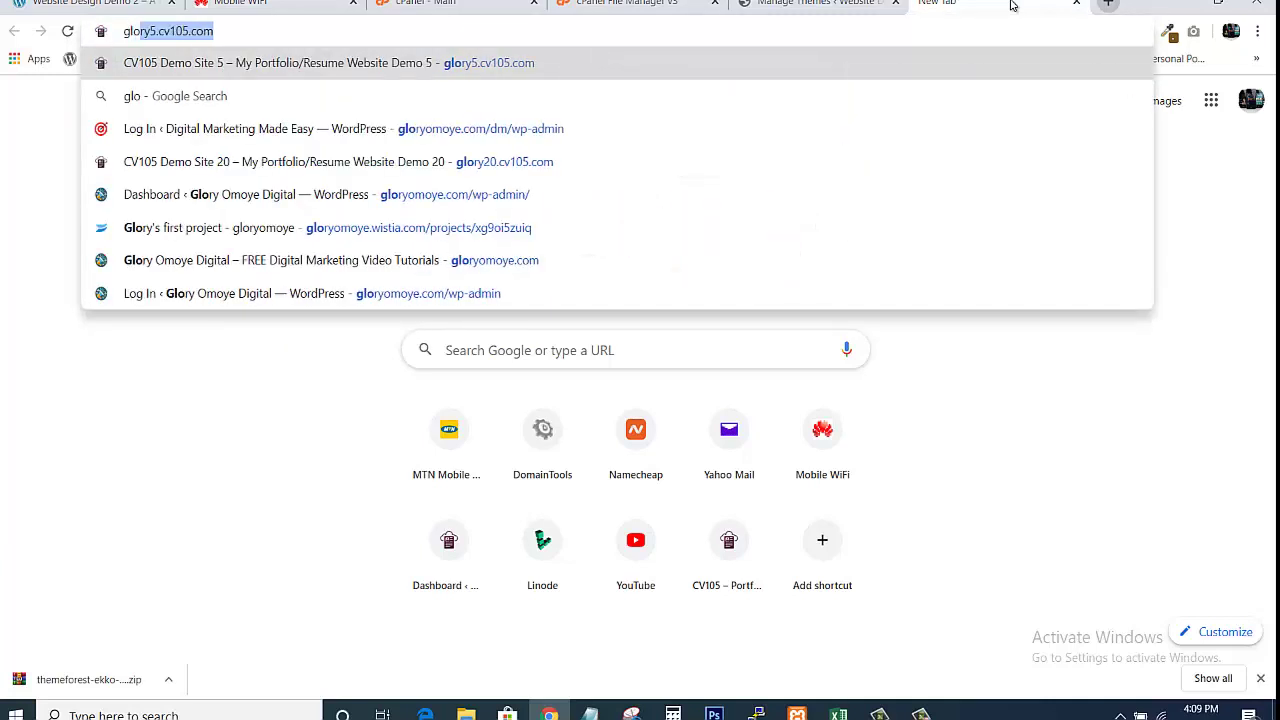
pyautogui.write('omoye.com/w')
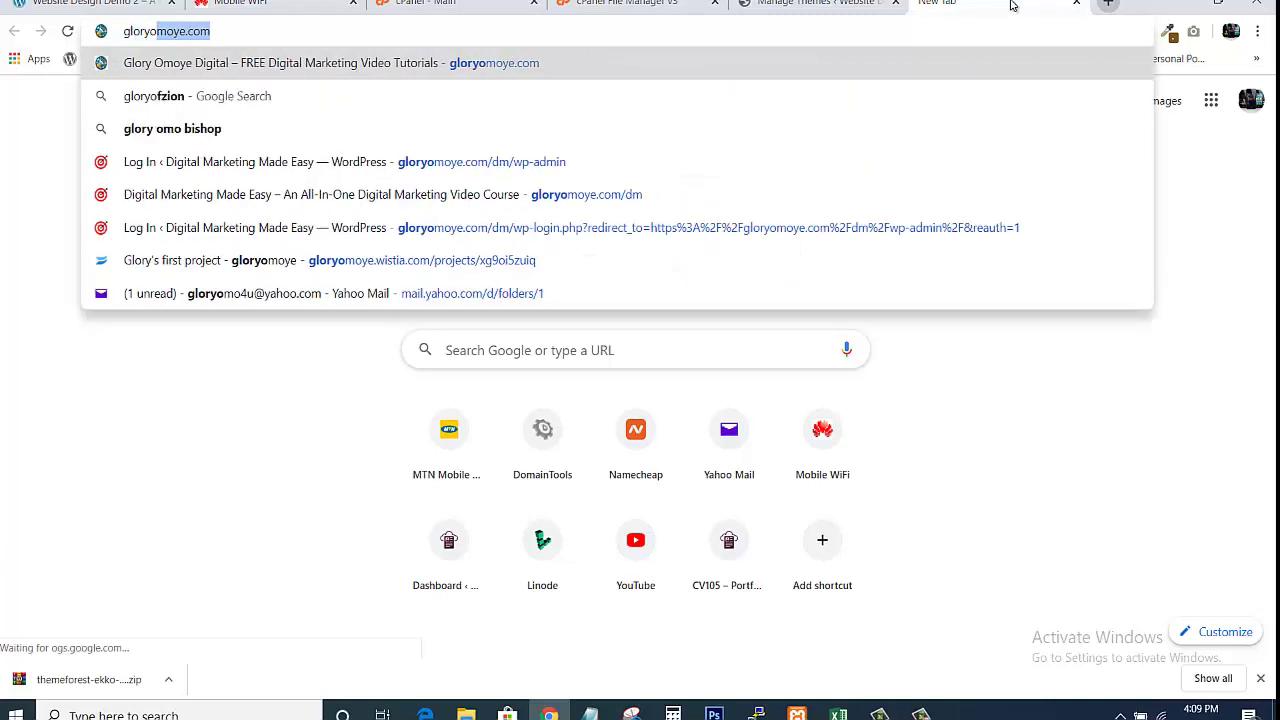
pyautogui.write('p')
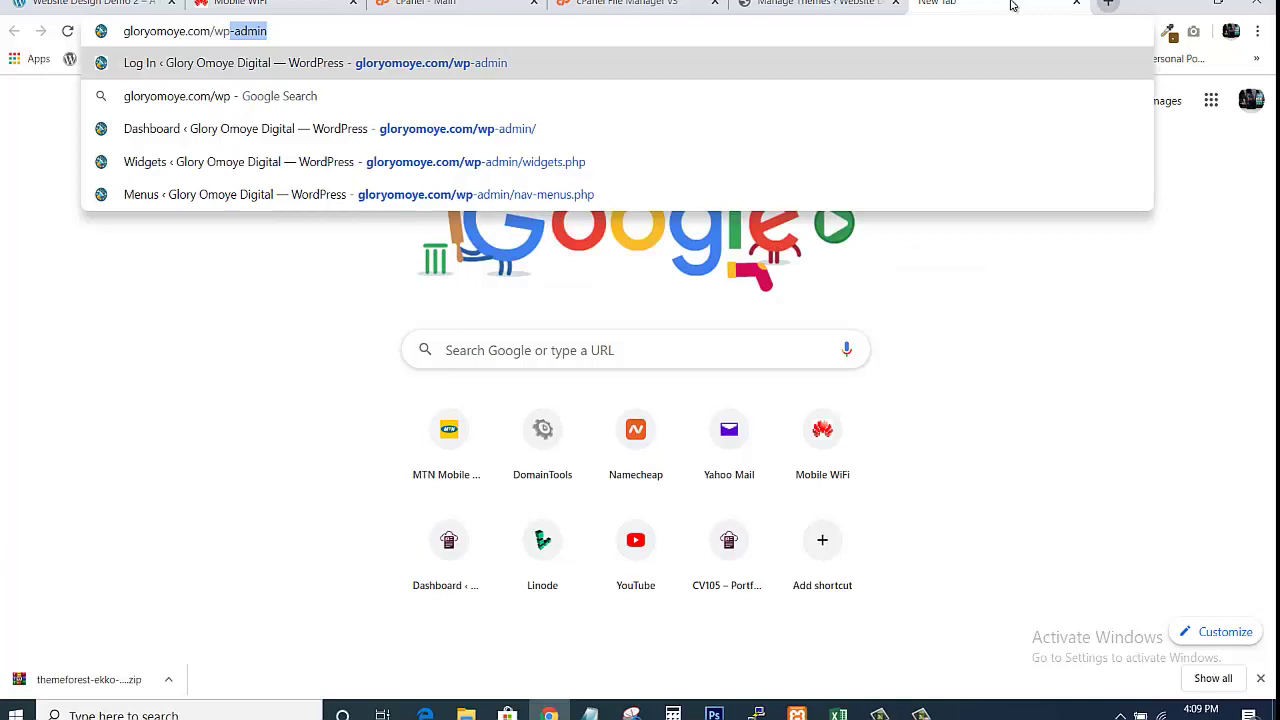
pyautogui.press('Delete')
pyautogui.press('Return')
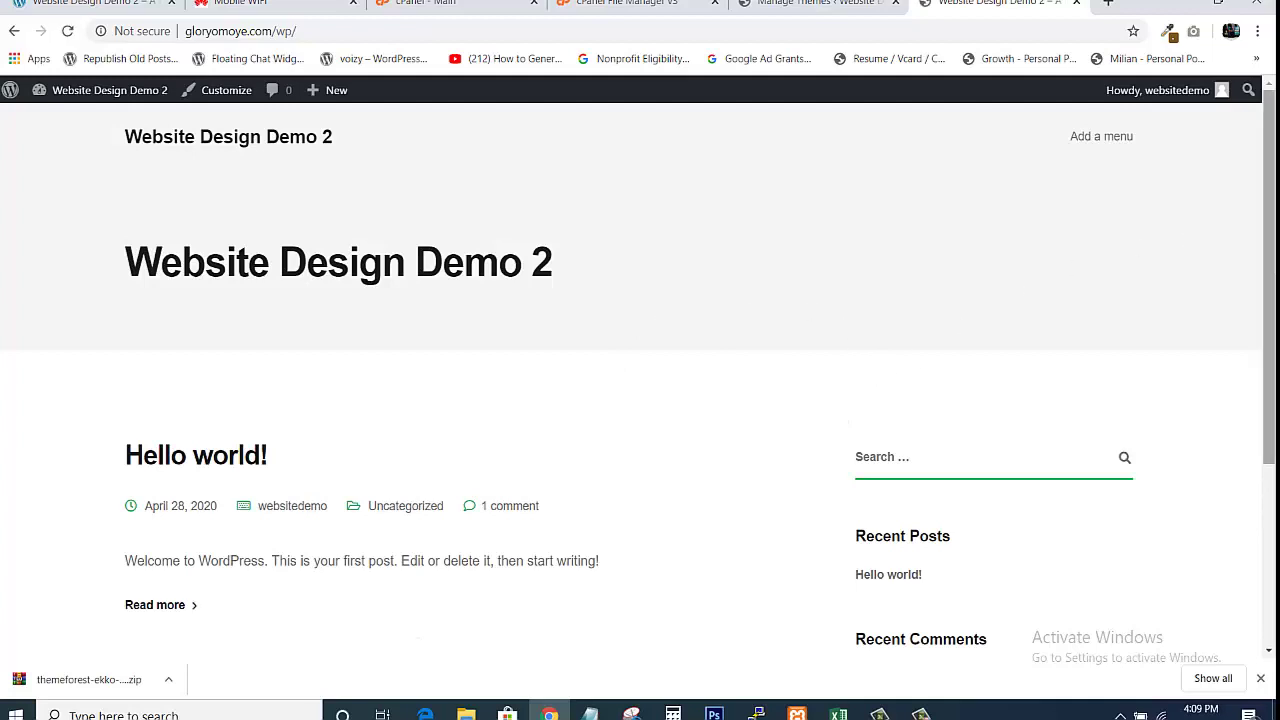
pyautogui.scroll(-3, 640, 380)
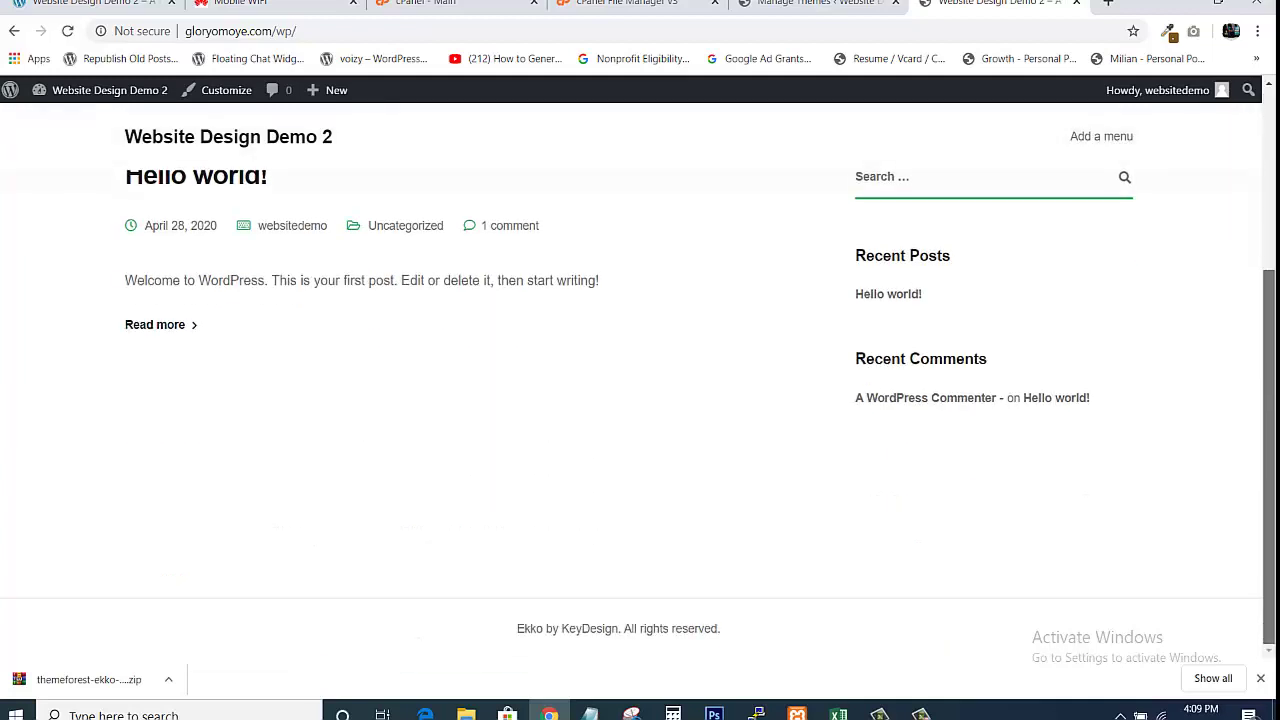
pyautogui.scroll(3, 1262, 357)
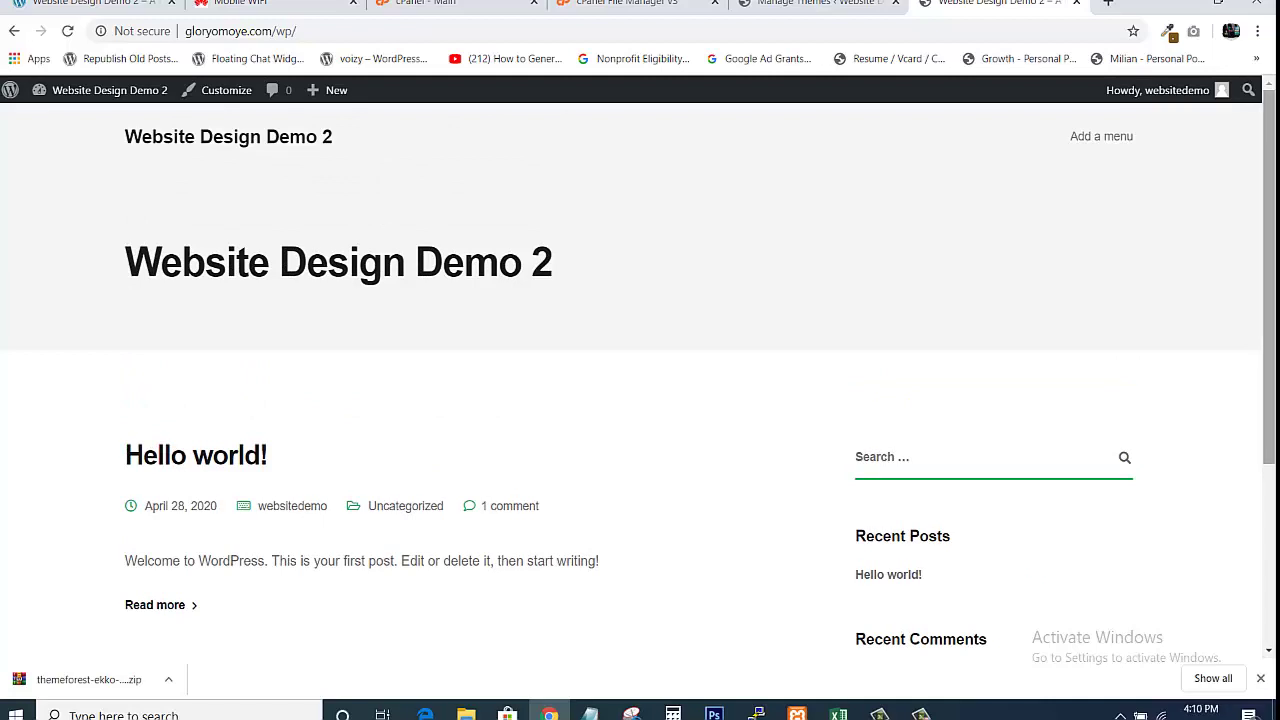
pyautogui.click(1110, 5)
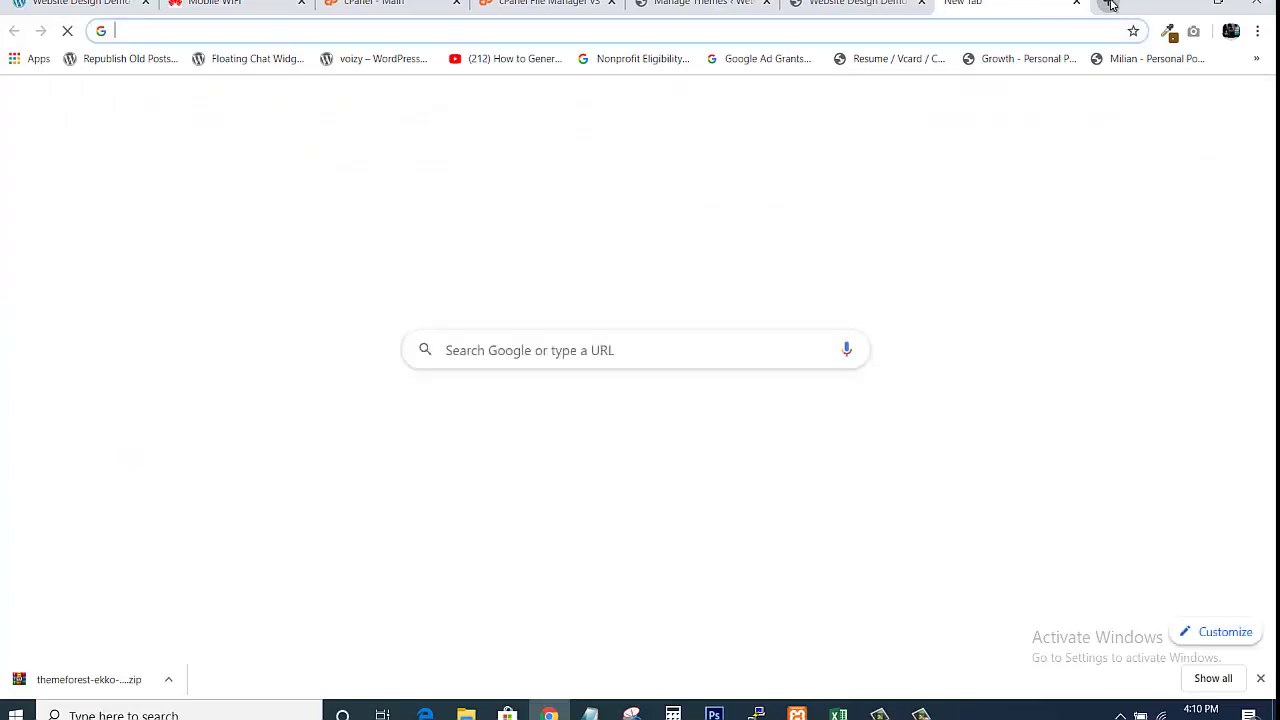
# Search ThemeForest for the Ekko theme and open its live demo preview
pyautogui.write('the')
pyautogui.press('Return')
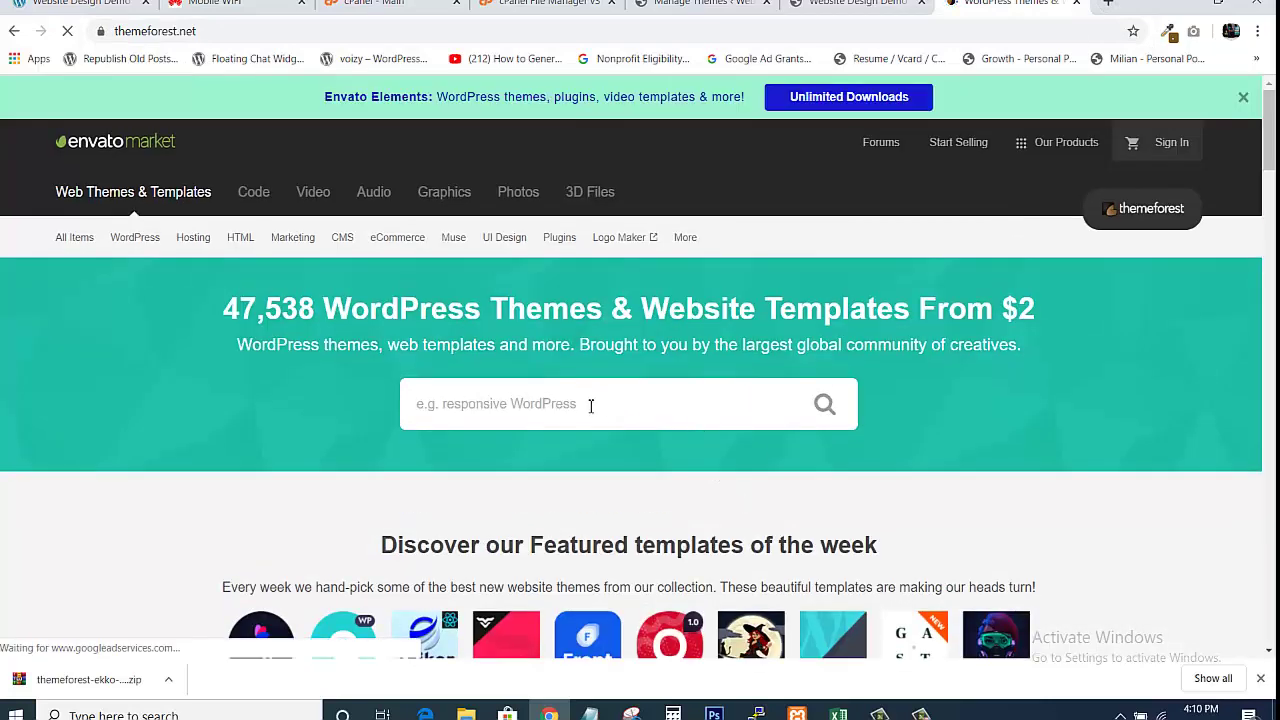
pyautogui.click(591, 405)
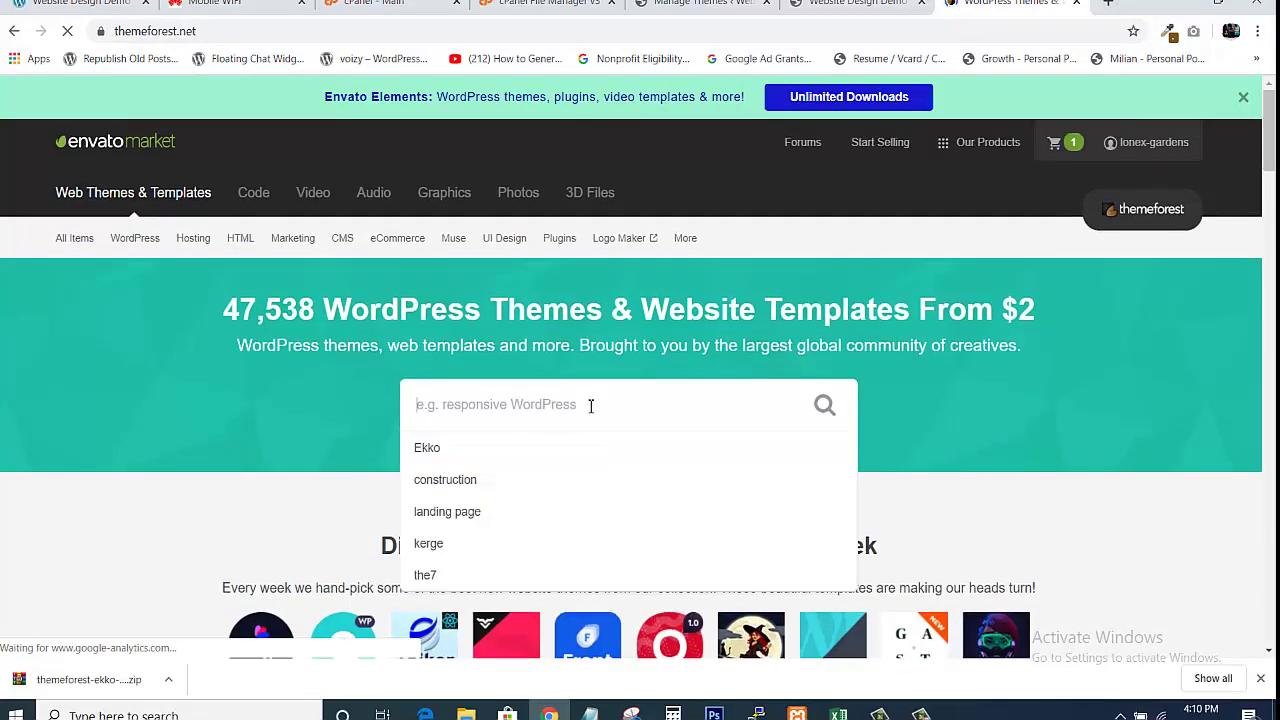
pyautogui.click(525, 443)
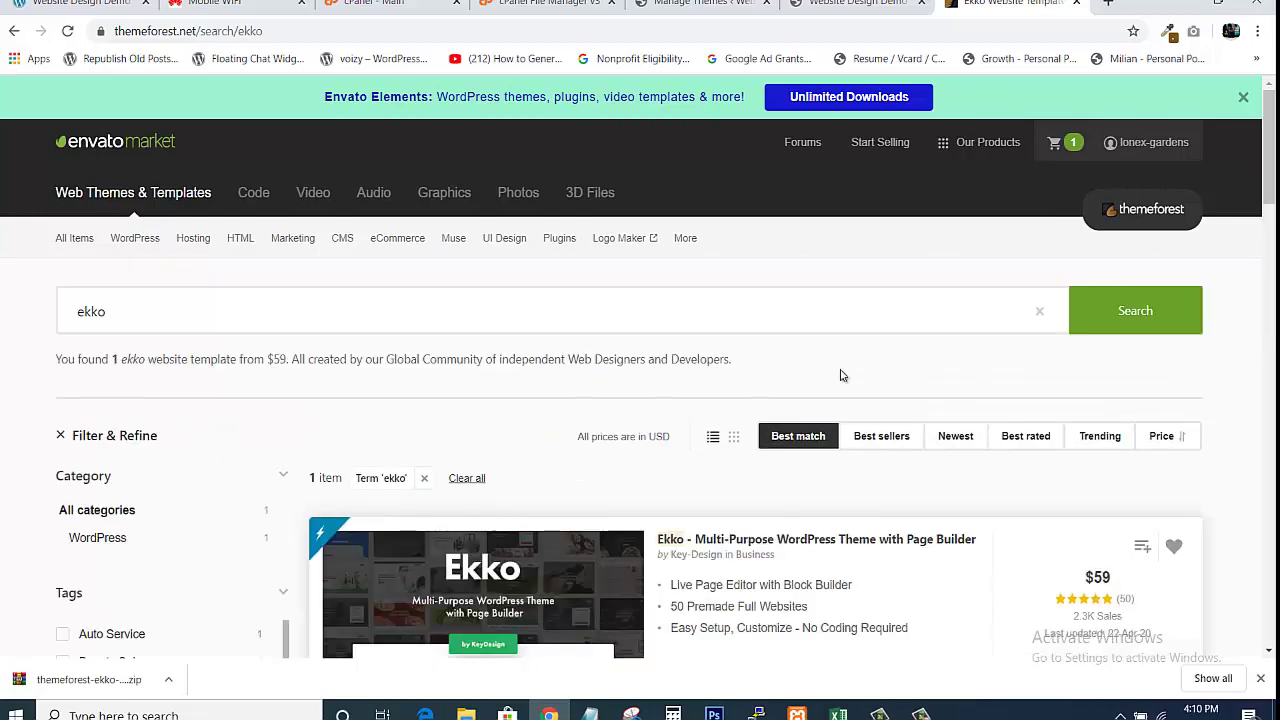
pyautogui.scroll(-3, 1185, 230)
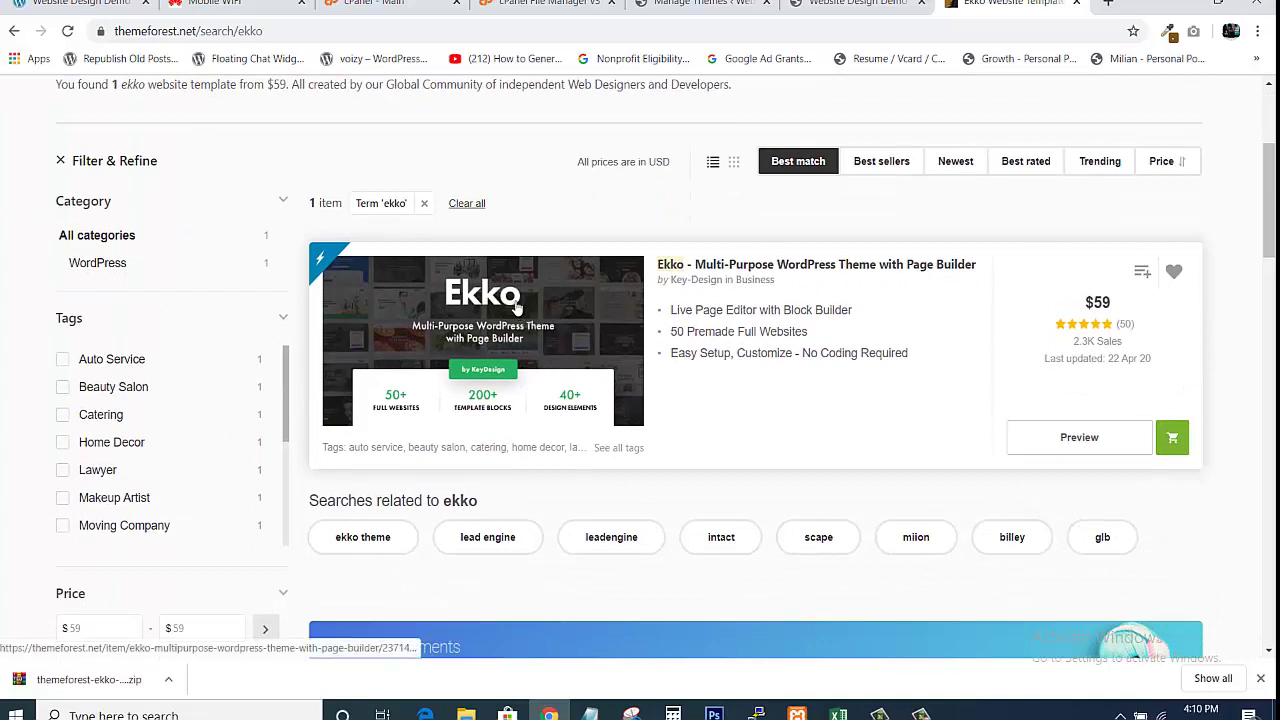
pyautogui.click(1072, 440)
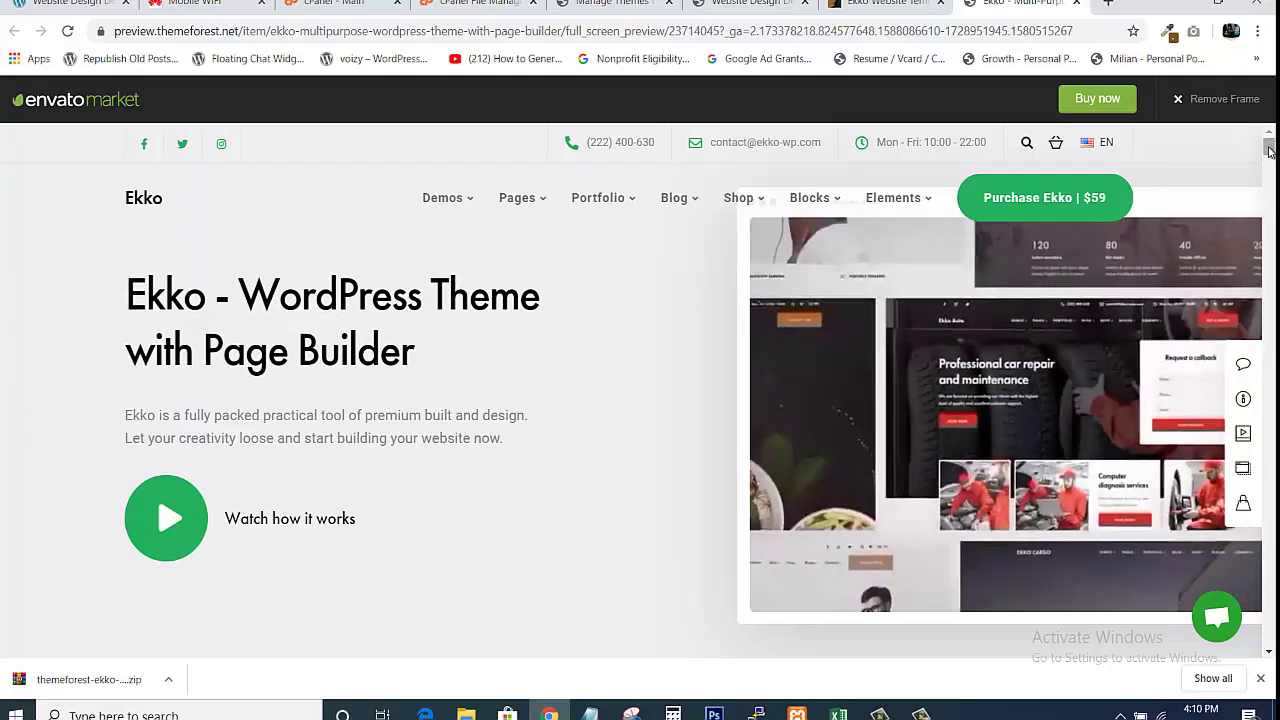
pyautogui.moveTo(1269, 150); pyautogui.dragTo(1270, 169)
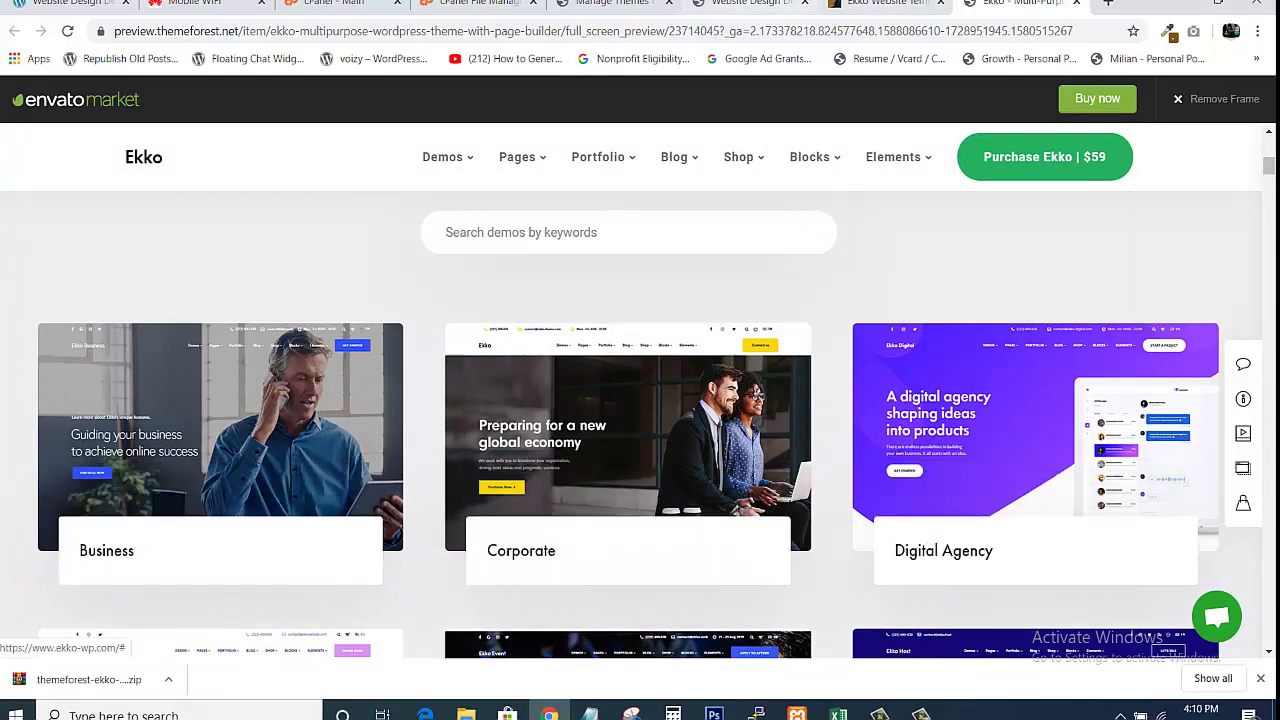
# Open the Ekko Corporate and Business demos in new tabs
pyautogui.click(740, 5)
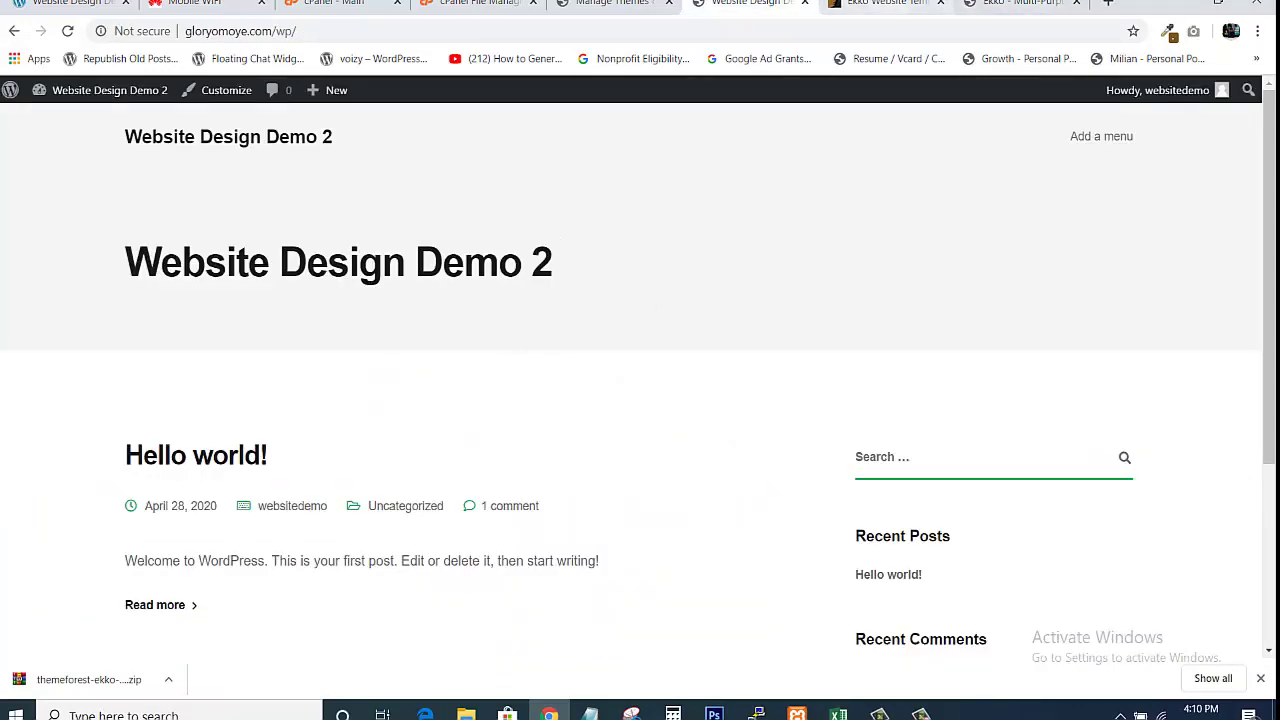
pyautogui.click(1008, 8)
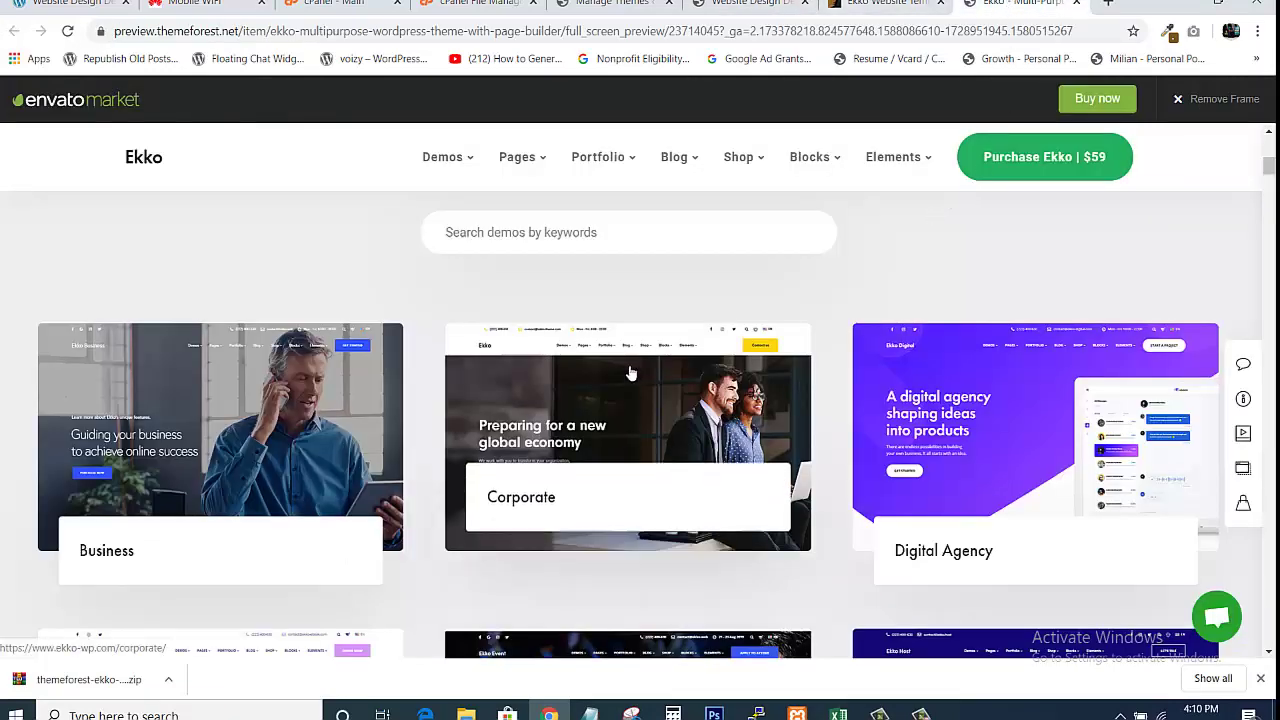
pyautogui.rightClick(514, 431)
pyautogui.click(578, 437)
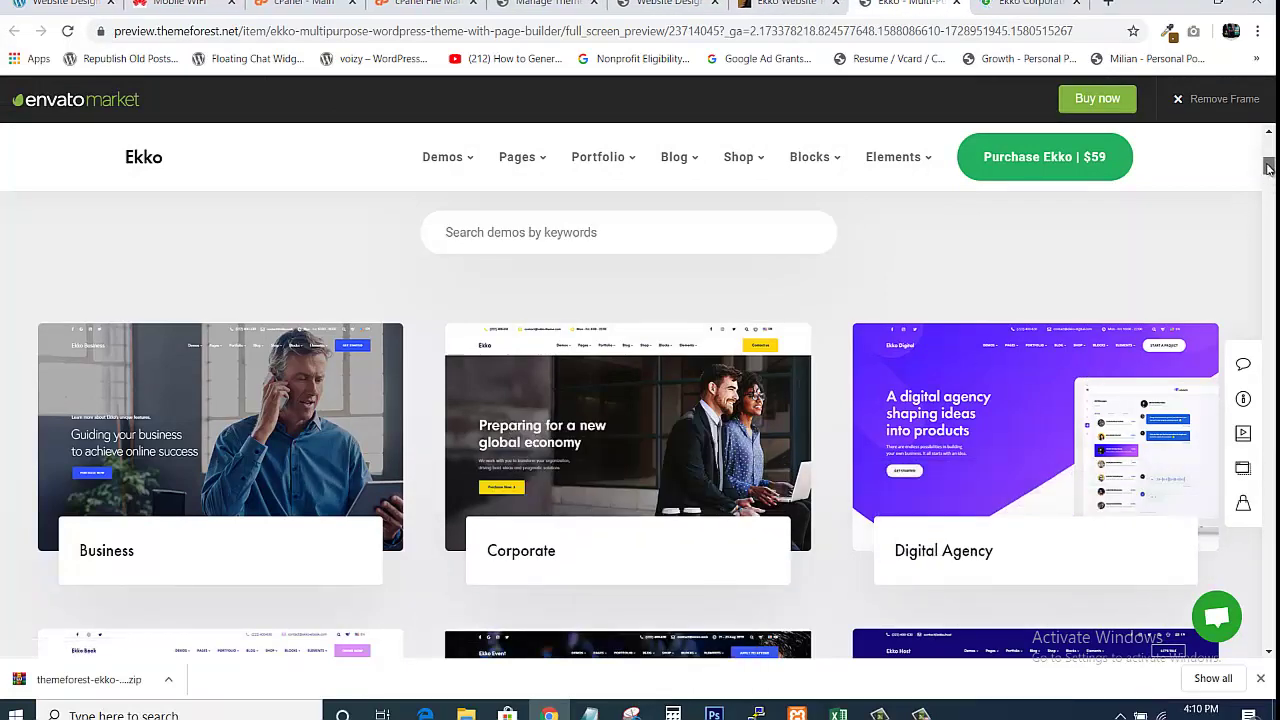
pyautogui.moveTo(1268, 168); pyautogui.dragTo(1268, 170)
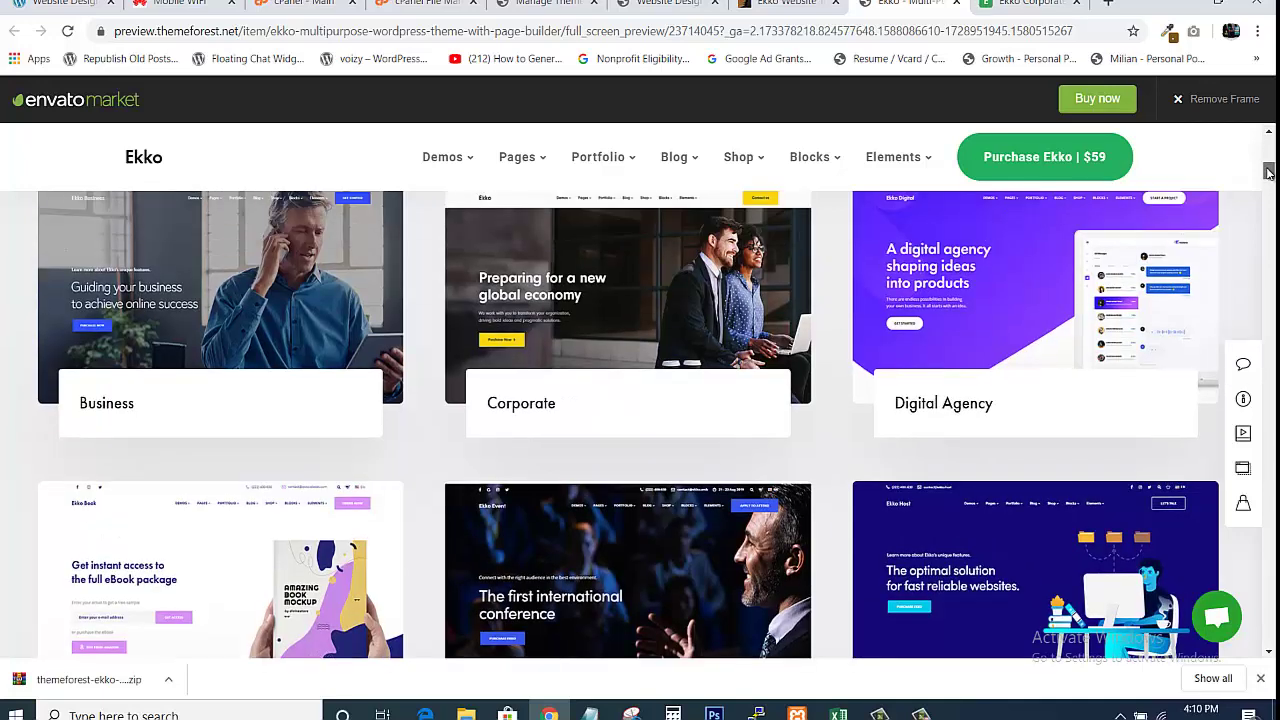
pyautogui.rightClick(233, 250)
pyautogui.click(285, 264)
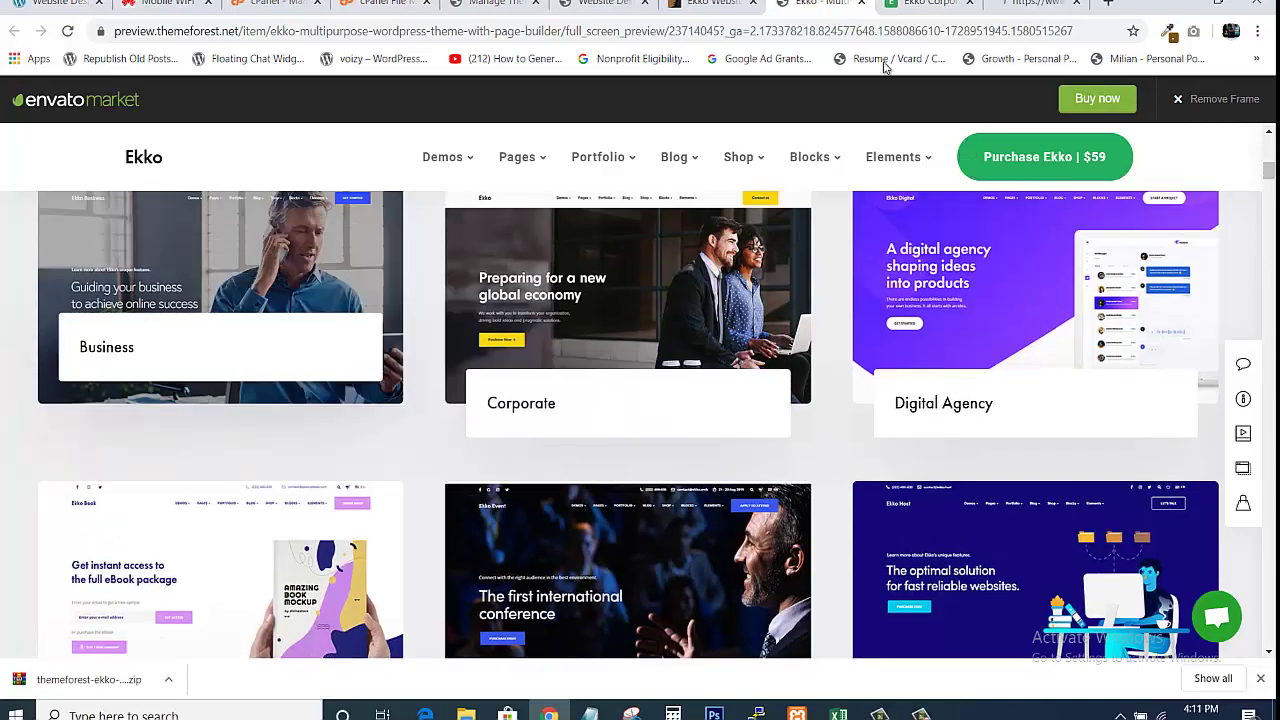
# Scroll through the Corporate demo and compare it with the WordPress site and Business demo
pyautogui.click(922, 14)
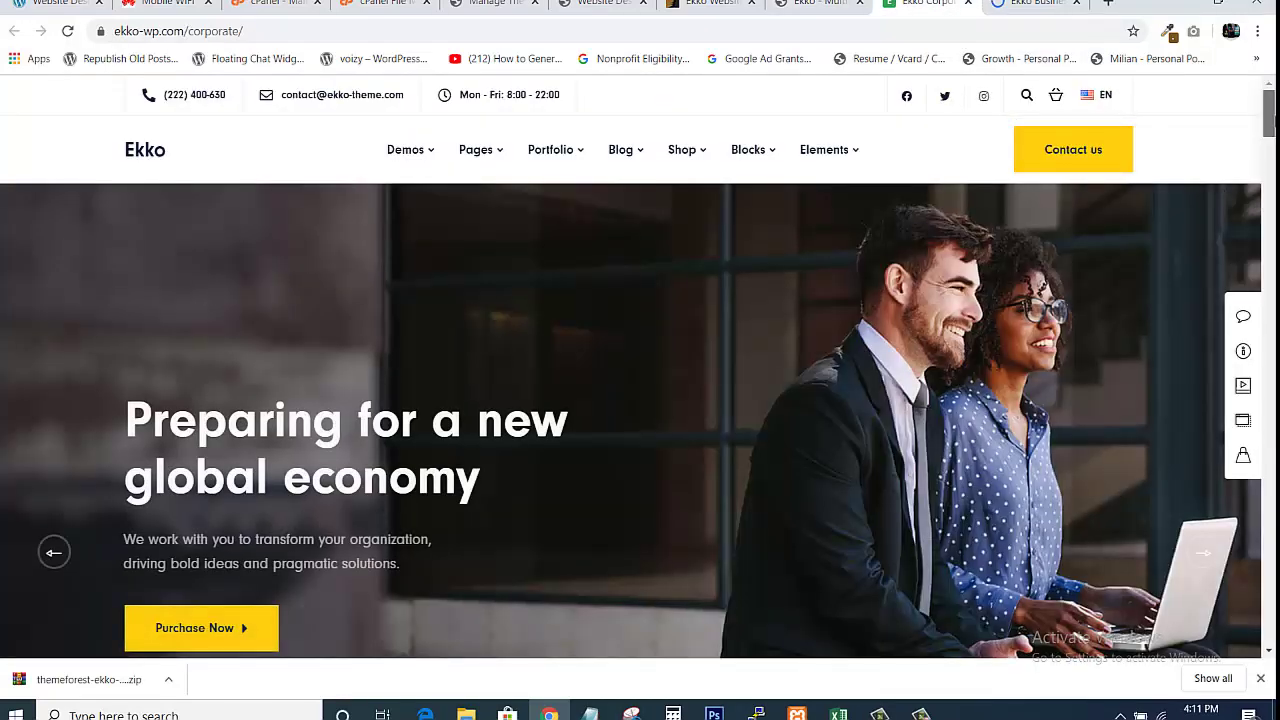
pyautogui.scroll(-5, 1264, 178)
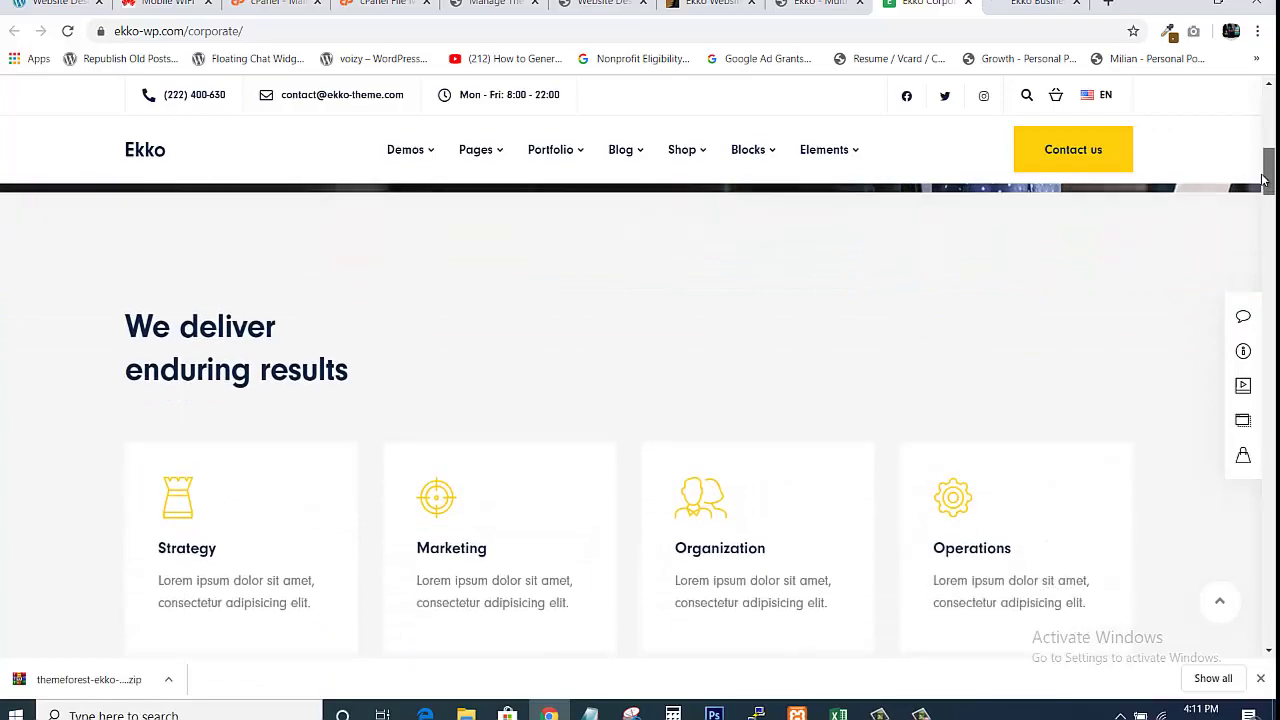
pyautogui.scroll(-8, 1264, 178)
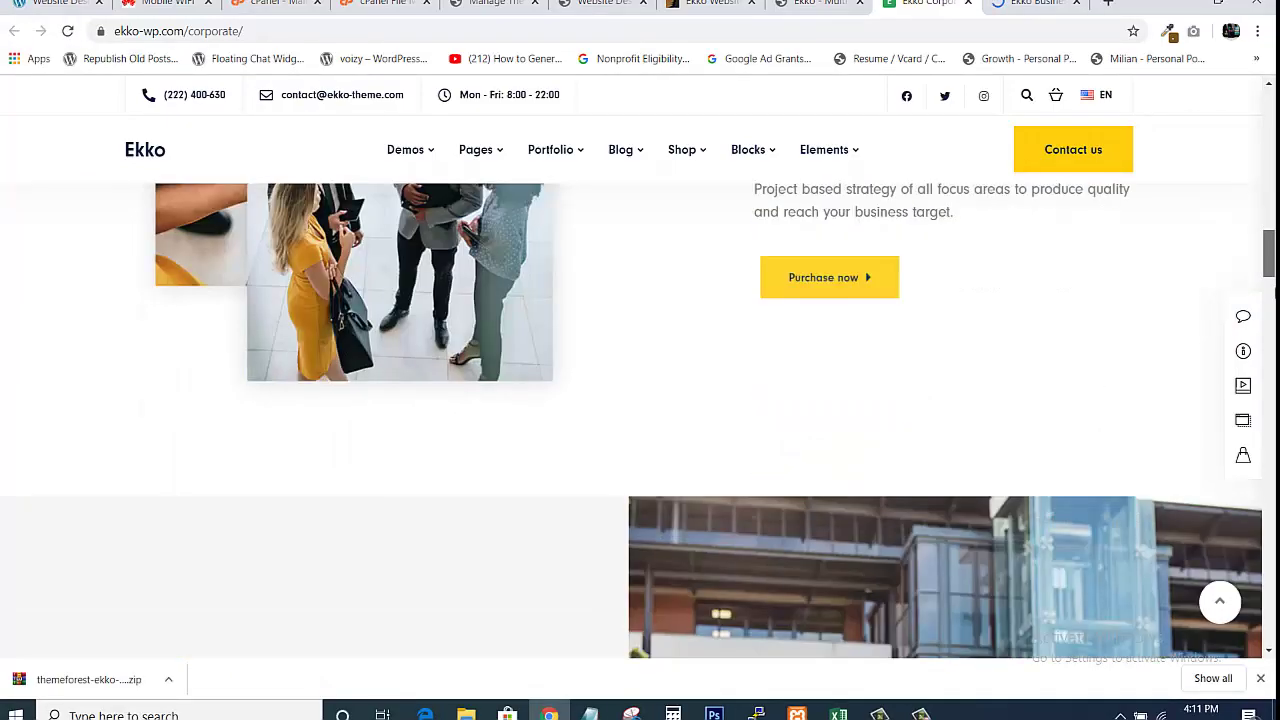
pyautogui.scroll(-15, 640, 420)
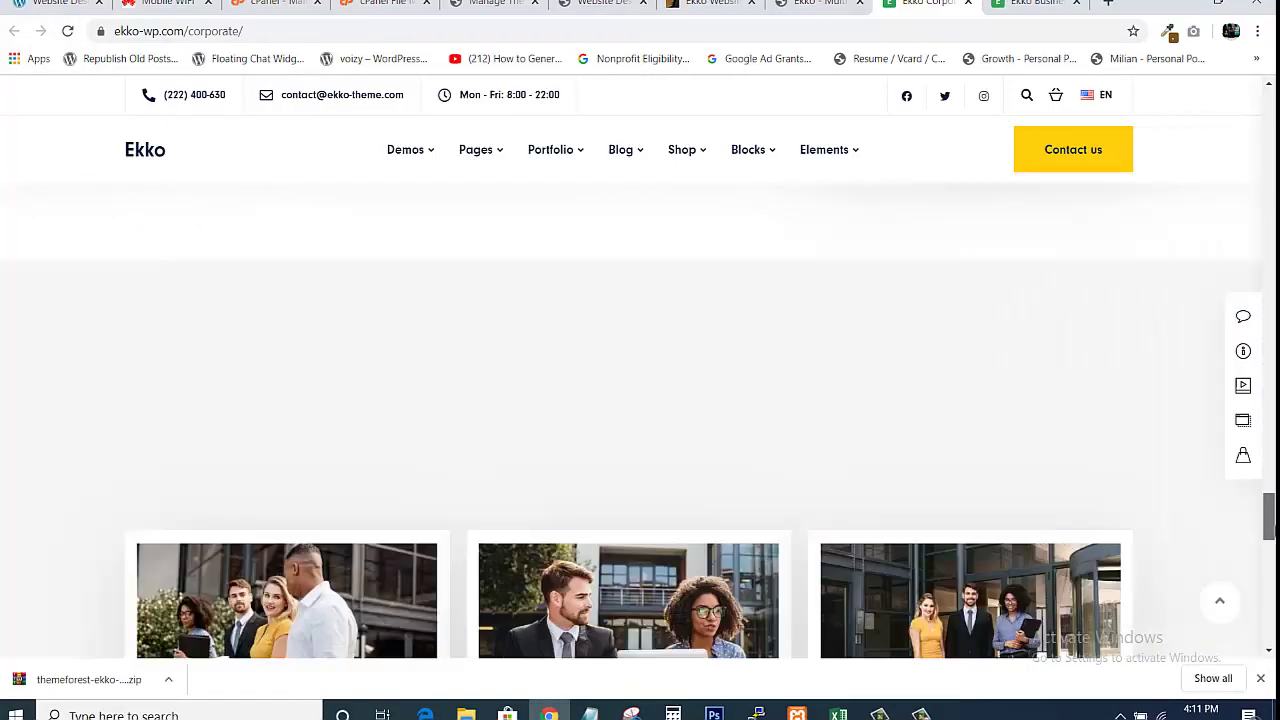
pyautogui.scroll(15, 640, 420)
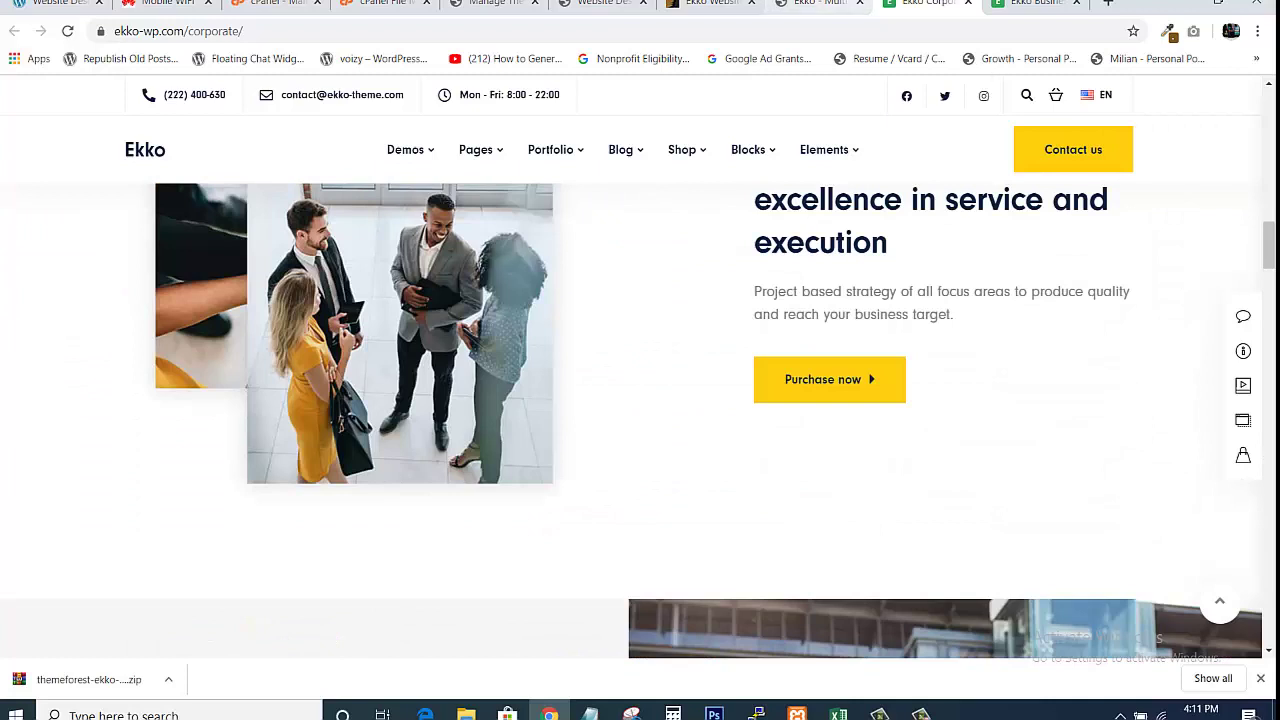
pyautogui.click(820, 3)
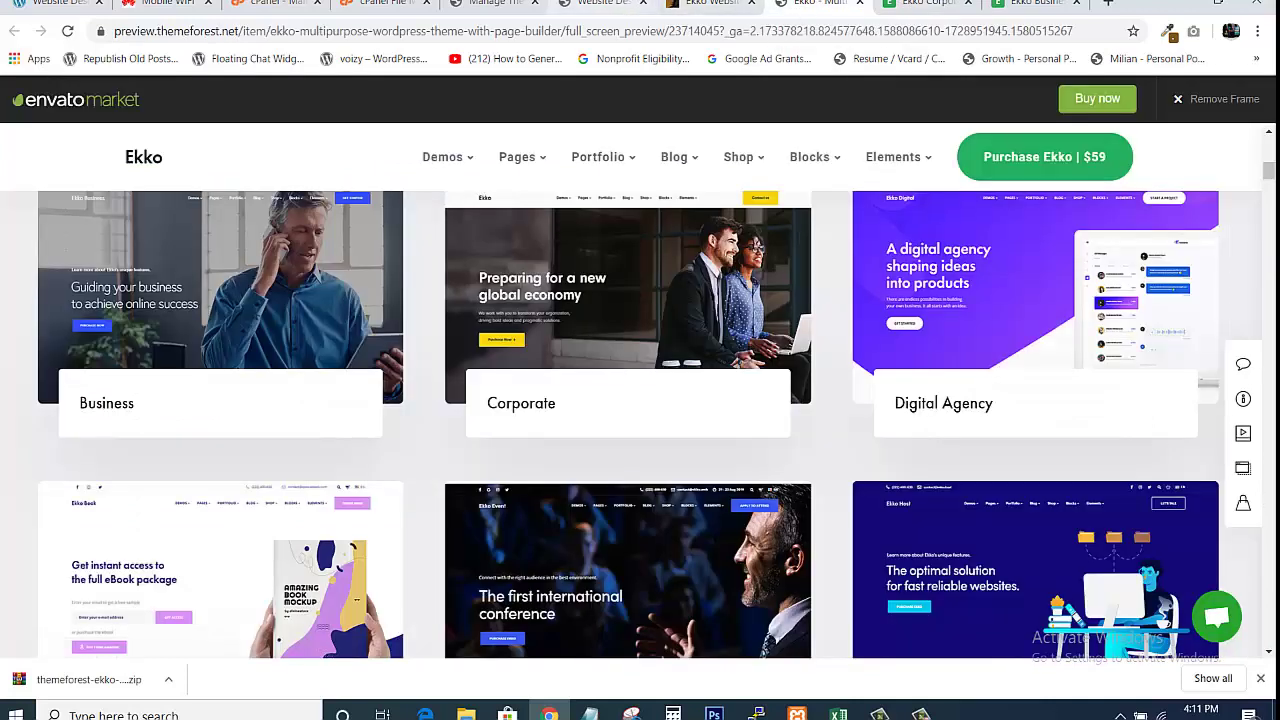
pyautogui.click(612, 5)
pyautogui.moveTo(1272, 143)
pyautogui.mouseDown()
pyautogui.moveTo(1272, 326)
pyautogui.moveTo(1273, 141)
pyautogui.mouseUp()
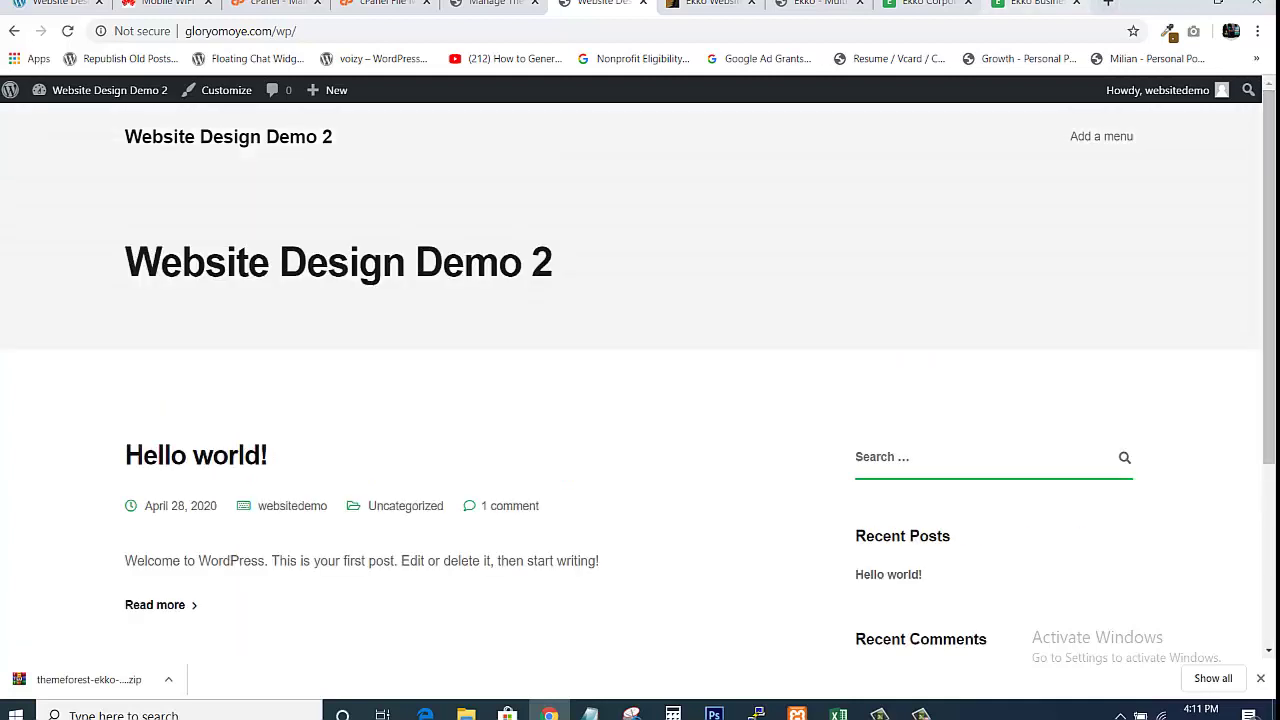
pyautogui.click(1035, 3)
pyautogui.click(925, 4)
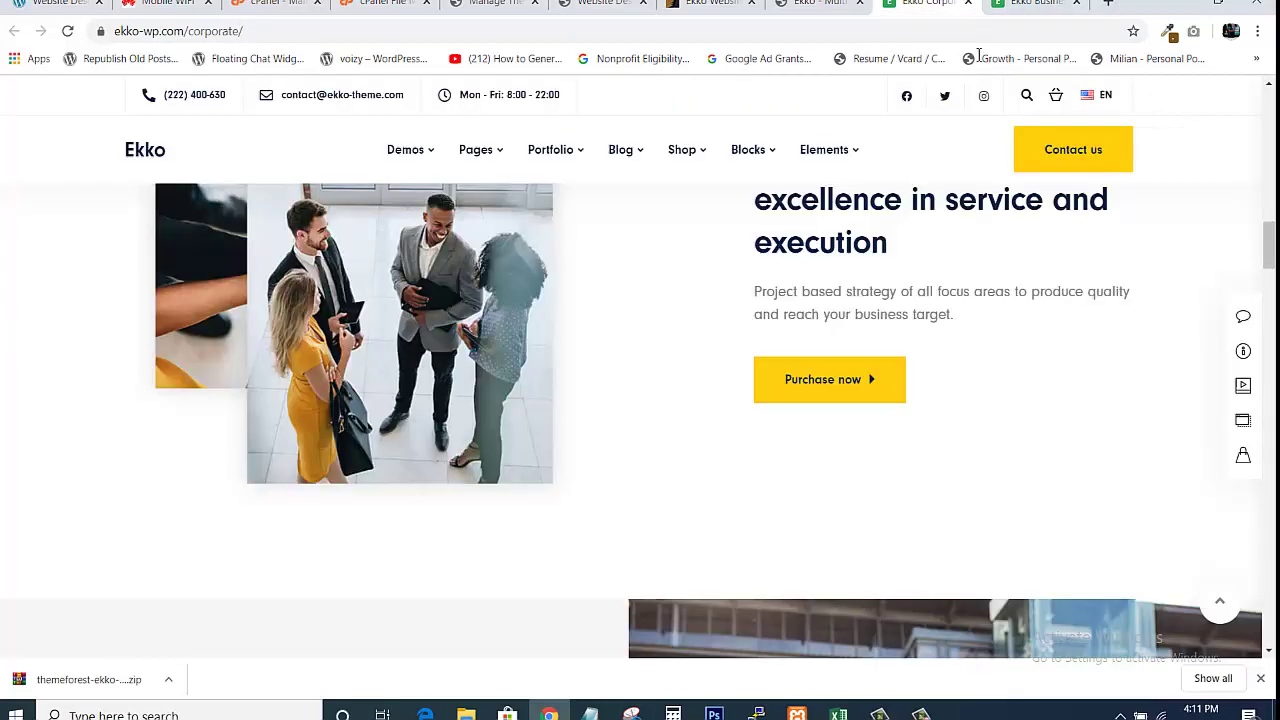
pyautogui.moveTo(1271, 244); pyautogui.dragTo(1270, 112)
# Keep comparing the Business and Corporate demos against the site, ending on the Website Design Demo 2 homepage
pyautogui.click(1038, 4)
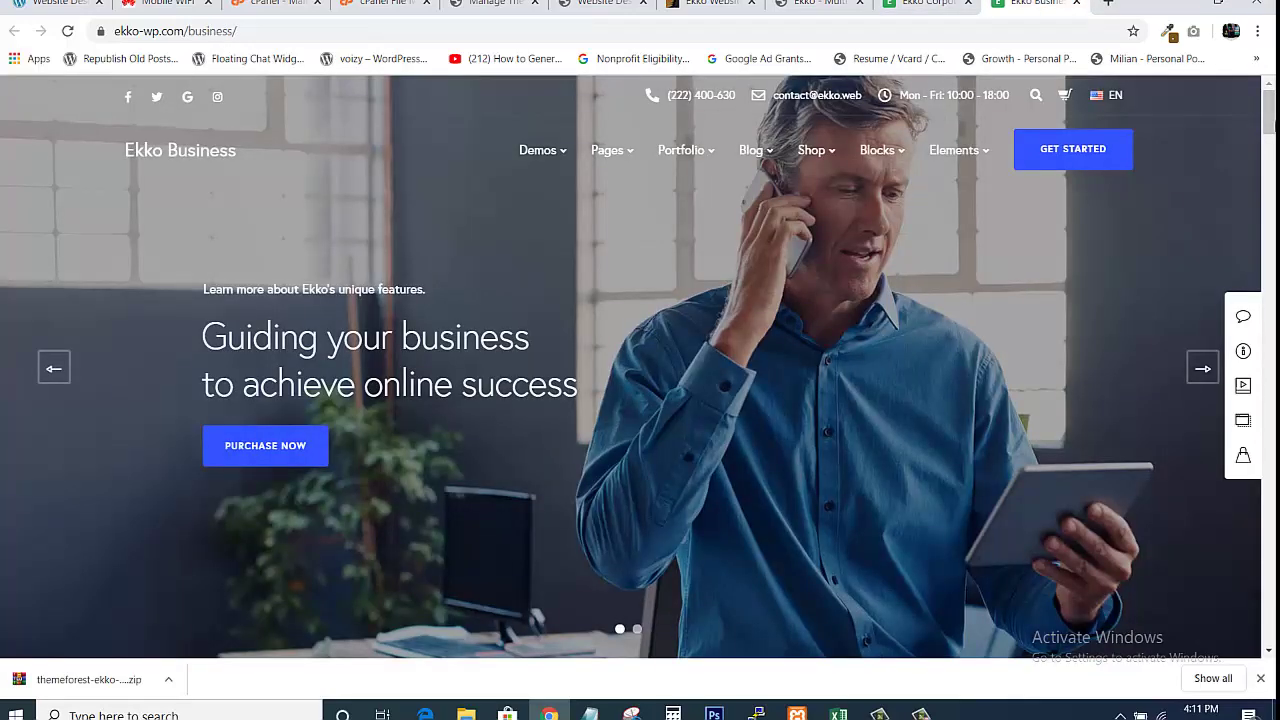
pyautogui.moveTo(1270, 112); pyautogui.dragTo(1270, 612)
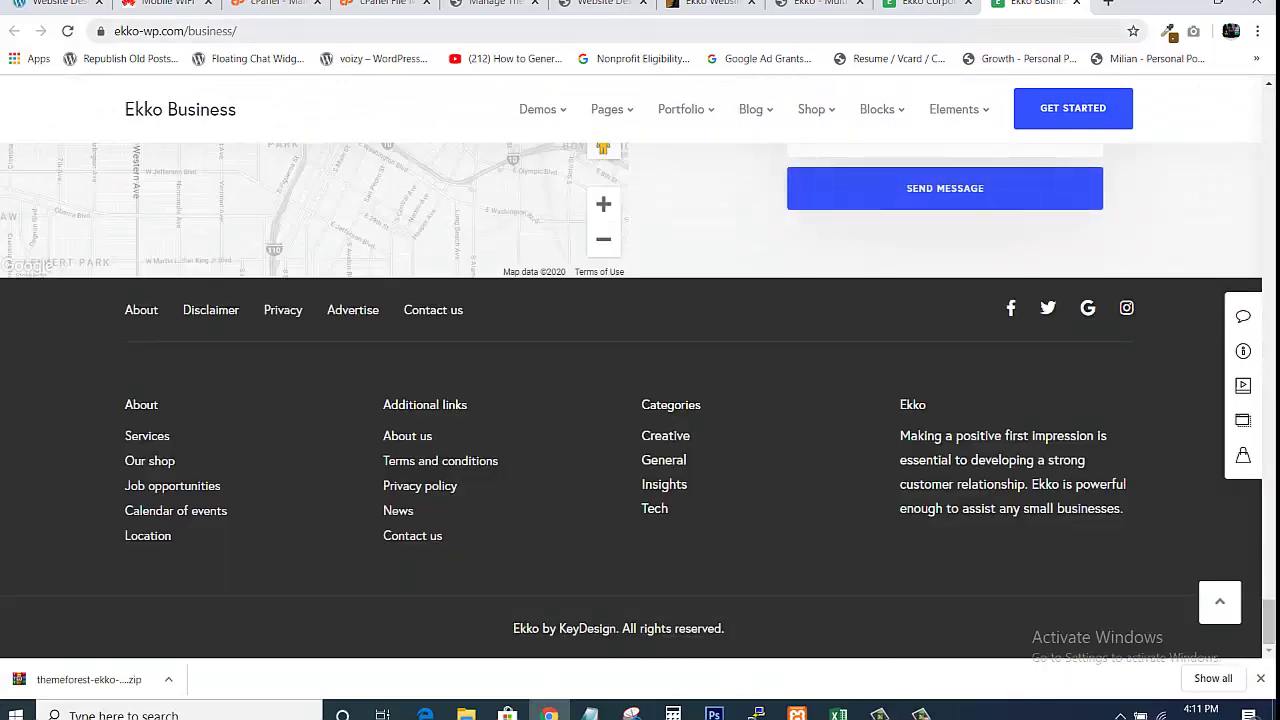
pyautogui.click(824, 5)
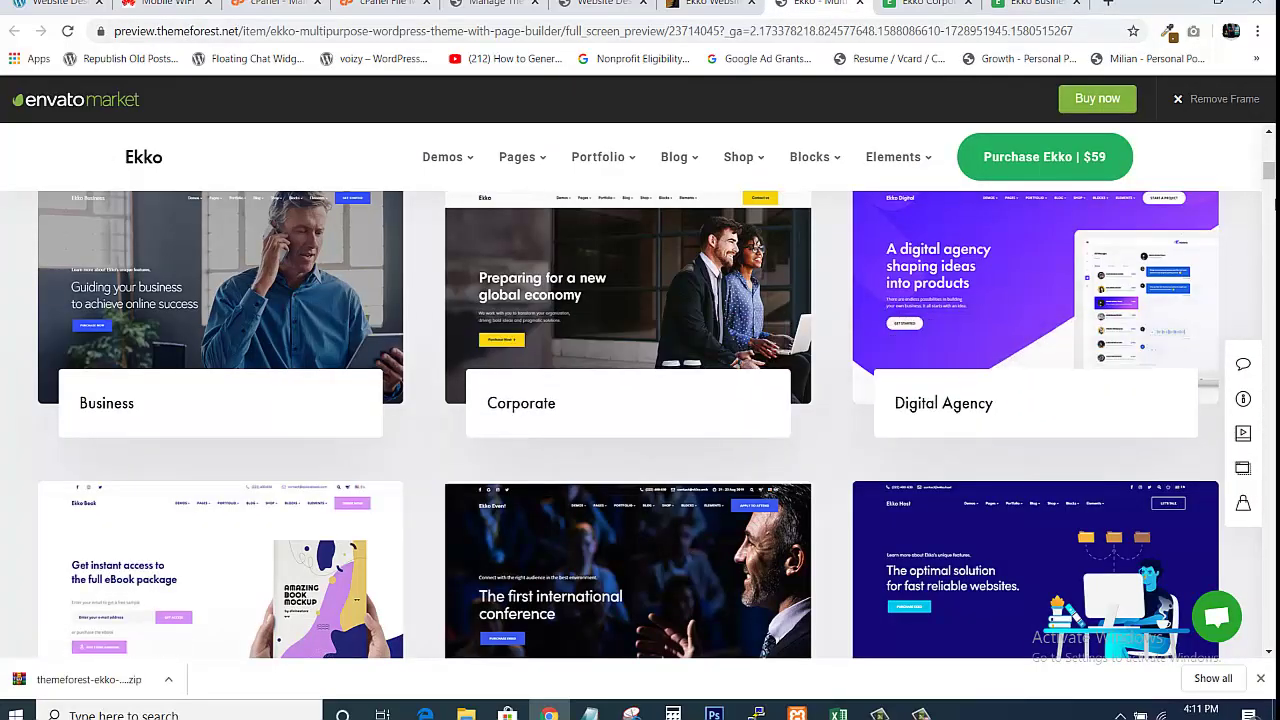
pyautogui.moveTo(1270, 179); pyautogui.dragTo(1270, 152)
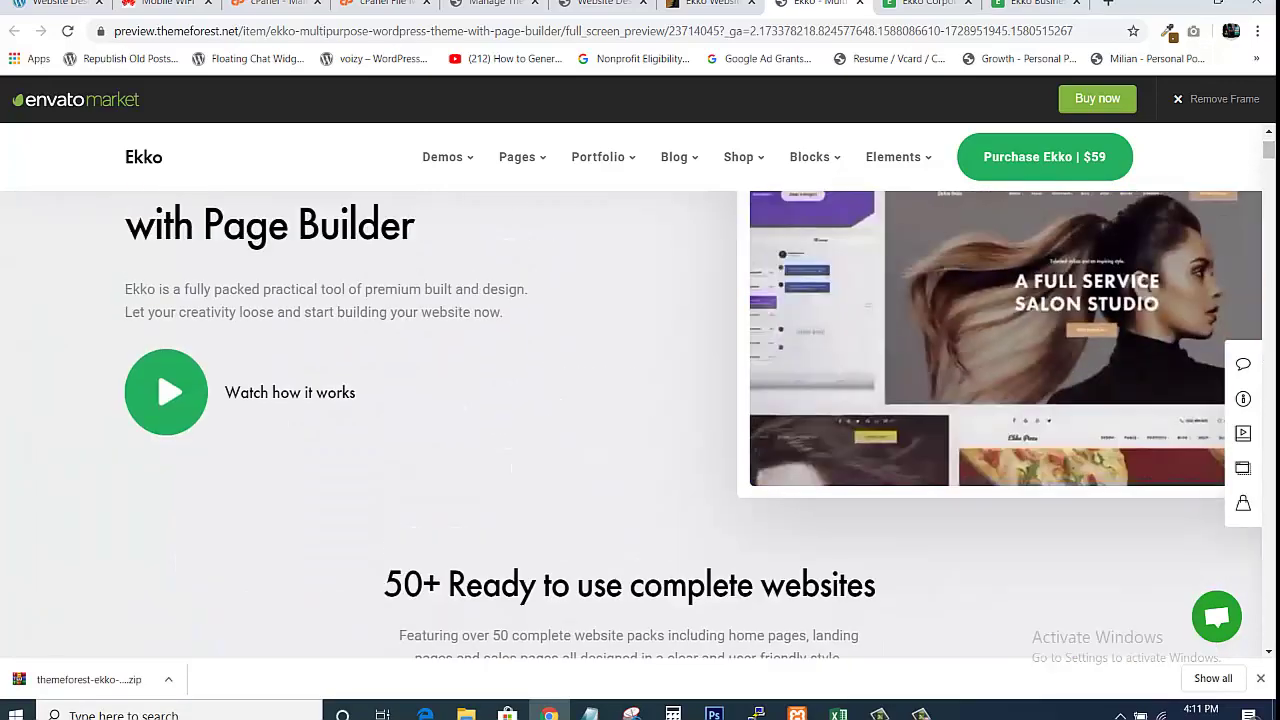
pyautogui.click(925, 4)
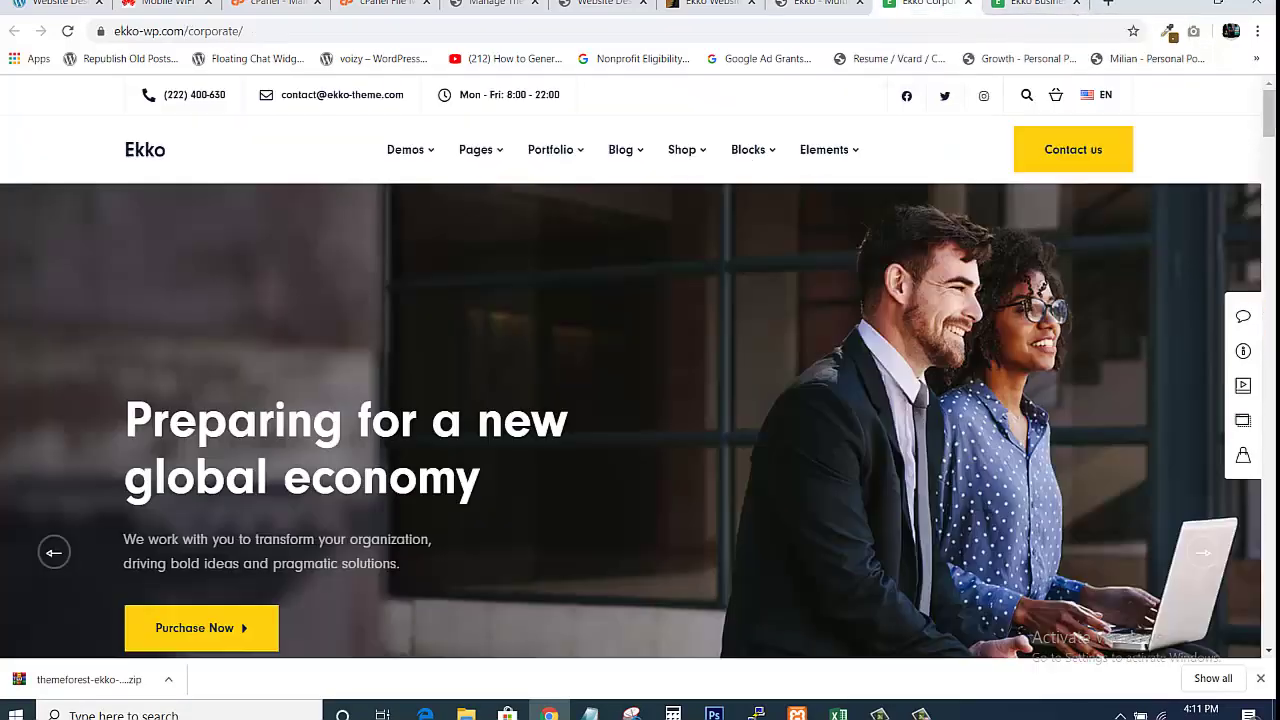
pyautogui.moveTo(1270, 128)
pyautogui.mouseDown()
pyautogui.moveTo(1268, 486)
pyautogui.moveTo(1268, 140)
pyautogui.mouseUp()
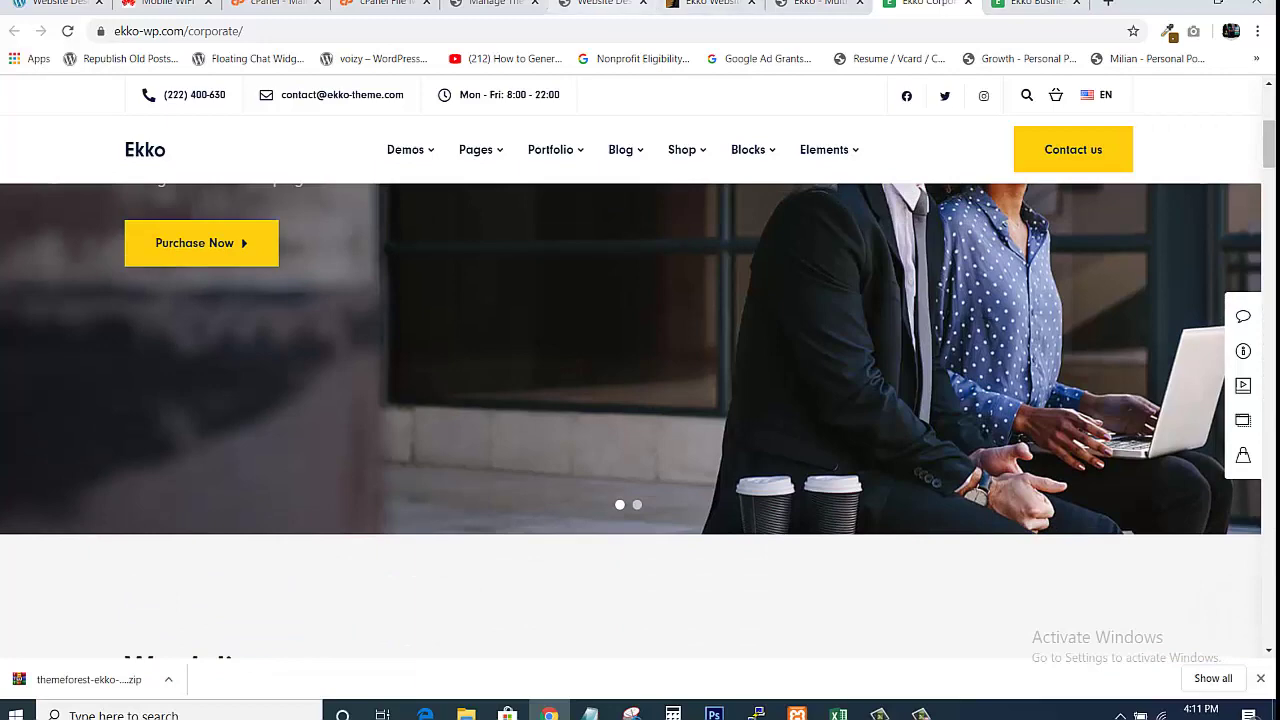
pyautogui.click(603, 5)
pyautogui.moveTo(1270, 281); pyautogui.dragTo(1268, 250)
pyautogui.click(926, 4)
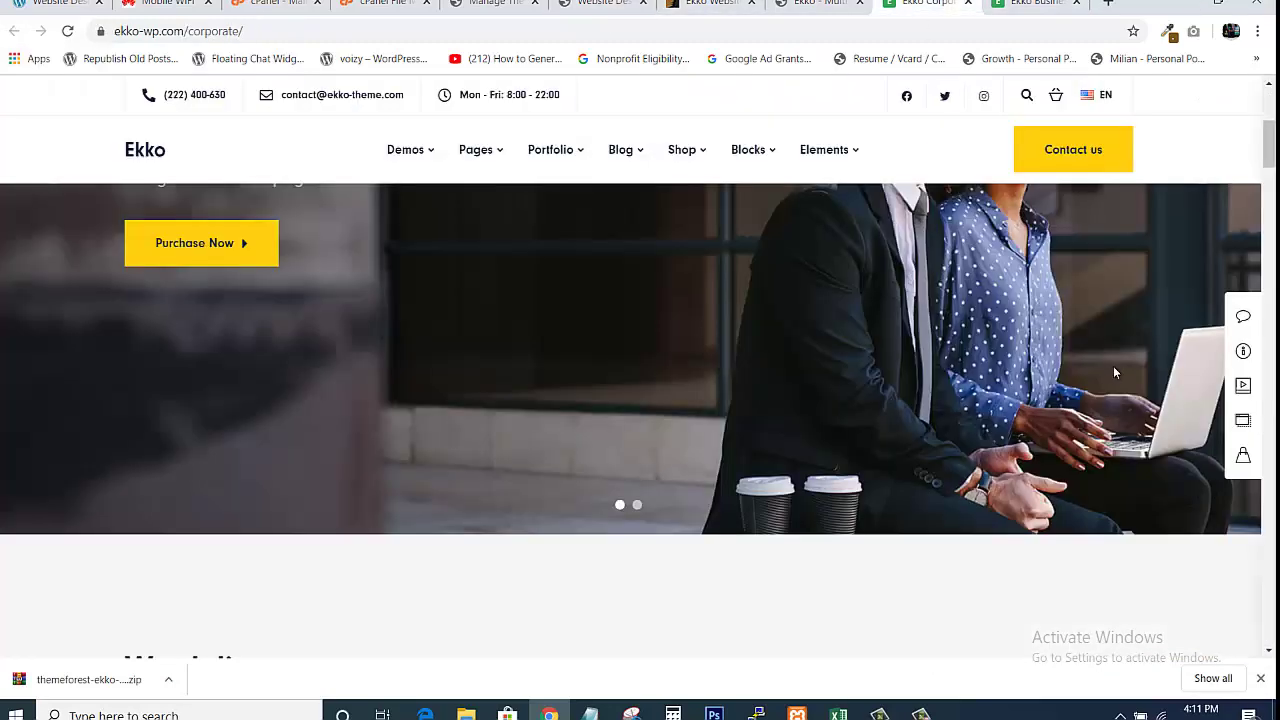
pyautogui.moveTo(1274, 146); pyautogui.dragTo(1136, 110)
pyautogui.click(1035, 4)
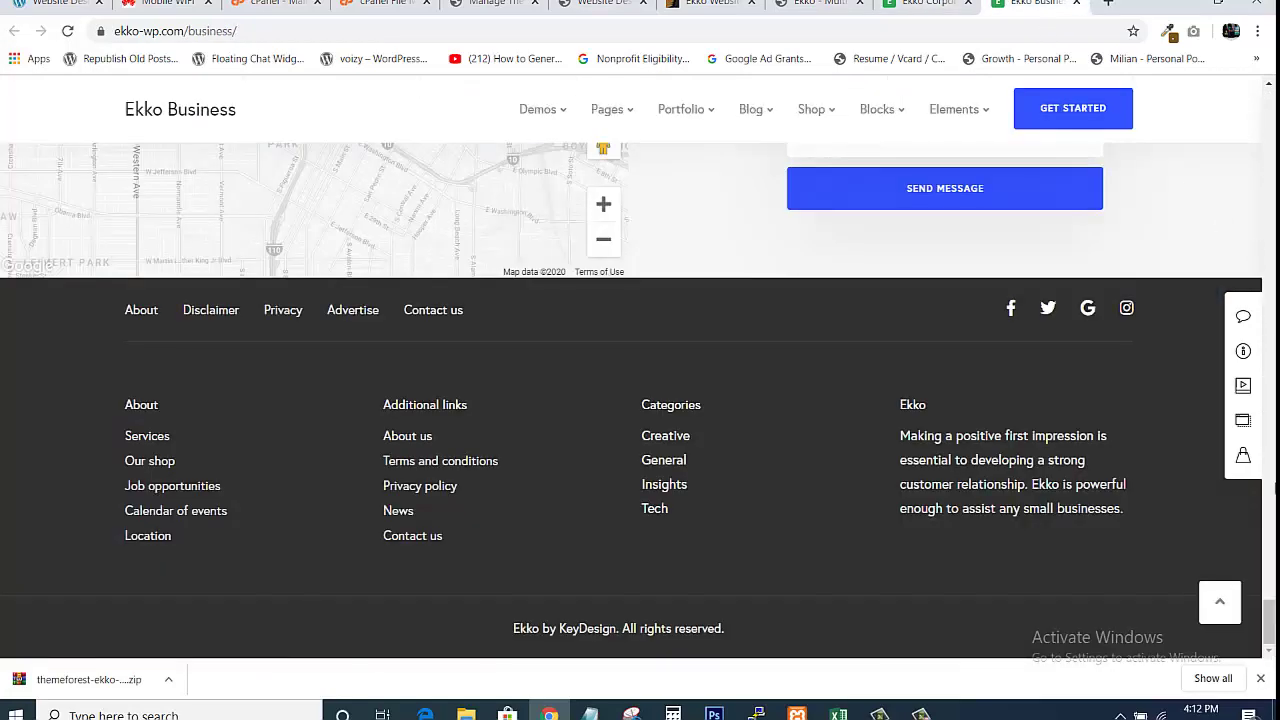
pyautogui.moveTo(1270, 610); pyautogui.dragTo(1267, 76)
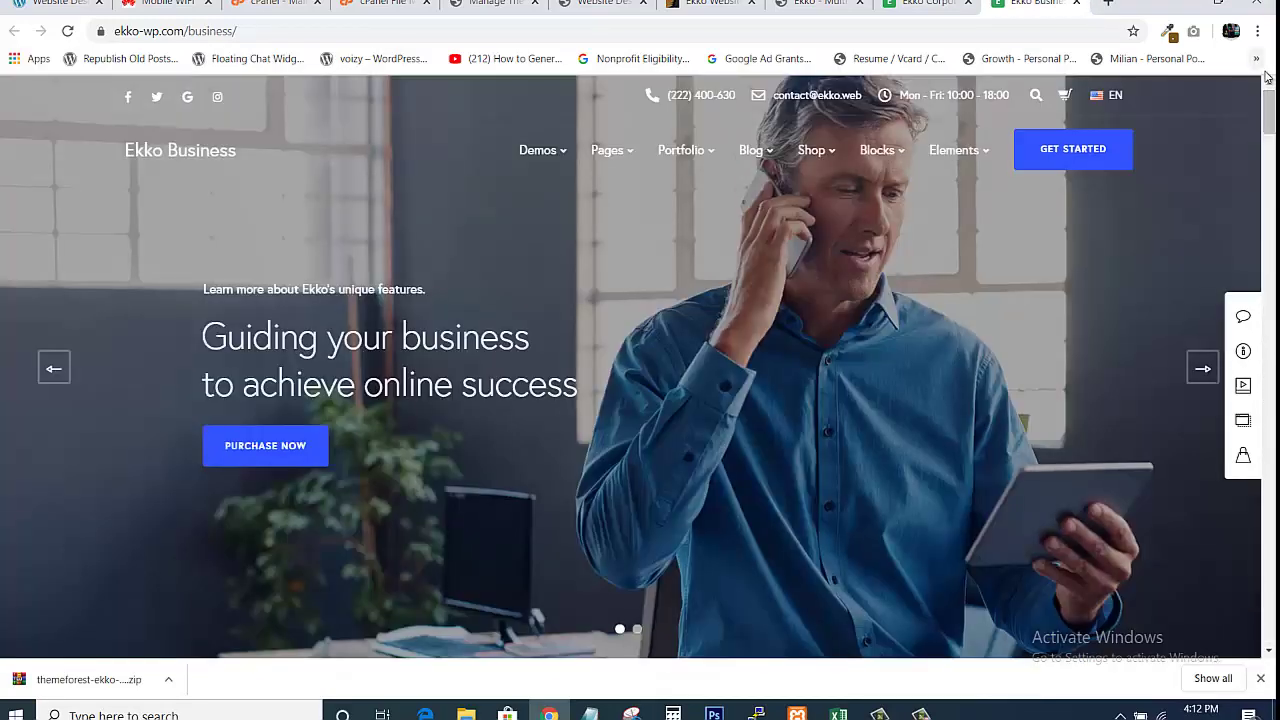
pyautogui.click(605, 4)
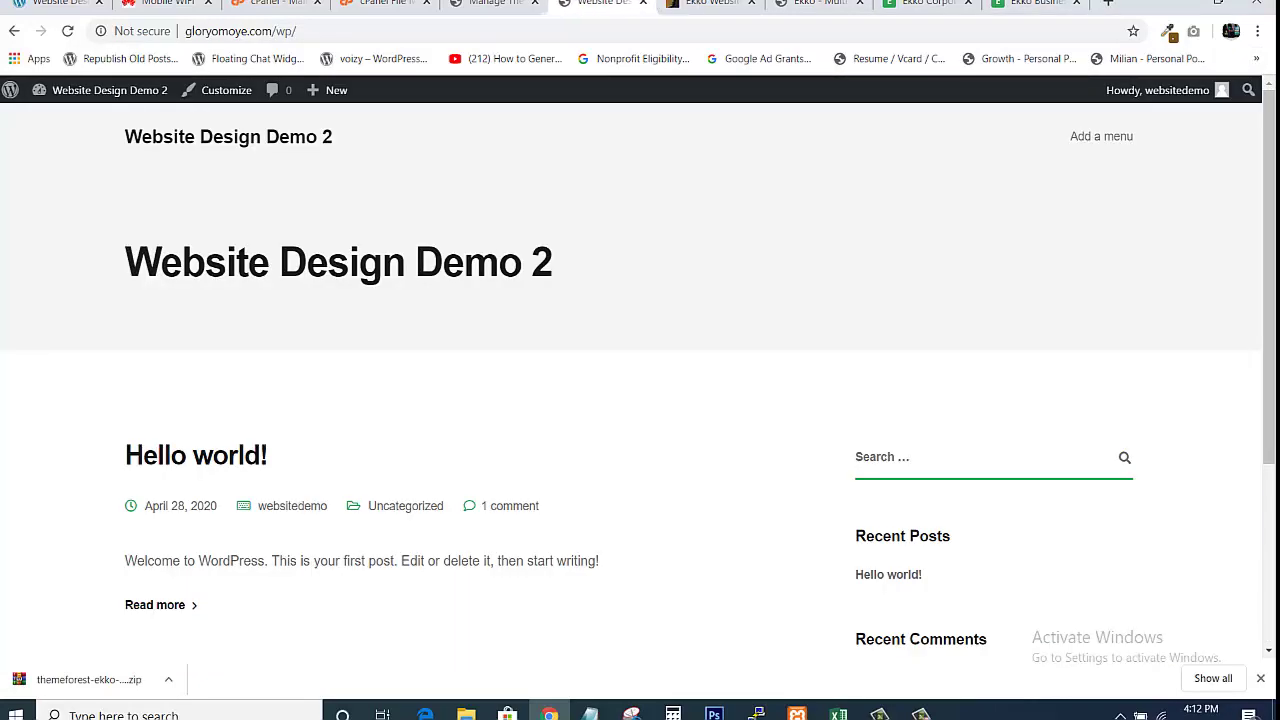
# View the Themes admin page, then compare the Ekko Business and Corporate demos
pyautogui.click(495, 4)
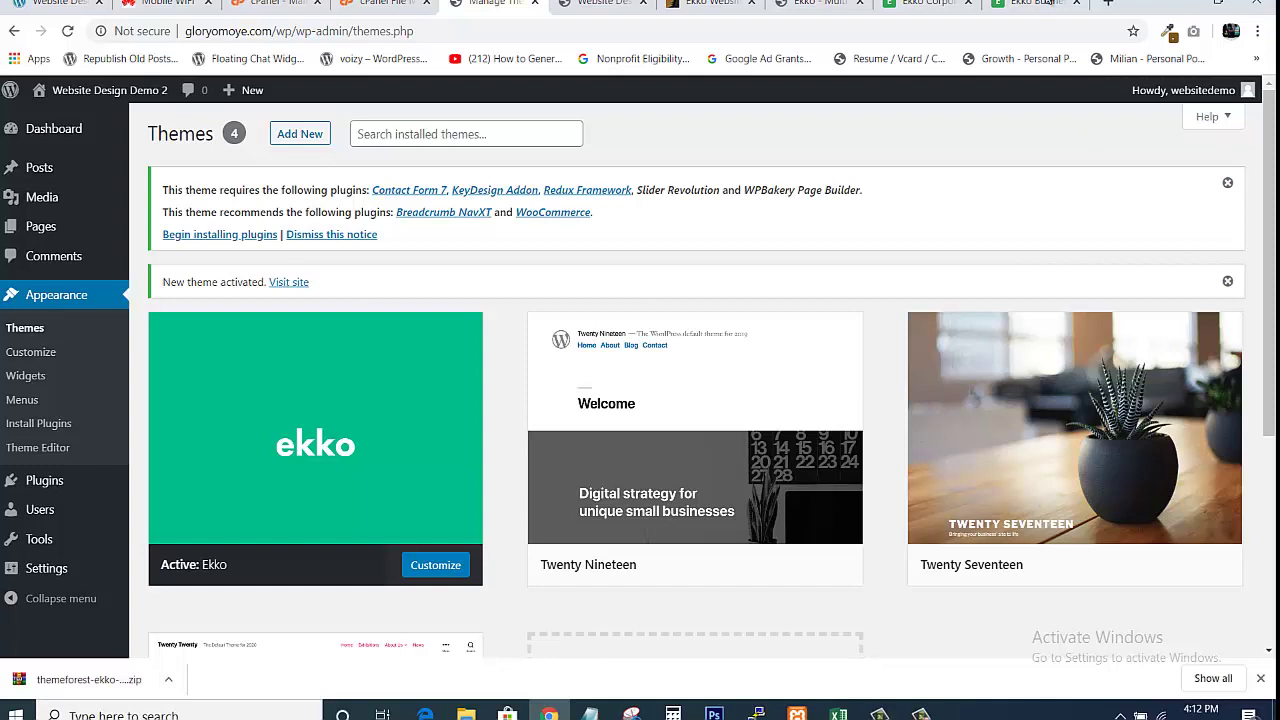
pyautogui.click(1040, 4)
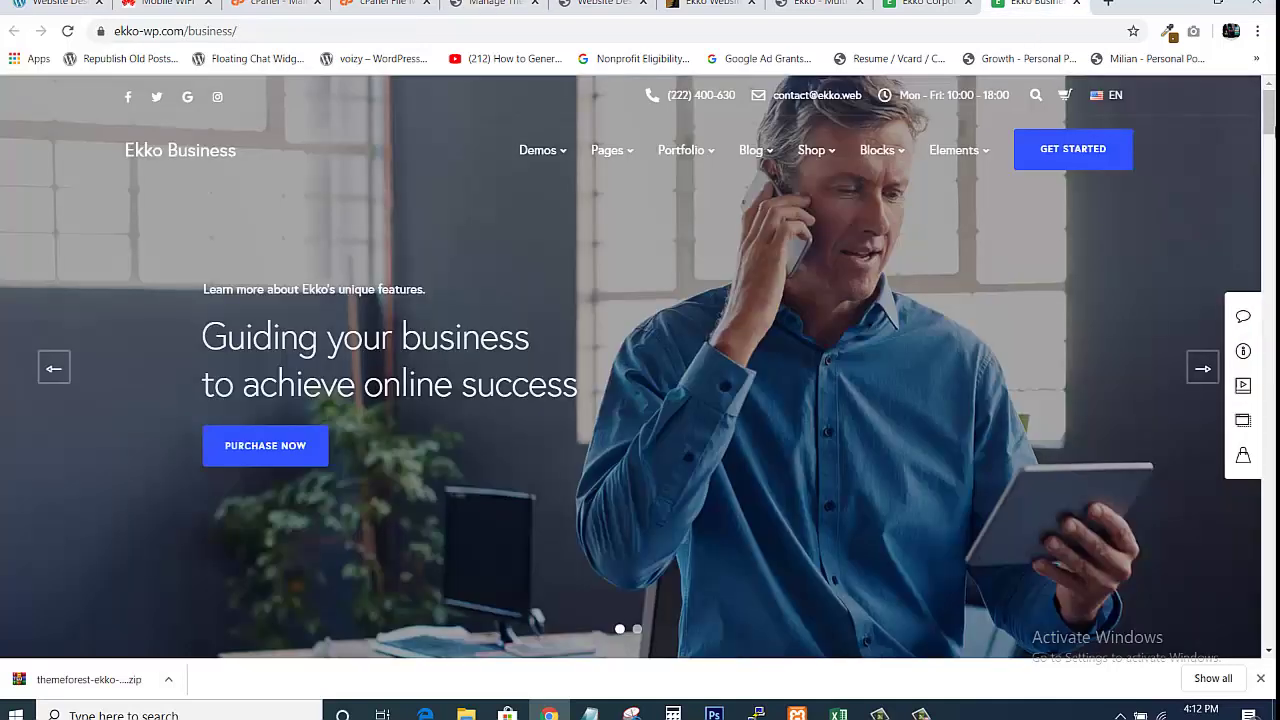
pyautogui.moveTo(1271, 113)
pyautogui.mouseDown()
pyautogui.moveTo(1268, 618)
pyautogui.moveTo(1270, 95)
pyautogui.mouseUp()
pyautogui.click(925, 4)
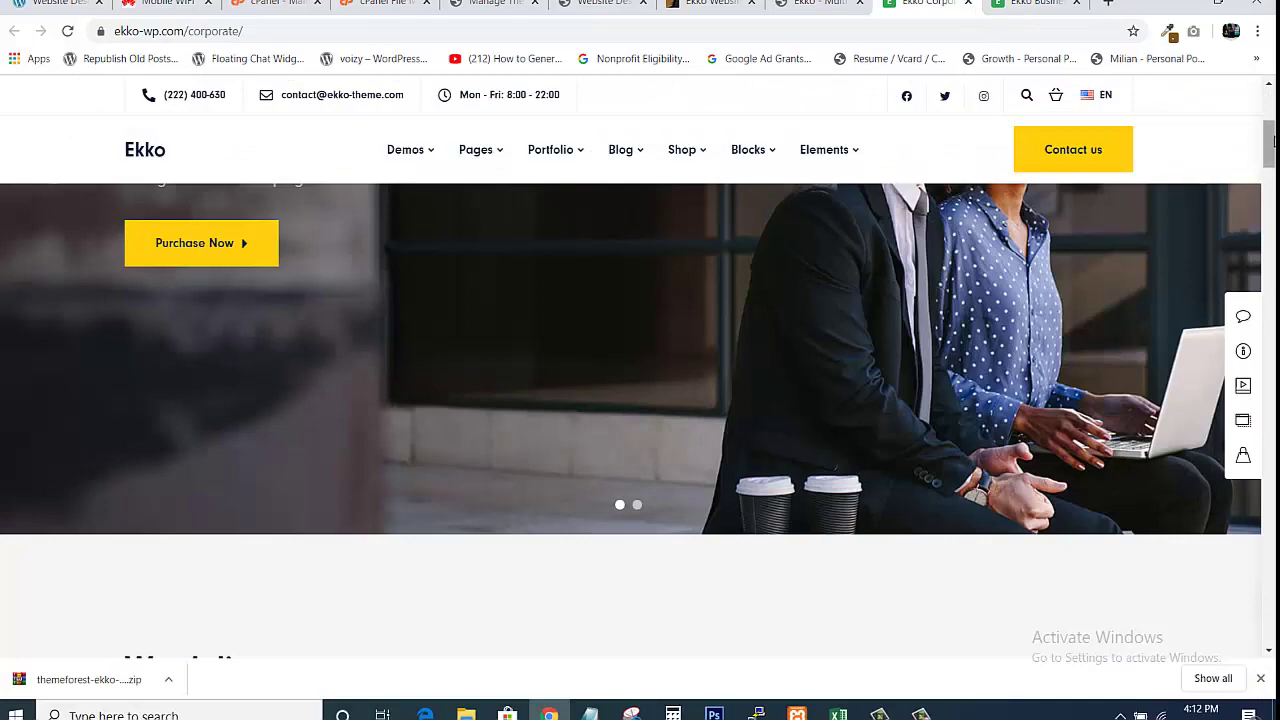
pyautogui.moveTo(1269, 154); pyautogui.dragTo(1270, 100)
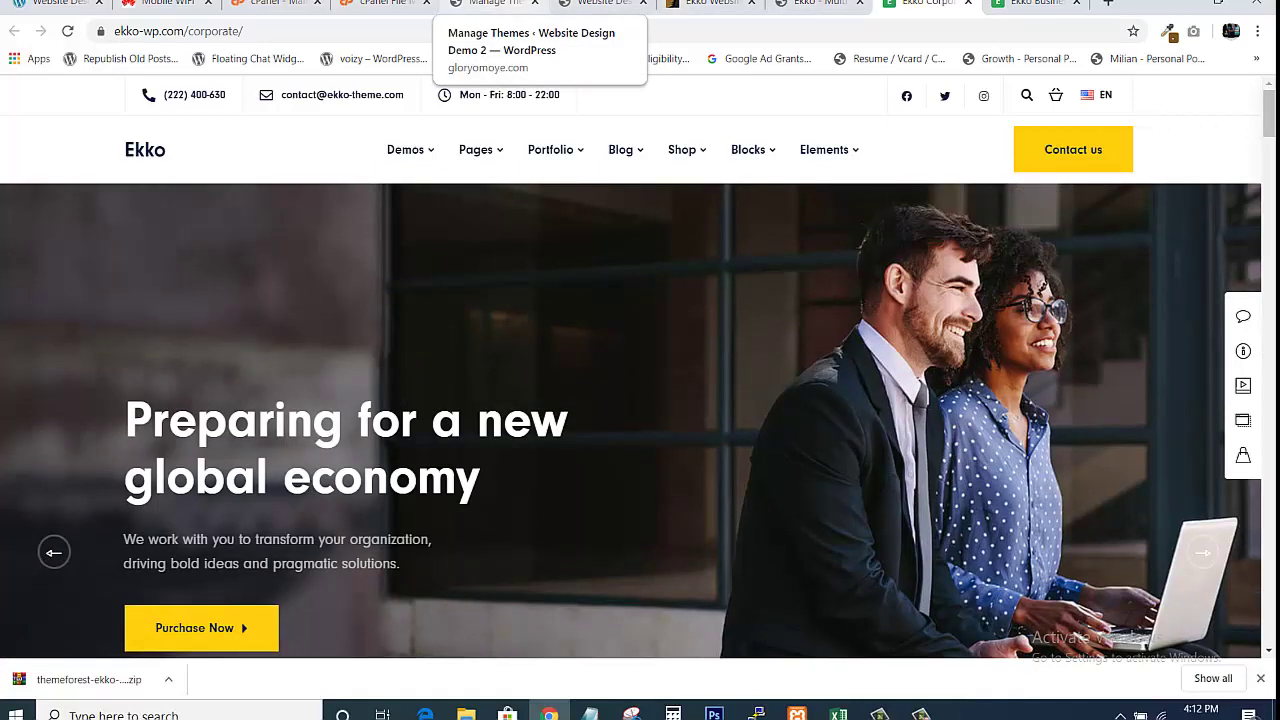
# Glance at the Website Design Demo 2 site and Ekko Corporate demo, then return to Themes admin
pyautogui.click(492, 3)
pyautogui.click(602, 3)
pyautogui.click(492, 3)
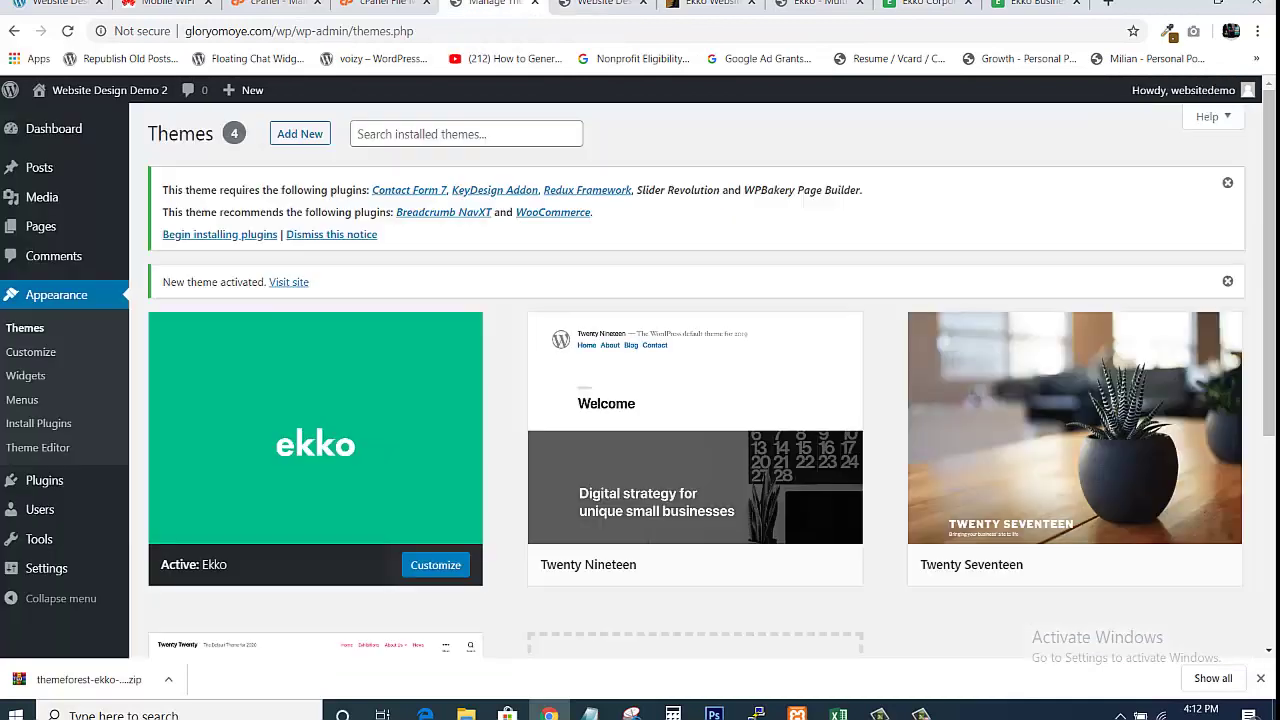
pyautogui.click(580, 3)
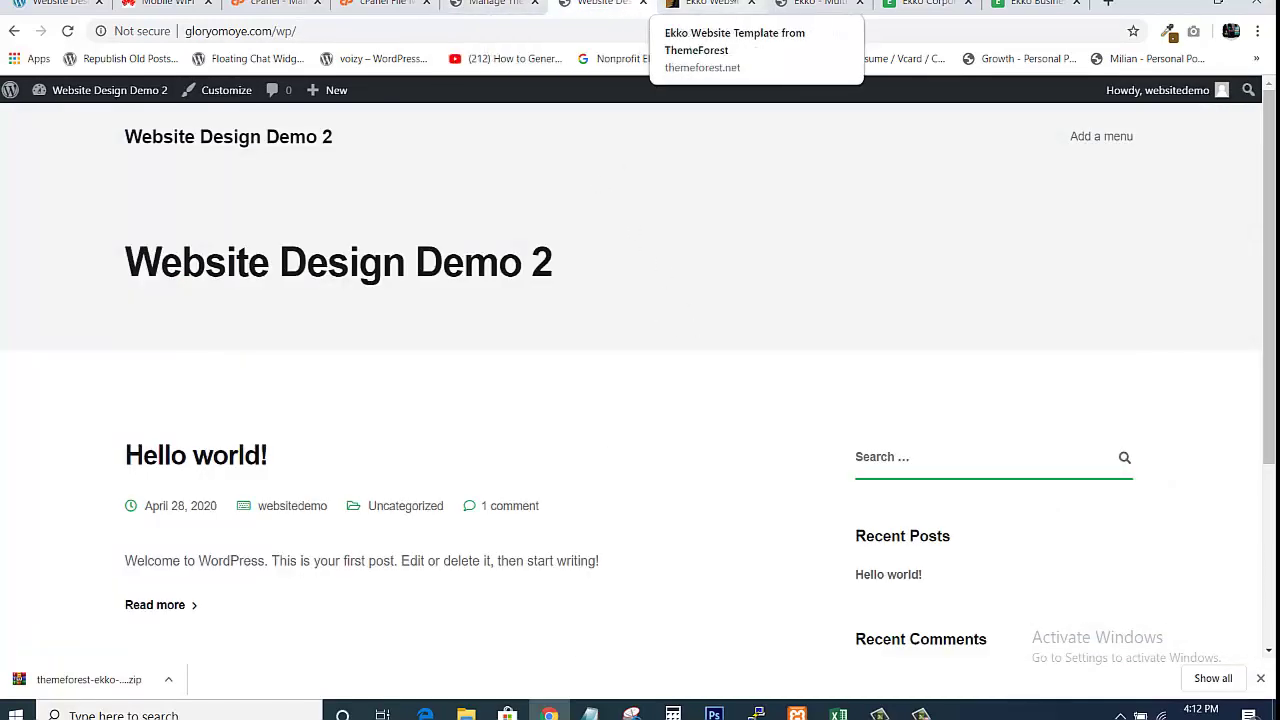
pyautogui.click(922, 3)
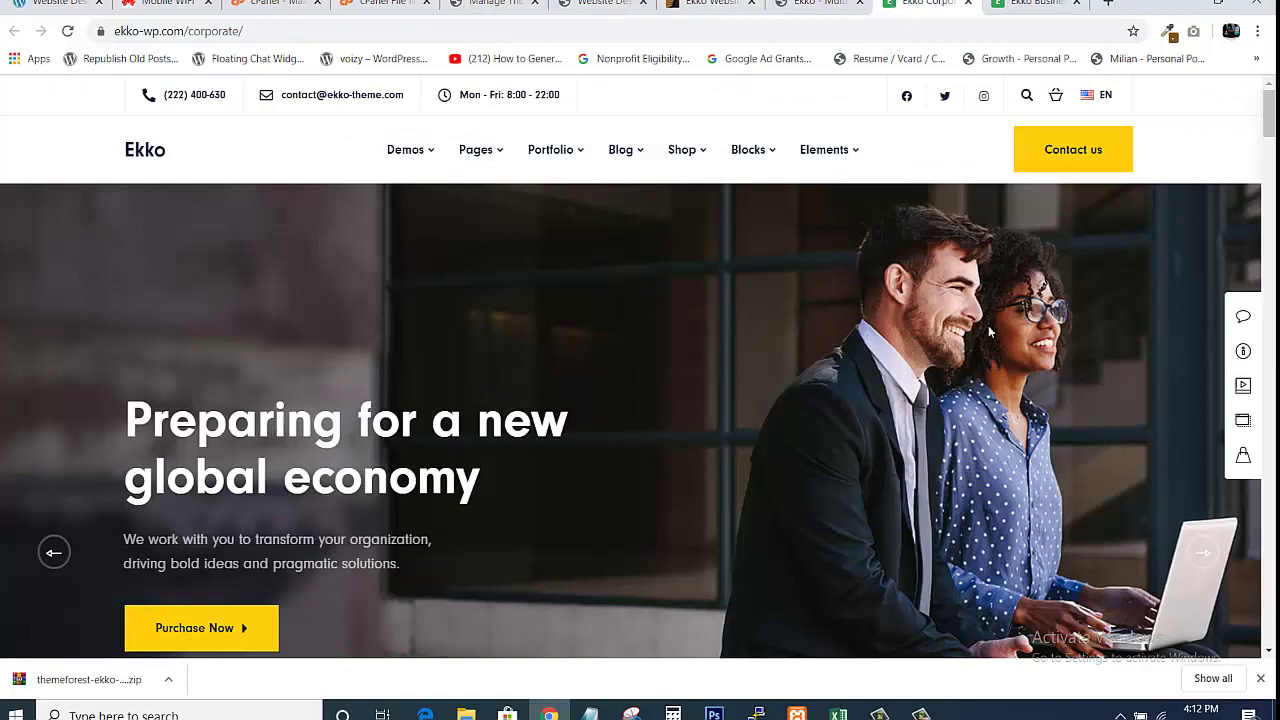
pyautogui.moveTo(1269, 126); pyautogui.dragTo(1173, 163)
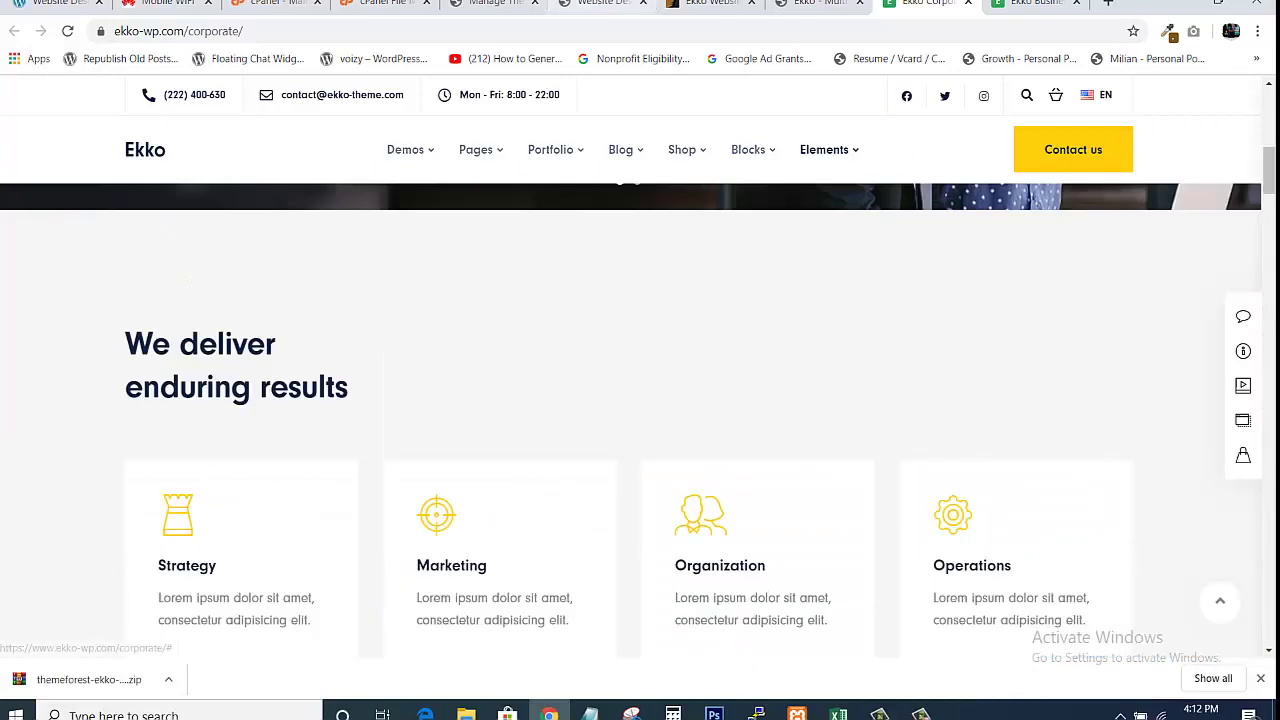
pyautogui.click(490, 4)
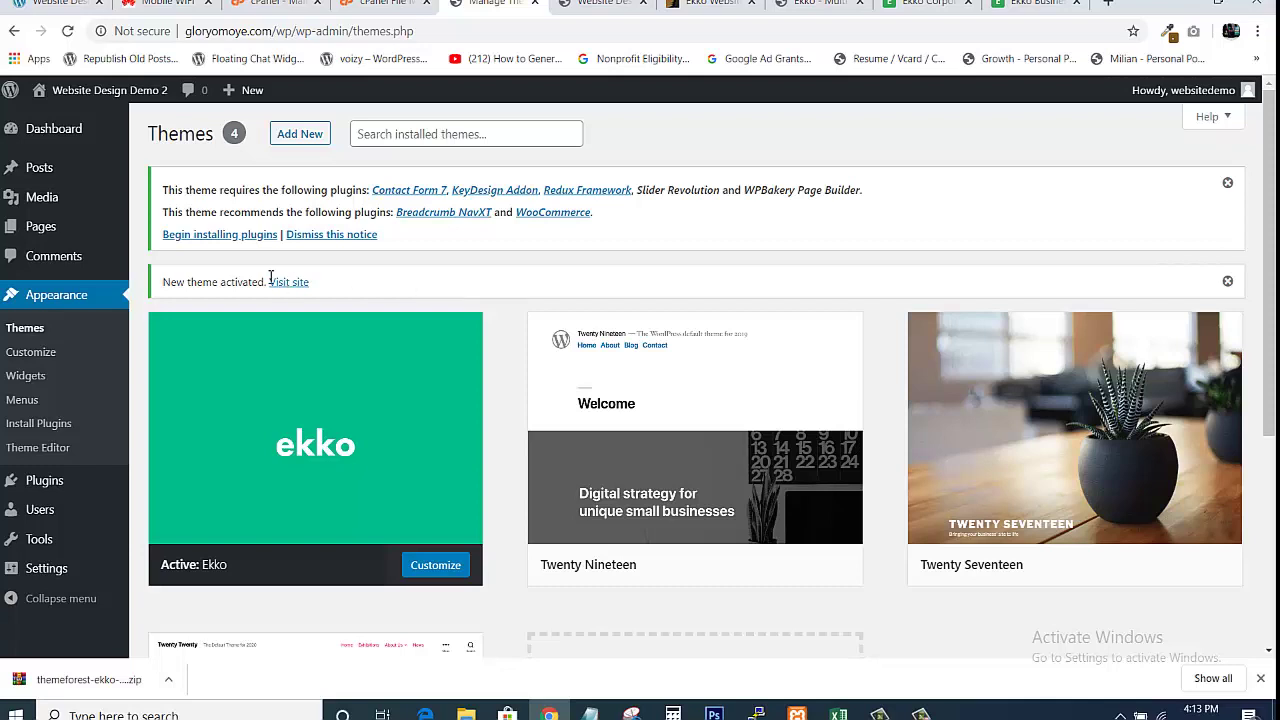
# On the Install Plugins page, select all seven Ekko plugins and apply the bulk Install action
pyautogui.click(38, 424)
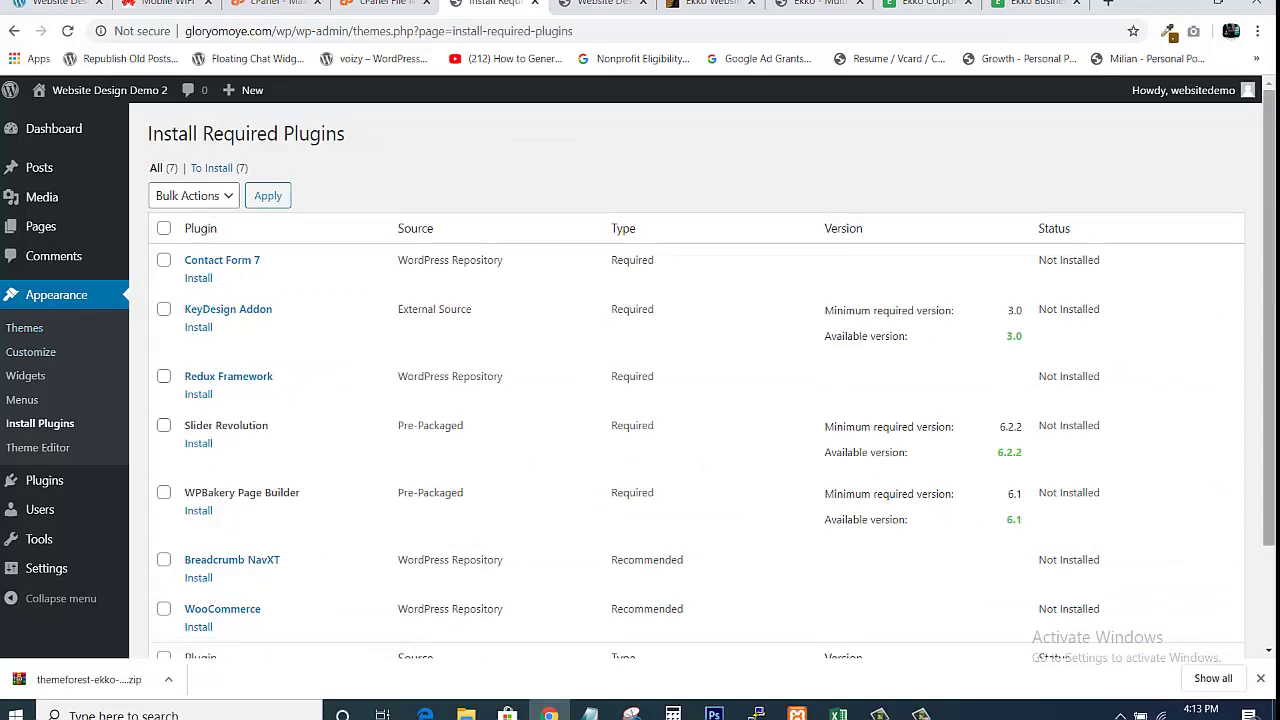
pyautogui.moveTo(1271, 284); pyautogui.dragTo(1260, 223)
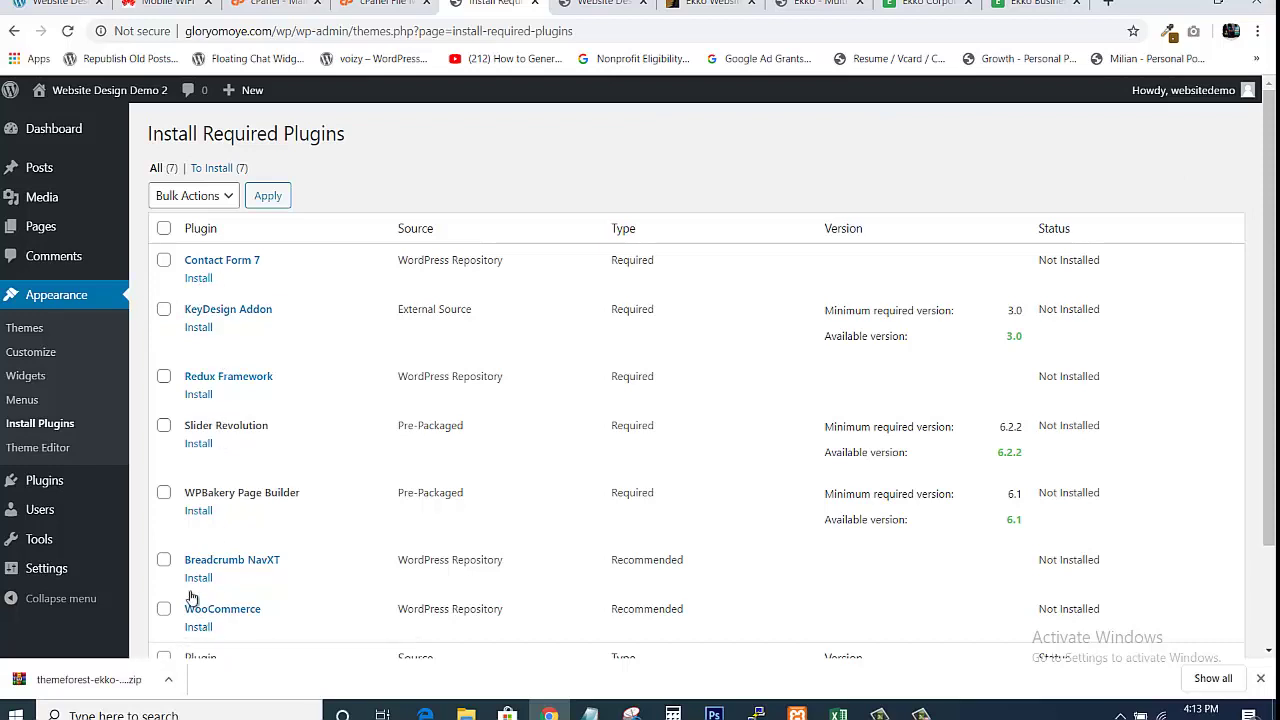
pyautogui.click(163, 230)
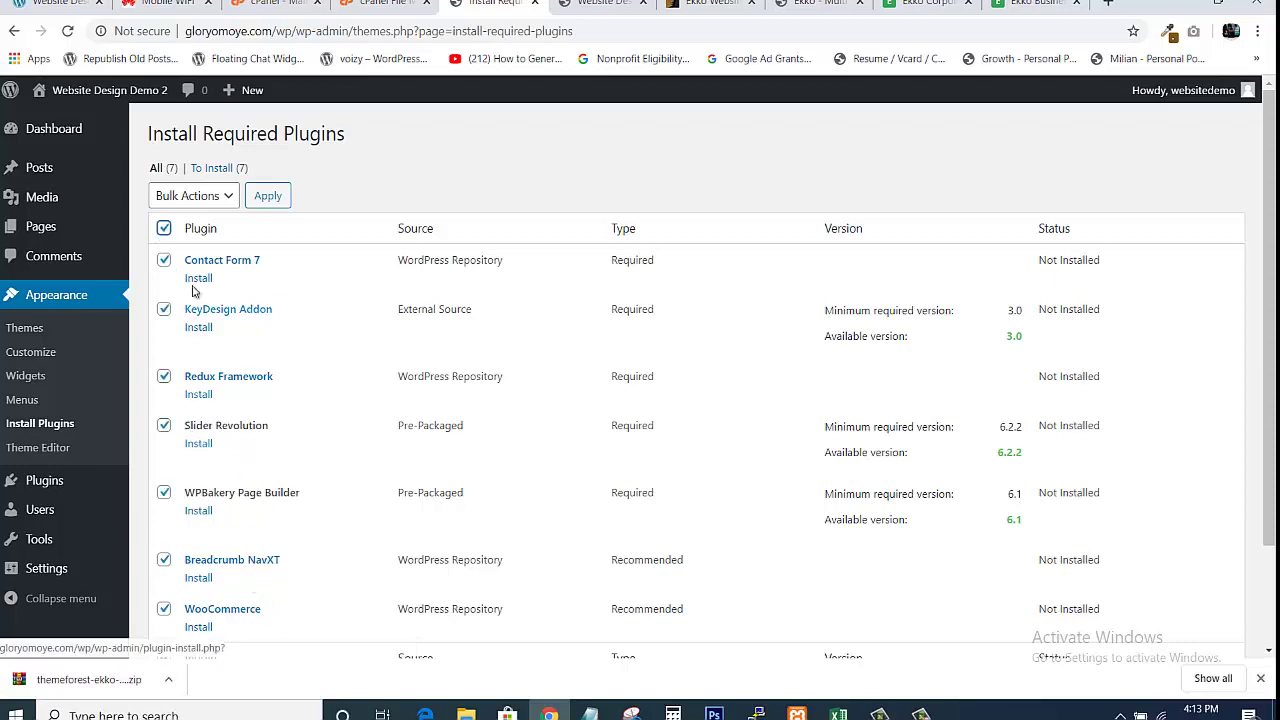
pyautogui.click(229, 198)
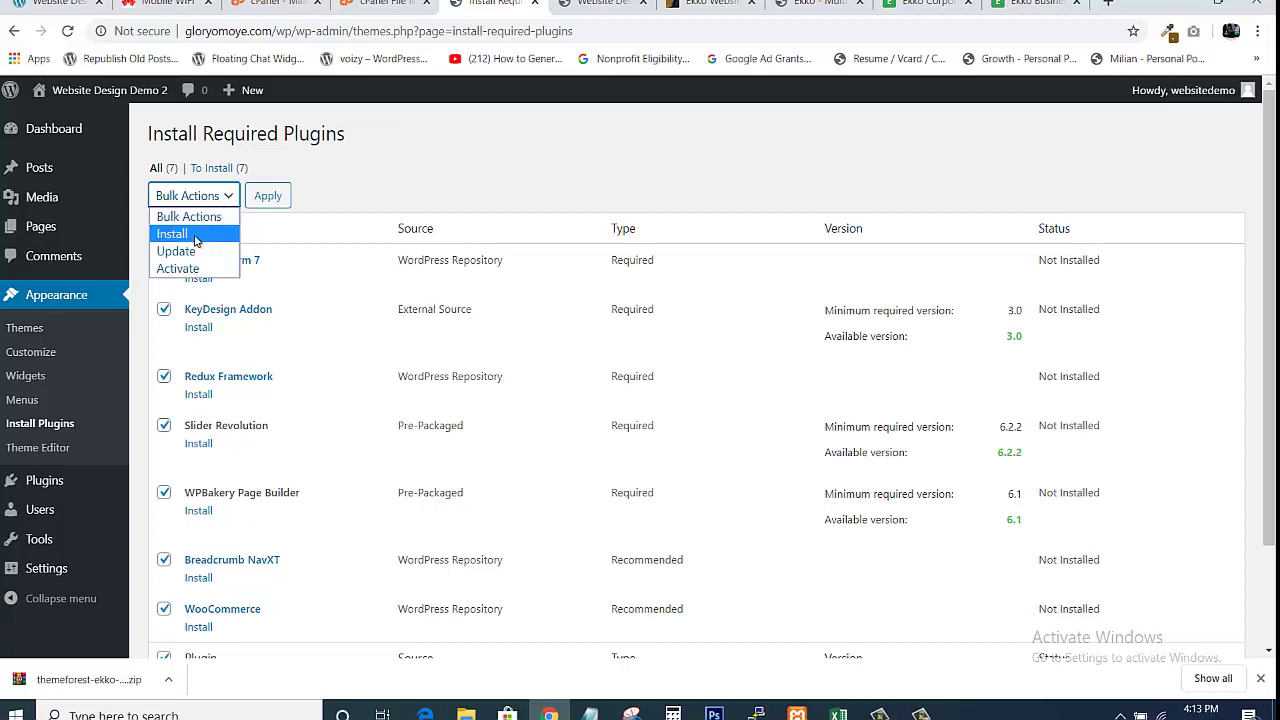
pyautogui.click(196, 236)
pyautogui.click(265, 197)
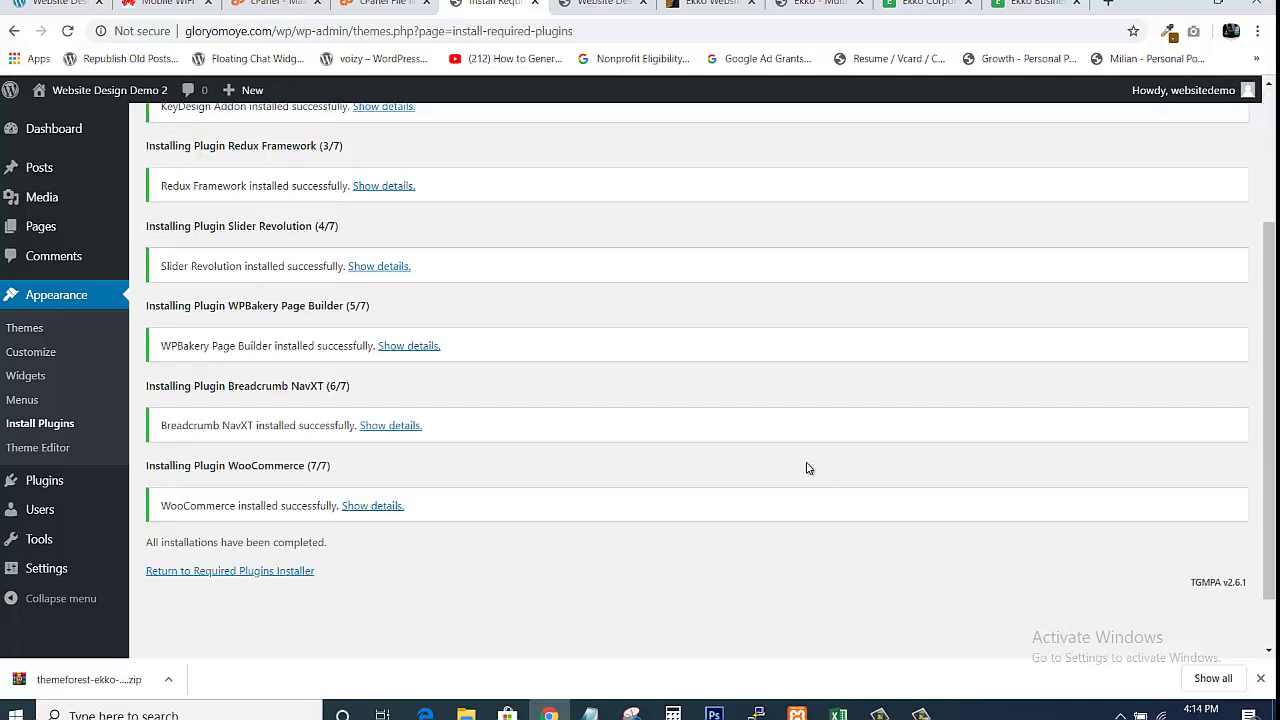
# Back on the required plugins list, select all seven installed plugins and apply bulk Activate
pyautogui.moveTo(1273, 373); pyautogui.dragTo(1274, 240)
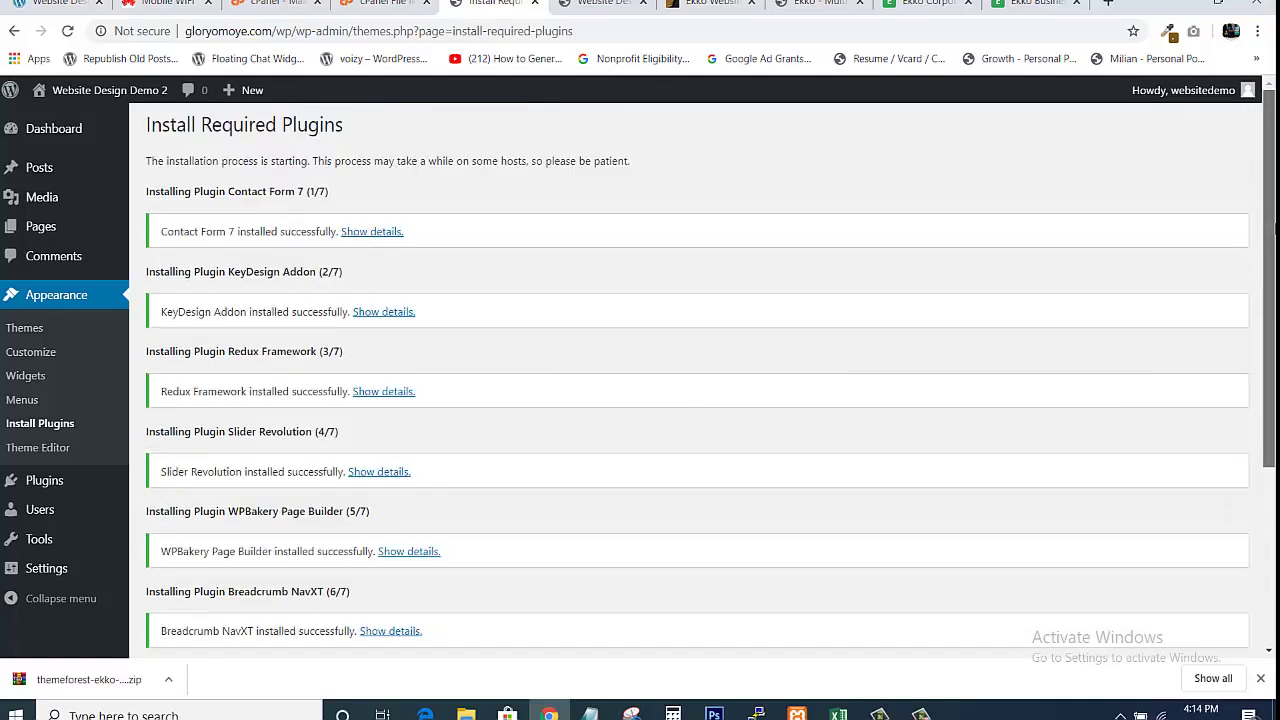
pyautogui.scroll(-3, 571, 482)
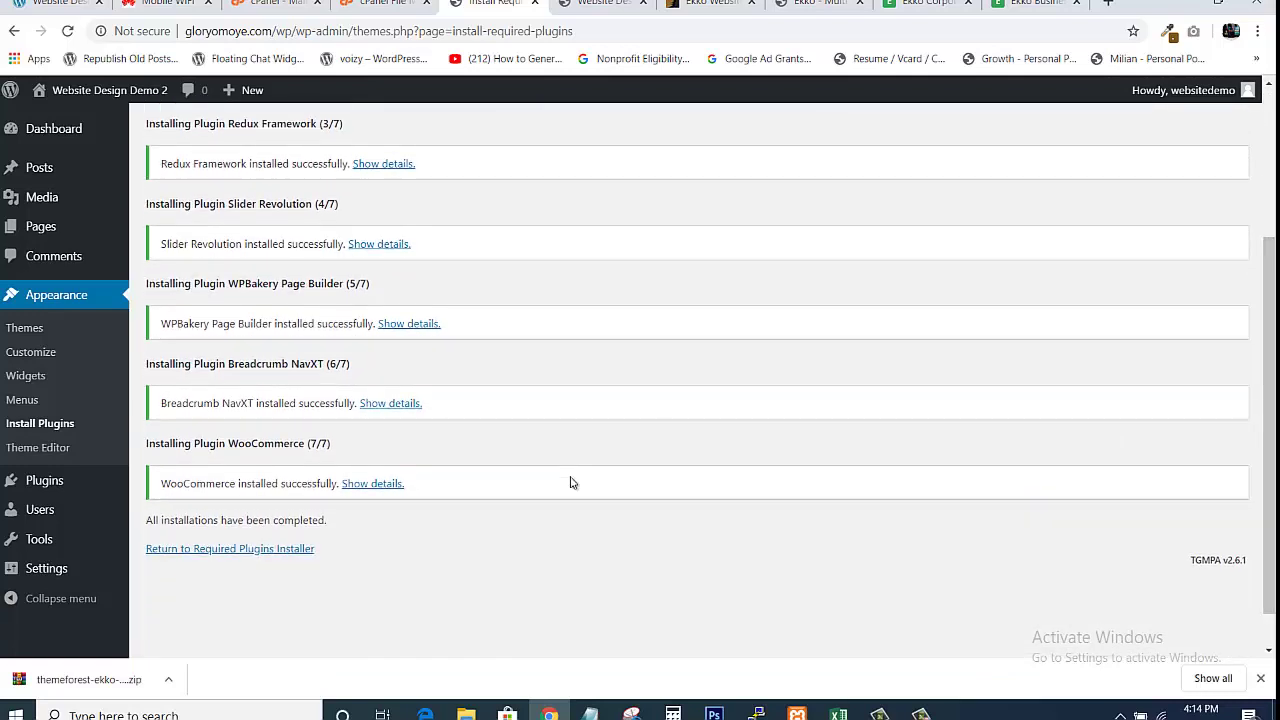
pyautogui.click(211, 553)
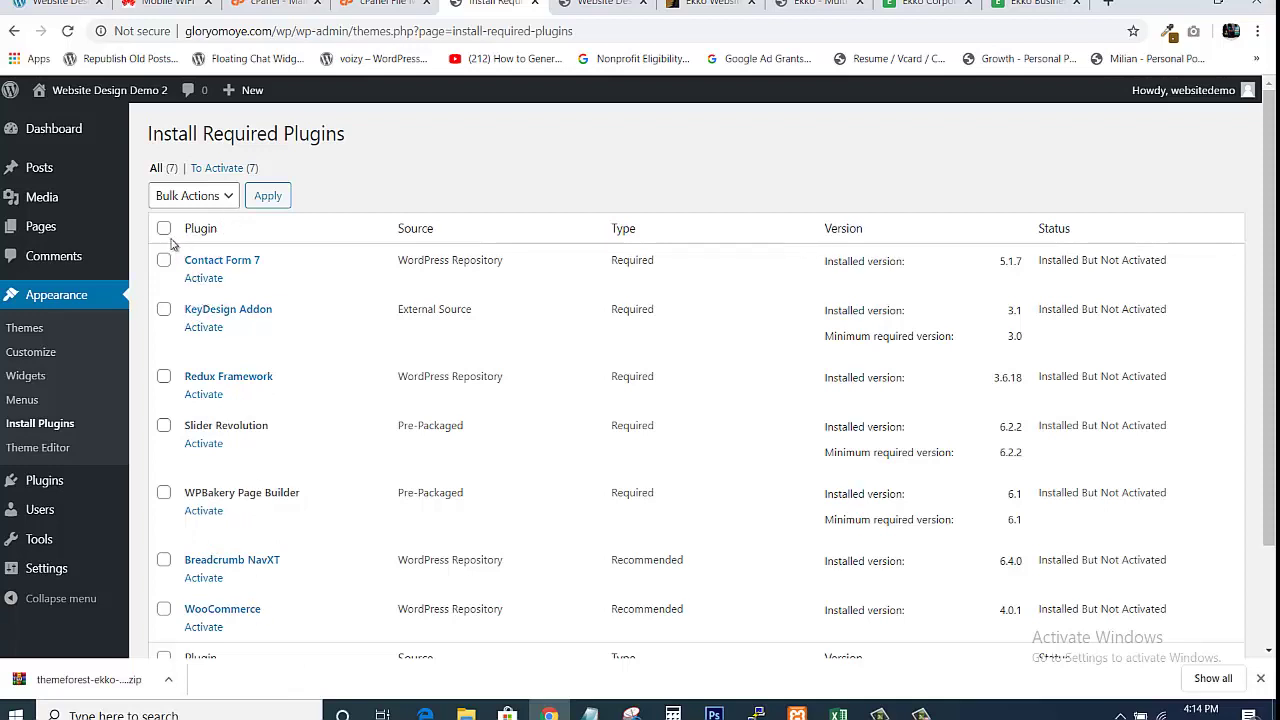
pyautogui.click(164, 229)
pyautogui.click(226, 203)
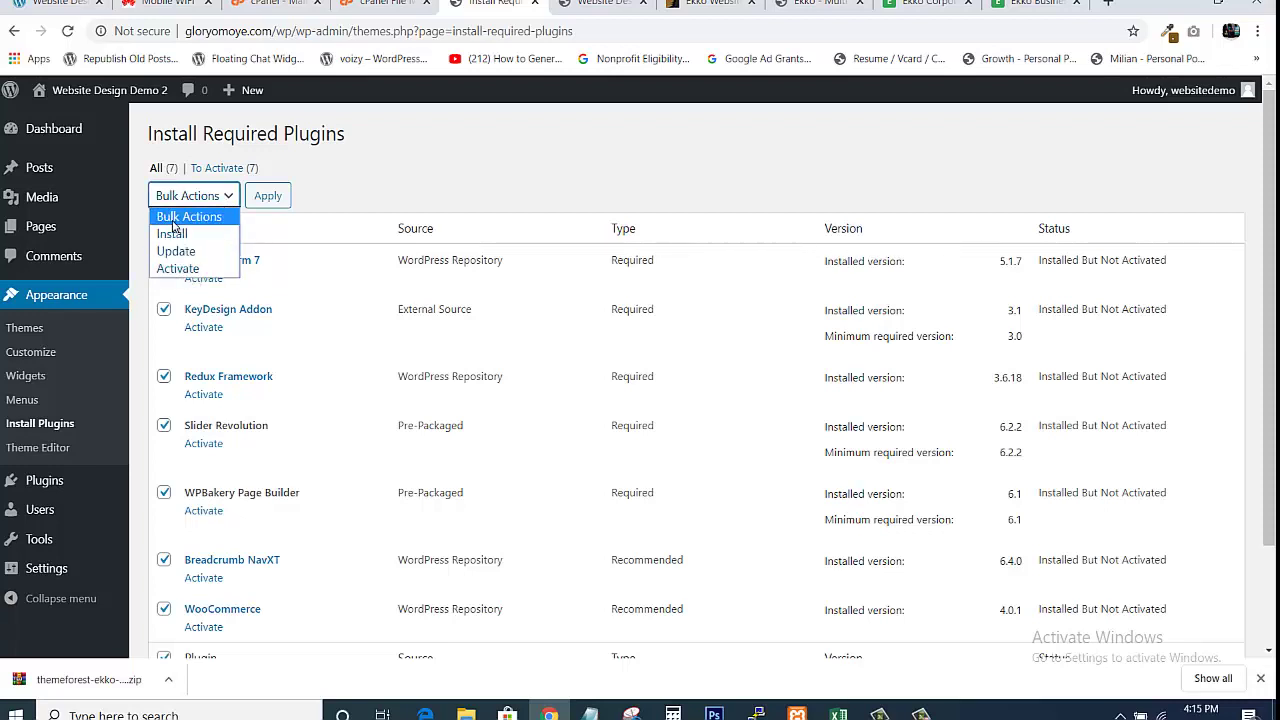
pyautogui.click(173, 269)
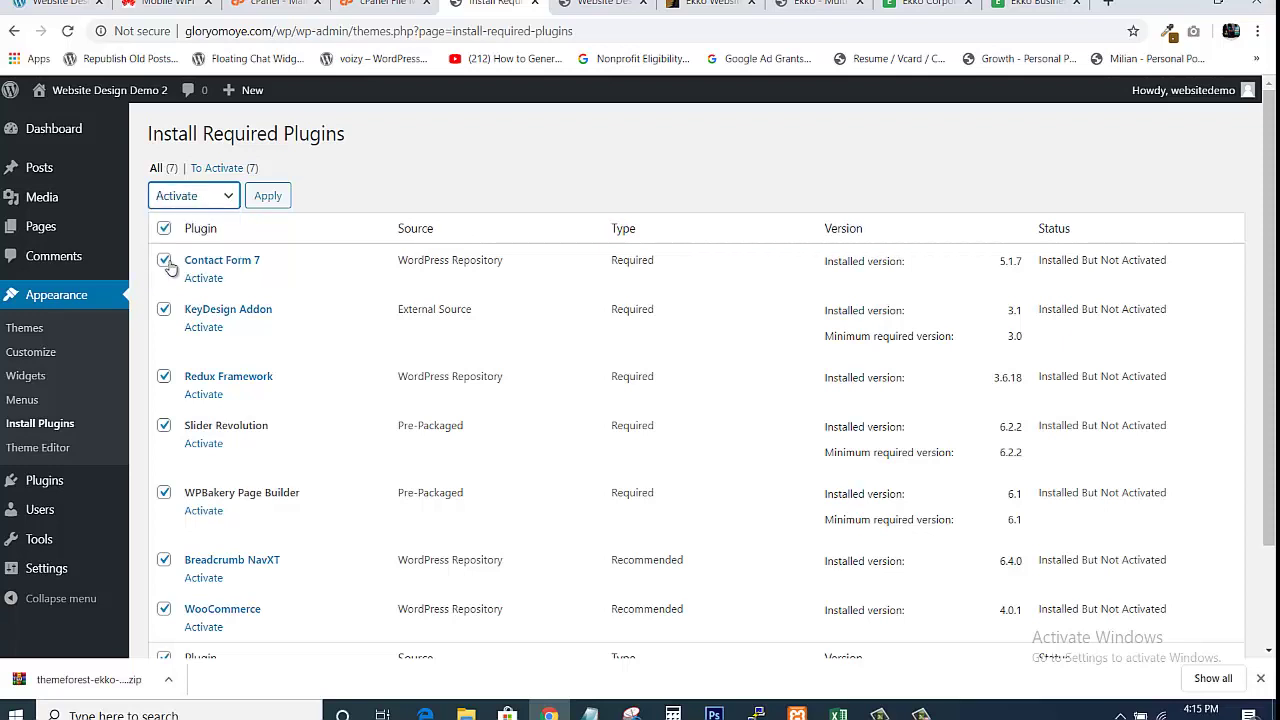
pyautogui.click(264, 200)
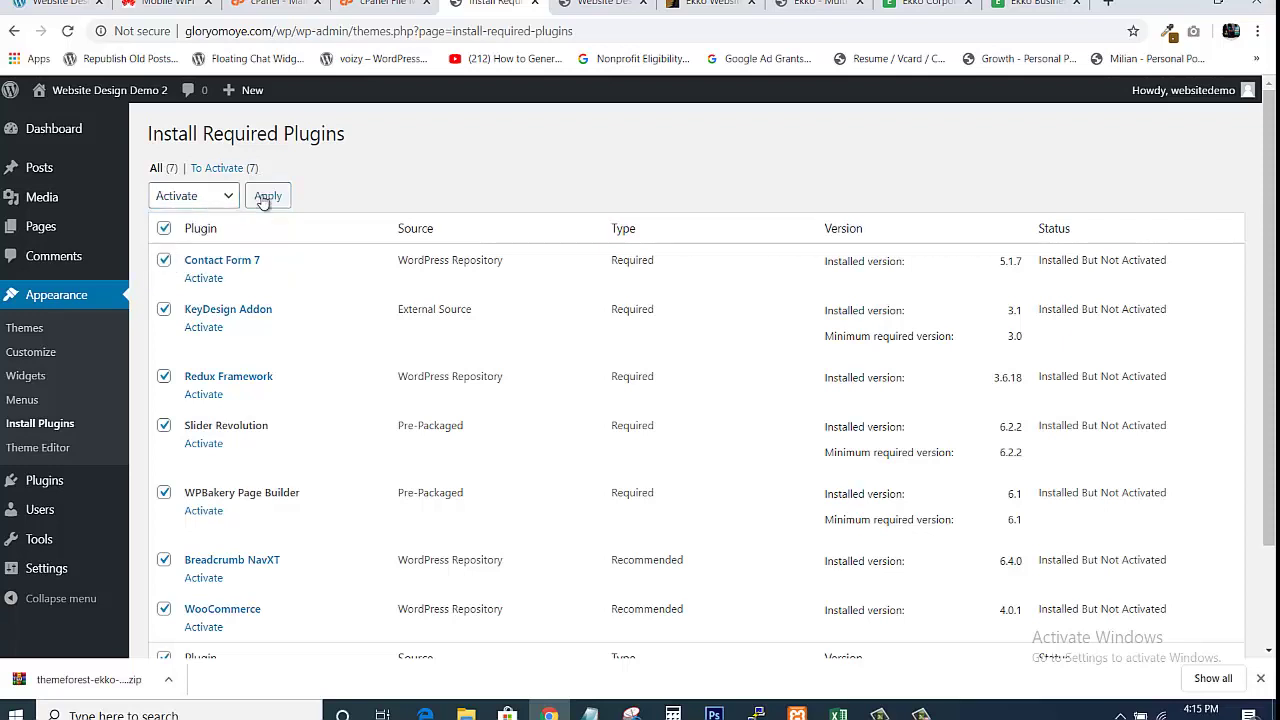
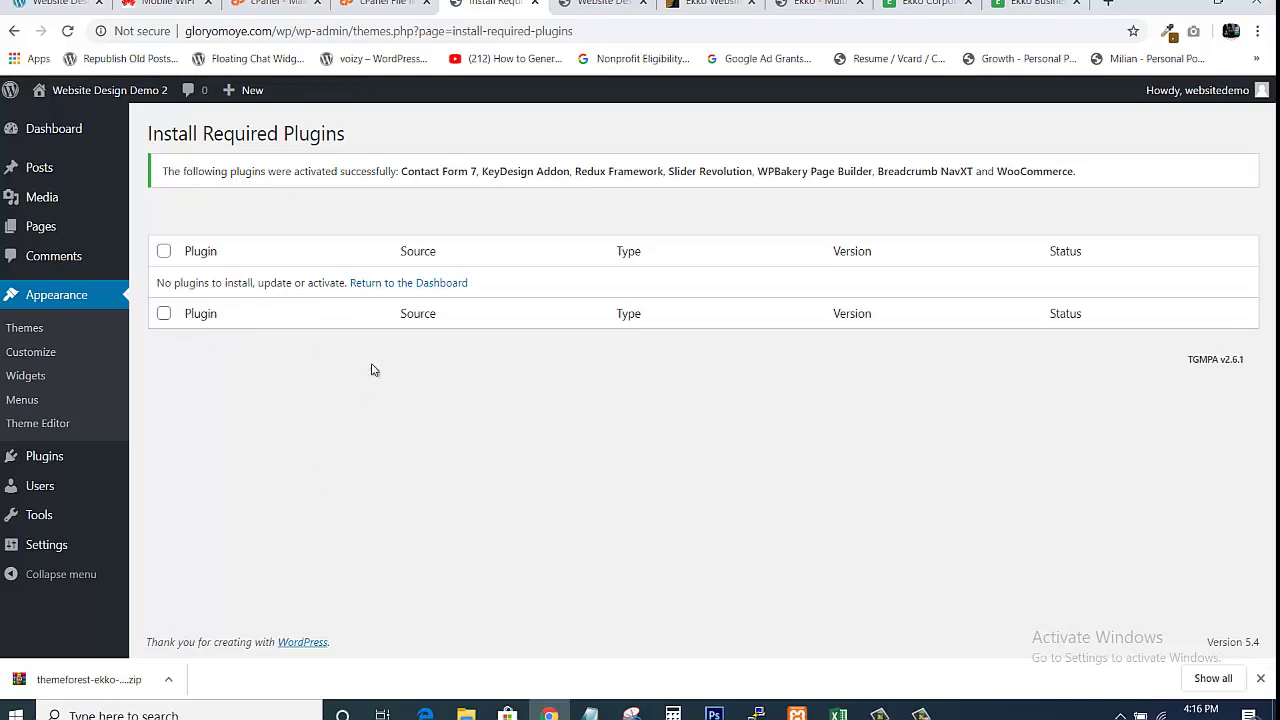
# Leave the Install Required Plugins page and go back to the WordPress Dashboard
pyautogui.click(383, 286)
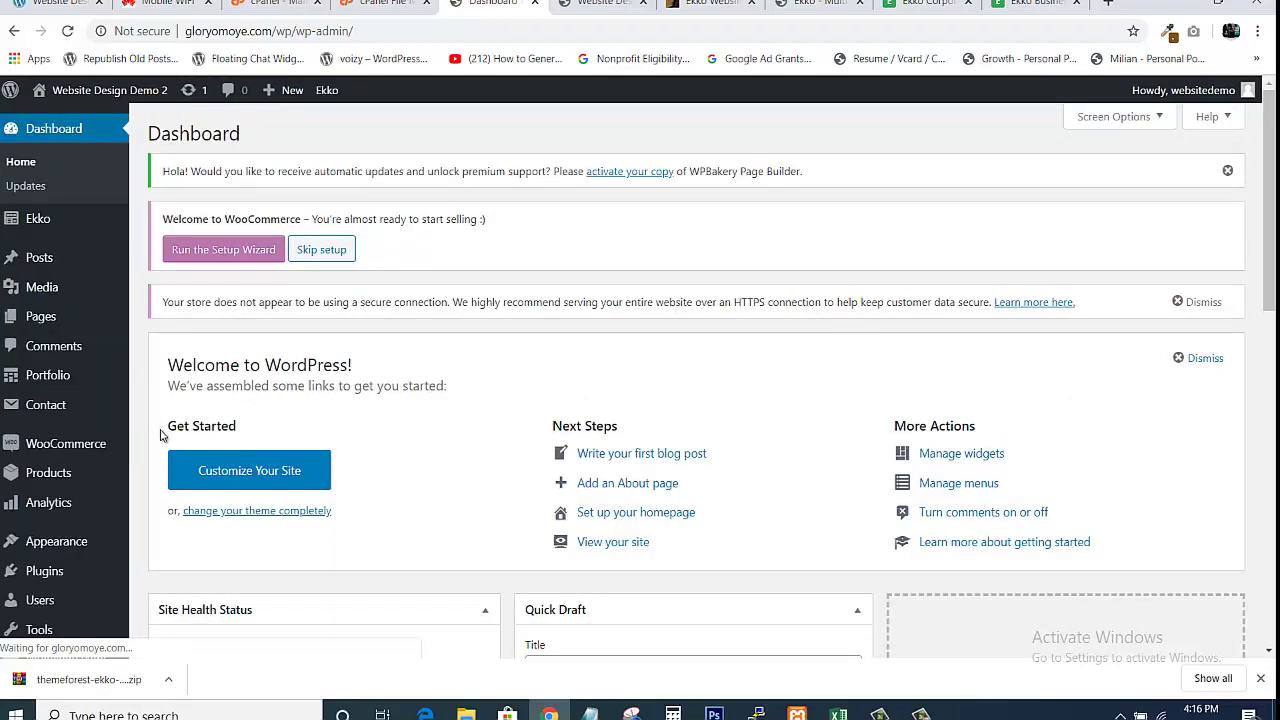
pyautogui.moveTo(44, 580)
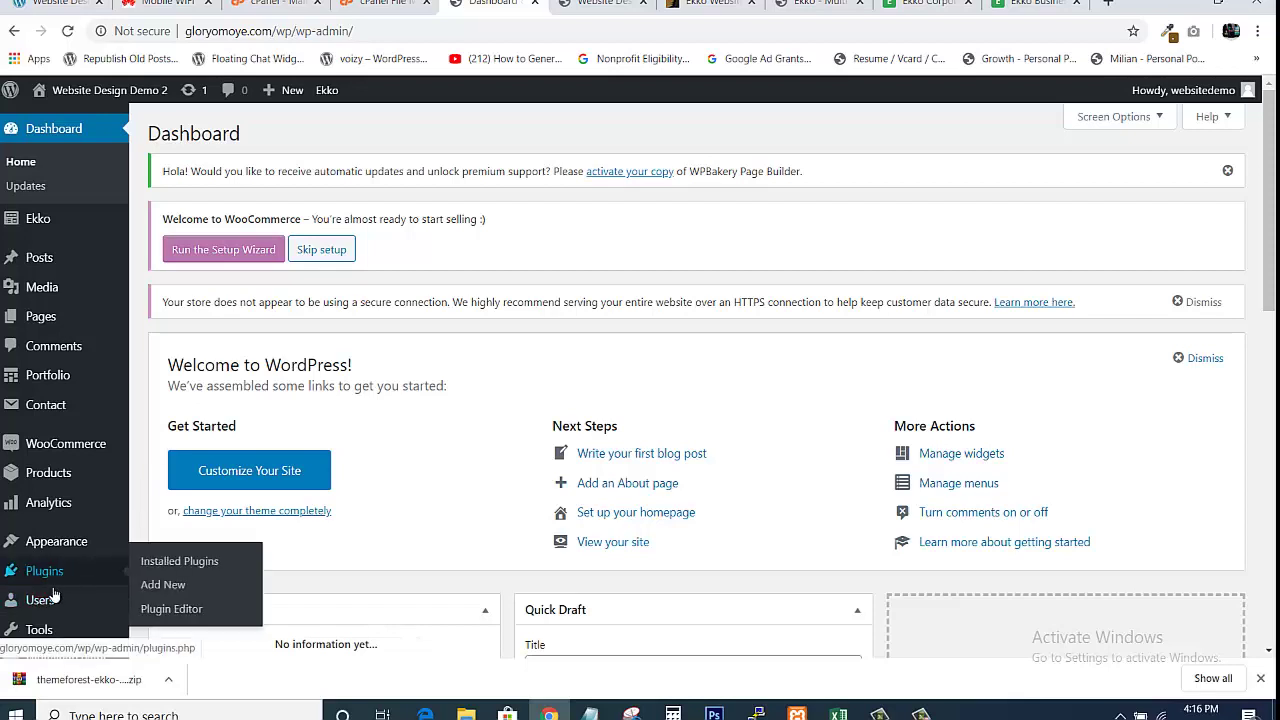
# Open Installed Plugins and scroll through the nine plugins, including KeyDesign Addon
pyautogui.click(169, 561)
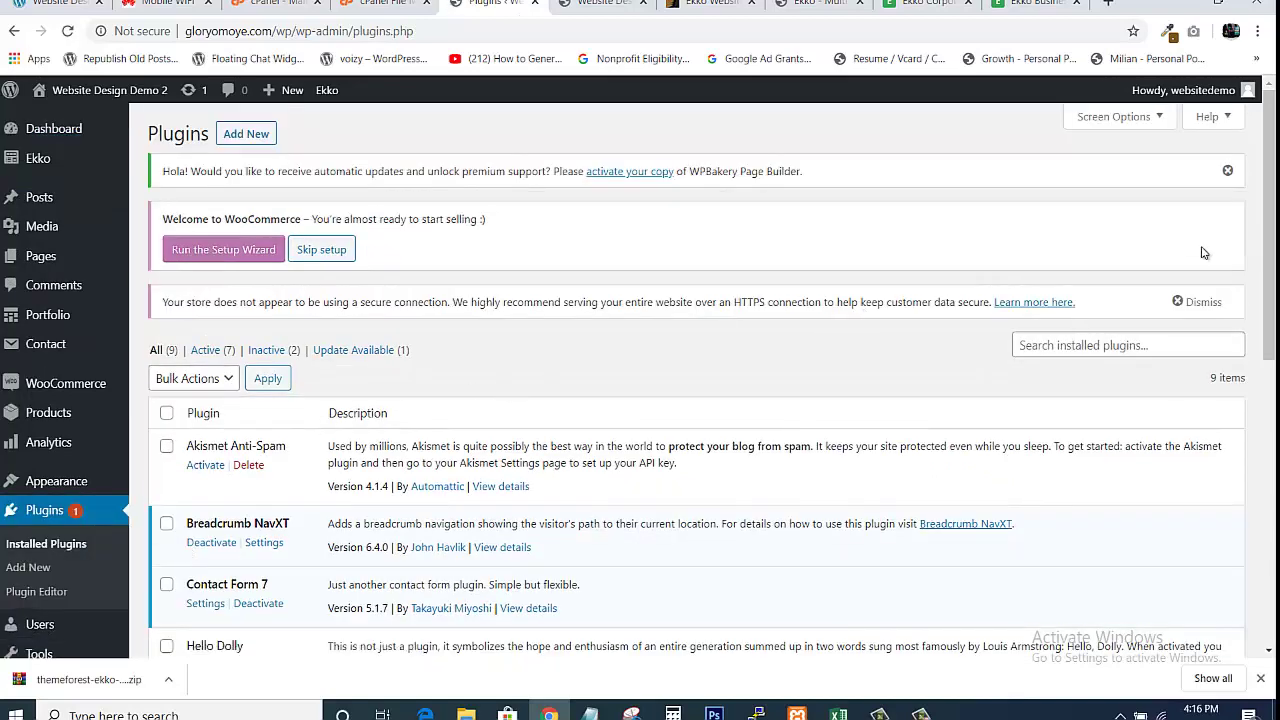
pyautogui.moveTo(1268, 240)
pyautogui.mouseDown()
pyautogui.moveTo(1268, 525)
pyautogui.moveTo(1268, 230)
pyautogui.mouseUp()
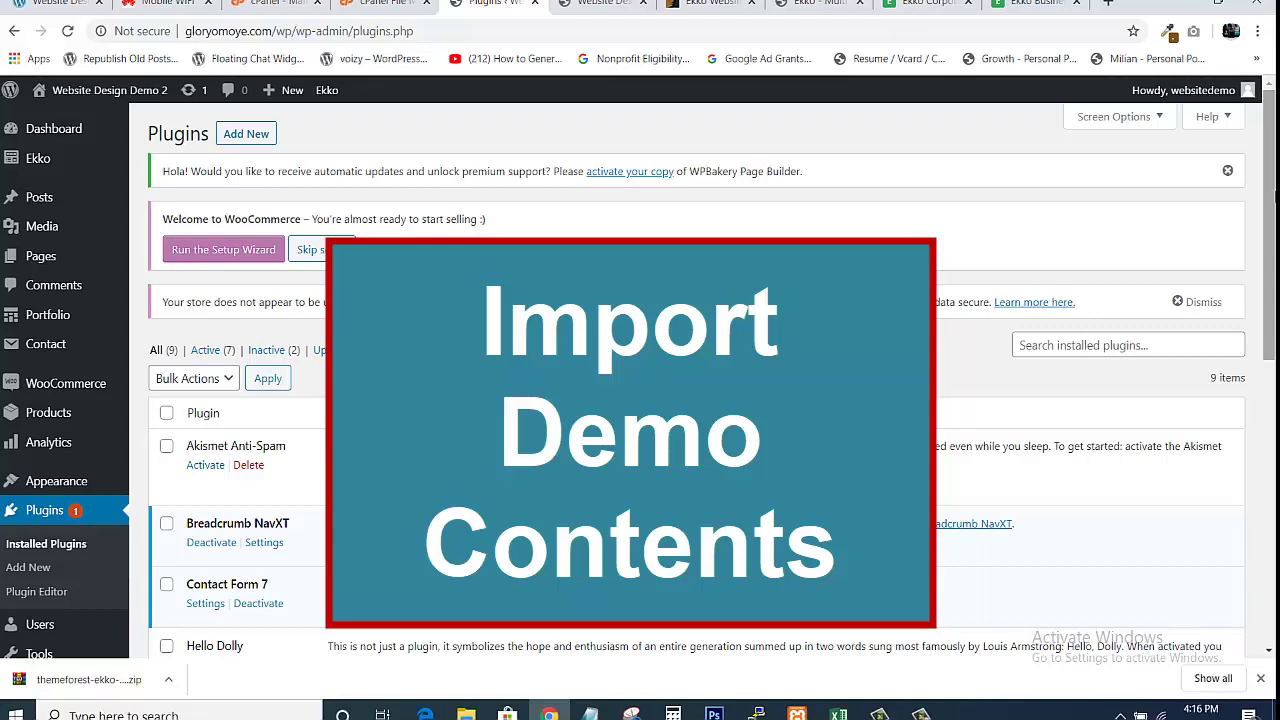
pyautogui.scroll(-1, 516, 280)
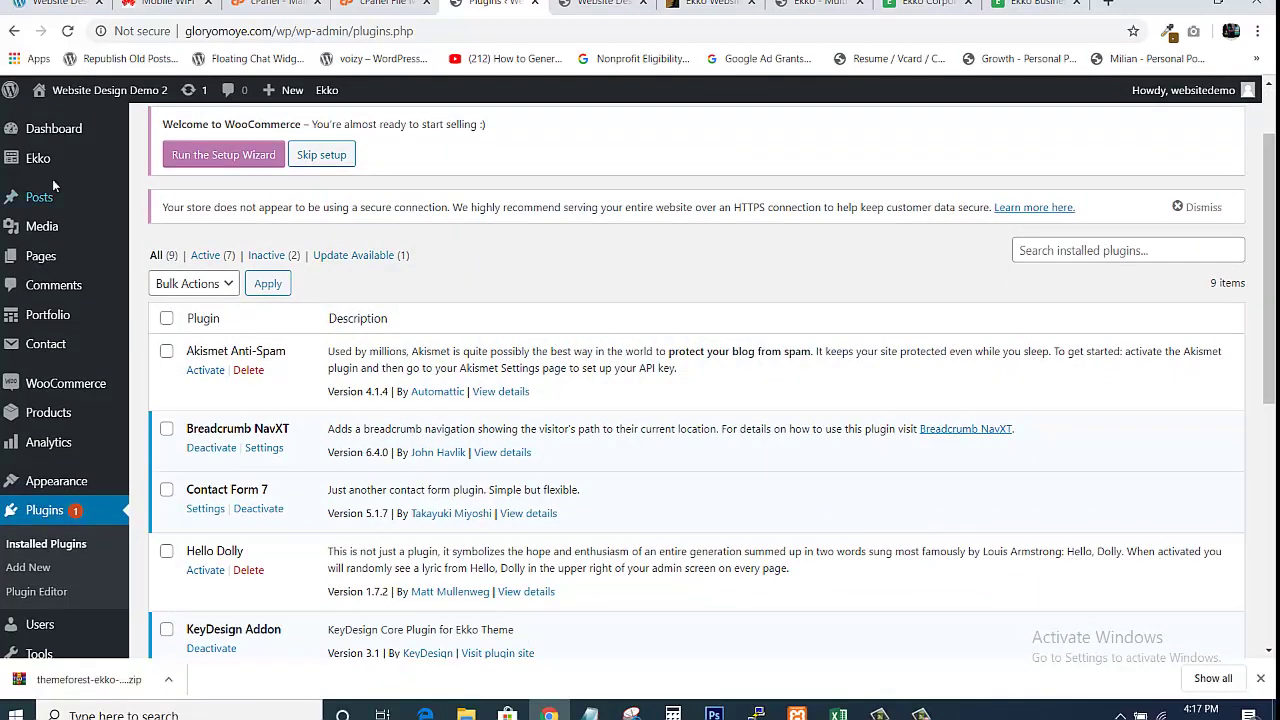
pyautogui.moveTo(25, 162)
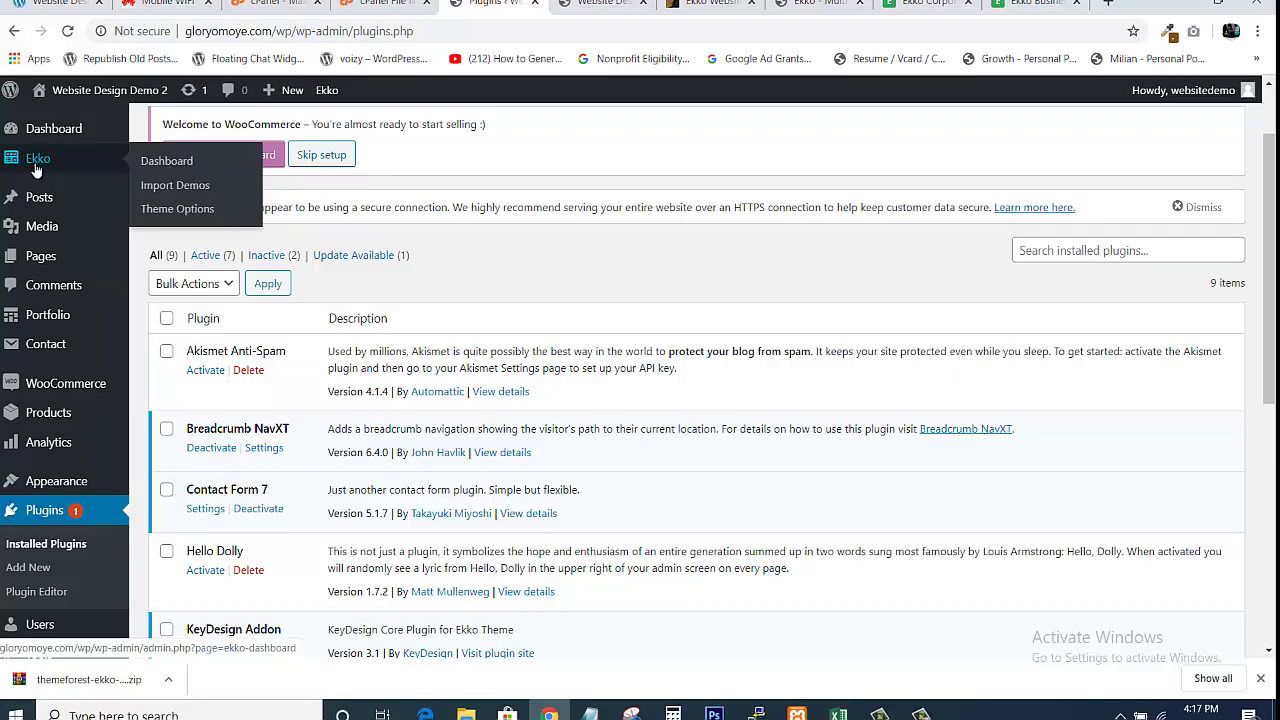
# Open Ekko > Import Demos and scroll through the demo grid
pyautogui.click(160, 188)
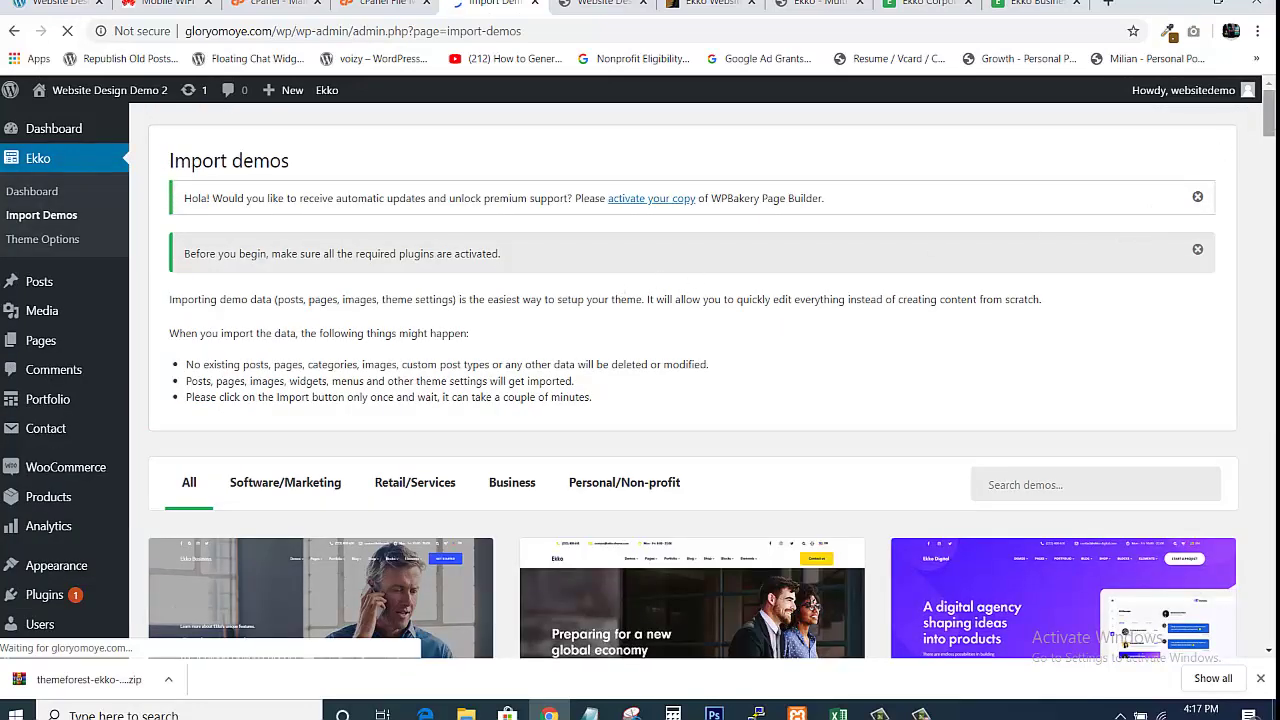
pyautogui.moveTo(1270, 125); pyautogui.dragTo(1272, 153)
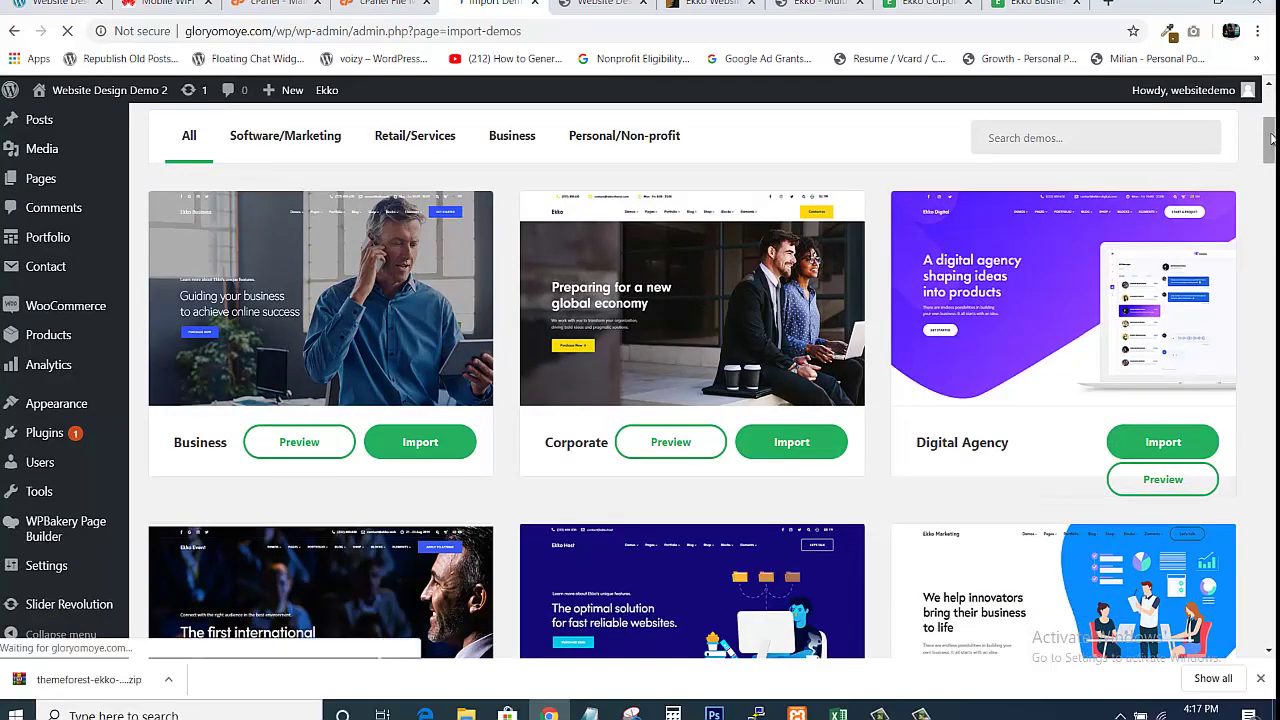
pyautogui.moveTo(1270, 140)
pyautogui.mouseDown()
pyautogui.moveTo(1270, 620)
pyautogui.moveTo(1270, 110)
pyautogui.moveTo(1270, 160)
pyautogui.moveTo(1270, 112)
pyautogui.moveTo(1272, 144)
pyautogui.mouseUp()
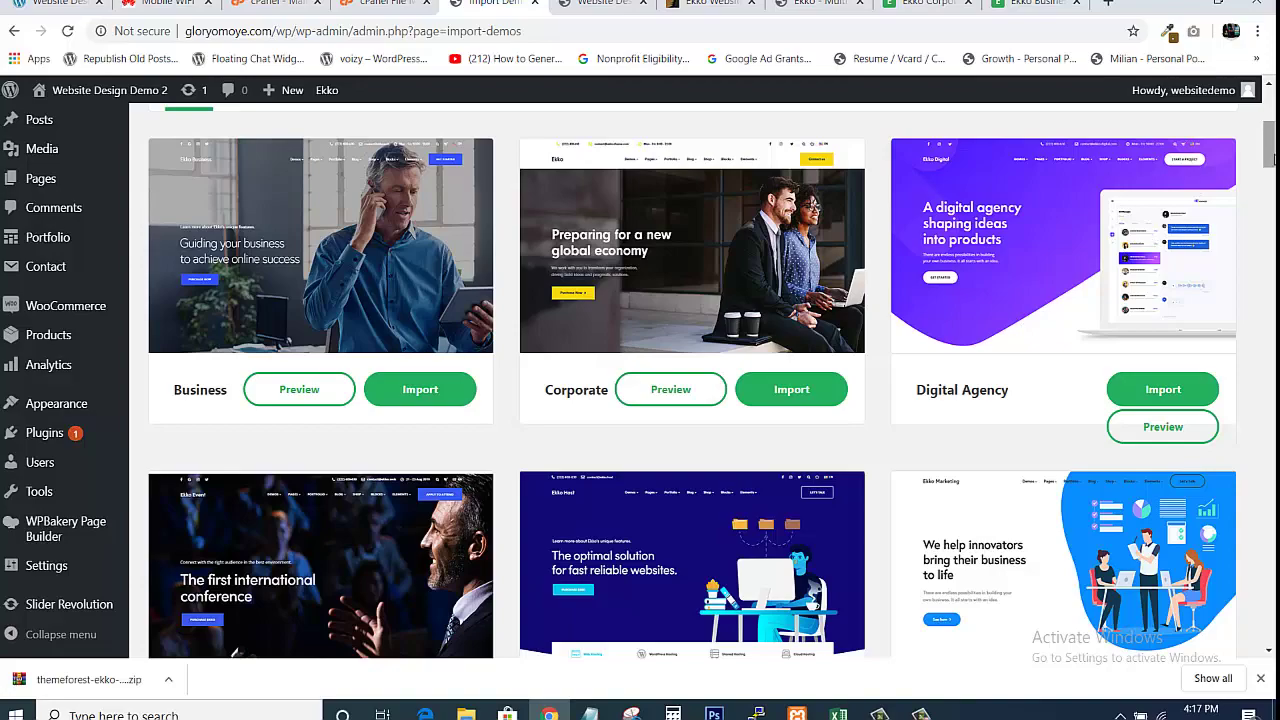
pyautogui.moveTo(1272, 157)
pyautogui.mouseDown()
pyautogui.moveTo(1270, 622)
pyautogui.moveTo(1268, 125)
pyautogui.moveTo(1268, 140)
pyautogui.mouseUp()
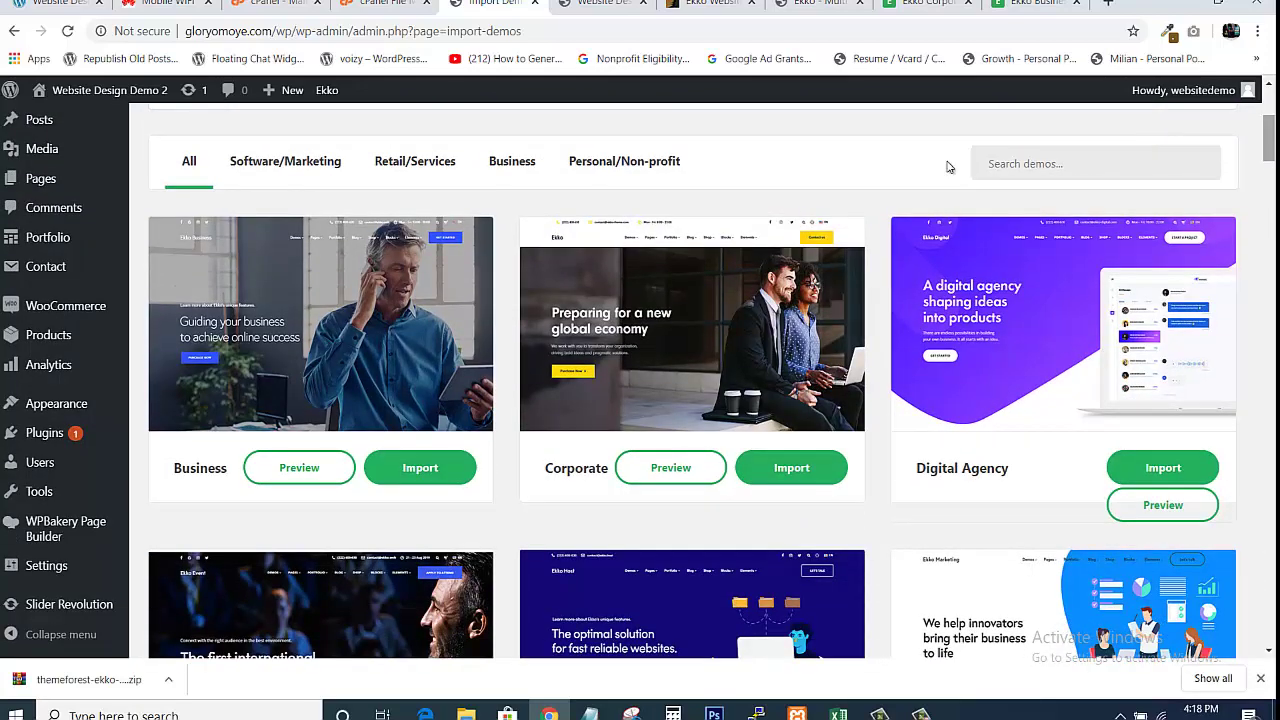
# Preview the Business, Corporate and Digital Agency demos in new tabs
pyautogui.click(275, 470)
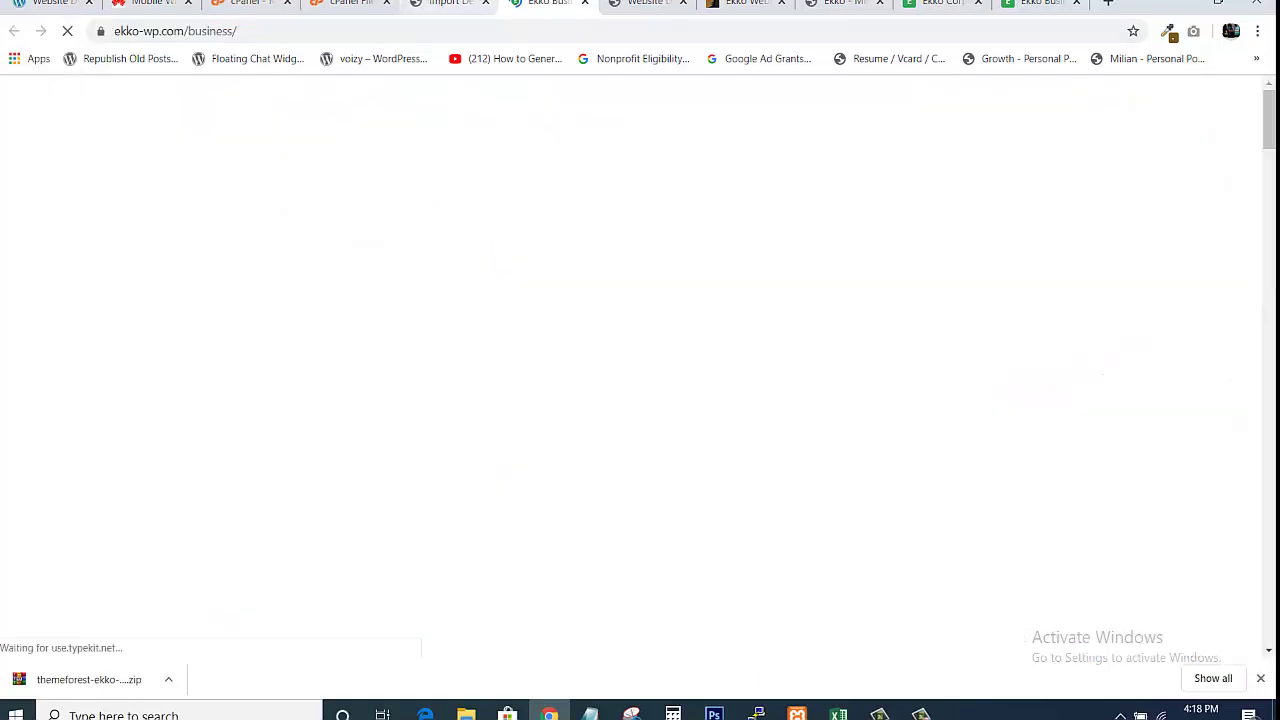
pyautogui.click(449, 8)
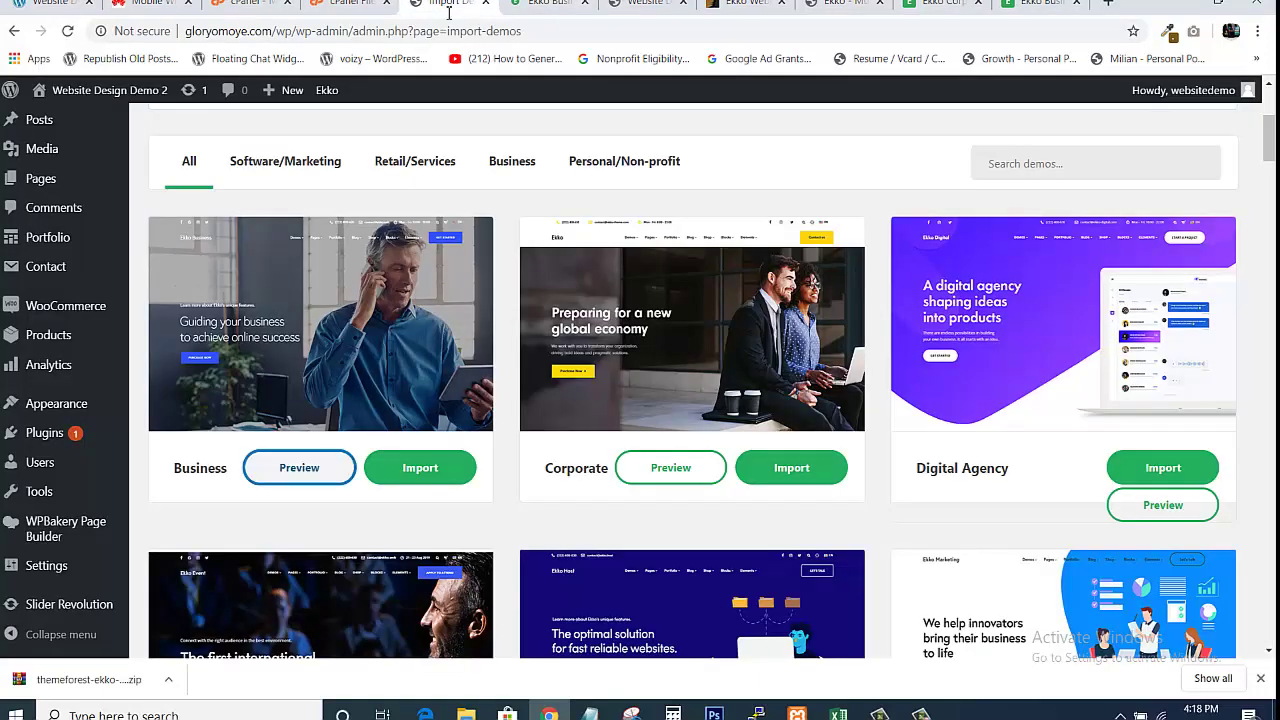
pyautogui.click(671, 469)
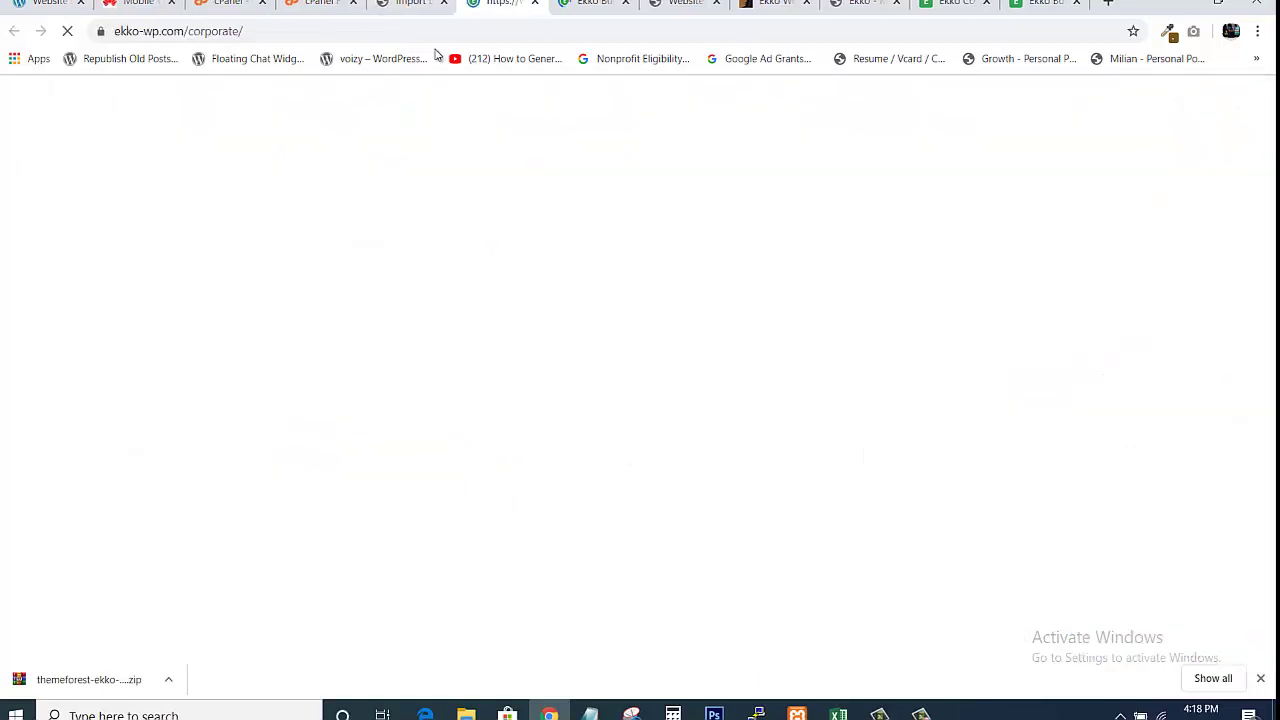
pyautogui.hotkey('ctrl', 'shift', 'Tab')
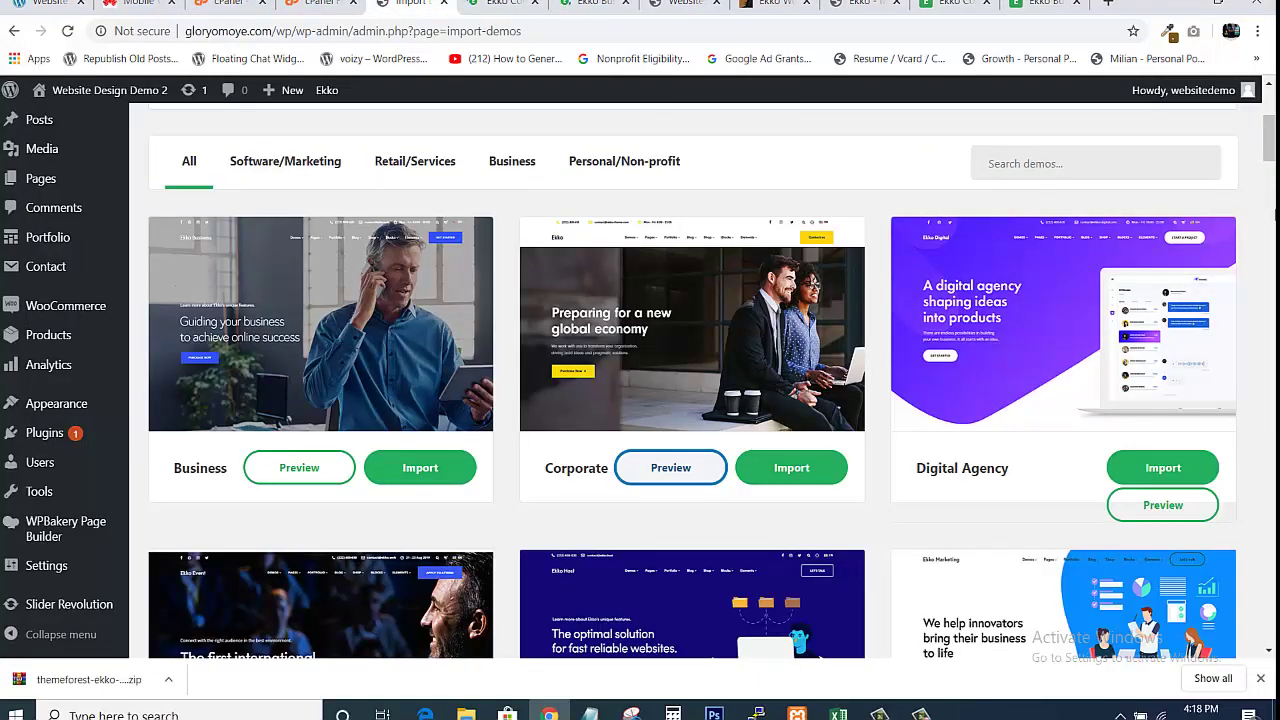
pyautogui.click(1148, 512)
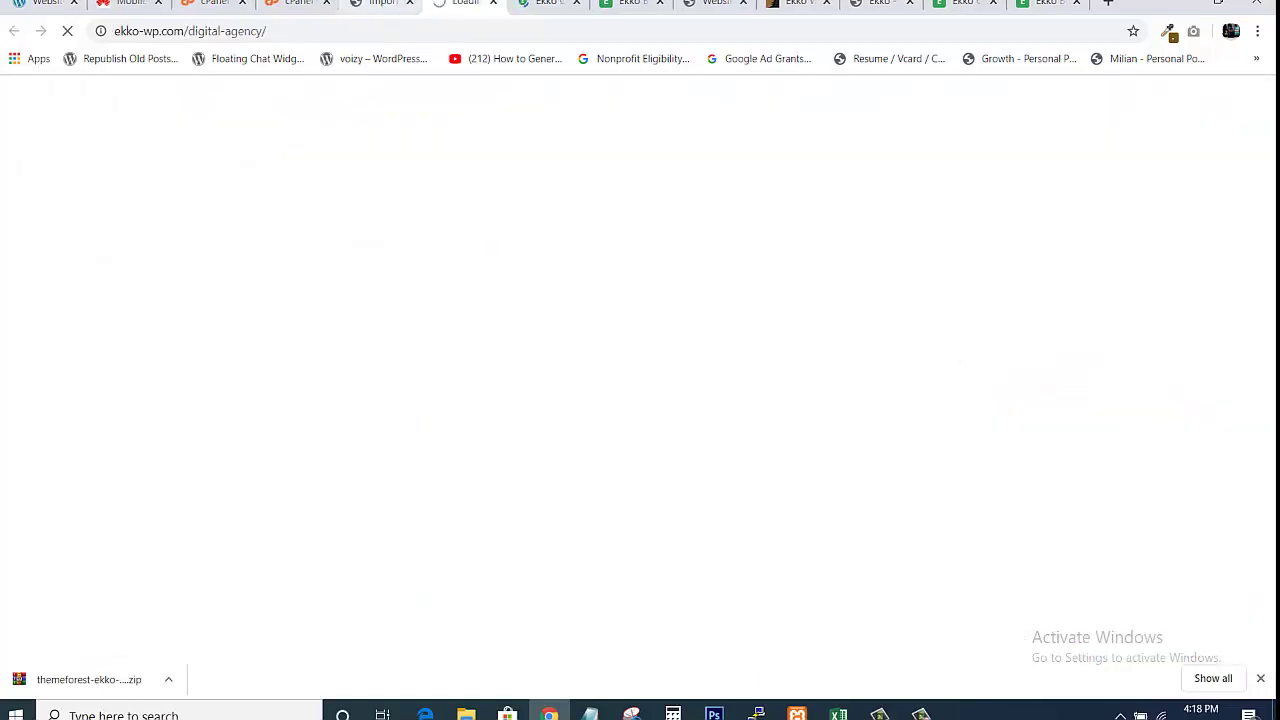
pyautogui.hotkey('ctrl', 'shift', 'Tab')
# Preview the Conference, Hosting and Marketing Agency demos, then view the Business preview
pyautogui.moveTo(1272, 140); pyautogui.dragTo(1272, 171)
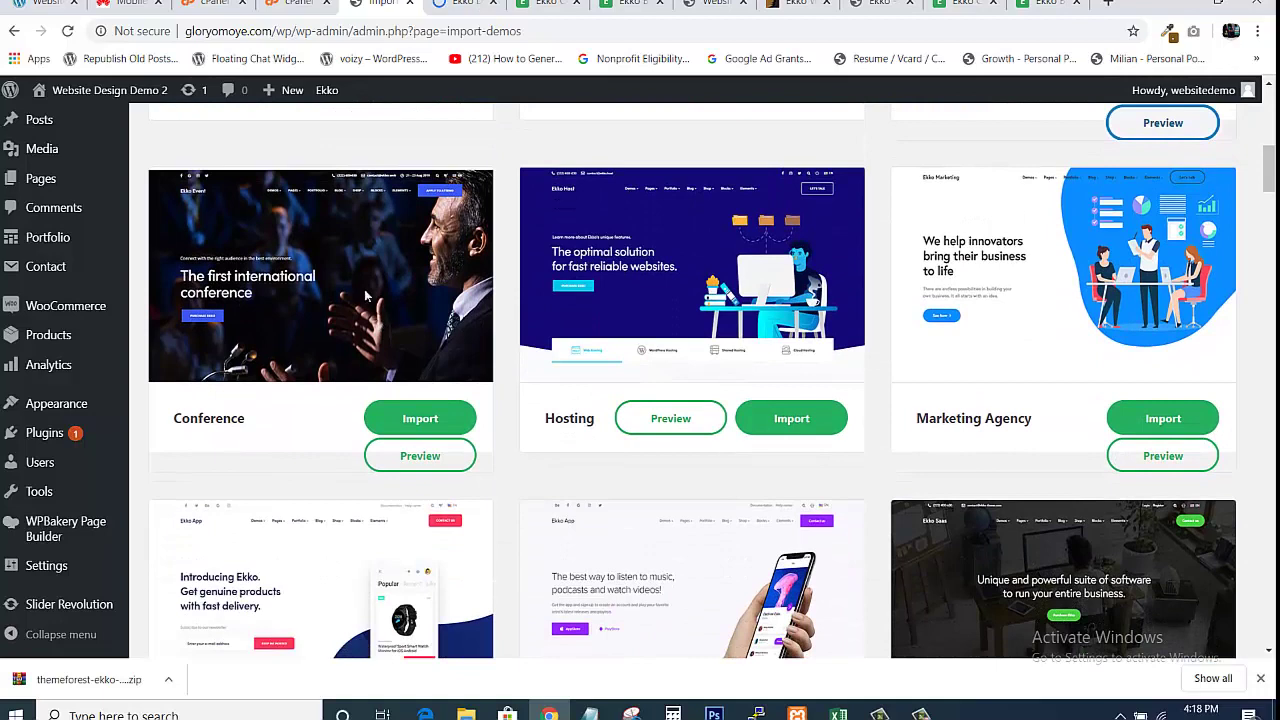
pyautogui.click(392, 455)
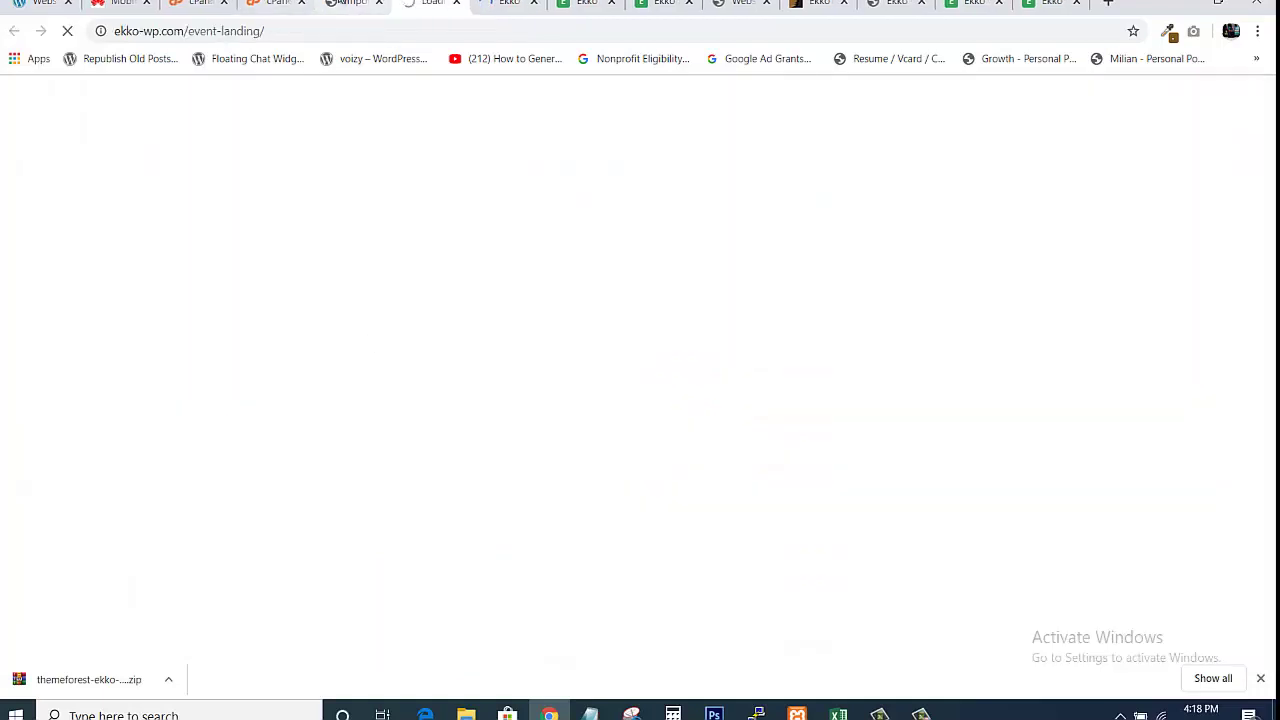
pyautogui.click(352, 3)
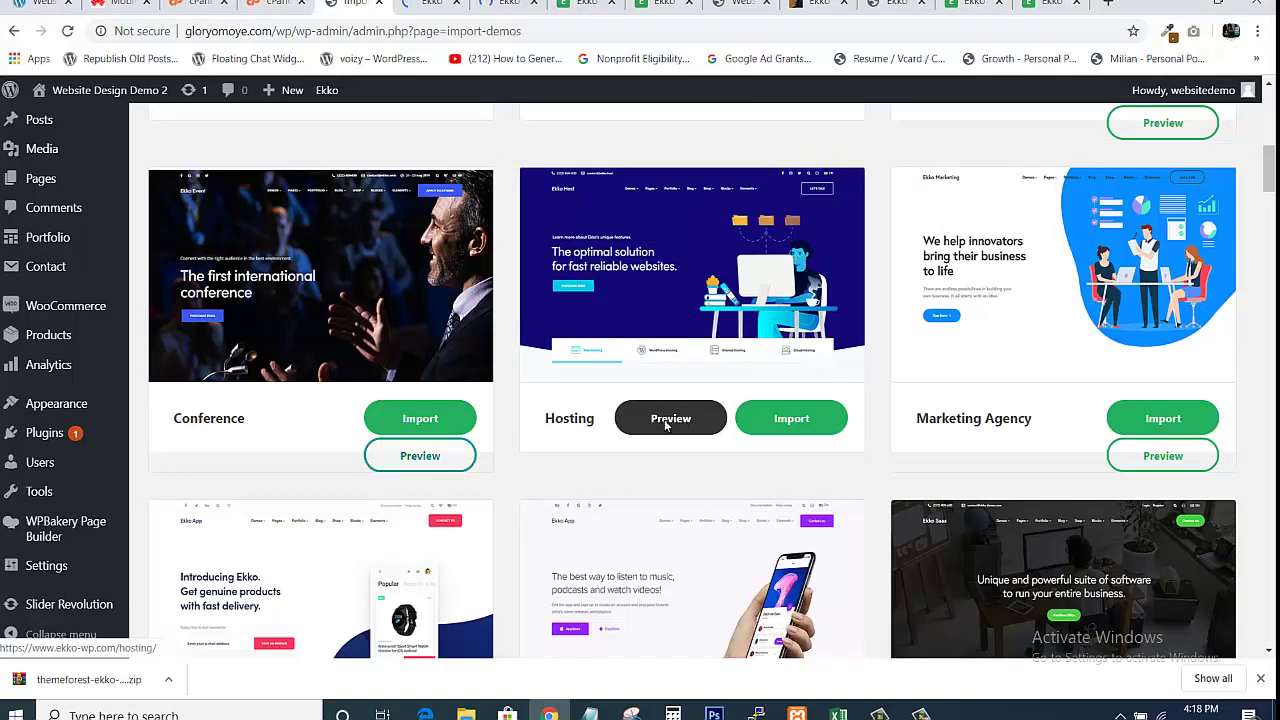
pyautogui.click(667, 421)
pyautogui.click(325, 3)
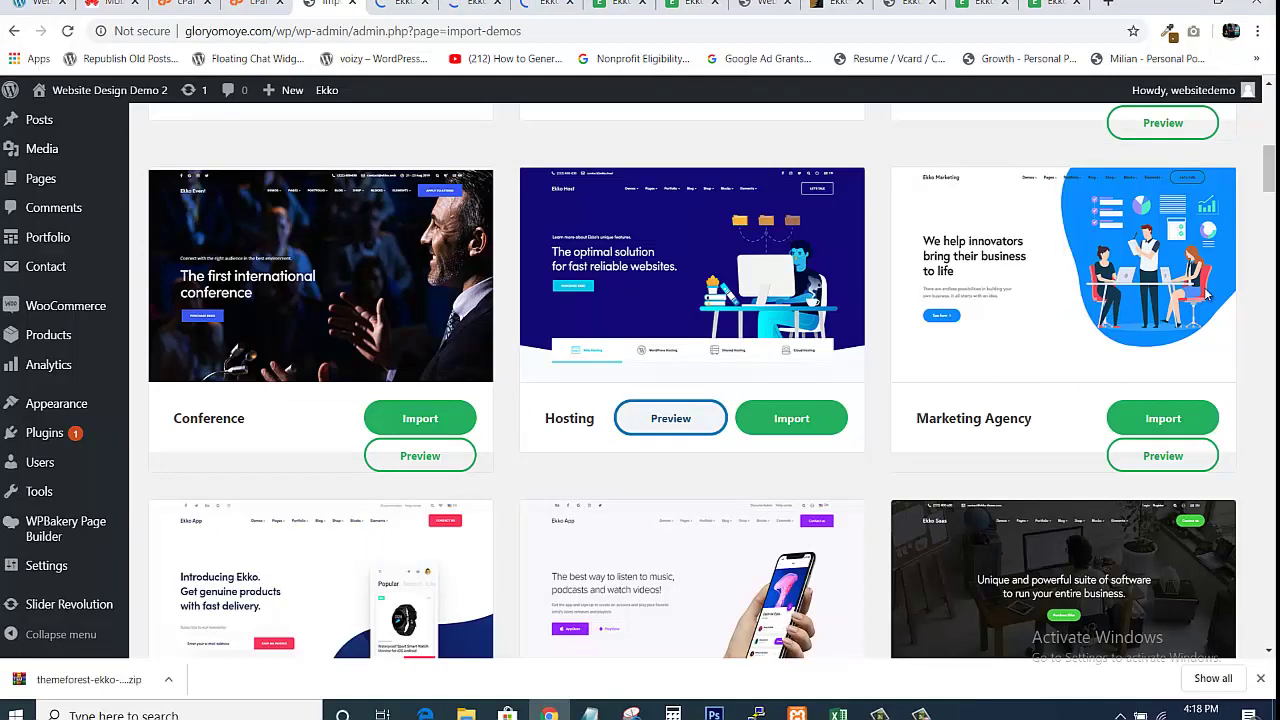
pyautogui.click(1156, 457)
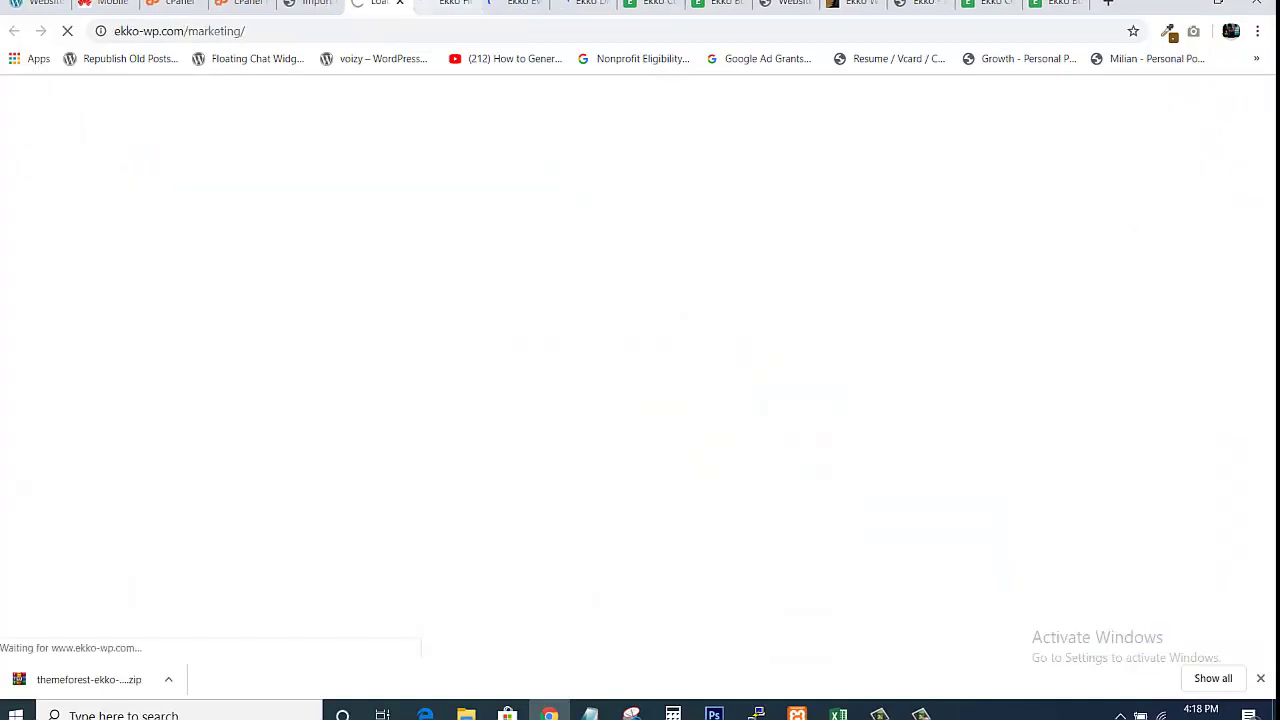
pyautogui.click(318, 3)
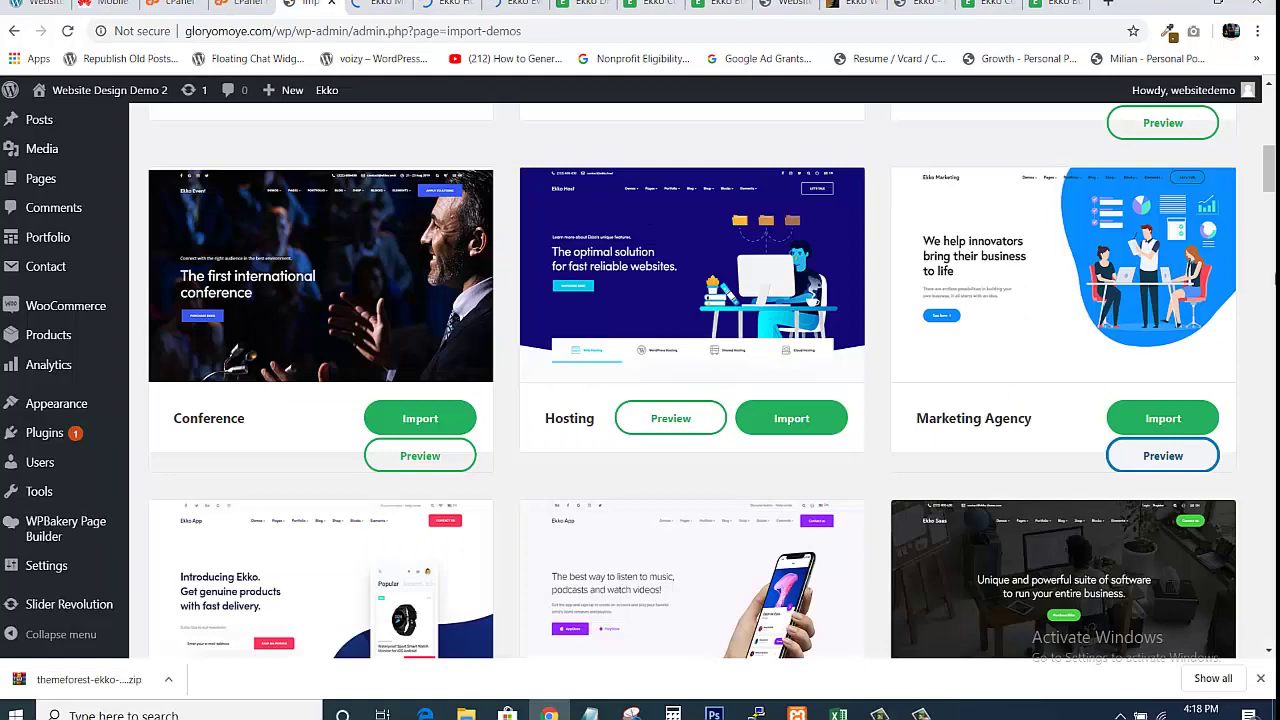
pyautogui.moveTo(1272, 172); pyautogui.dragTo(1271, 241)
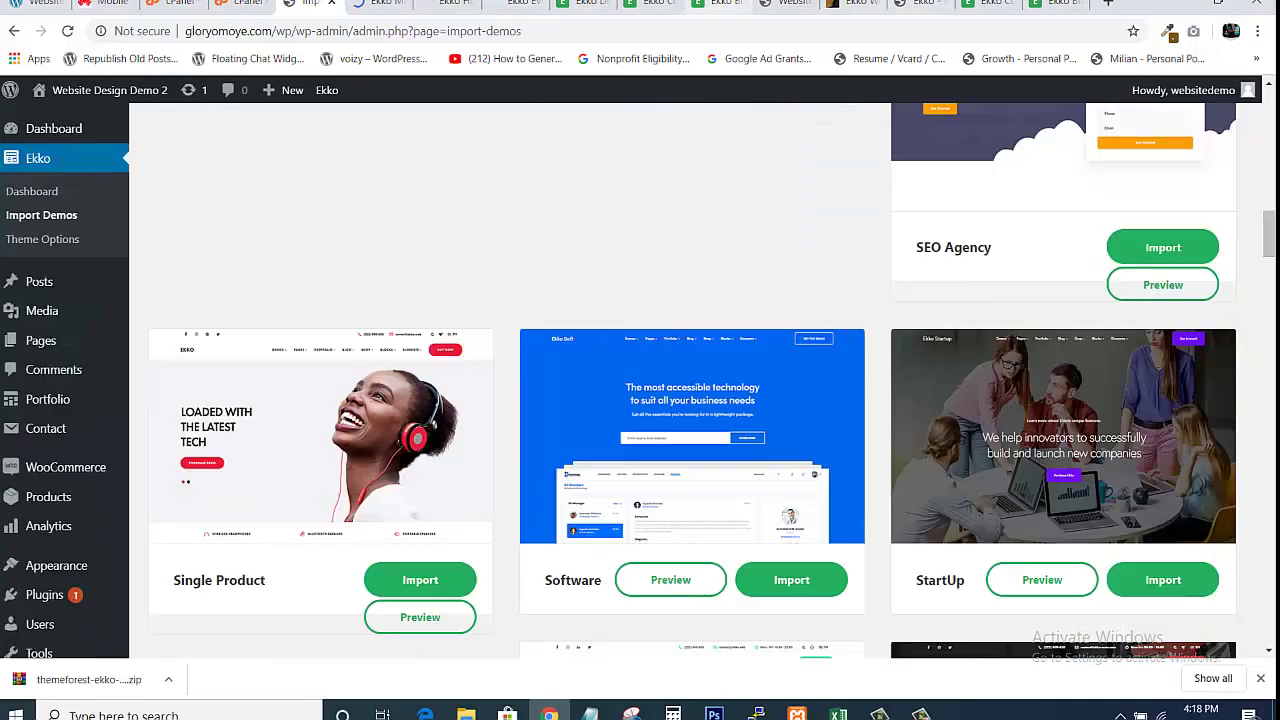
pyautogui.click(715, 3)
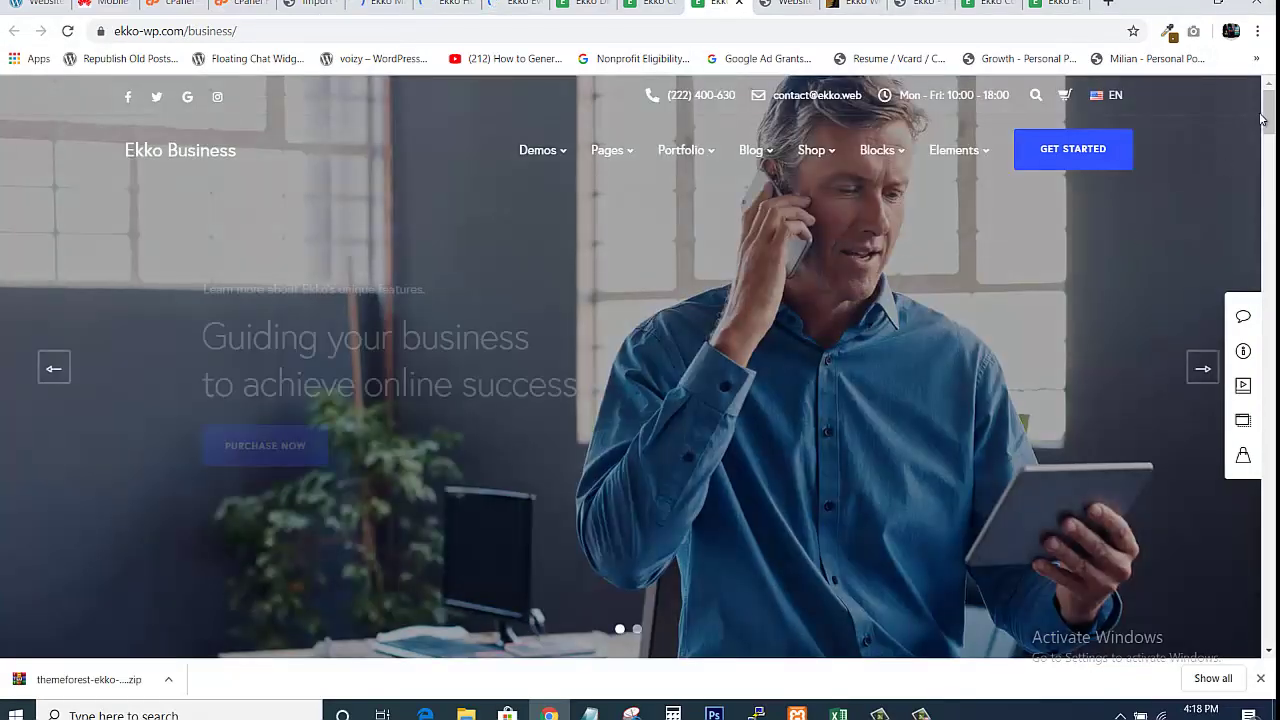
# Scroll through the Business demo preview, then the Corporate demo preview
pyautogui.scroll(-10, 640, 368)
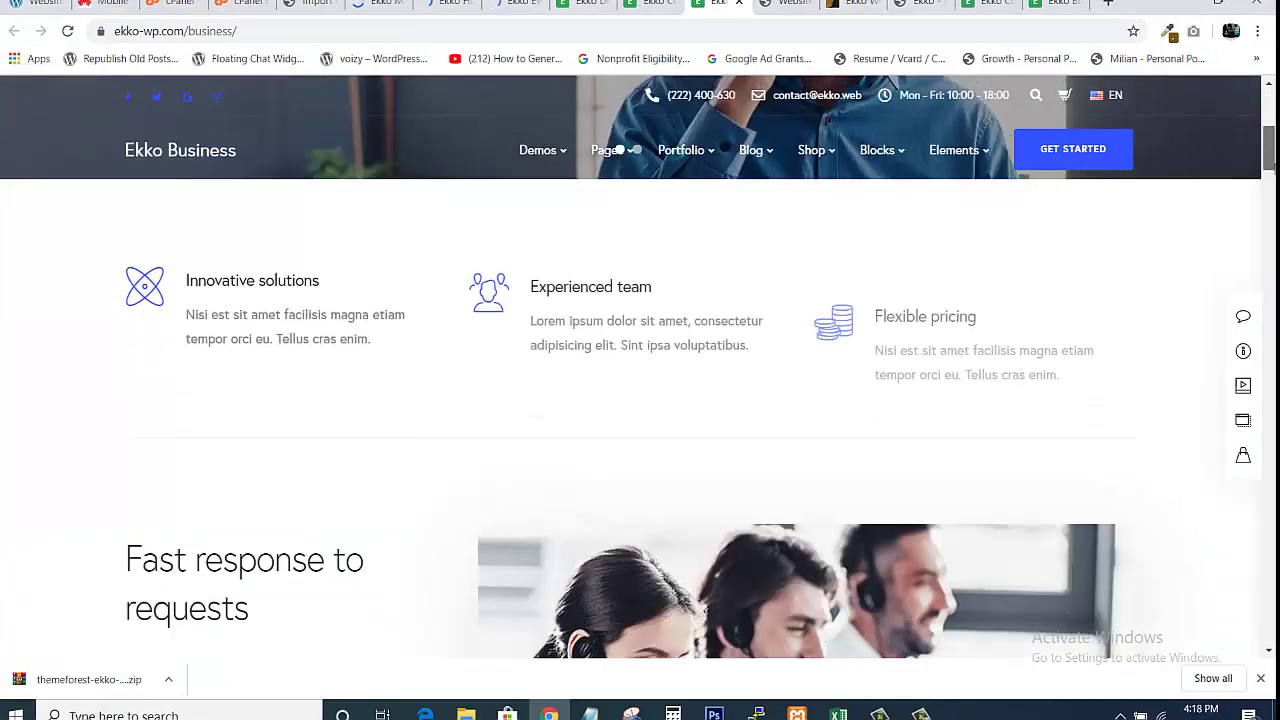
pyautogui.scroll(-10, 640, 400)
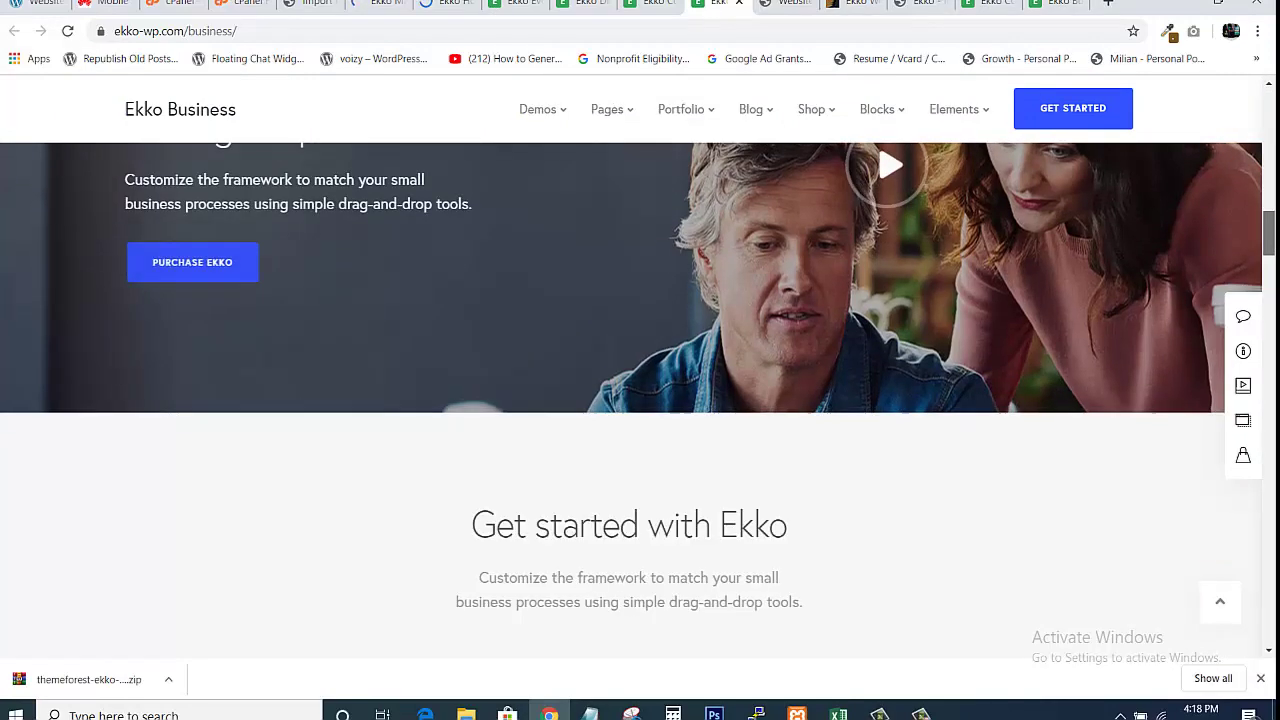
pyautogui.scroll(5, 1232, 314)
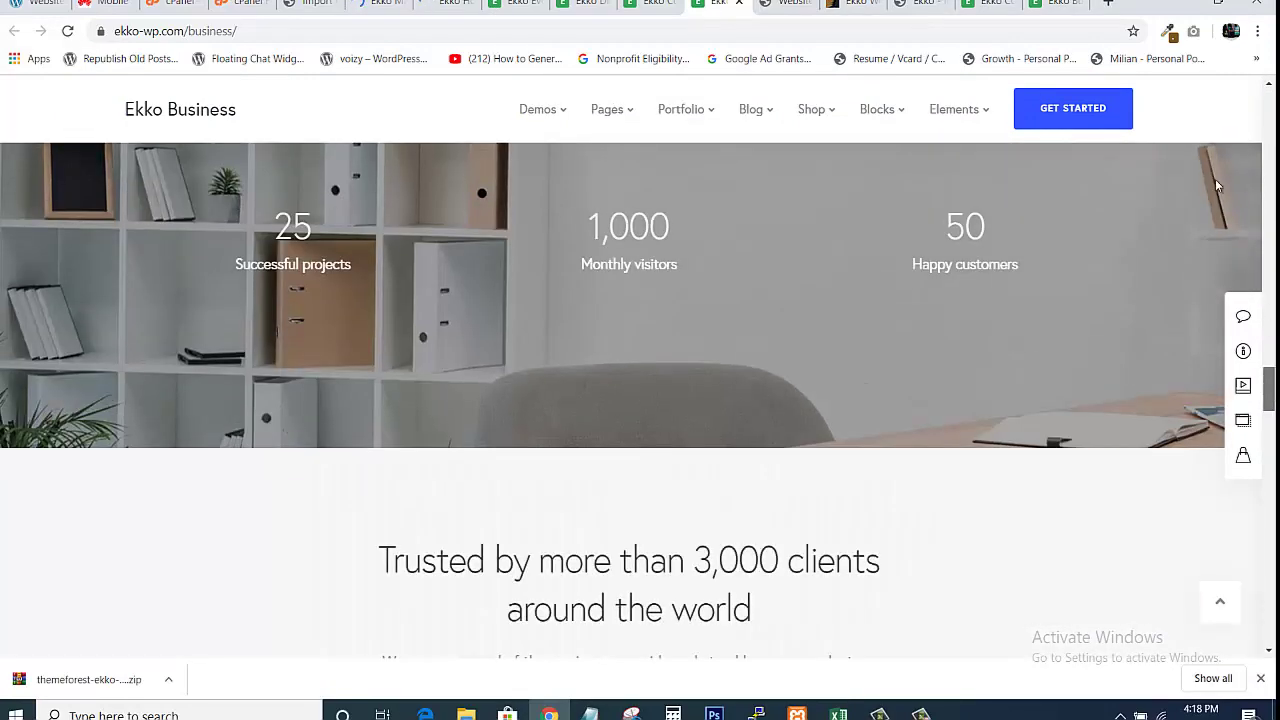
pyautogui.scroll(5, 1232, 314)
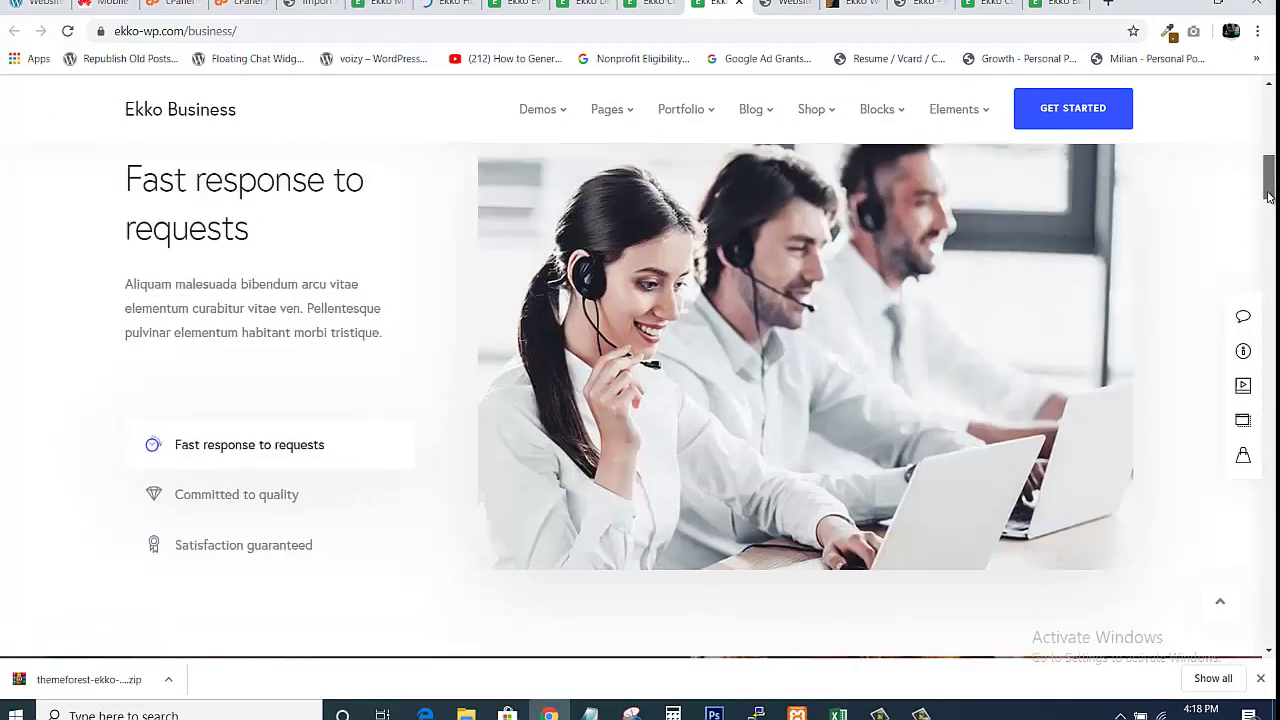
pyautogui.scroll(-10, 1091, 176)
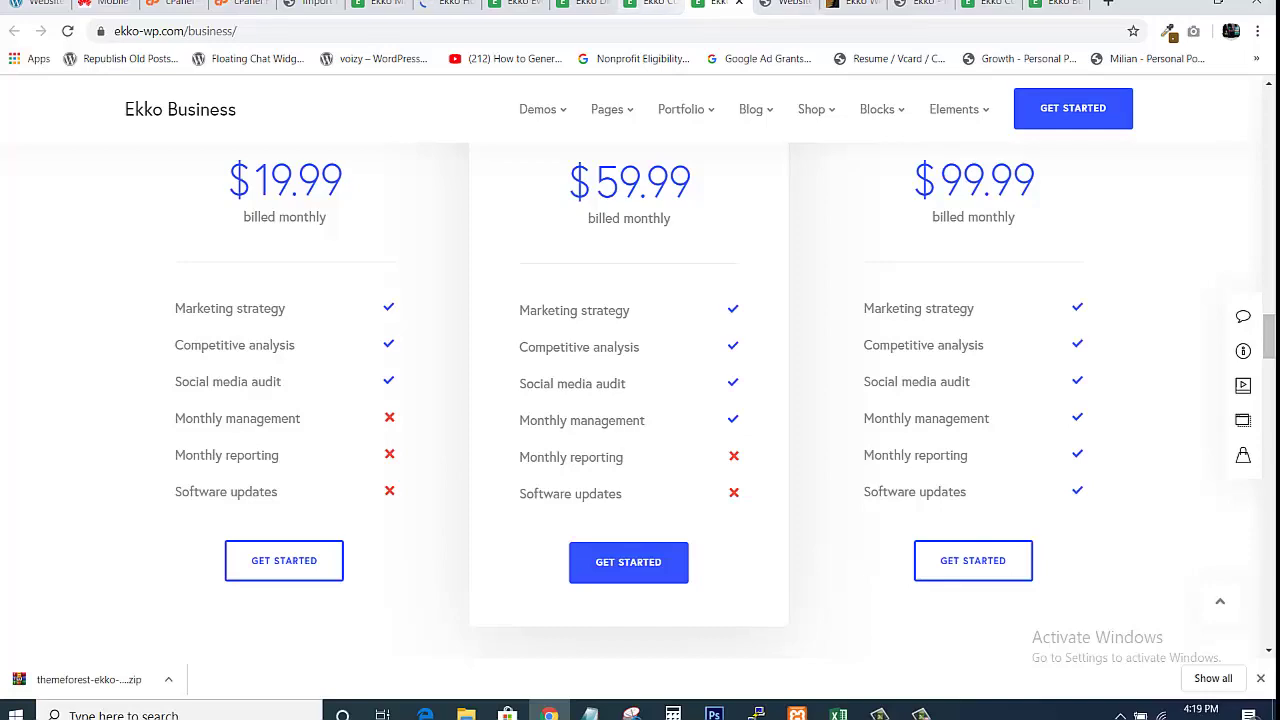
pyautogui.click(648, 3)
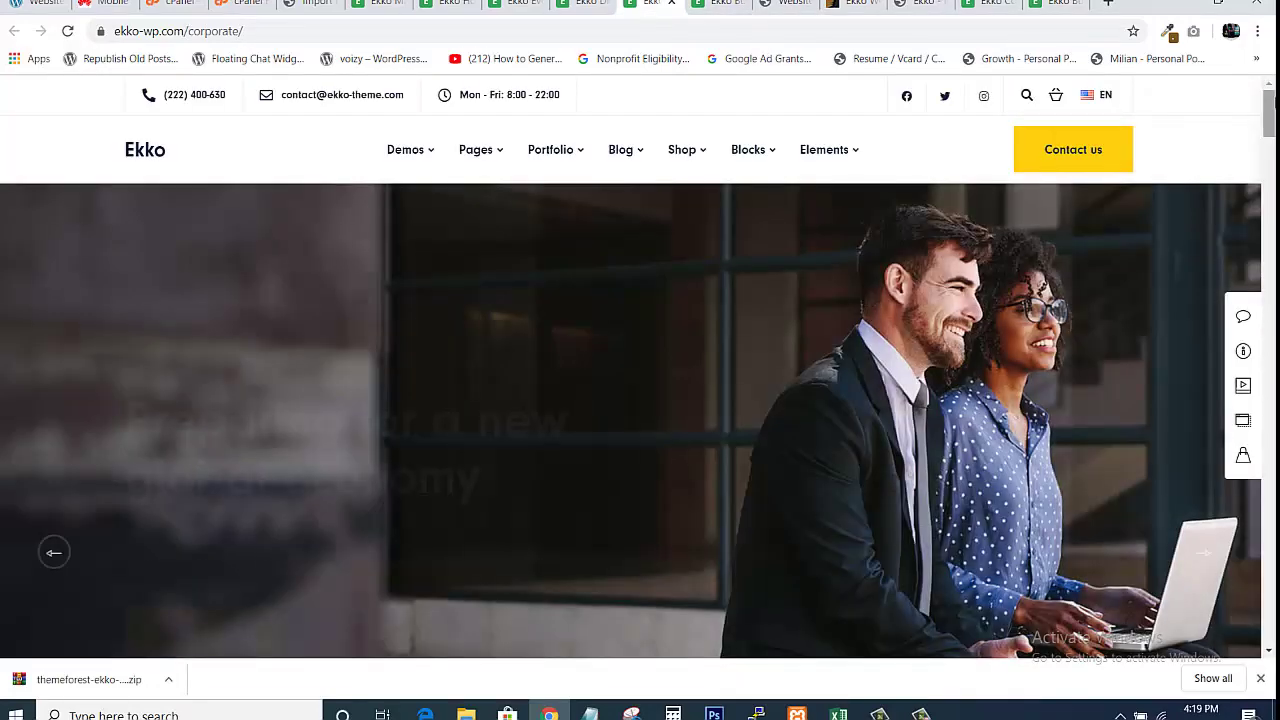
pyautogui.scroll(-10, 640, 420)
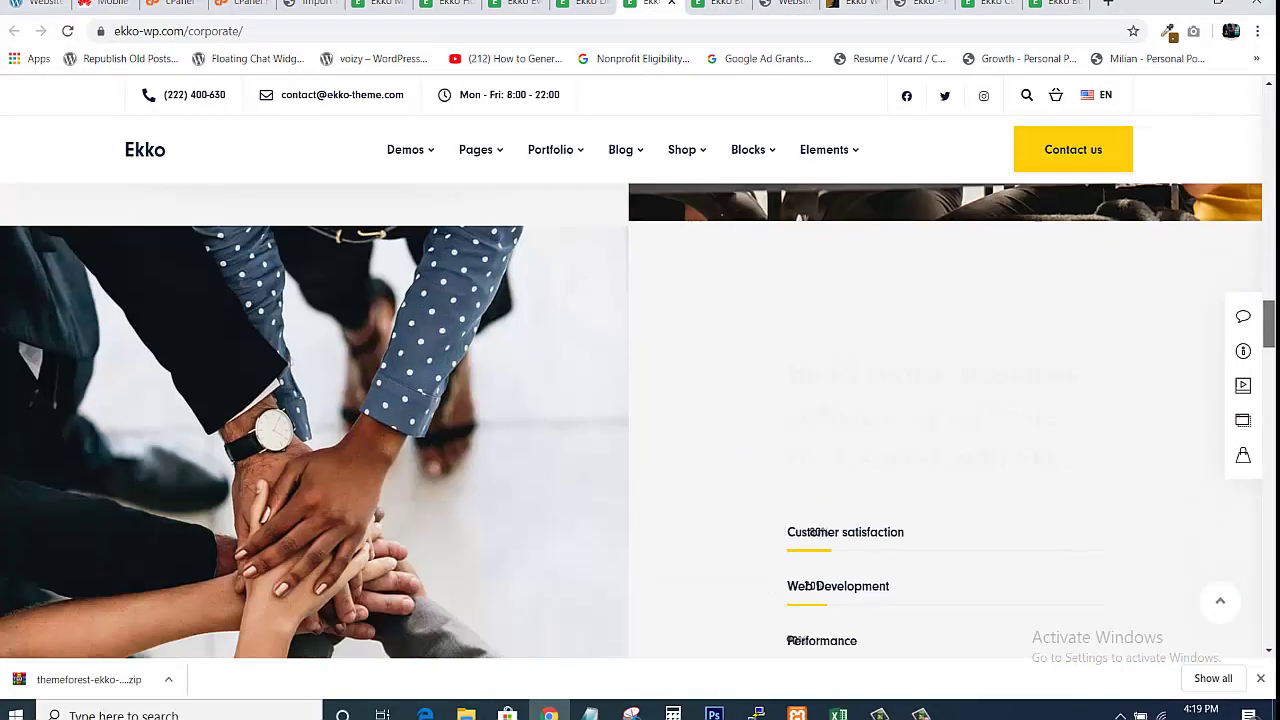
pyautogui.scroll(-15, 640, 420)
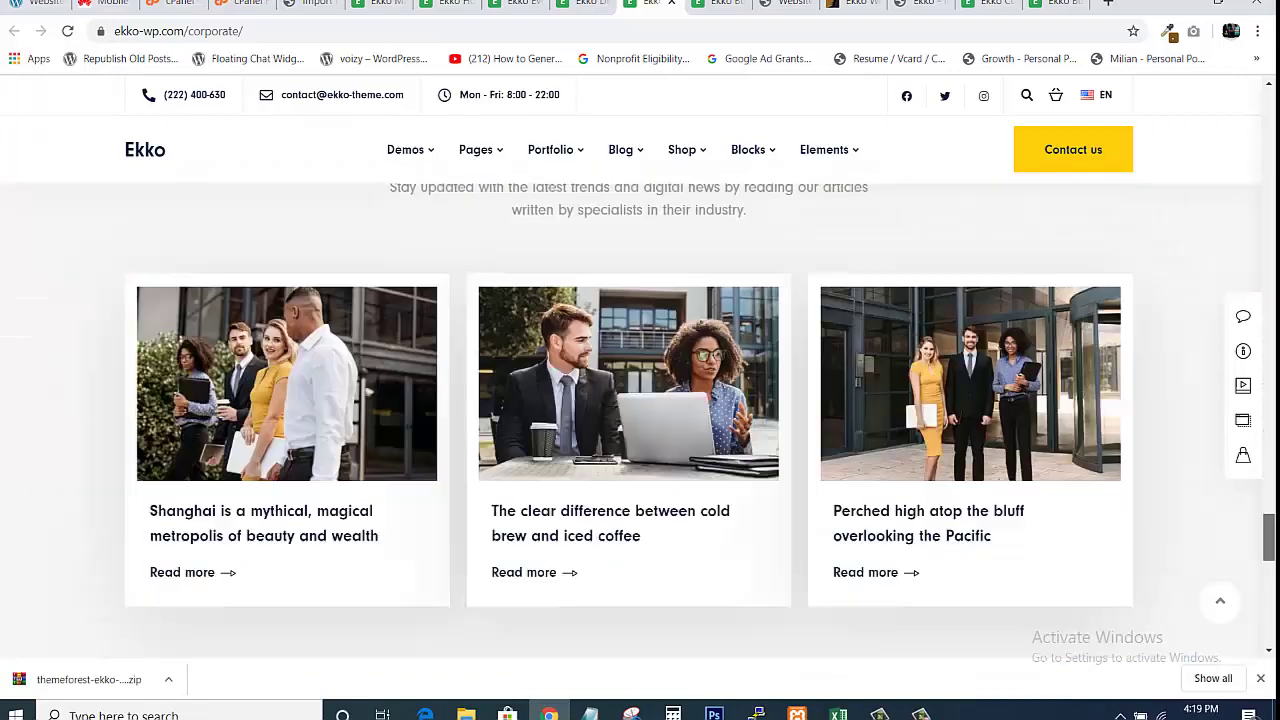
pyautogui.scroll(-5, 640, 420)
# Browse the Digital Agency, Event, Hosting and Marketing demos, then return to Import Demos
pyautogui.click(583, 3)
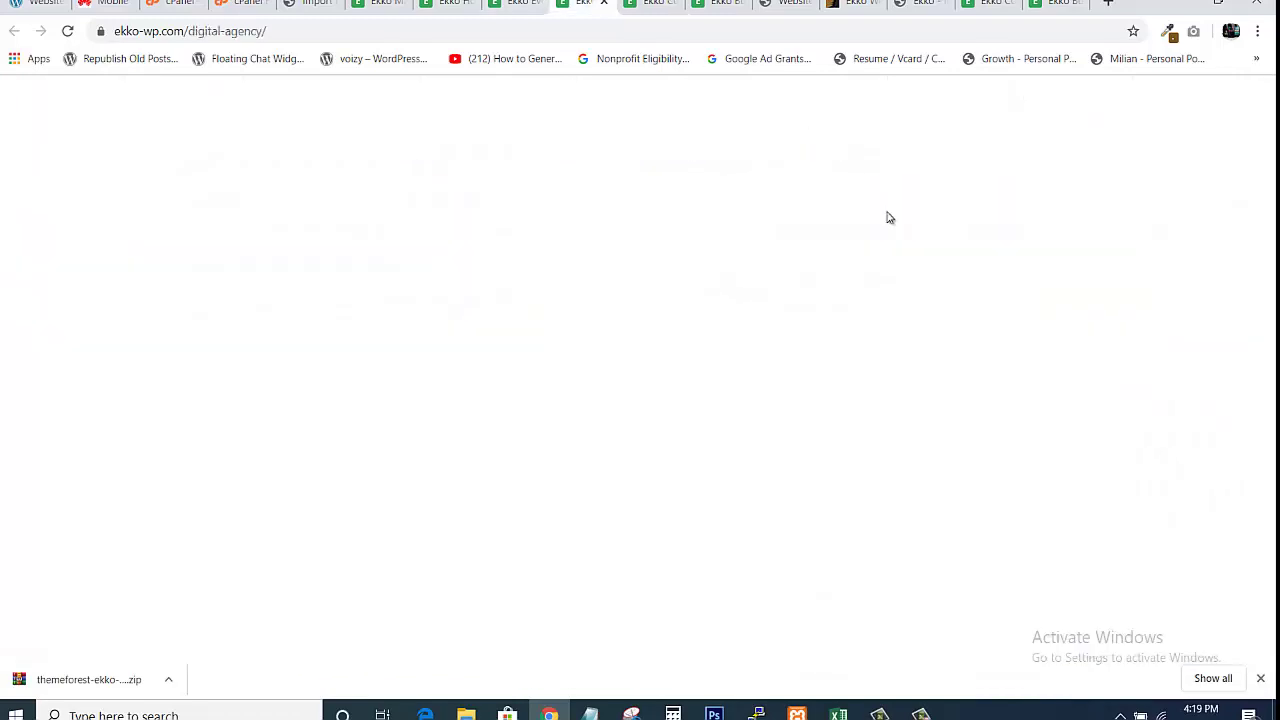
pyautogui.scroll(-10, 640, 400)
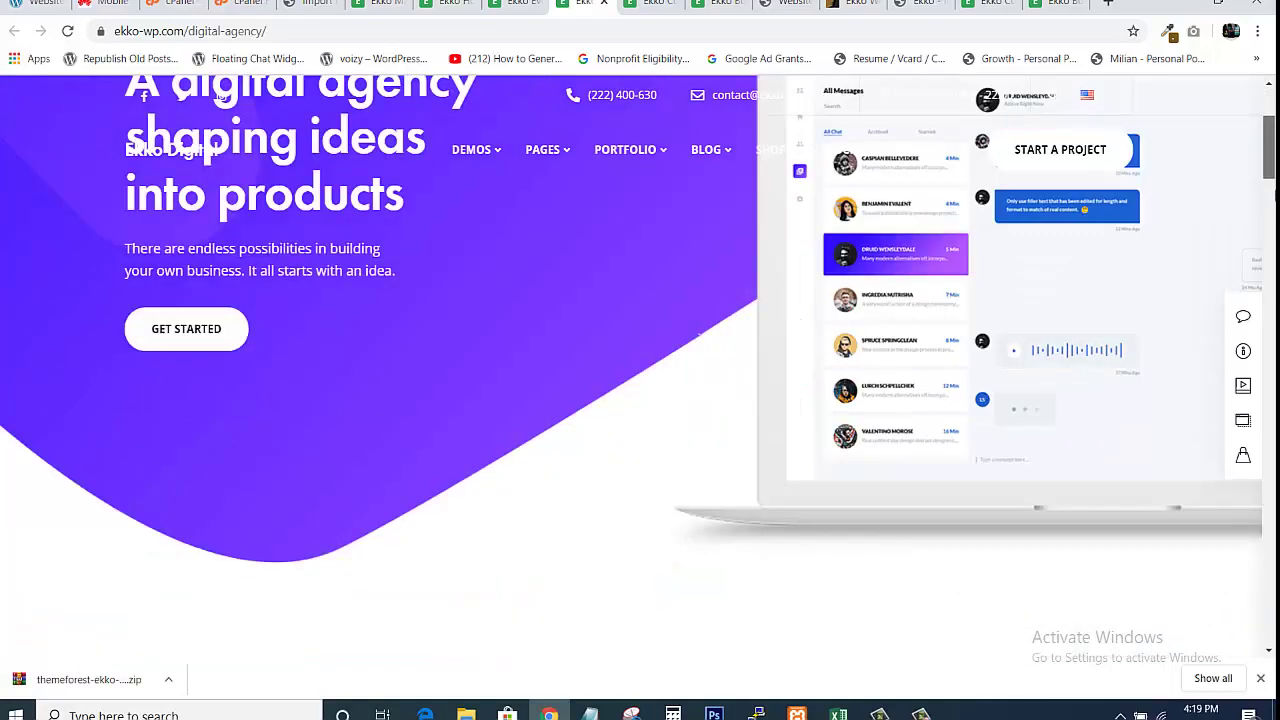
pyautogui.scroll(-10, 640, 400)
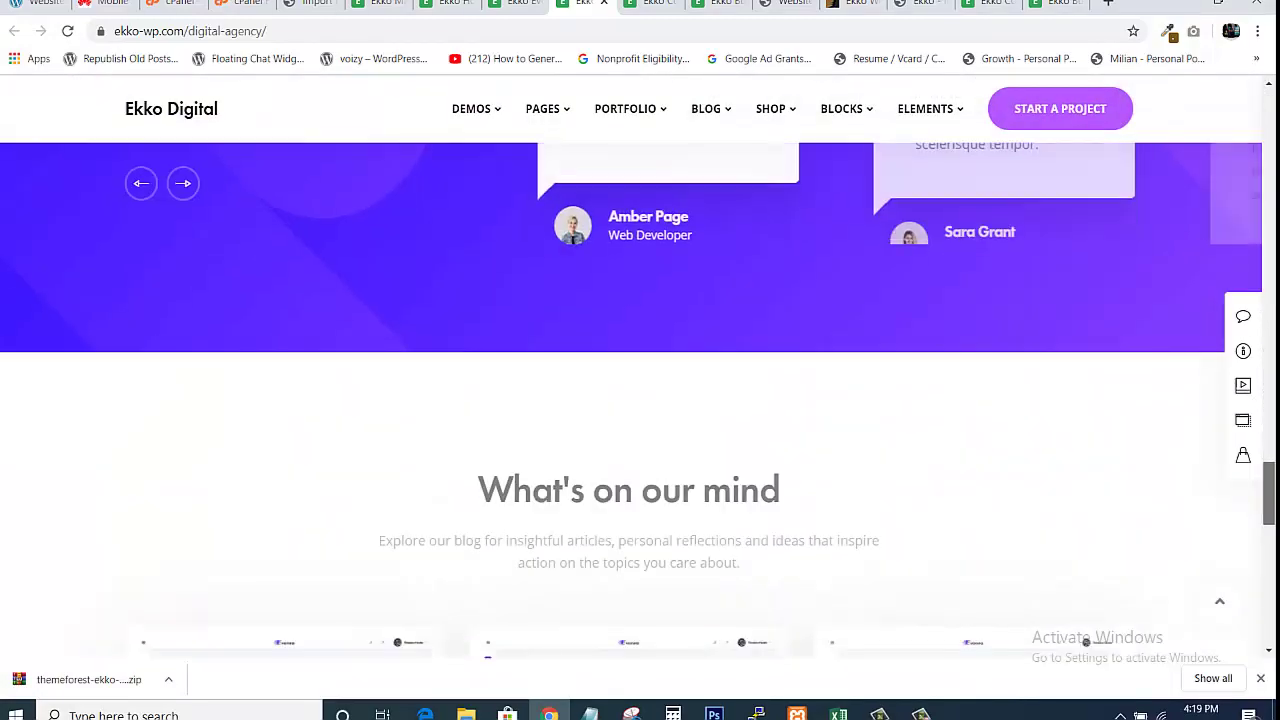
pyautogui.moveTo(1269, 494); pyautogui.dragTo(1236, 122)
pyautogui.click(510, 4)
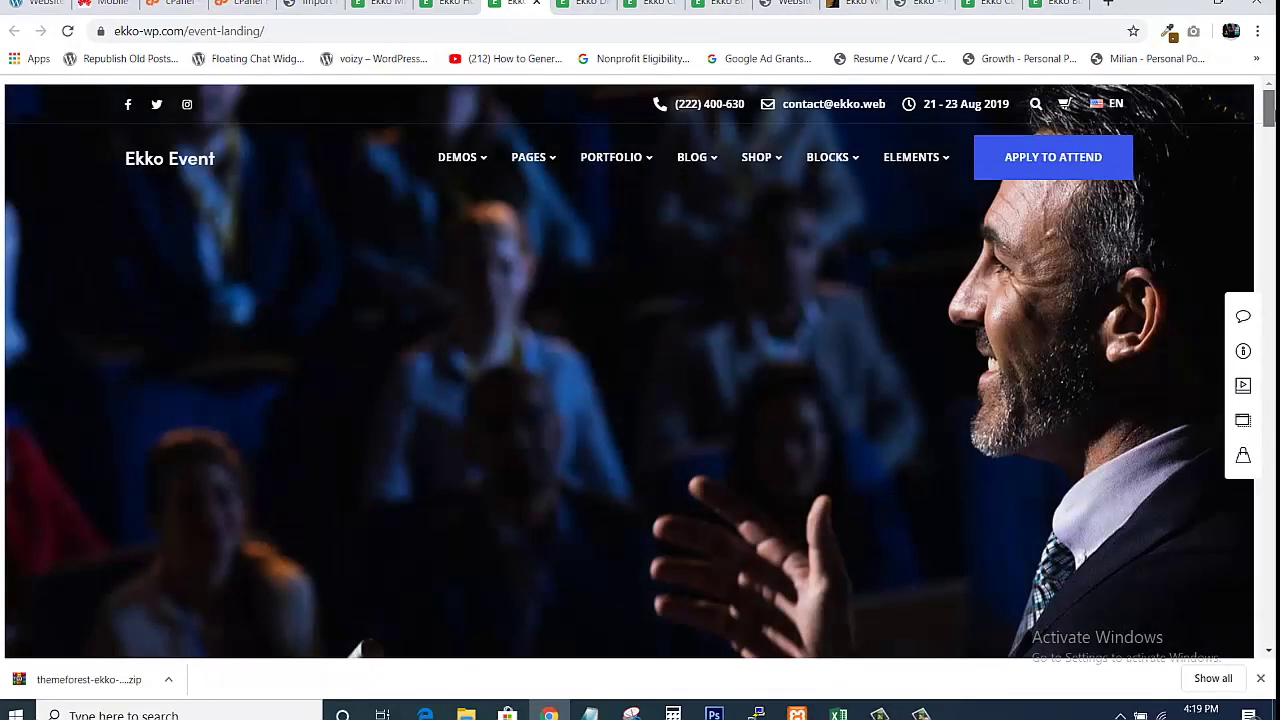
pyautogui.moveTo(1270, 110); pyautogui.dragTo(1180, 216)
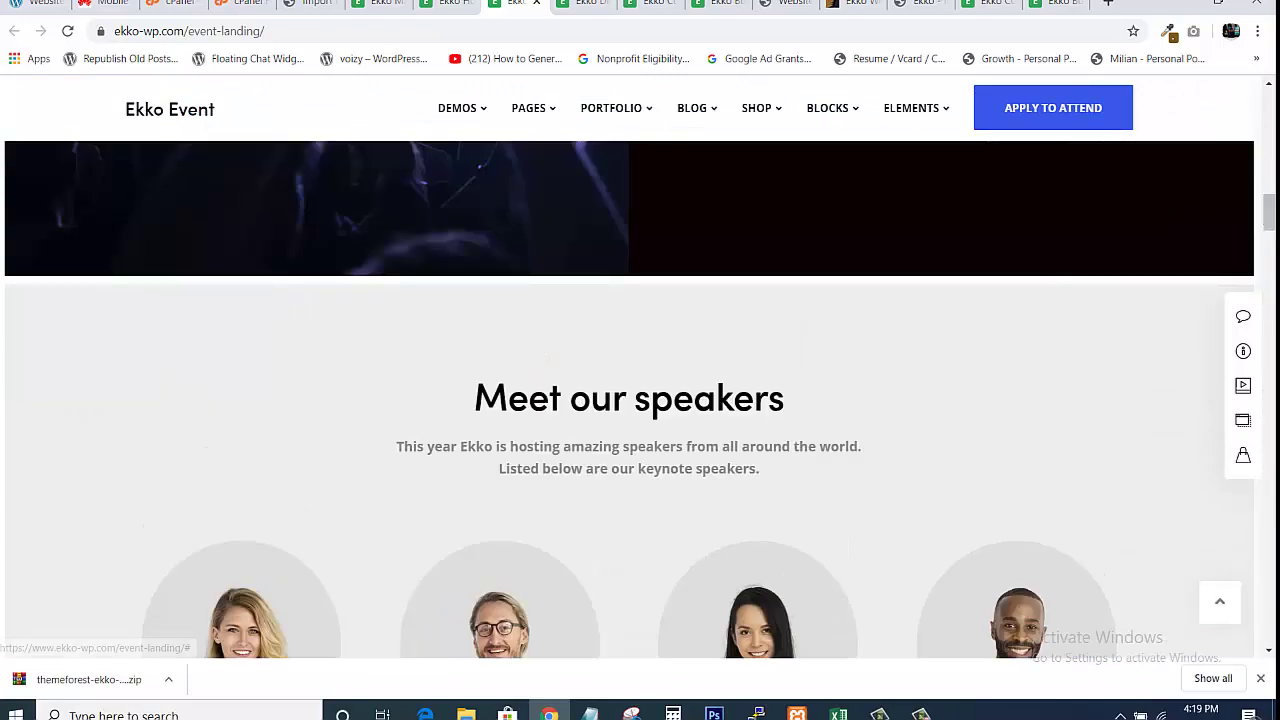
pyautogui.click(448, 4)
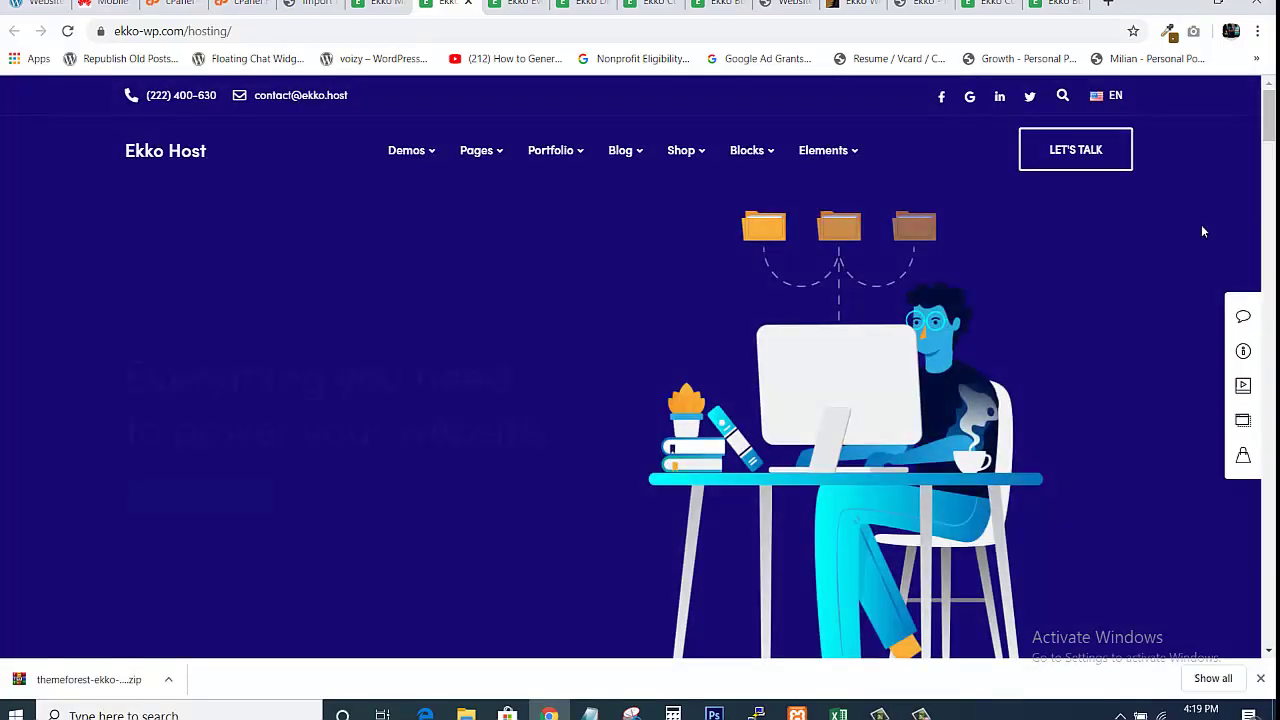
pyautogui.moveTo(1270, 115); pyautogui.dragTo(1244, 99)
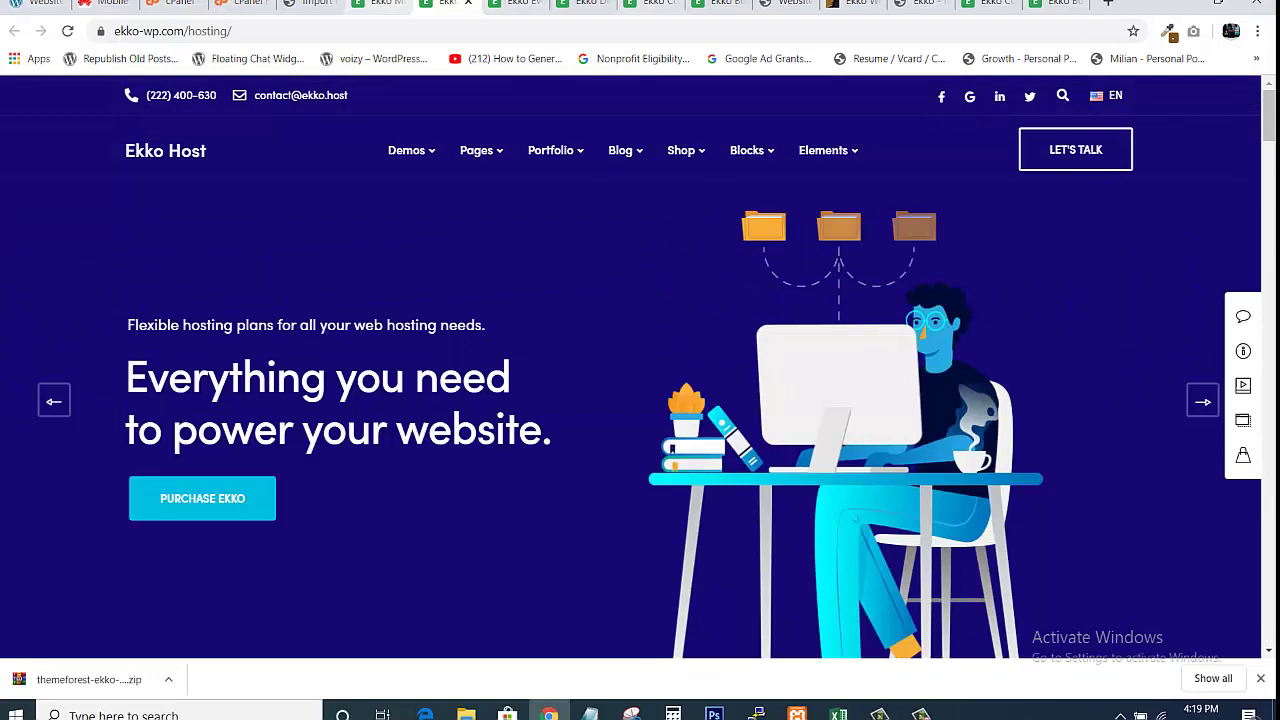
pyautogui.click(388, 4)
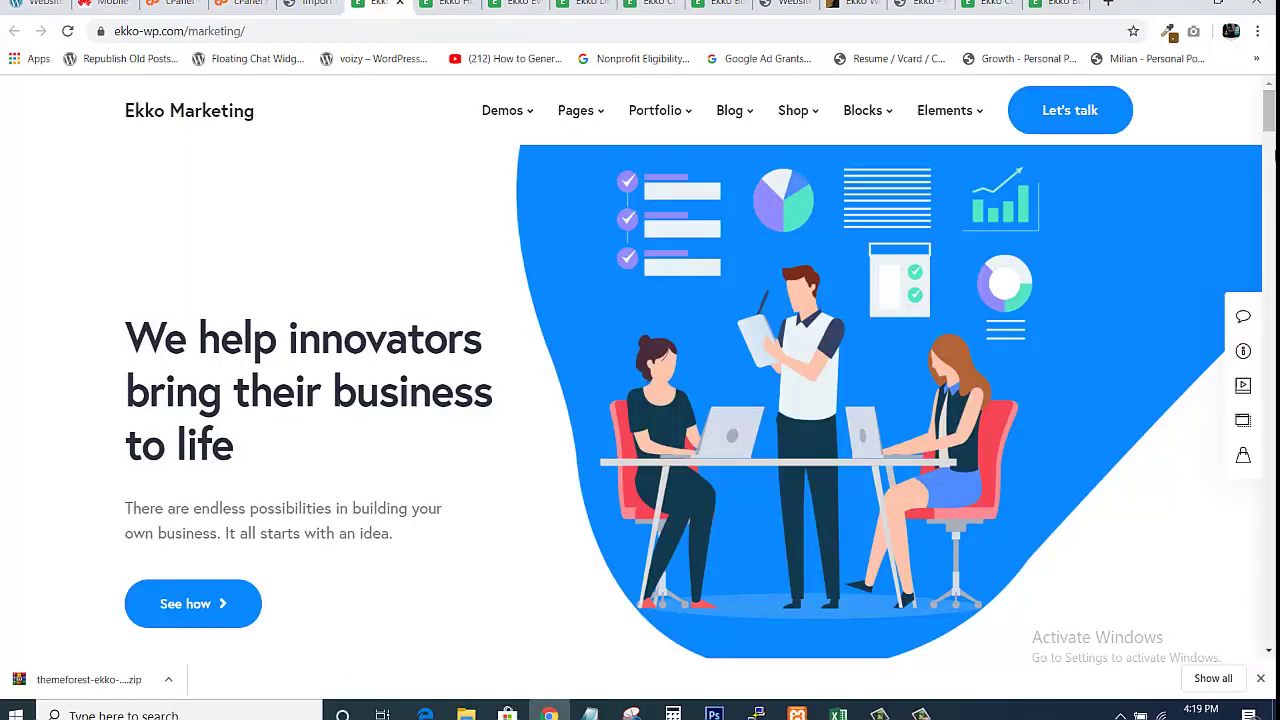
pyautogui.scroll(-10, 1272, 130)
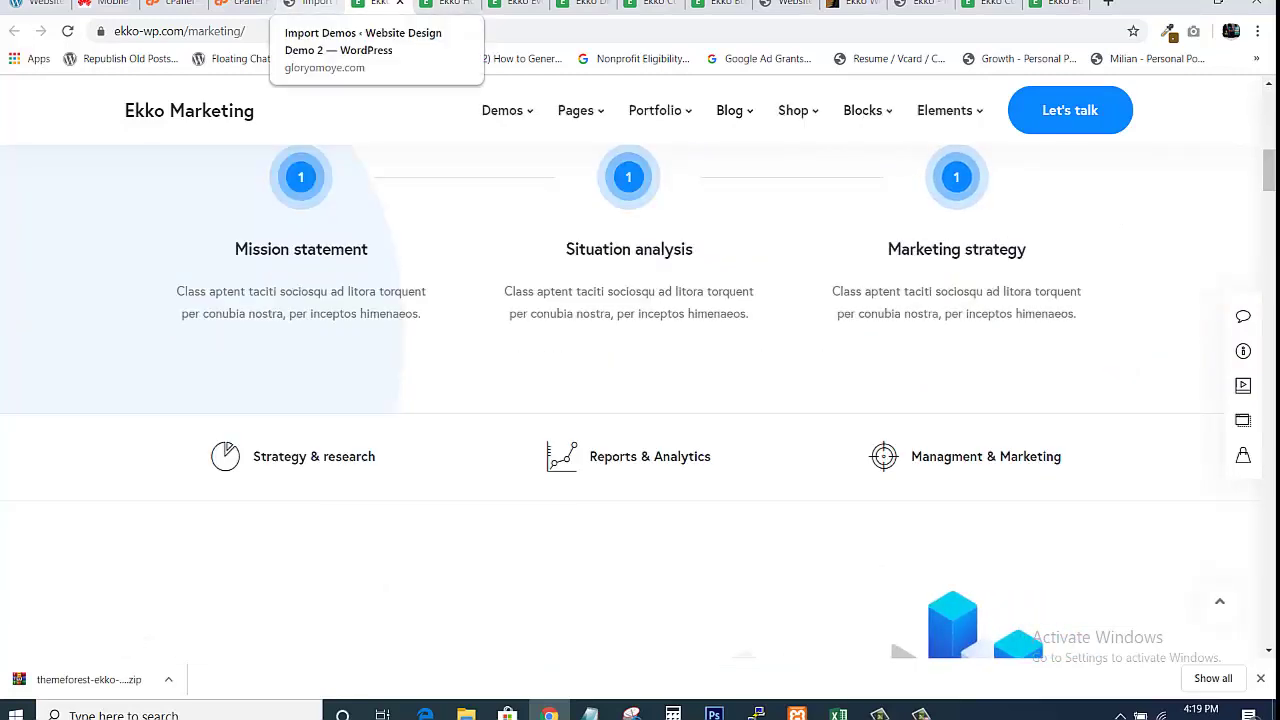
pyautogui.click(315, 4)
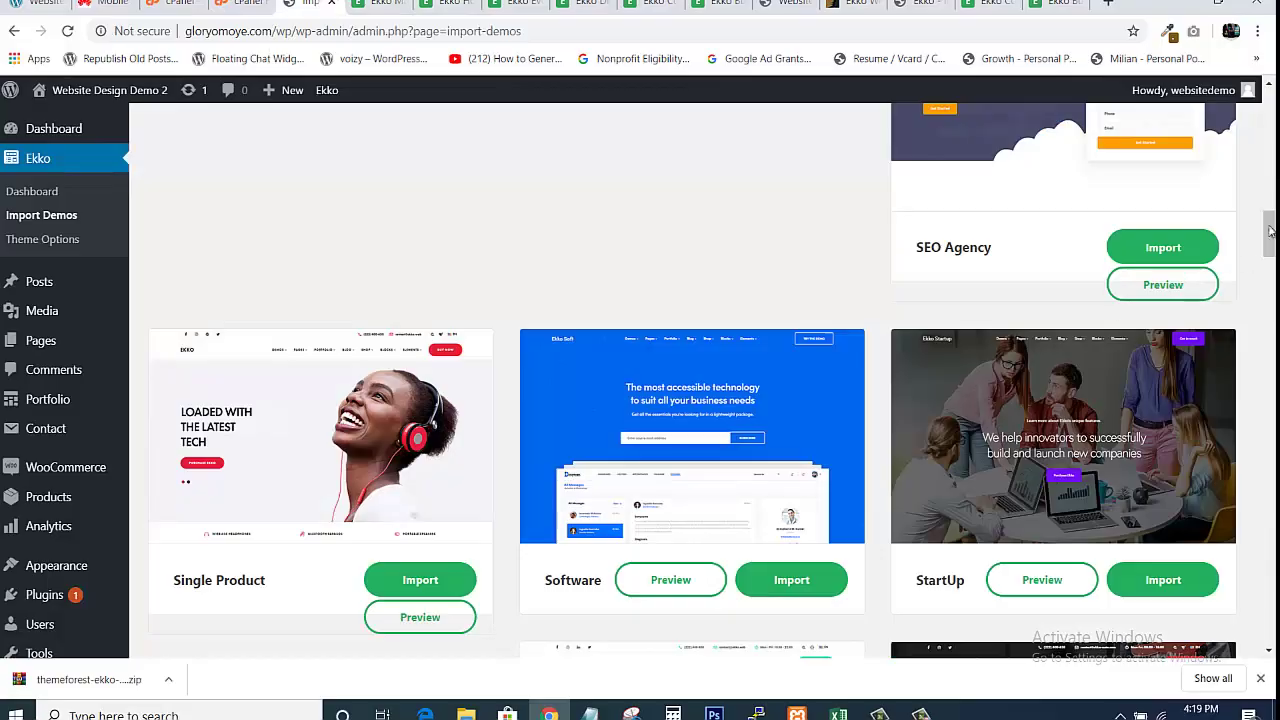
pyautogui.moveTo(1270, 231); pyautogui.dragTo(1270, 133)
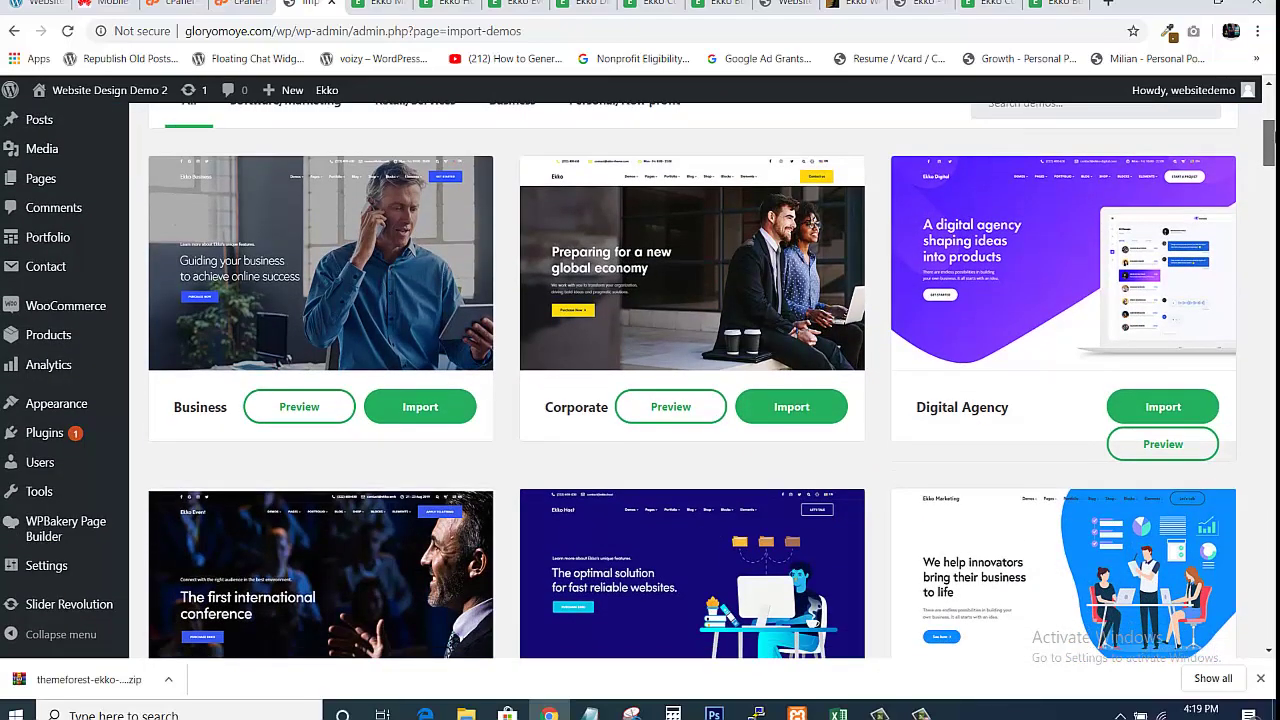
pyautogui.moveTo(1270, 140); pyautogui.dragTo(1270, 159)
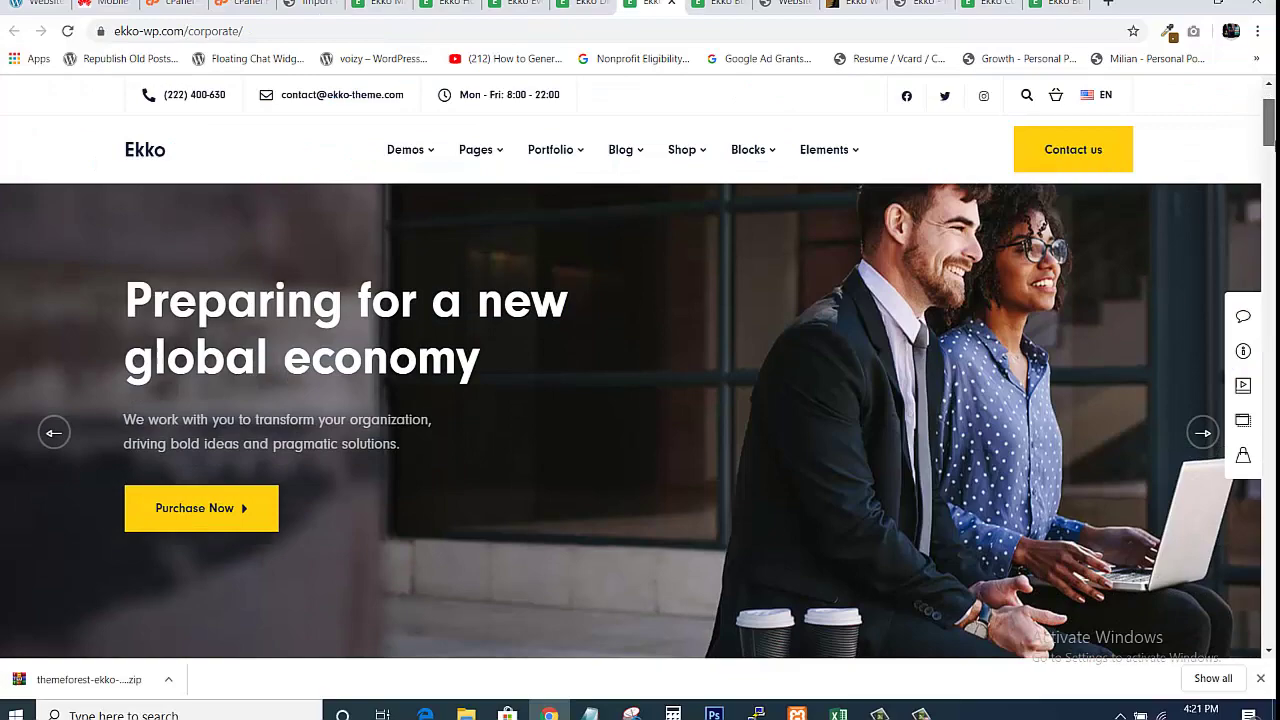
pyautogui.moveTo(1268, 112)
pyautogui.mouseDown()
pyautogui.moveTo(1268, 620)
pyautogui.moveTo(1268, 112)
pyautogui.mouseUp()
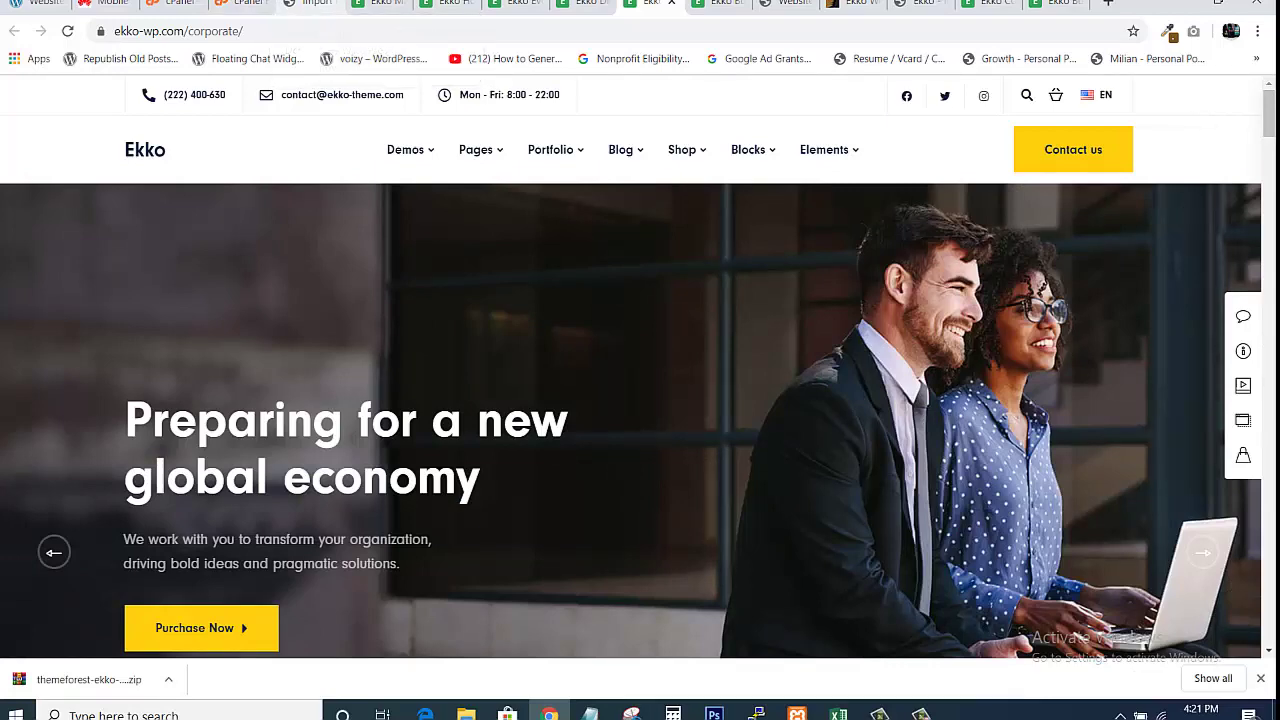
pyautogui.click(308, 4)
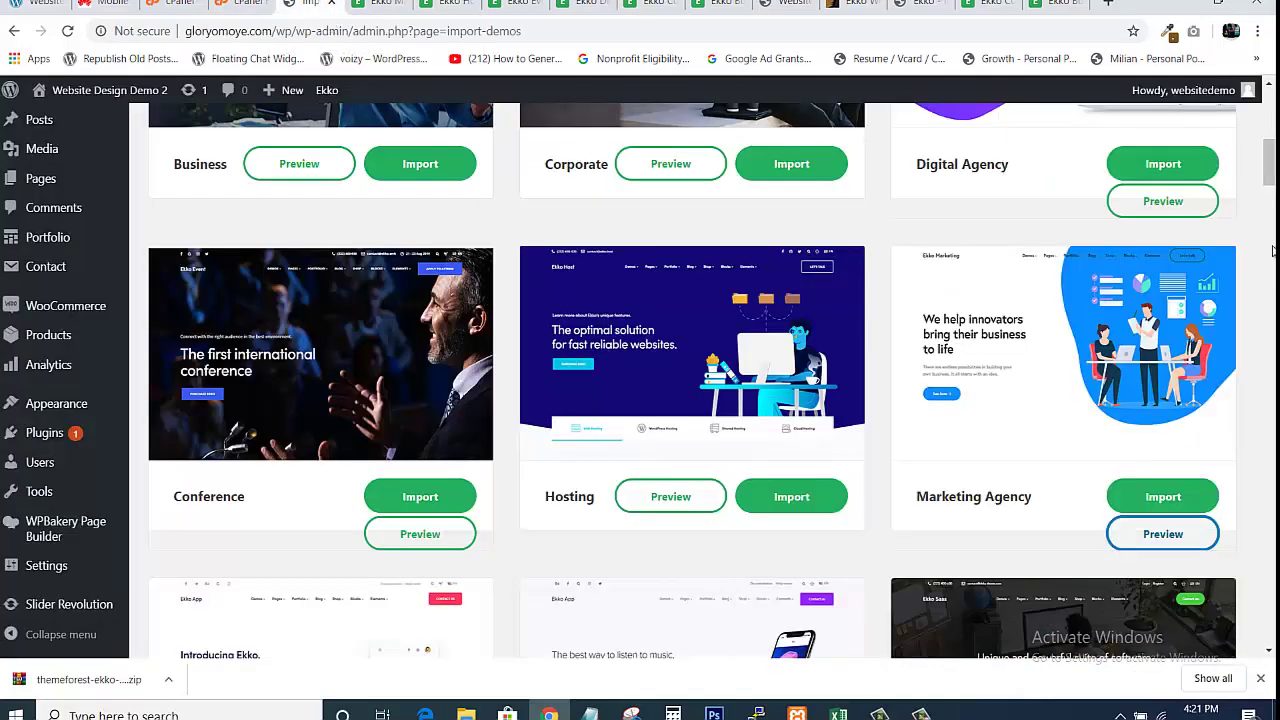
pyautogui.moveTo(1268, 165); pyautogui.dragTo(1272, 136)
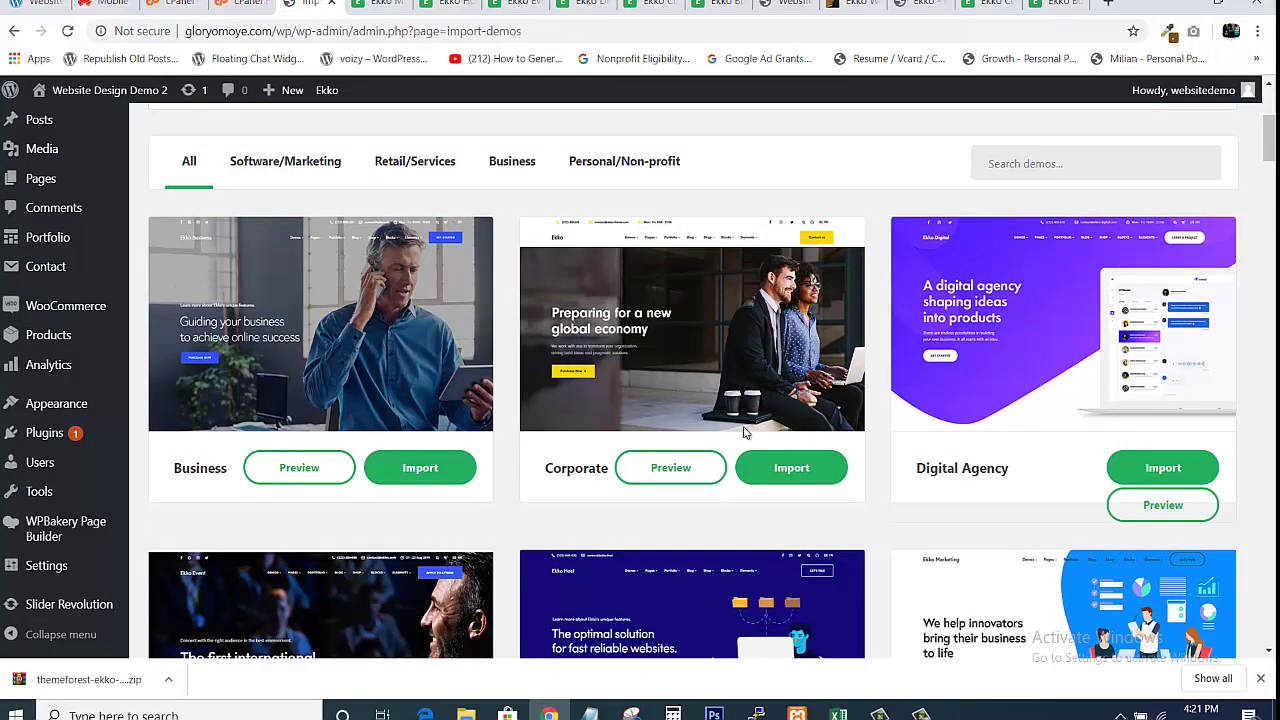
# Import the Corporate demo with 'Yes, import!' and wait for the completion message
pyautogui.click(790, 469)
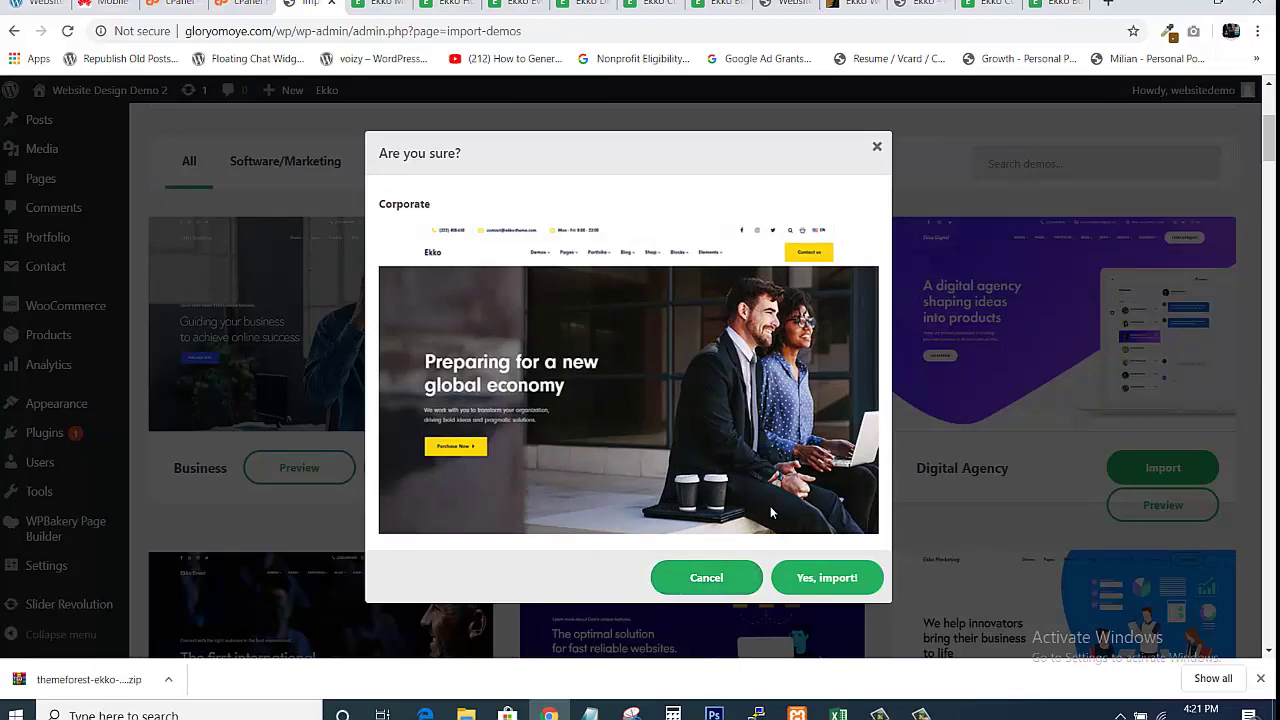
pyautogui.click(812, 585)
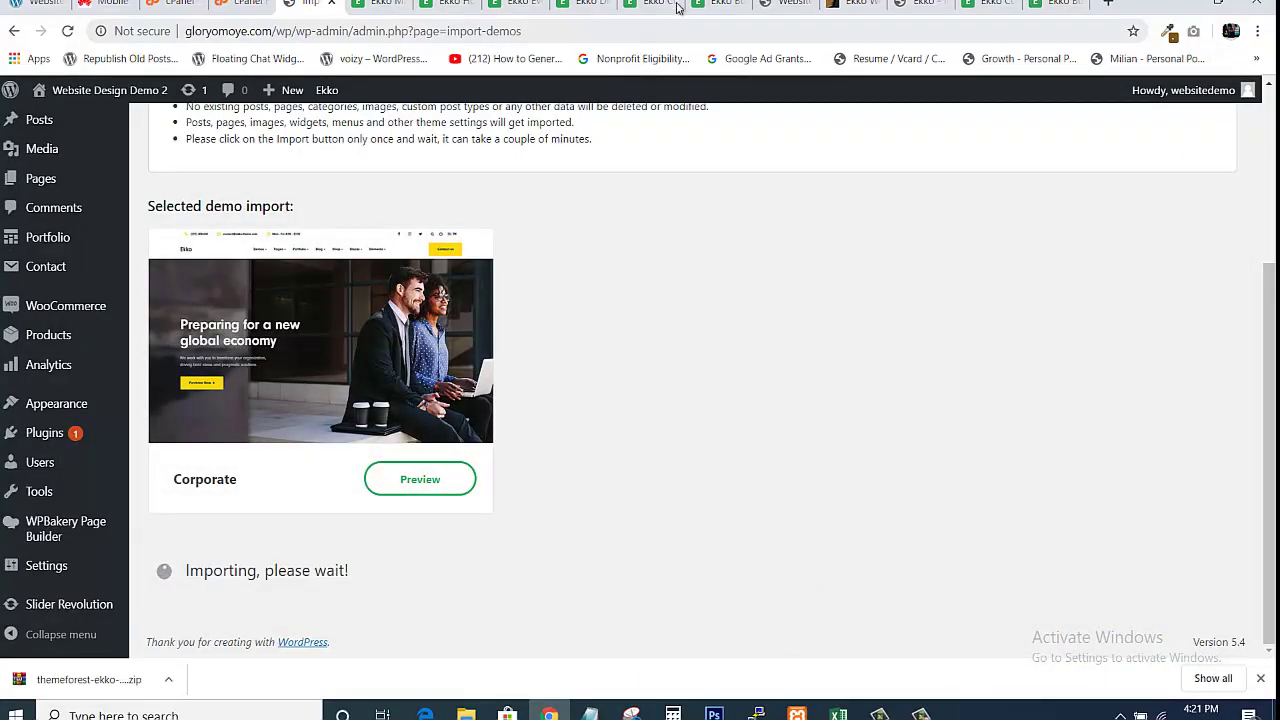
pyautogui.click(715, 5)
pyautogui.click(650, 5)
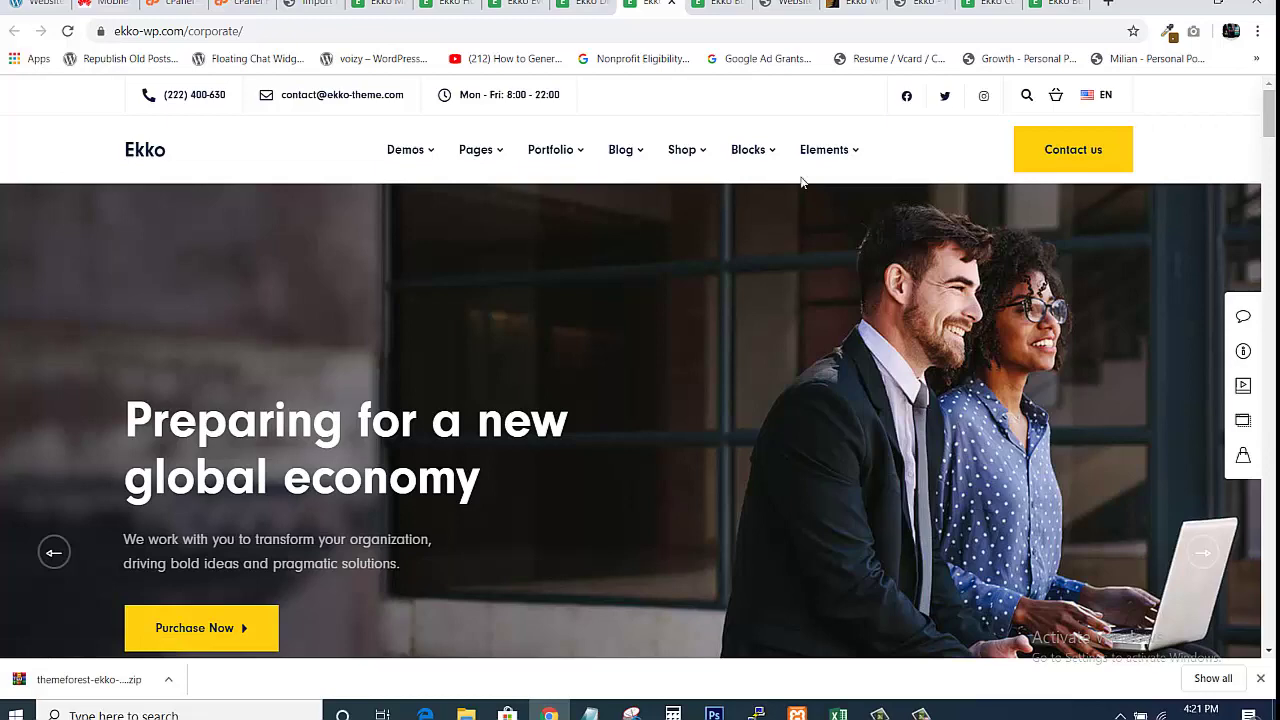
pyautogui.click(310, 5)
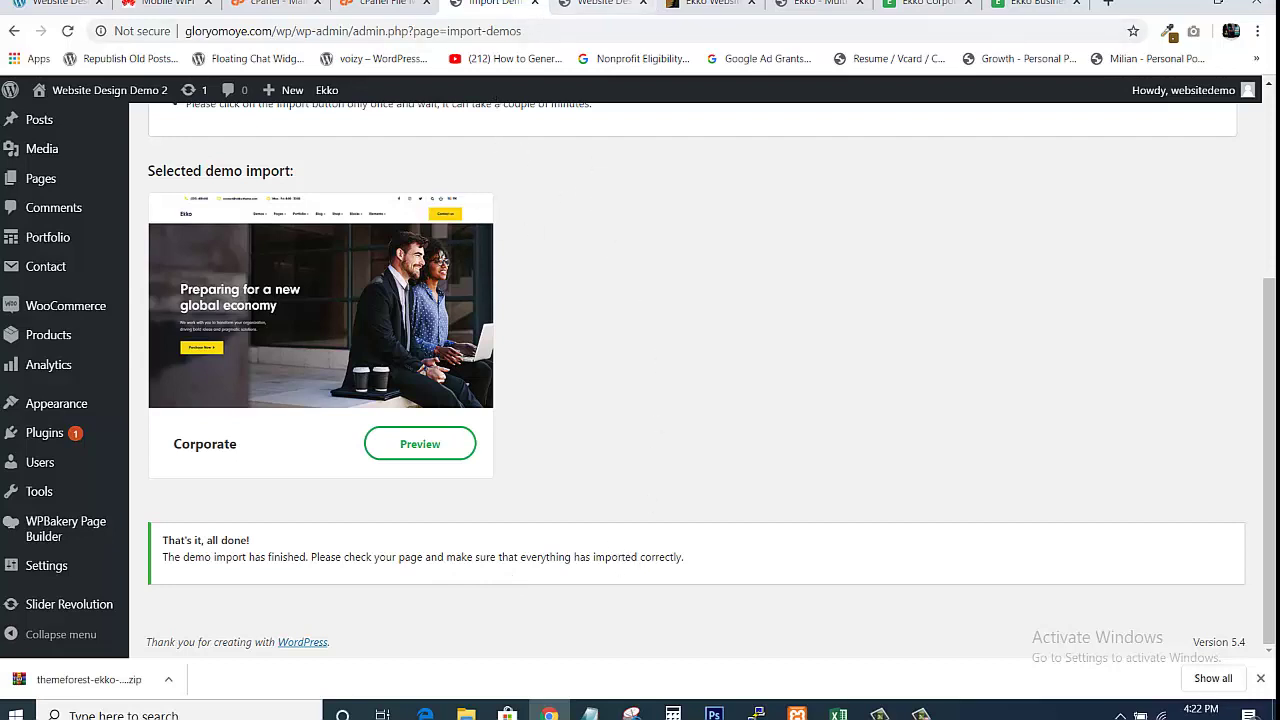
# Reload the site's own front page to check for the imported homepage
pyautogui.click(603, 4)
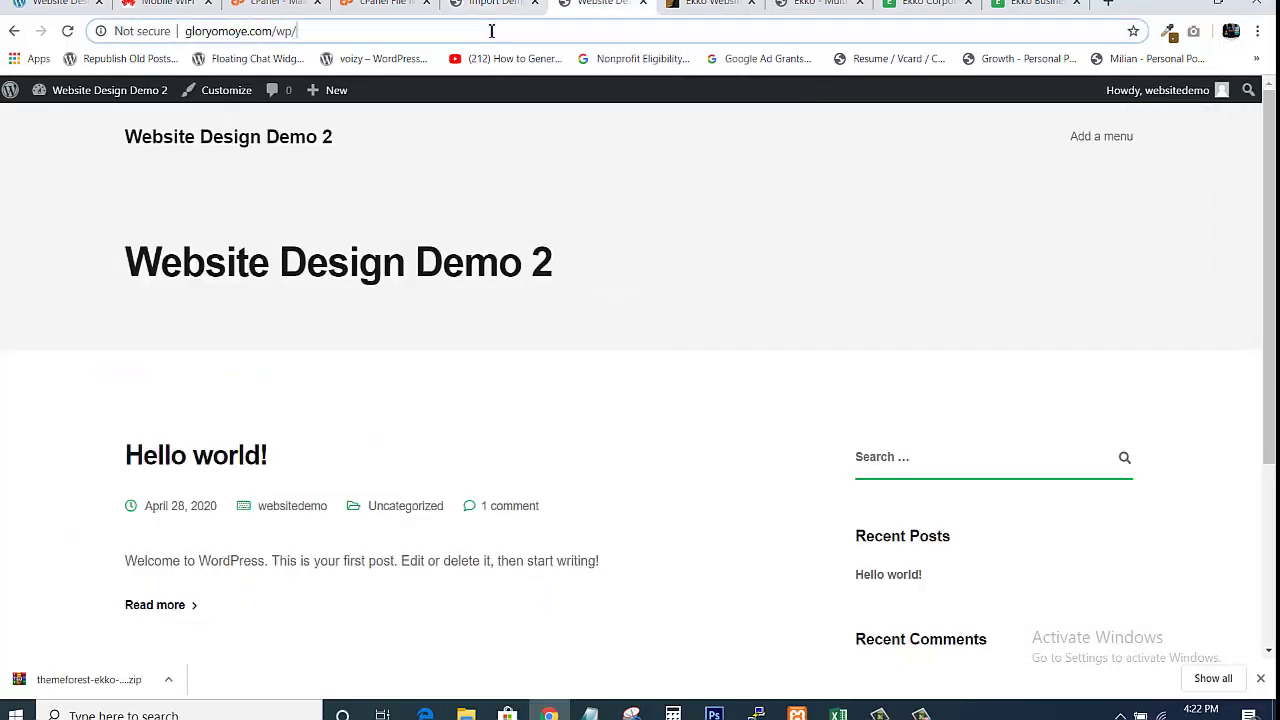
pyautogui.click(491, 31)
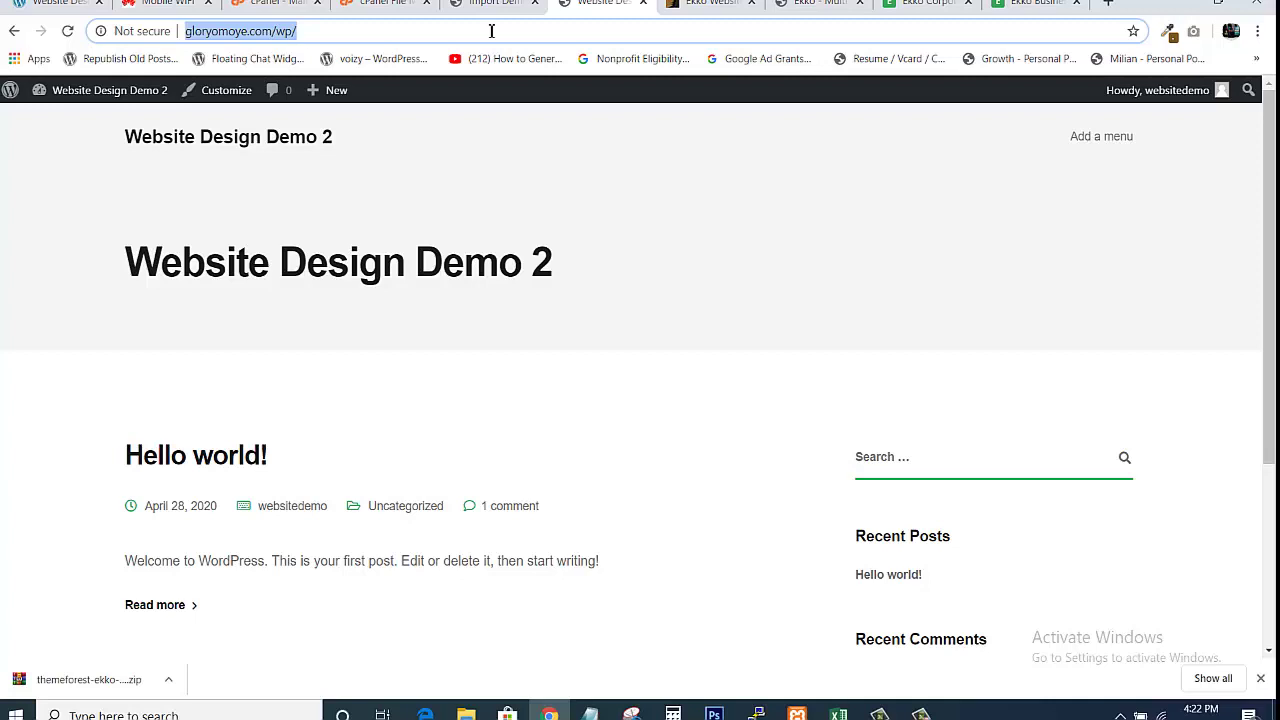
pyautogui.press('Return')
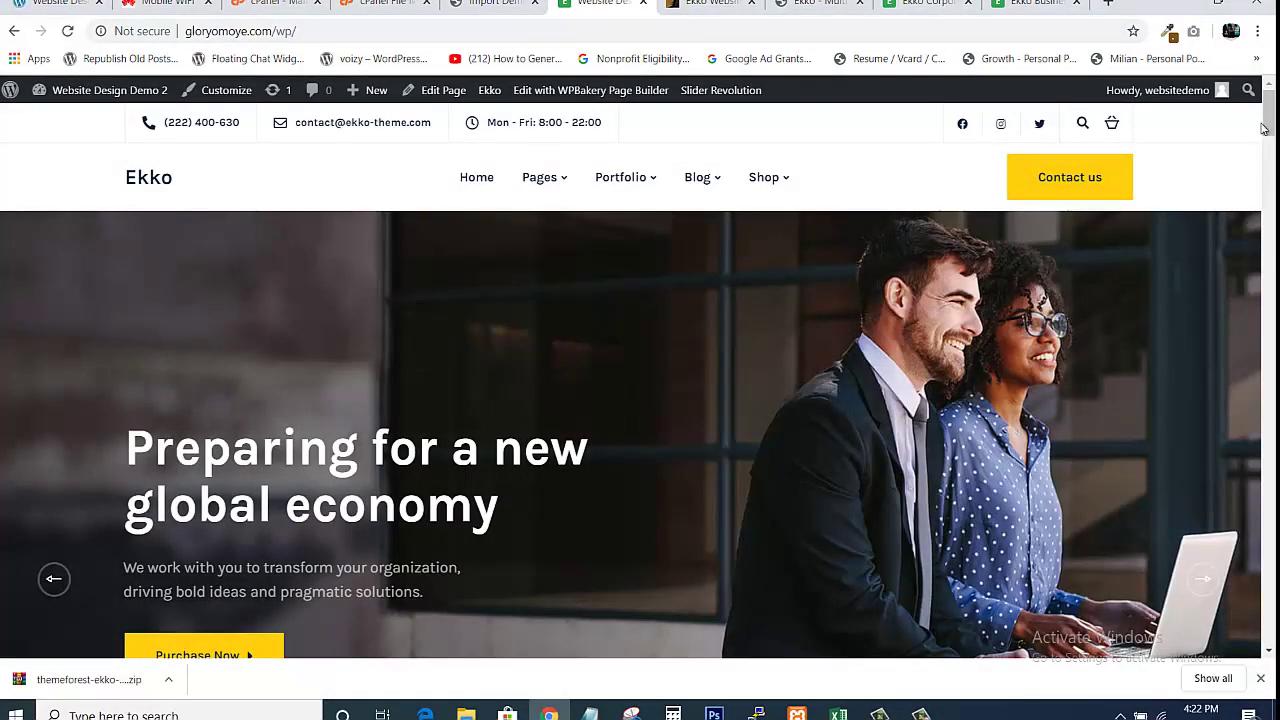
# Scroll the site homepage and compare it with the original Corporate and Business demos
pyautogui.scroll(-5, 1263, 128)
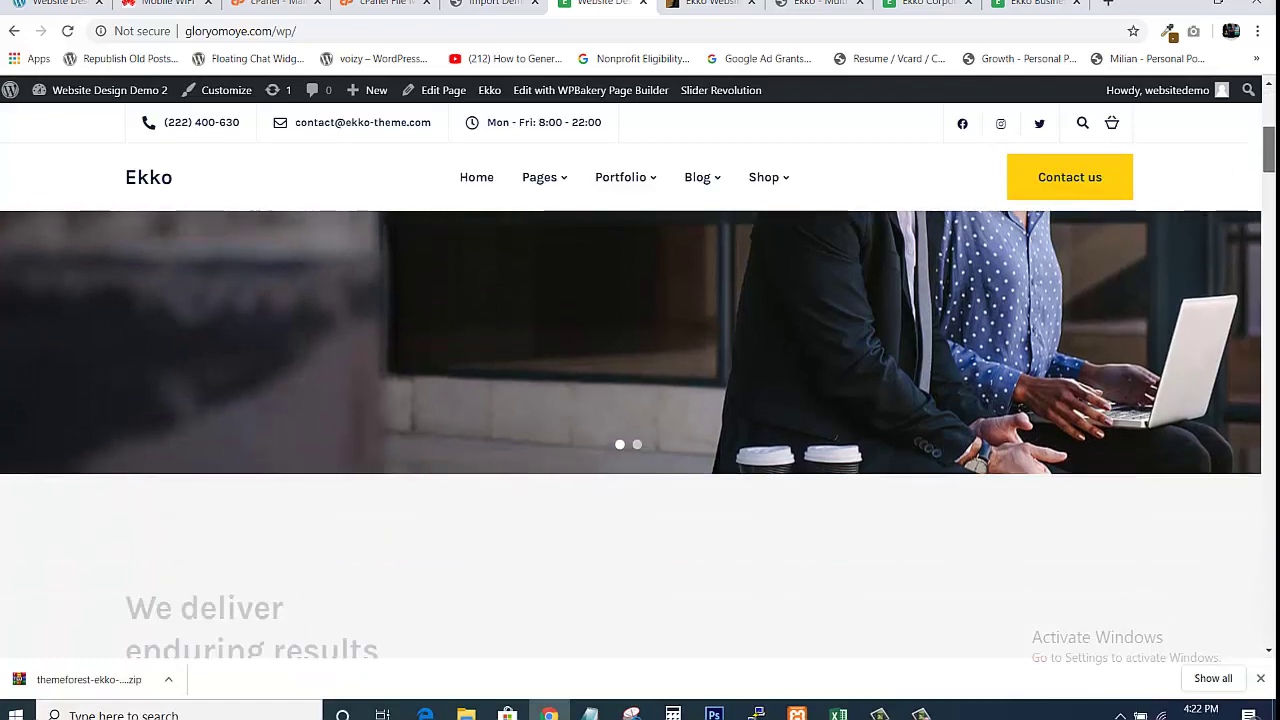
pyautogui.scroll(-10, 640, 430)
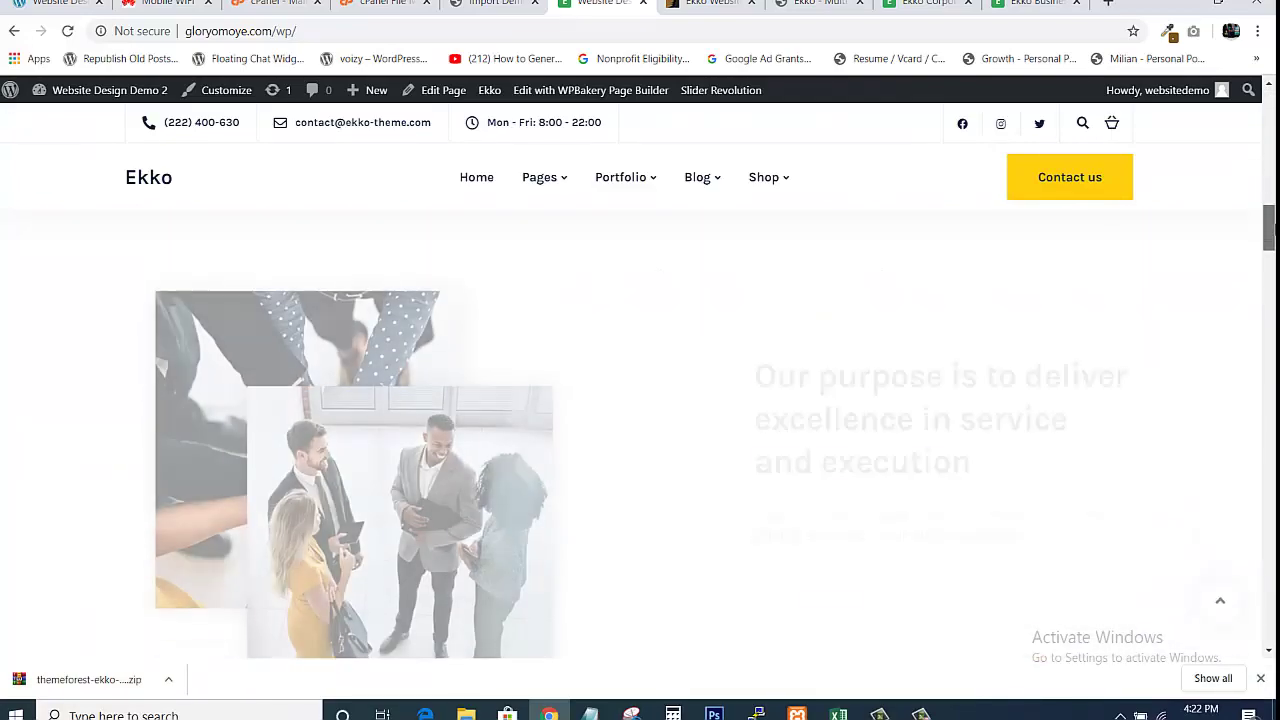
pyautogui.scroll(-8, 640, 430)
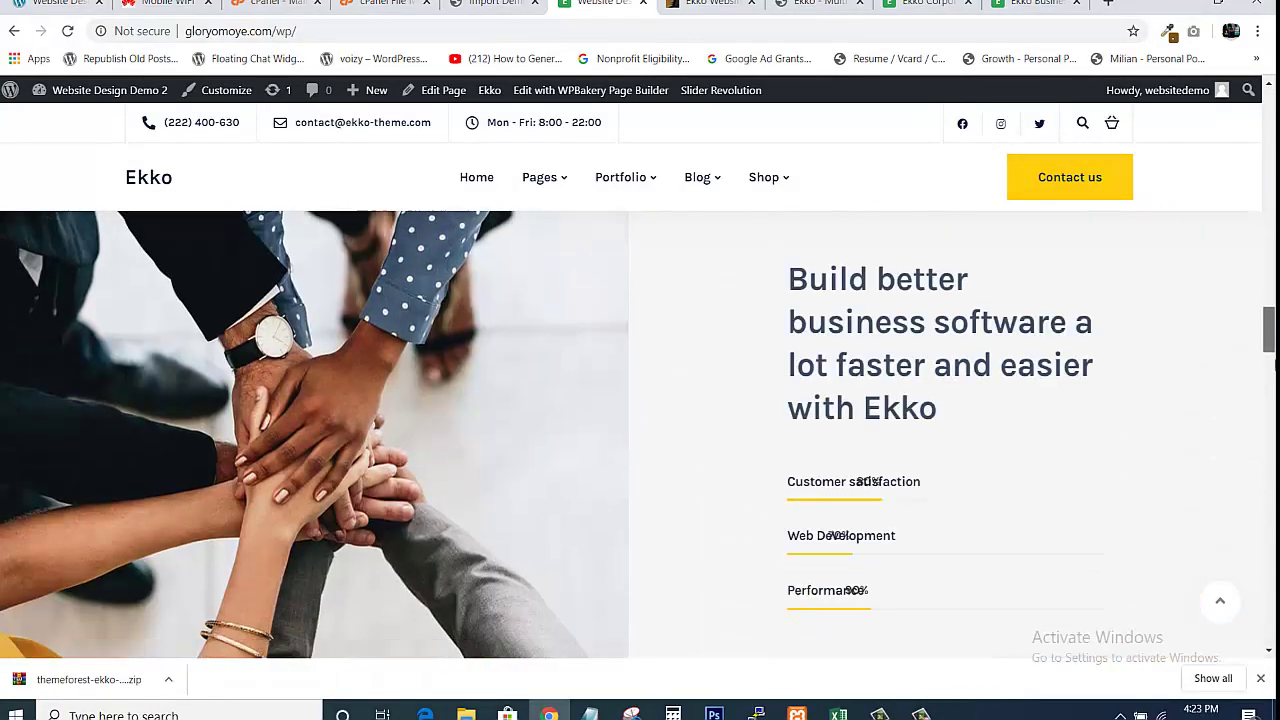
pyautogui.moveTo(1274, 364); pyautogui.dragTo(1270, 110)
pyautogui.click(925, 4)
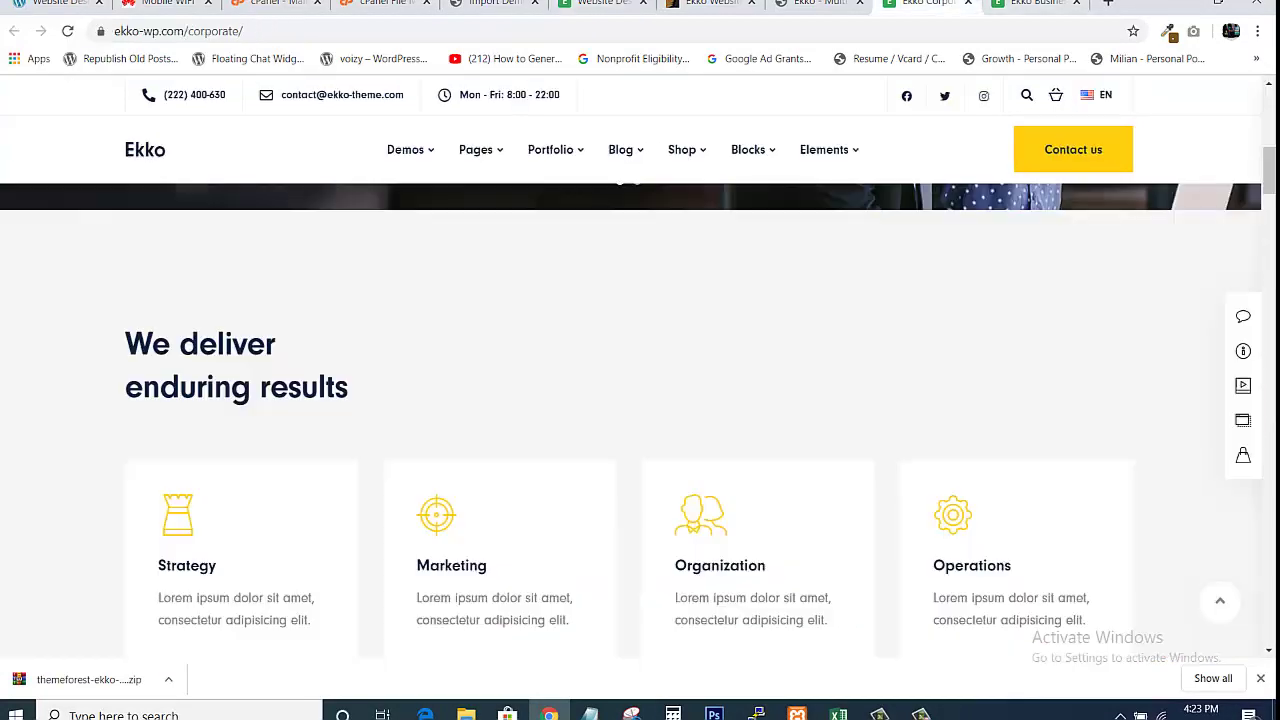
pyautogui.click(1036, 4)
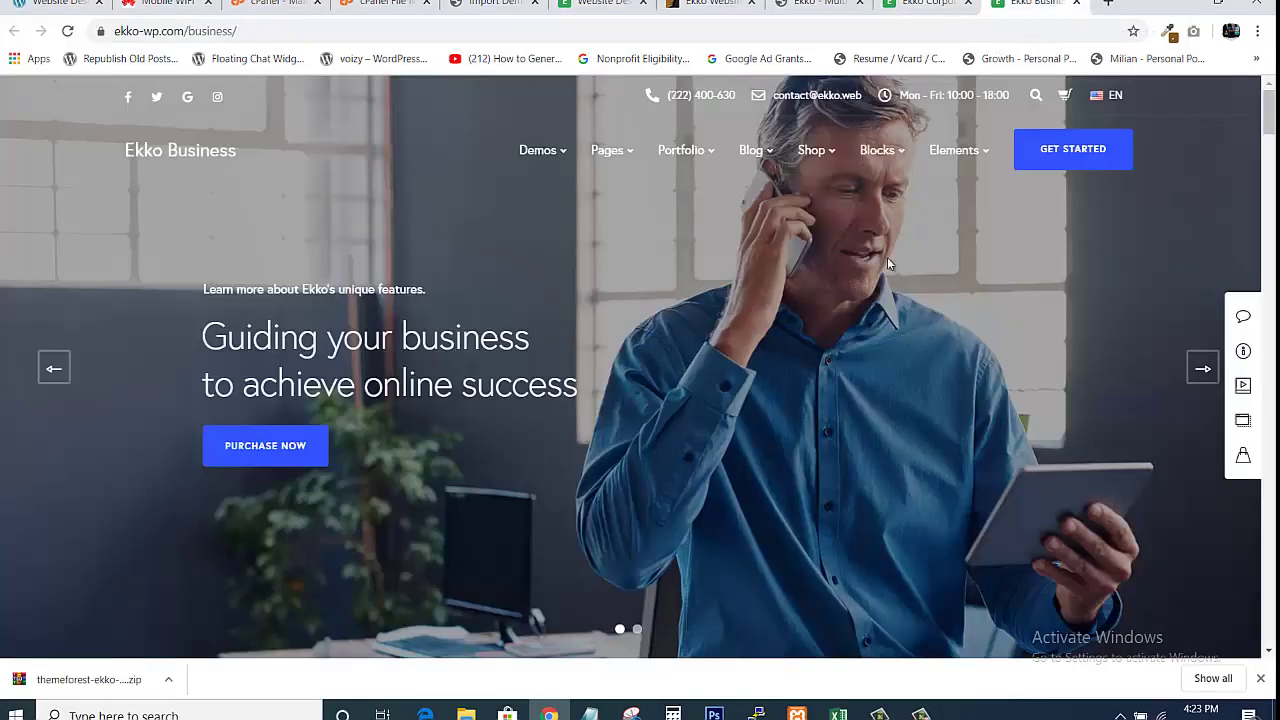
pyautogui.click(928, 4)
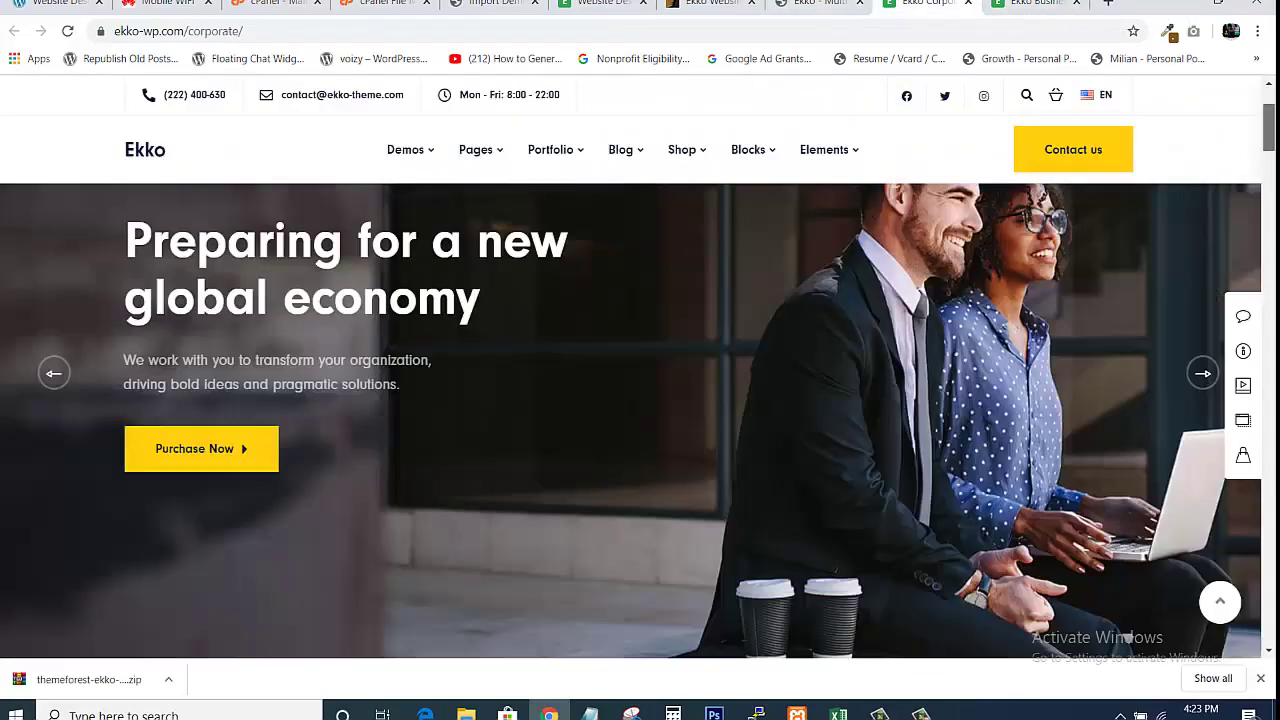
pyautogui.moveTo(1268, 170); pyautogui.dragTo(1268, 112)
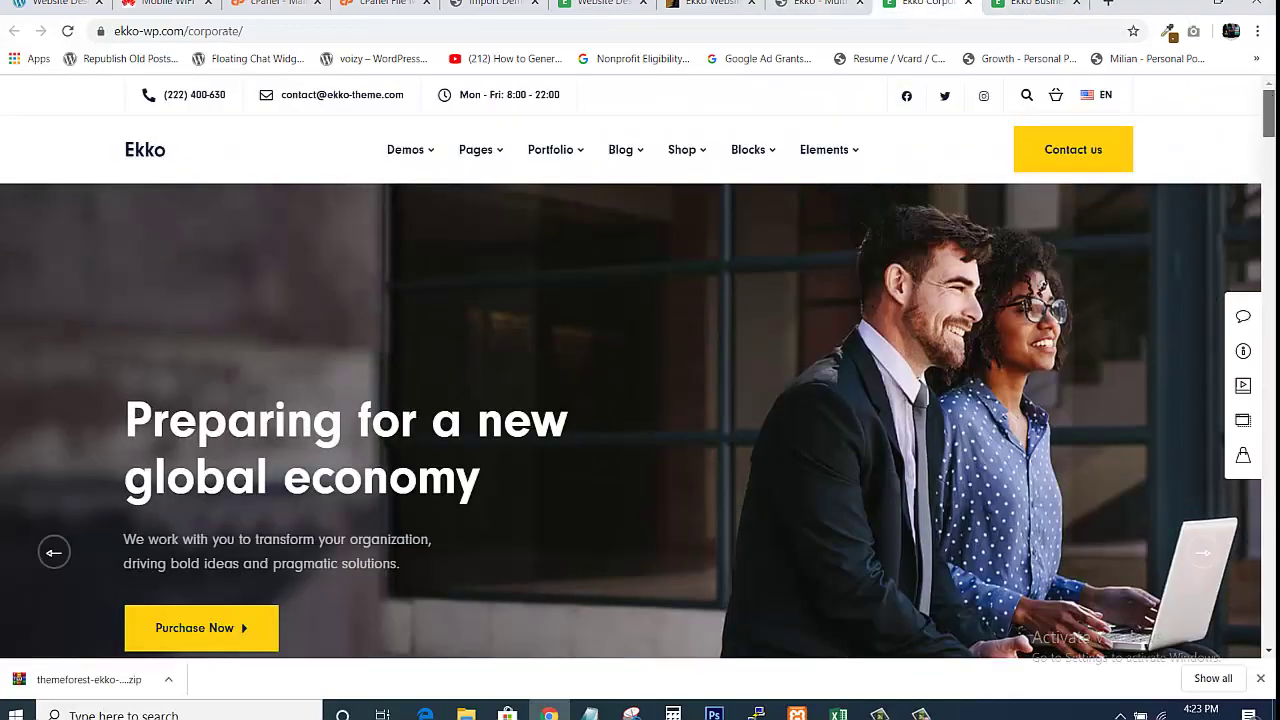
pyautogui.scroll(-20, 1220, 87)
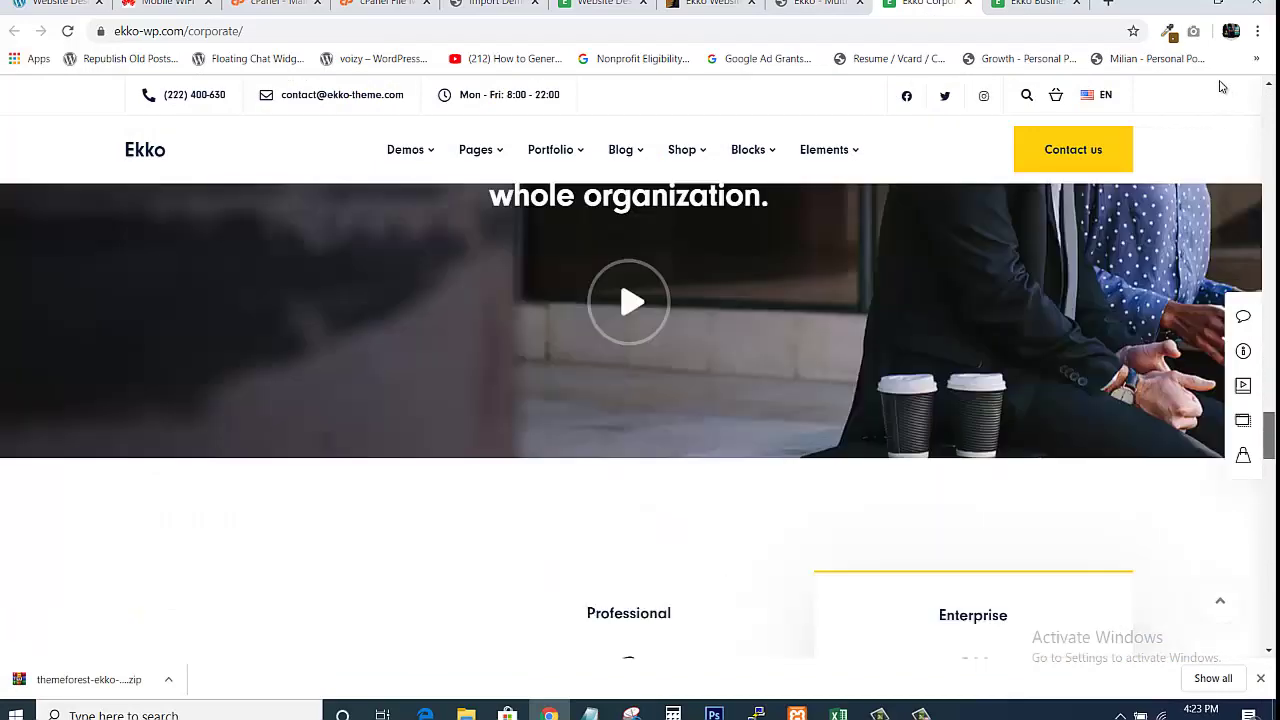
pyautogui.moveTo(1268, 435); pyautogui.dragTo(1222, 87)
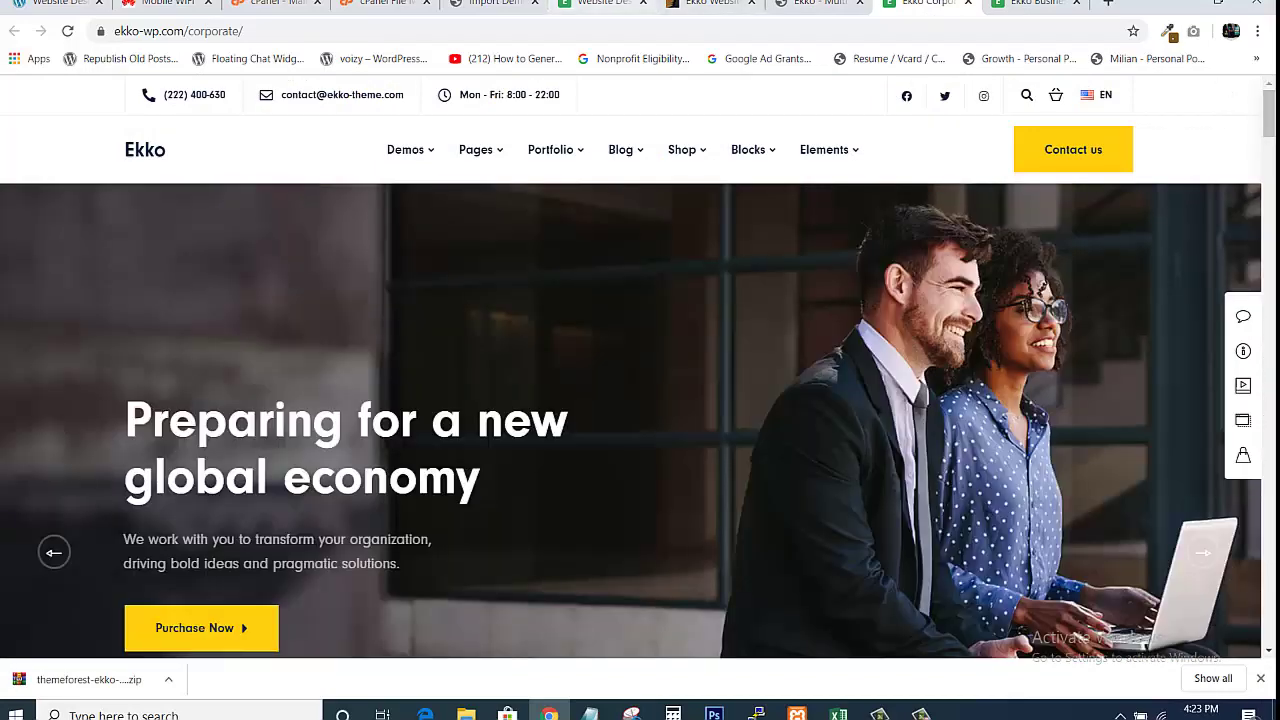
# Scroll the site's front page again, then return to the Import Demos admin page
pyautogui.click(600, 3)
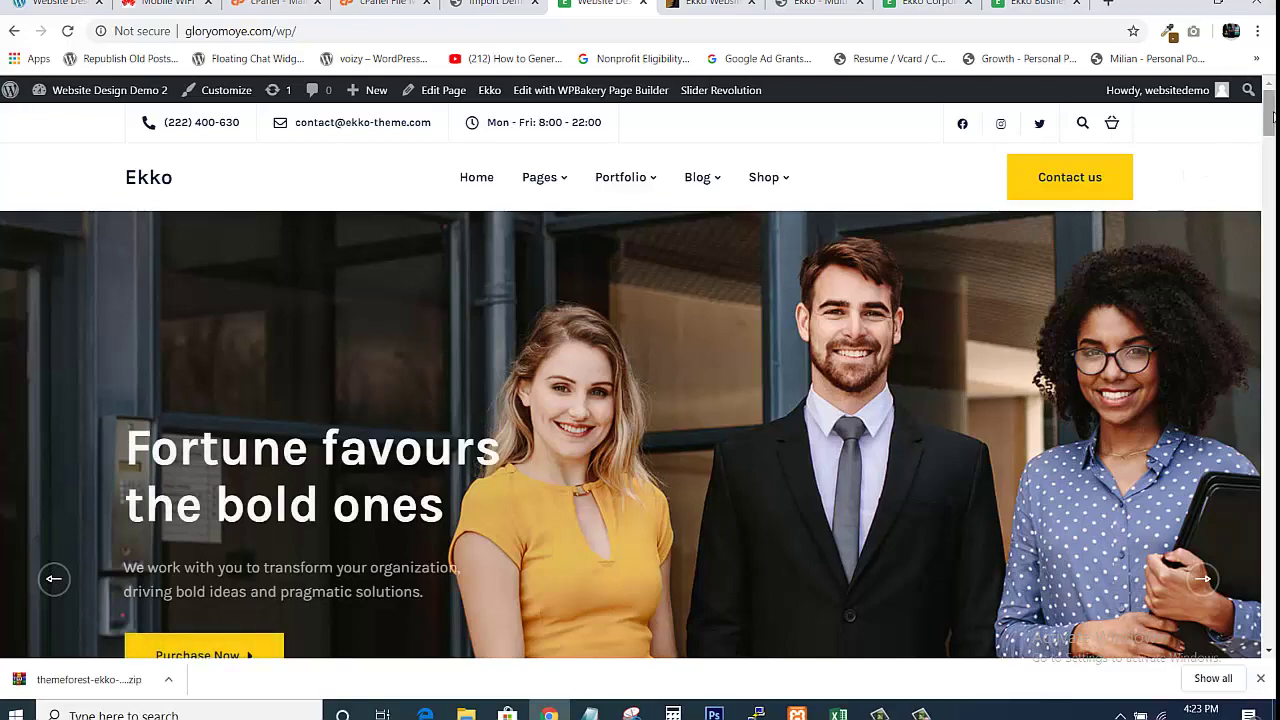
pyautogui.moveTo(1273, 117)
pyautogui.mouseDown()
pyautogui.moveTo(1270, 630)
pyautogui.moveTo(1270, 115)
pyautogui.mouseUp()
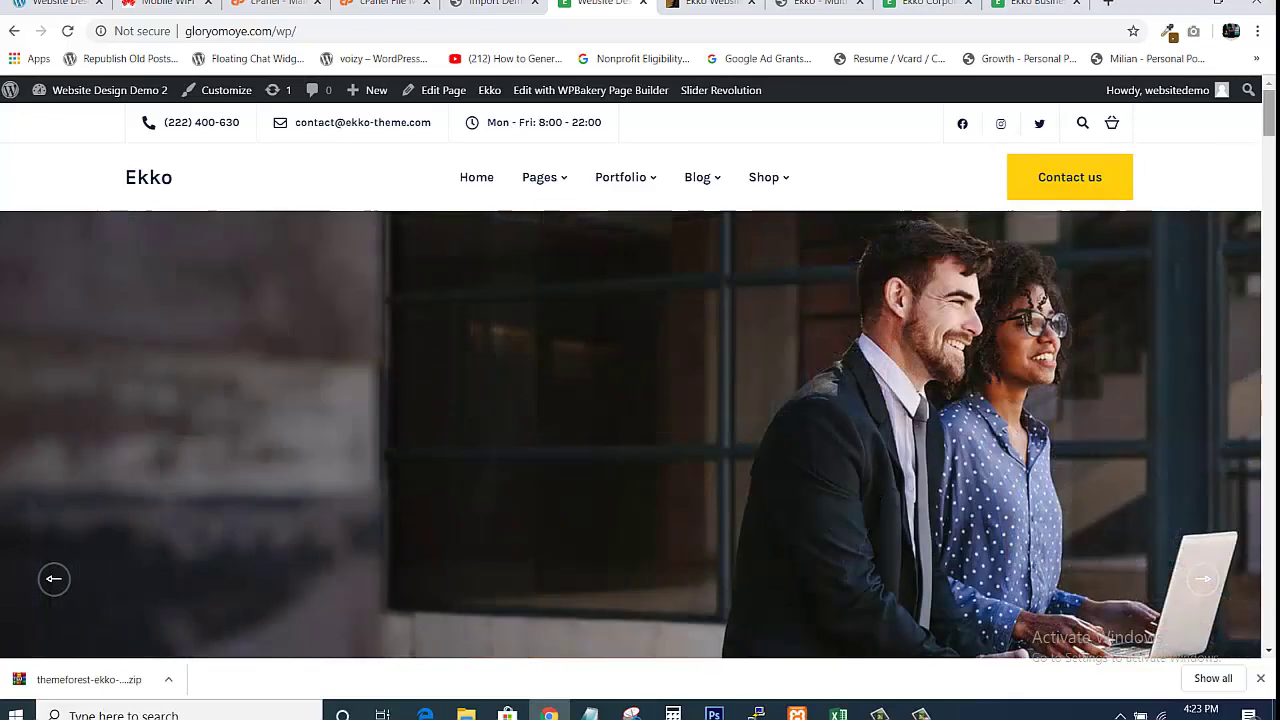
pyautogui.scroll(-10, 640, 435)
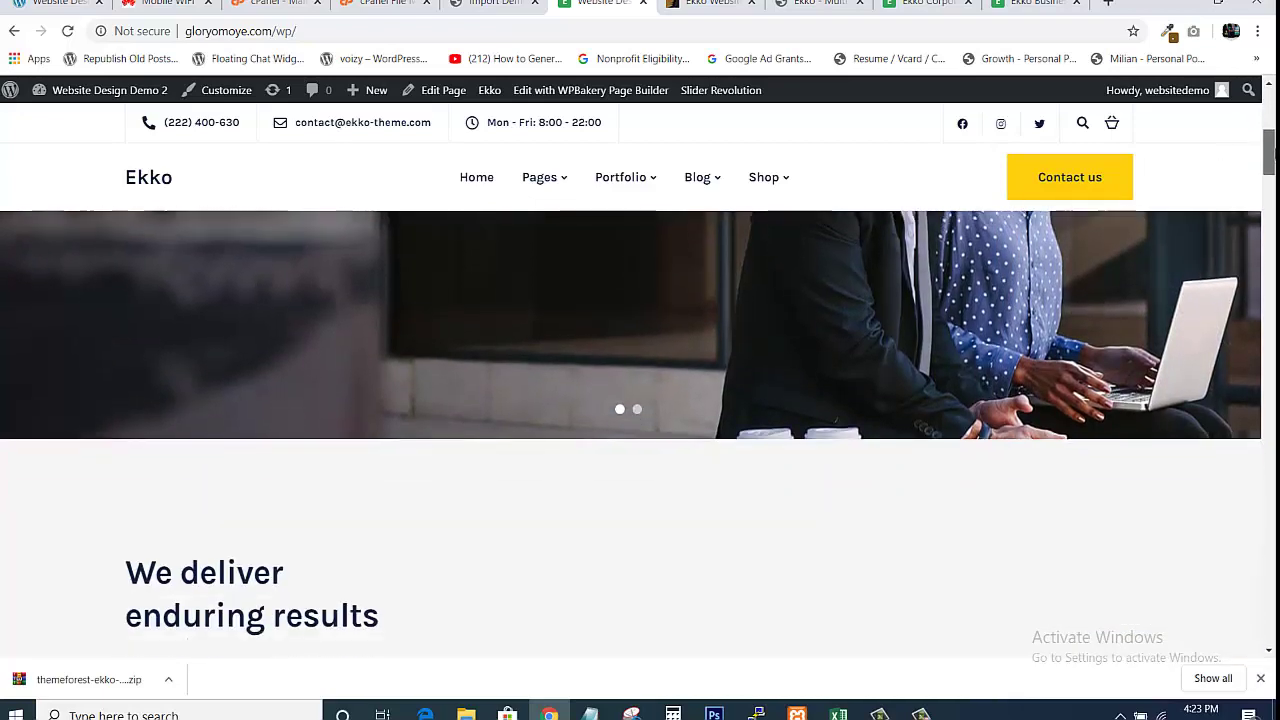
pyautogui.scroll(-10, 640, 435)
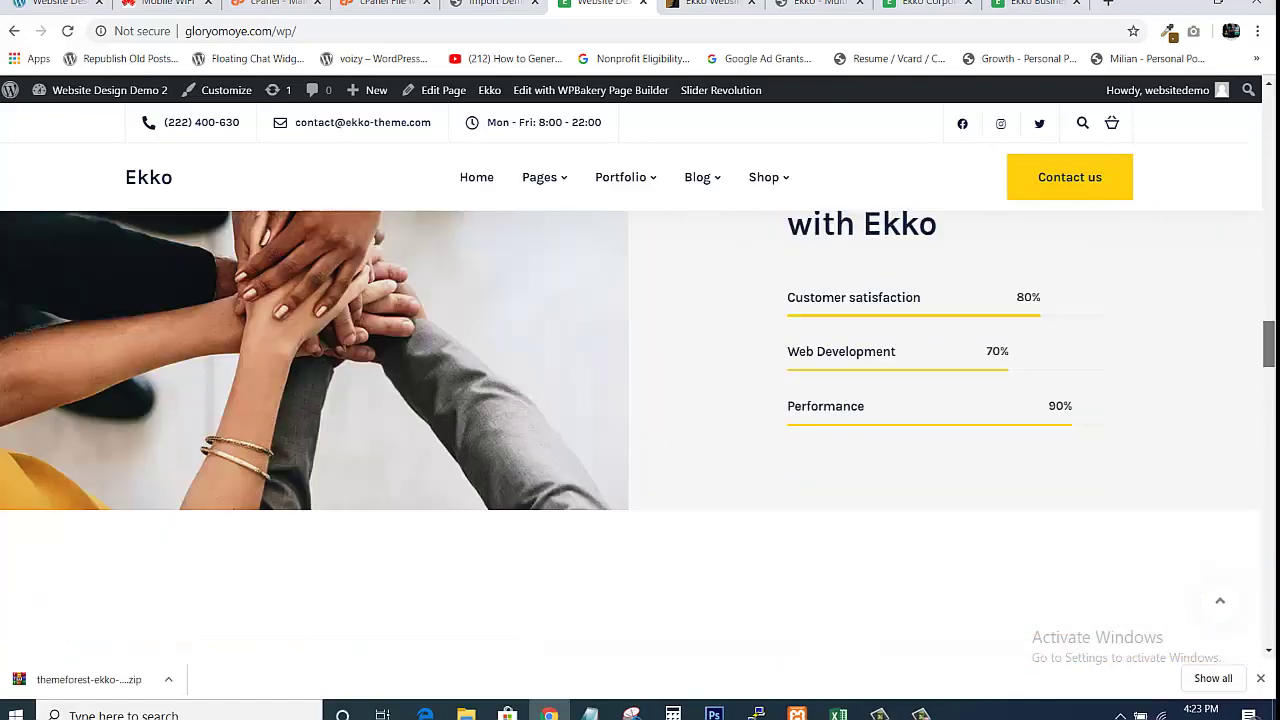
pyautogui.moveTo(1270, 340); pyautogui.dragTo(1270, 95)
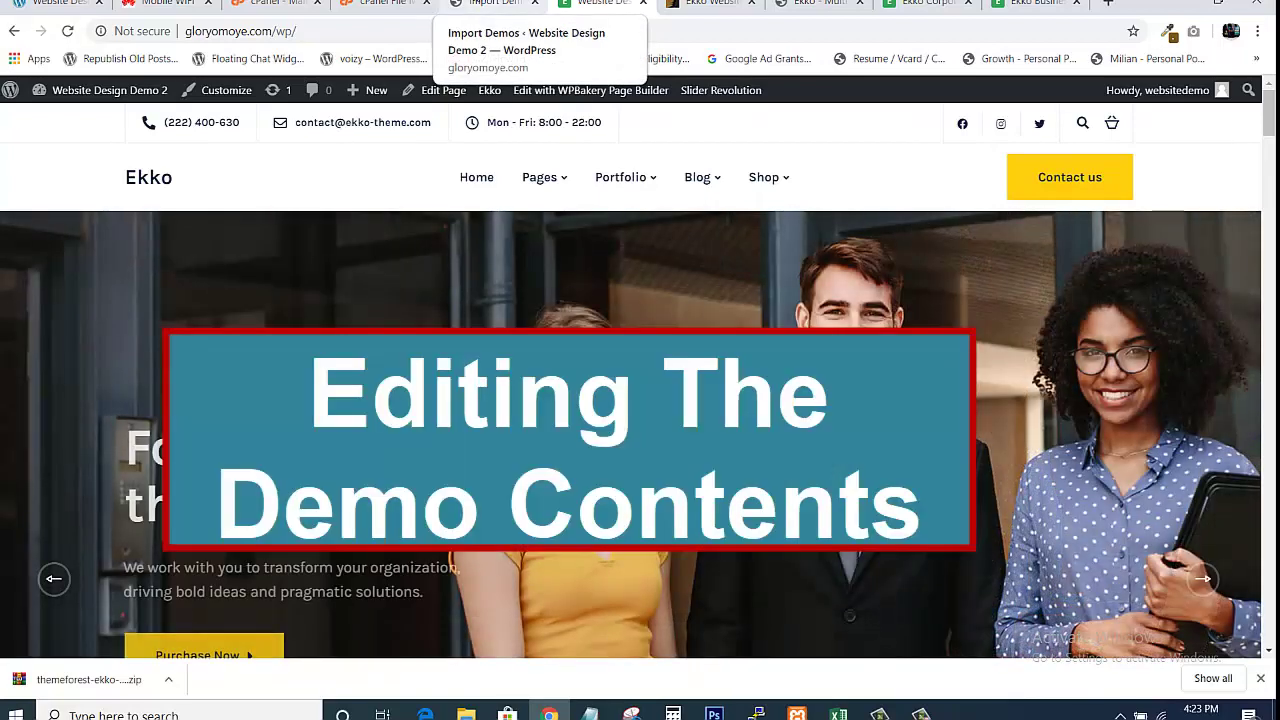
pyautogui.click(476, 3)
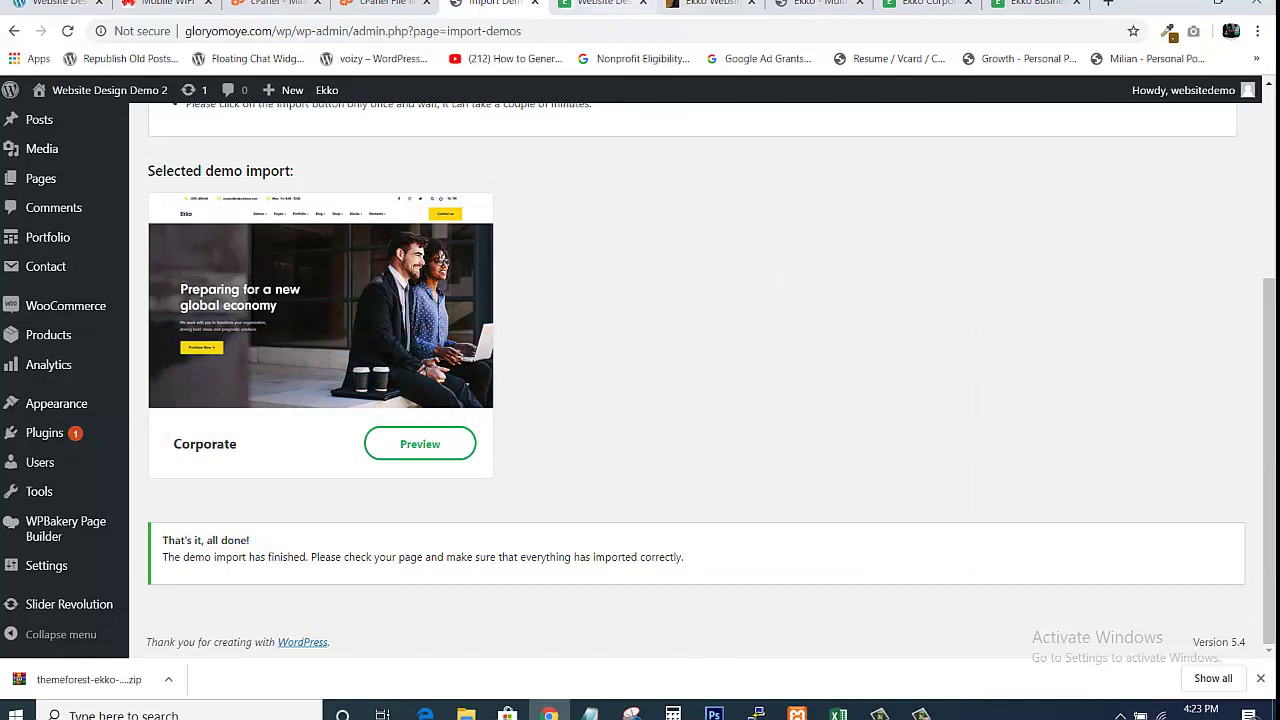
# View the site homepage with the 'Fortune favours the bold ones' slider and its Pages mega menu
pyautogui.click(605, 4)
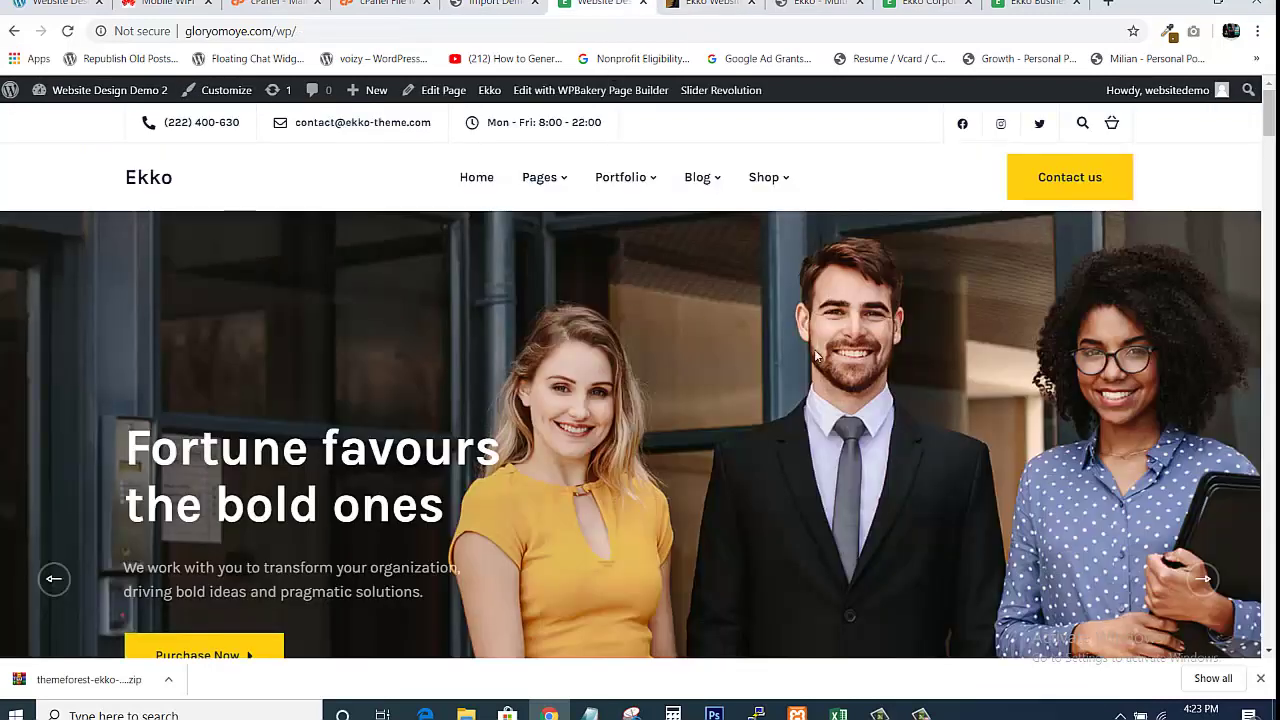
pyautogui.moveTo(1270, 133)
pyautogui.mouseDown()
pyautogui.moveTo(1268, 600)
pyautogui.moveTo(1268, 113)
pyautogui.mouseUp()
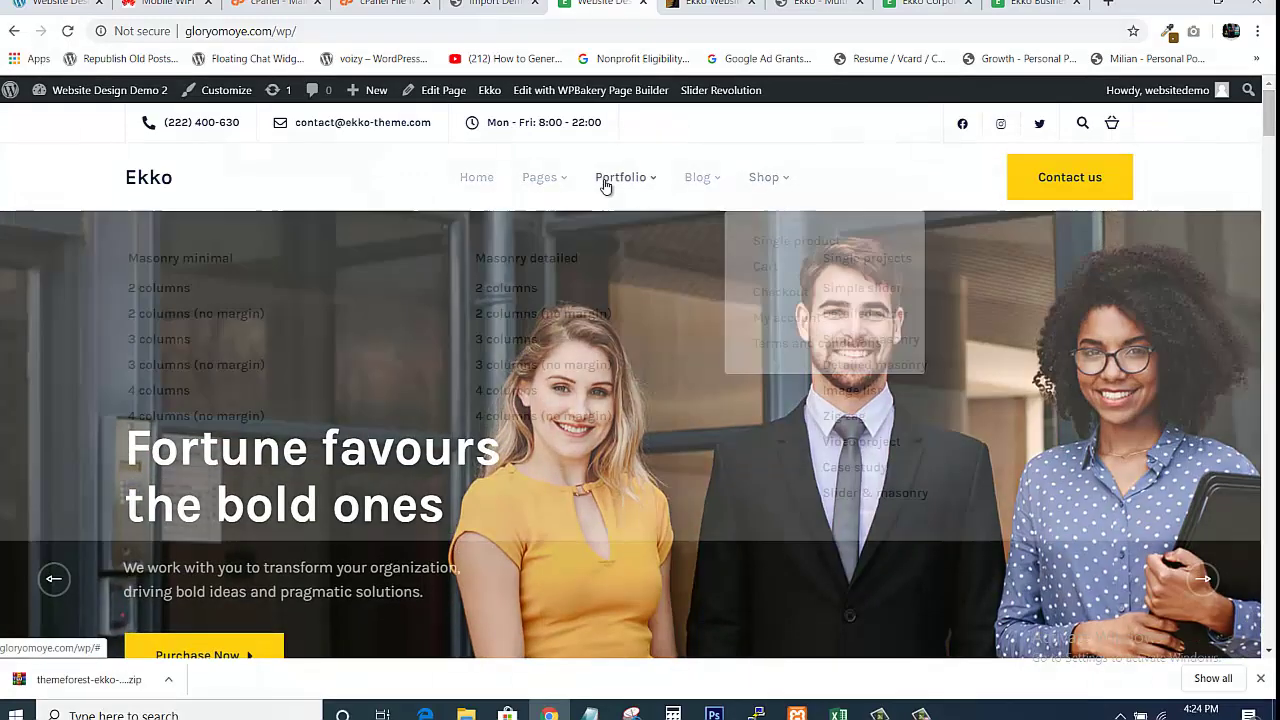
pyautogui.moveTo(537, 177)
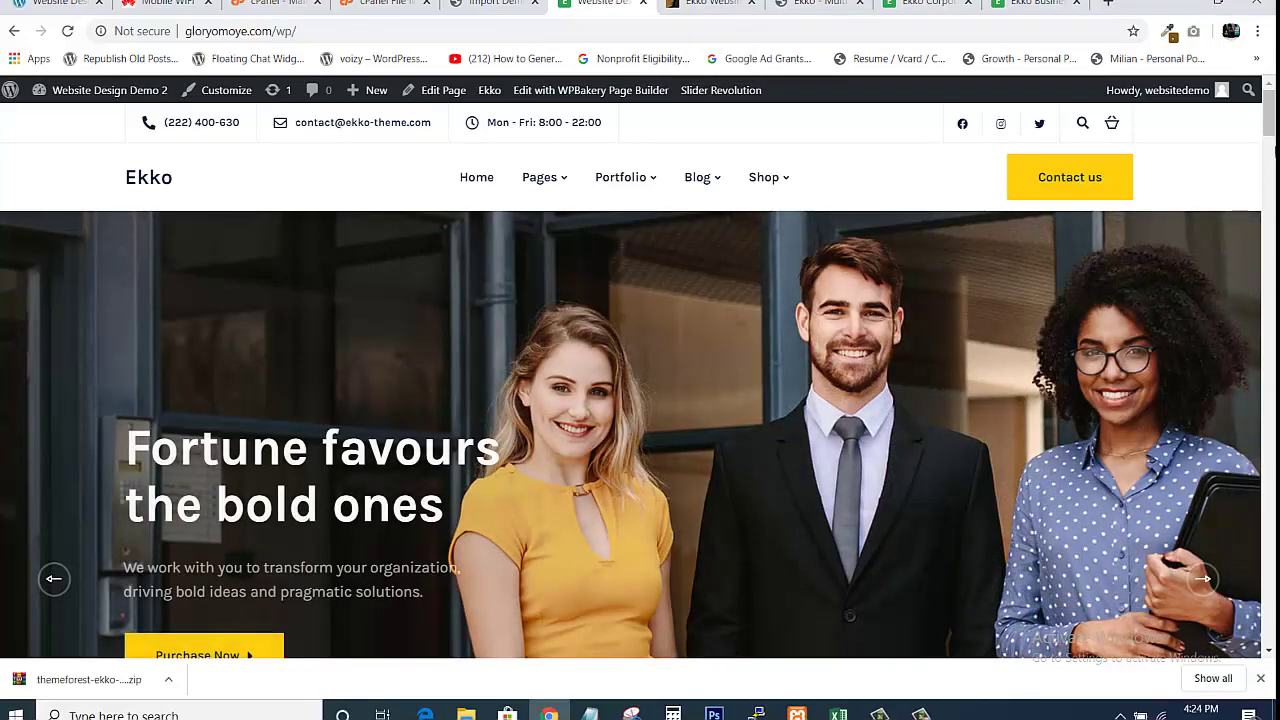
pyautogui.moveTo(1270, 130)
pyautogui.mouseDown()
pyautogui.moveTo(1273, 402)
pyautogui.moveTo(1270, 140)
pyautogui.mouseUp()
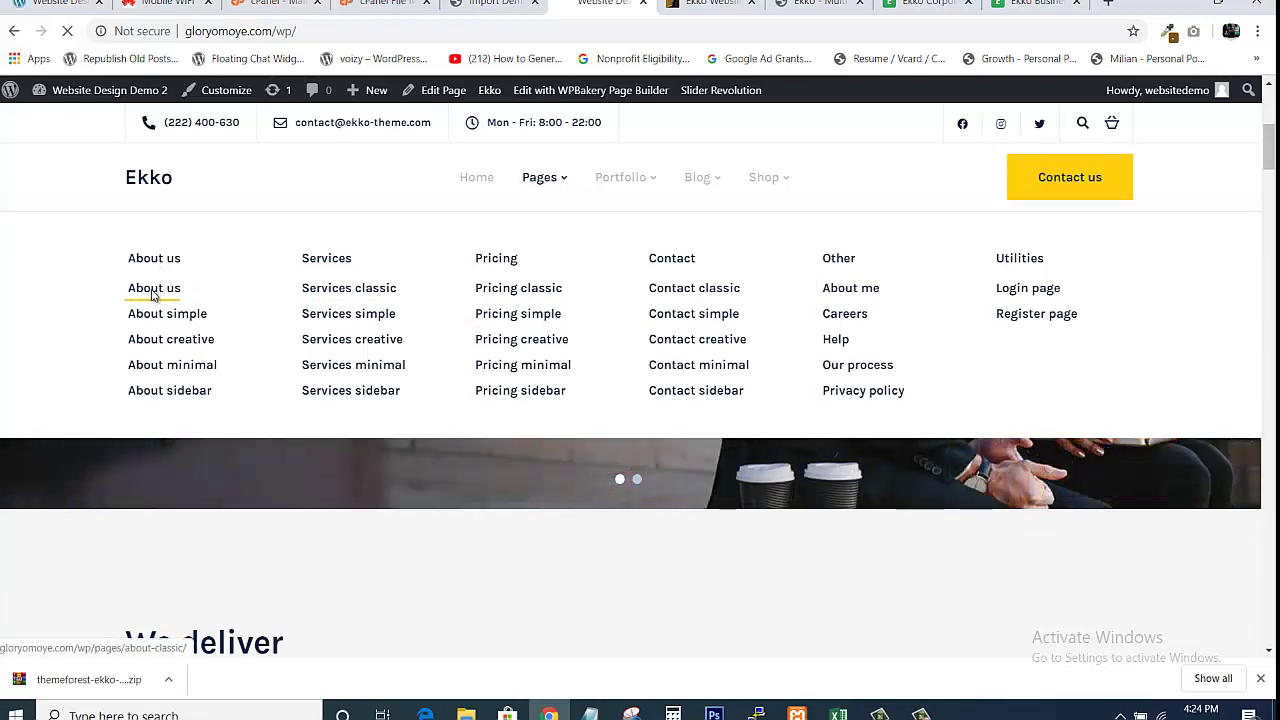
# Open About us from the Pages mega menu and scroll through the page
pyautogui.click(153, 293)
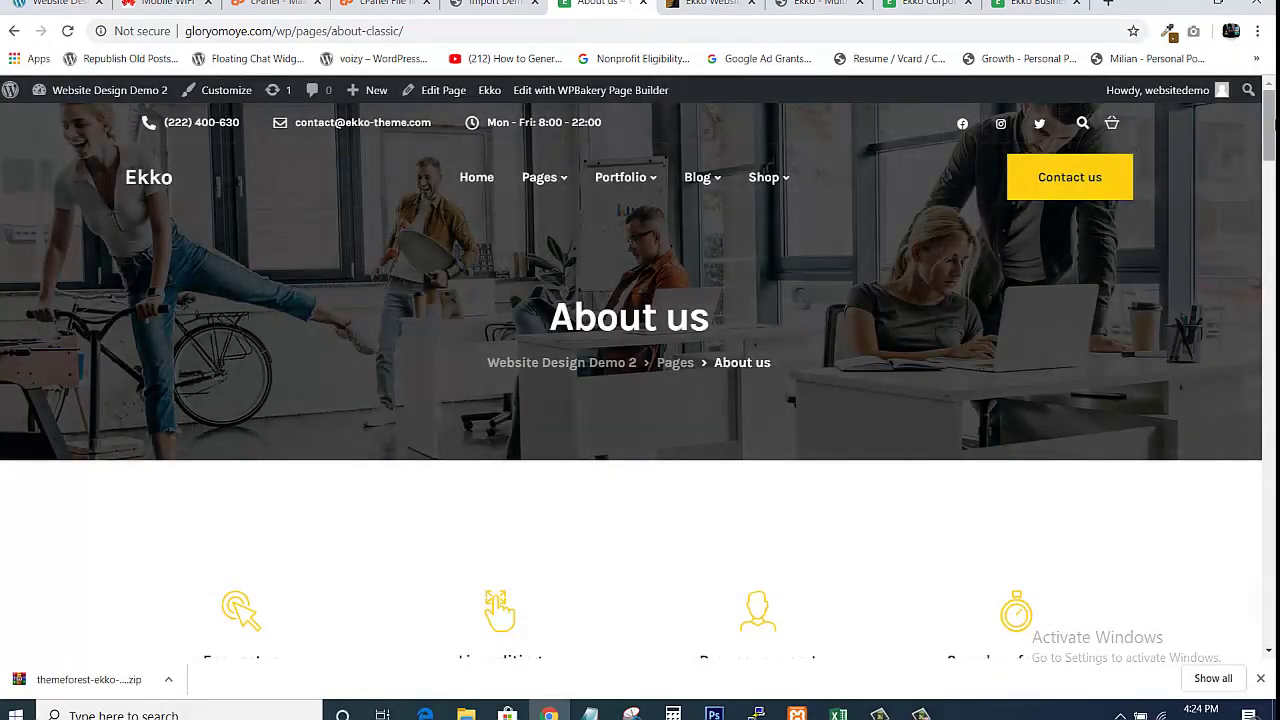
pyautogui.scroll(-10, 640, 400)
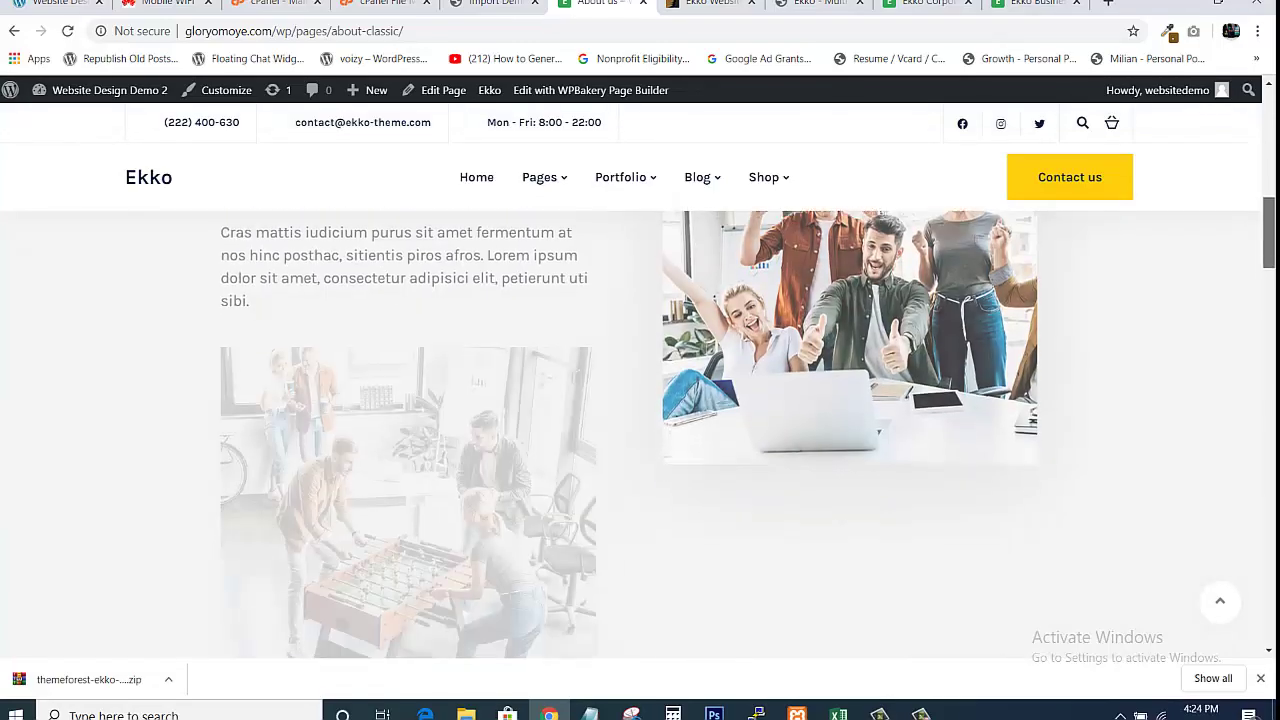
pyautogui.scroll(-15, 640, 430)
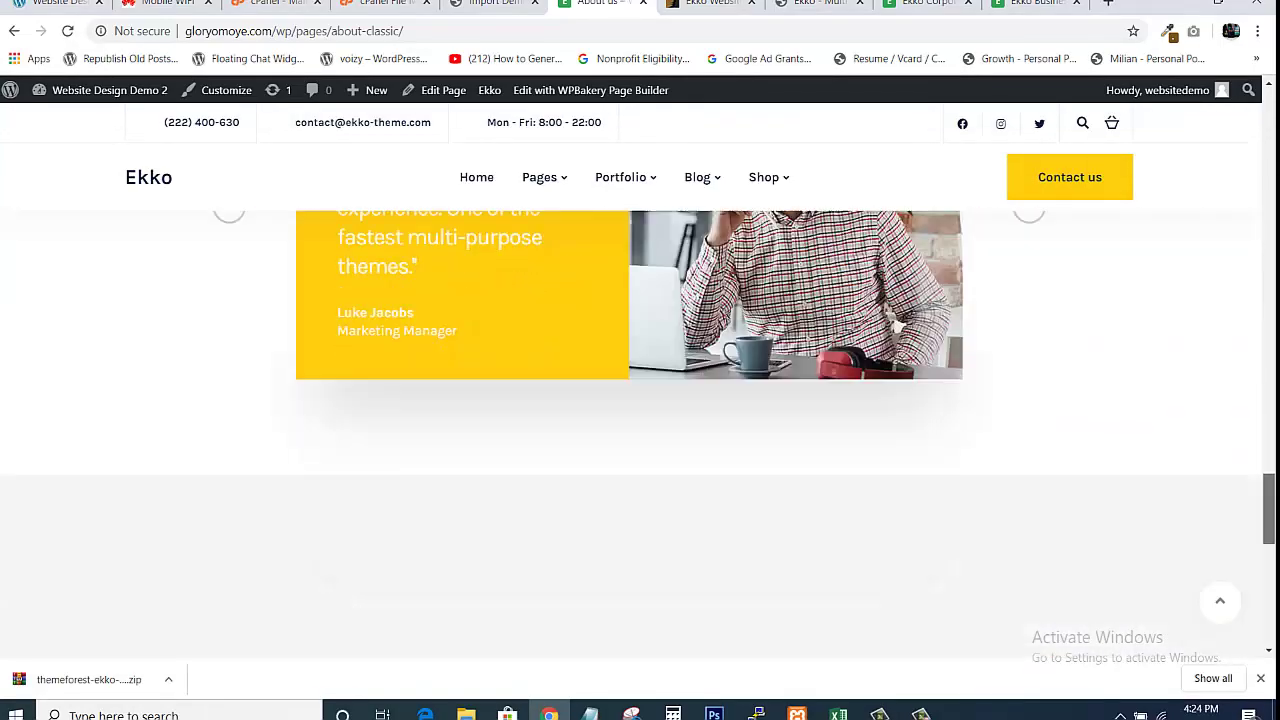
pyautogui.scroll(-8, 640, 430)
pyautogui.scroll(20, 640, 430)
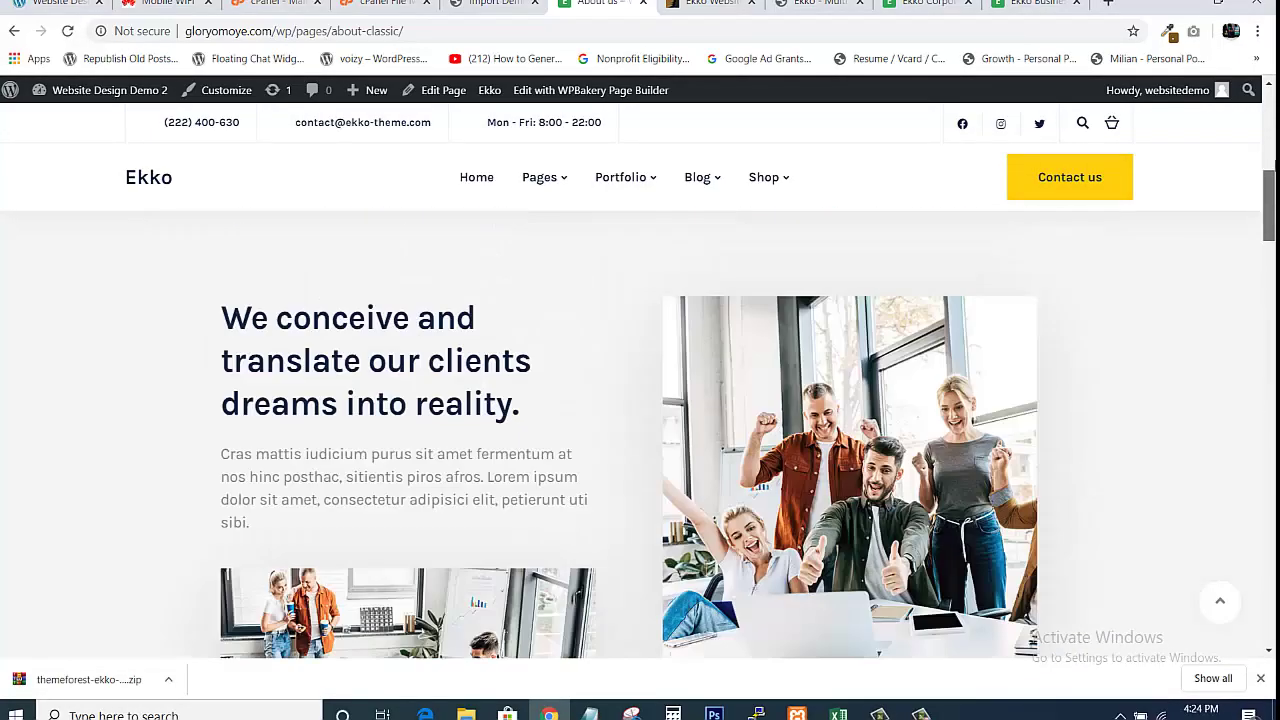
pyautogui.scroll(6, 1242, 147)
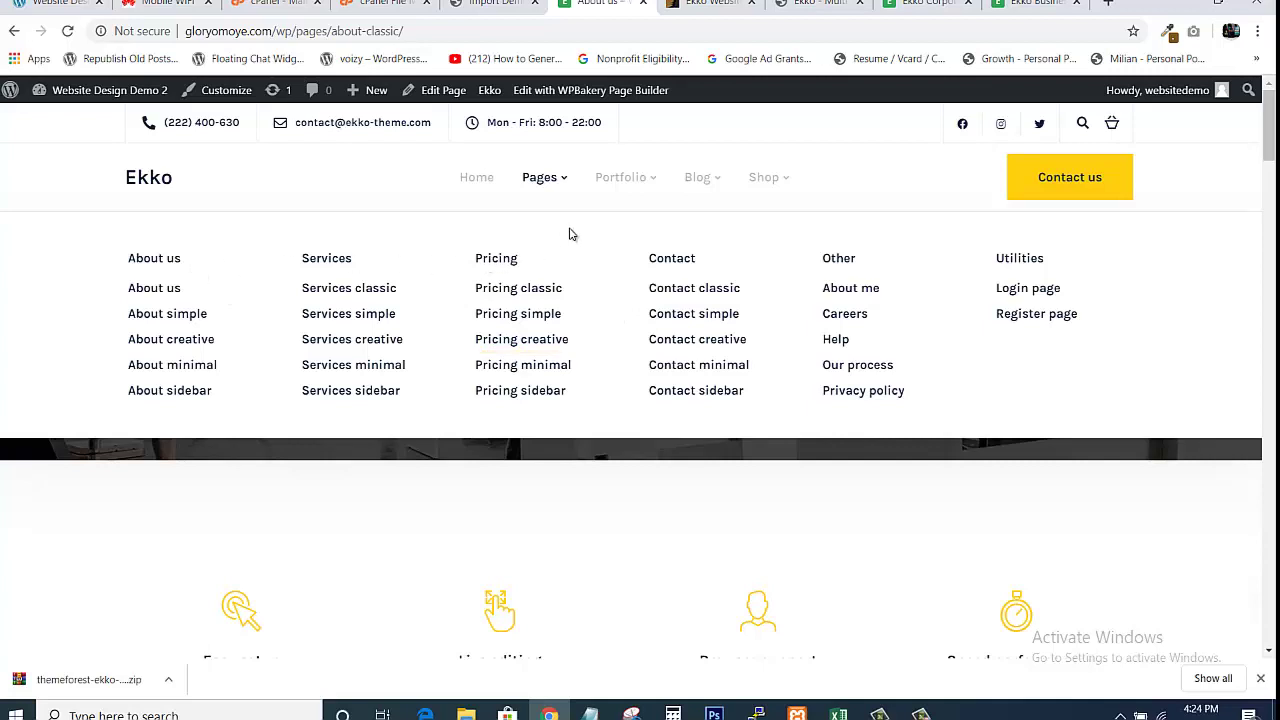
pyautogui.moveTo(648, 186)
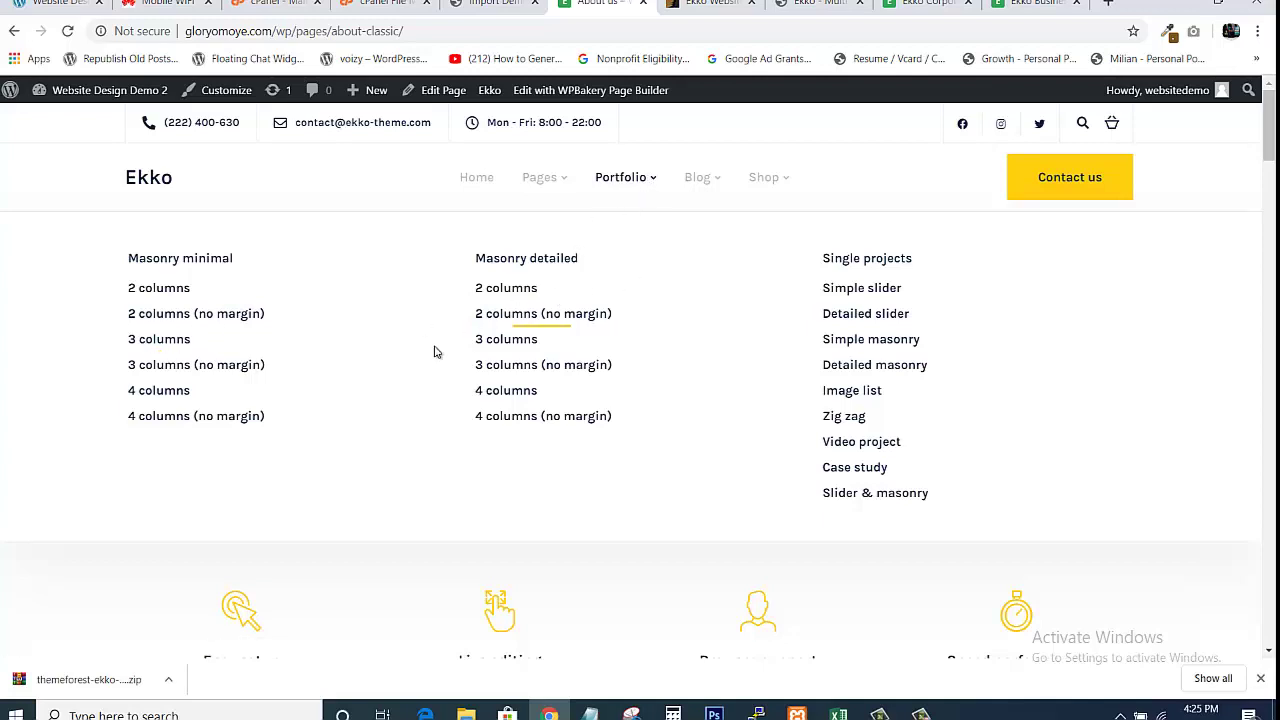
# Open the Masonry minimal 2-columns portfolio page and browse its imported portfolio items
pyautogui.click(159, 295)
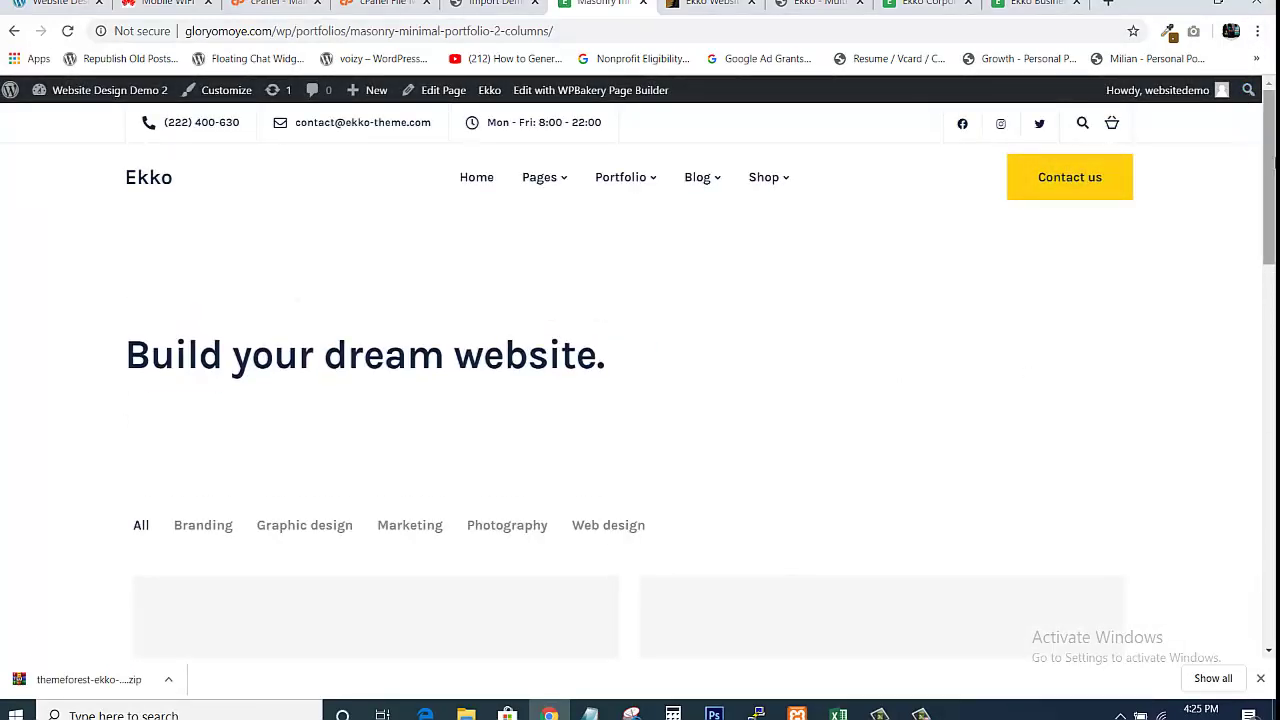
pyautogui.scroll(-9, 628, 435)
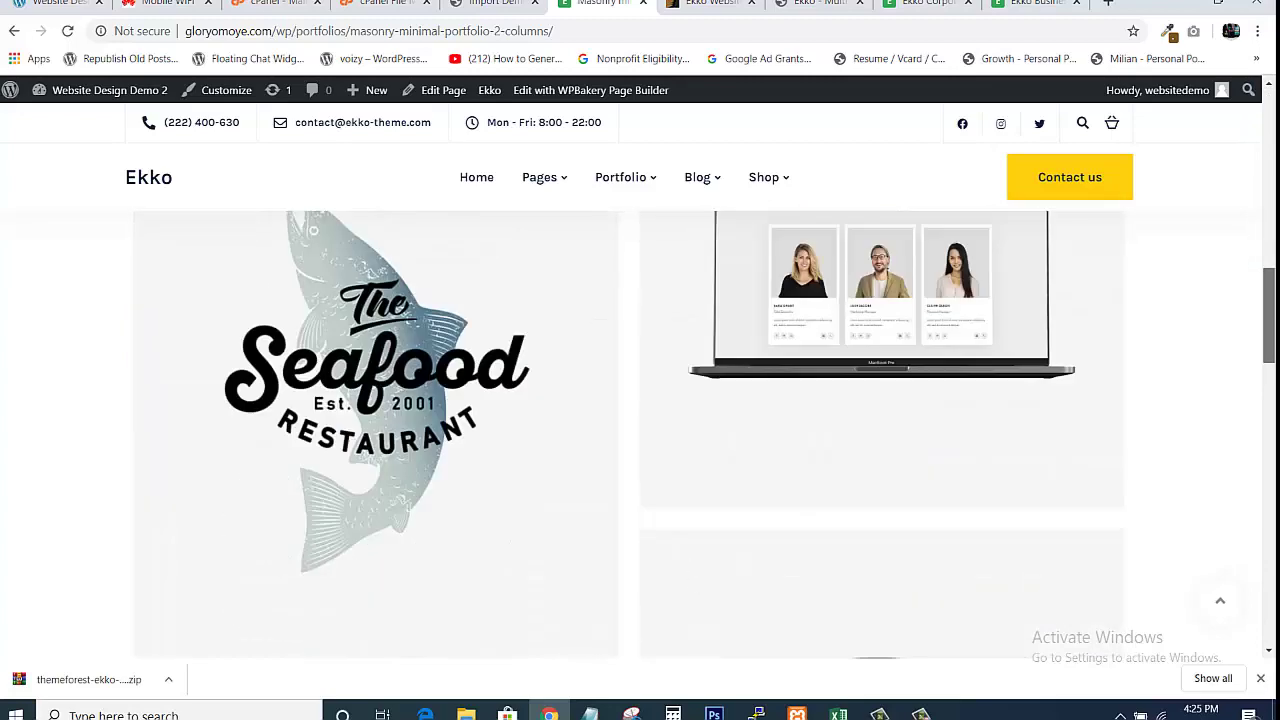
pyautogui.scroll(-15, 628, 435)
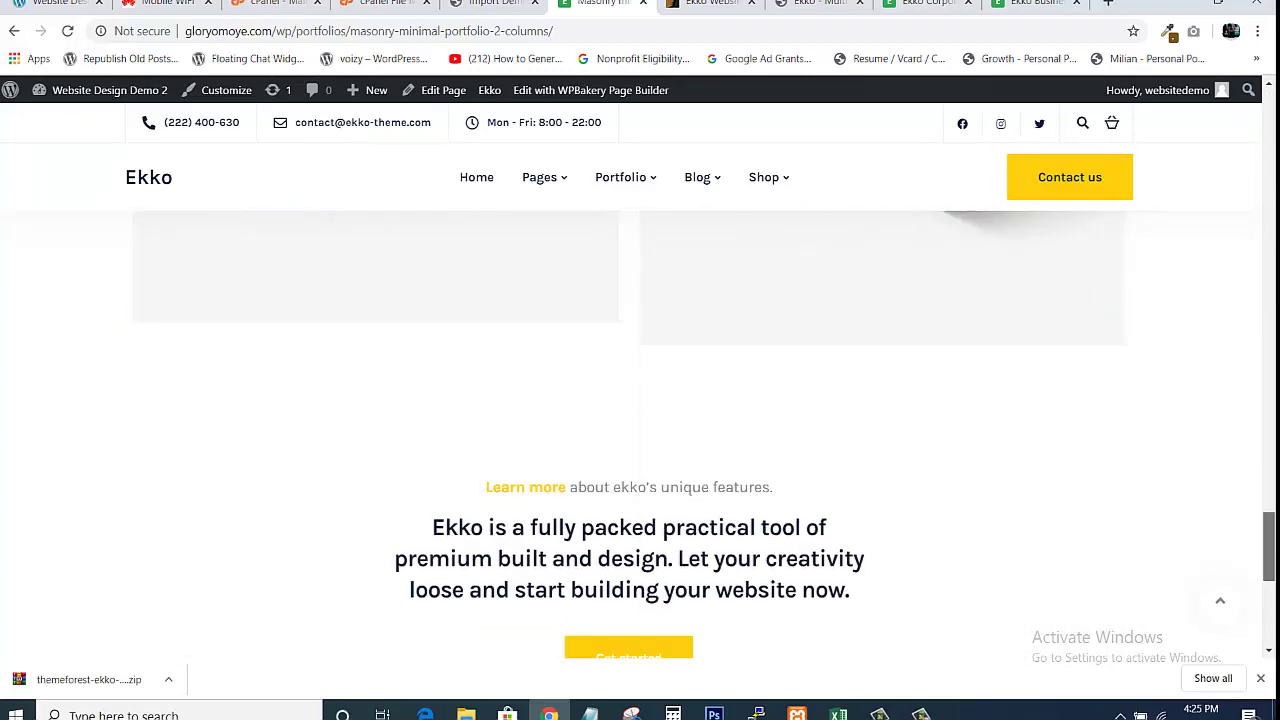
pyautogui.scroll(20, 1236, 230)
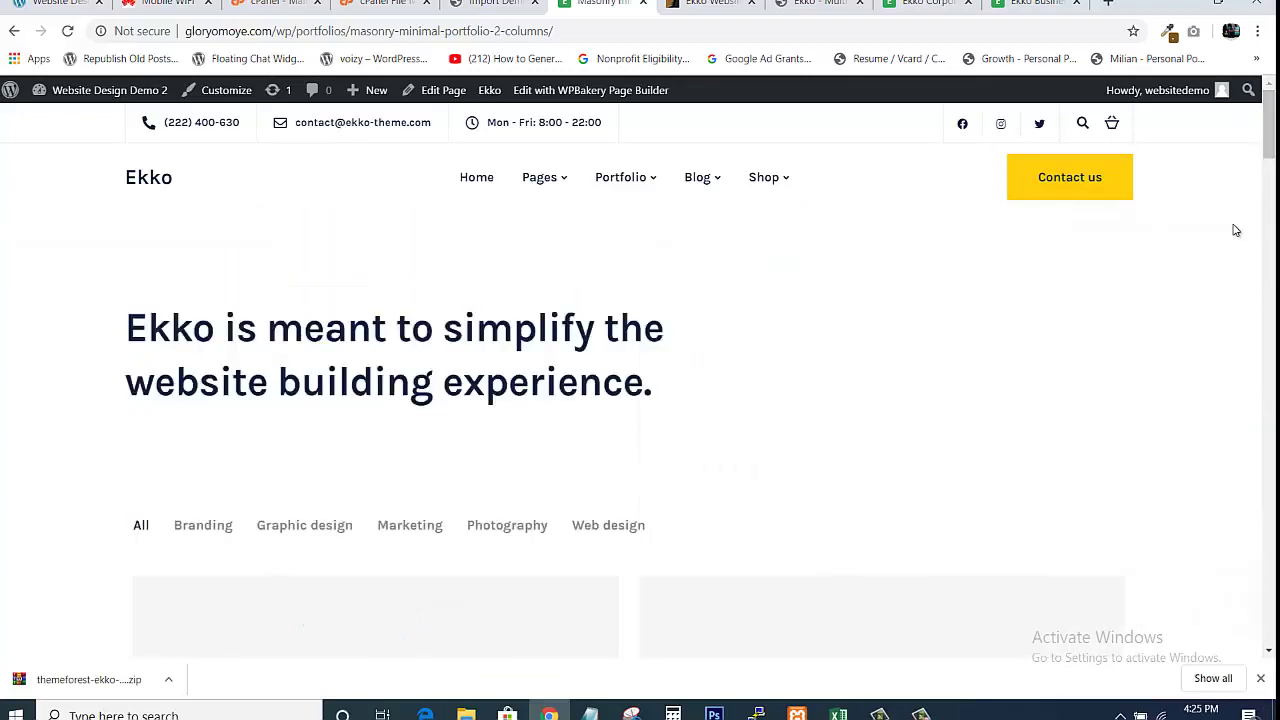
pyautogui.moveTo(716, 187)
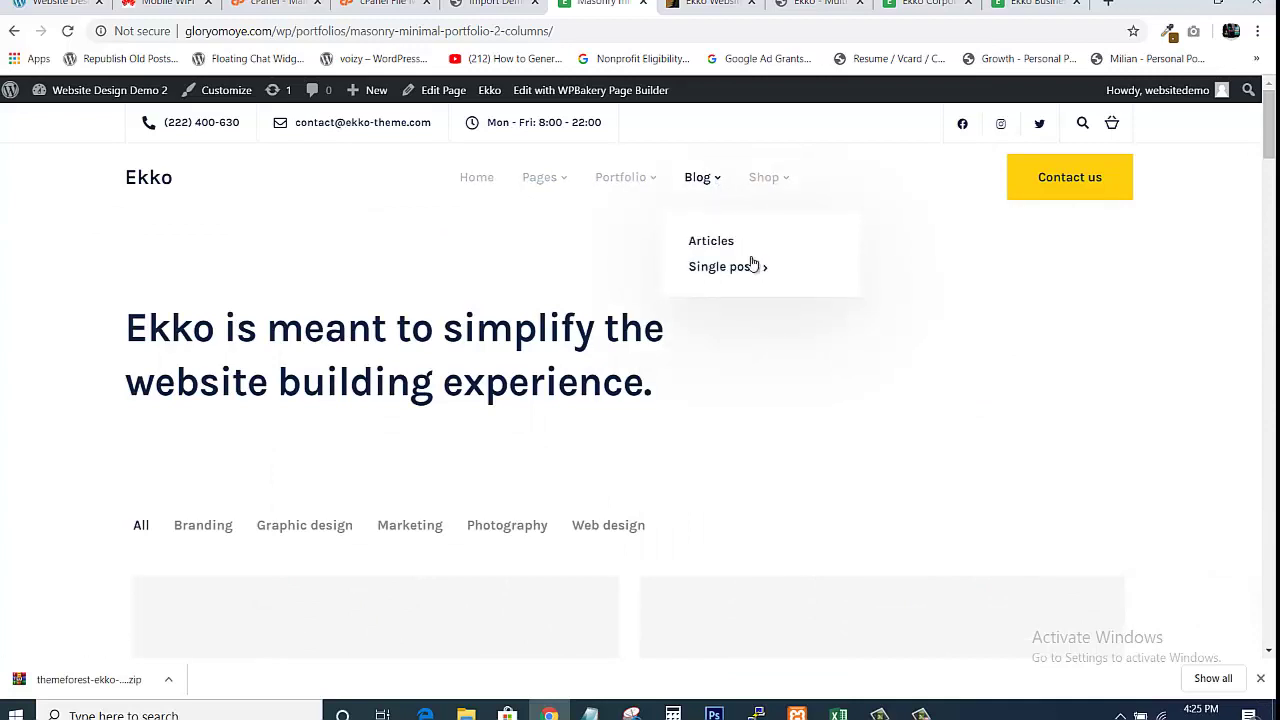
pyautogui.moveTo(762, 270)
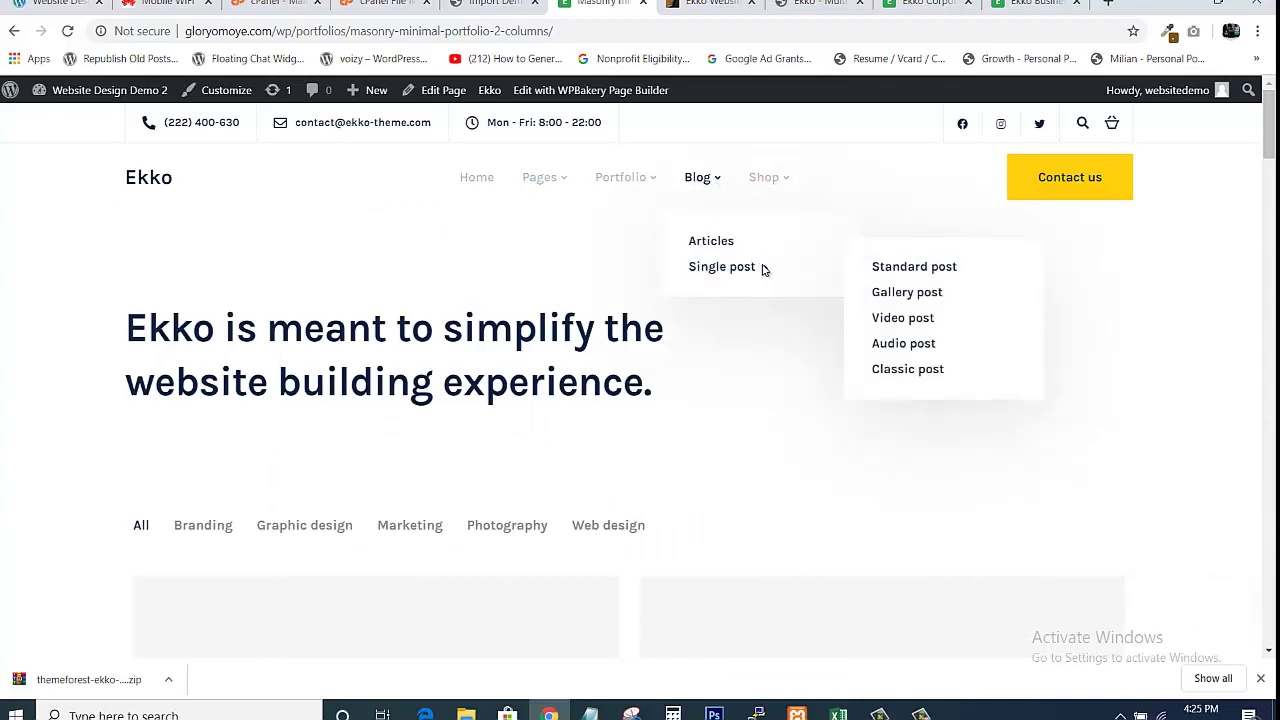
# View the Standard post page, return to the Ekko homepage, then go back to Import Demos
pyautogui.click(905, 268)
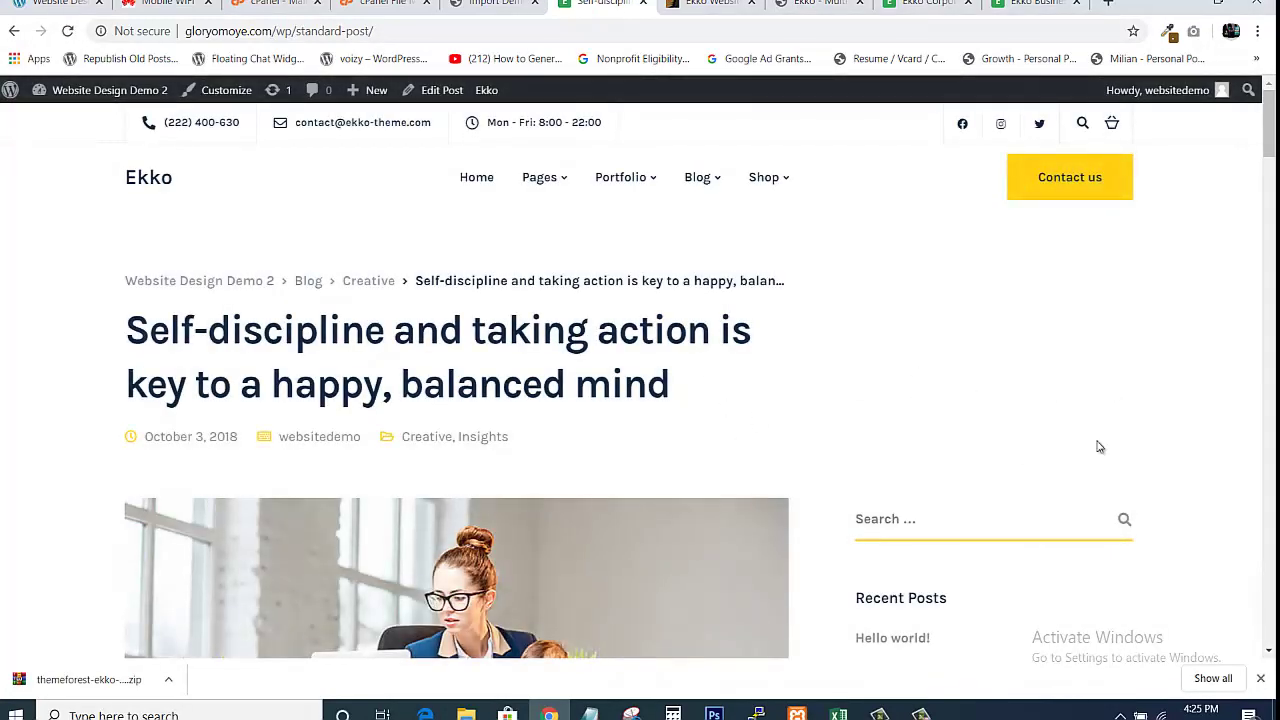
pyautogui.moveTo(1262, 148)
pyautogui.mouseDown()
pyautogui.moveTo(1273, 625)
pyautogui.moveTo(1273, 142)
pyautogui.mouseUp()
pyautogui.moveTo(783, 185)
pyautogui.click(151, 185)
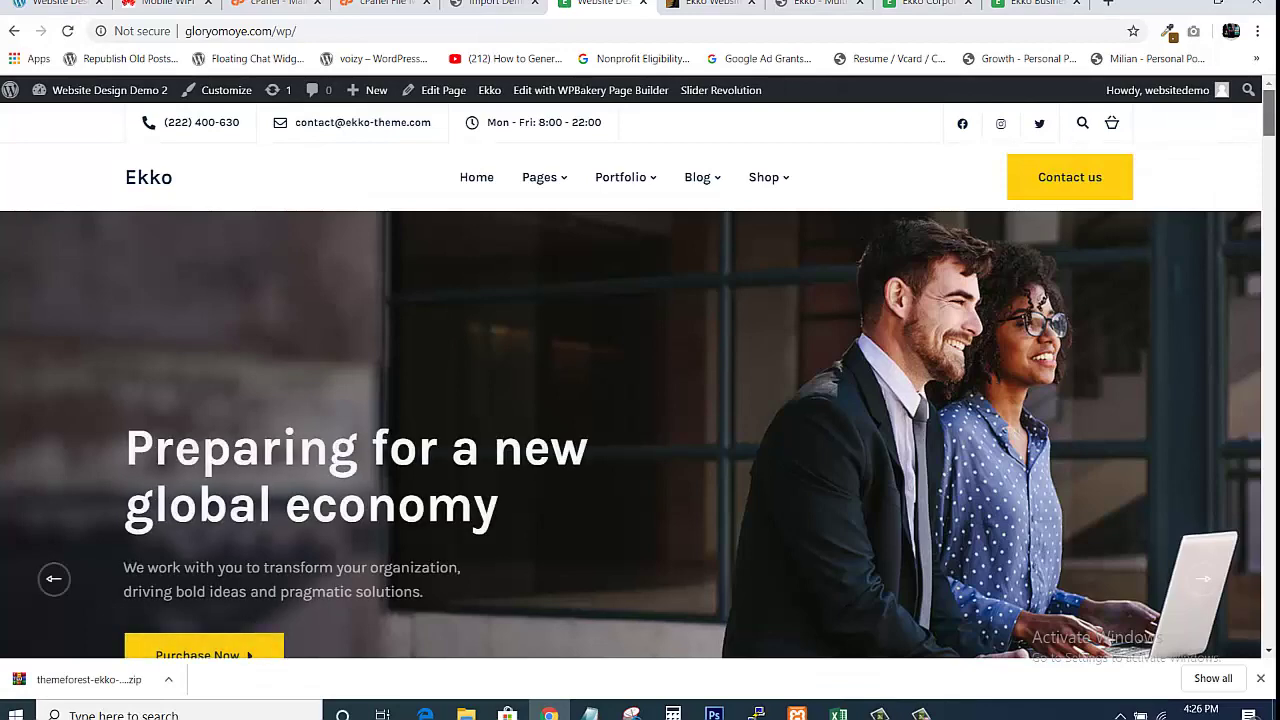
pyautogui.scroll(-10, 640, 435)
pyautogui.scroll(10, 640, 435)
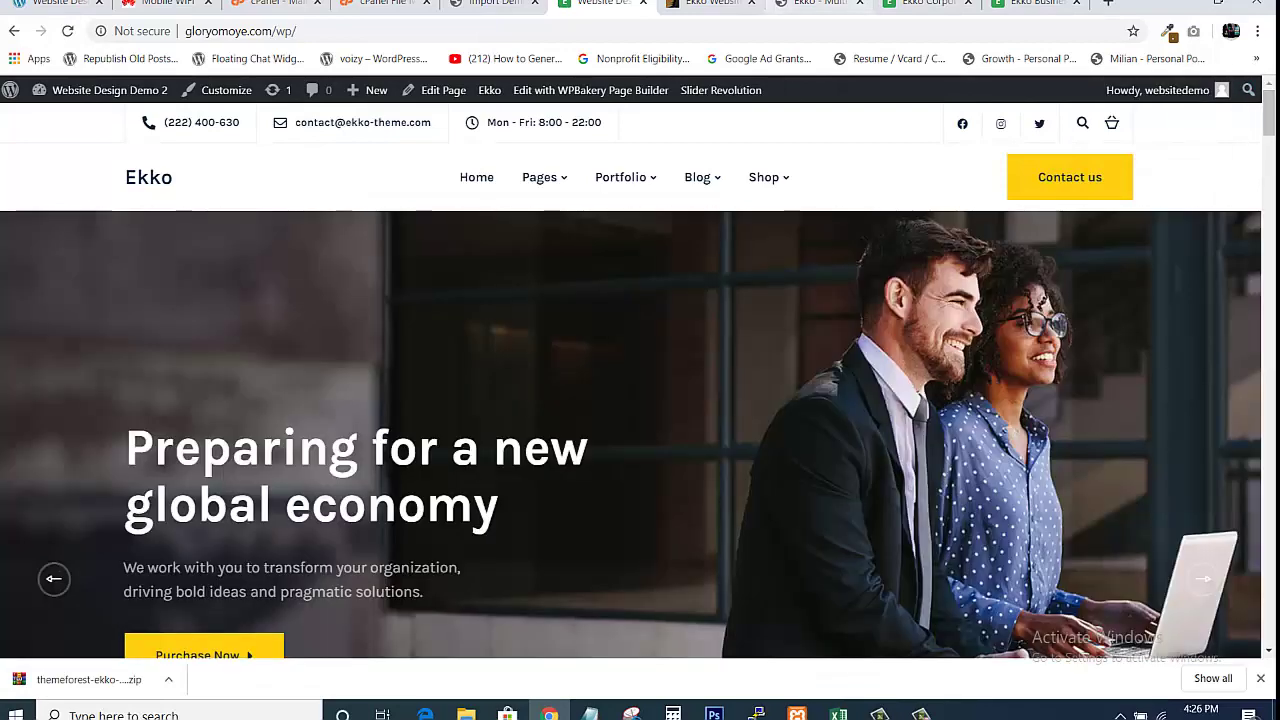
pyautogui.click(495, 4)
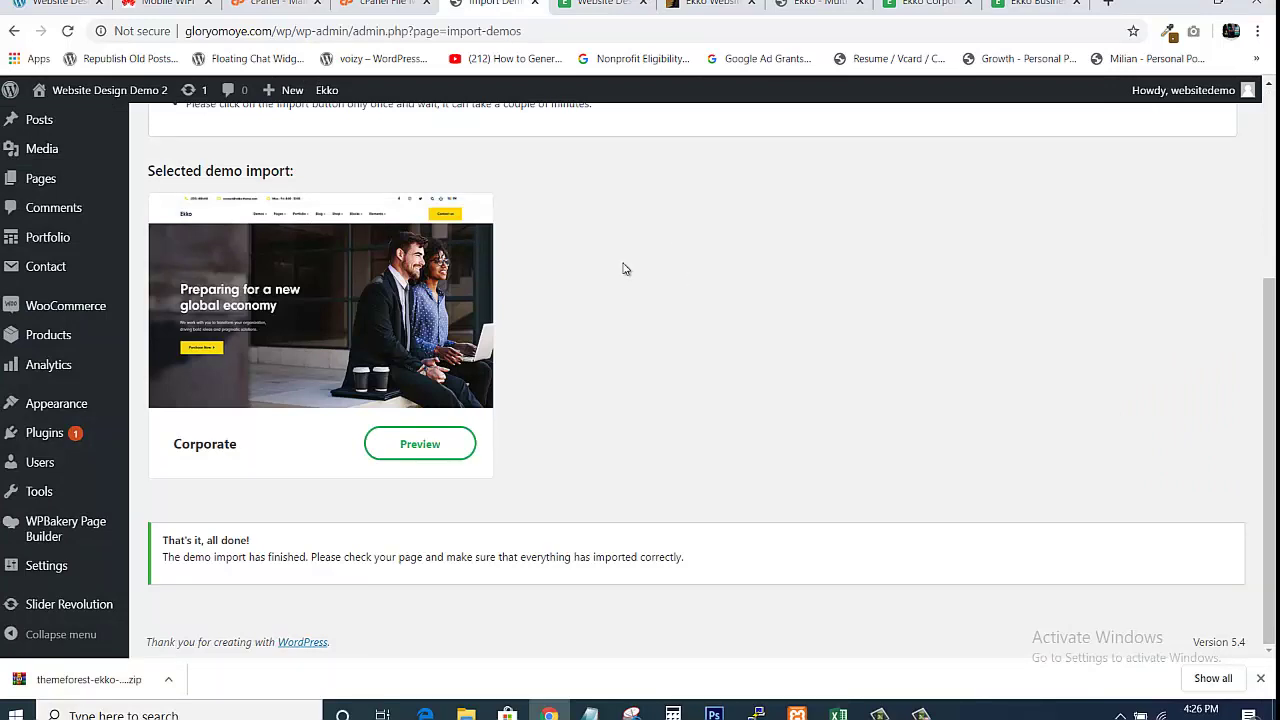
# List All Pages to see the 50 imported pages, including Home Corporate
pyautogui.moveTo(40, 178)
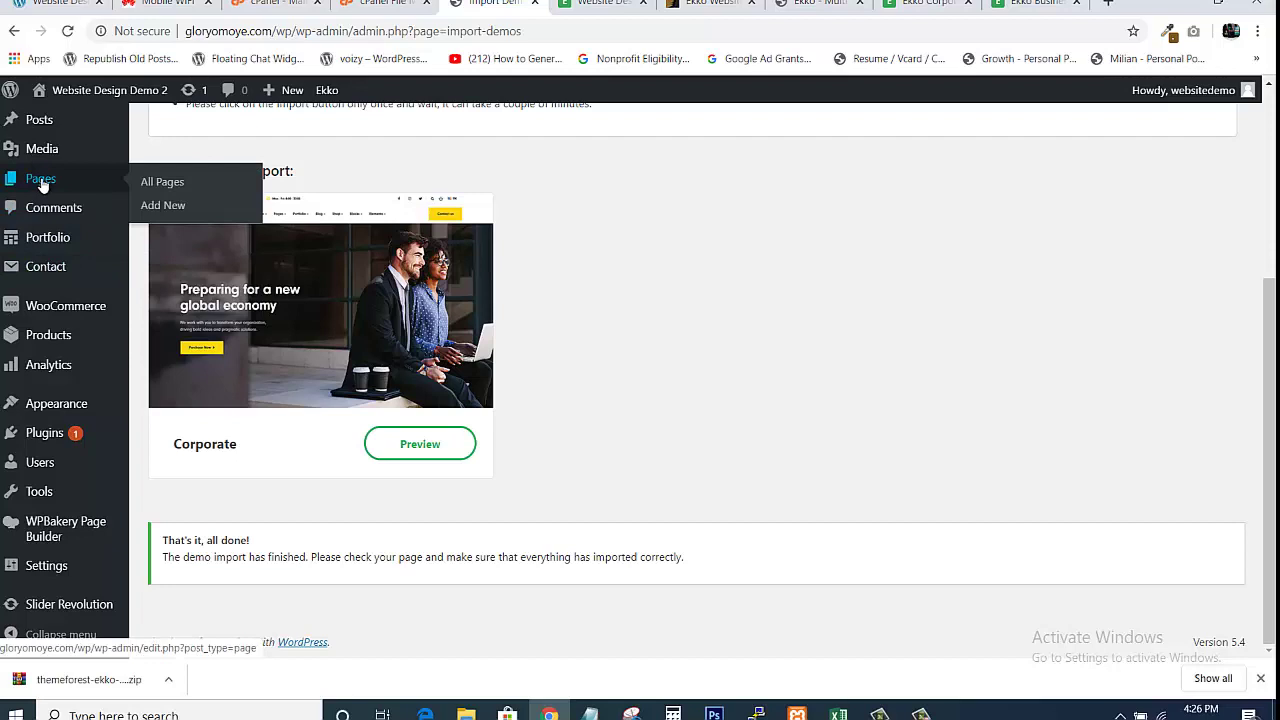
pyautogui.click(151, 184)
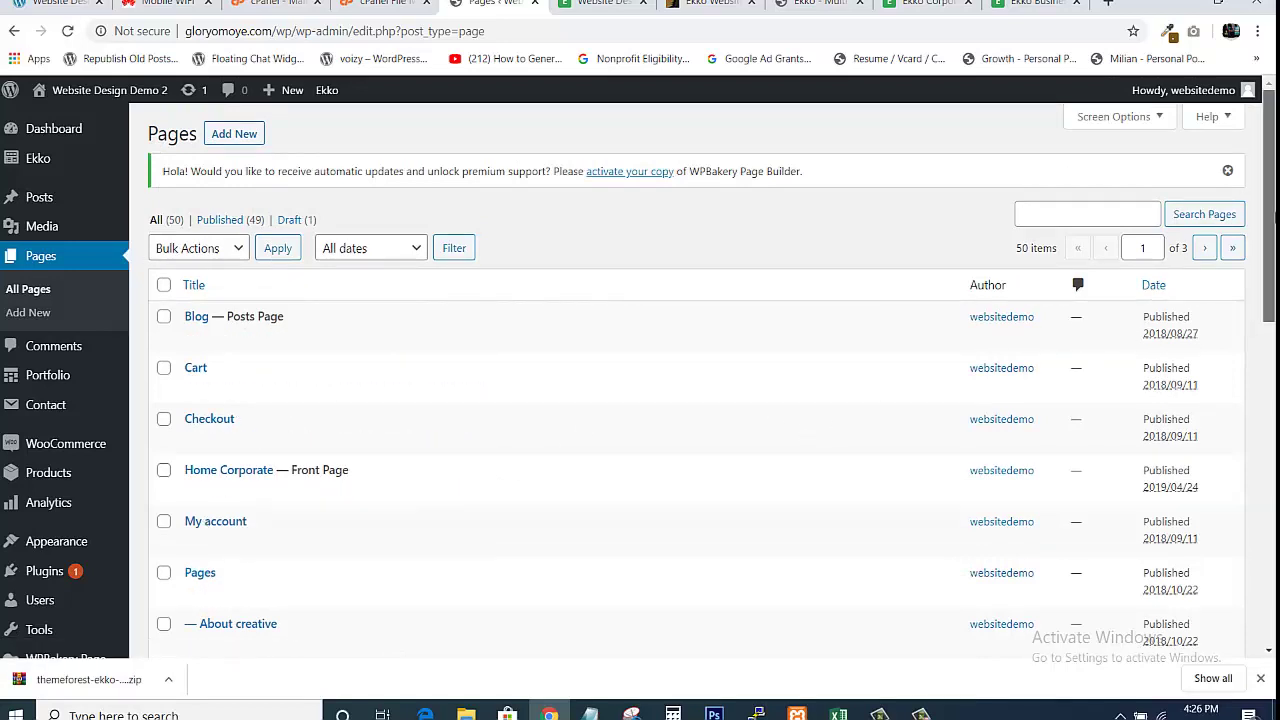
pyautogui.moveTo(1275, 213)
pyautogui.mouseDown()
pyautogui.moveTo(1266, 505)
pyautogui.moveTo(1263, 203)
pyautogui.mouseUp()
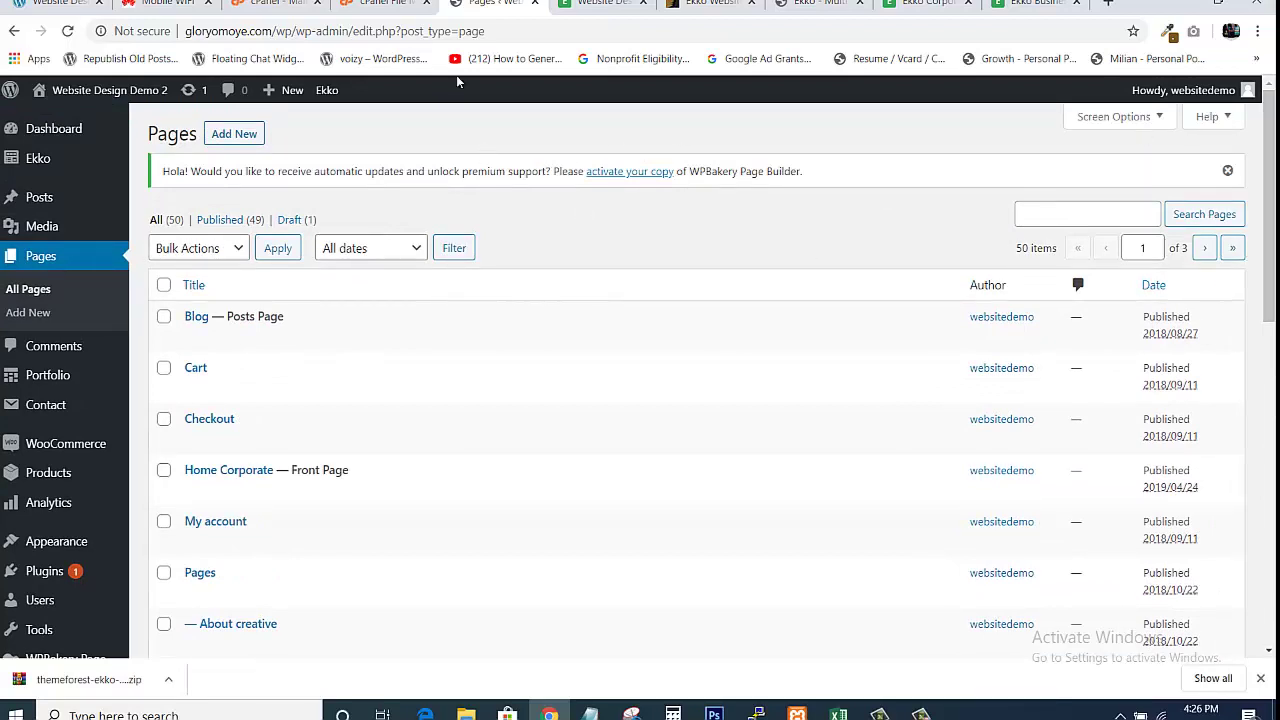
pyautogui.click(600, 3)
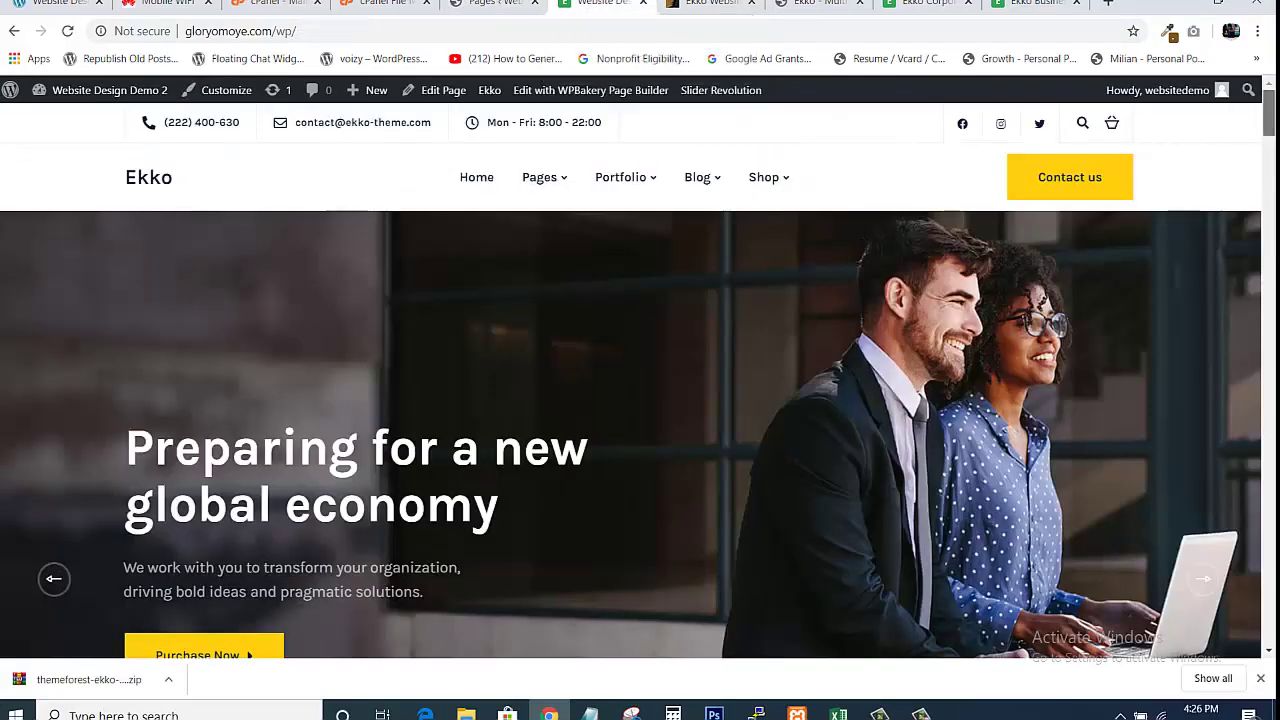
pyautogui.scroll(-15, 640, 435)
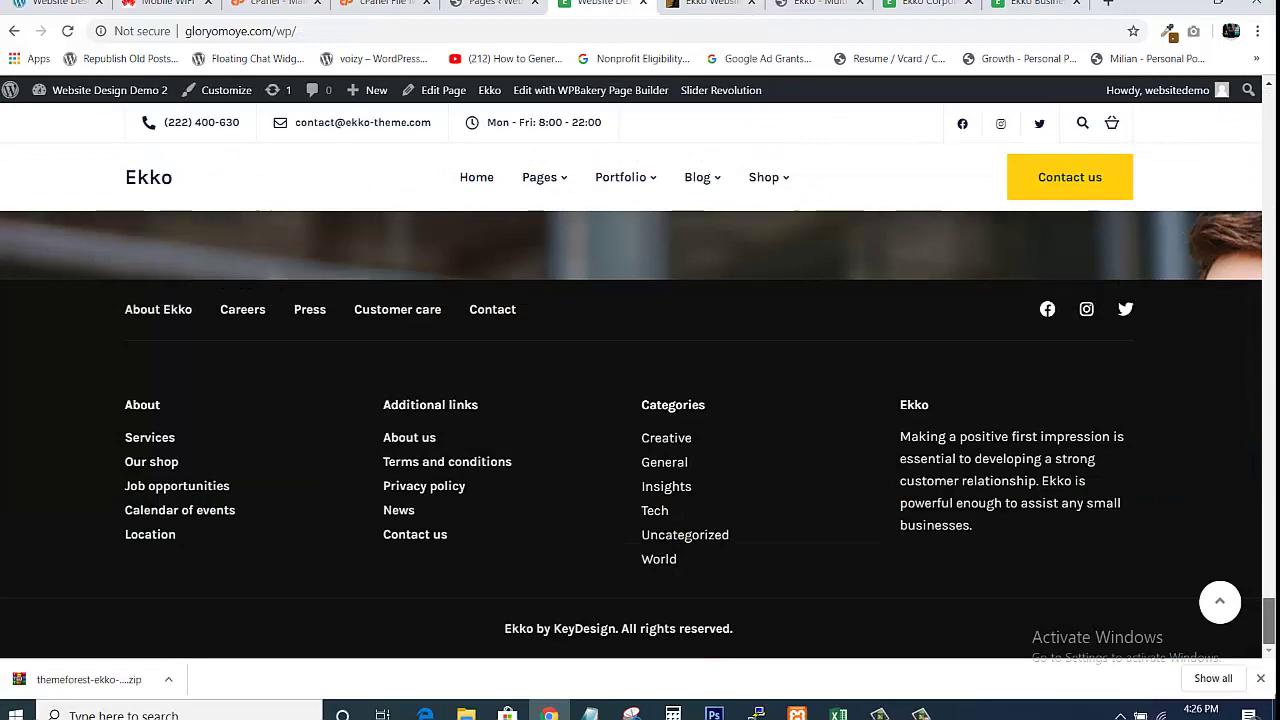
pyautogui.moveTo(1269, 621); pyautogui.dragTo(1269, 113)
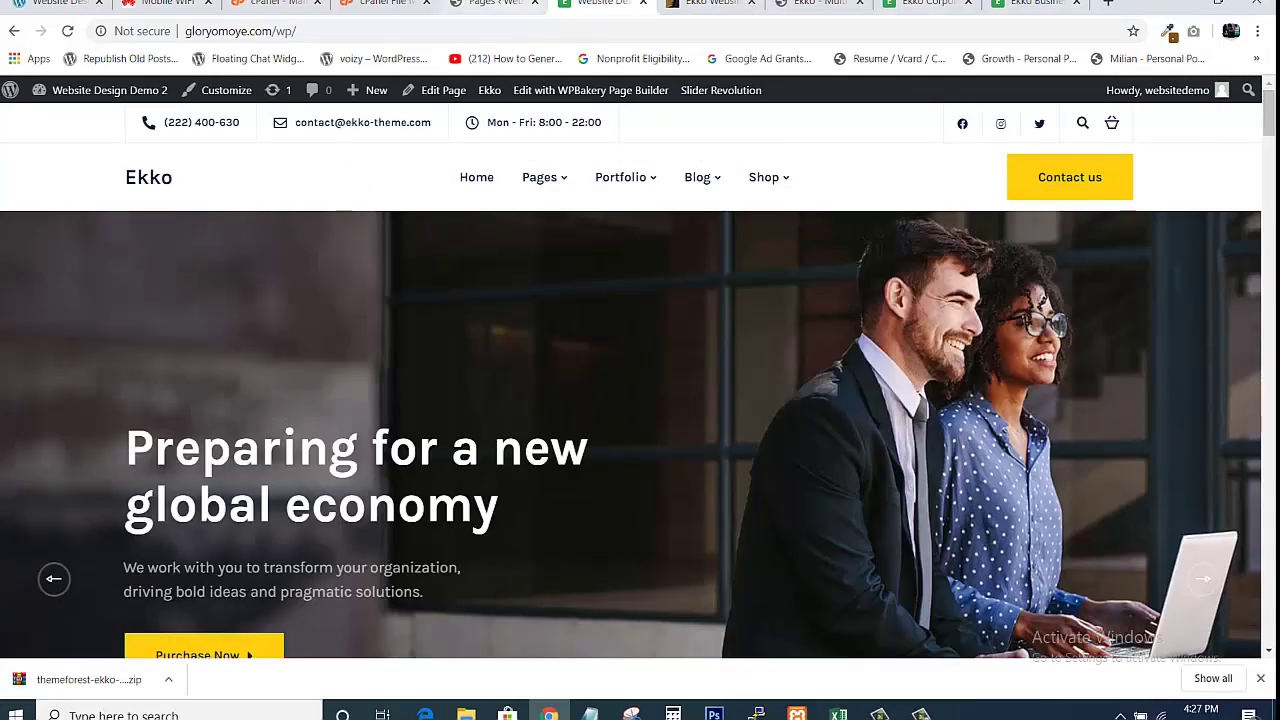
pyautogui.click(514, 5)
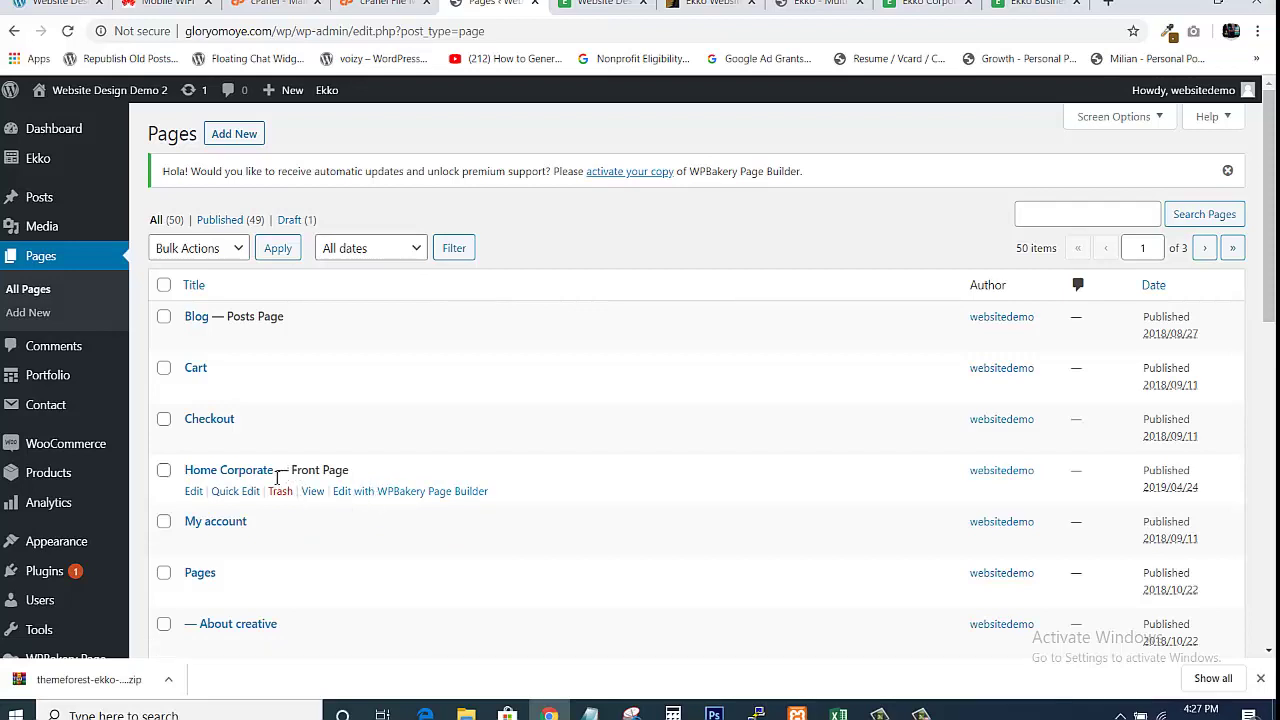
# Open Home Corporate's 'Edit with WPBakery Page Builder' link in a new browser tab
pyautogui.rightClick(375, 497)
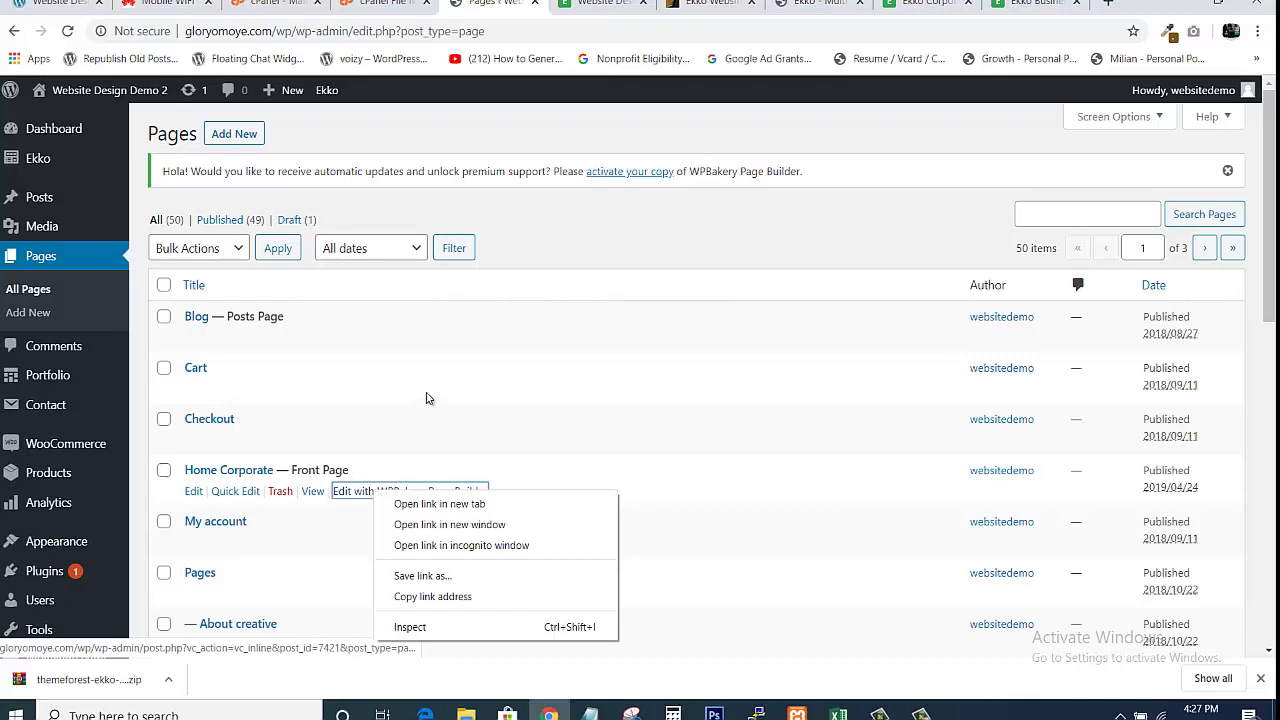
pyautogui.click(505, 241)
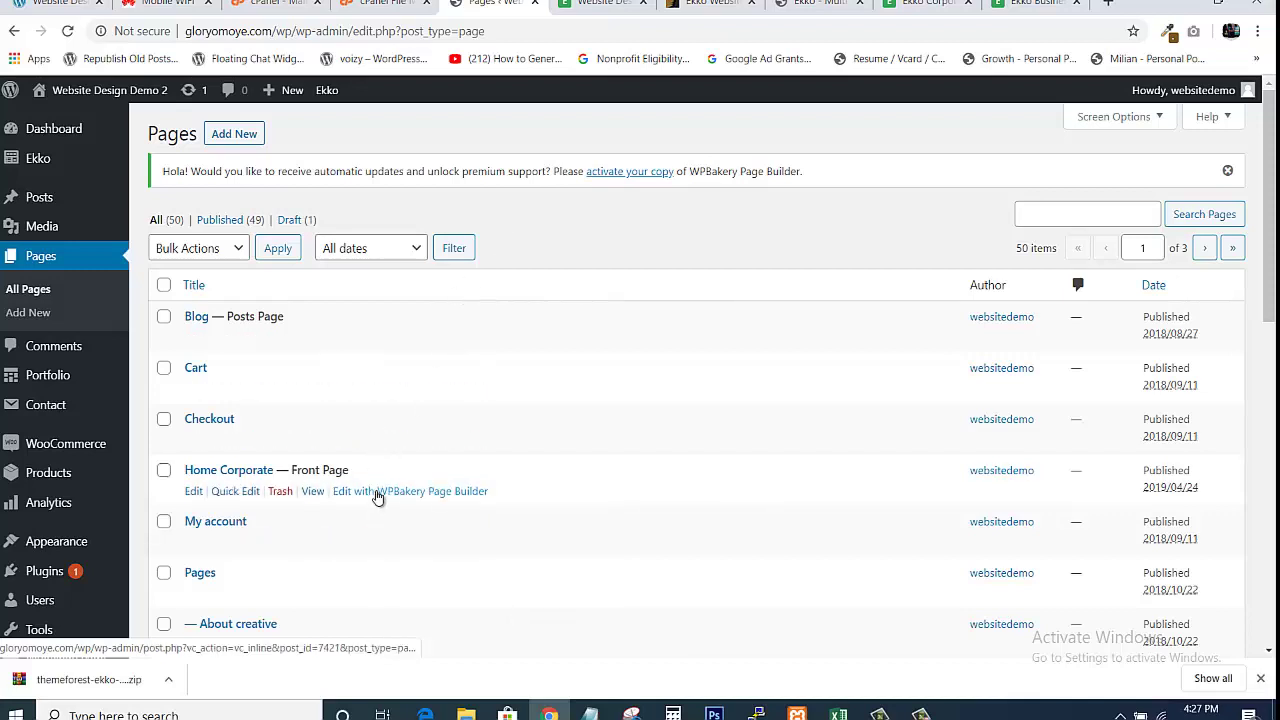
pyautogui.rightClick(378, 497)
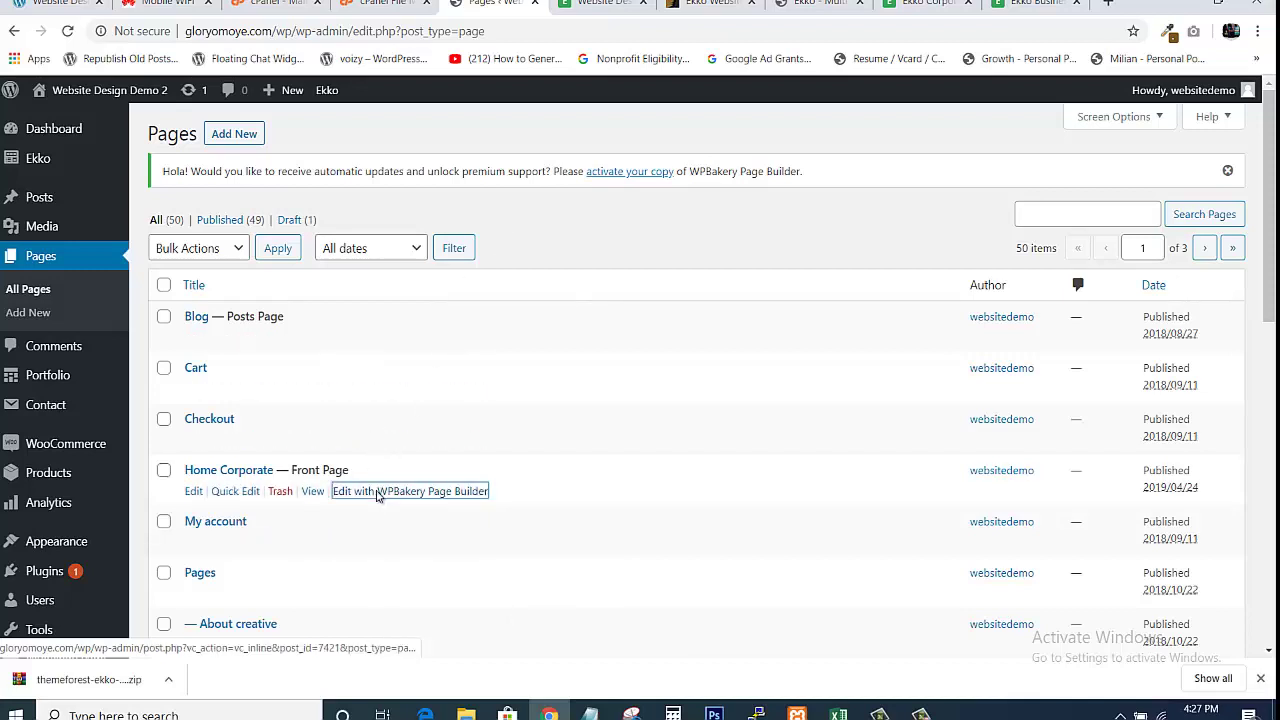
pyautogui.click(415, 505)
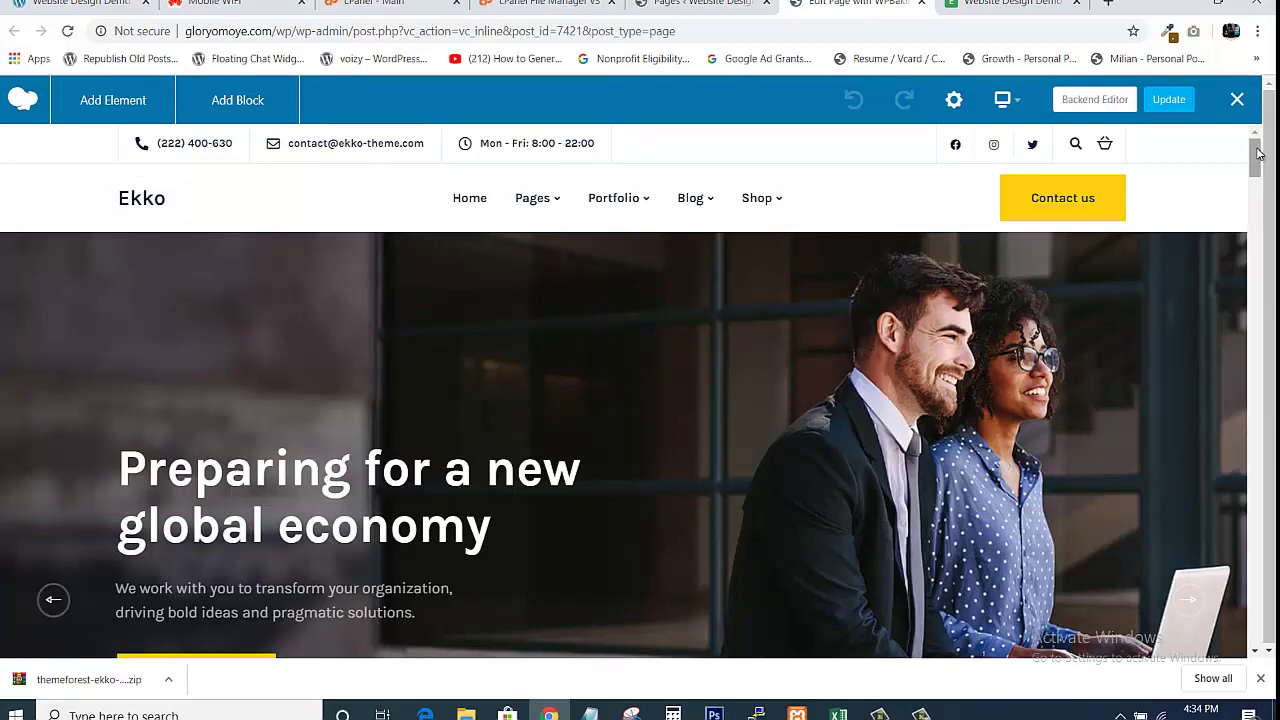
pyautogui.moveTo(1258, 152); pyautogui.dragTo(1271, 128)
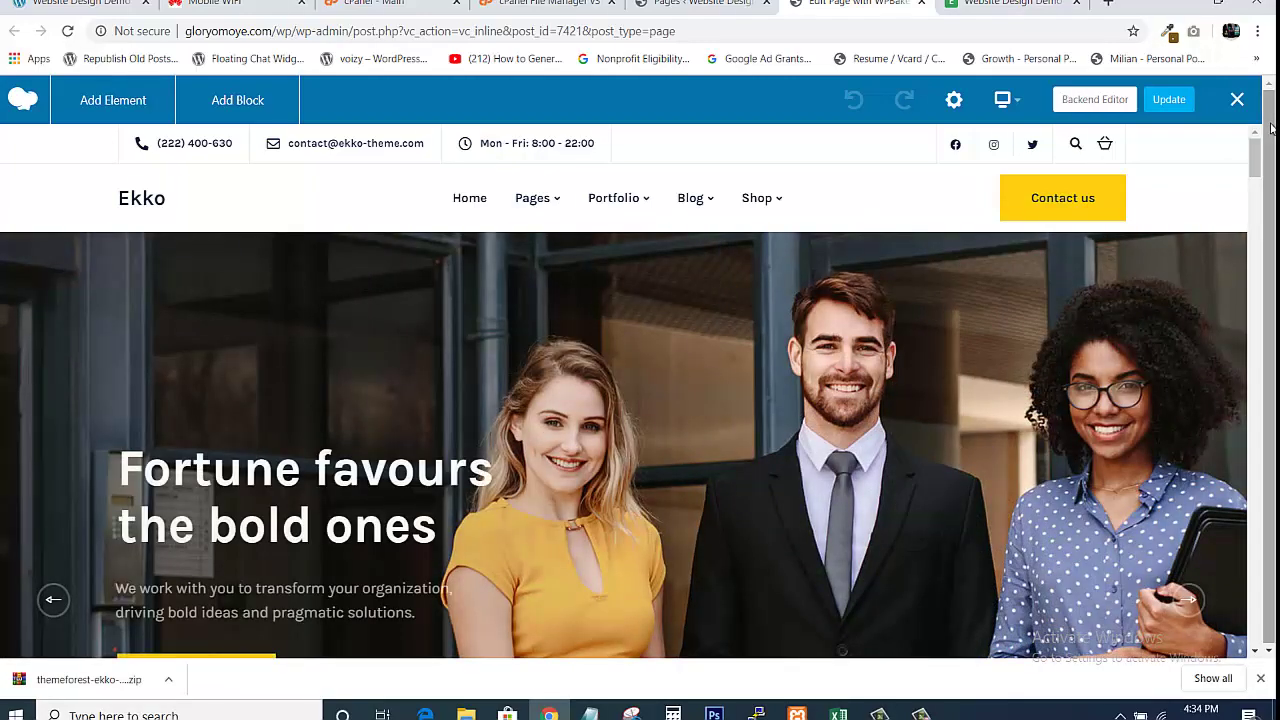
pyautogui.moveTo(595, 303)
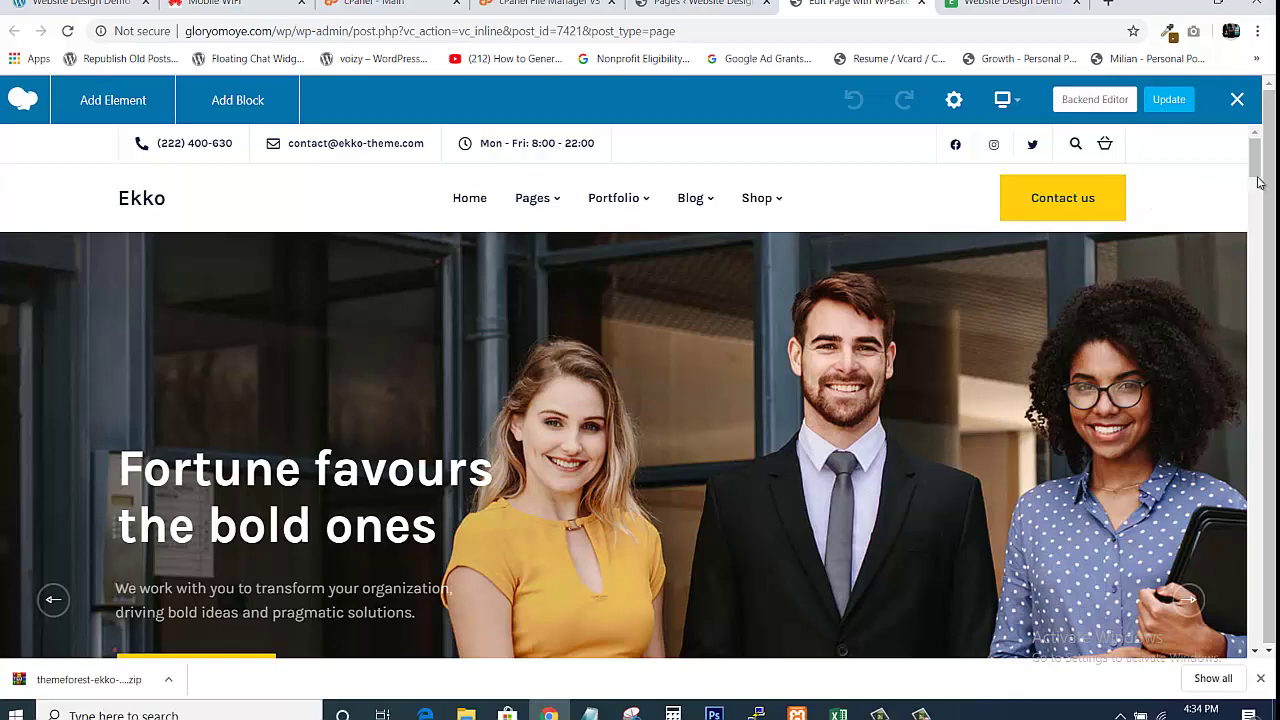
pyautogui.scroll(-4, 1255, 165)
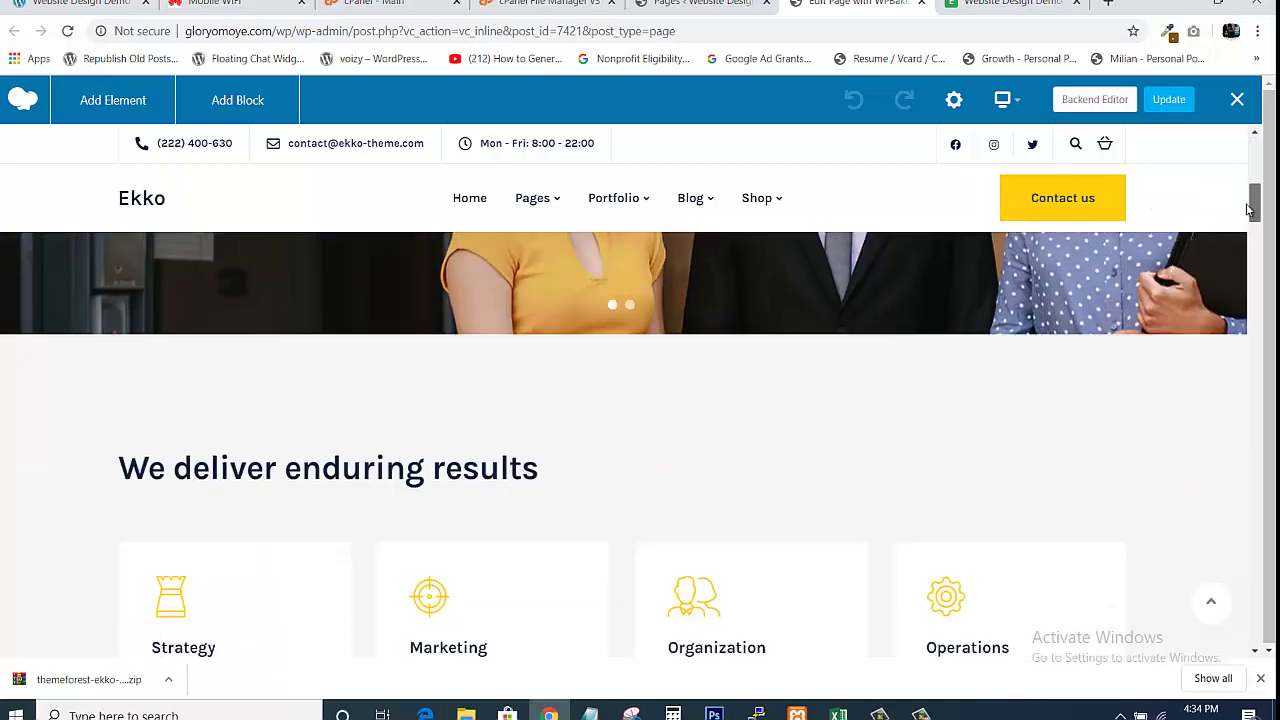
pyautogui.scroll(4, 1250, 164)
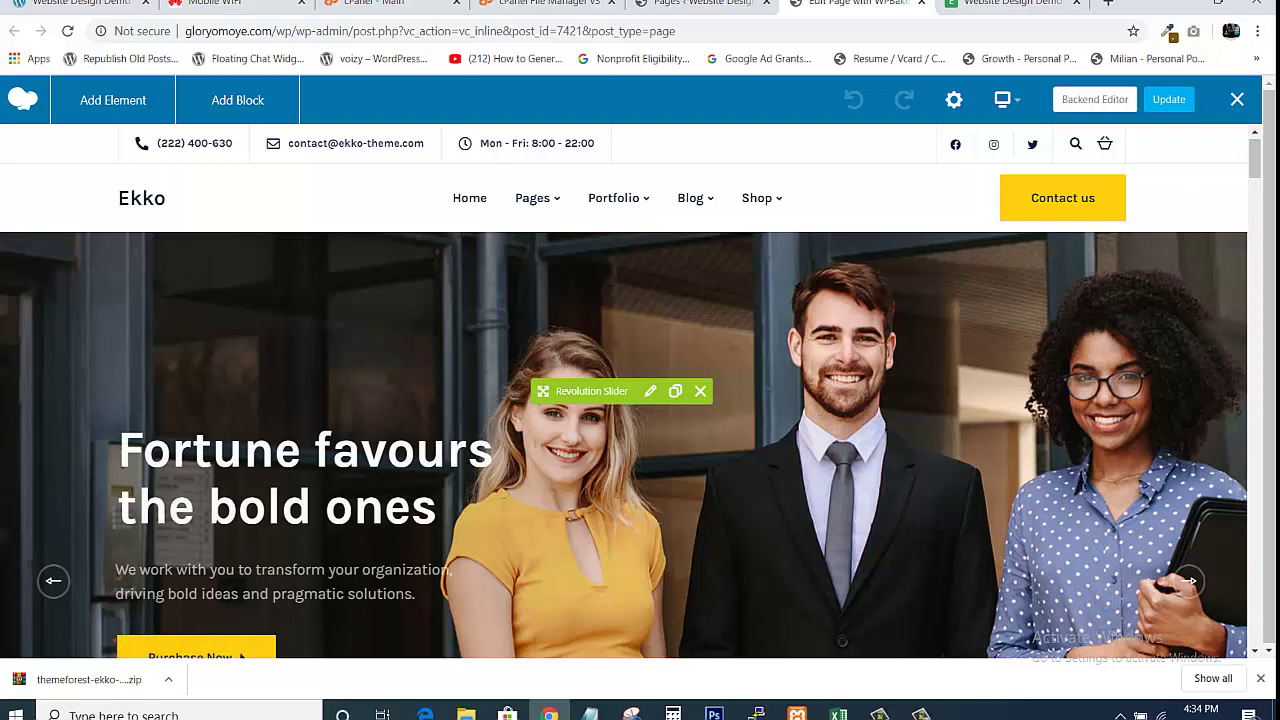
pyautogui.click(647, 391)
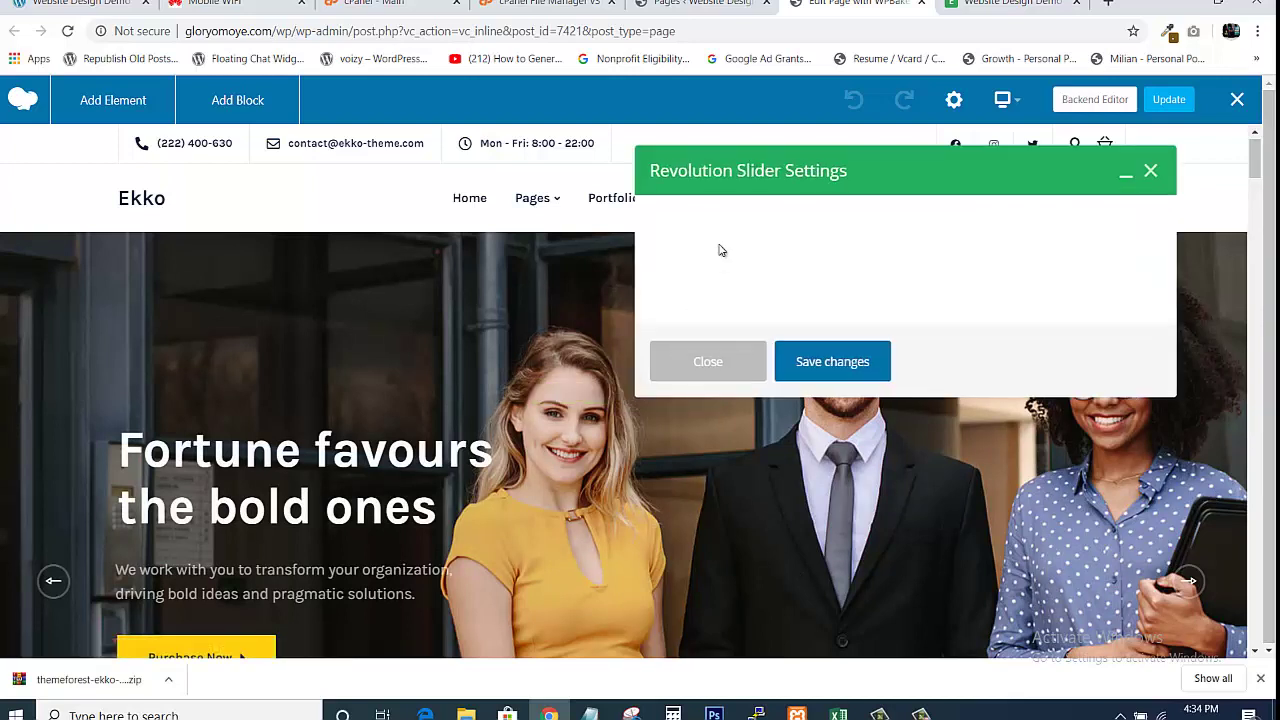
pyautogui.click(705, 4)
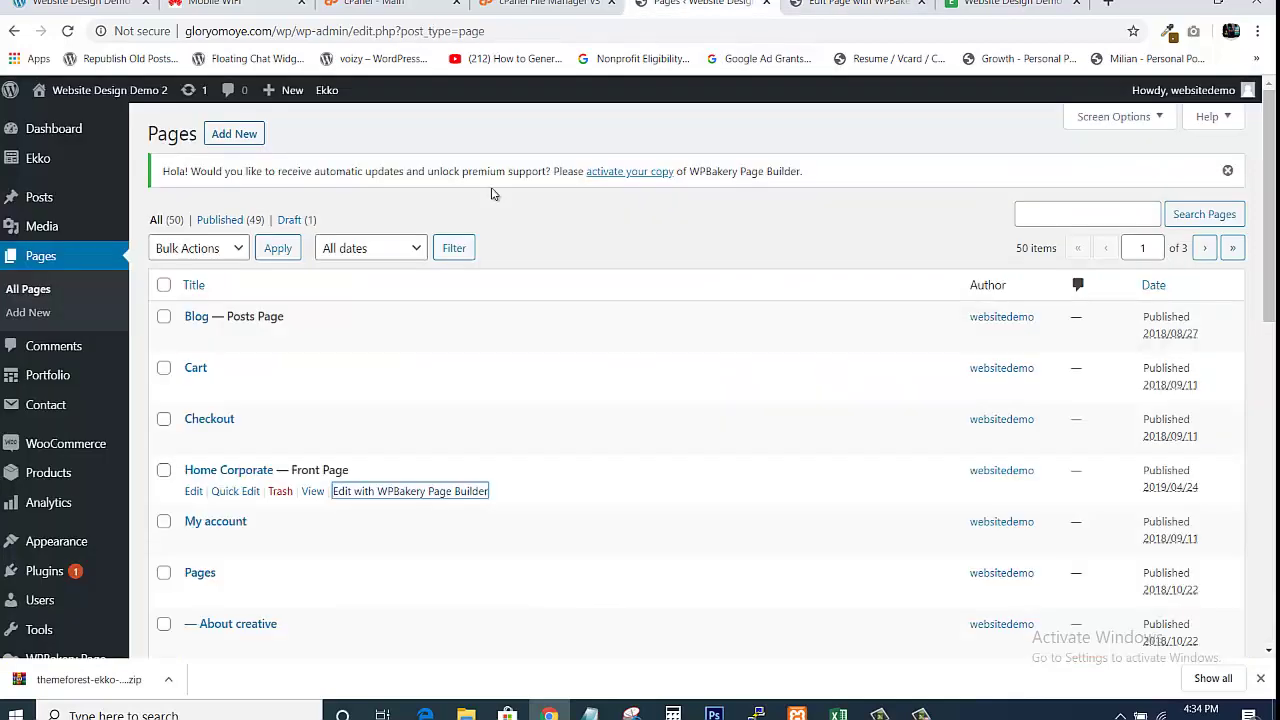
pyautogui.moveTo(1268, 230); pyautogui.dragTo(1268, 398)
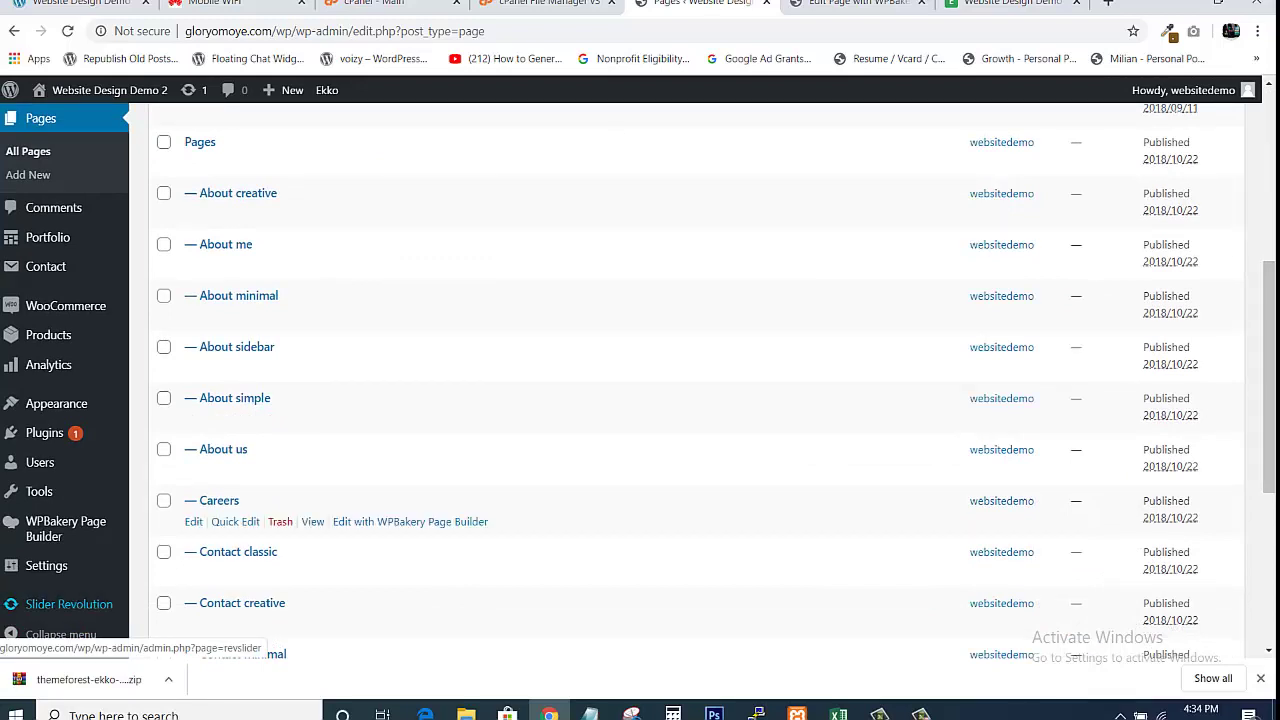
pyautogui.click(870, 5)
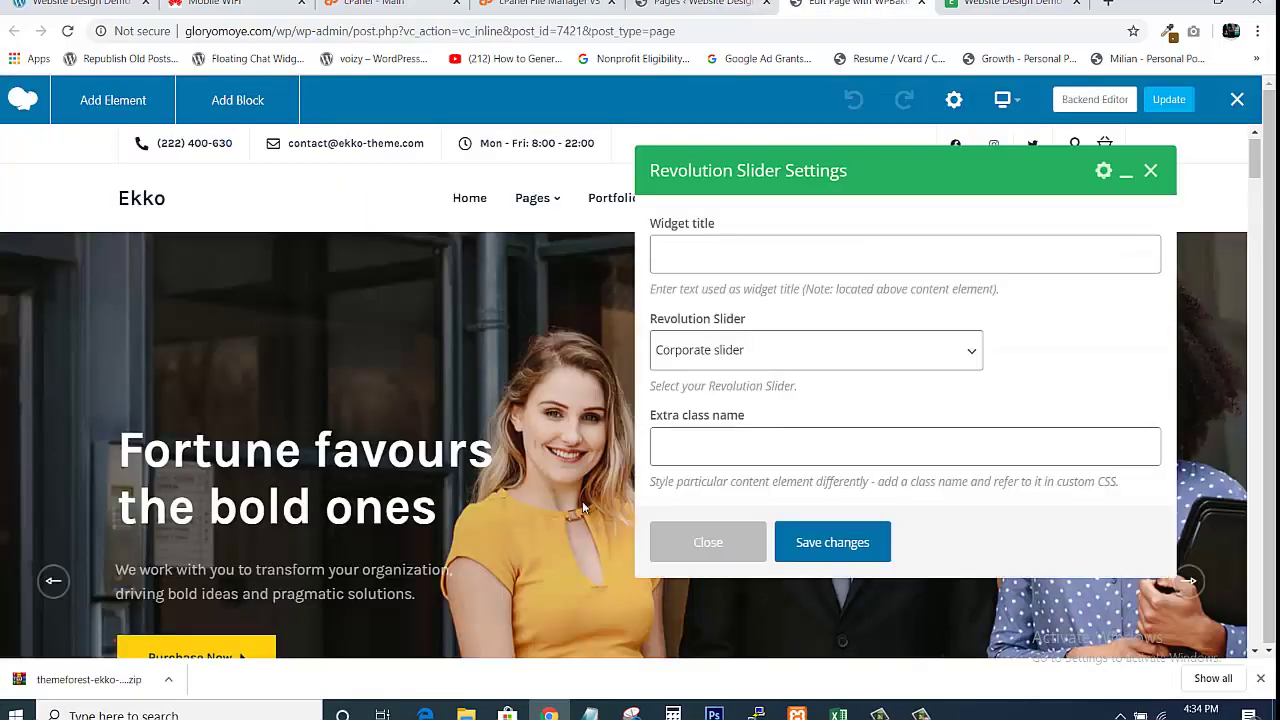
pyautogui.click(857, 363)
pyautogui.click(1025, 326)
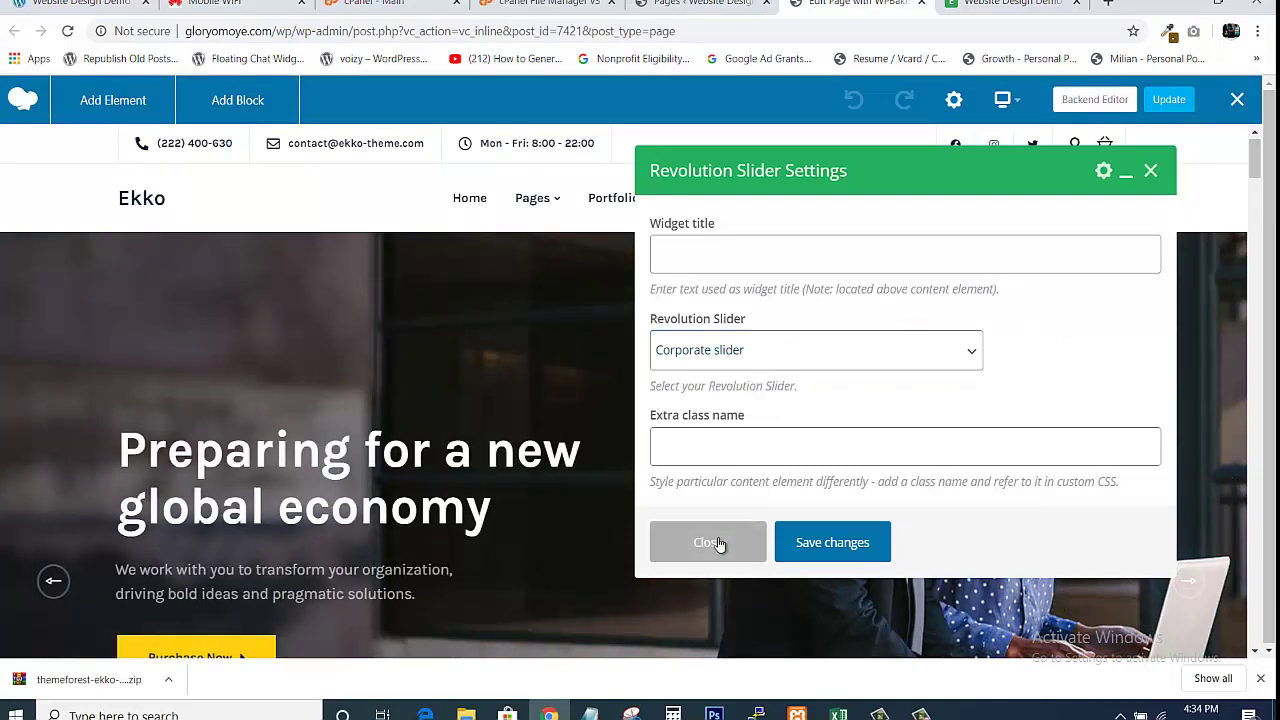
pyautogui.click(700, 4)
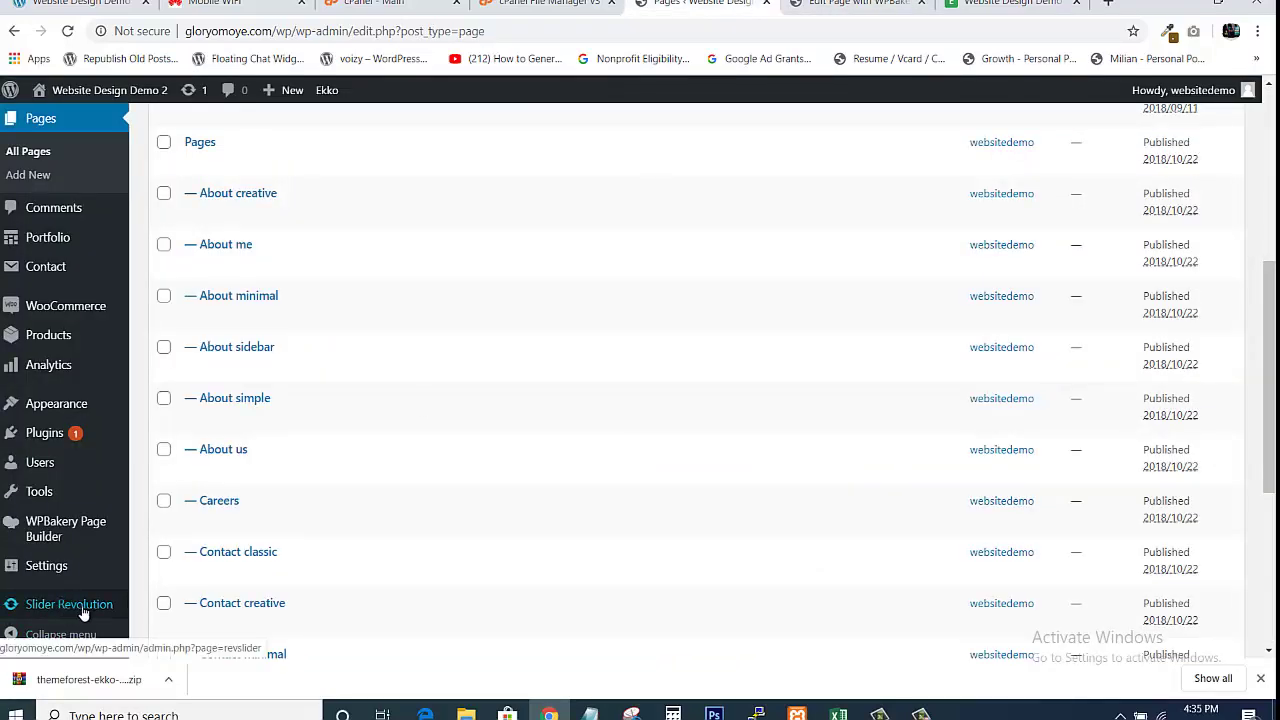
pyautogui.click(862, 4)
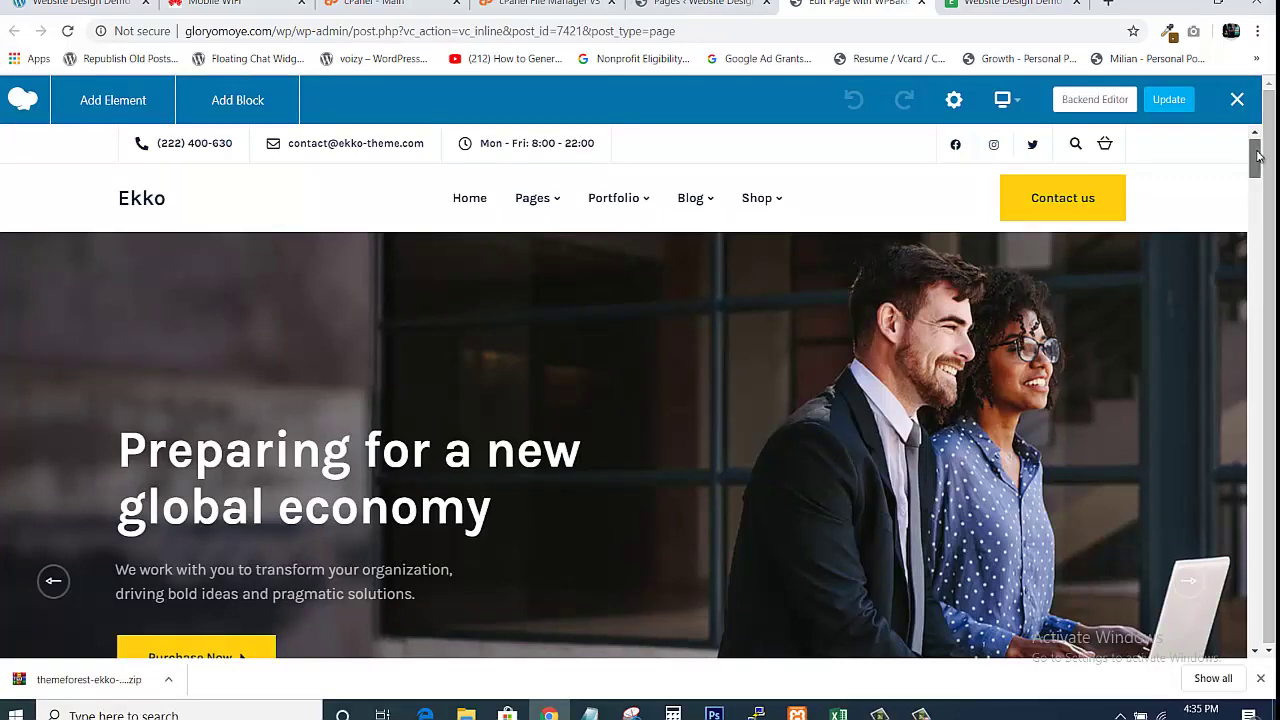
pyautogui.moveTo(1258, 158); pyautogui.dragTo(1237, 233)
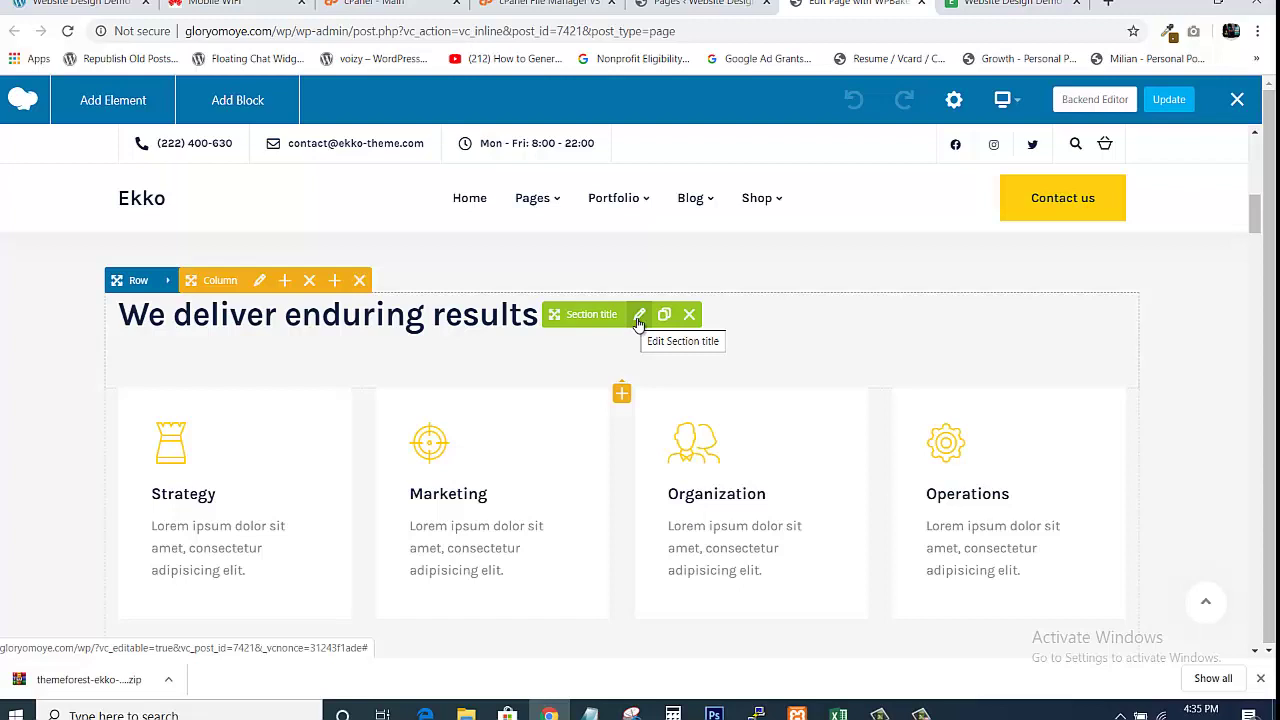
# Reword the Section title element to 'We deliver Excellent Results' and save the change
pyautogui.click(641, 318)
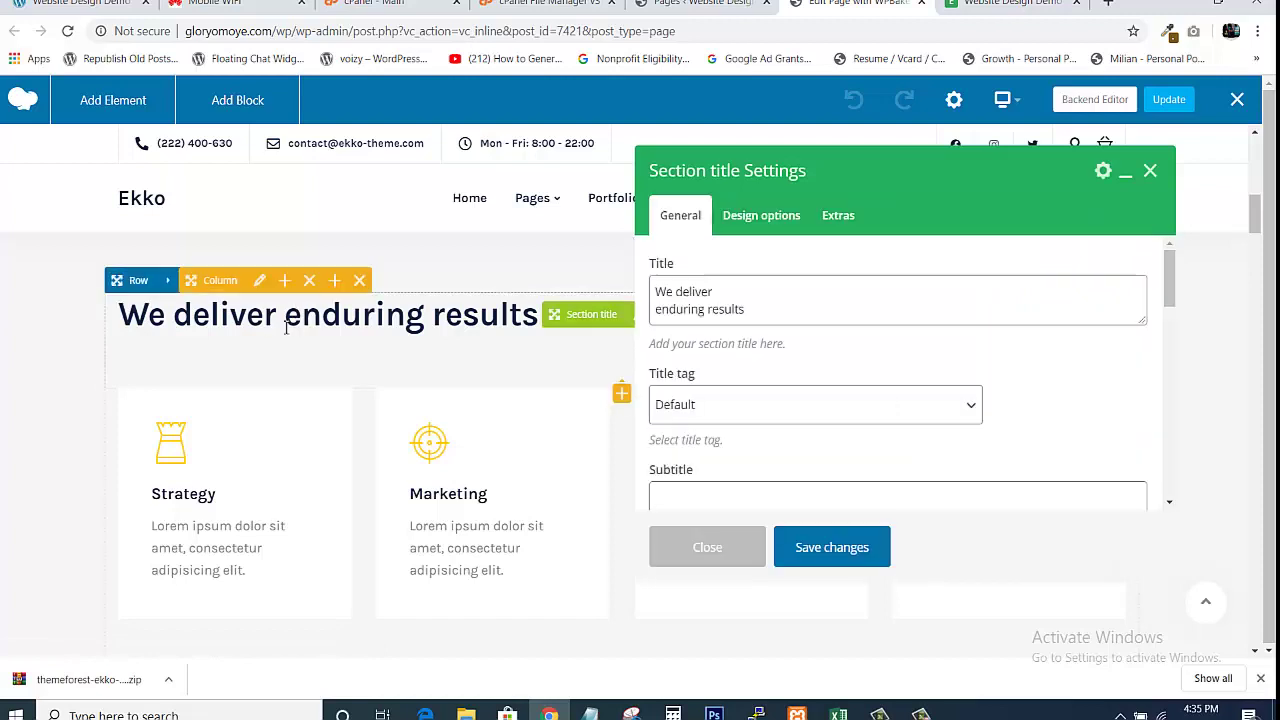
pyautogui.click(731, 294)
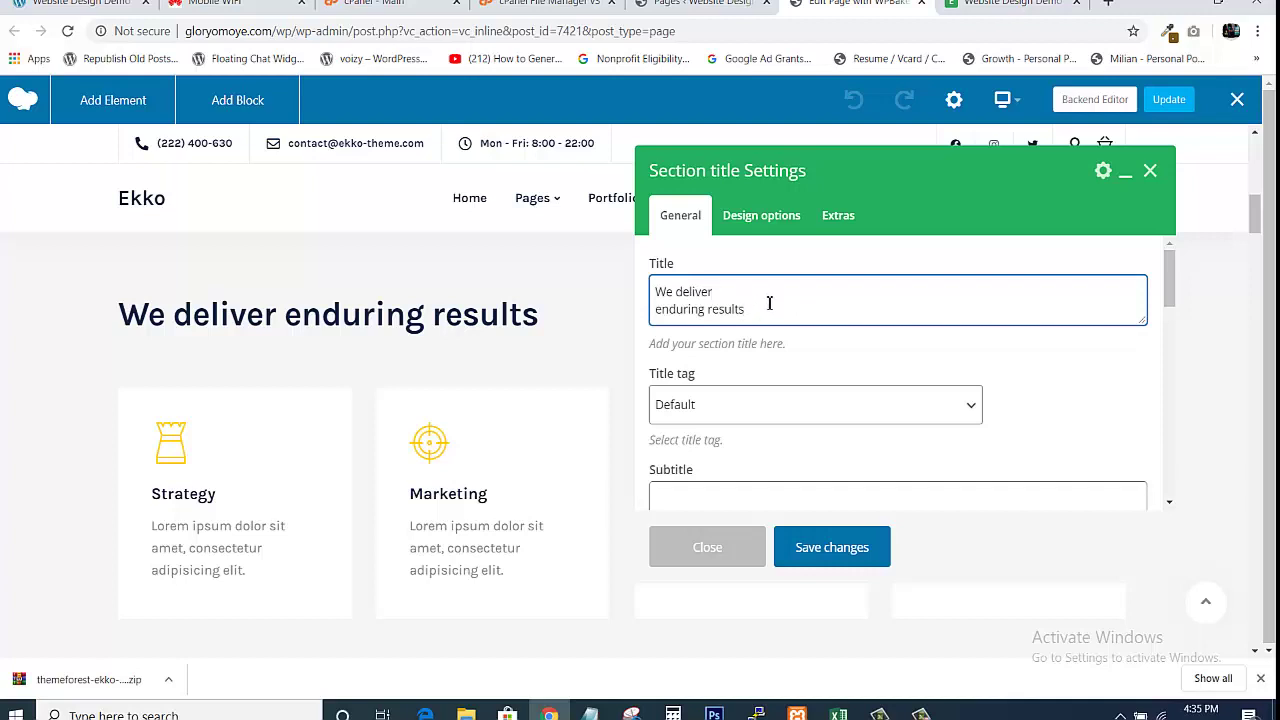
pyautogui.press('BackSpace')
pyautogui.write('ly')
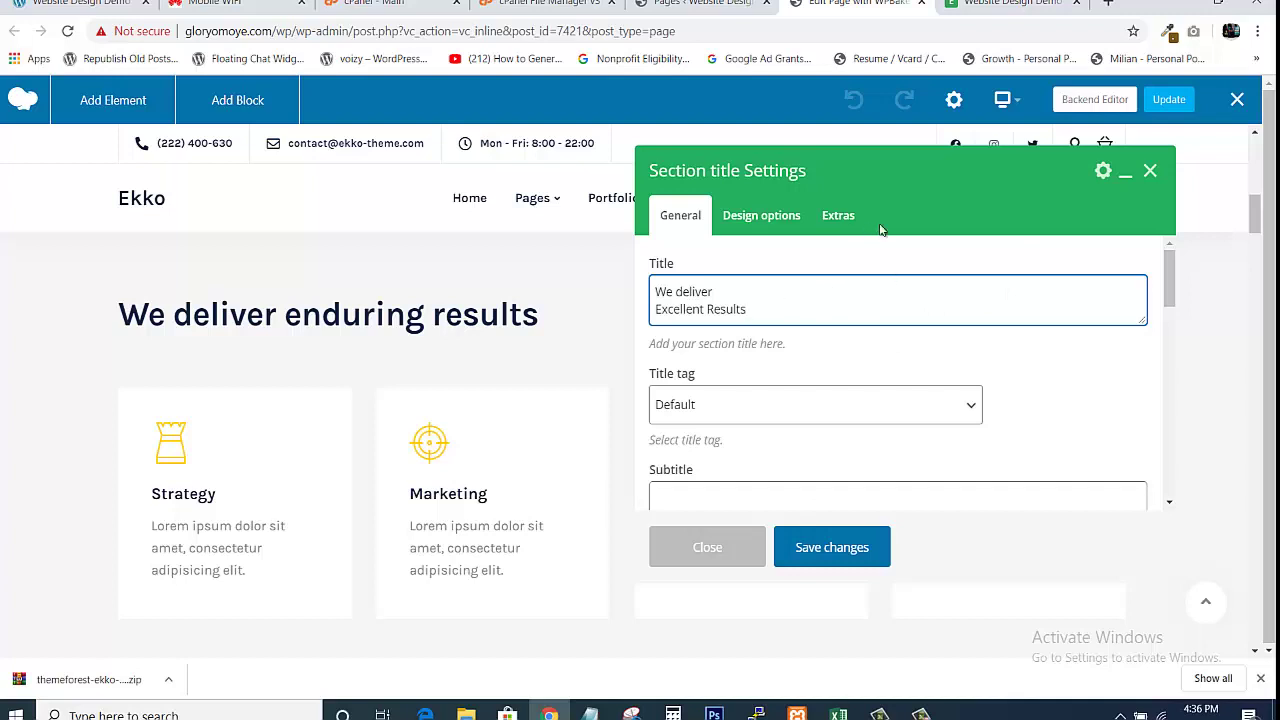
pyautogui.click(826, 565)
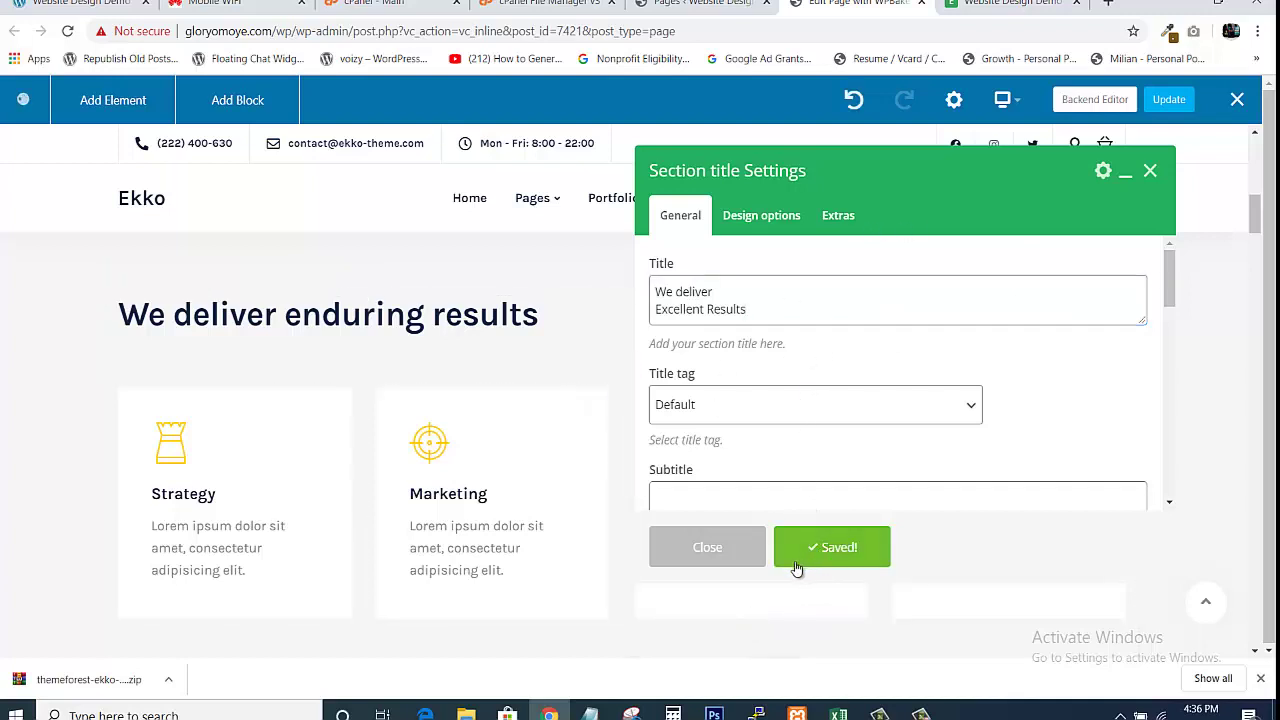
pyautogui.click(707, 548)
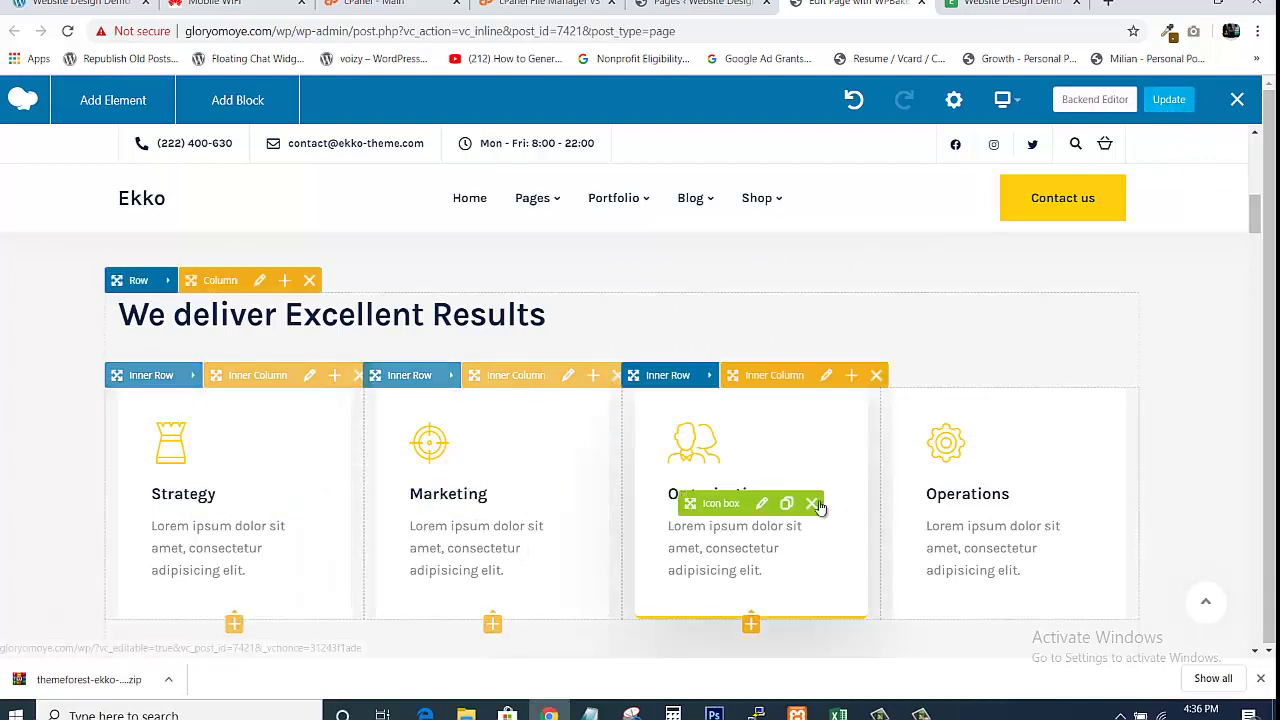
pyautogui.click(1168, 99)
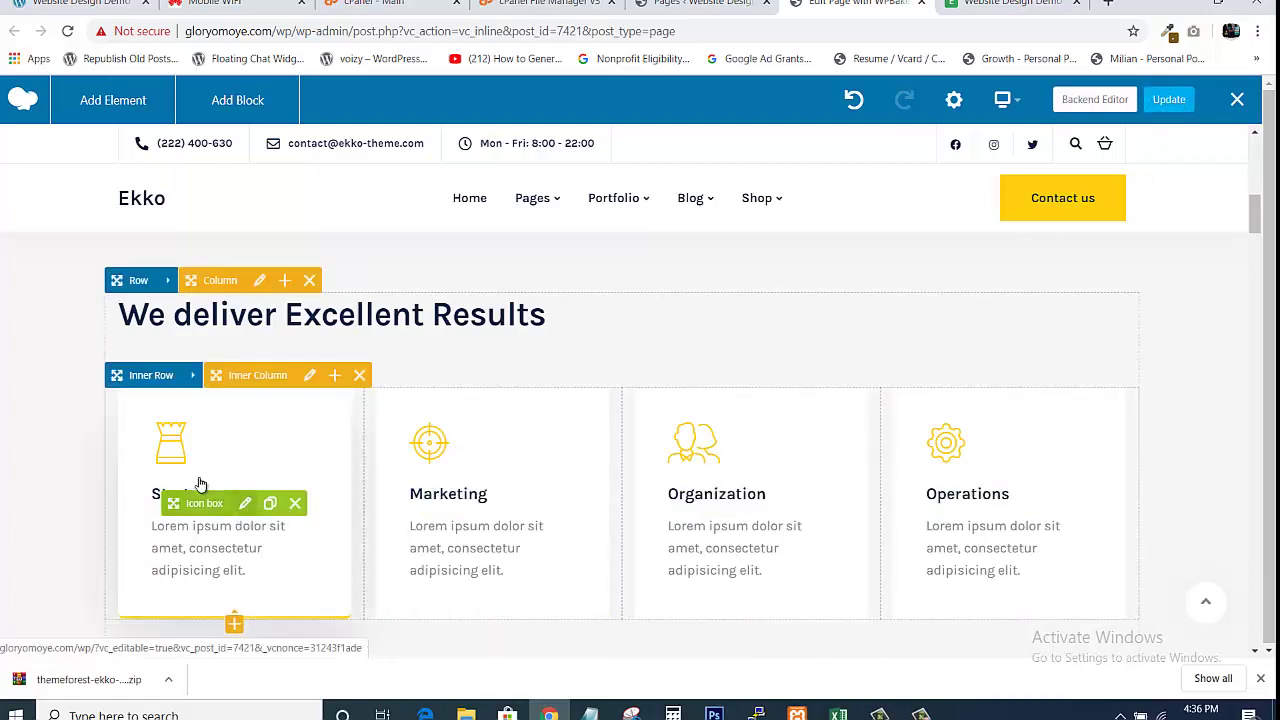
pyautogui.click(245, 505)
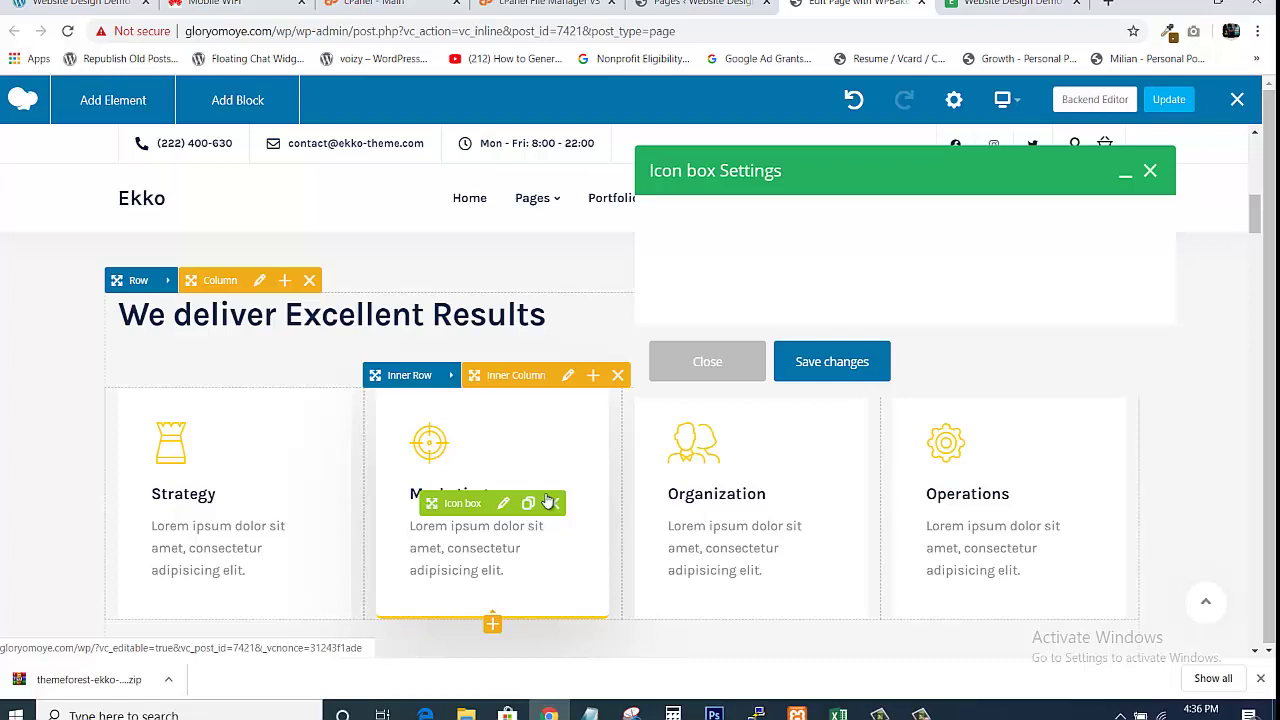
pyautogui.click(729, 291)
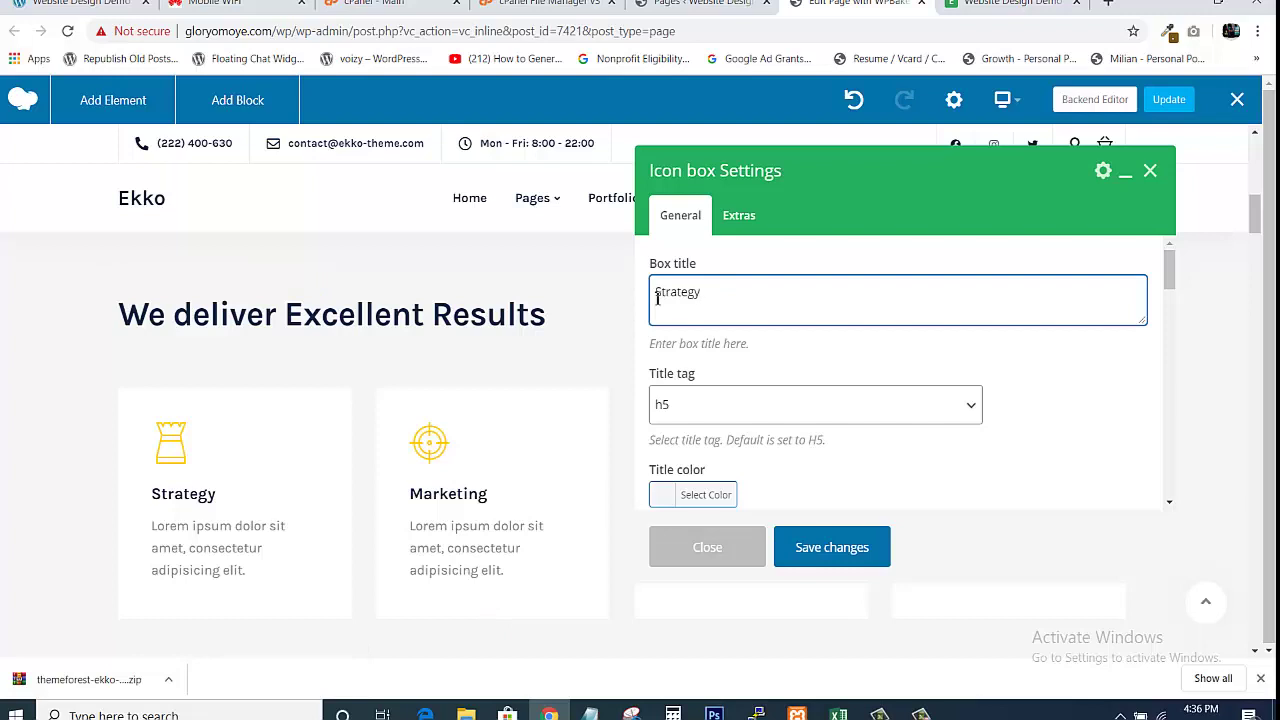
pyautogui.doubleClick(688, 291)
pyautogui.click(766, 287)
pyautogui.moveTo(660, 293); pyautogui.dragTo(720, 284)
pyautogui.click(777, 312)
pyautogui.moveTo(1168, 281); pyautogui.dragTo(1143, 340)
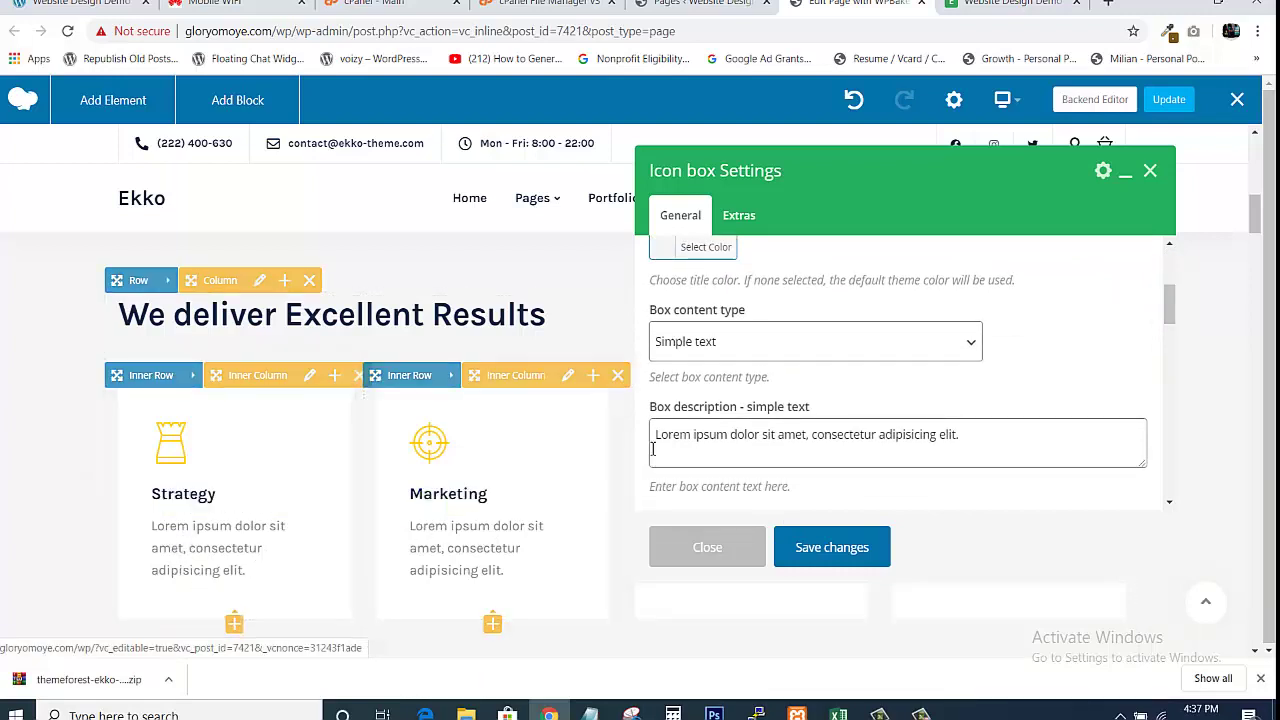
pyautogui.moveTo(655, 436); pyautogui.dragTo(1033, 412)
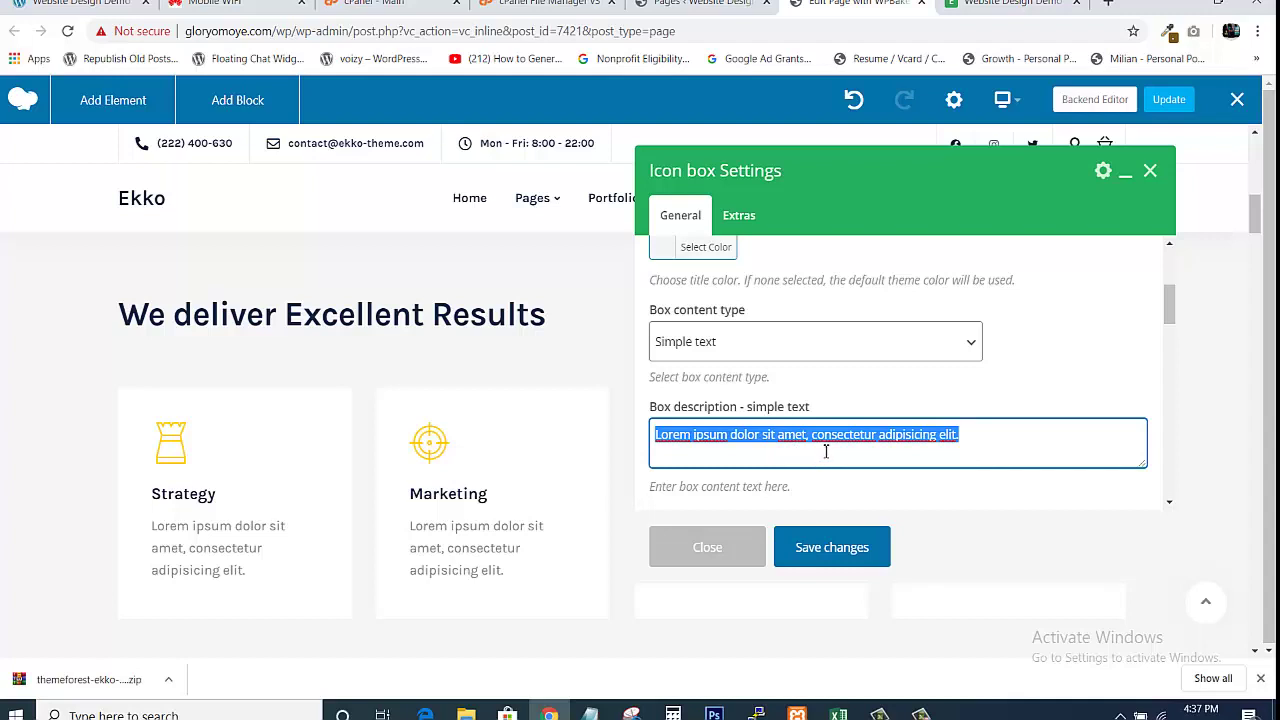
pyautogui.click(861, 446)
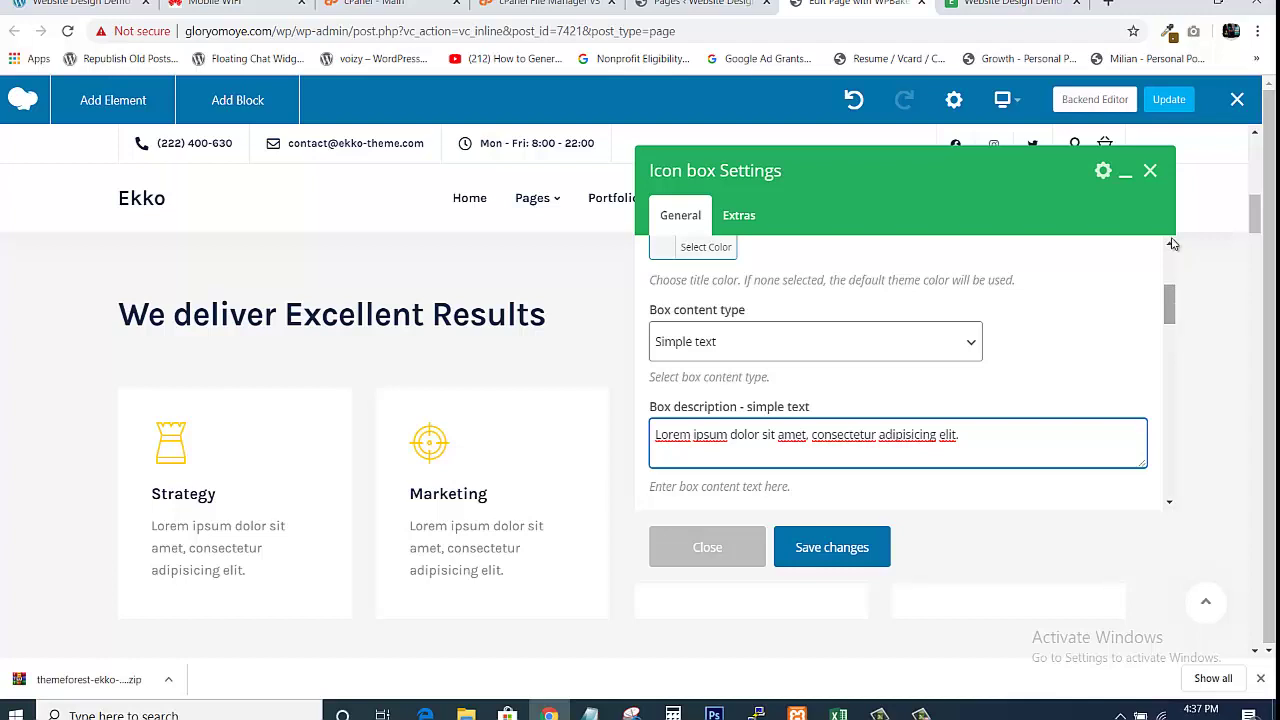
pyautogui.moveTo(1170, 304); pyautogui.dragTo(1172, 476)
pyautogui.moveTo(1201, 391); pyautogui.dragTo(1186, 180)
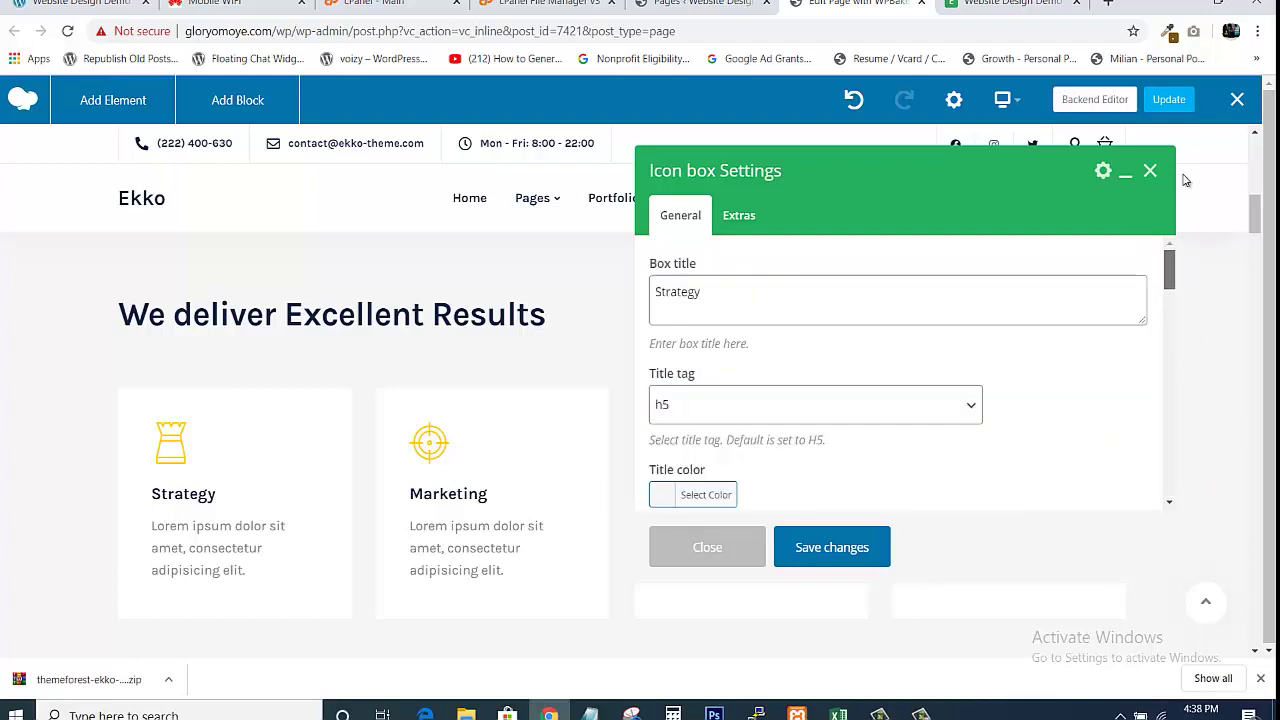
pyautogui.click(836, 552)
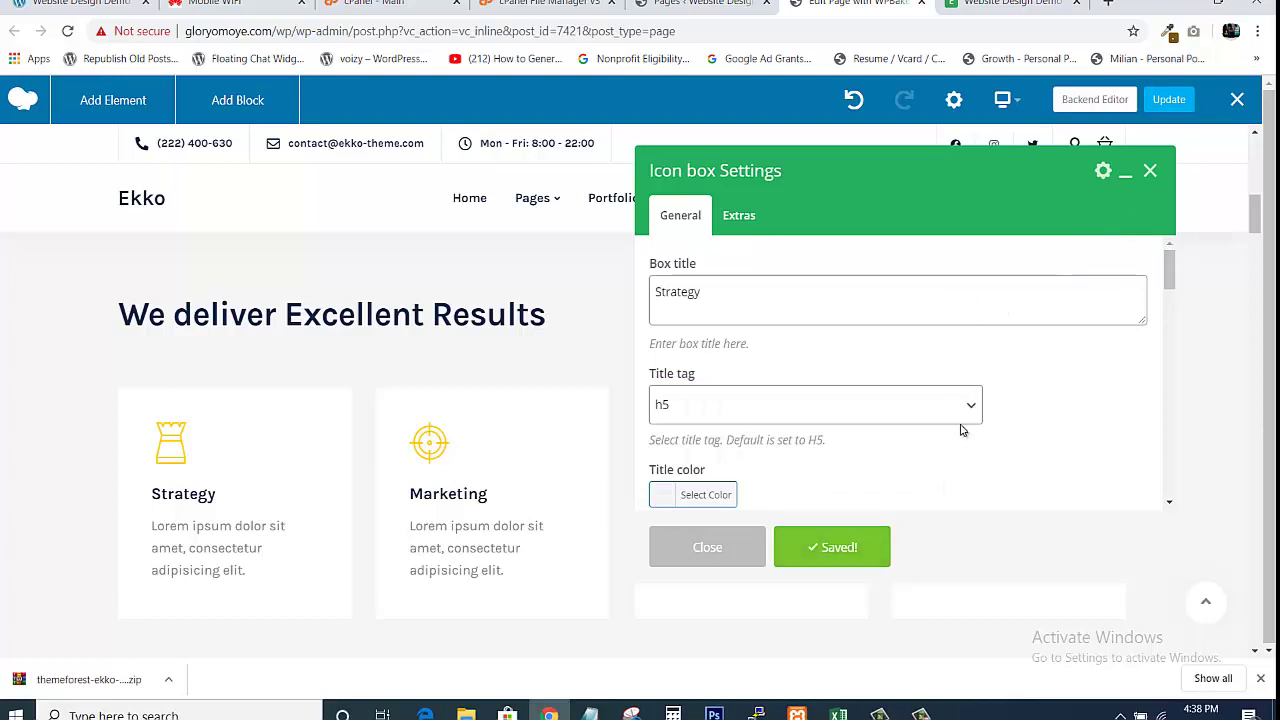
pyautogui.click(697, 554)
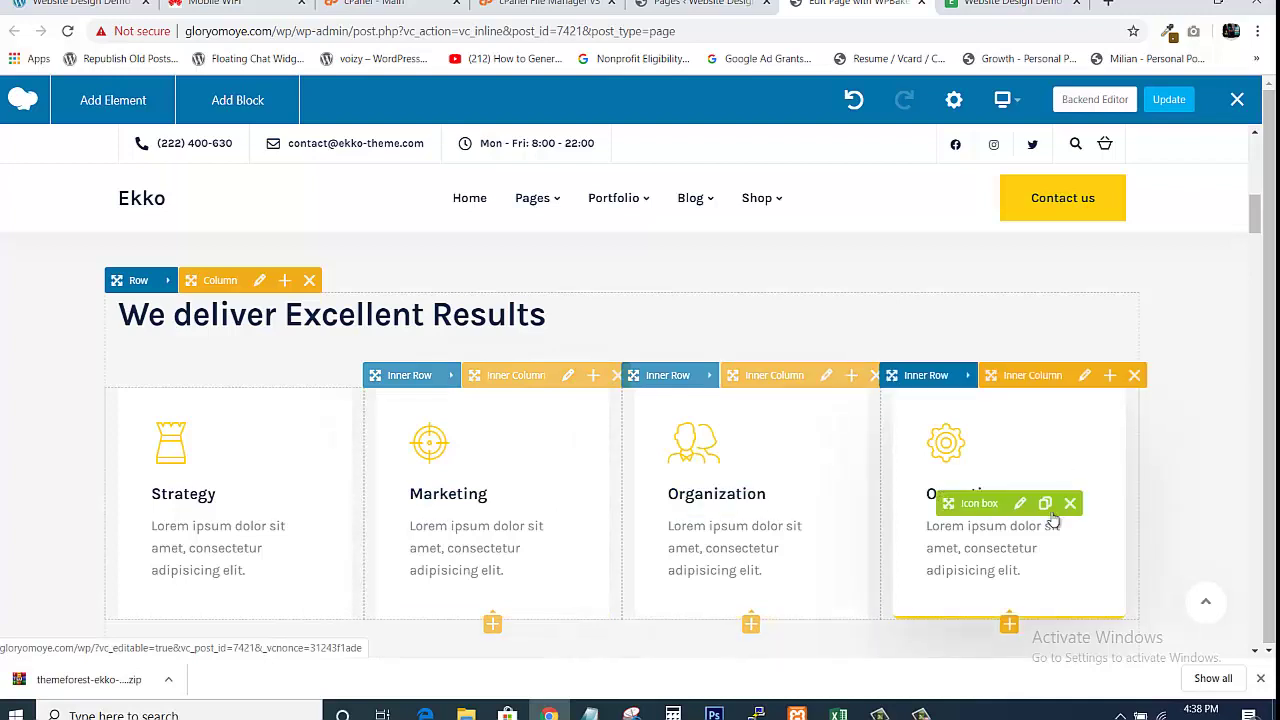
# Scroll to the 'Our purpose' section, then return to the WordPress Pages list tab
pyautogui.moveTo(1251, 222); pyautogui.dragTo(1249, 279)
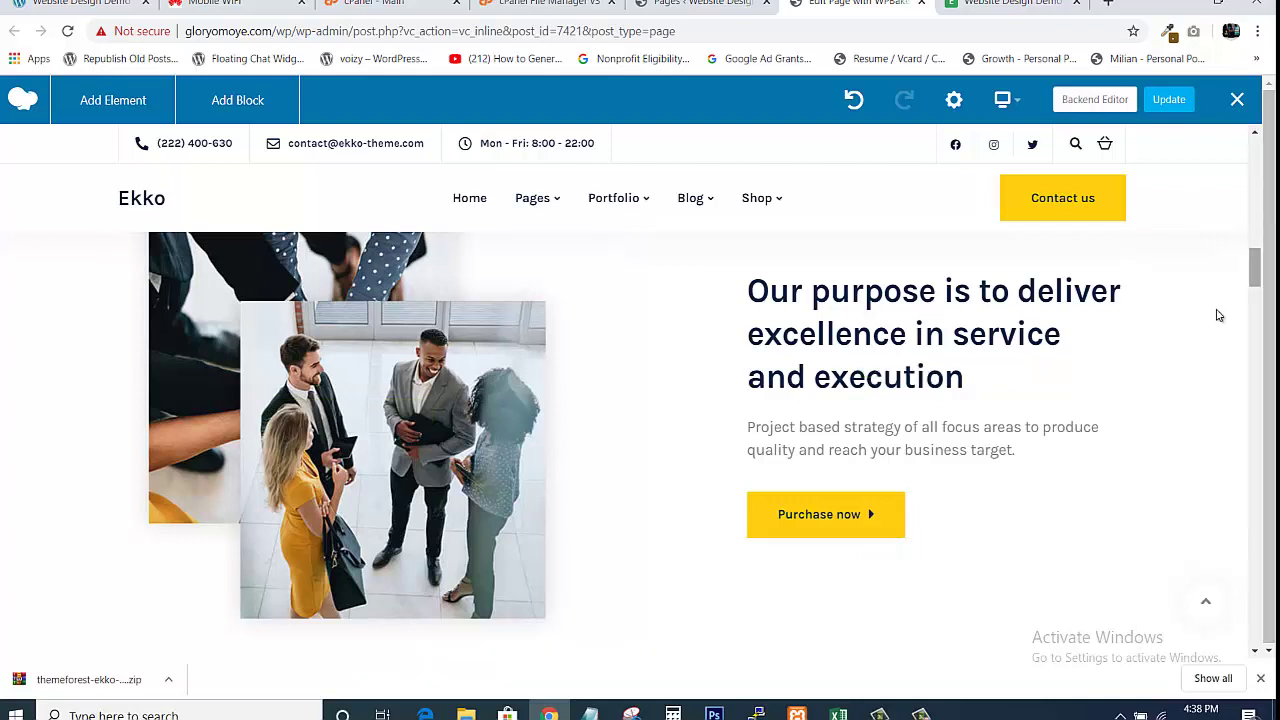
pyautogui.moveTo(184, 380)
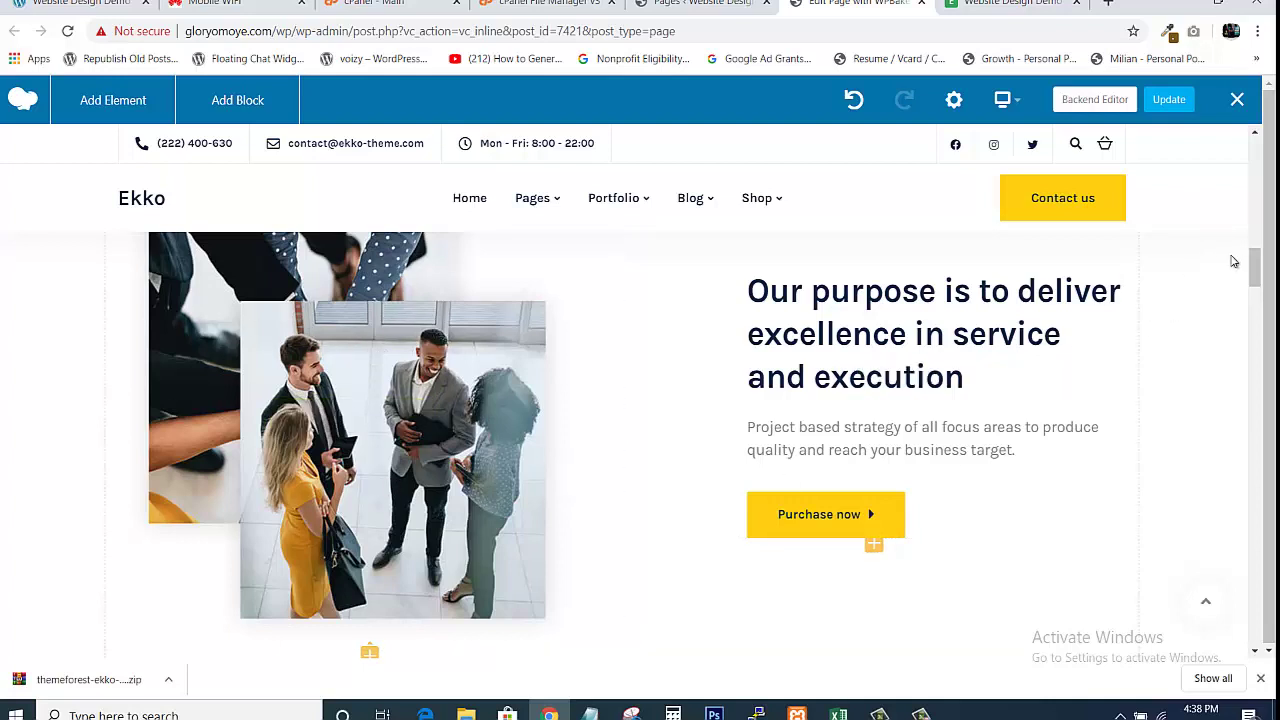
pyautogui.scroll(1, 1257, 262)
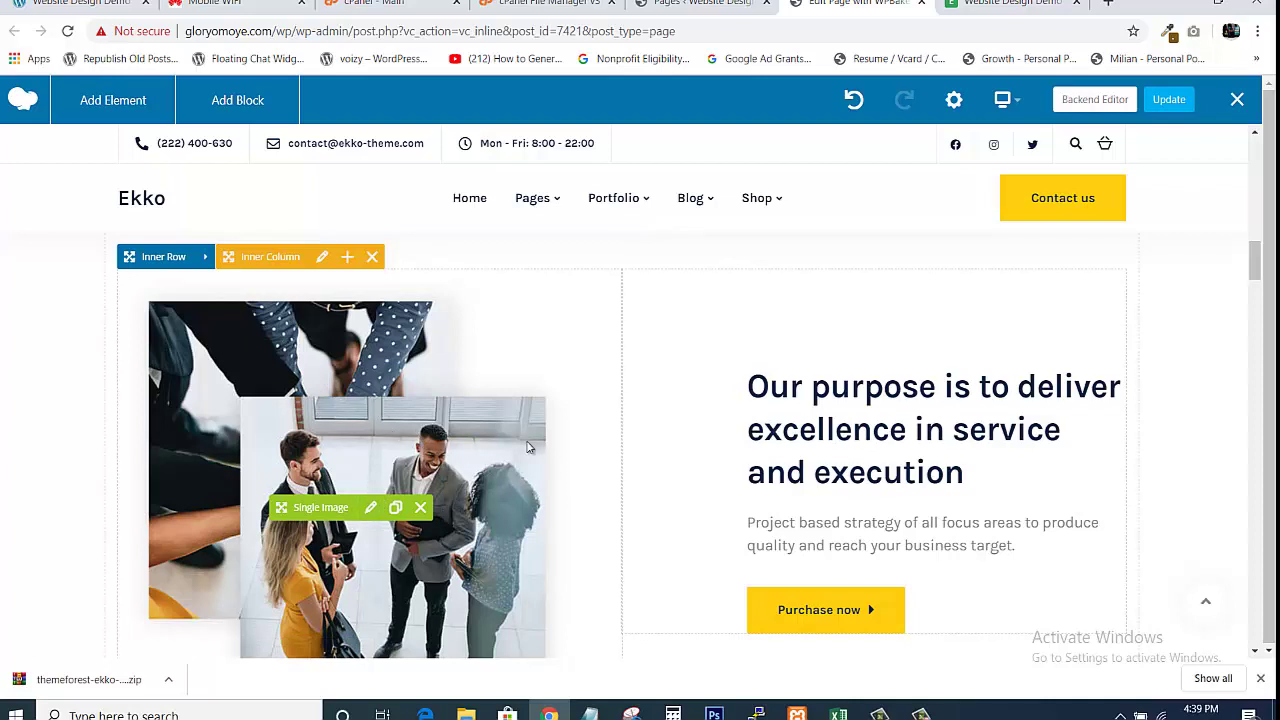
pyautogui.click(698, 8)
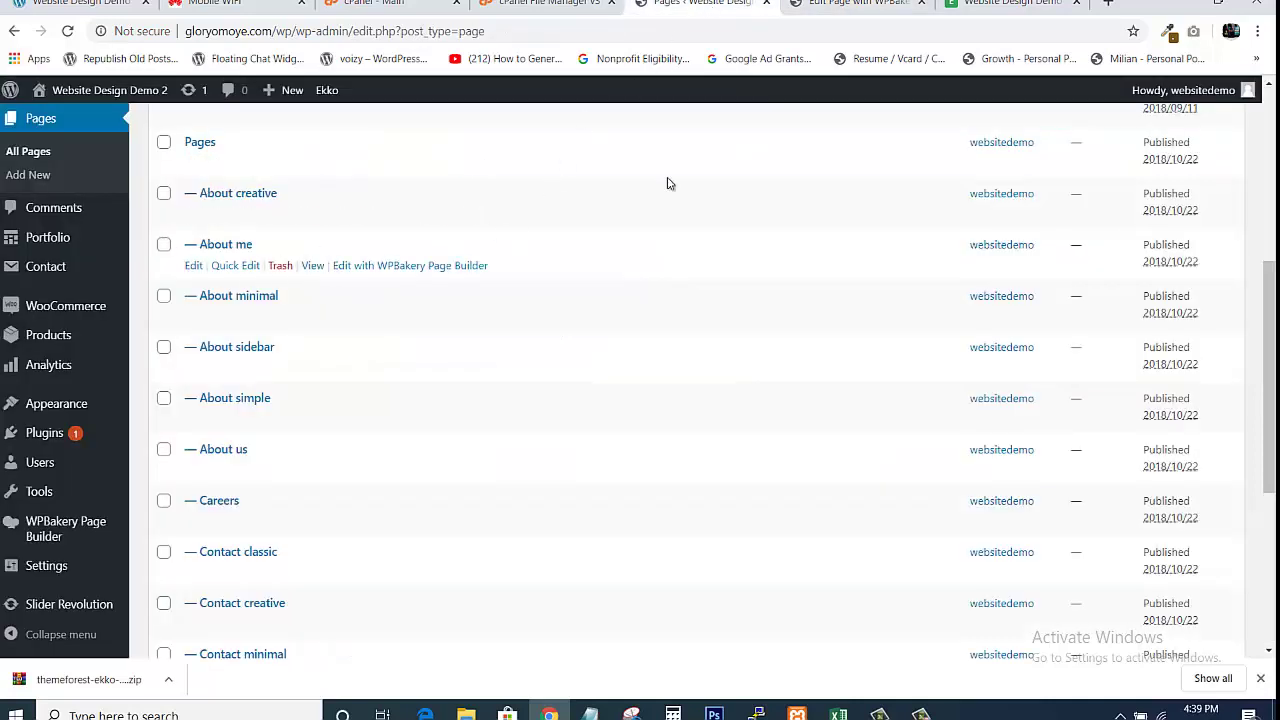
# Open Media > Library in a new tab and browse the media grid
pyautogui.moveTo(1268, 300); pyautogui.dragTo(1274, 116)
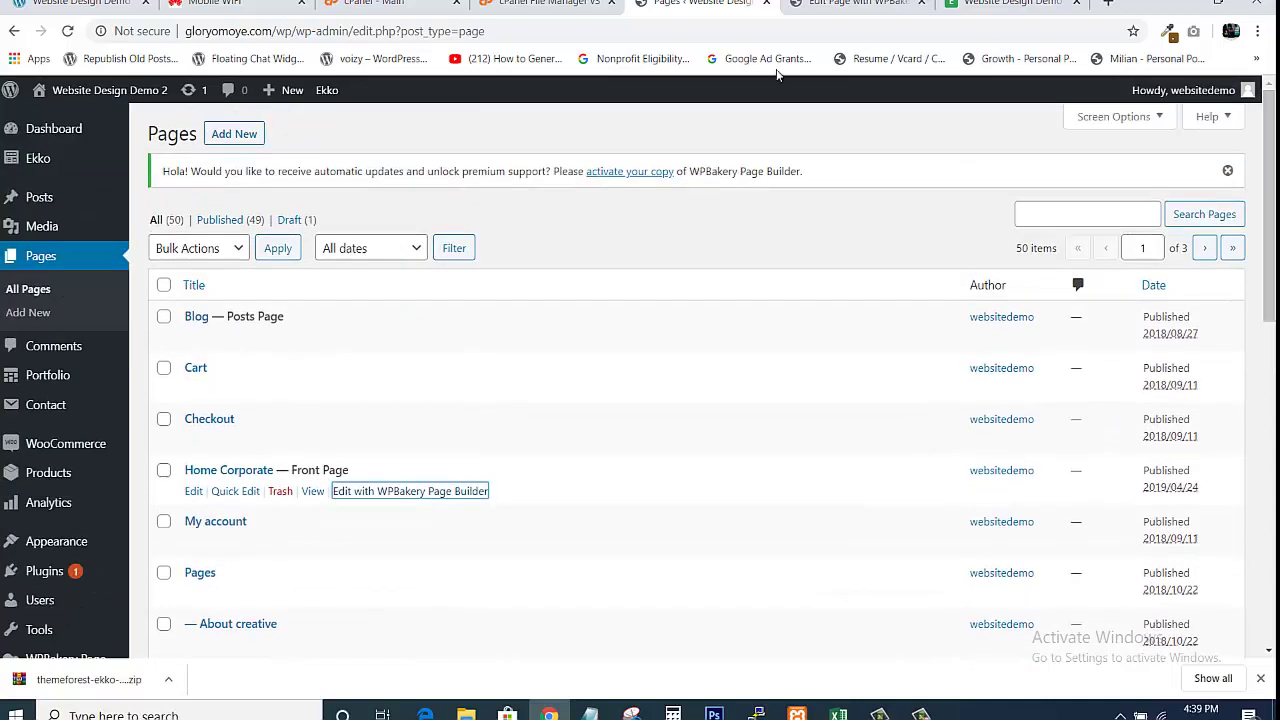
pyautogui.moveTo(48, 227)
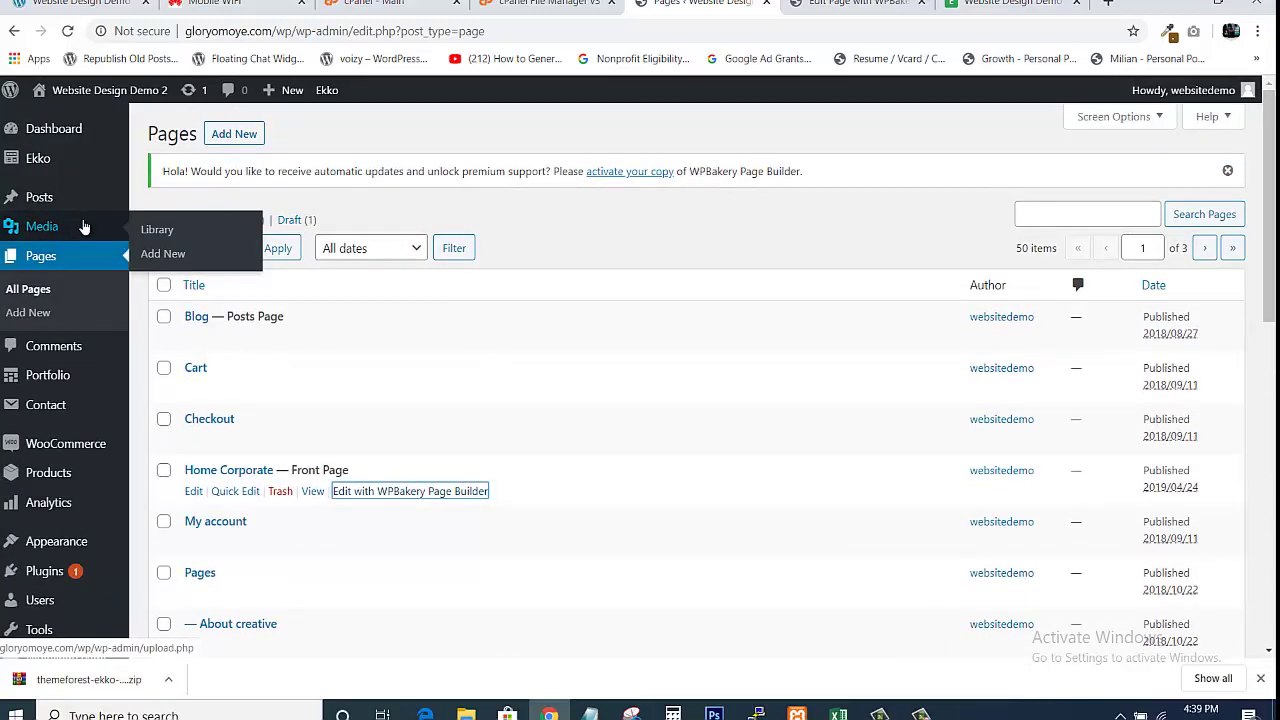
pyautogui.rightClick(153, 231)
pyautogui.click(175, 243)
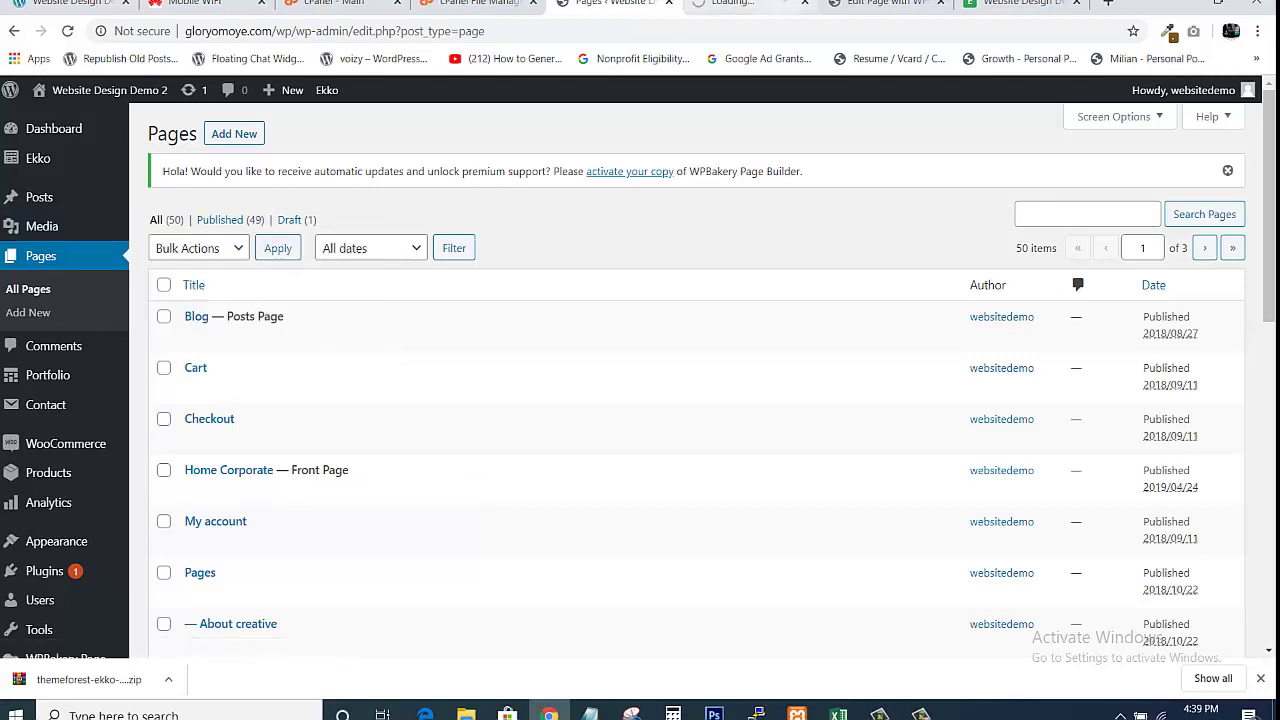
pyautogui.click(745, 3)
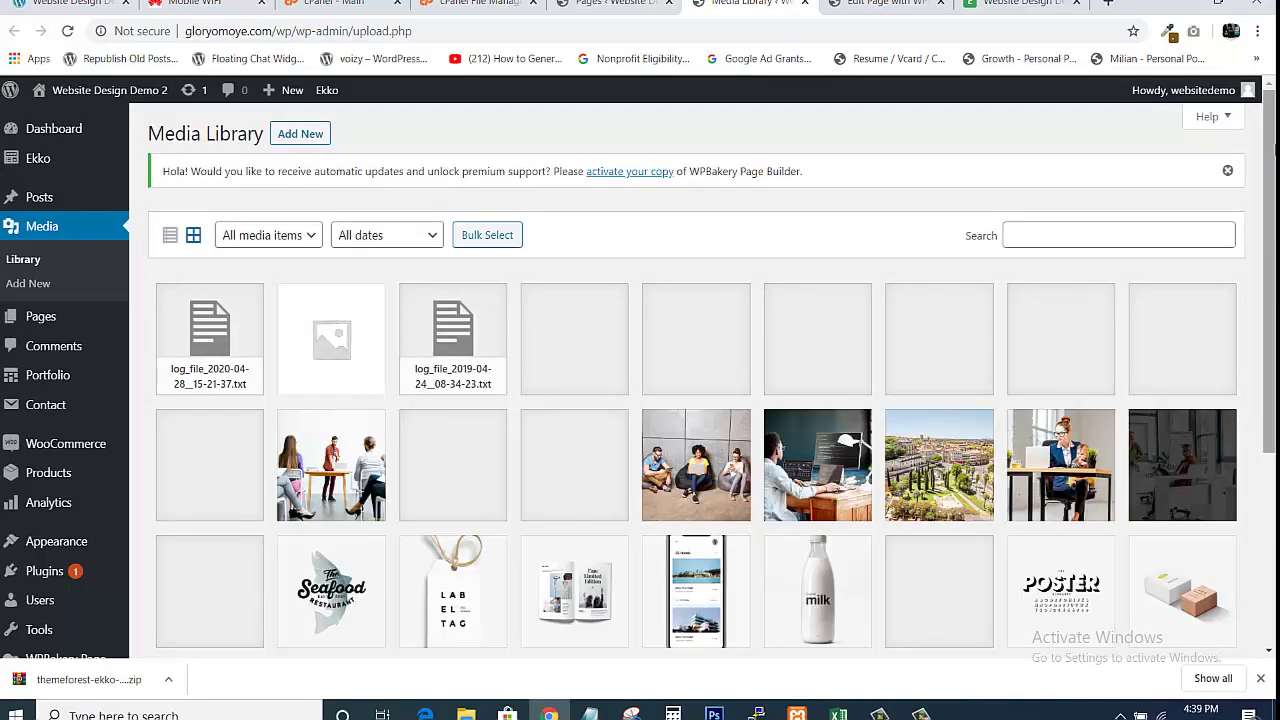
pyautogui.scroll(-1, 700, 420)
pyautogui.scroll(-2, 700, 400)
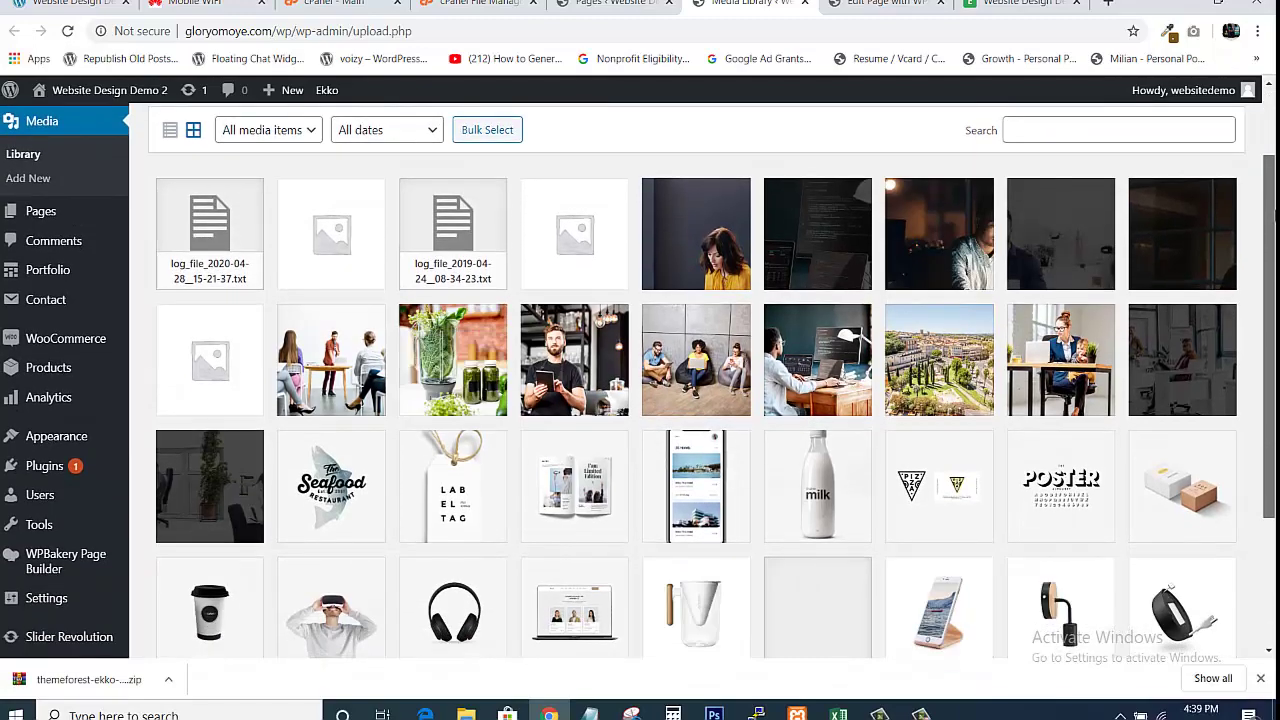
pyautogui.scroll(-2, 700, 400)
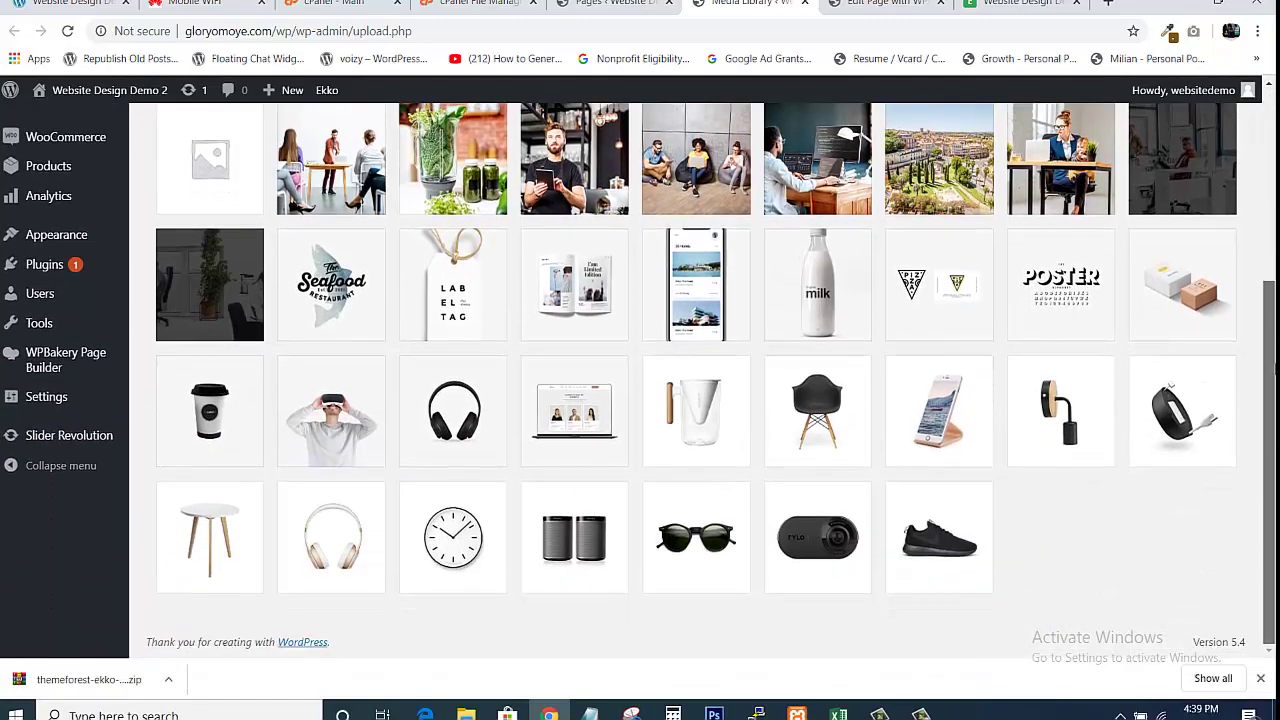
pyautogui.scroll(5, 700, 400)
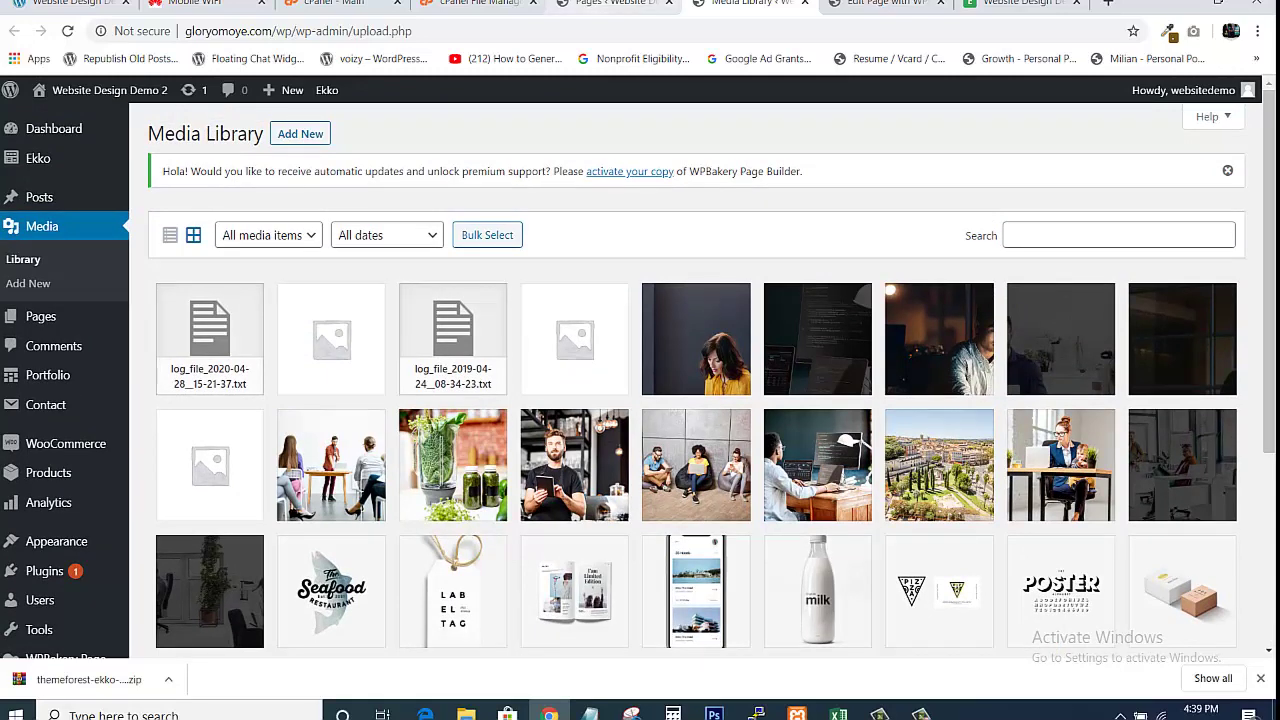
# Return to the Home Corporate WPBakery editor at the 'Our purpose' section
pyautogui.click(615, 4)
pyautogui.click(880, 4)
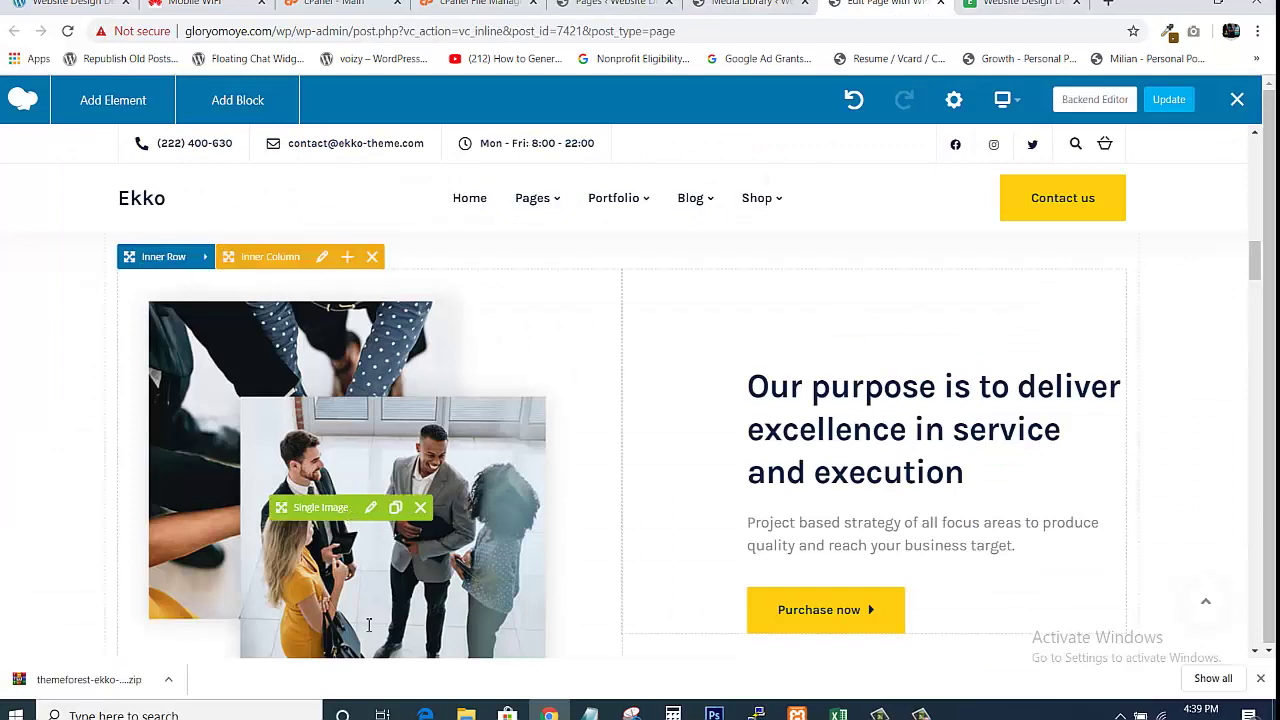
pyautogui.click(745, 4)
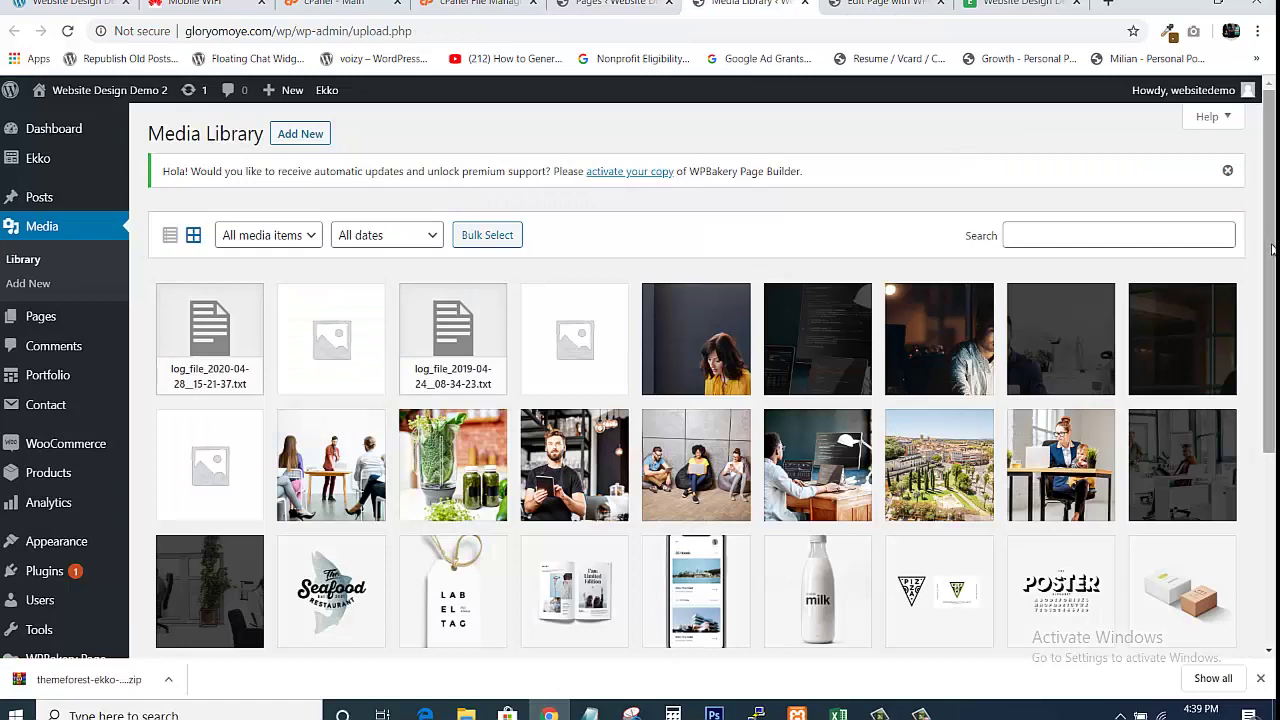
pyautogui.moveTo(1273, 245)
pyautogui.mouseDown()
pyautogui.moveTo(1273, 440)
pyautogui.moveTo(1273, 250)
pyautogui.mouseUp()
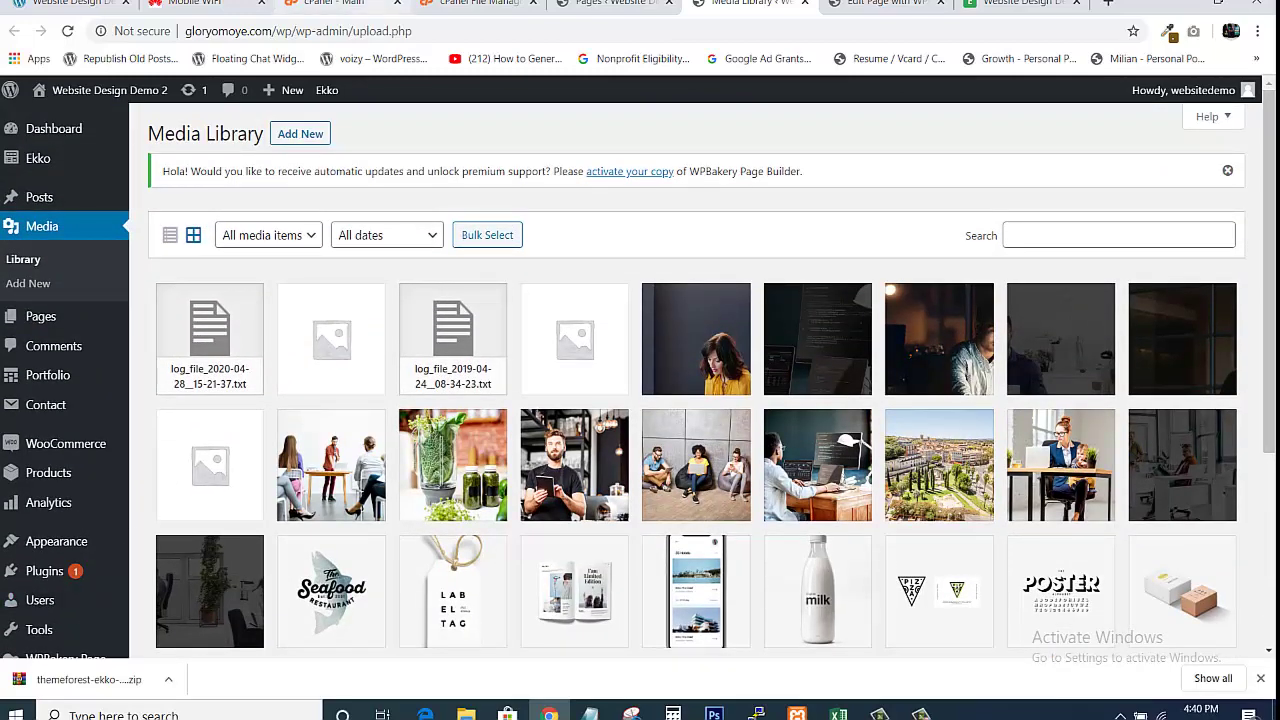
pyautogui.click(612, 3)
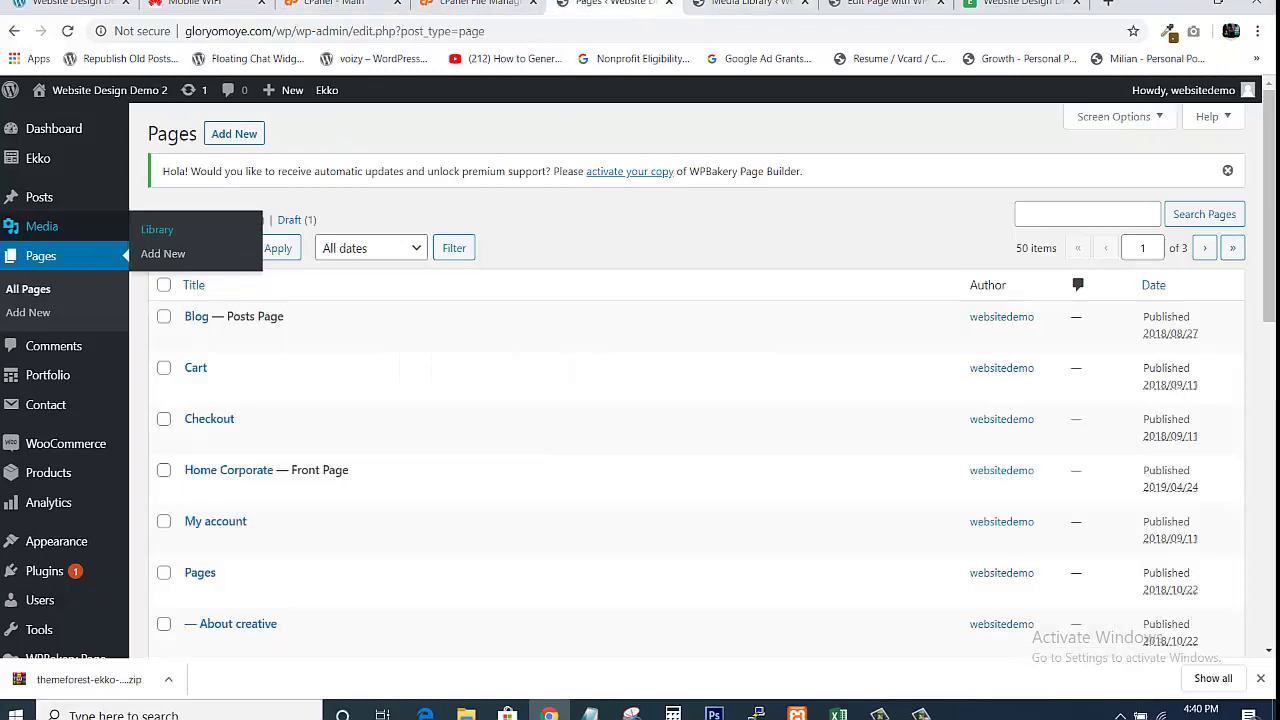
pyautogui.click(880, 3)
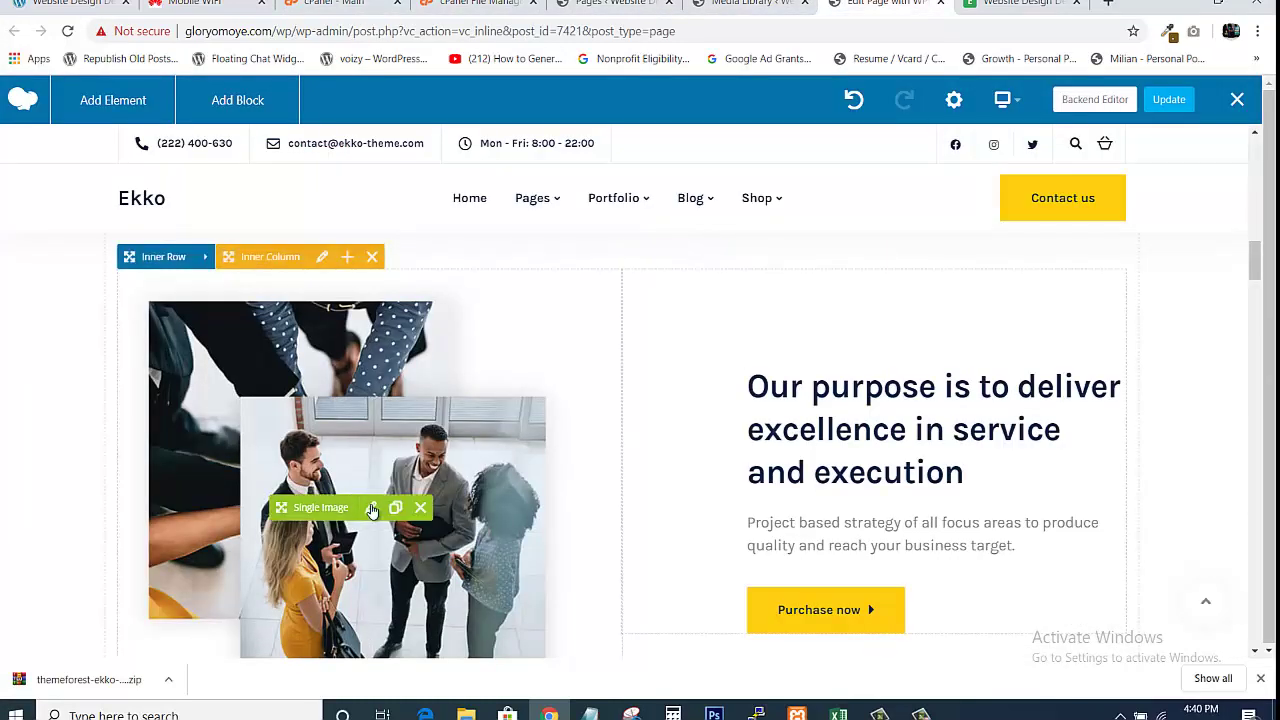
# Open the team photo's Single Image settings and select its external corporate7.jpg link
pyautogui.click(371, 508)
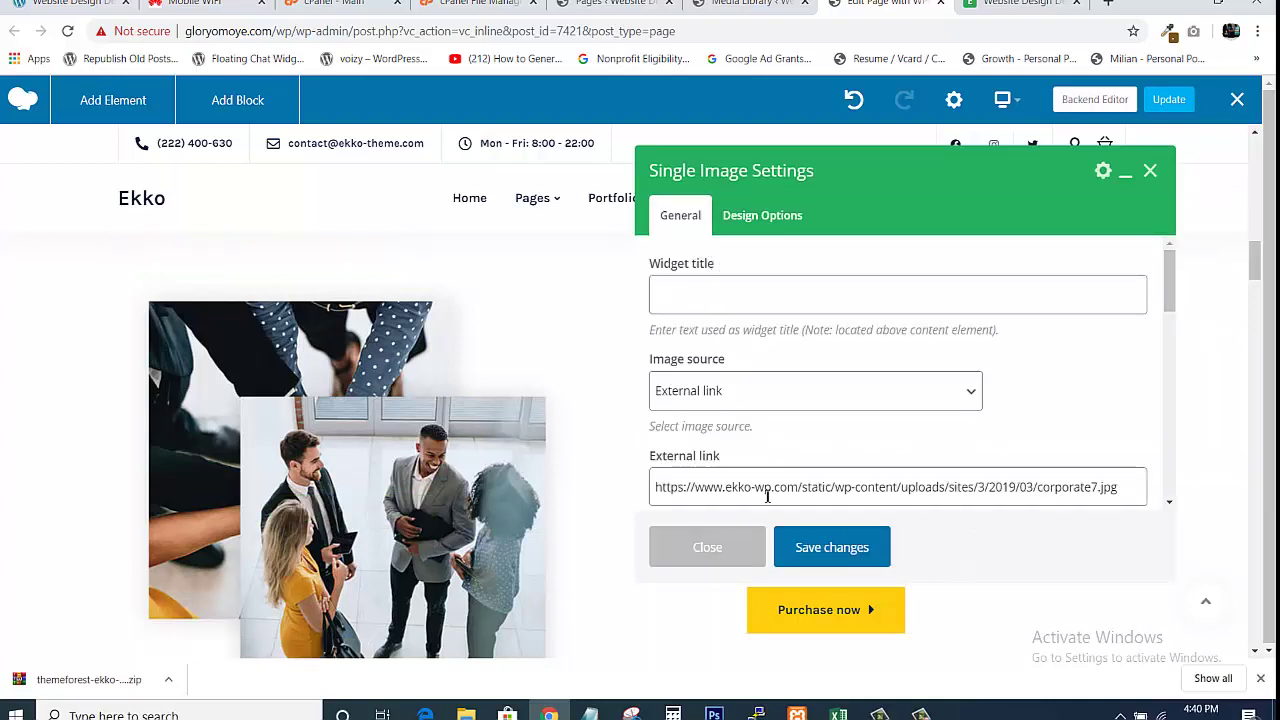
pyautogui.click(752, 3)
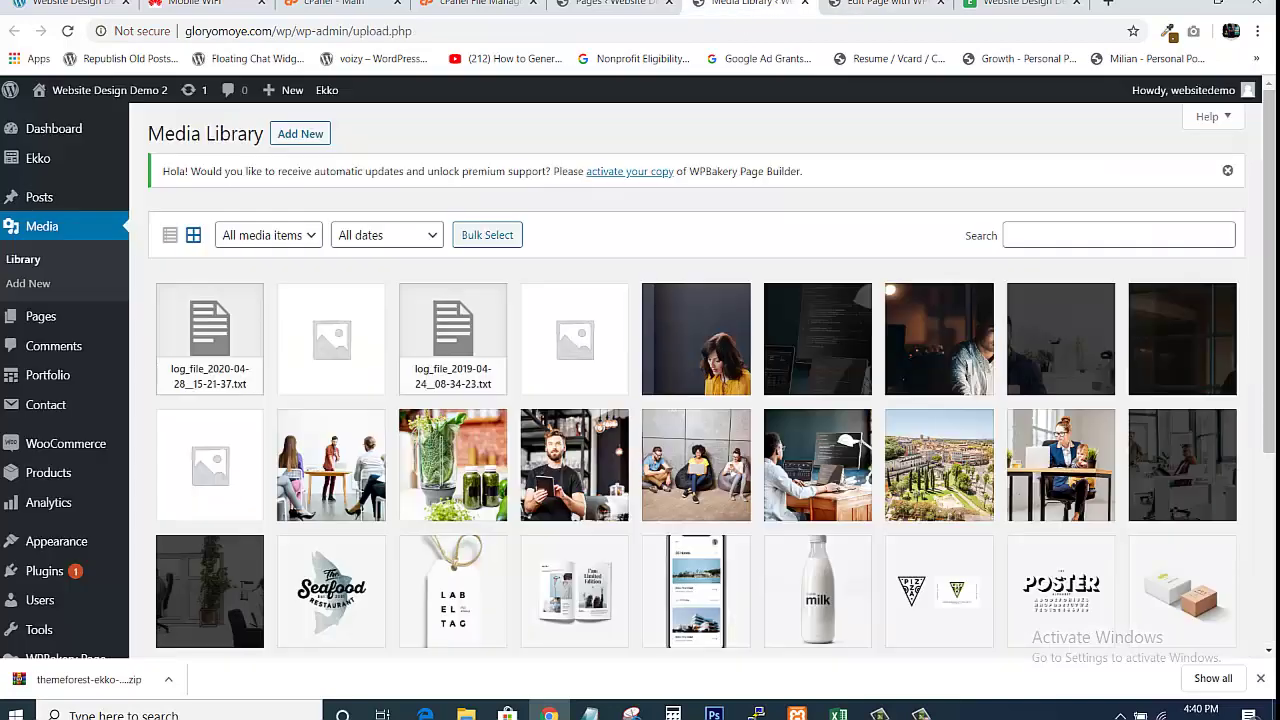
pyautogui.click(903, 3)
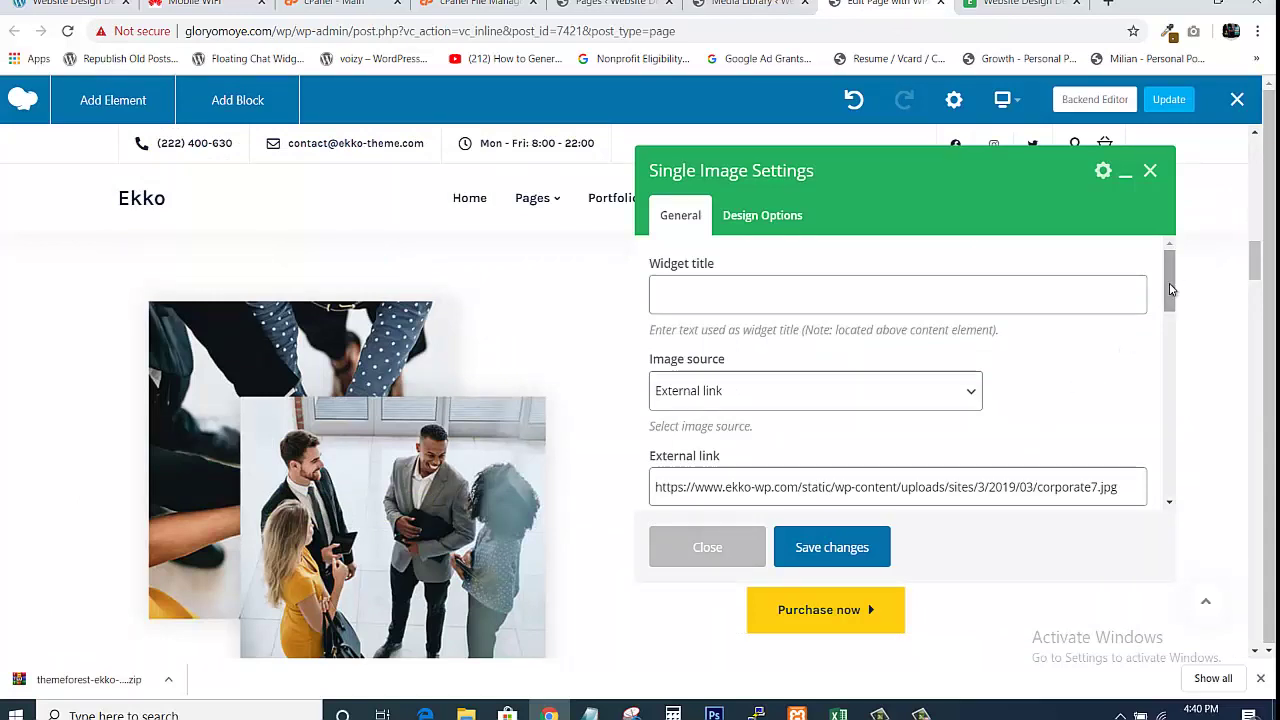
pyautogui.scroll(-1, 1173, 300)
pyautogui.scroll(-1, 1173, 311)
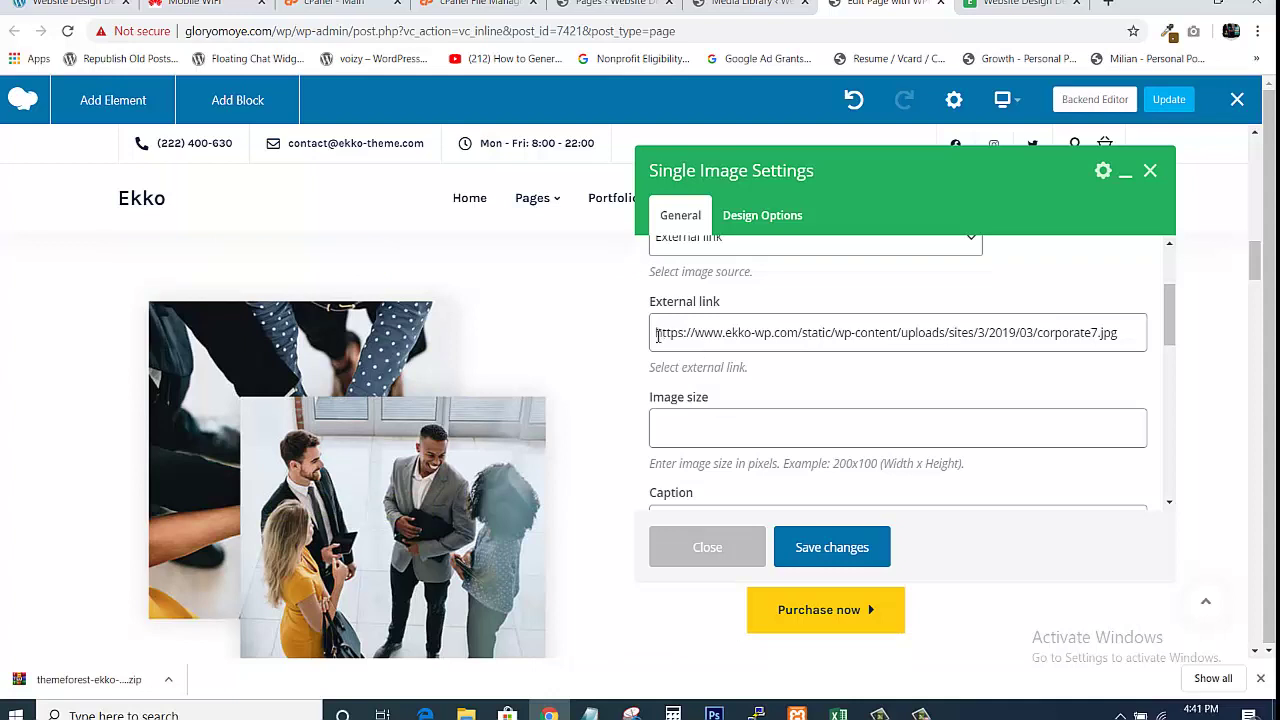
pyautogui.moveTo(657, 336); pyautogui.dragTo(1150, 335)
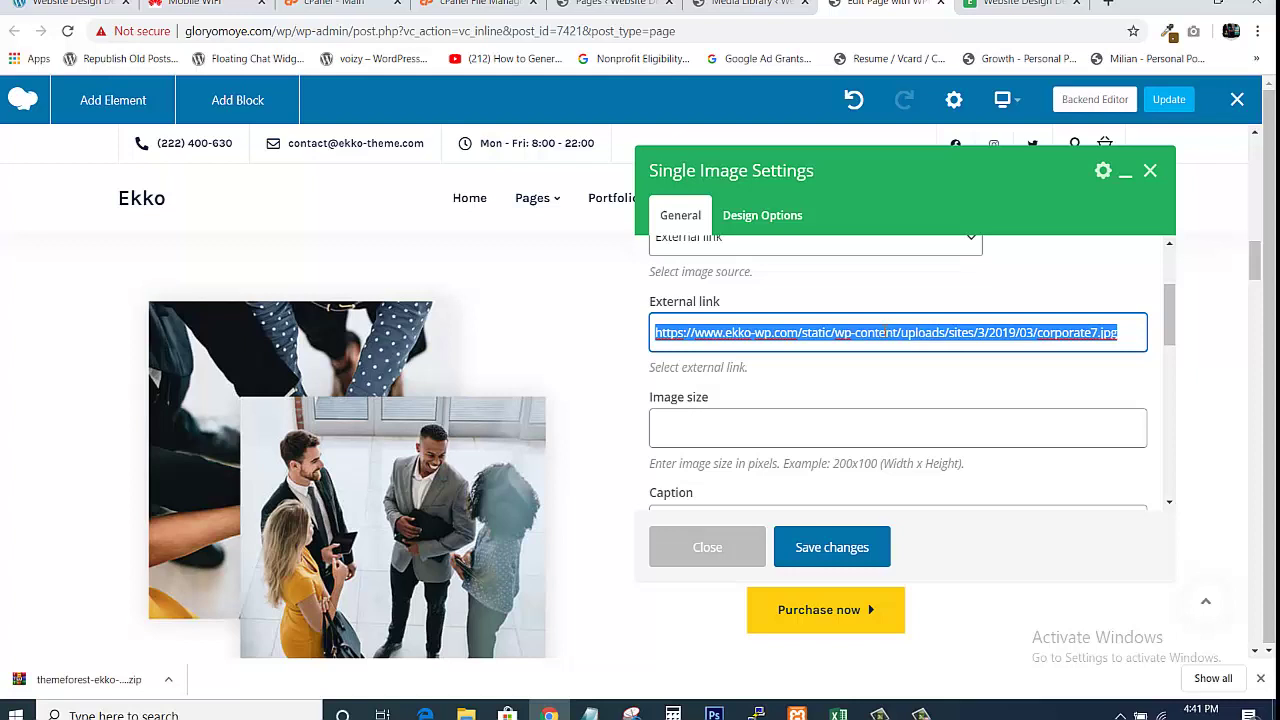
# Copy the corporate7.jpg link and load it in a new browser tab
pyautogui.rightClick(882, 340)
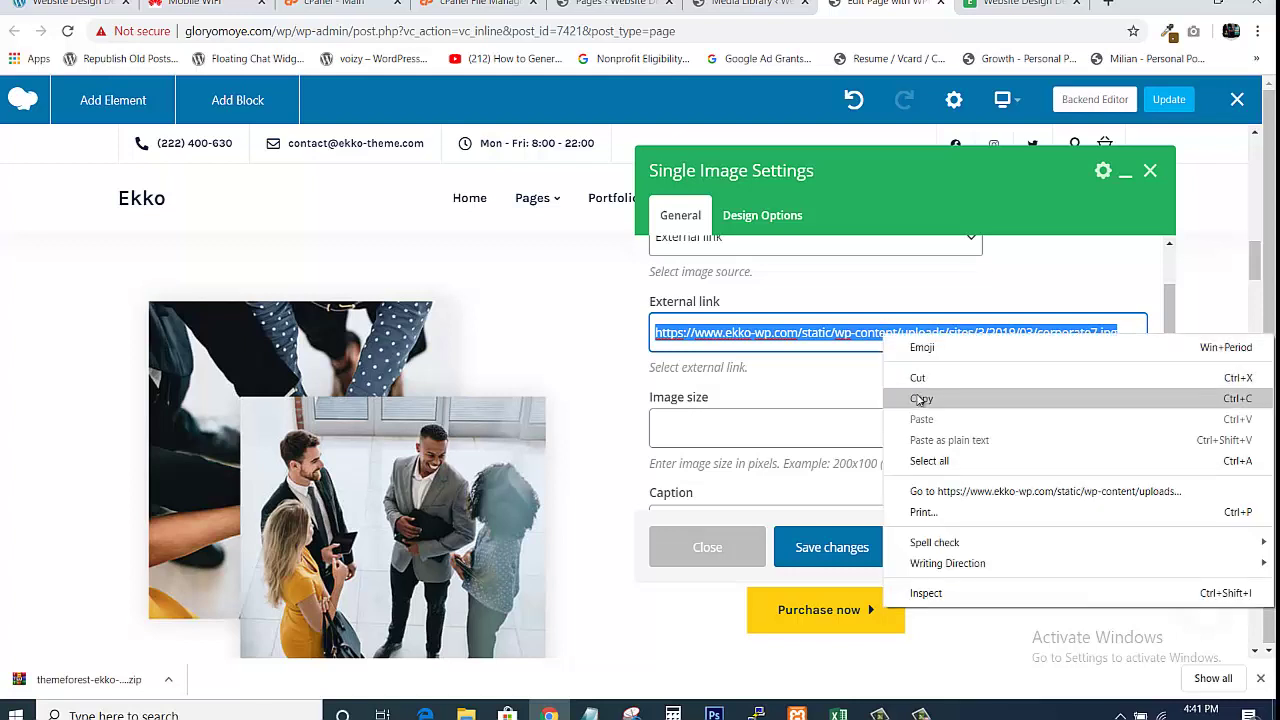
pyautogui.click(918, 394)
pyautogui.click(1106, 3)
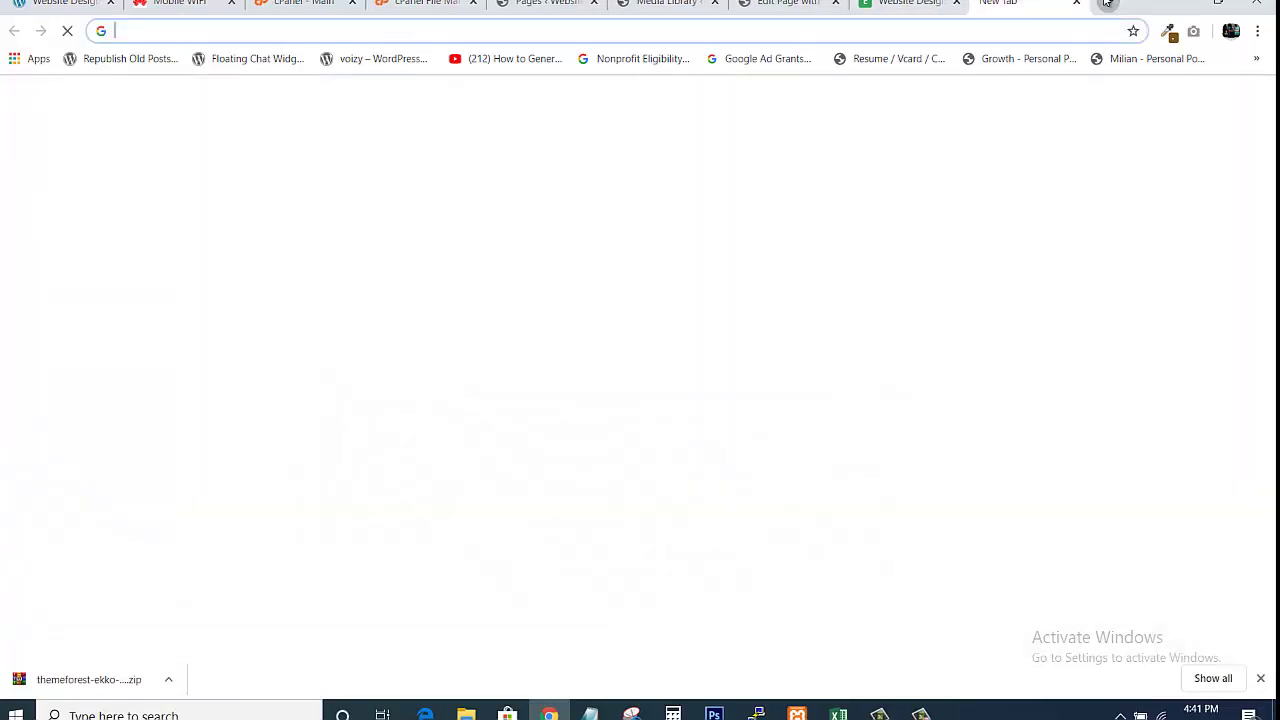
pyautogui.hotkey('ctrl', 'v')
pyautogui.press('Return')
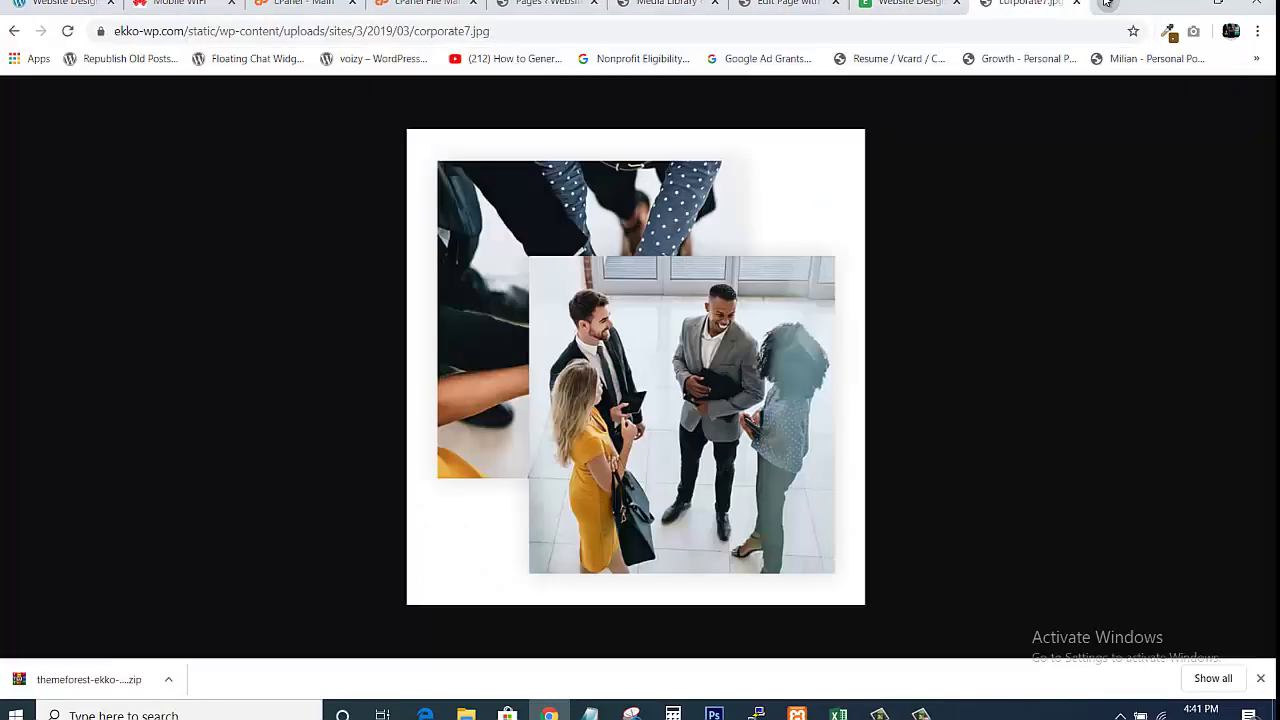
# Save corporate7.jpg to the computer and show the download in its folder
pyautogui.rightClick(518, 287)
pyautogui.click(552, 322)
pyautogui.click(498, 371)
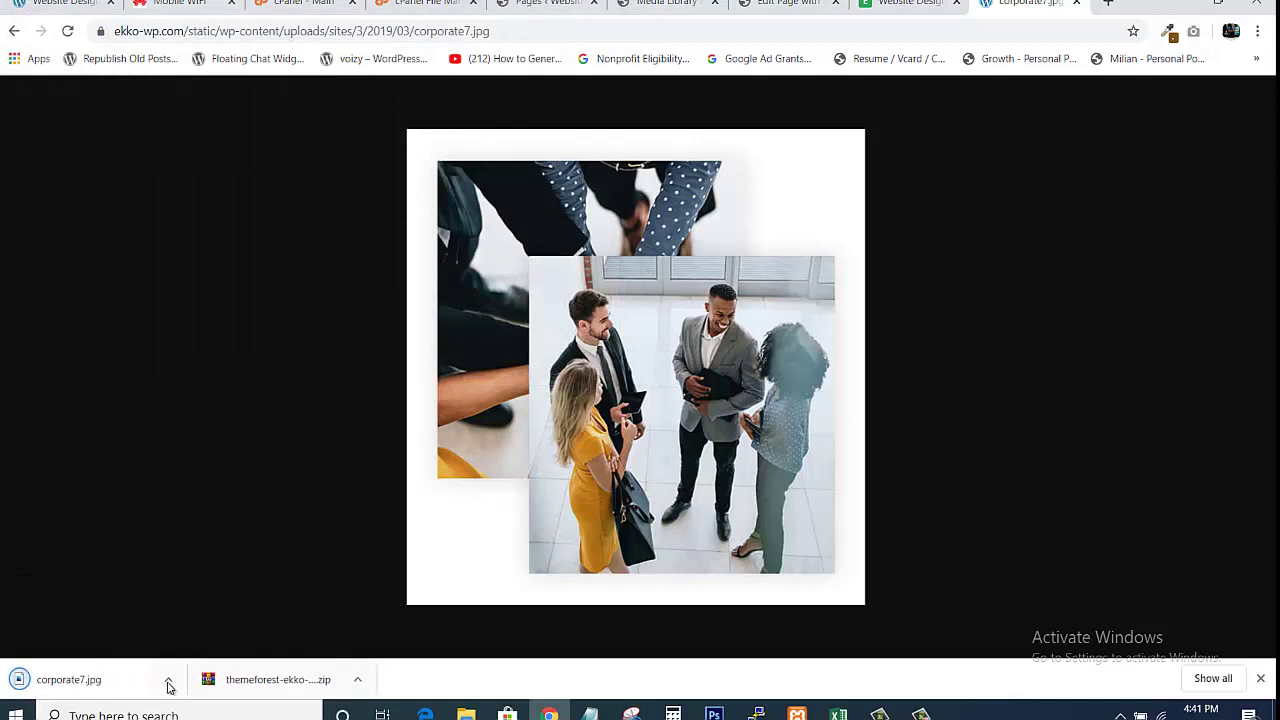
pyautogui.click(168, 686)
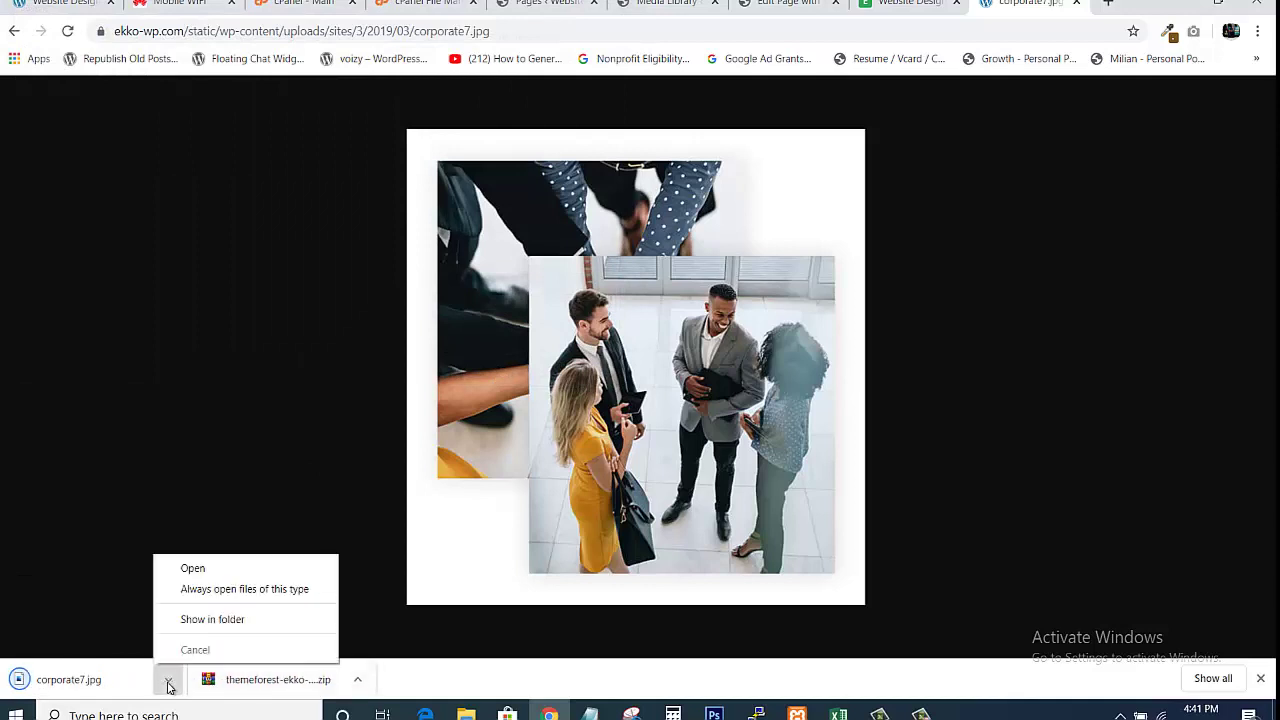
pyautogui.click(204, 621)
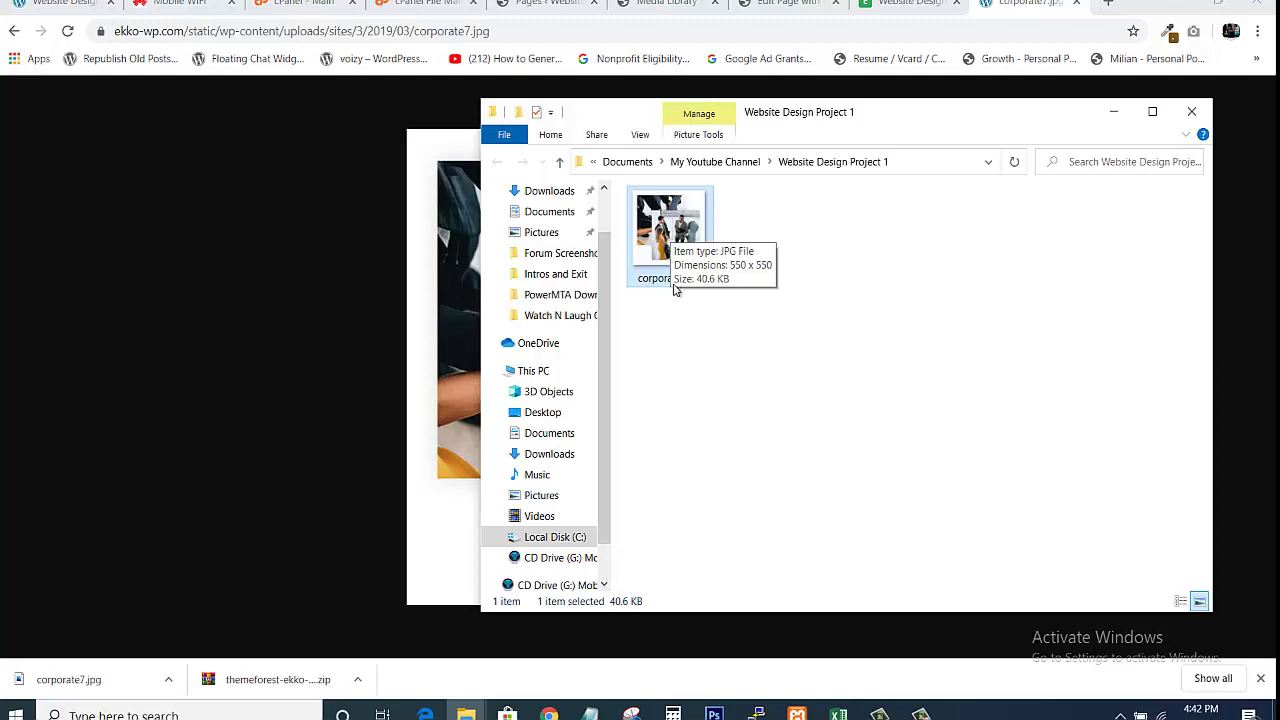
# Return from File Explorer to the Edit Page tab in Chrome
pyautogui.click(788, 3)
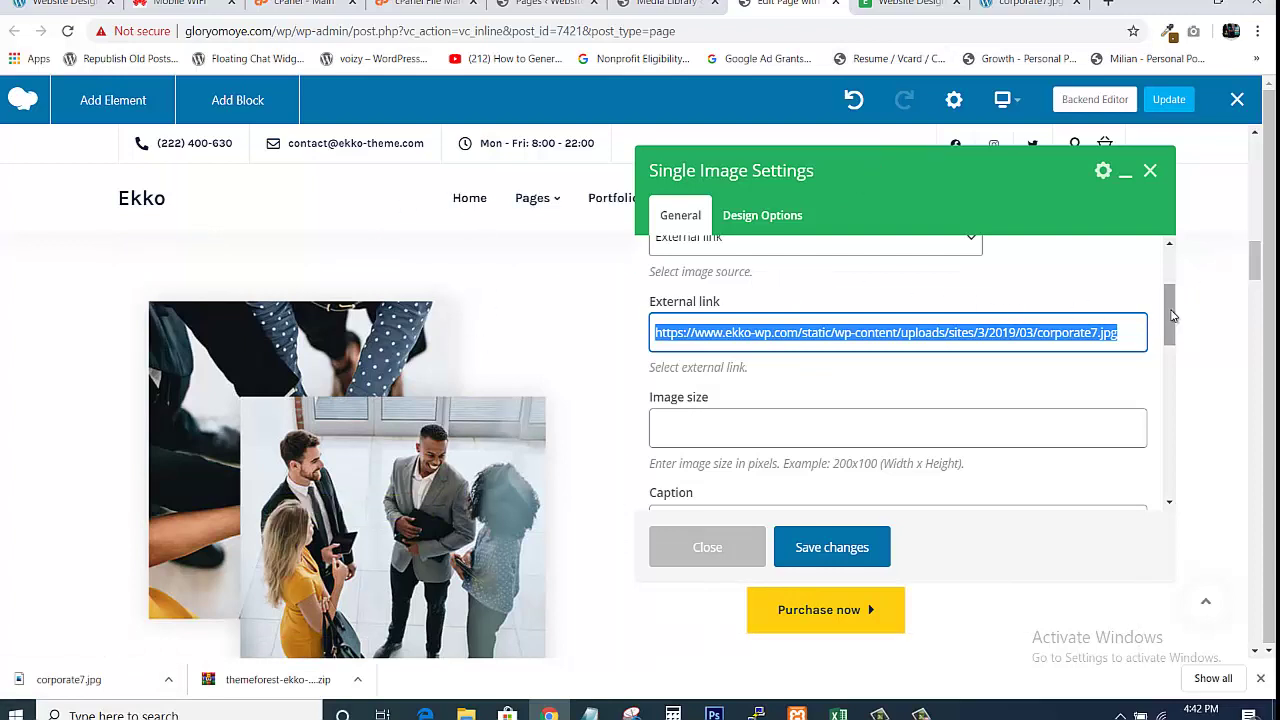
# Delete the photo's external link URL and switch its image source to Media library
pyautogui.moveTo(1173, 306)
pyautogui.mouseDown()
pyautogui.moveTo(1170, 277)
pyautogui.moveTo(1162, 317)
pyautogui.mouseUp()
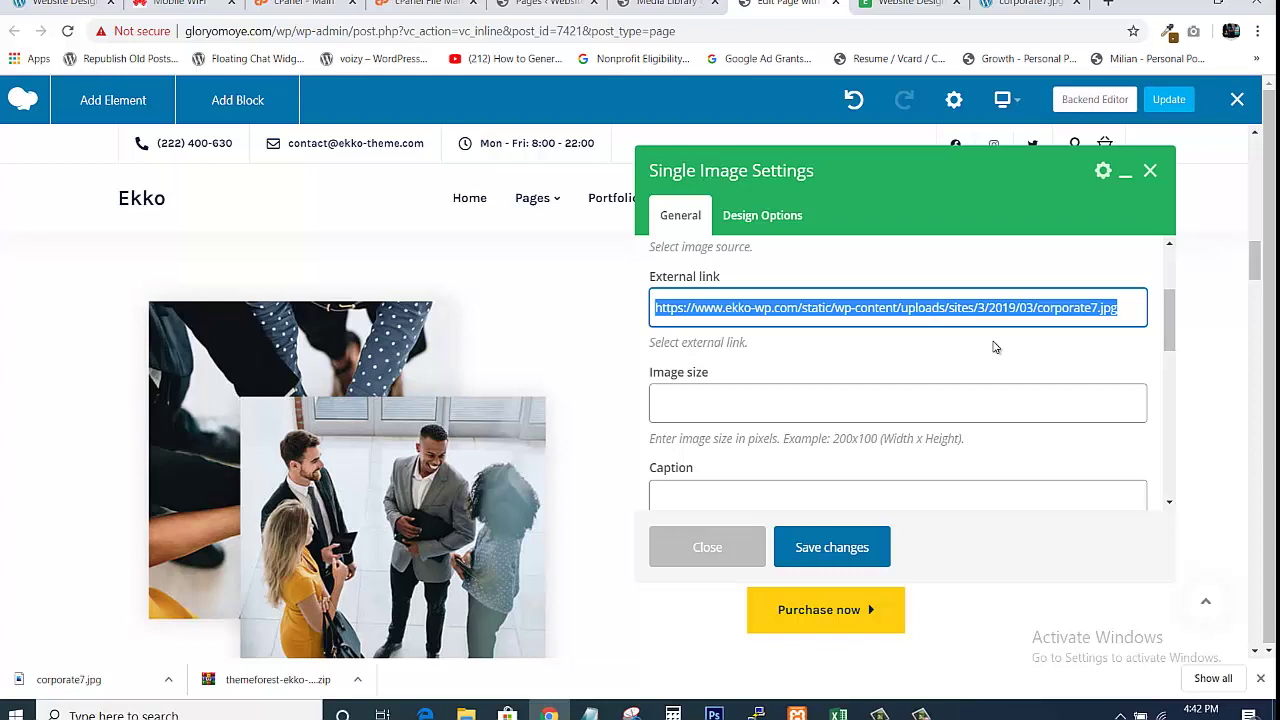
pyautogui.press('BackSpace')
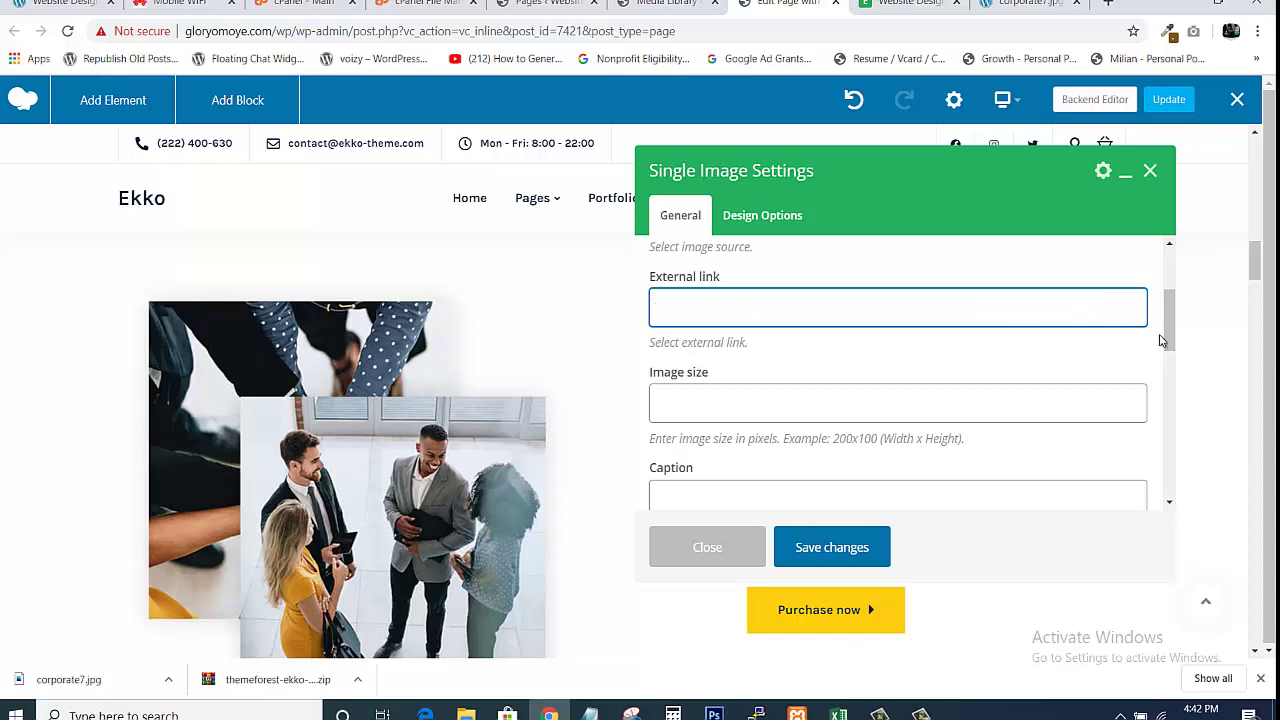
pyautogui.moveTo(1167, 330); pyautogui.dragTo(1119, 249)
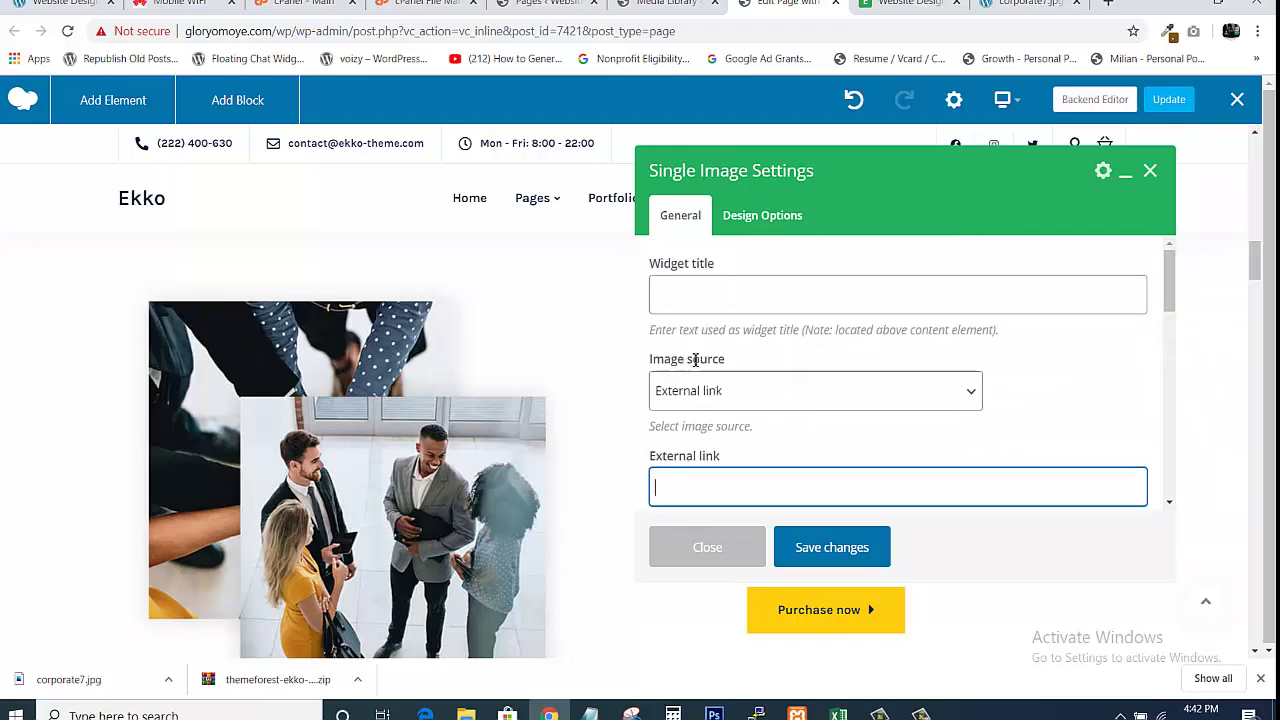
pyautogui.click(773, 400)
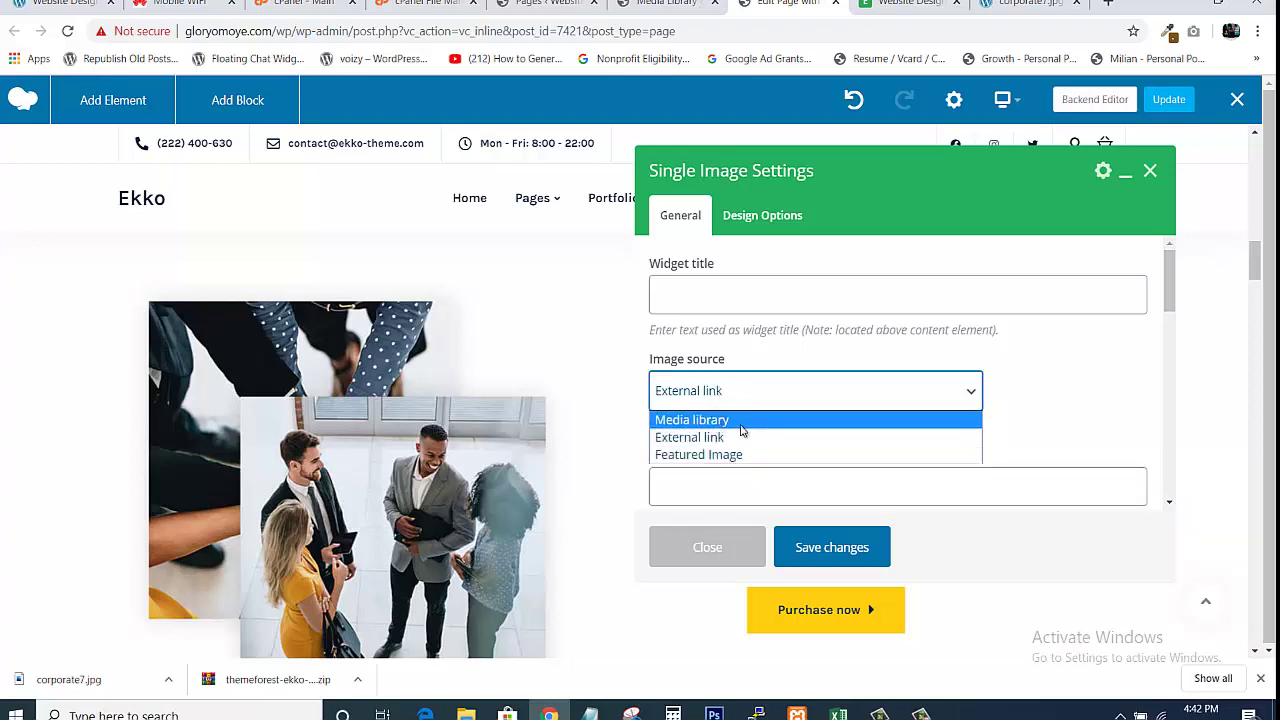
pyautogui.click(728, 419)
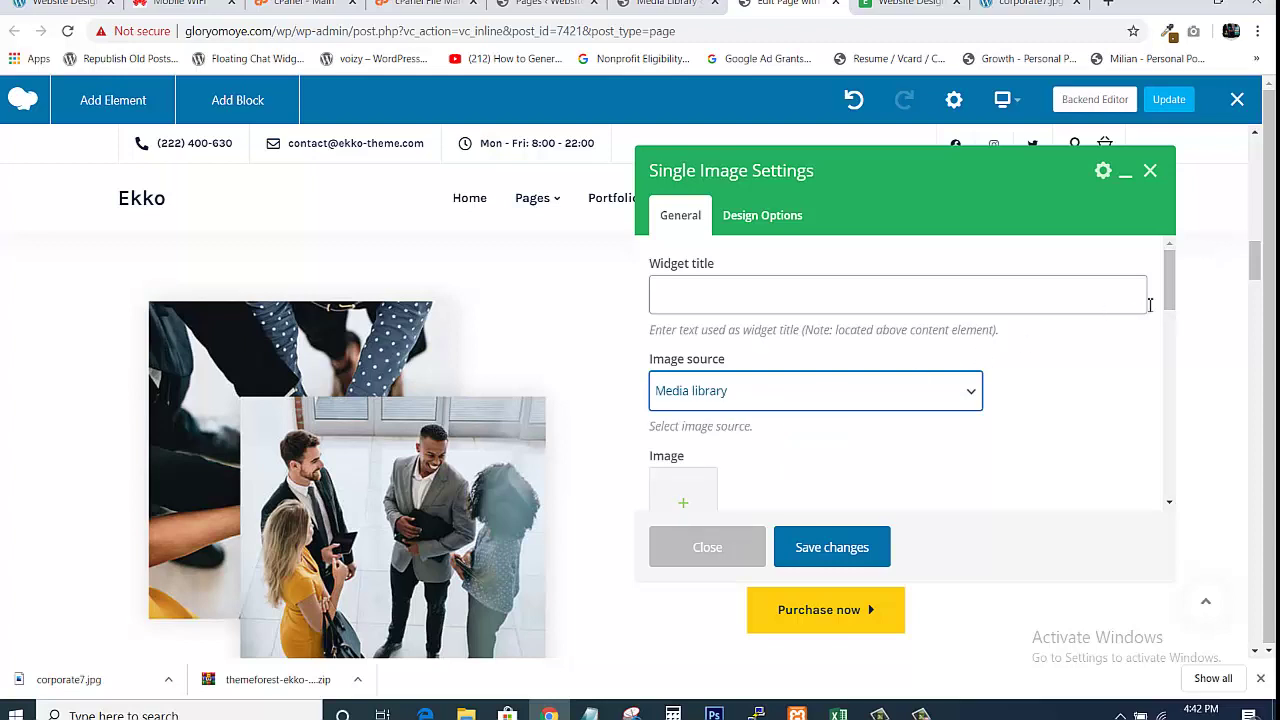
pyautogui.scroll(-2, 1166, 290)
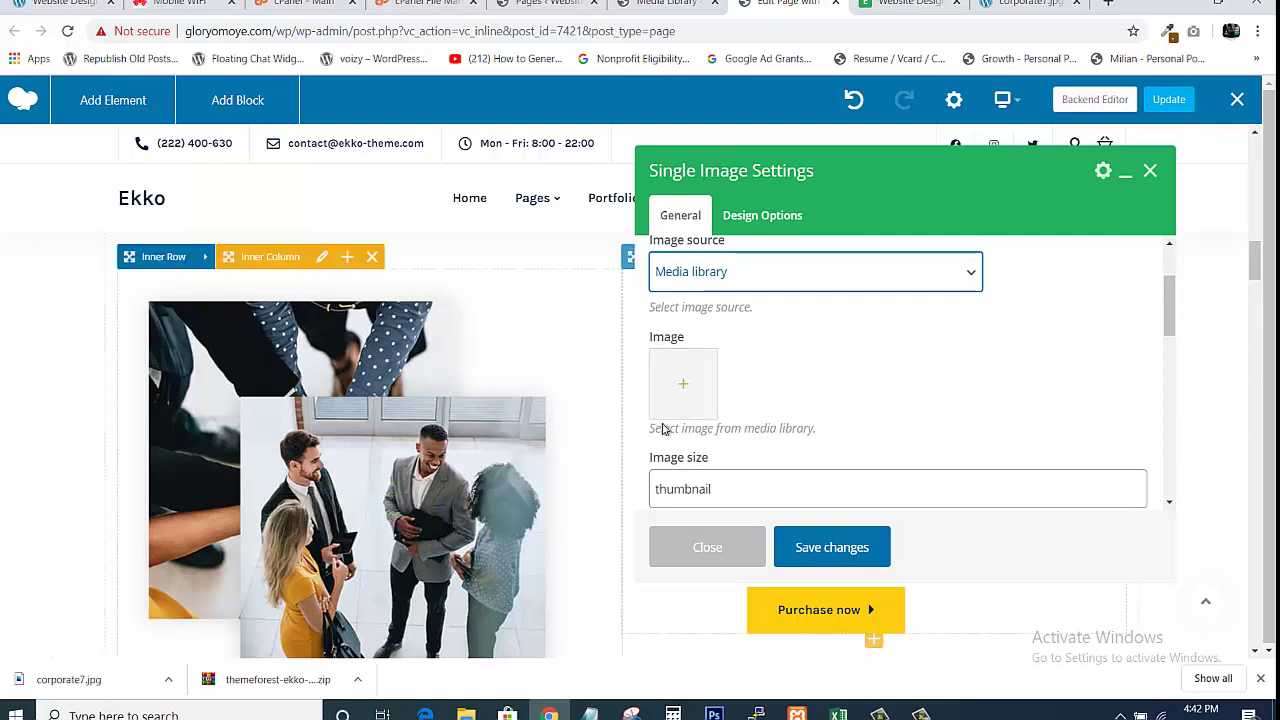
# Upload corporate7.jpg from the Website Design Project 1 folder and set it as the single image
pyautogui.click(685, 383)
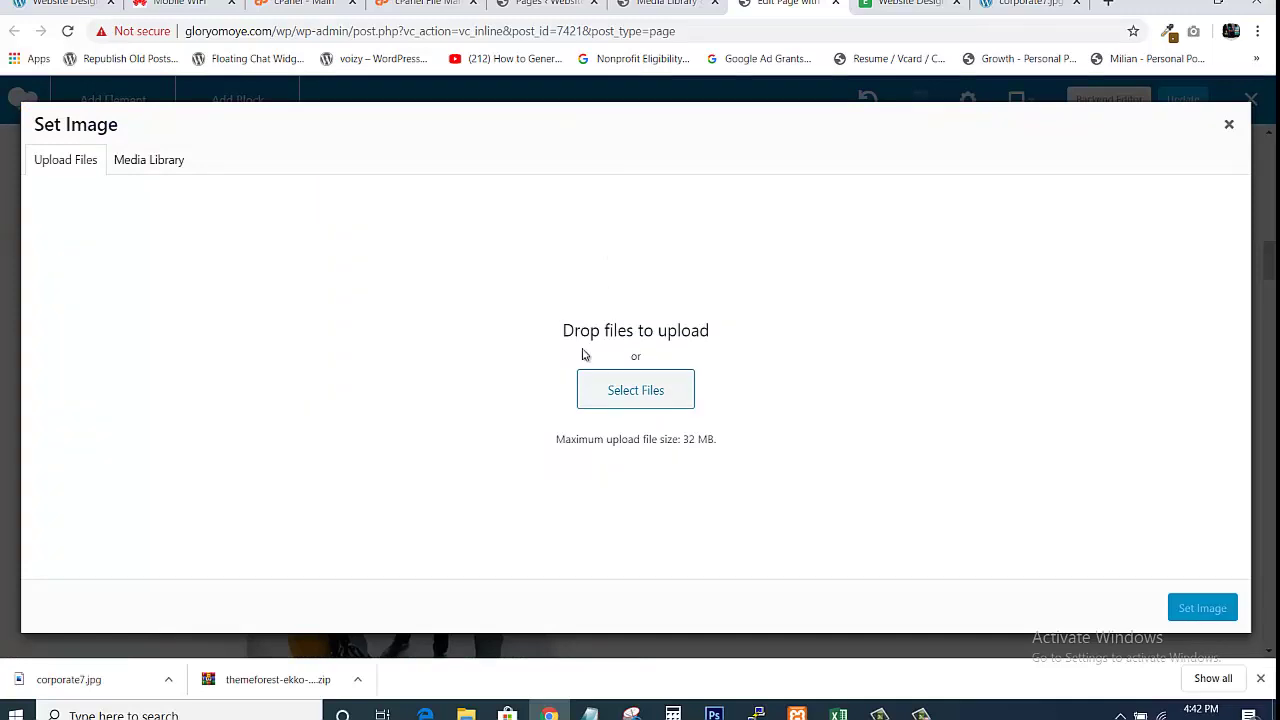
pyautogui.click(639, 390)
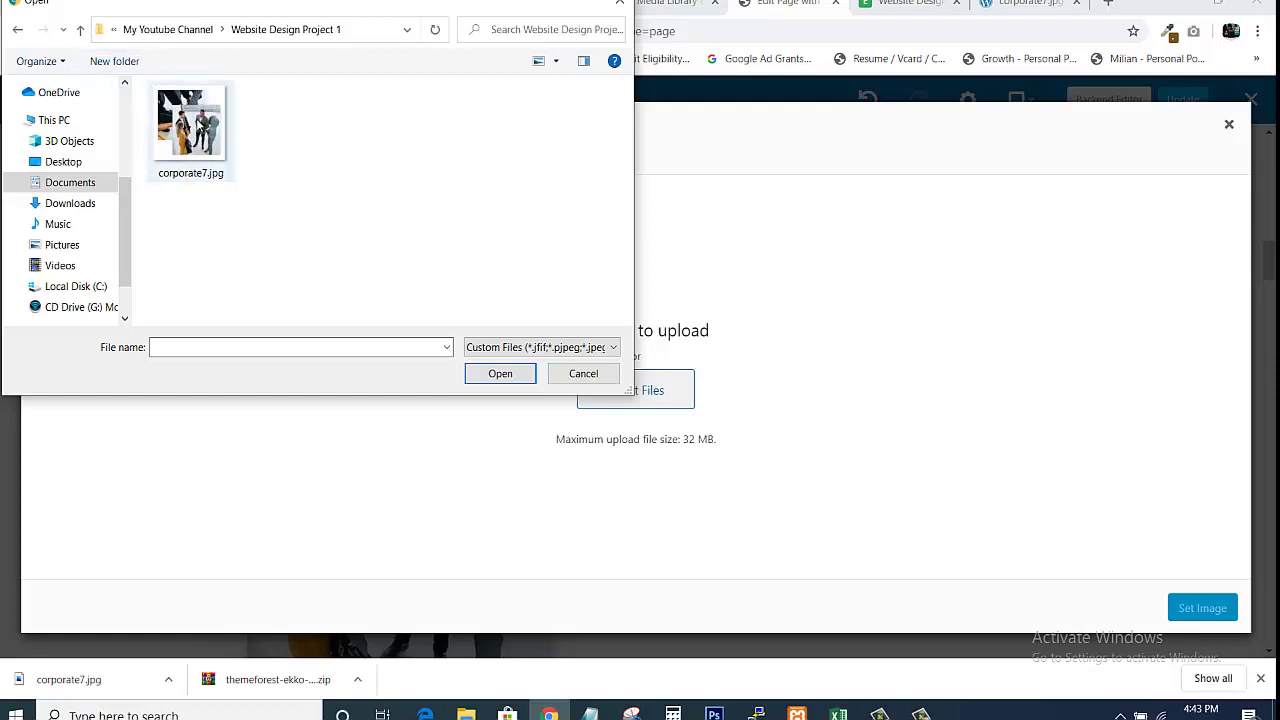
pyautogui.click(208, 130)
pyautogui.click(500, 373)
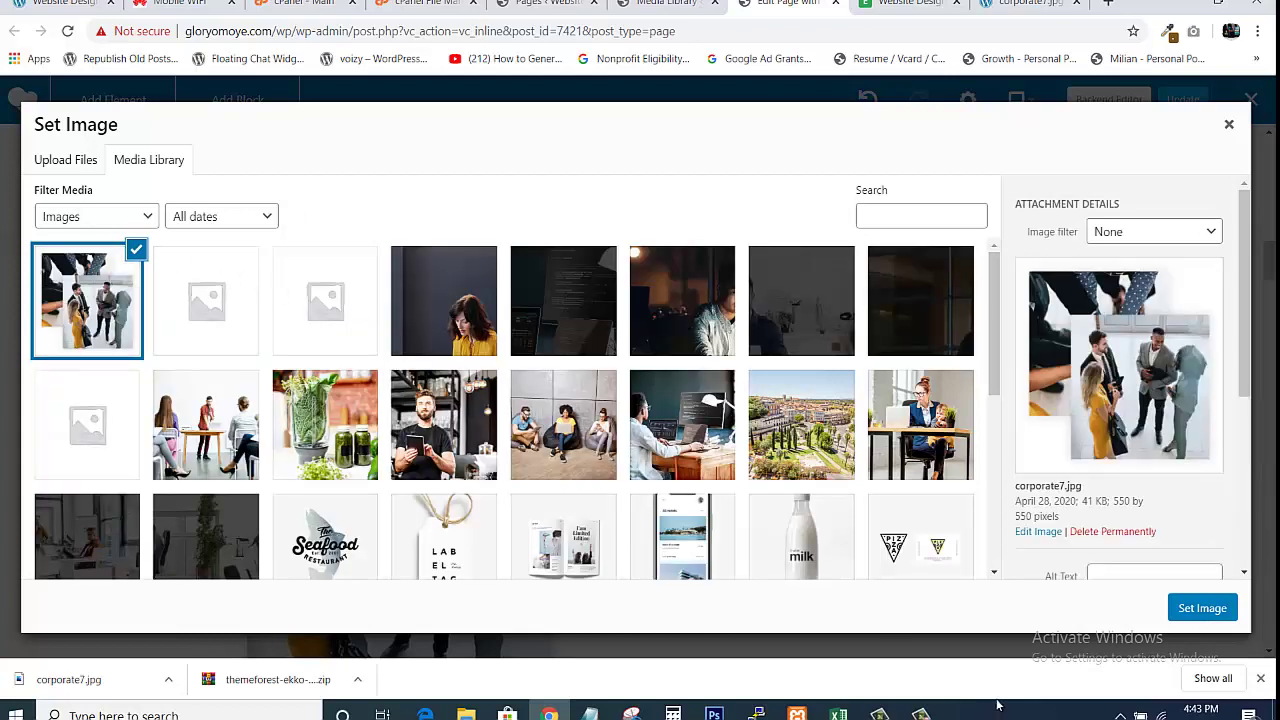
pyautogui.click(1202, 612)
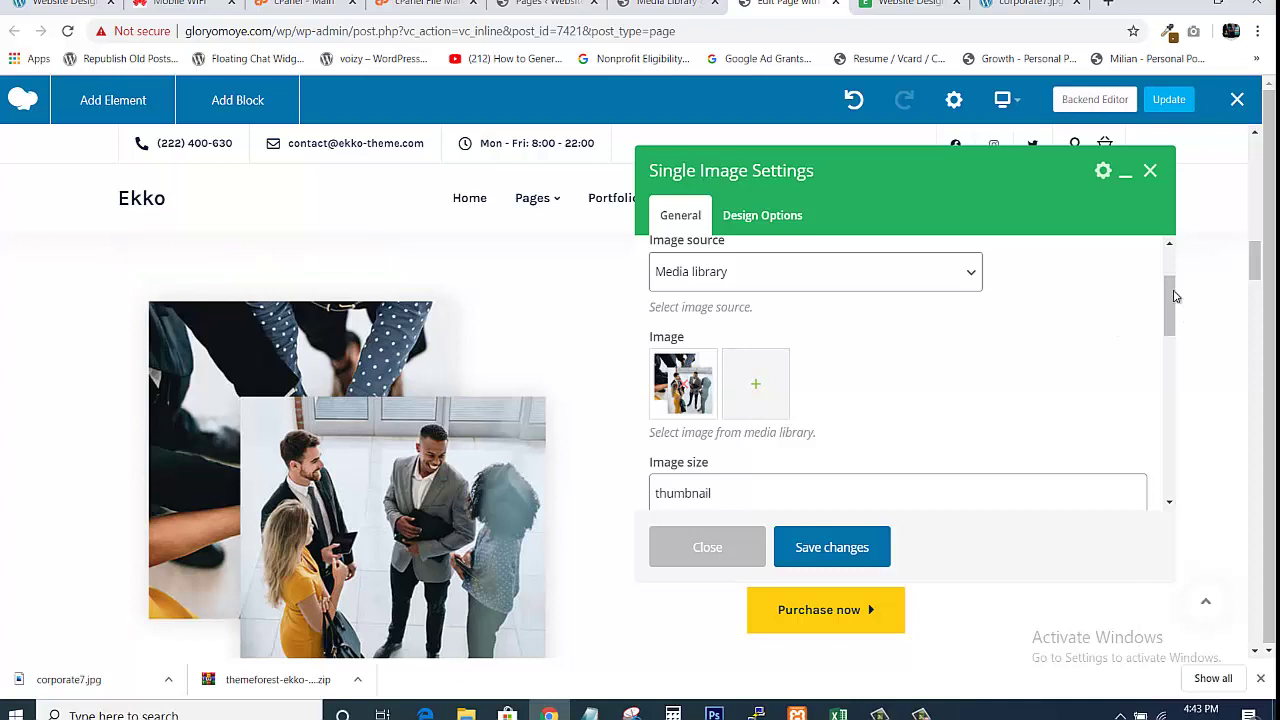
# Change the corporate7.jpg image size from thumbnail to full, save, and close the settings
pyautogui.scroll(-3, 1175, 294)
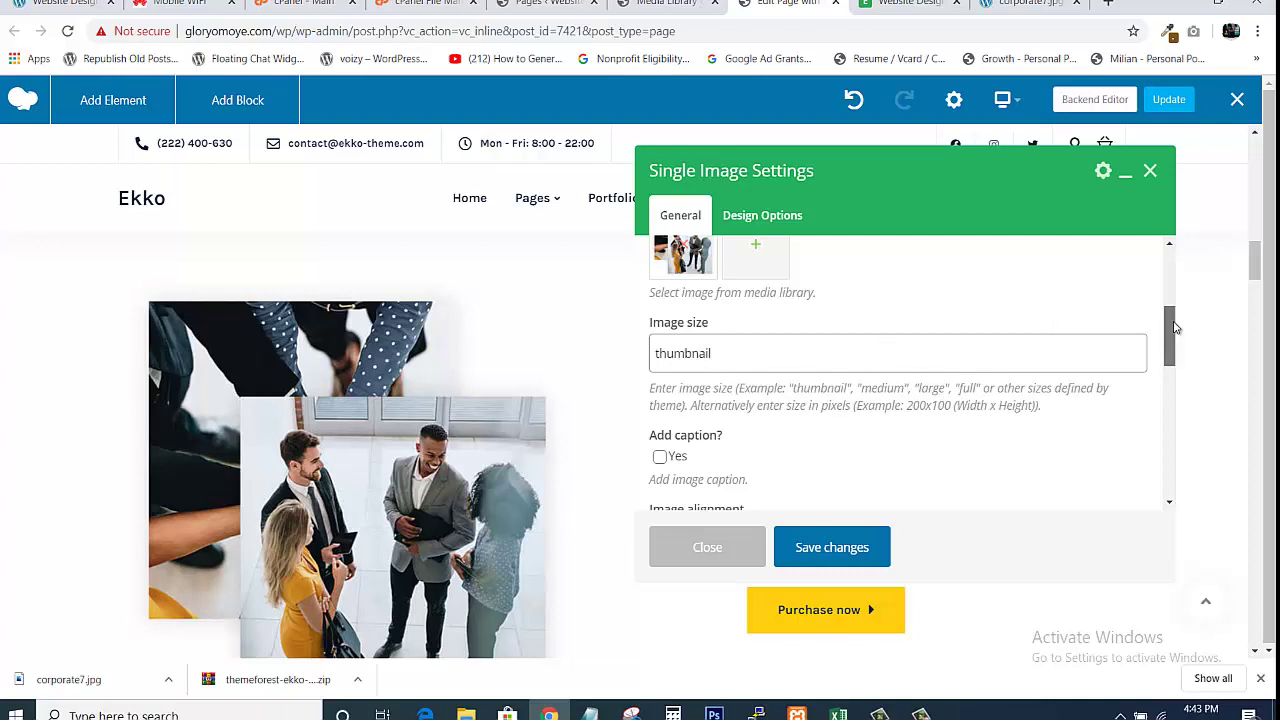
pyautogui.moveTo(1169, 337)
pyautogui.mouseDown()
pyautogui.moveTo(1171, 306)
pyautogui.moveTo(1170, 340)
pyautogui.mouseUp()
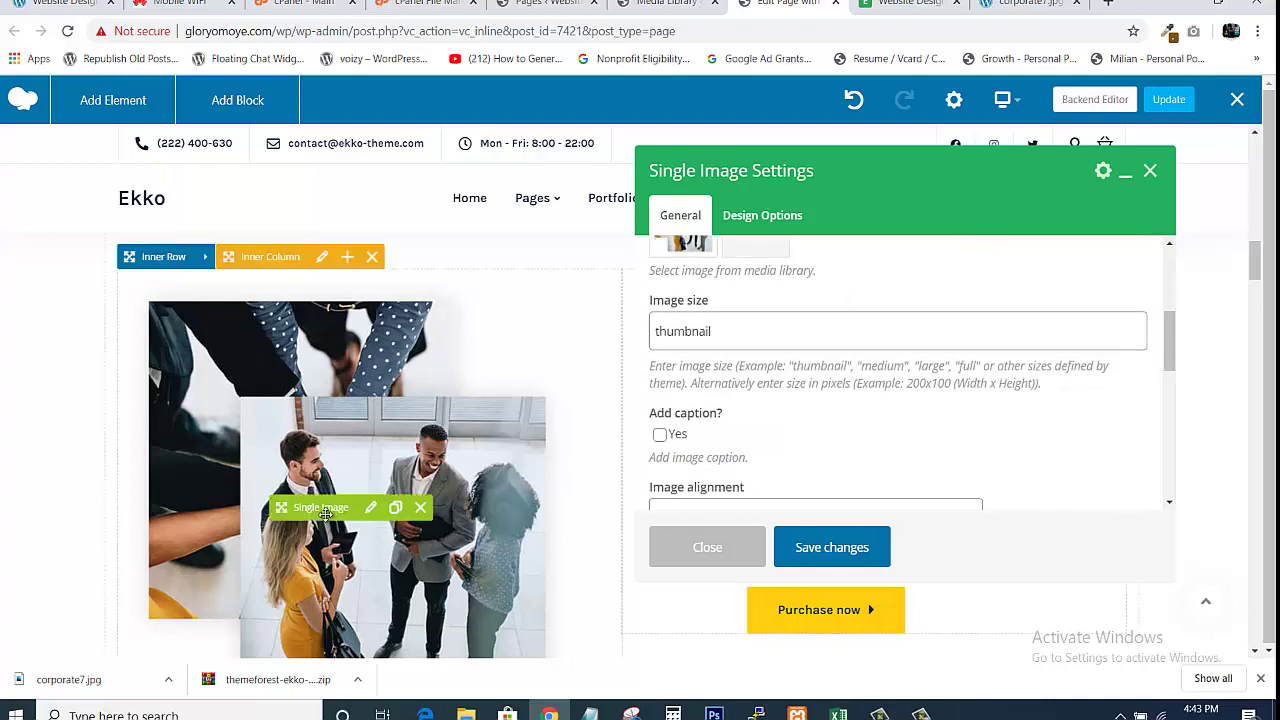
pyautogui.click(846, 547)
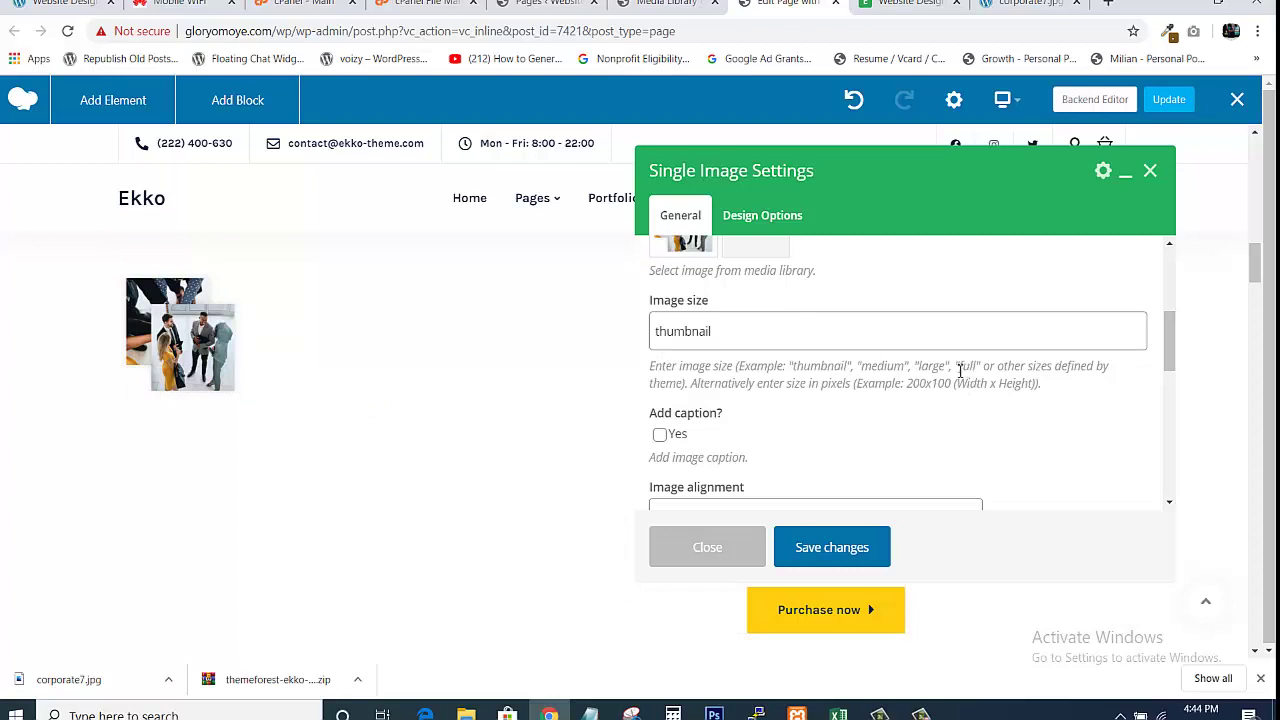
pyautogui.click(727, 322)
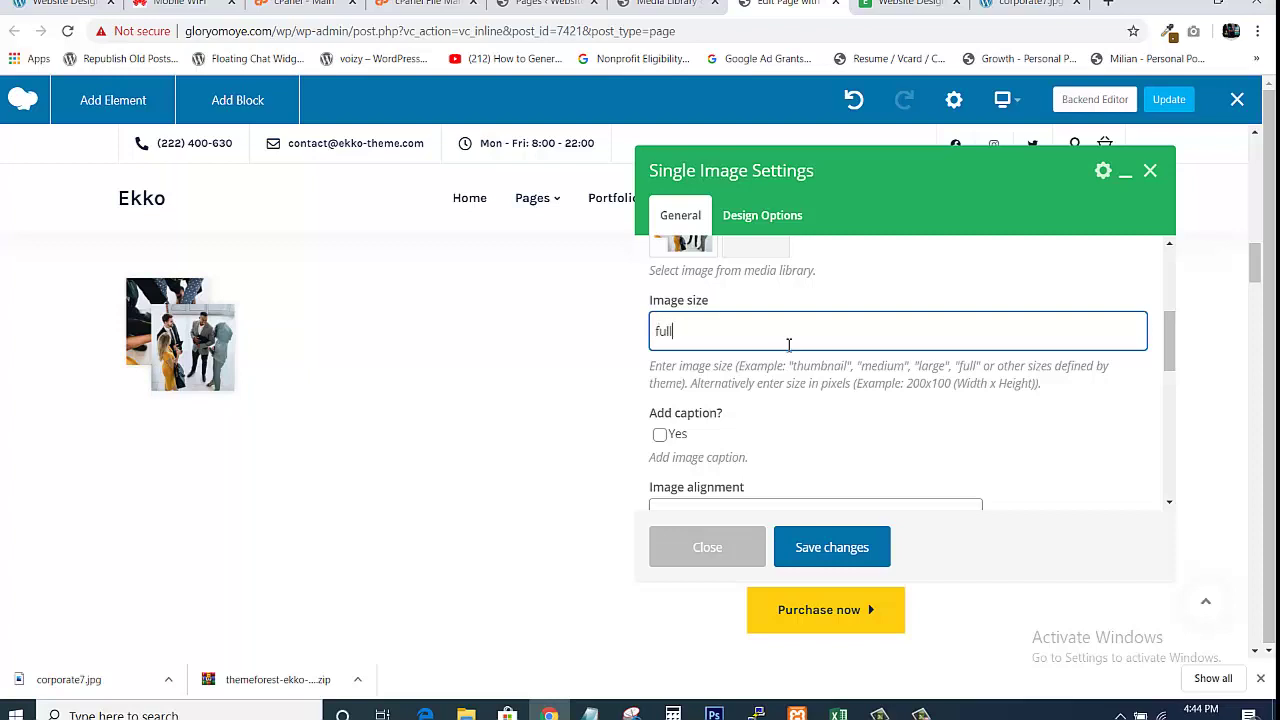
pyautogui.click(853, 551)
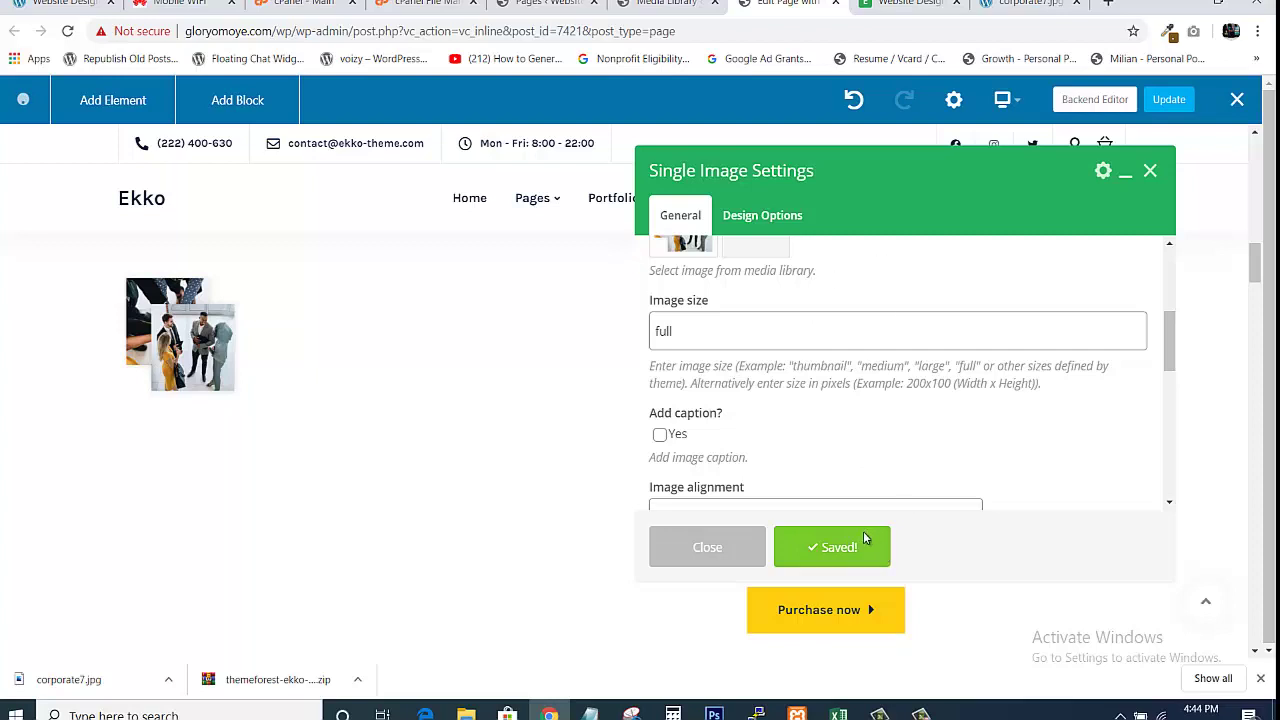
pyautogui.click(705, 548)
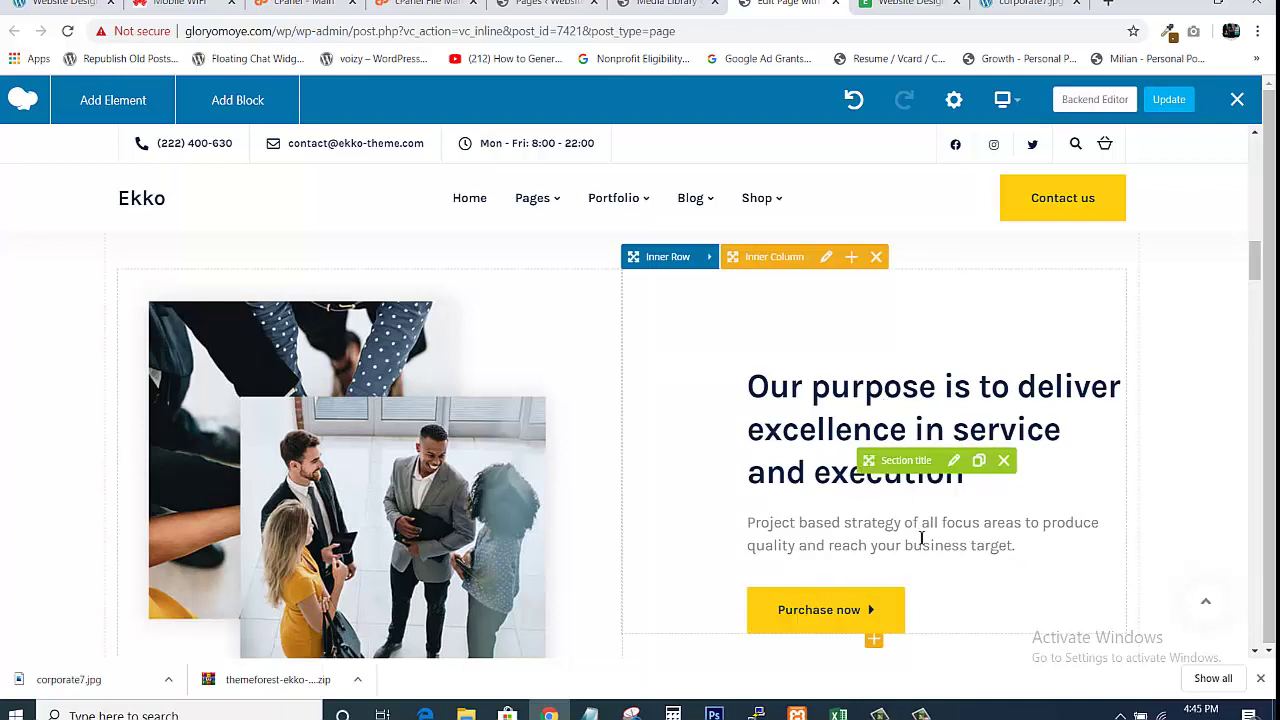
pyautogui.scroll(-3, 1254, 285)
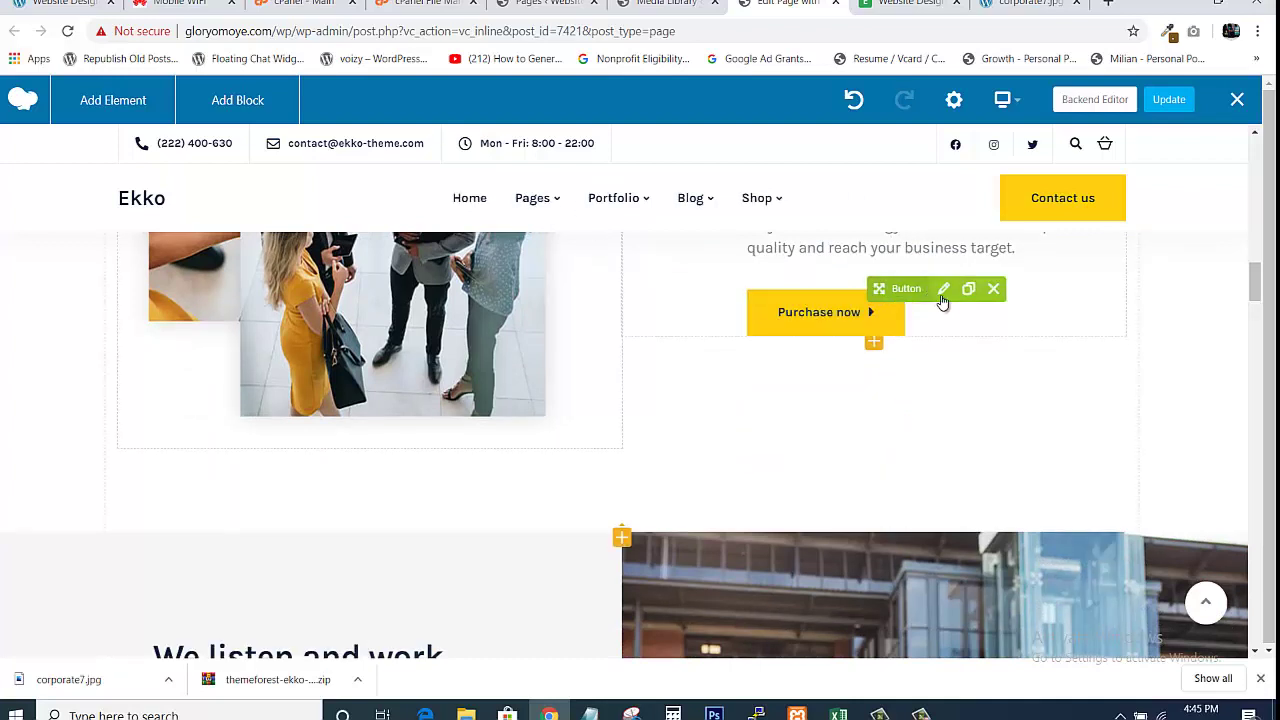
pyautogui.moveTo(1254, 281); pyautogui.dragTo(1254, 316)
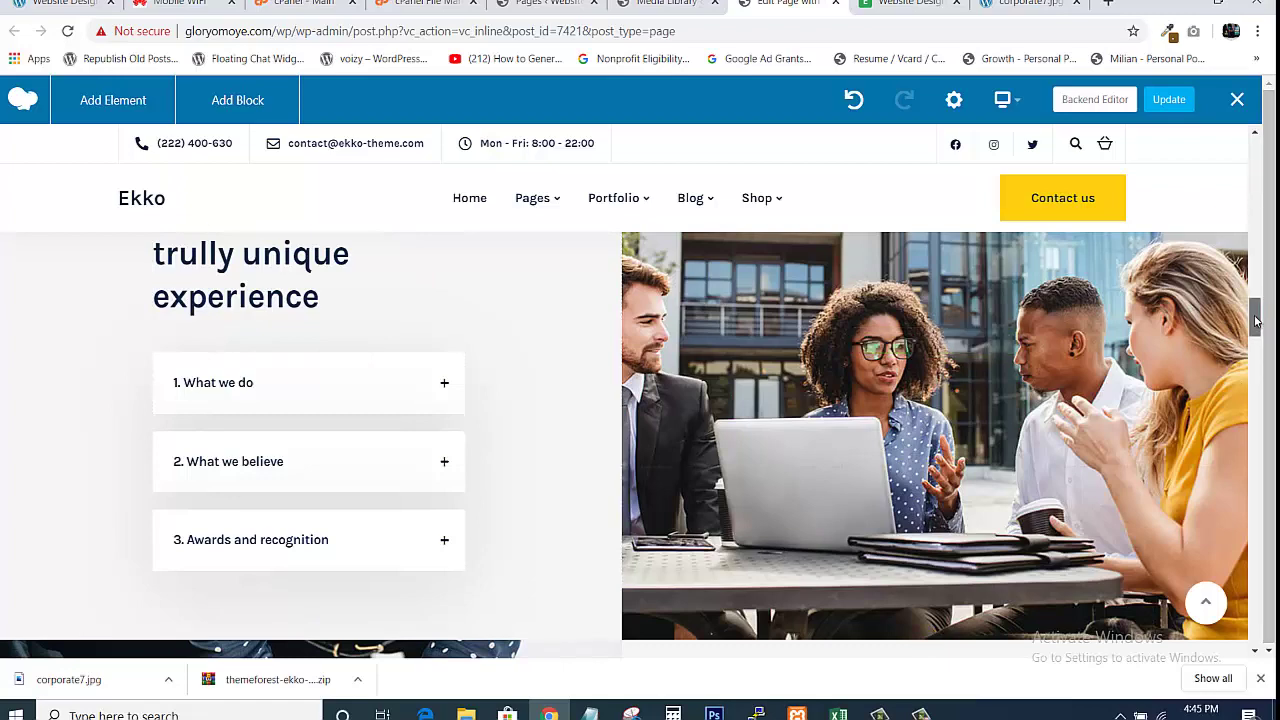
pyautogui.moveTo(1254, 320)
pyautogui.mouseDown()
pyautogui.moveTo(1250, 349)
pyautogui.moveTo(1252, 310)
pyautogui.mouseUp()
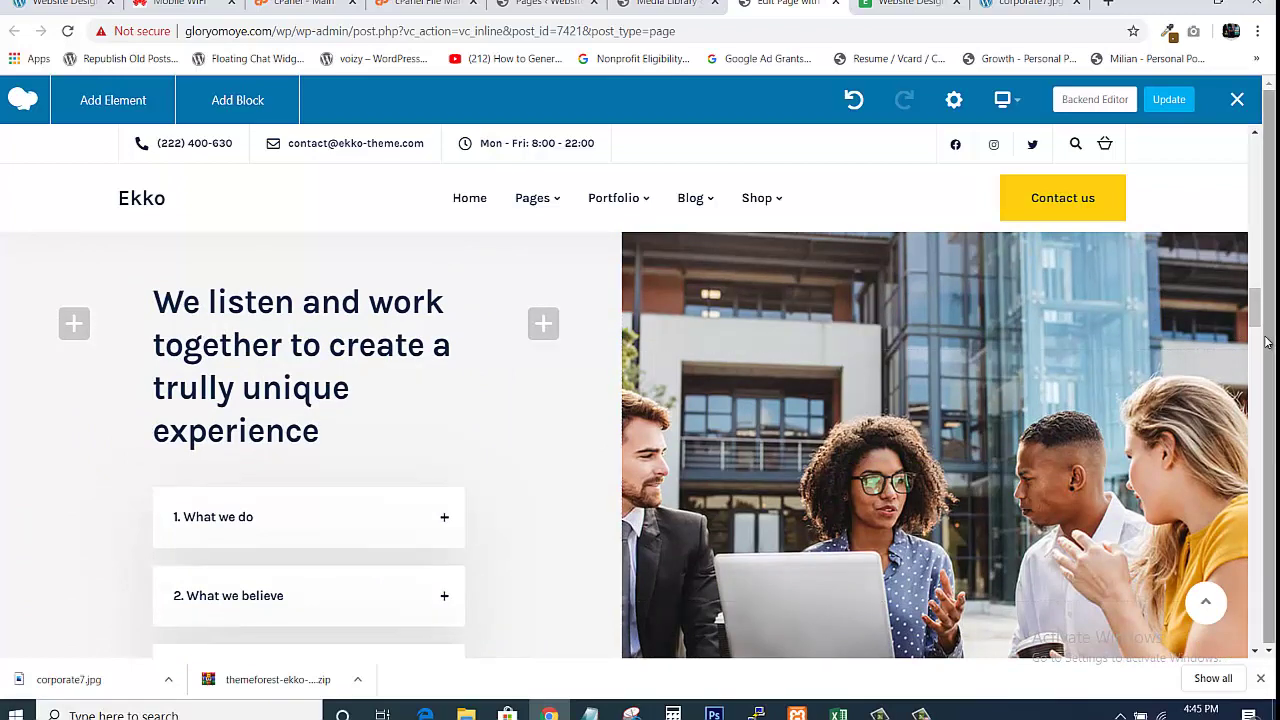
pyautogui.moveTo(1260, 320); pyautogui.dragTo(1260, 333)
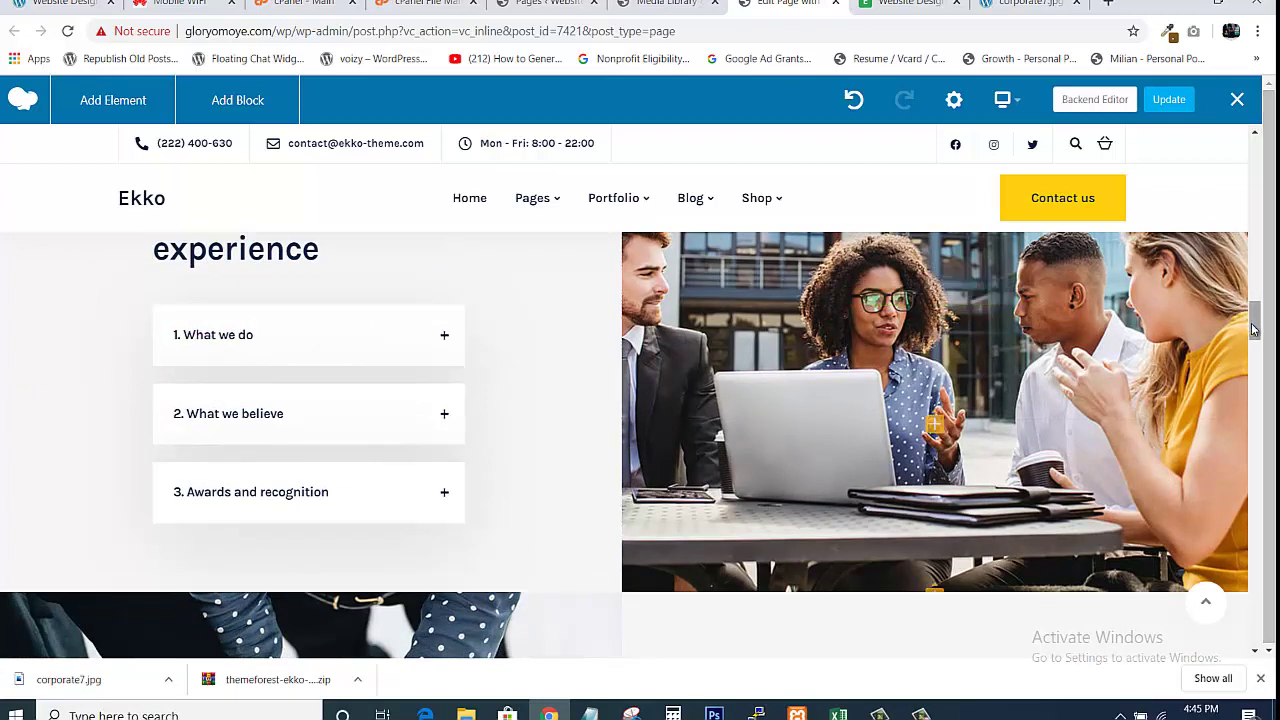
pyautogui.moveTo(1254, 330); pyautogui.dragTo(1254, 318)
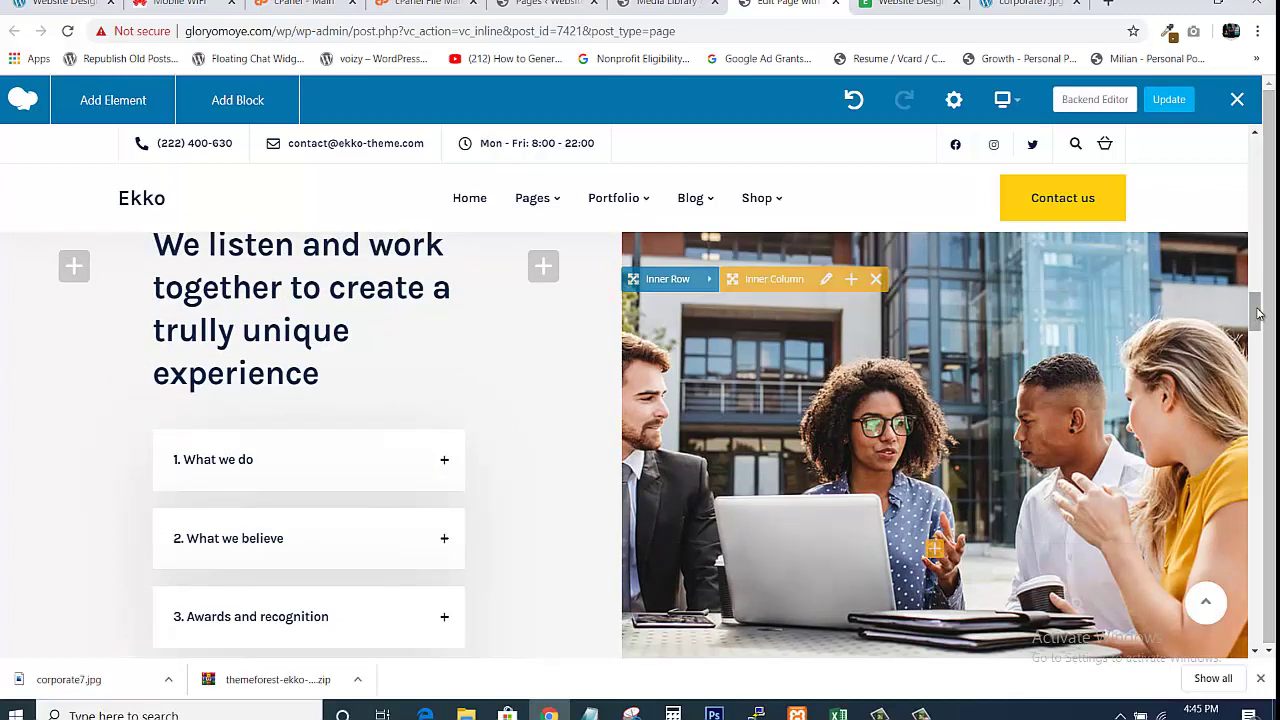
pyautogui.scroll(-1, 1257, 313)
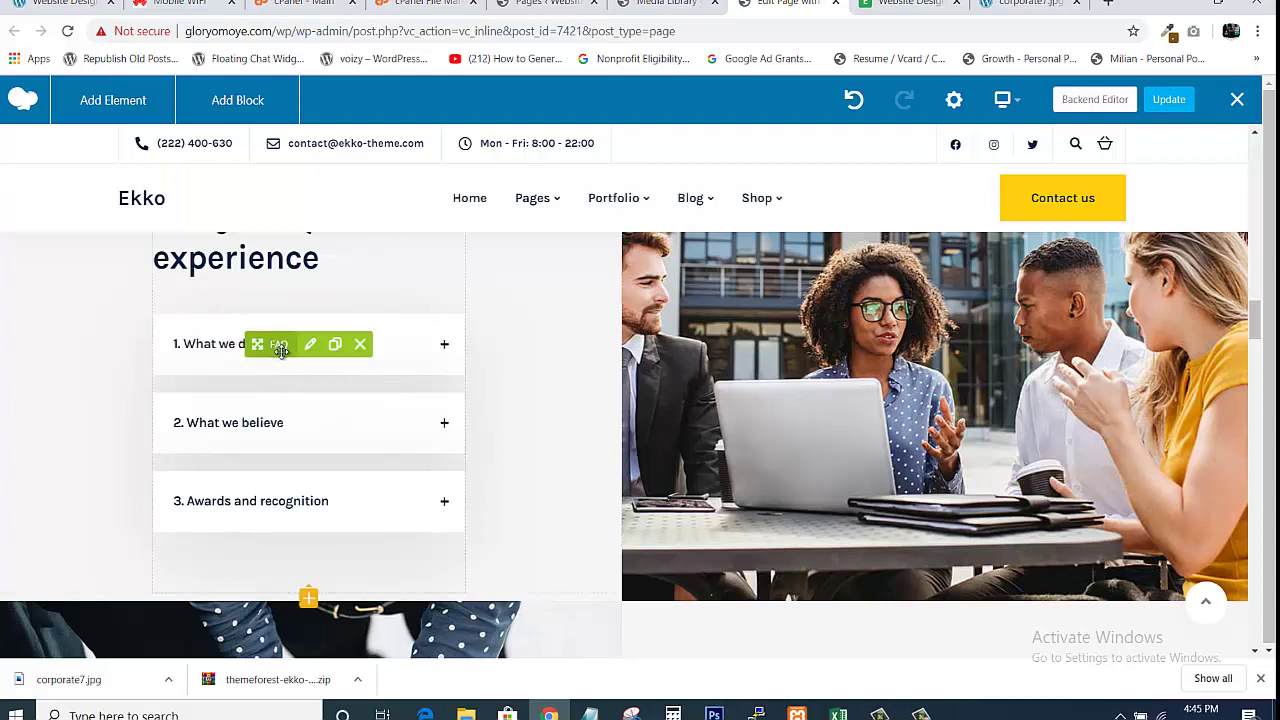
pyautogui.moveTo(1257, 323); pyautogui.dragTo(1257, 319)
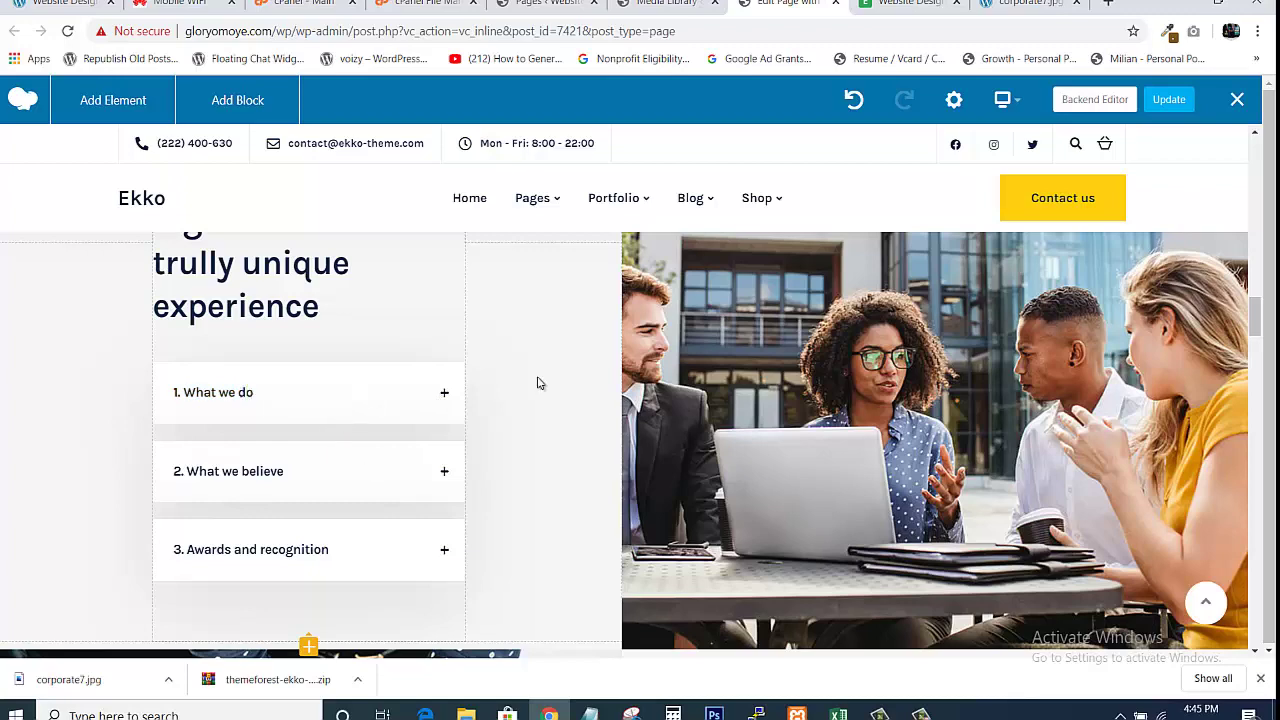
pyautogui.click(905, 4)
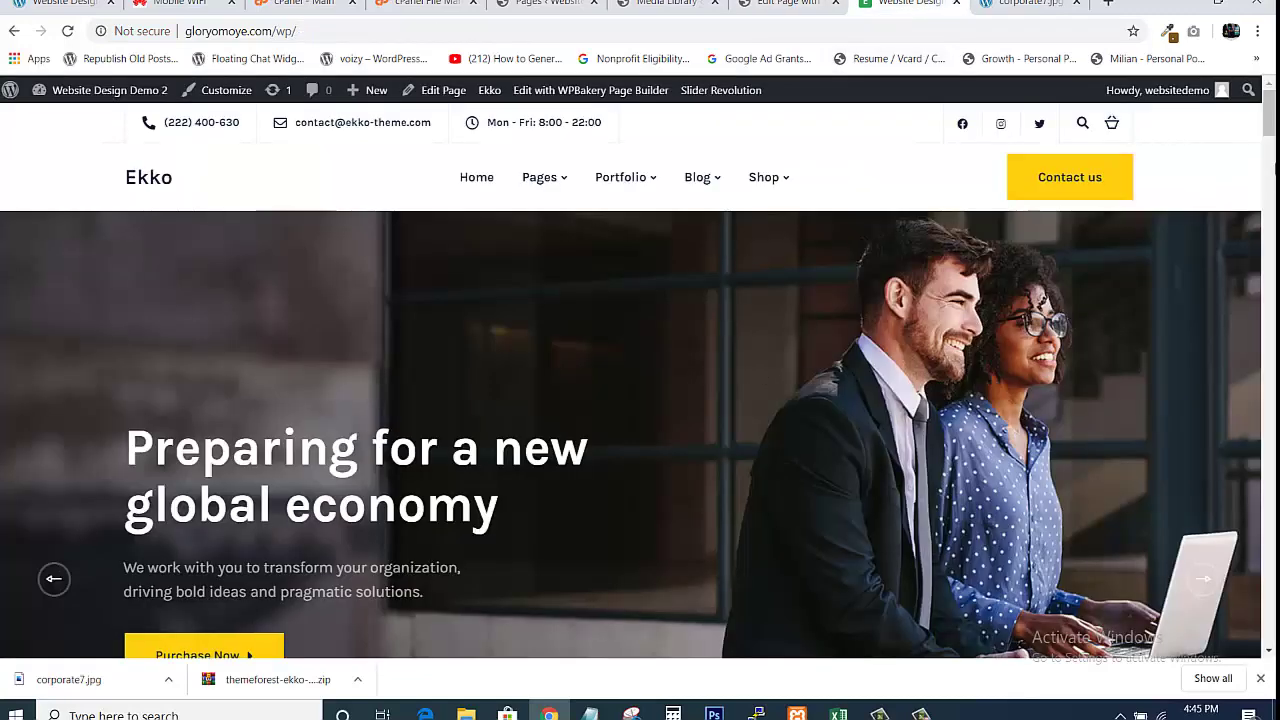
pyautogui.moveTo(1270, 113); pyautogui.dragTo(1270, 180)
pyautogui.scroll(-10, 770, 446)
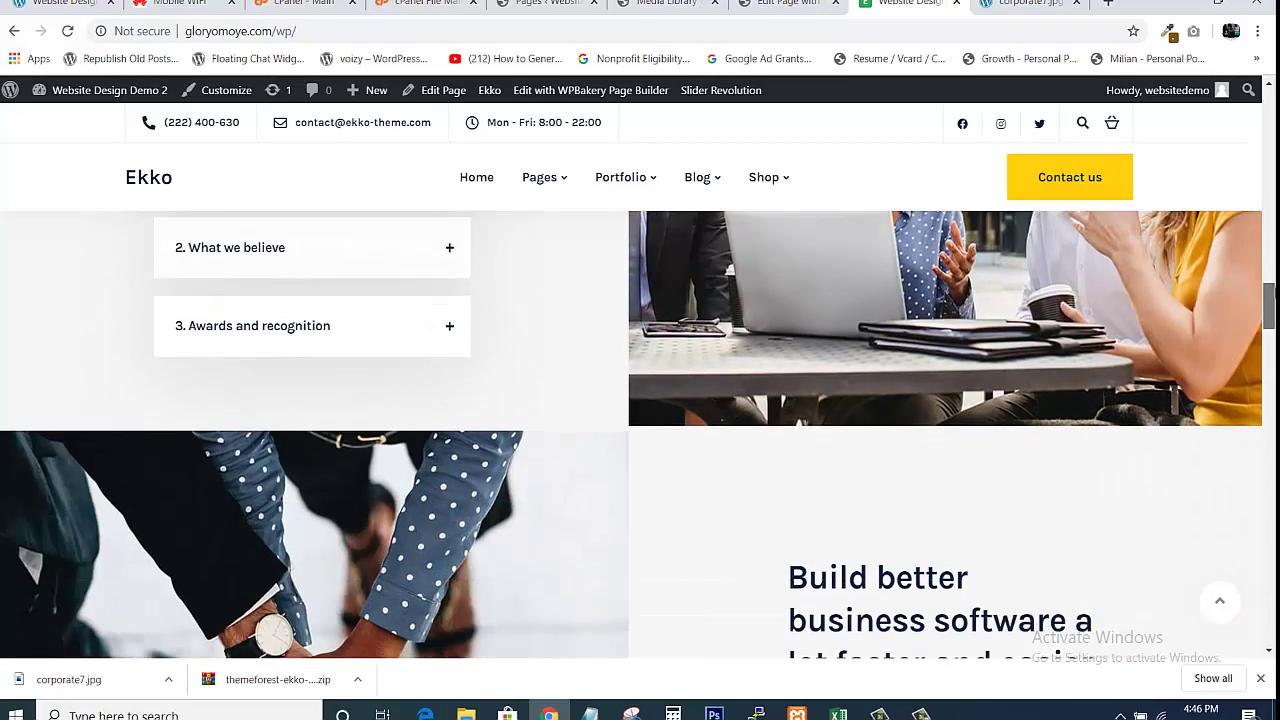
pyautogui.scroll(2, 770, 446)
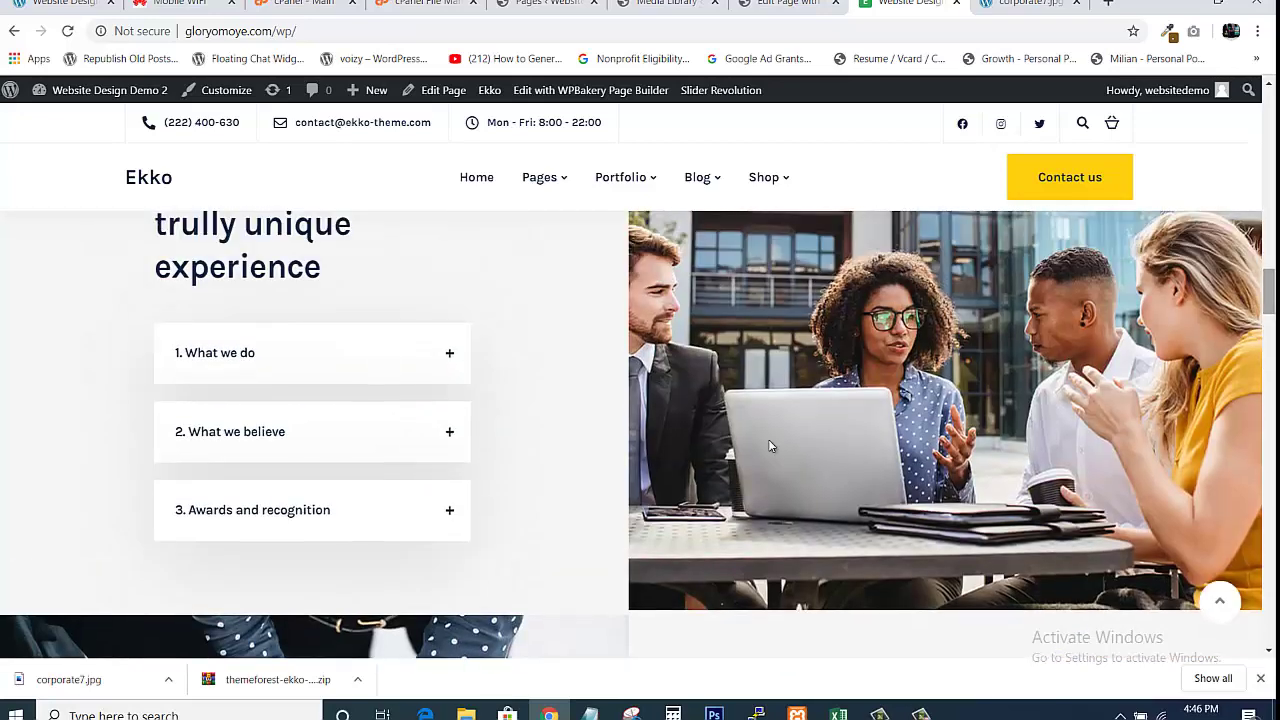
pyautogui.click(423, 358)
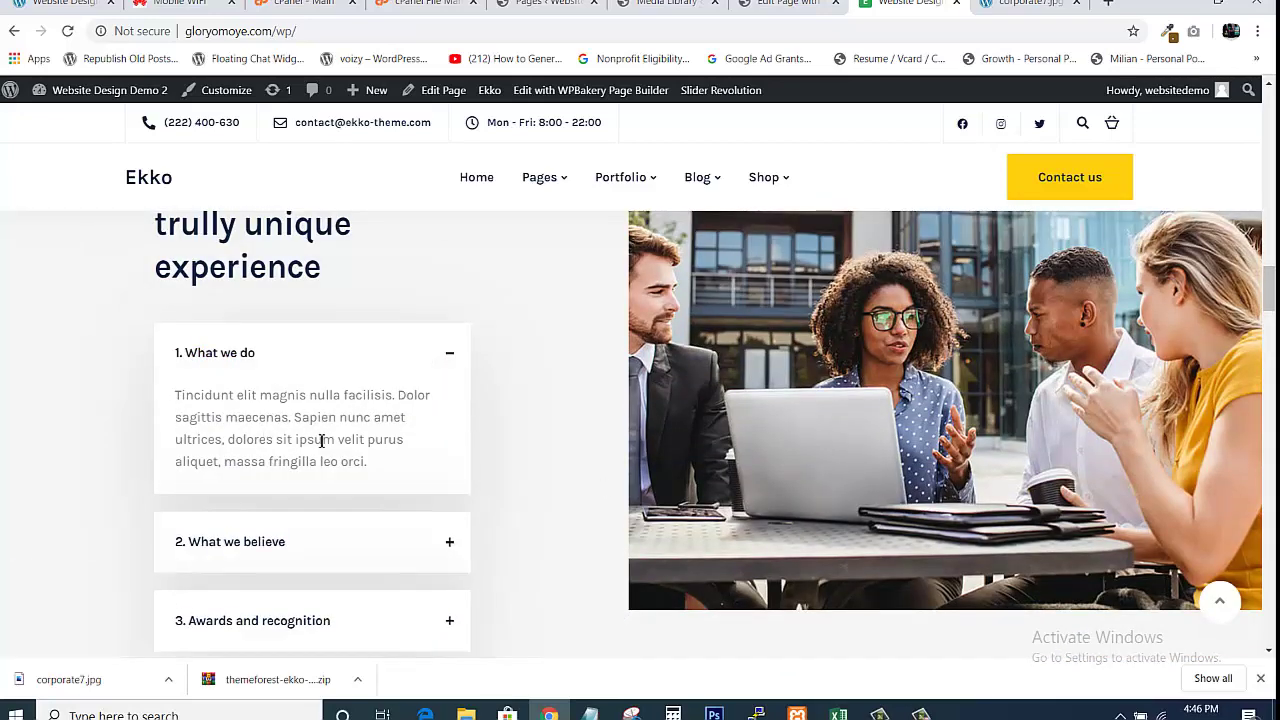
pyautogui.click(441, 548)
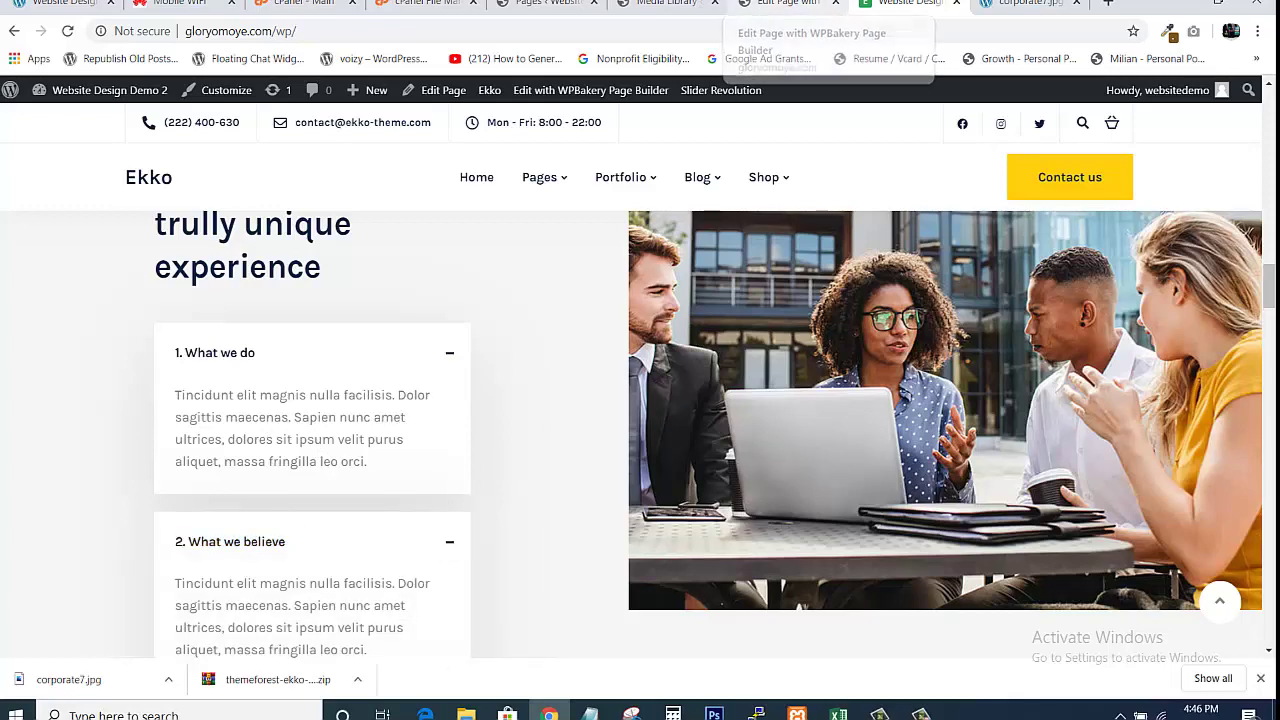
pyautogui.click(790, 4)
pyautogui.moveTo(278, 412)
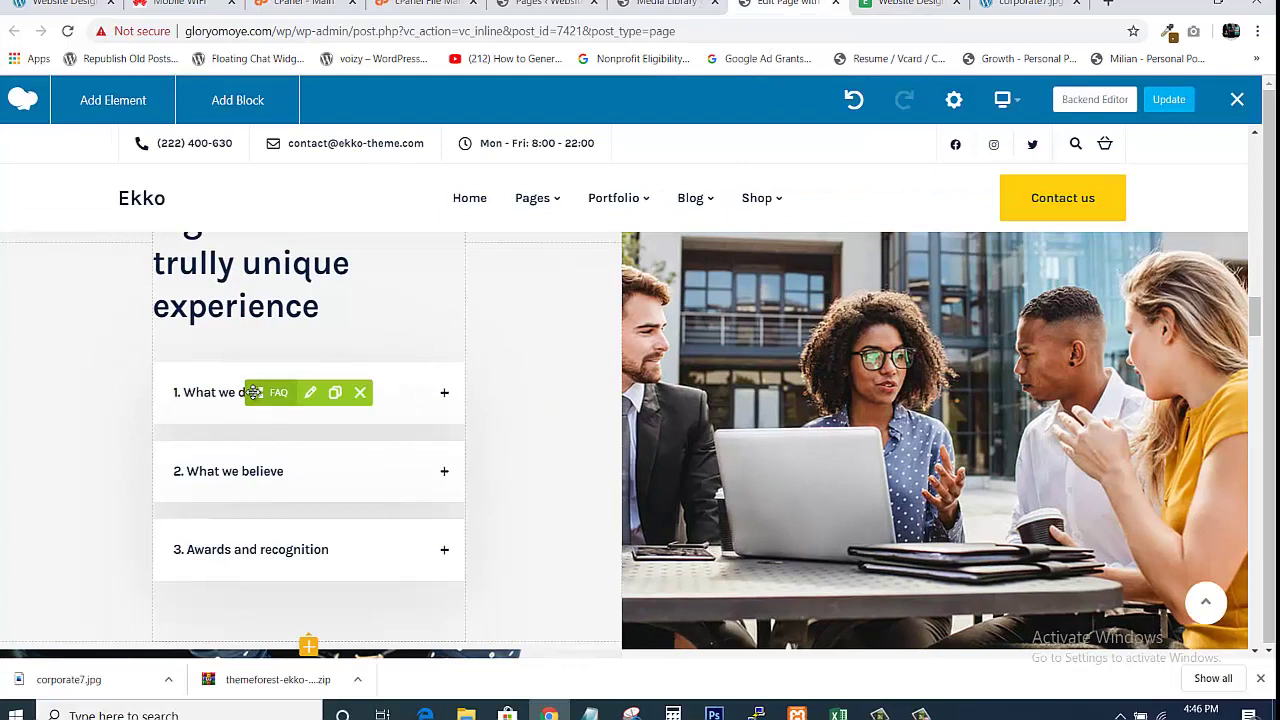
pyautogui.click(310, 392)
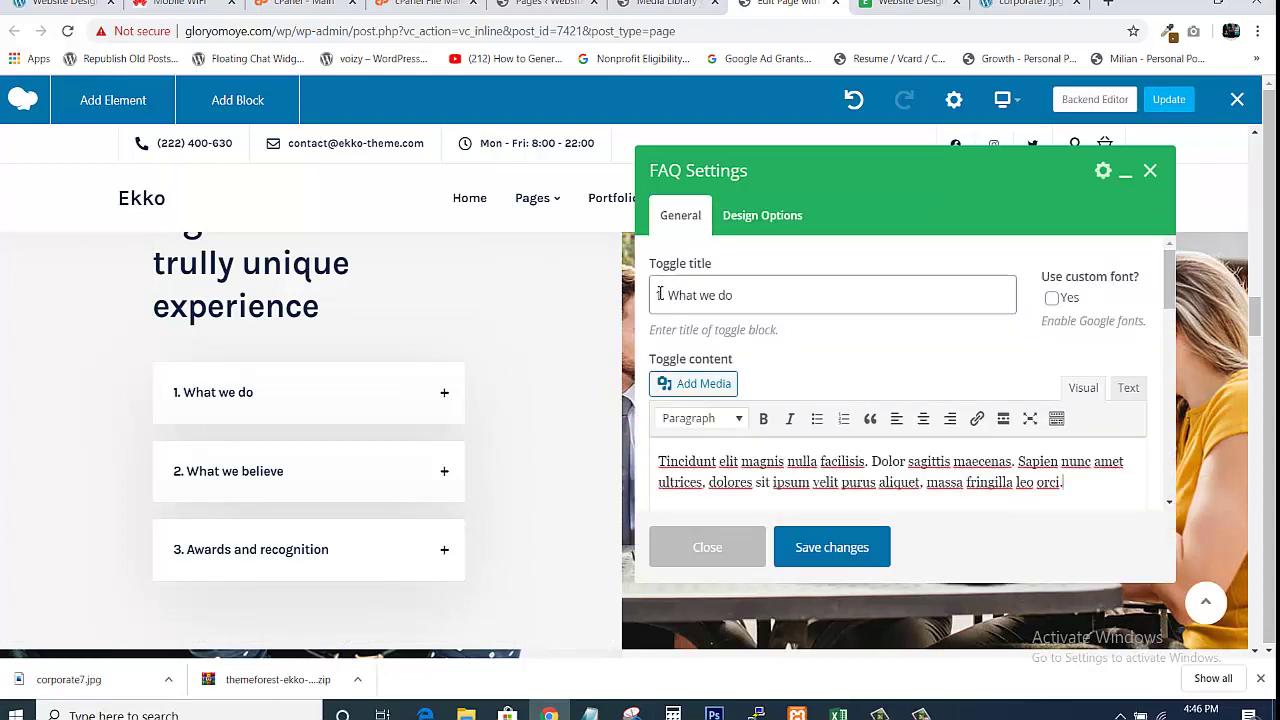
pyautogui.moveTo(660, 293); pyautogui.dragTo(792, 283)
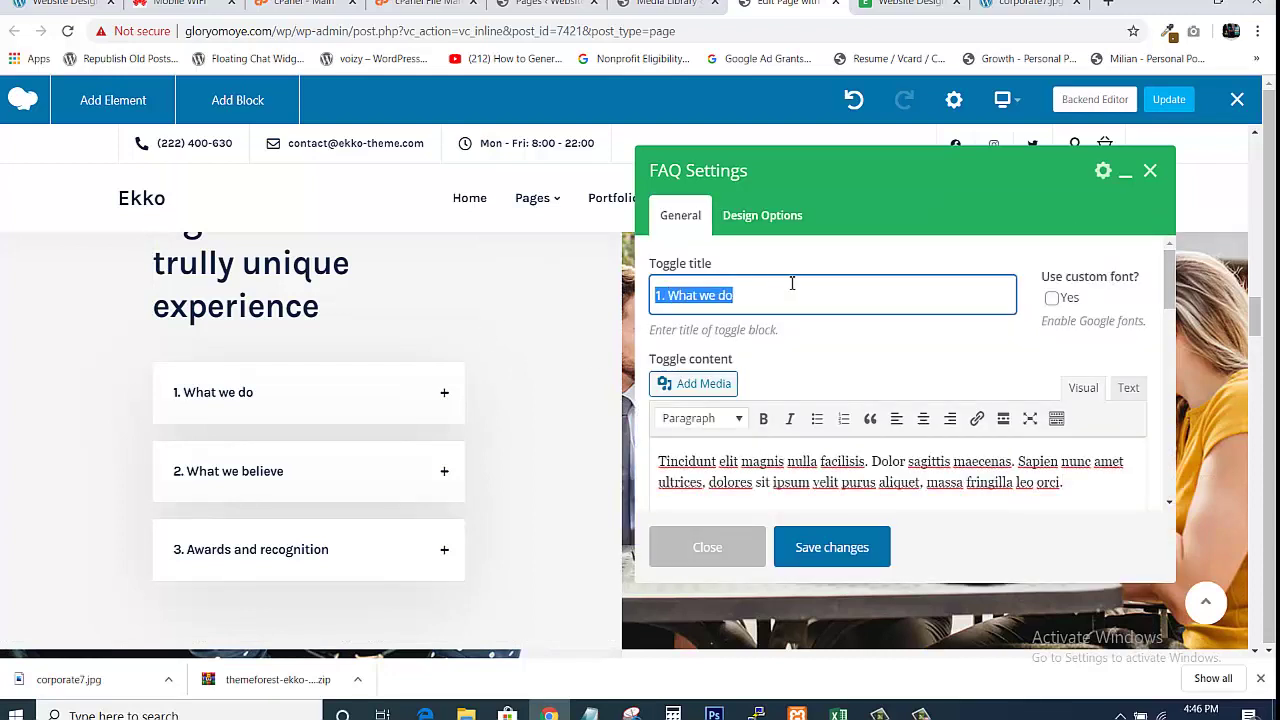
pyautogui.click(782, 481)
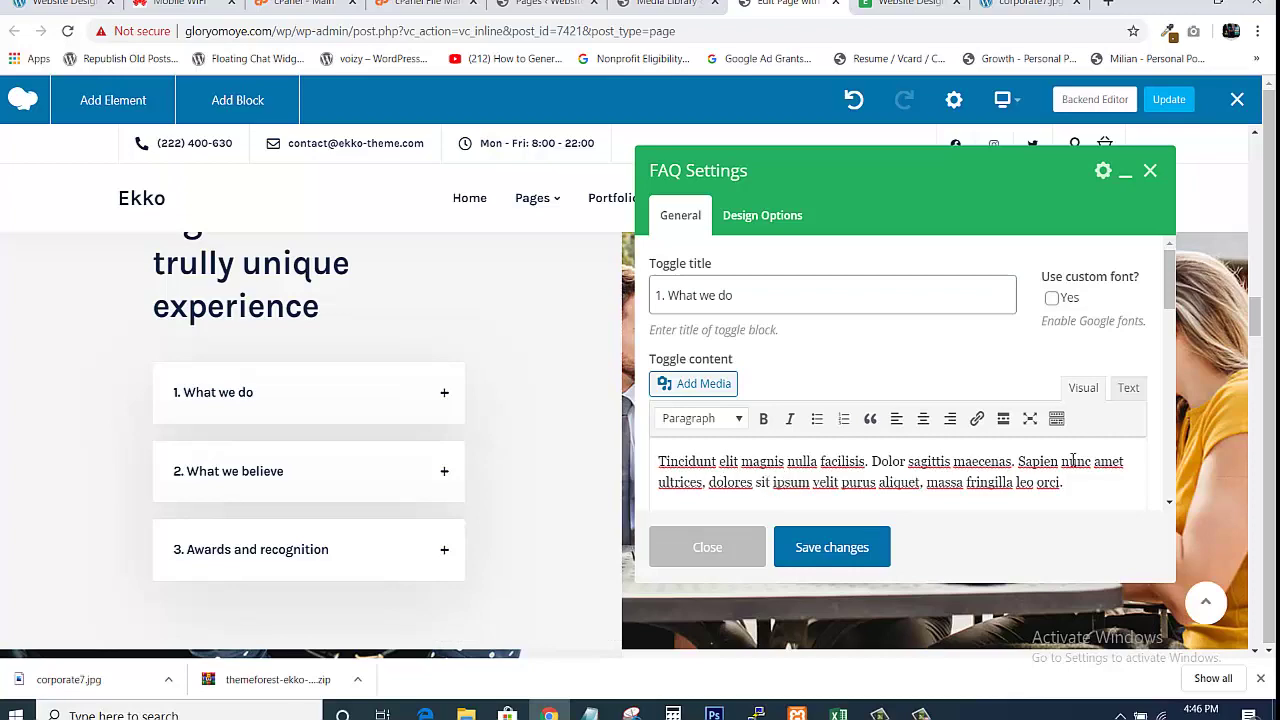
pyautogui.click(1022, 3)
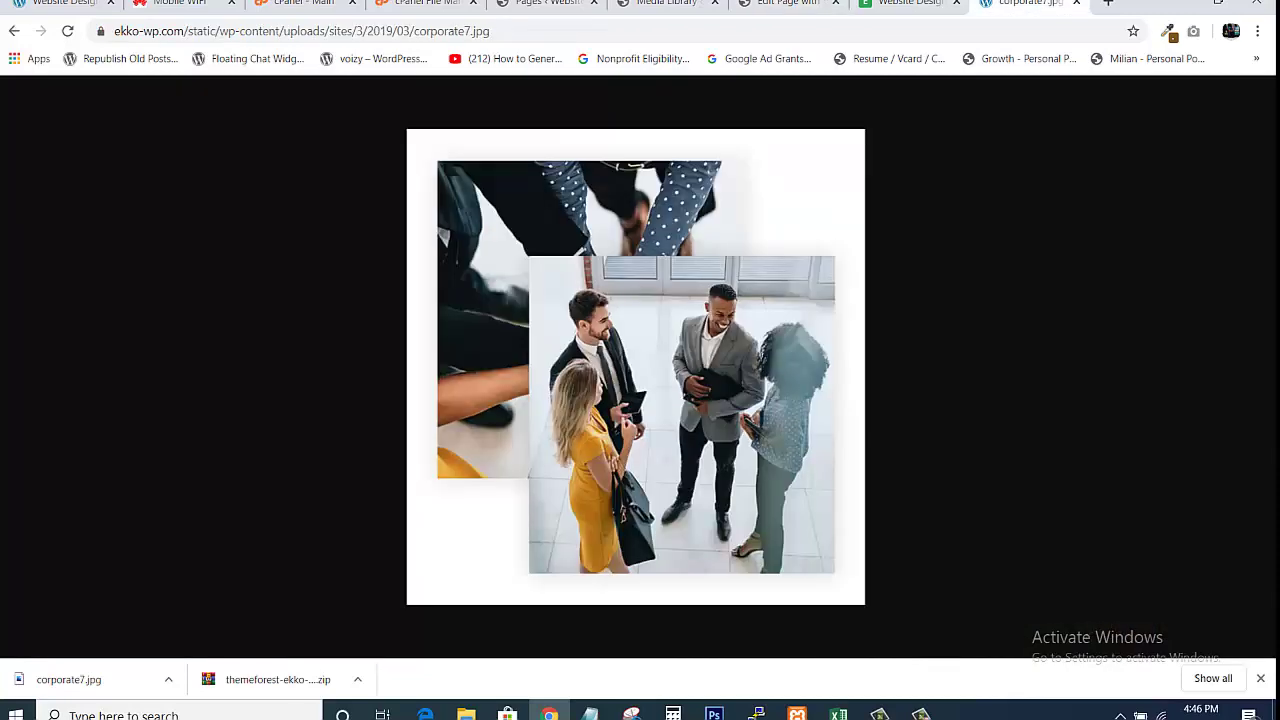
pyautogui.hotkey('ctrl', 'shift', 'Tab')
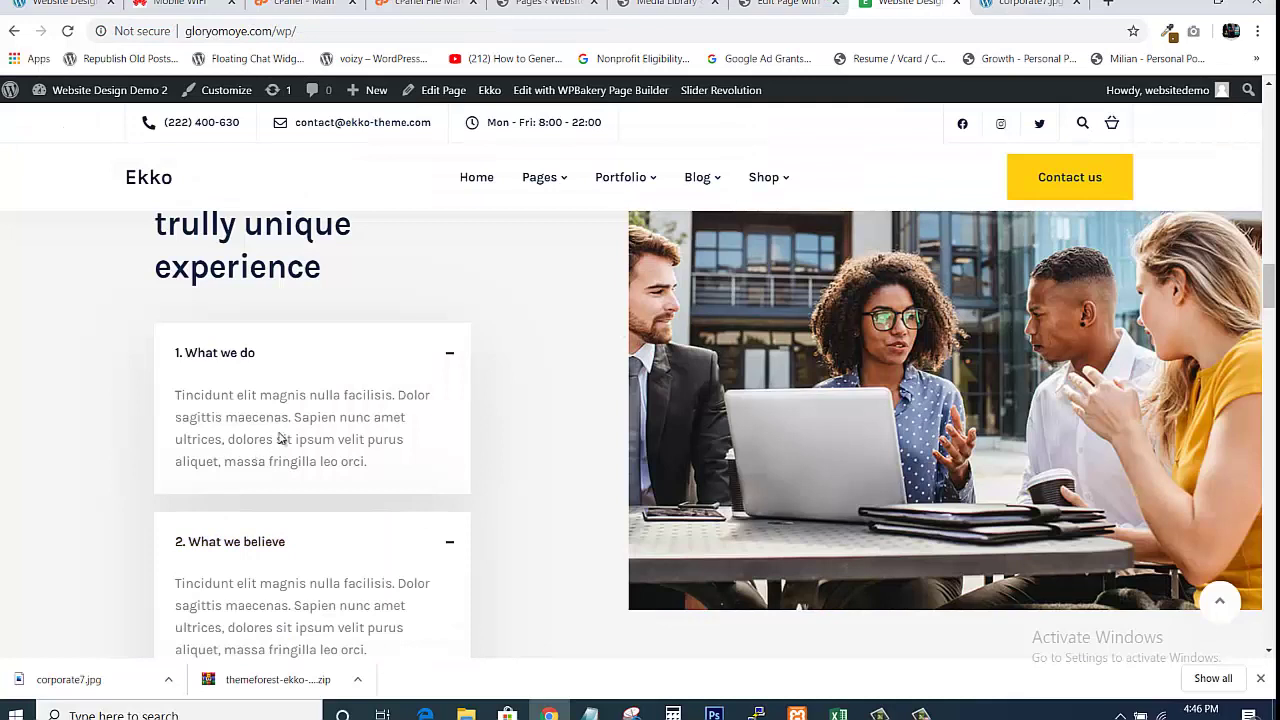
pyautogui.click(451, 358)
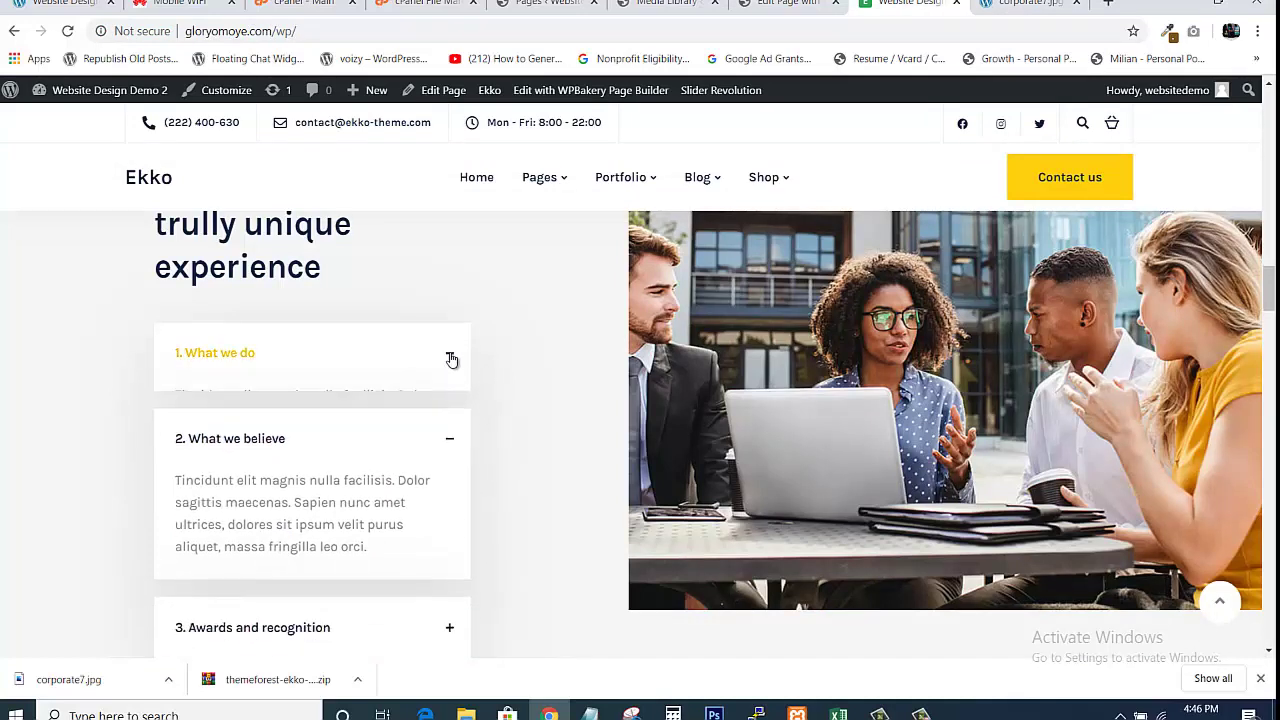
pyautogui.click(451, 440)
pyautogui.click(449, 511)
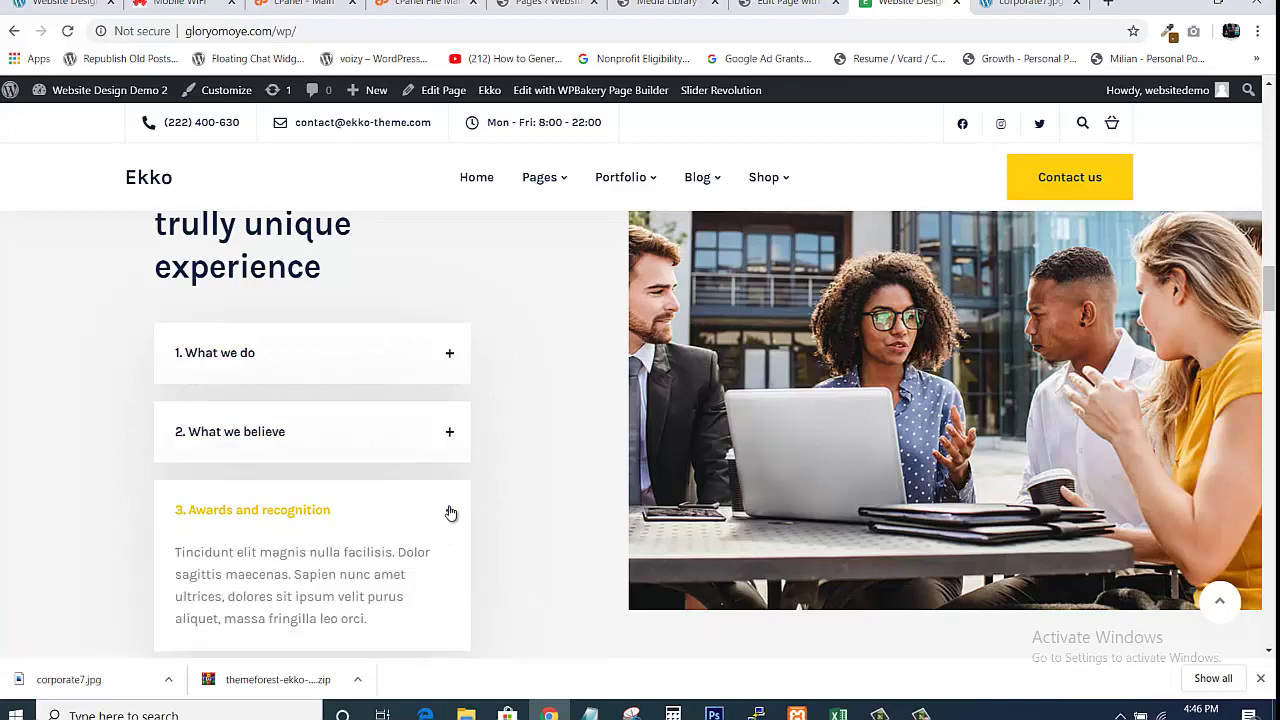
pyautogui.click(449, 512)
pyautogui.click(790, 4)
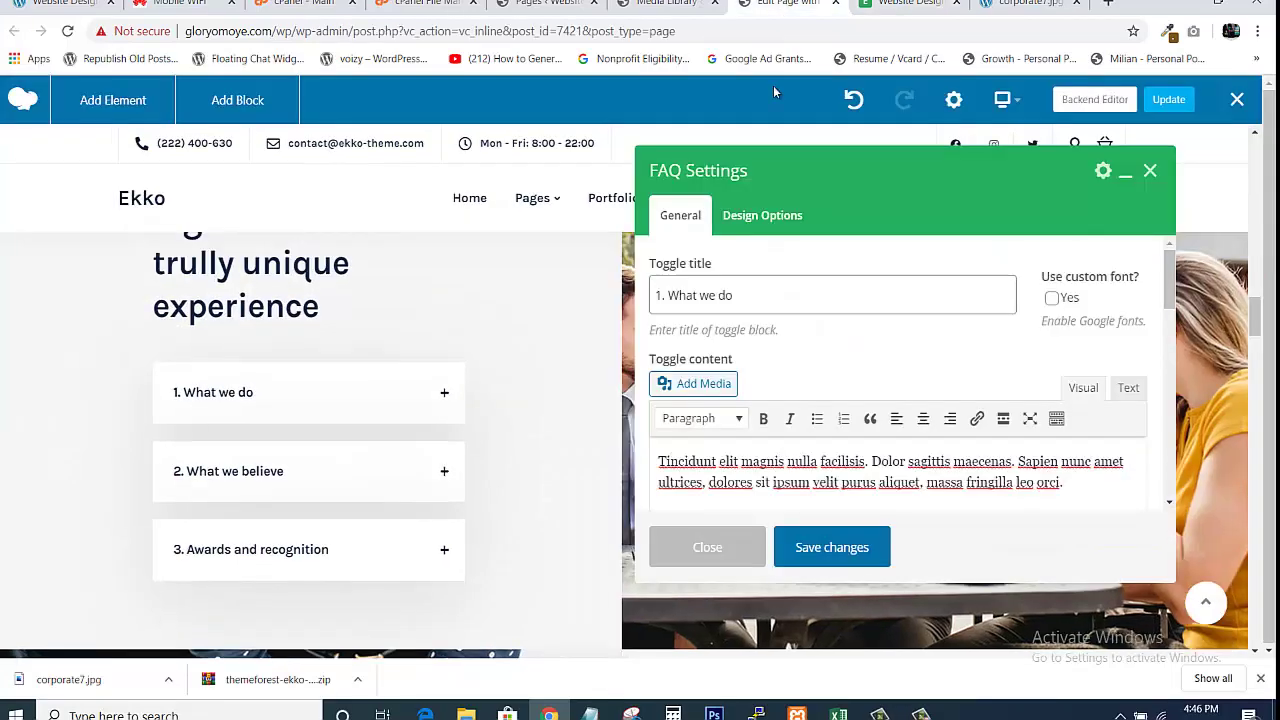
pyautogui.click(817, 559)
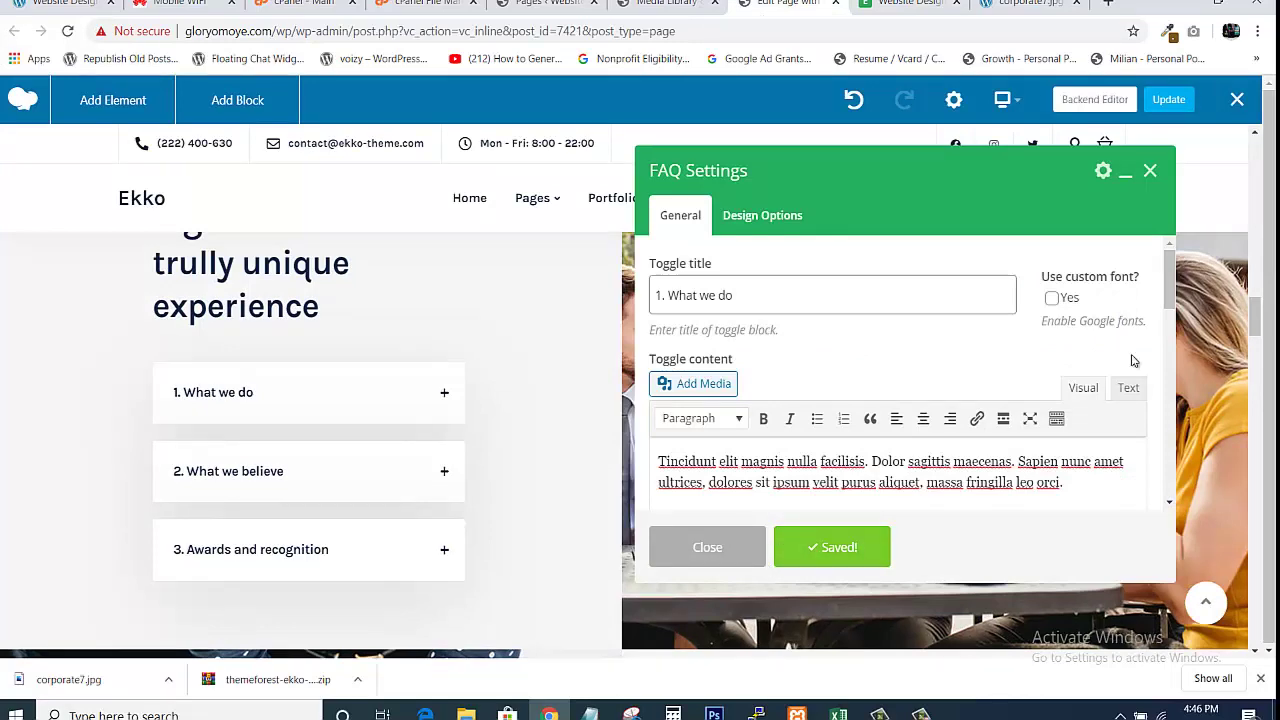
pyautogui.moveTo(1255, 321)
pyautogui.mouseDown()
pyautogui.moveTo(1254, 332)
pyautogui.moveTo(1257, 307)
pyautogui.mouseUp()
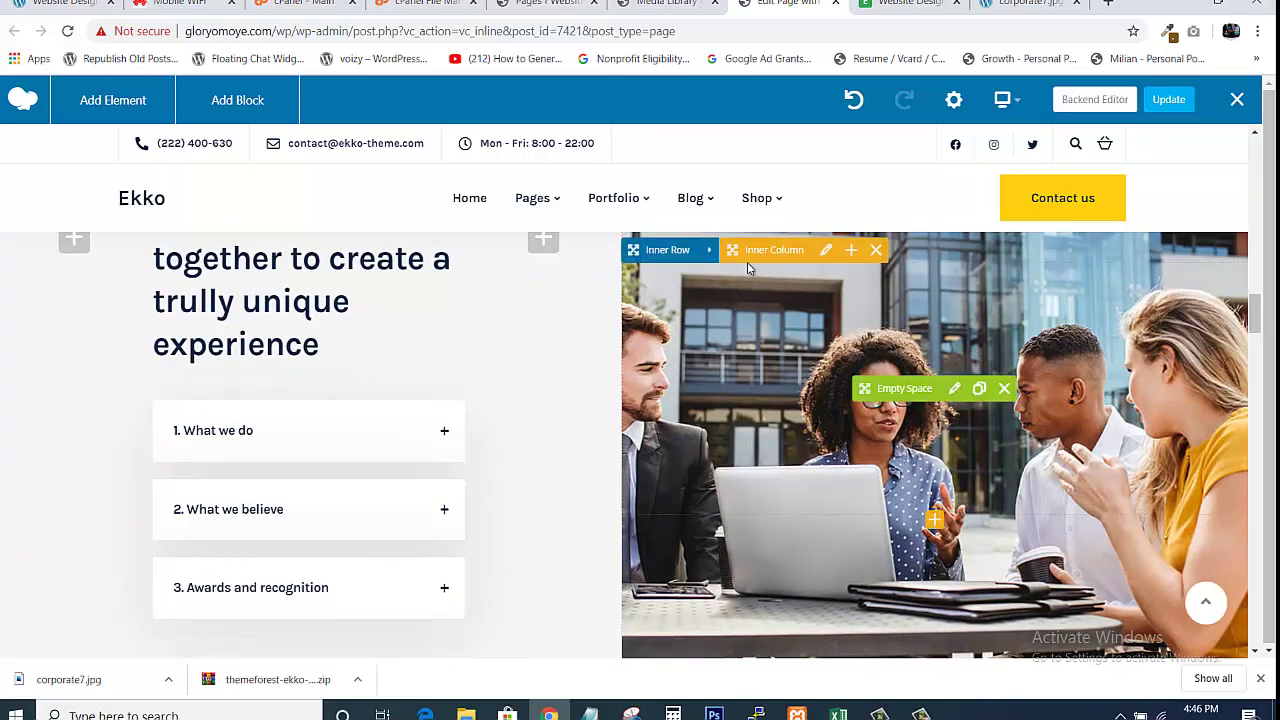
pyautogui.moveTo(1256, 321); pyautogui.dragTo(1254, 311)
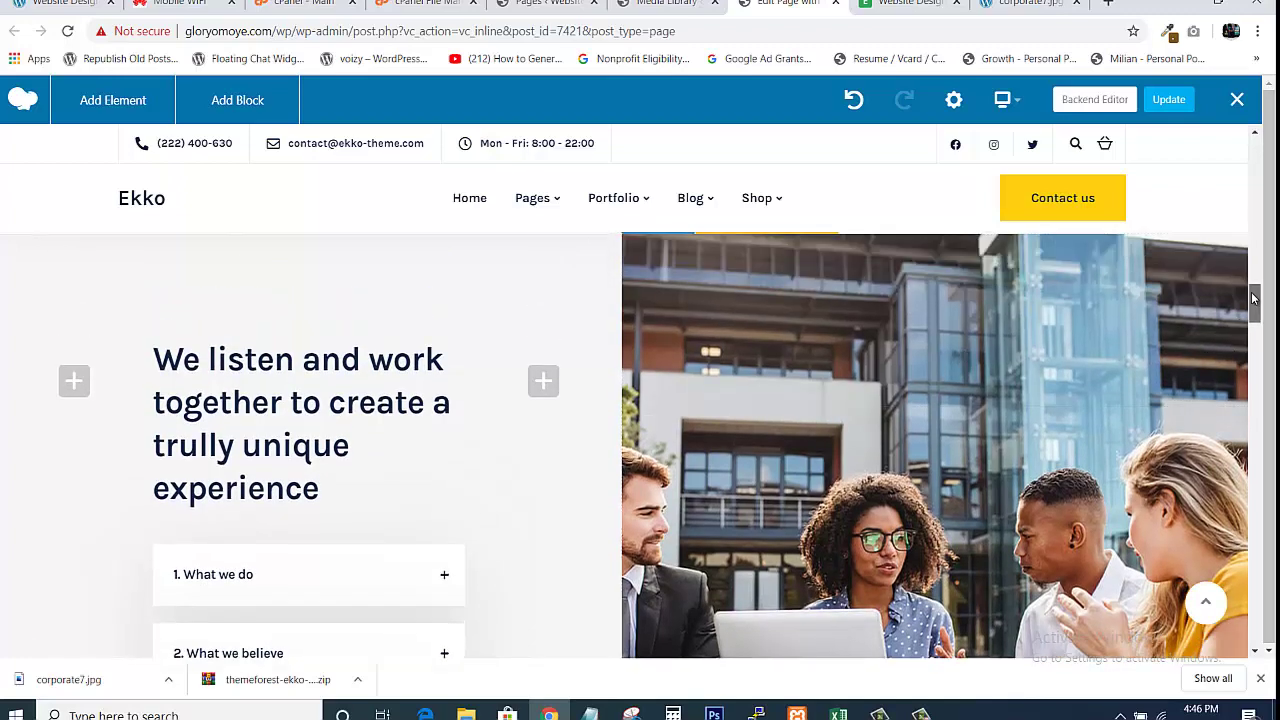
pyautogui.scroll(2, 1003, 458)
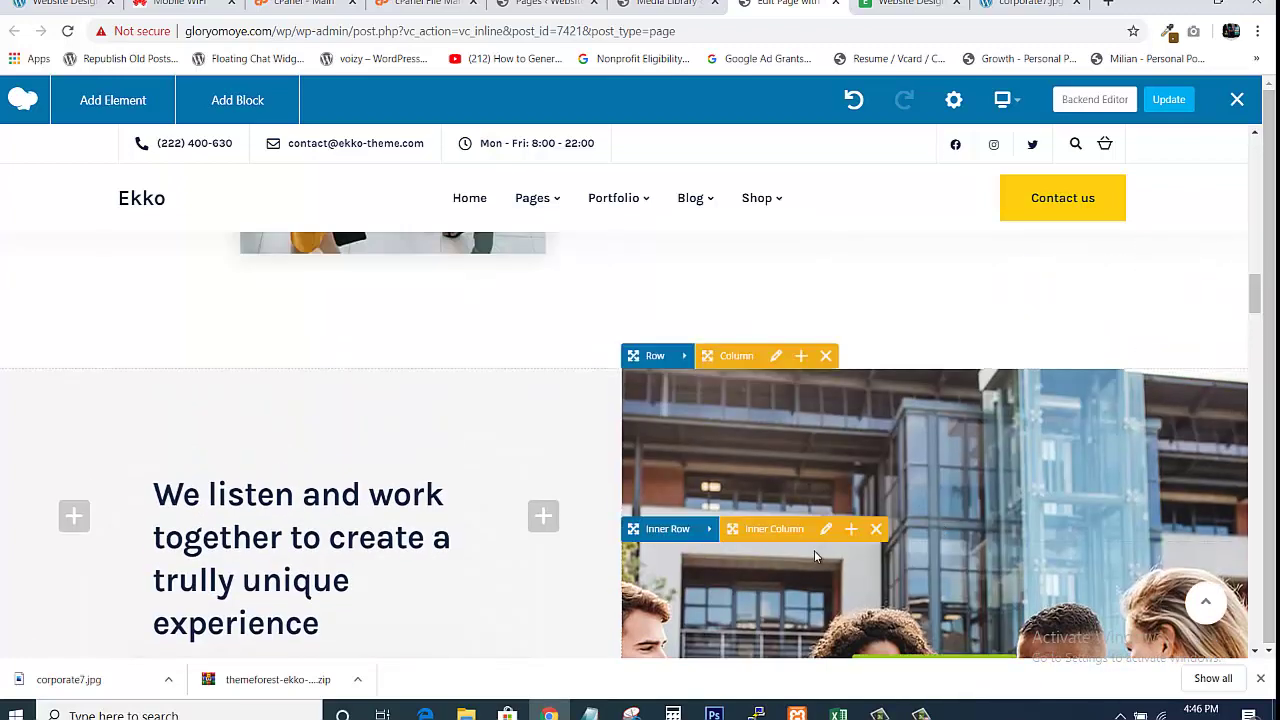
pyautogui.moveTo(1256, 308); pyautogui.dragTo(1256, 327)
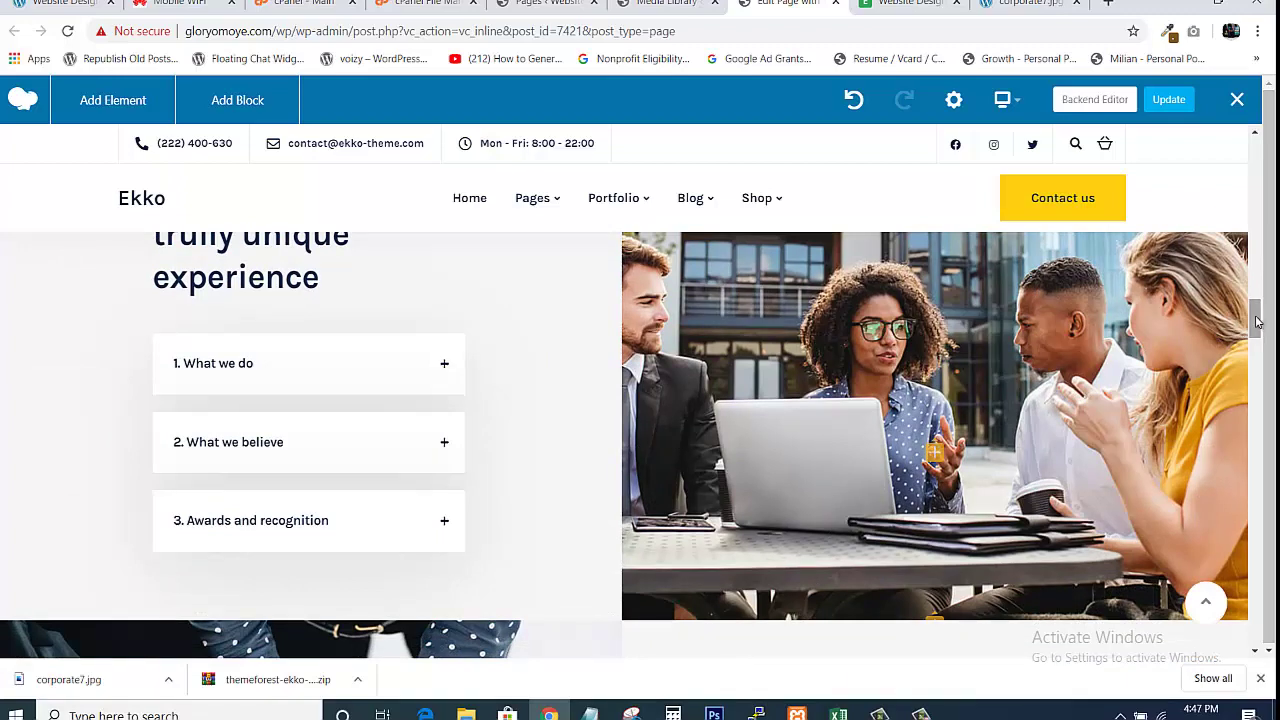
pyautogui.moveTo(1256, 317); pyautogui.dragTo(1254, 255)
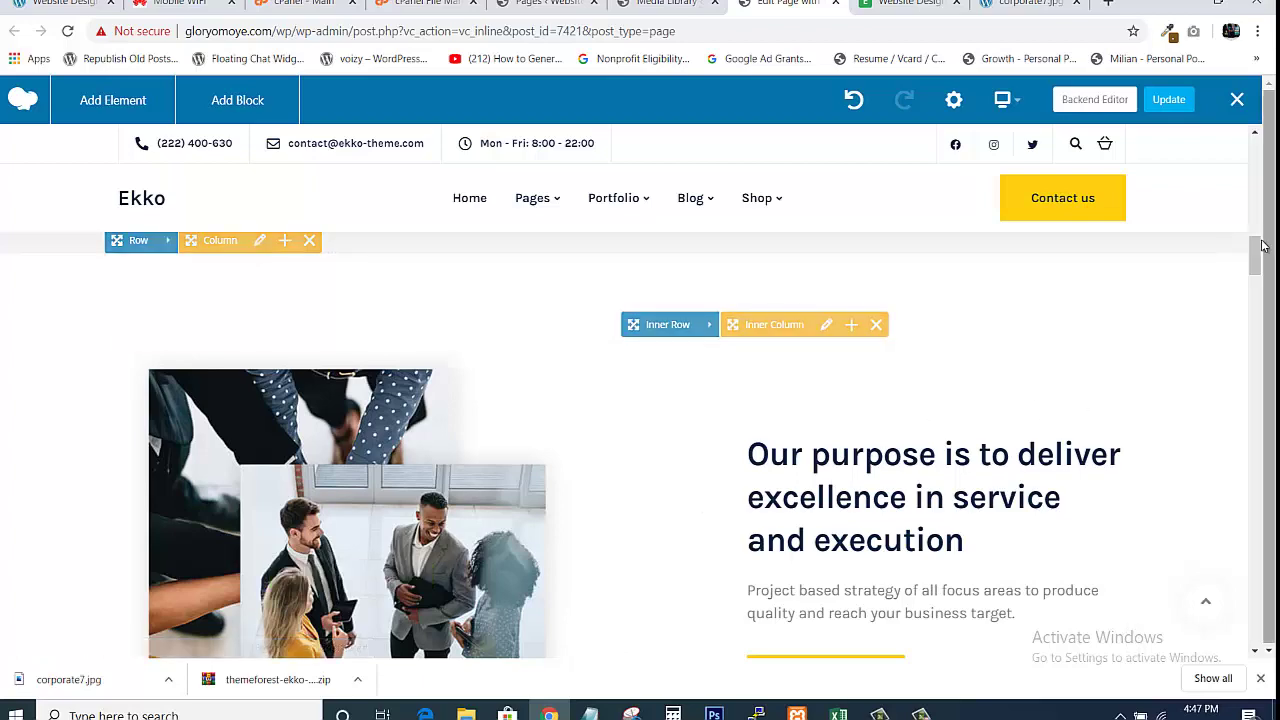
pyautogui.scroll(-5, 1256, 278)
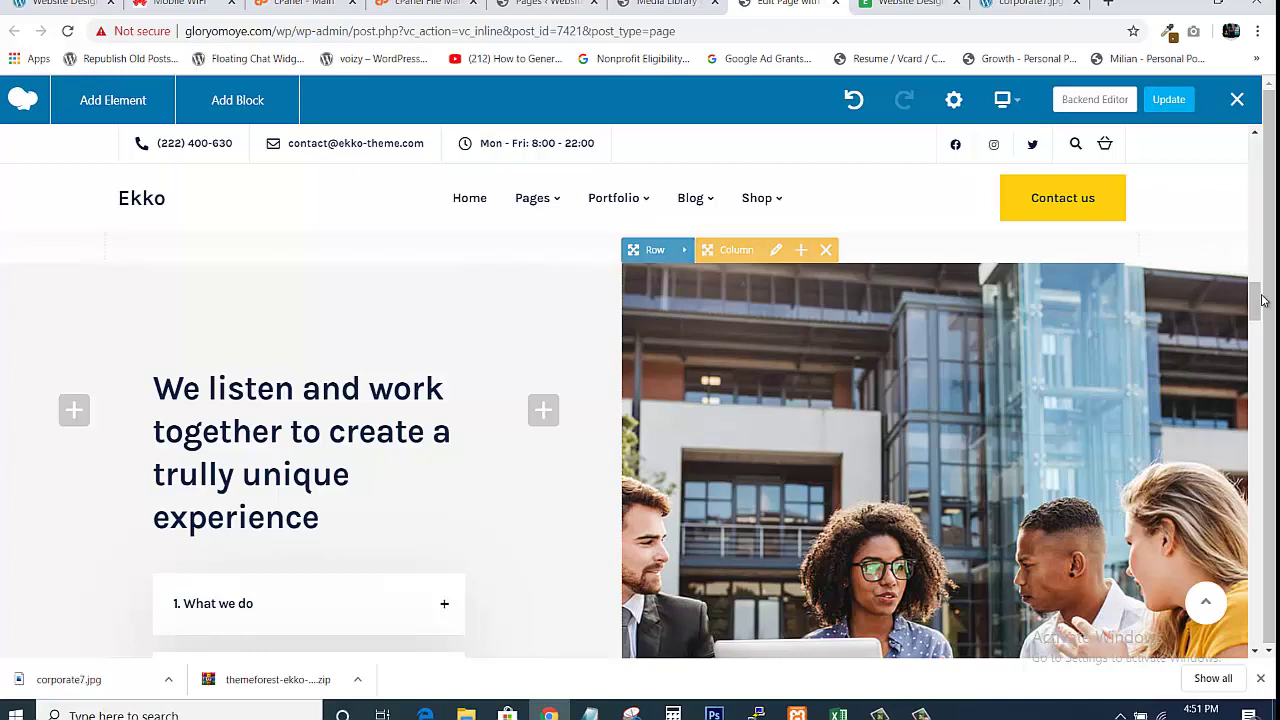
pyautogui.moveTo(1261, 305); pyautogui.dragTo(1261, 317)
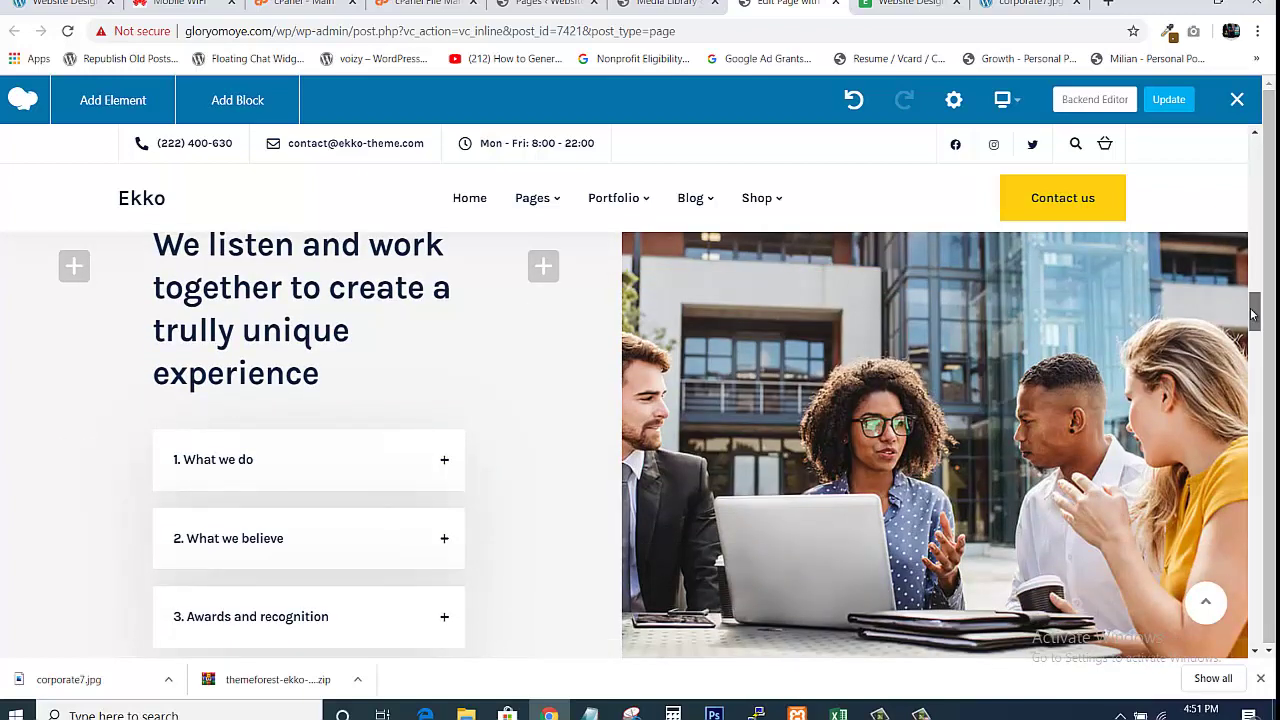
pyautogui.moveTo(1254, 310); pyautogui.dragTo(1256, 281)
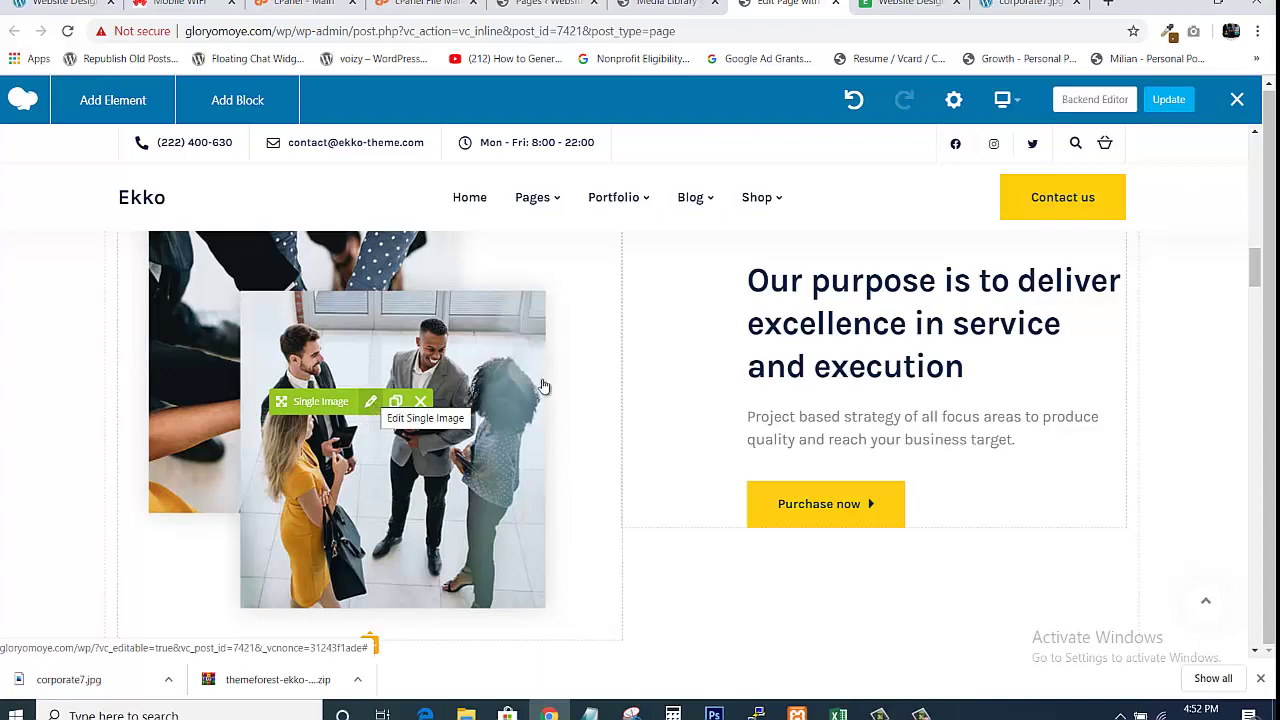
pyautogui.moveTo(1256, 264); pyautogui.dragTo(1256, 312)
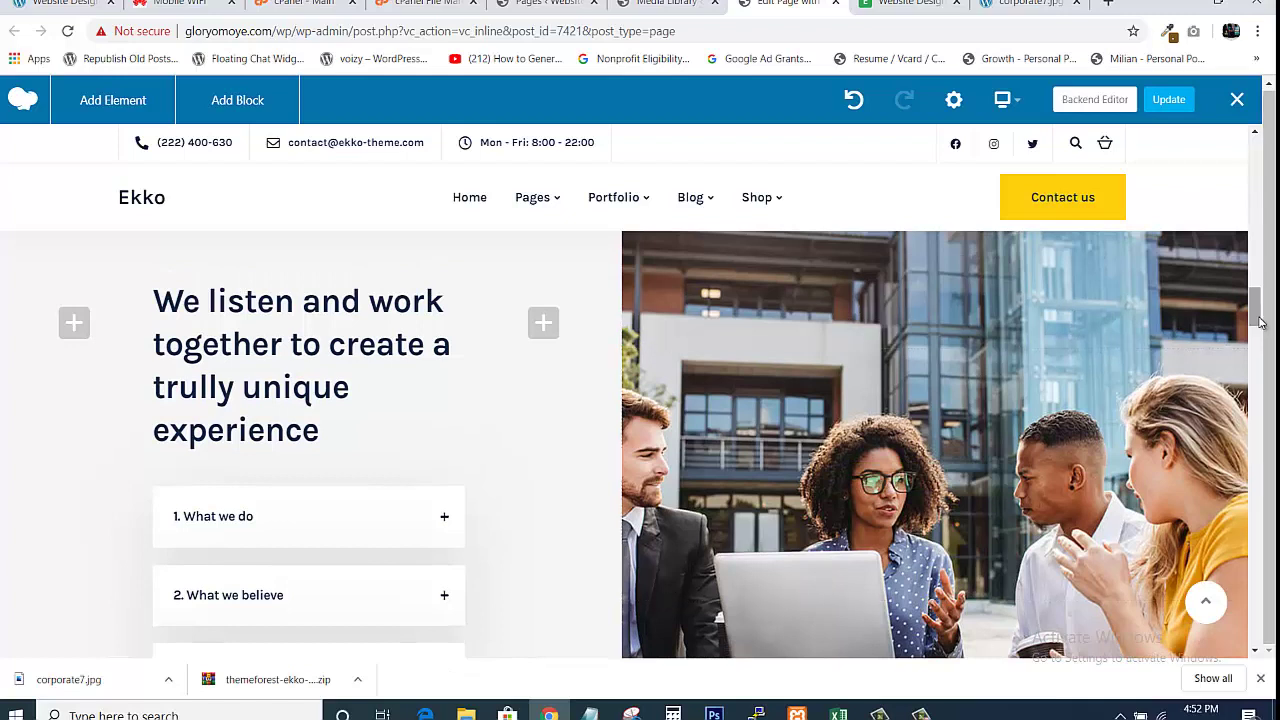
pyautogui.scroll(1, 1258, 312)
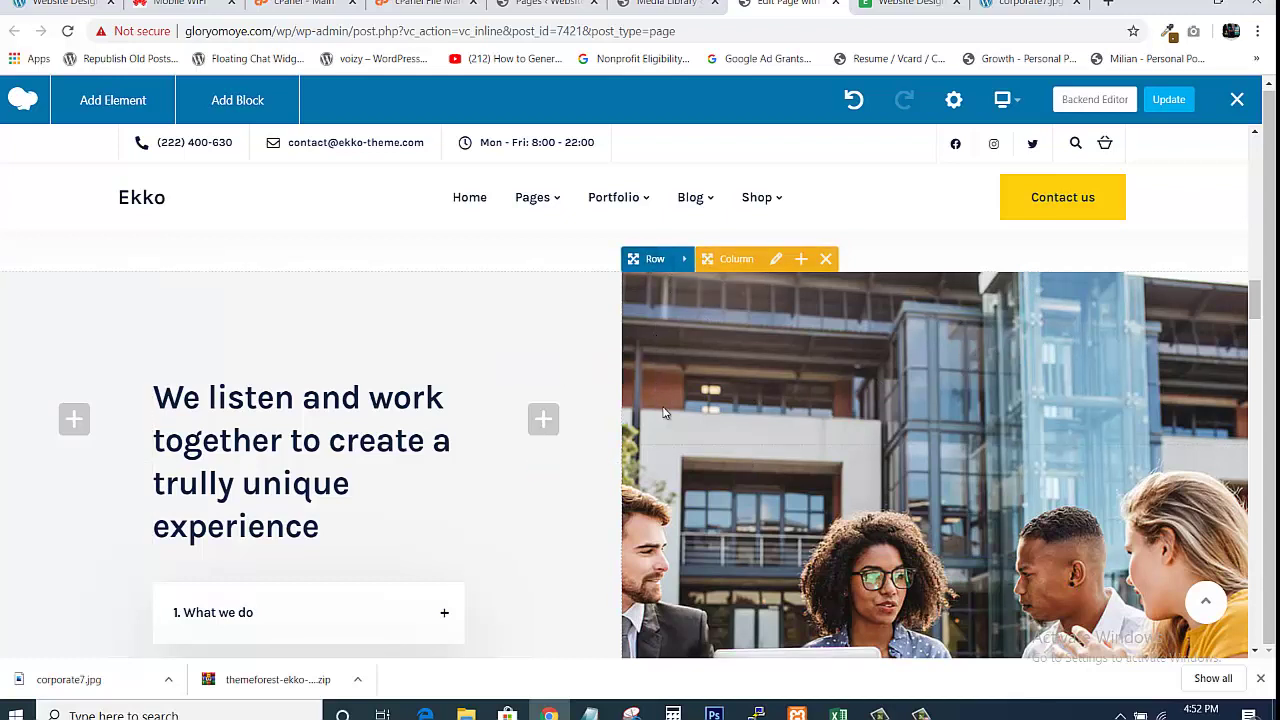
pyautogui.moveTo(658, 430)
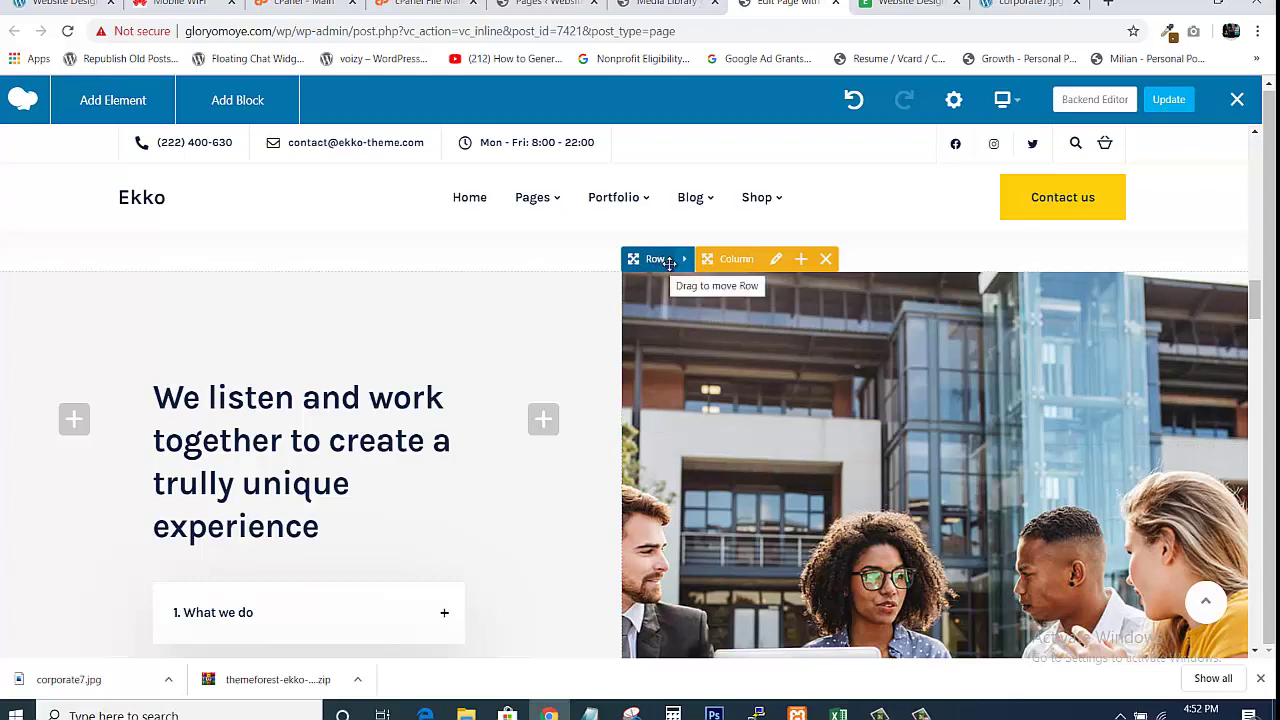
pyautogui.moveTo(685, 261)
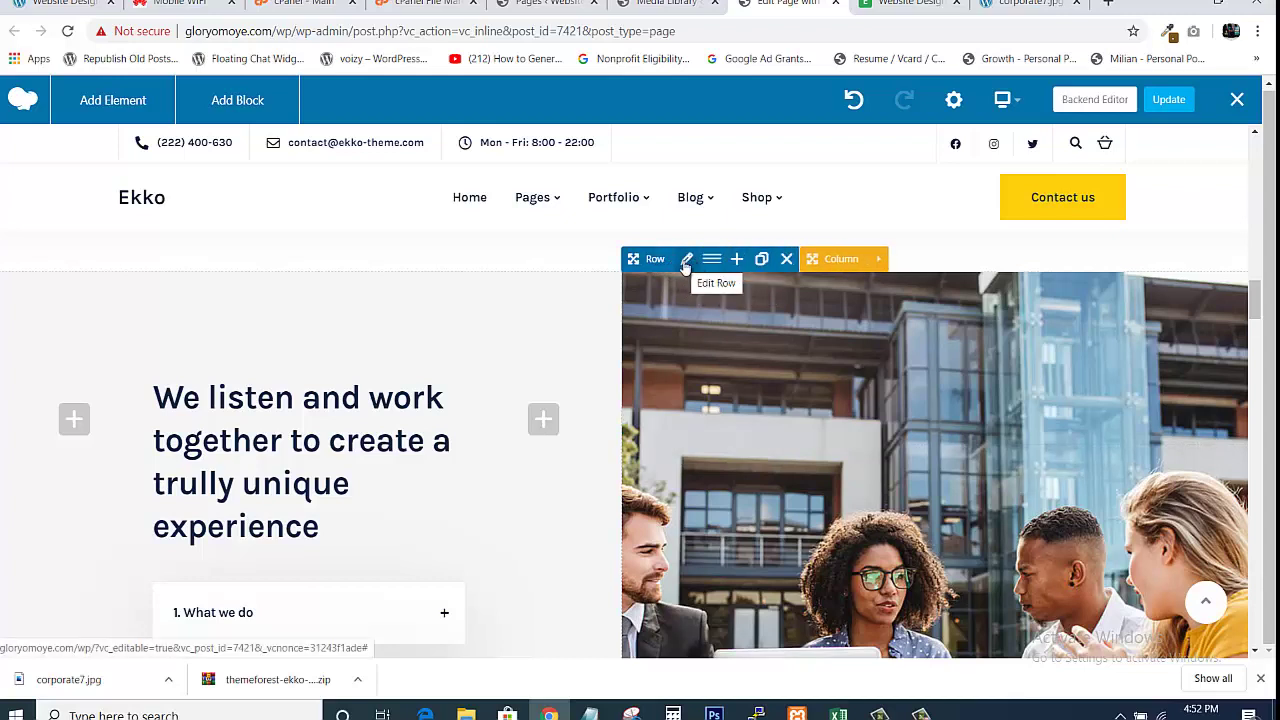
pyautogui.click(689, 261)
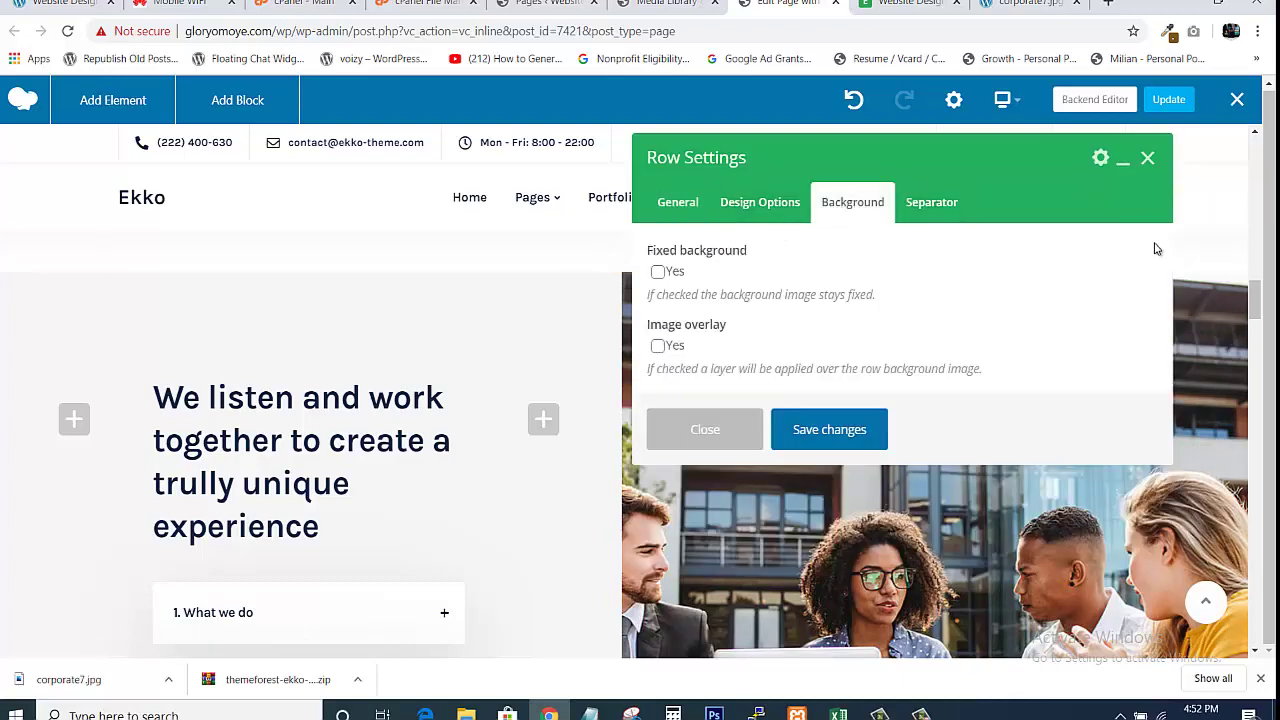
pyautogui.click(678, 203)
pyautogui.click(716, 534)
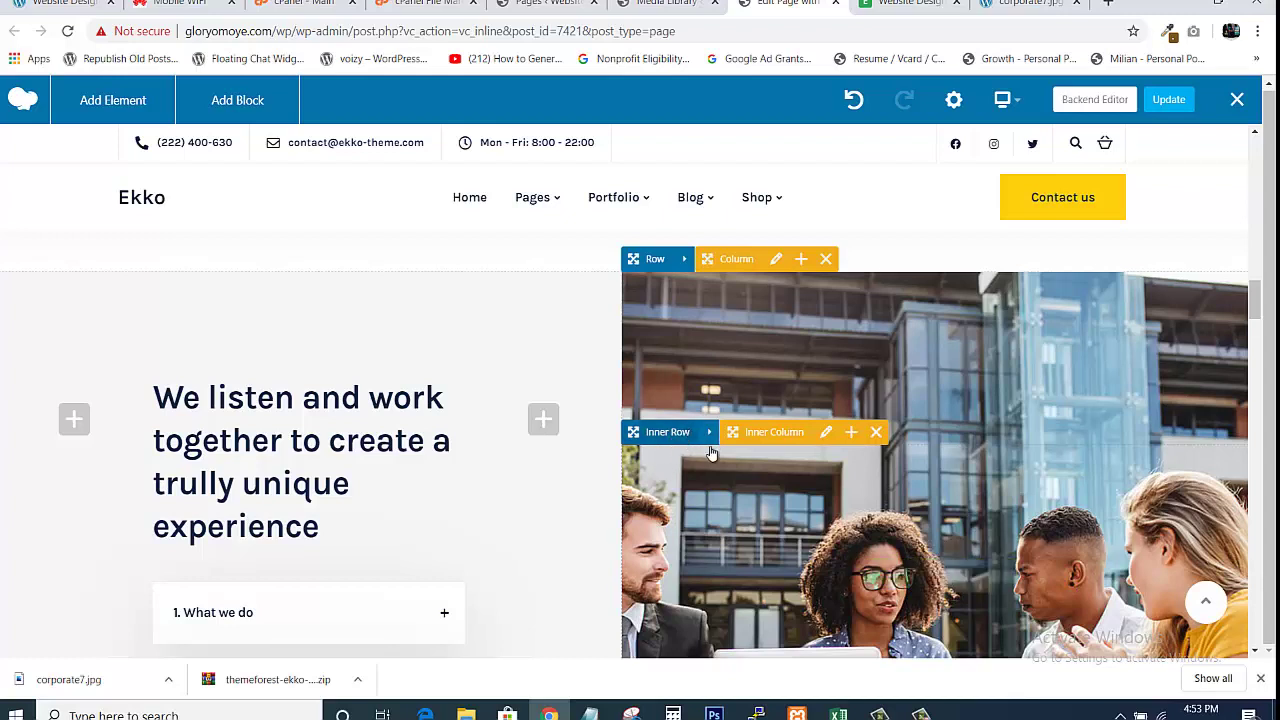
pyautogui.moveTo(710, 437)
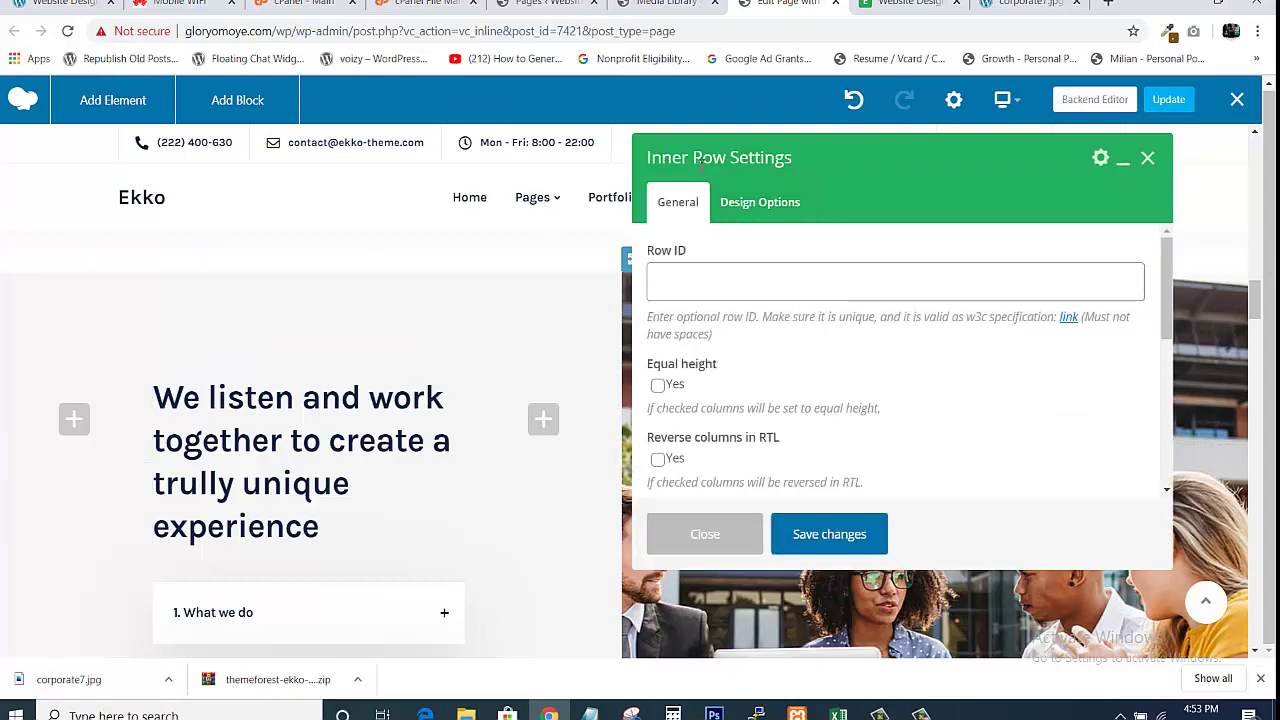
pyautogui.click(778, 207)
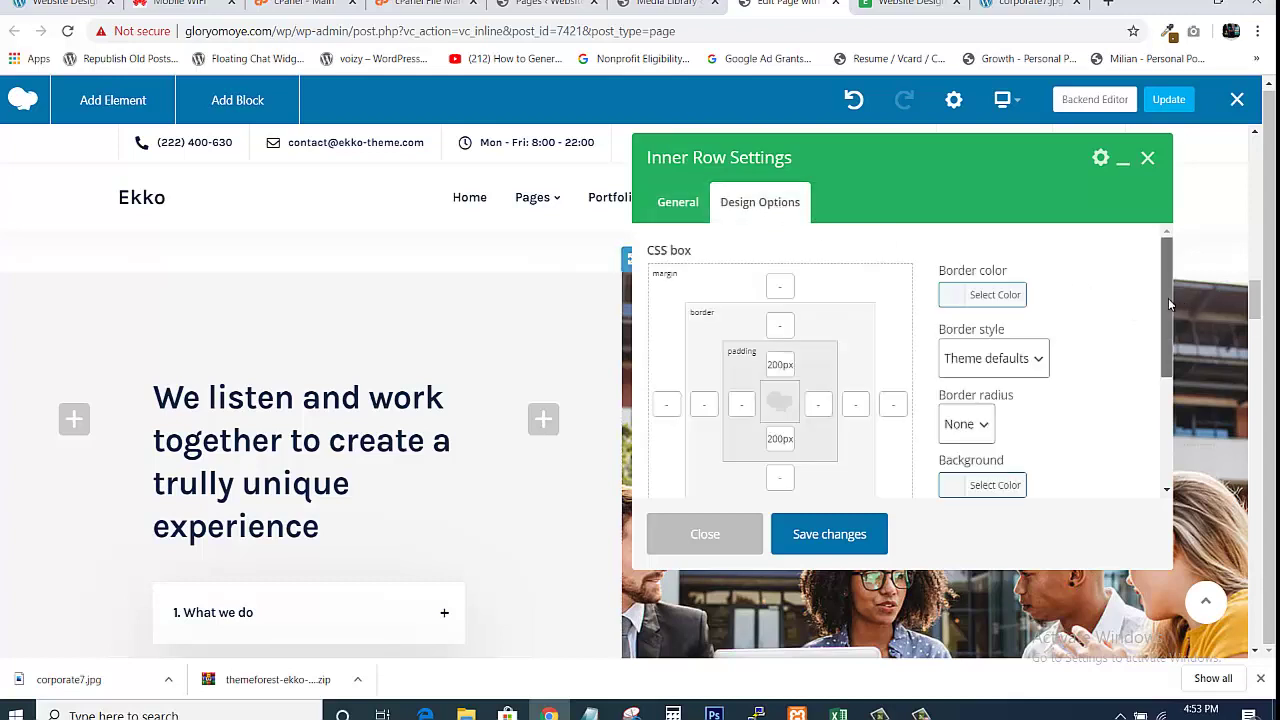
pyautogui.scroll(-2, 1165, 330)
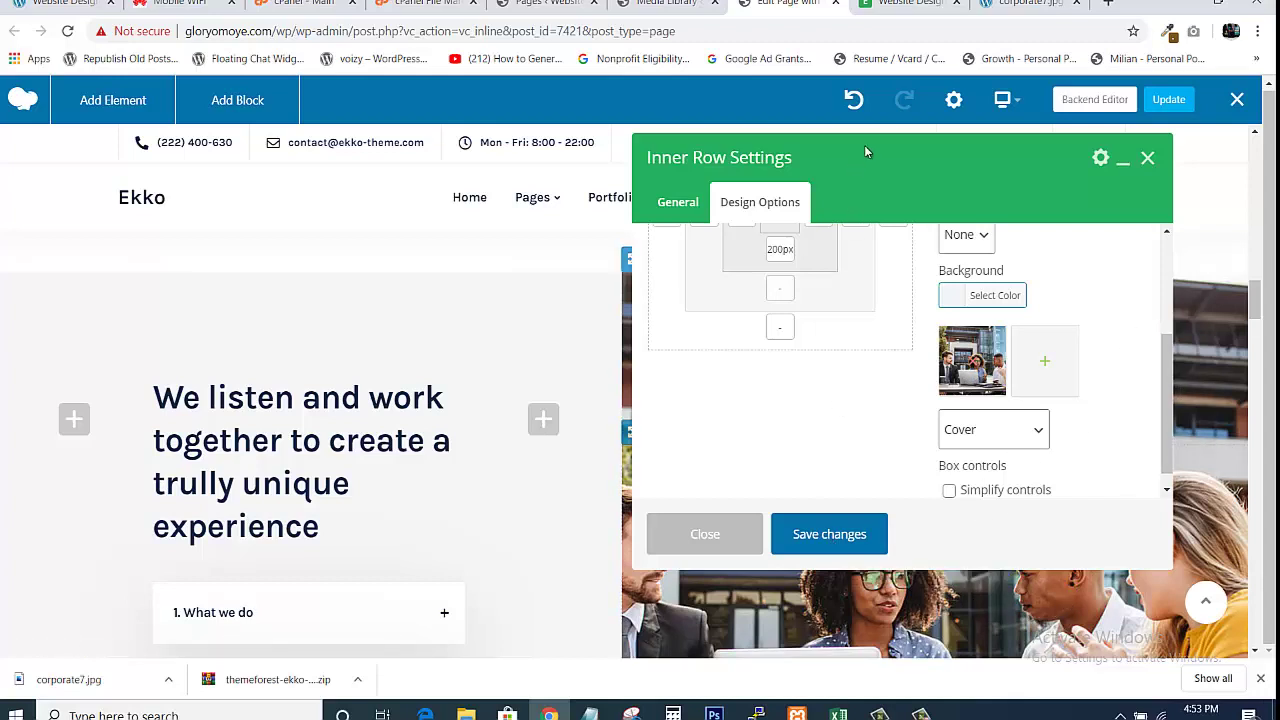
pyautogui.moveTo(884, 153); pyautogui.dragTo(449, 172)
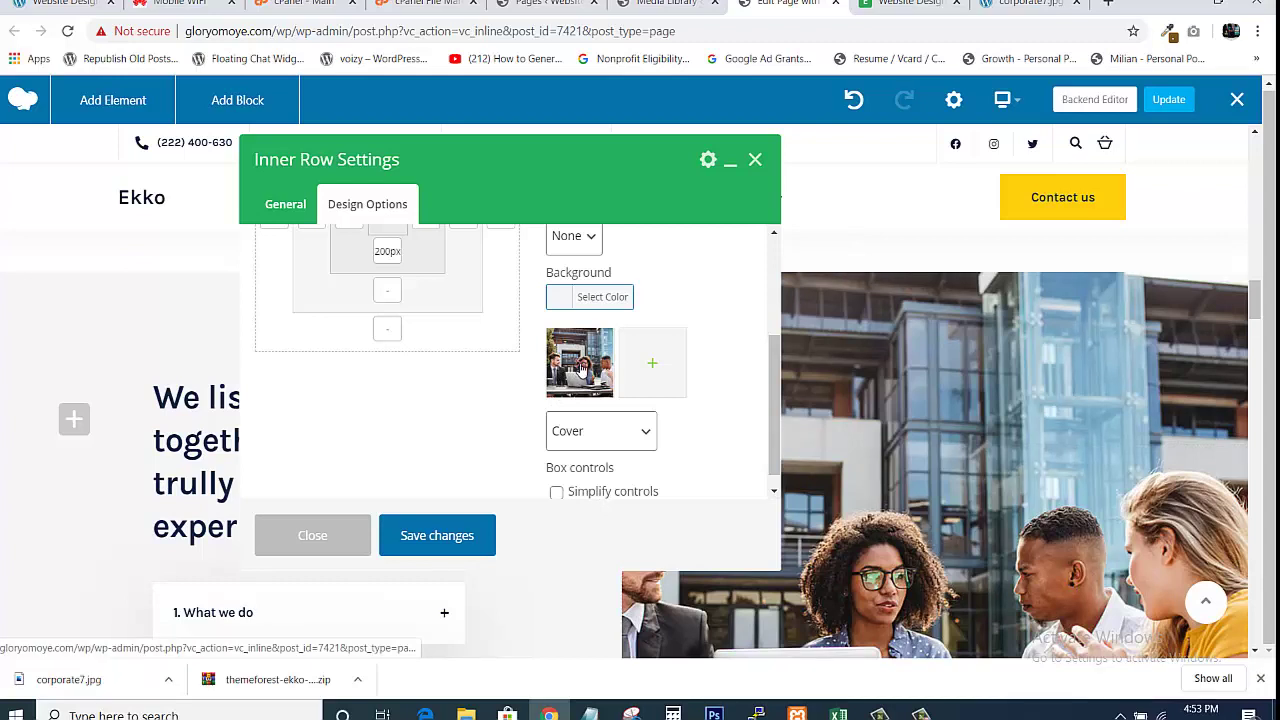
pyautogui.click(583, 372)
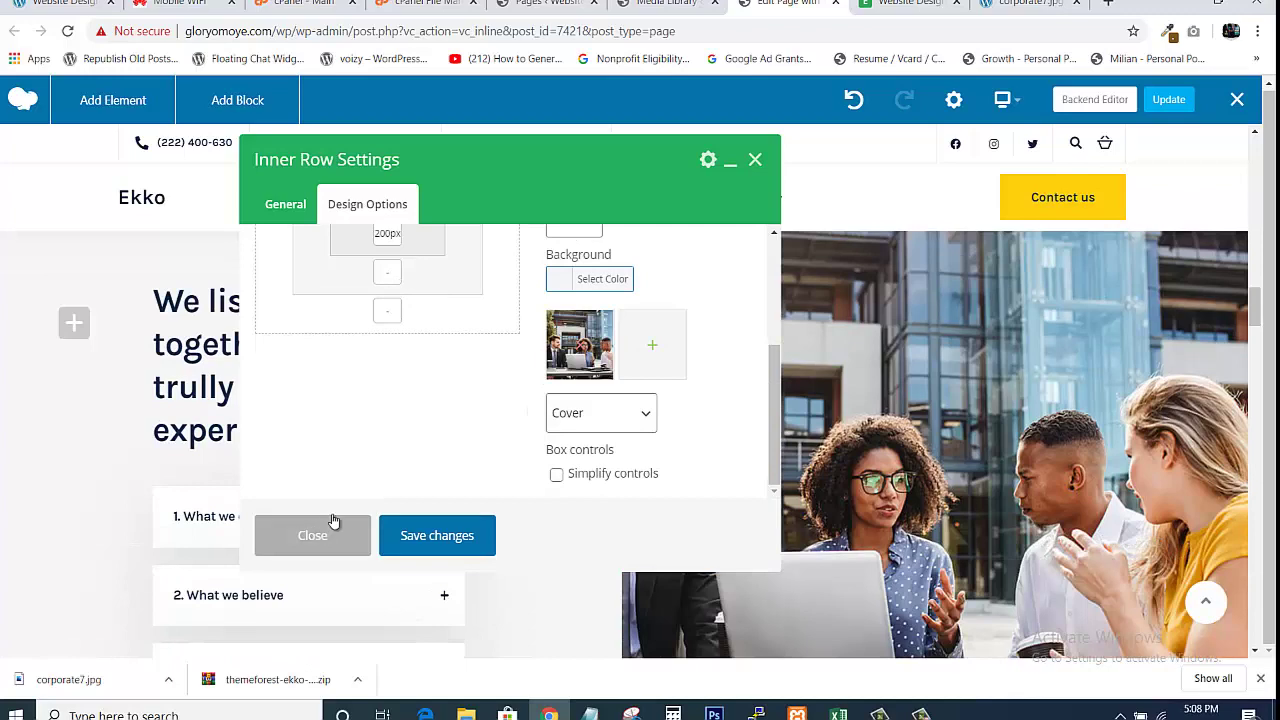
pyautogui.click(331, 525)
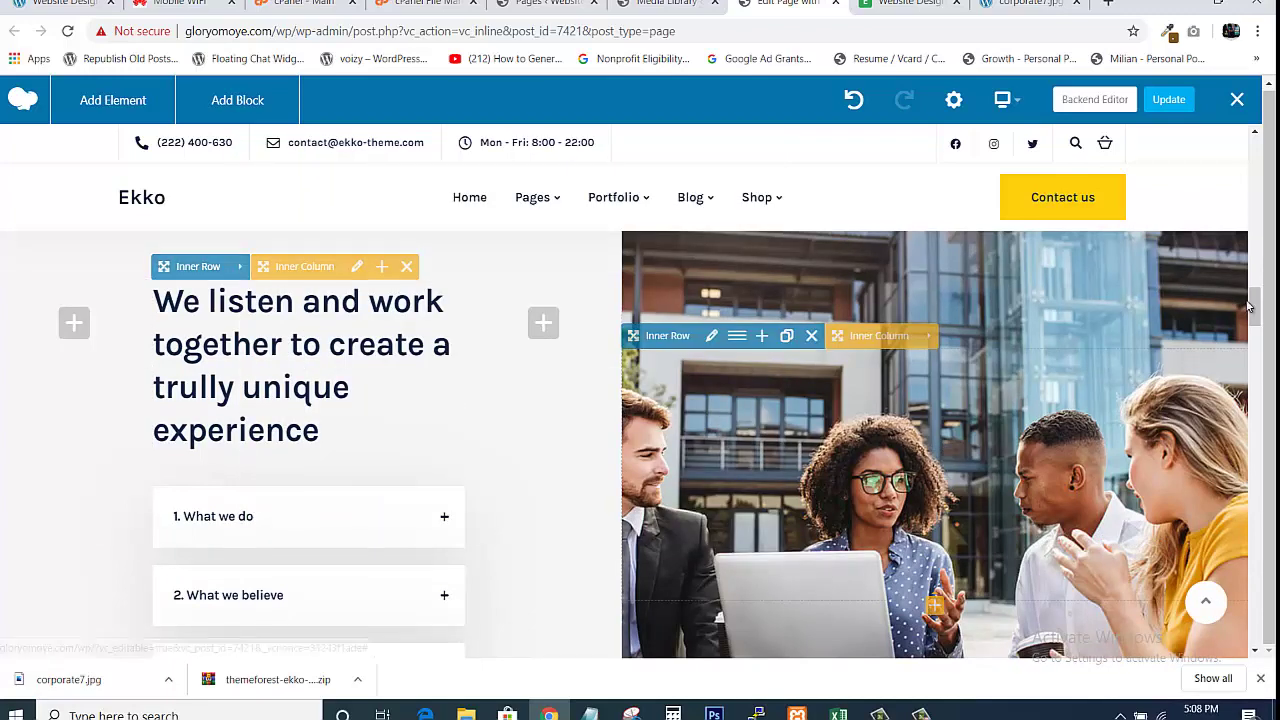
pyautogui.moveTo(1255, 315); pyautogui.dragTo(1255, 352)
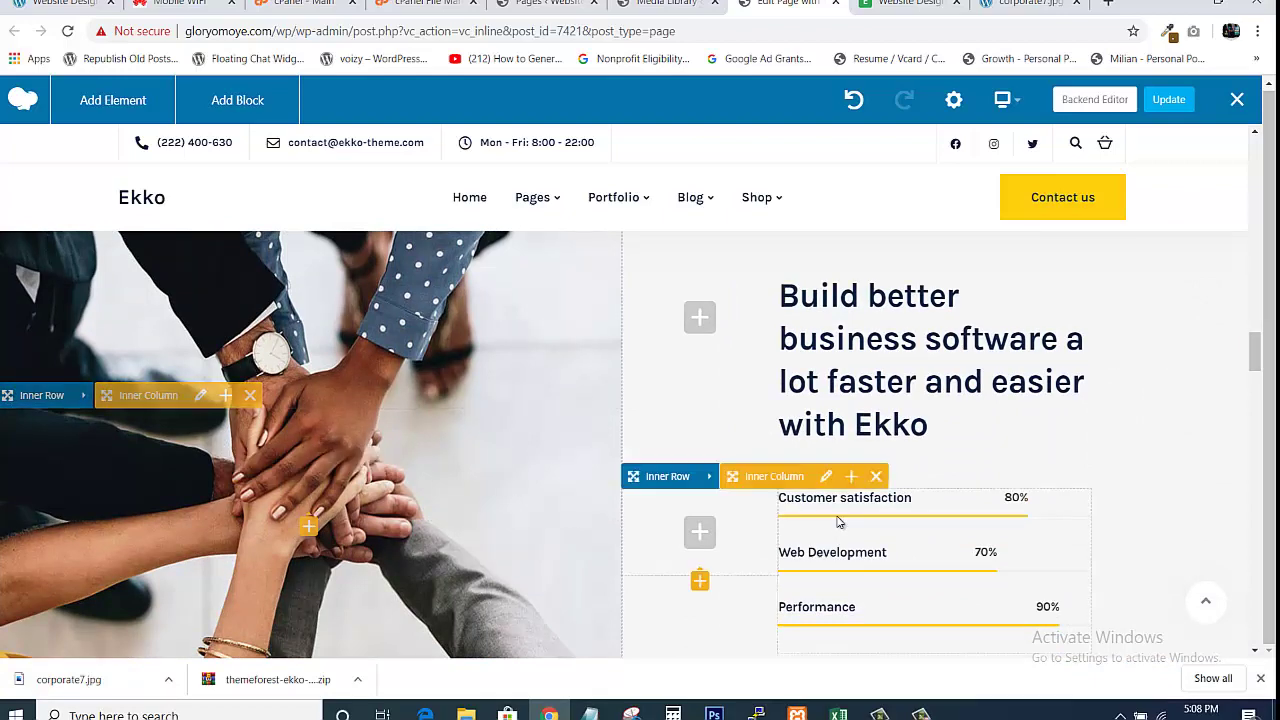
pyautogui.scroll(10, 1253, 305)
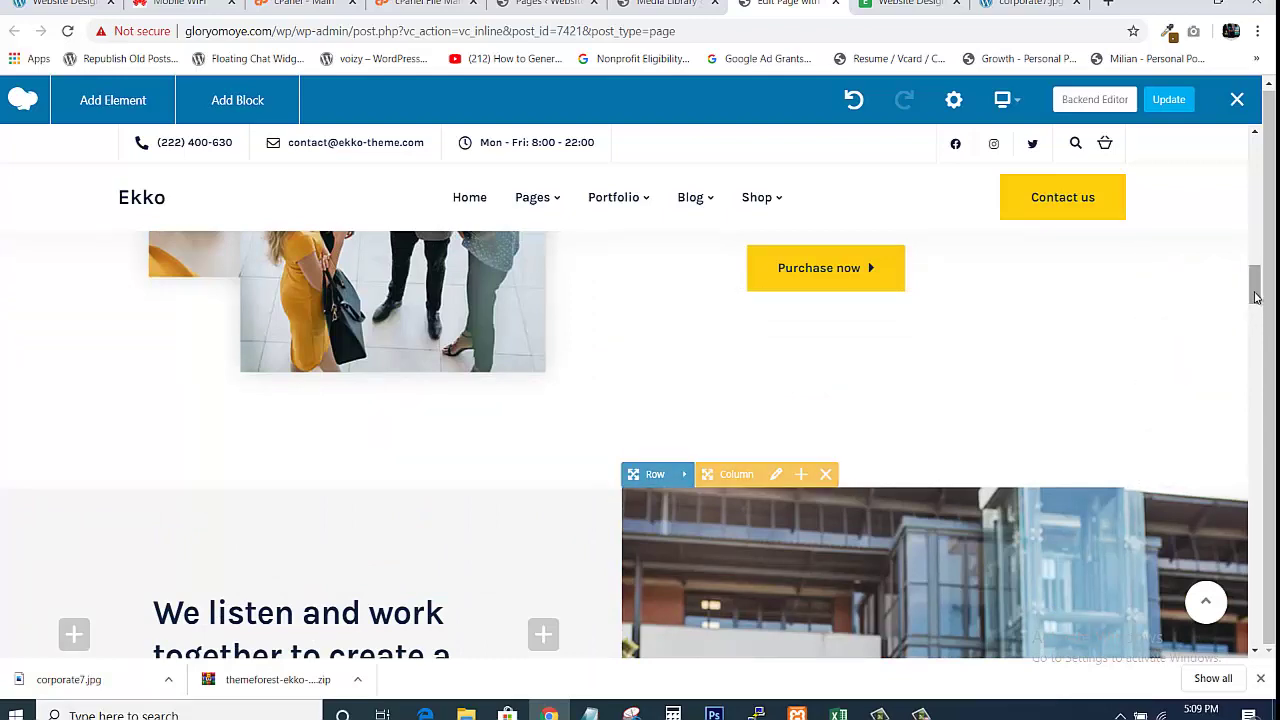
pyautogui.scroll(-4, 1082, 360)
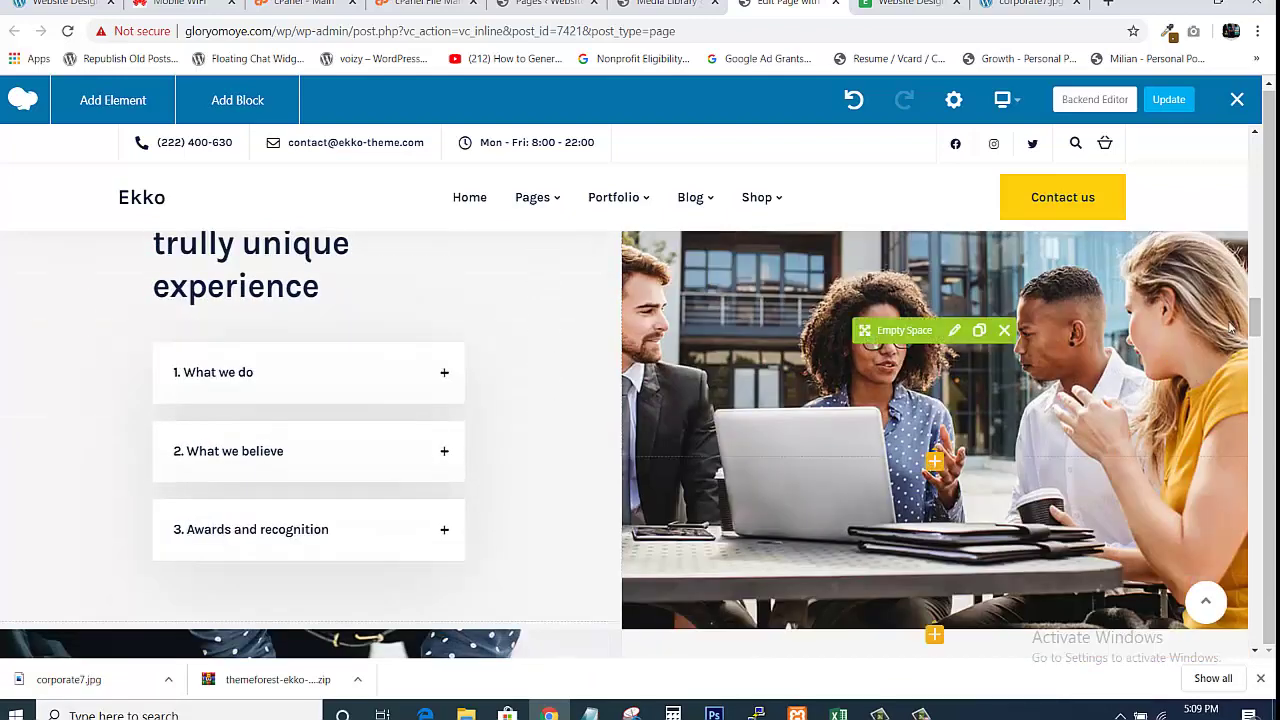
pyautogui.moveTo(1256, 316); pyautogui.dragTo(1255, 346)
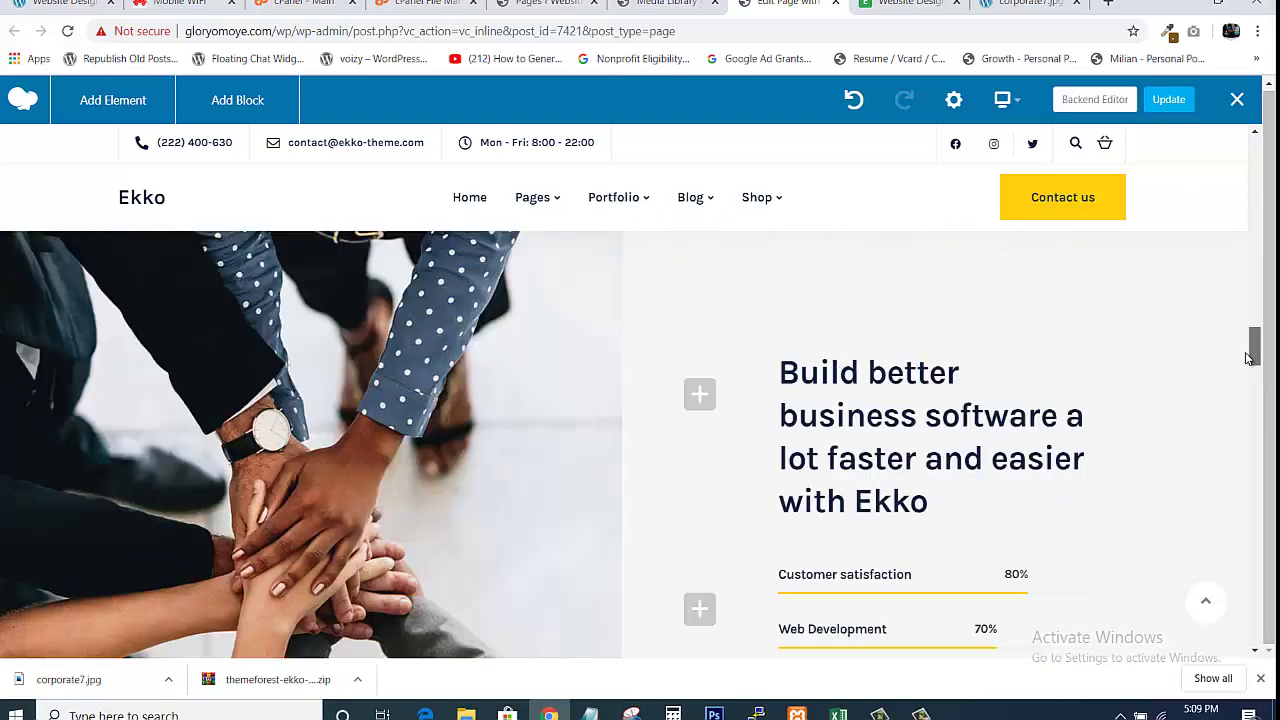
pyautogui.moveTo(1259, 360); pyautogui.dragTo(1247, 352)
pyautogui.scroll(-2, 1247, 352)
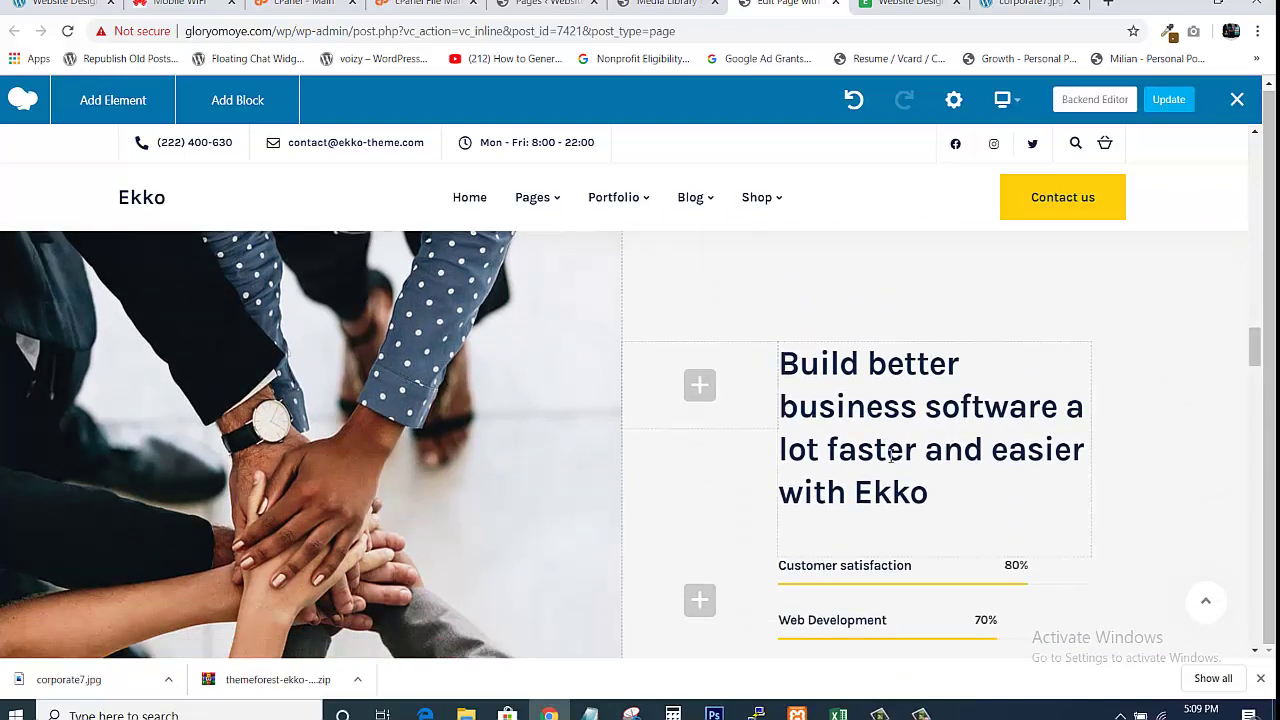
pyautogui.moveTo(1260, 350); pyautogui.dragTo(1249, 446)
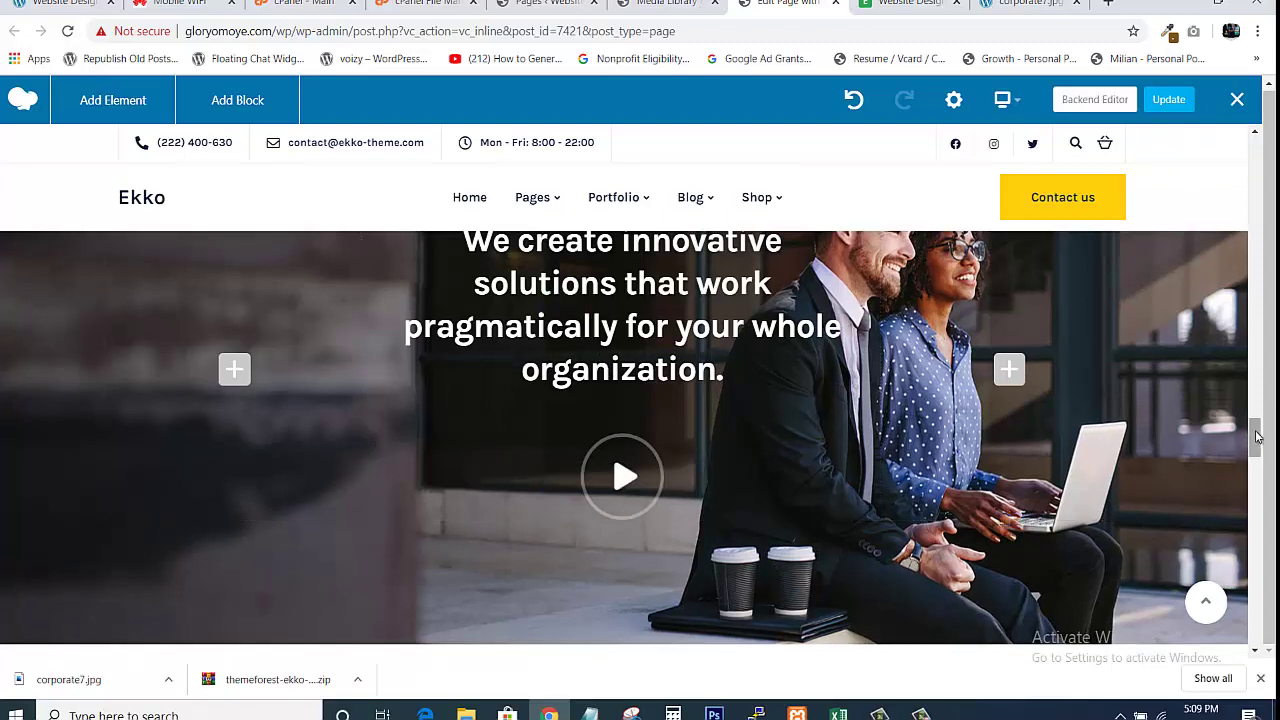
pyautogui.moveTo(1256, 440); pyautogui.dragTo(1259, 147)
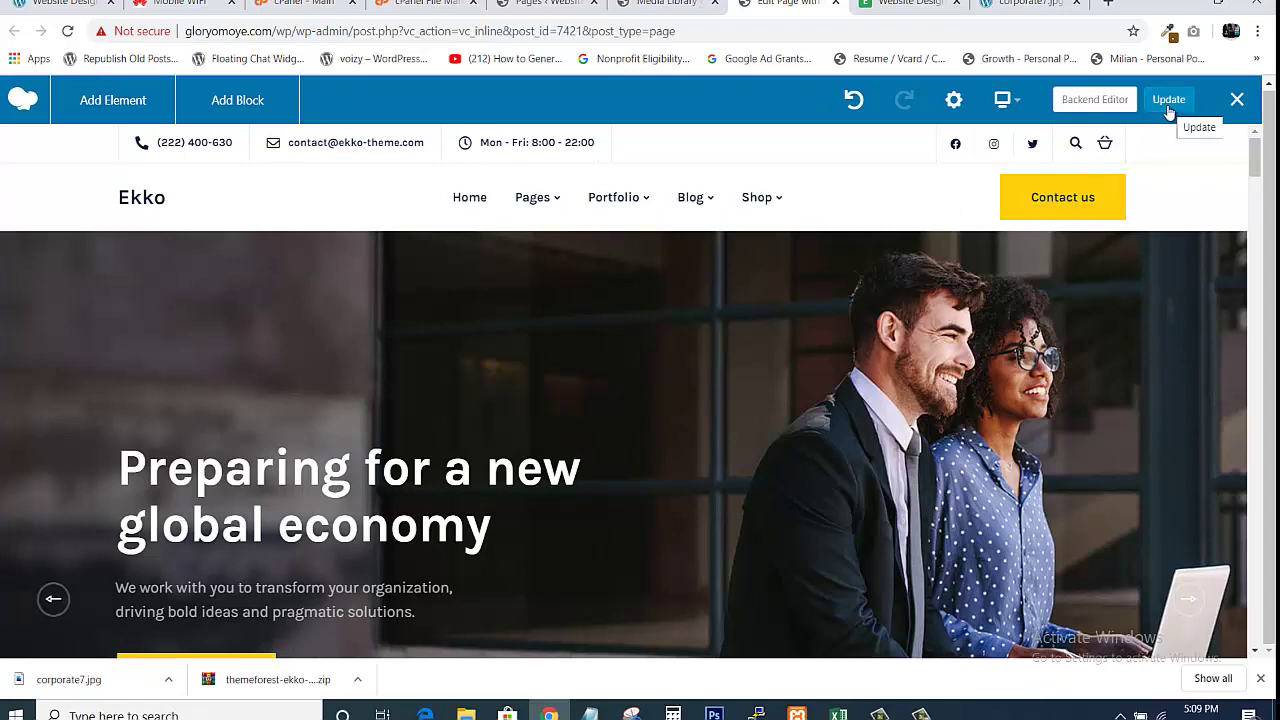
# Leave the page editor without saving and review the 50-page admin Pages list
pyautogui.click(834, 5)
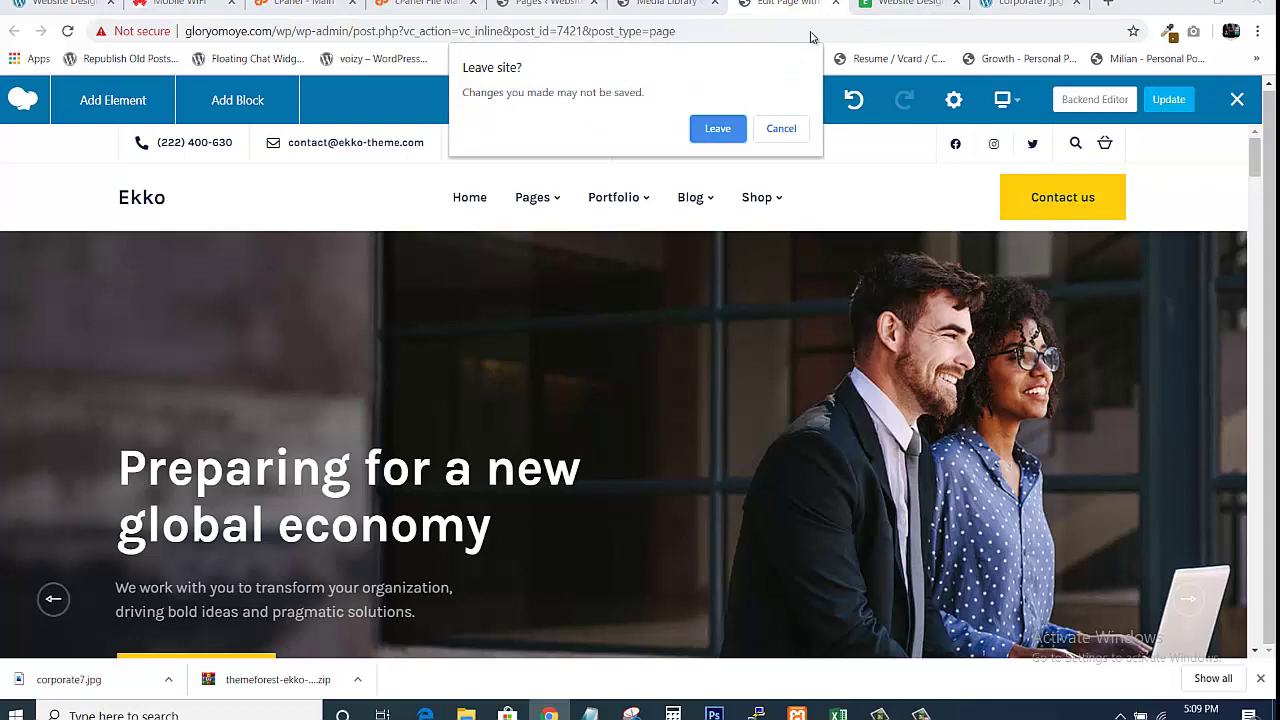
pyautogui.click(716, 129)
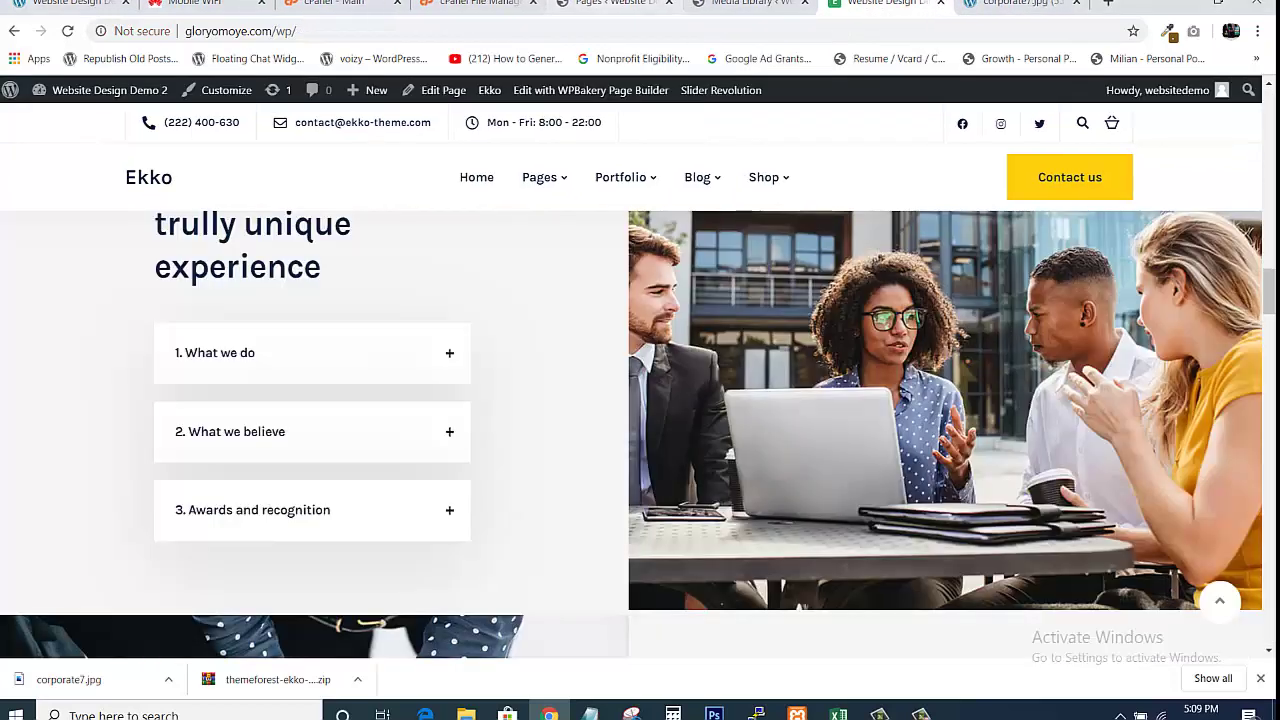
pyautogui.click(612, 3)
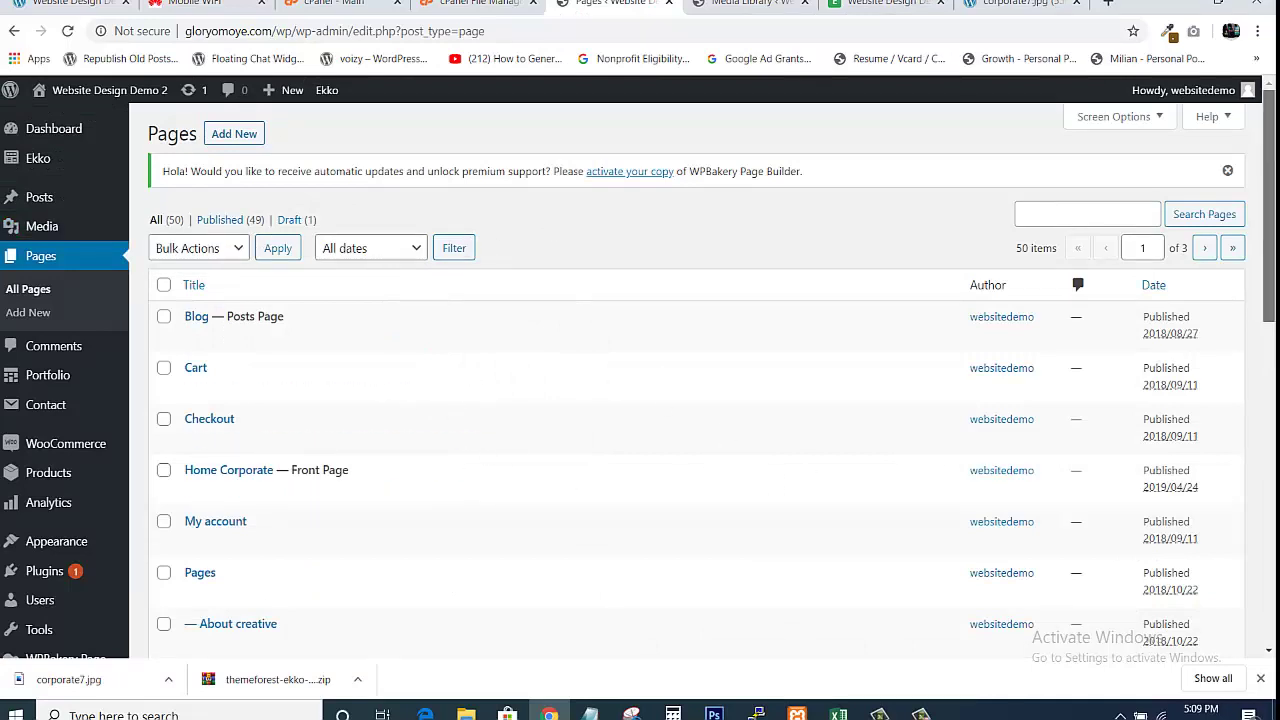
pyautogui.scroll(-2, 697, 450)
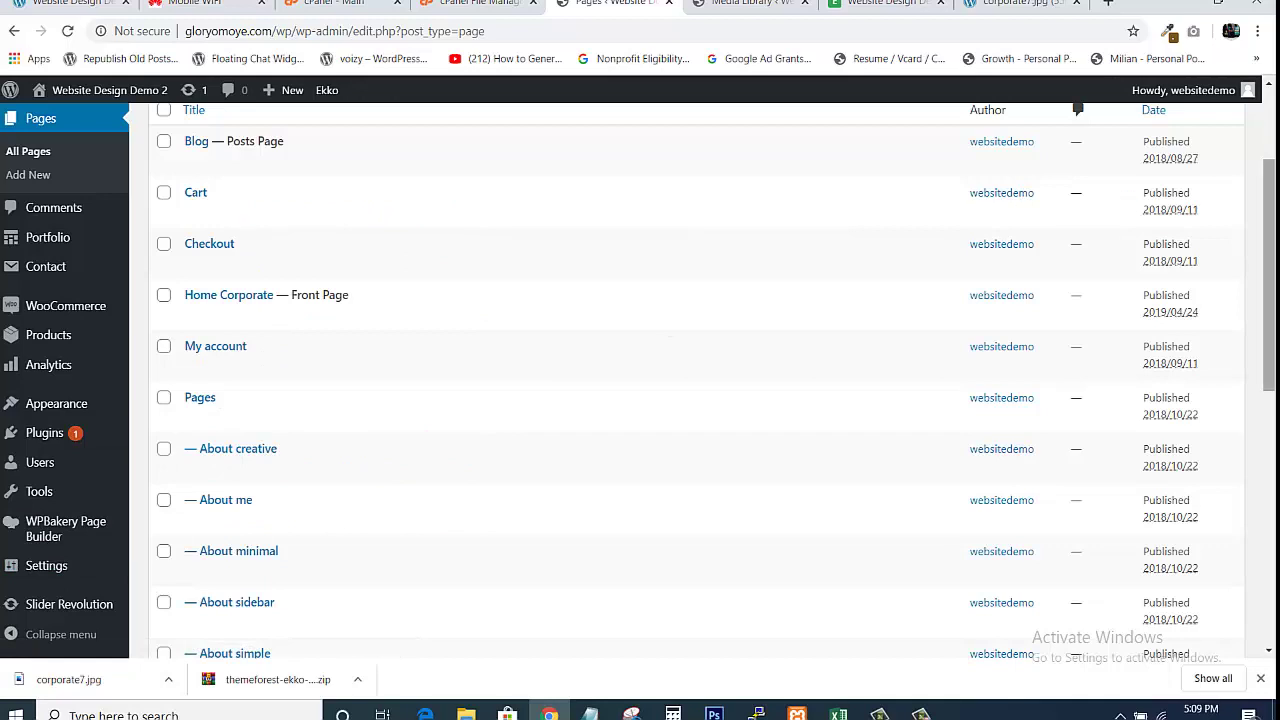
pyautogui.moveTo(1272, 238); pyautogui.dragTo(1274, 310)
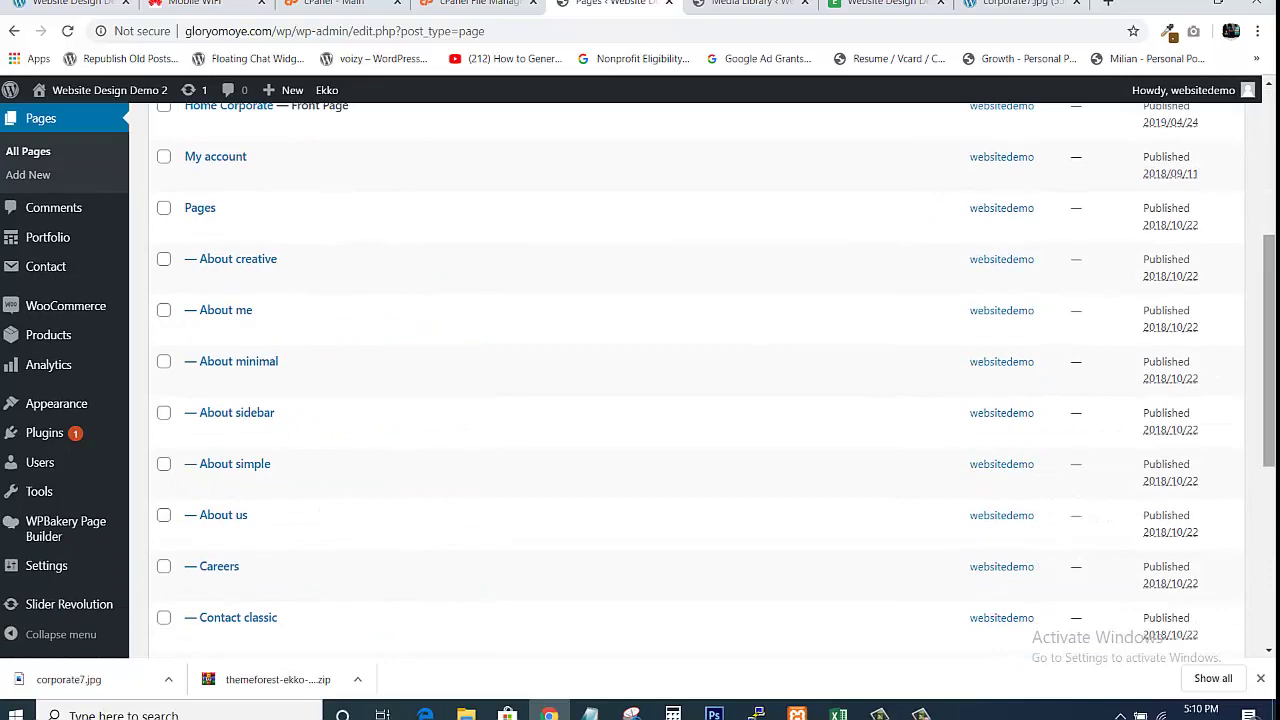
pyautogui.moveTo(1270, 342); pyautogui.dragTo(1270, 270)
pyautogui.moveTo(1272, 188); pyautogui.dragTo(1272, 126)
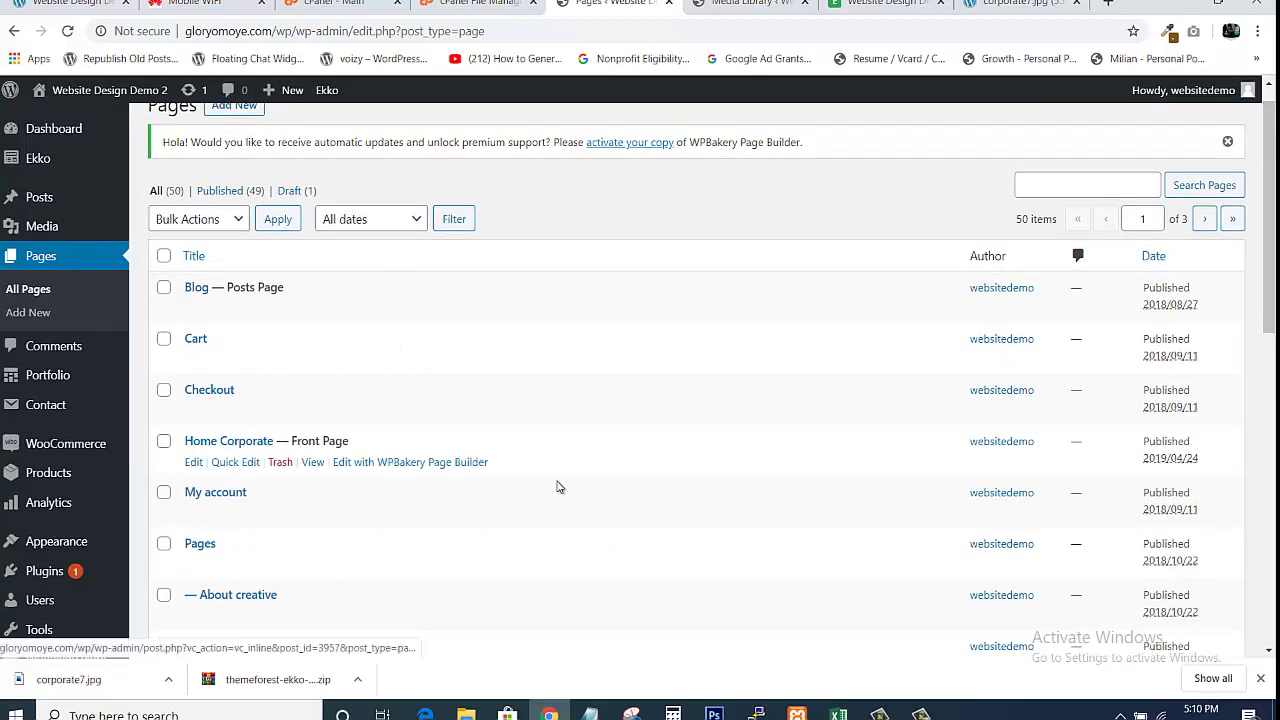
pyautogui.moveTo(1272, 259); pyautogui.dragTo(1226, 207)
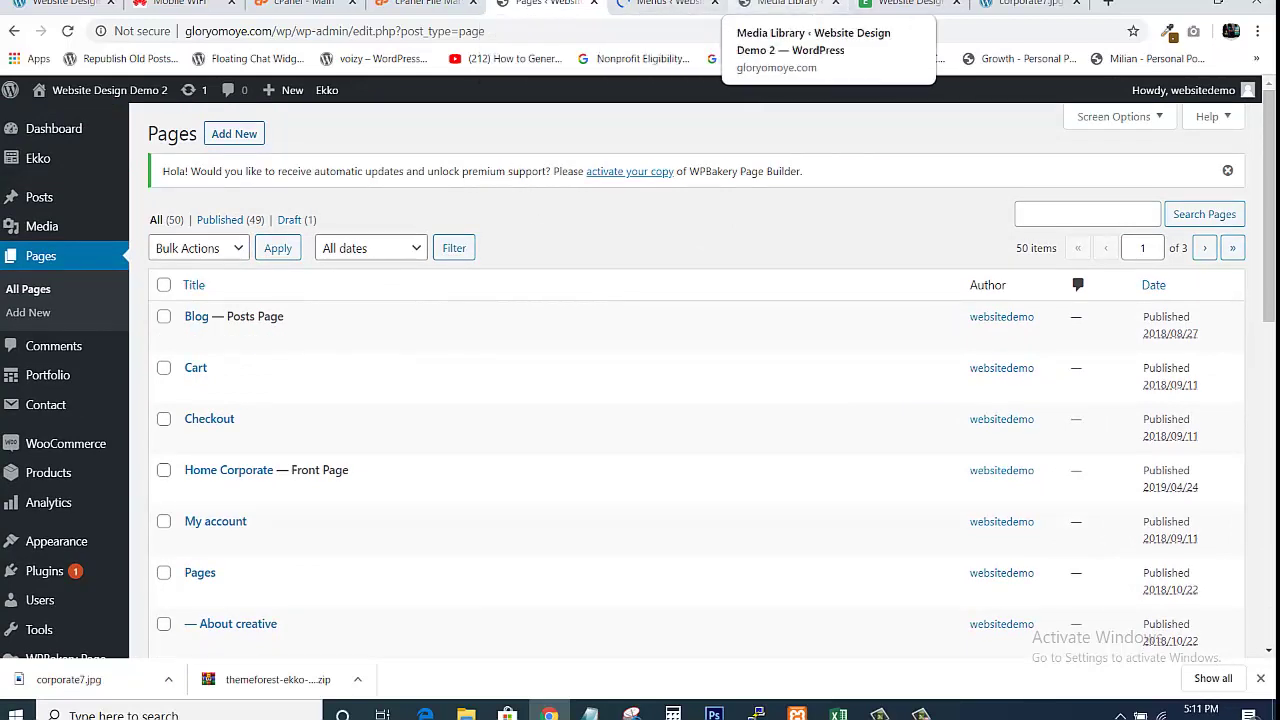
# Check the Ekko site's Pages menu, close the old Menus tab, and return to Pages
pyautogui.click(903, 3)
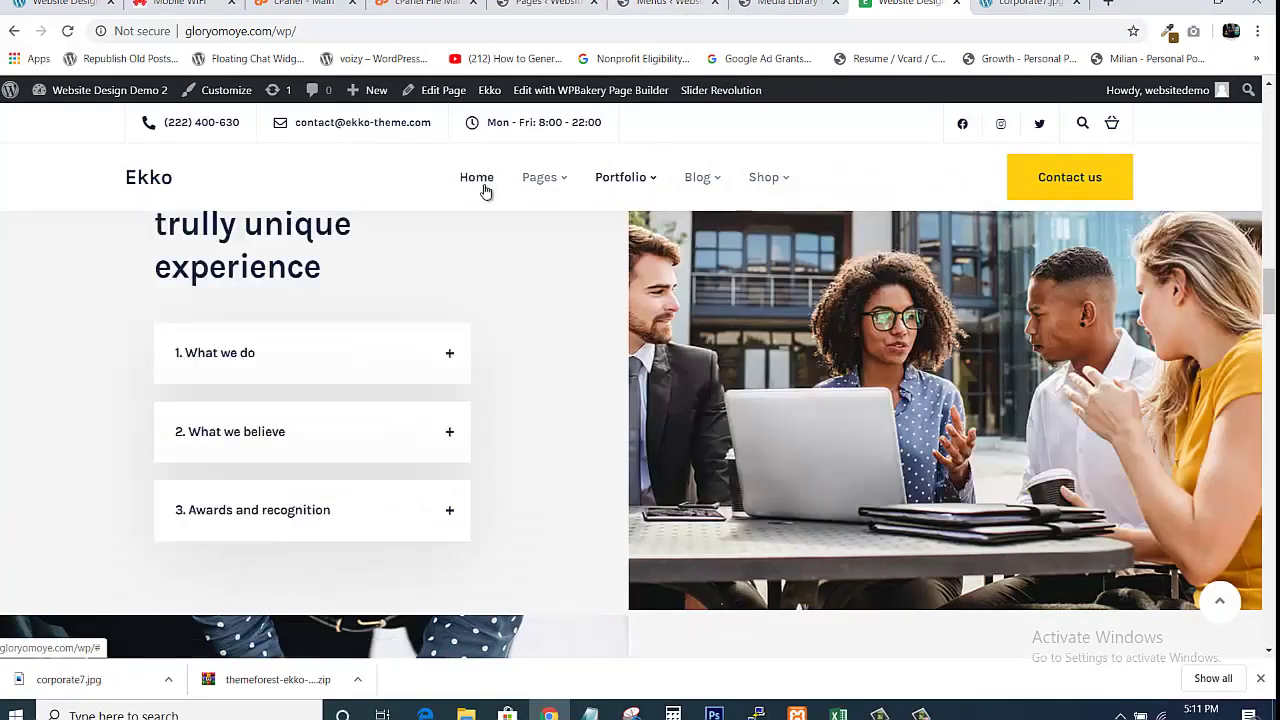
pyautogui.moveTo(570, 162)
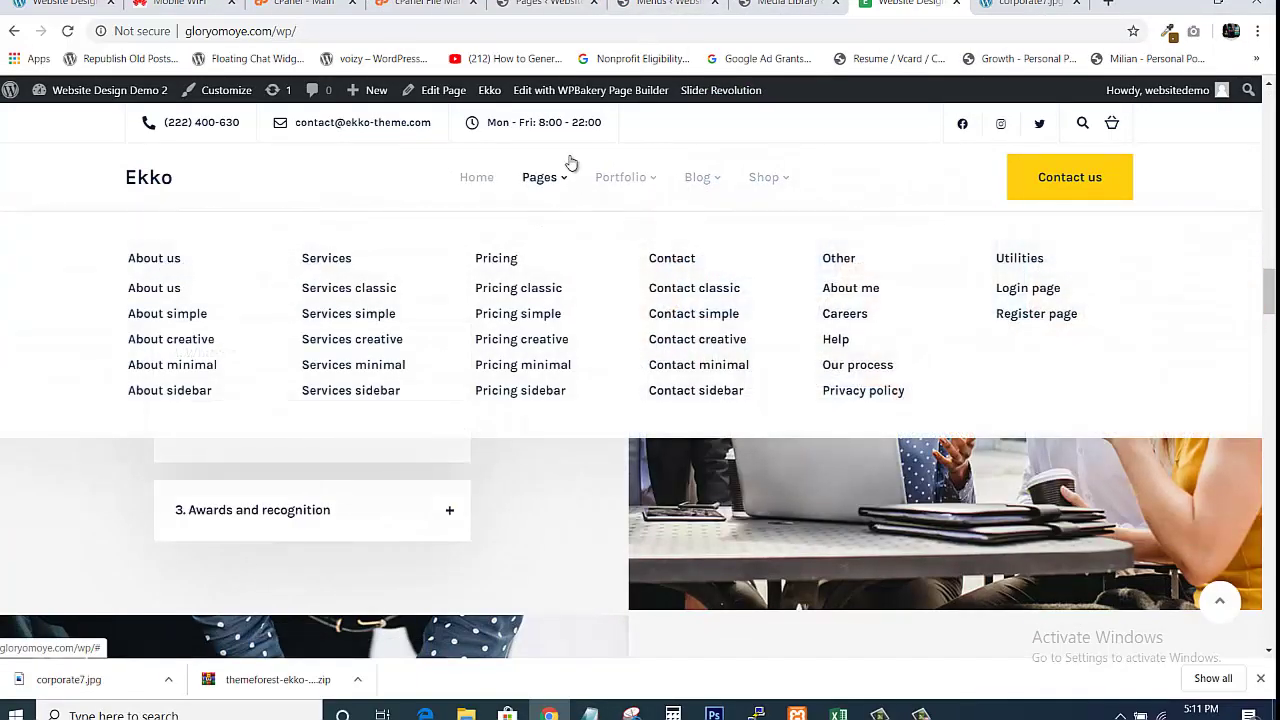
pyautogui.click(714, 3)
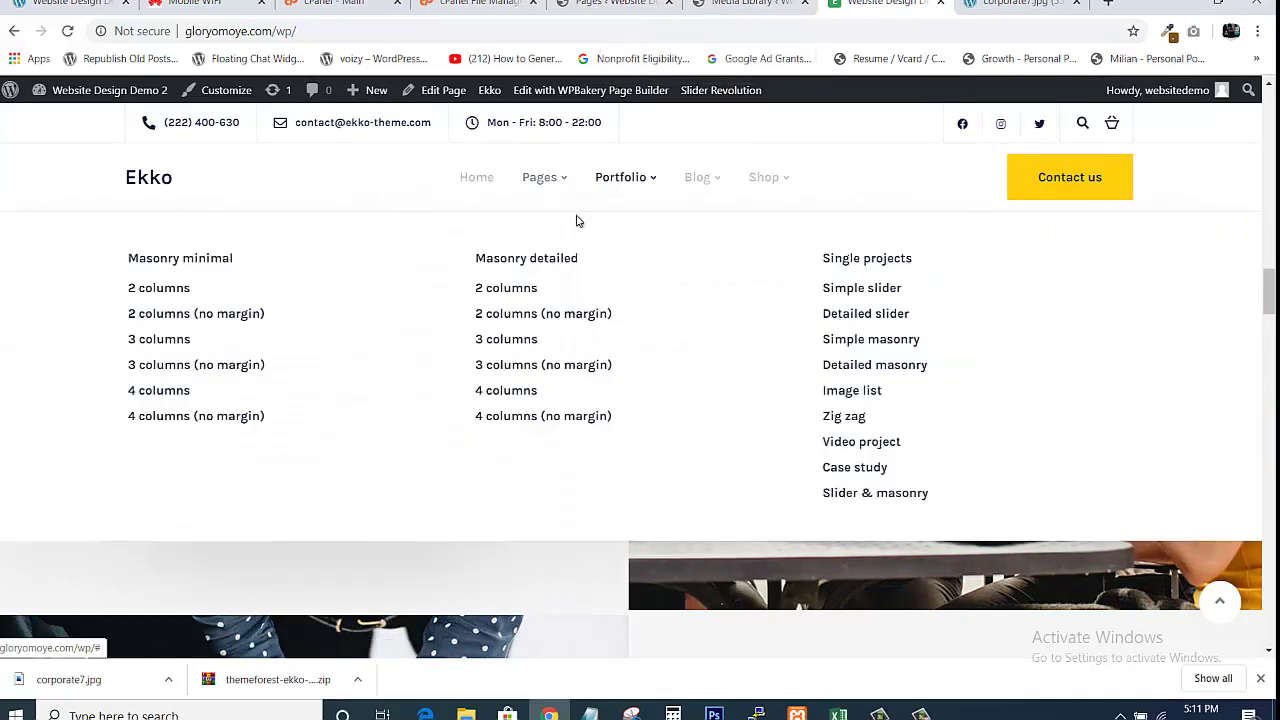
pyautogui.moveTo(540, 177)
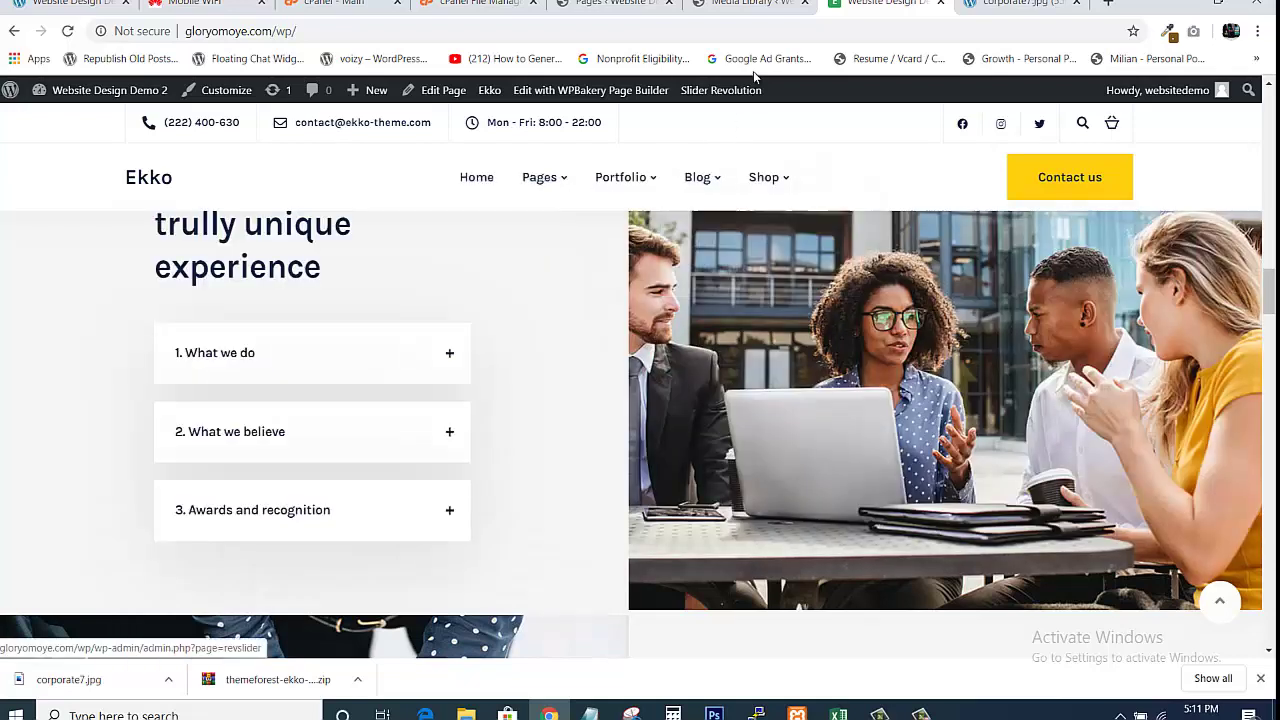
pyautogui.click(620, 5)
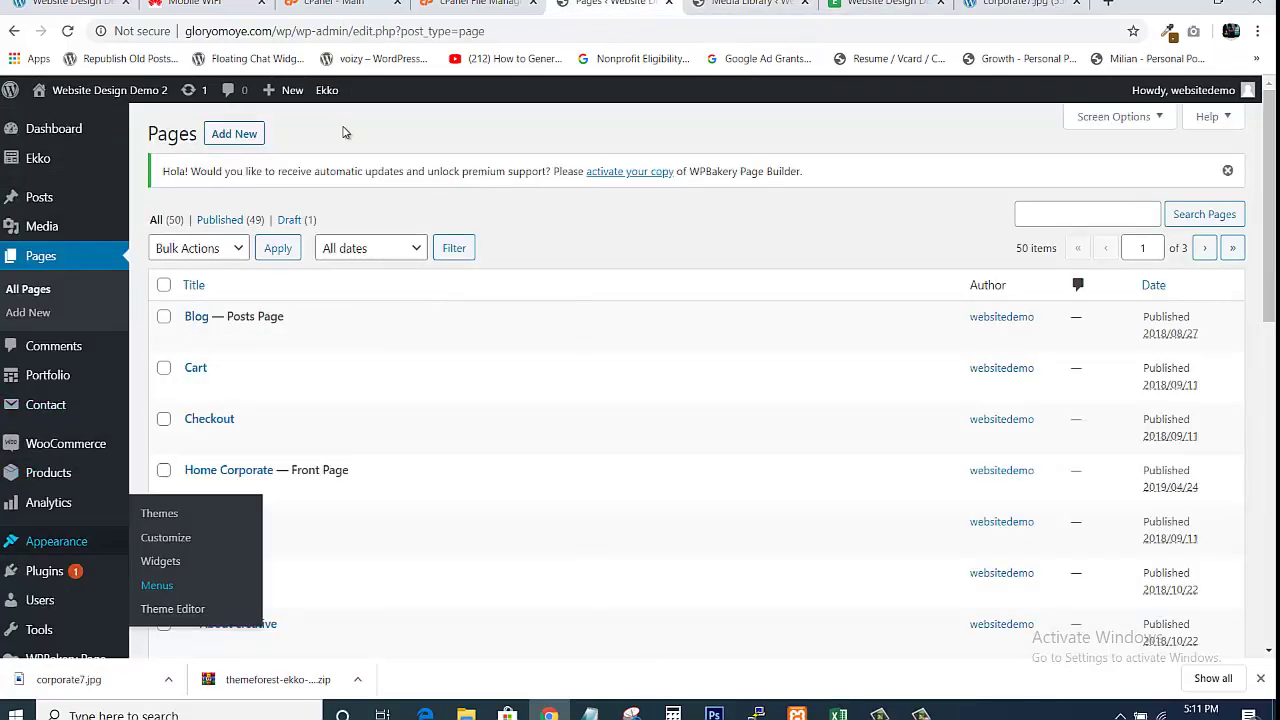
# Open Appearance > Menus in a new browser tab and switch to it
pyautogui.moveTo(55, 548)
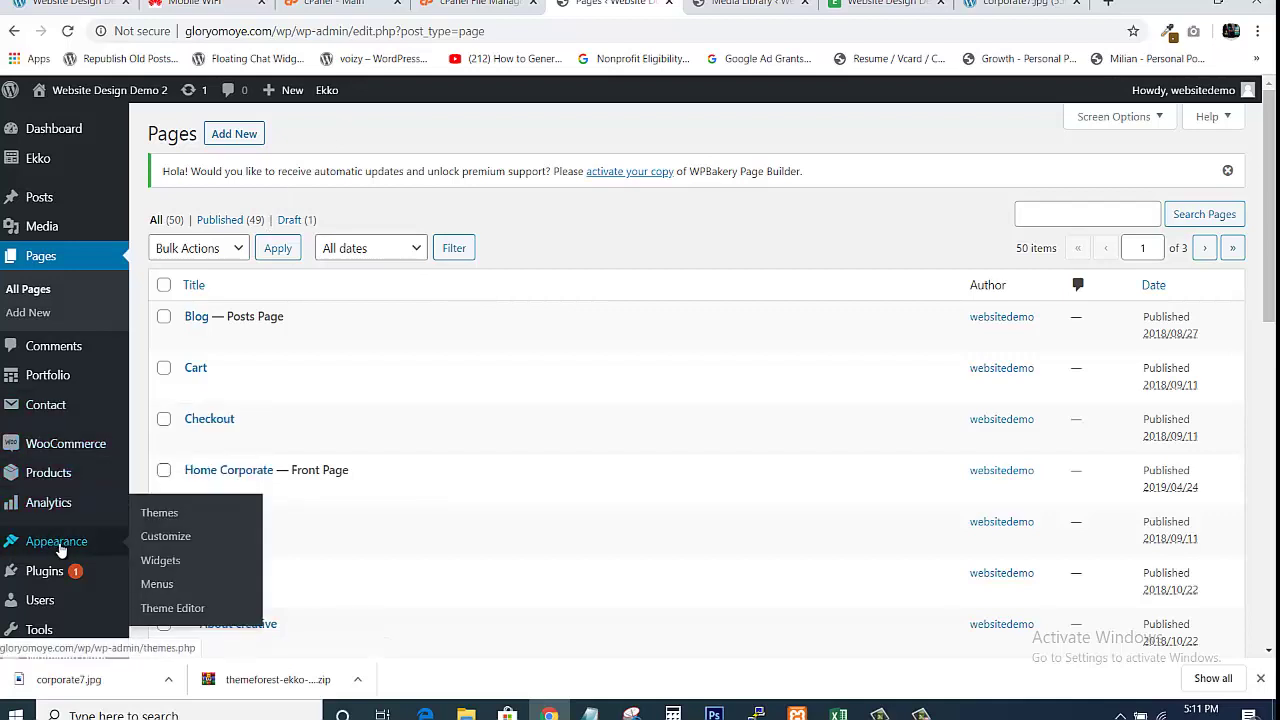
pyautogui.rightClick(158, 586)
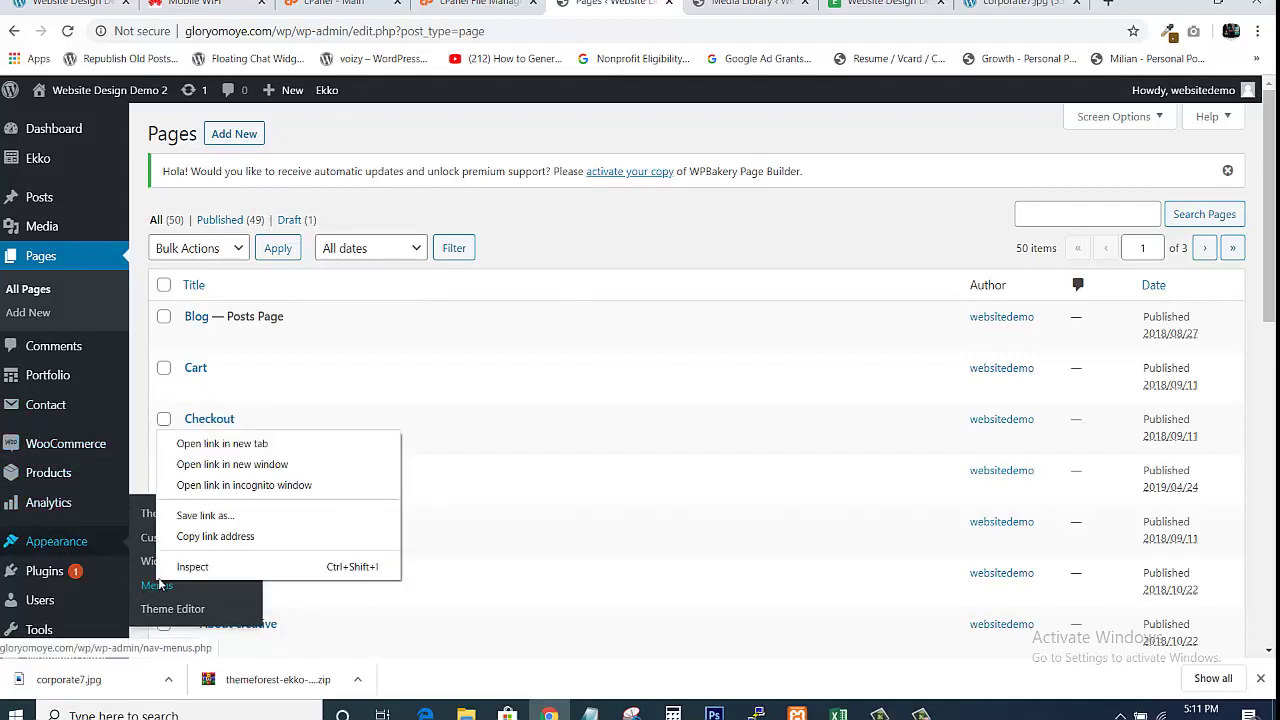
pyautogui.click(186, 444)
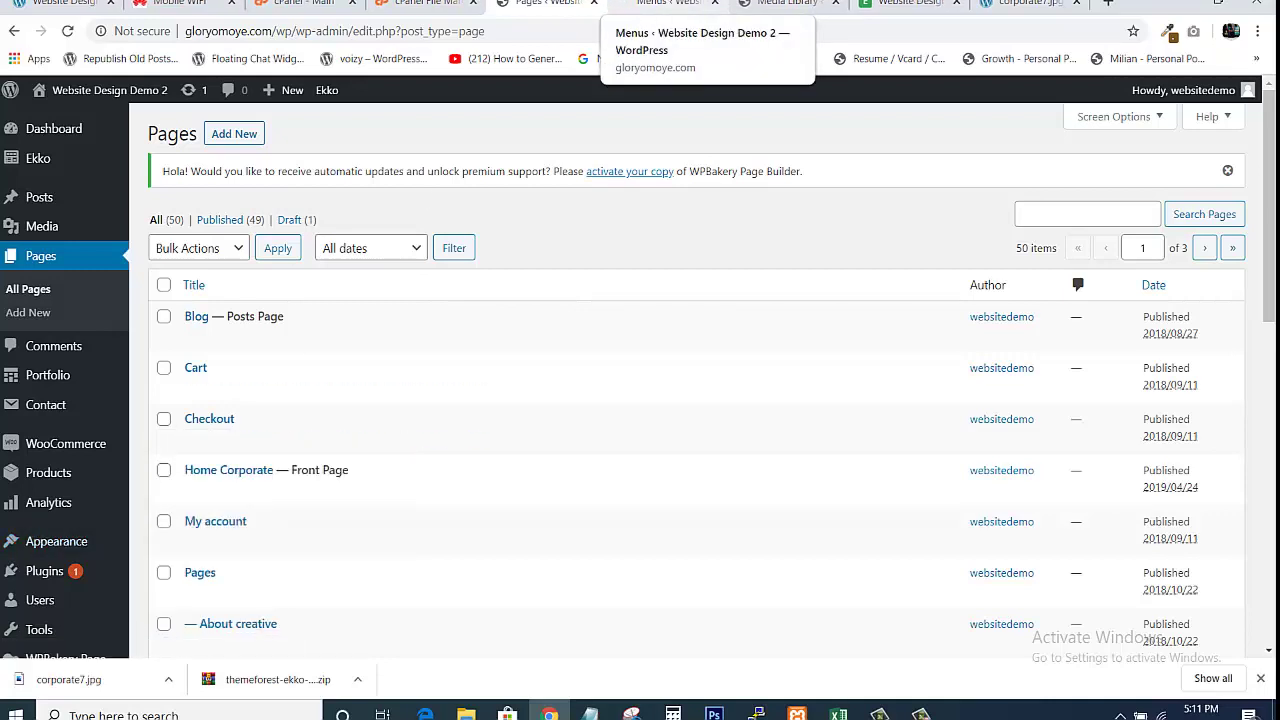
pyautogui.click(665, 3)
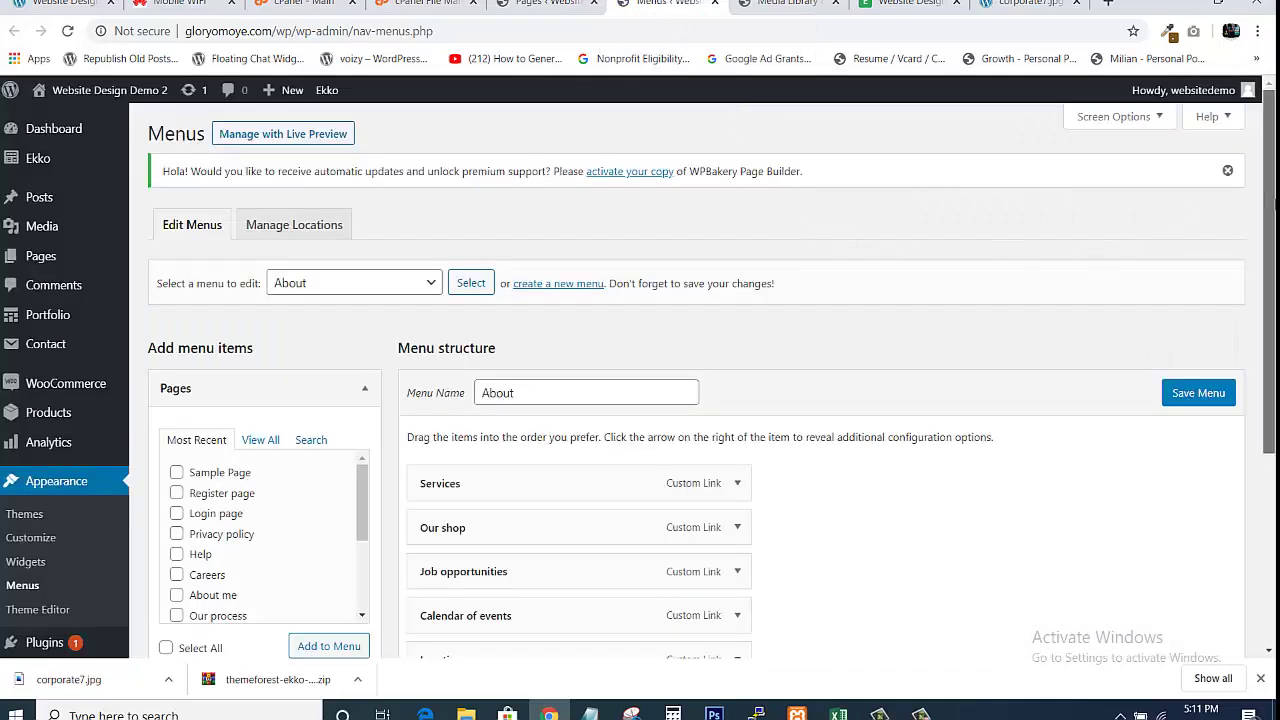
# Choose Main menu (Header Menu) as the menu to edit
pyautogui.scroll(-1, 1266, 210)
pyautogui.scroll(-1, 1010, 360)
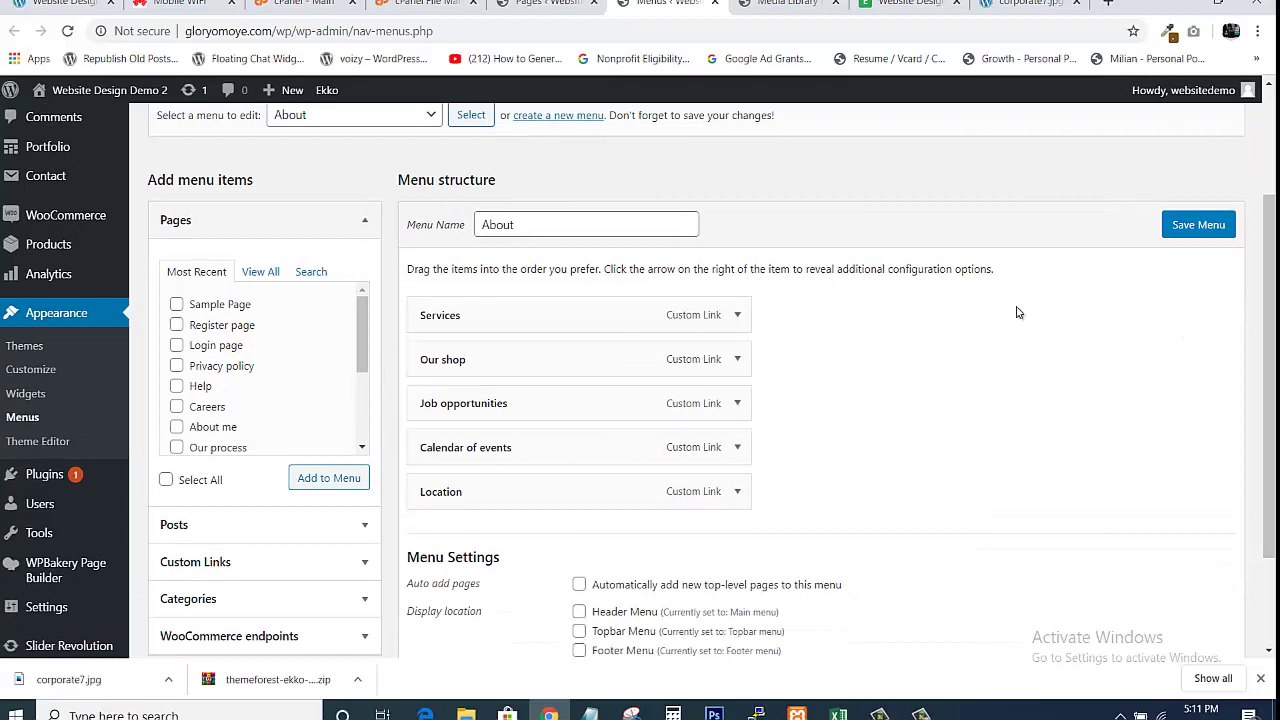
pyautogui.scroll(1, 1268, 350)
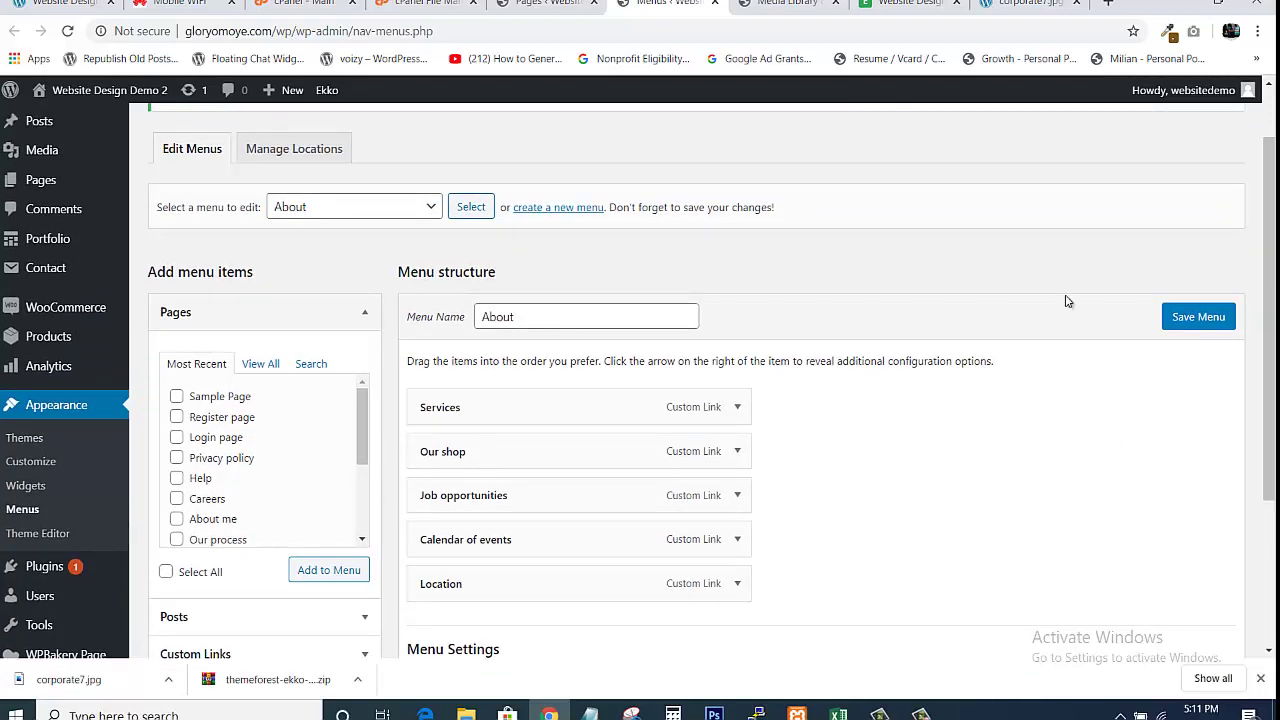
pyautogui.click(427, 205)
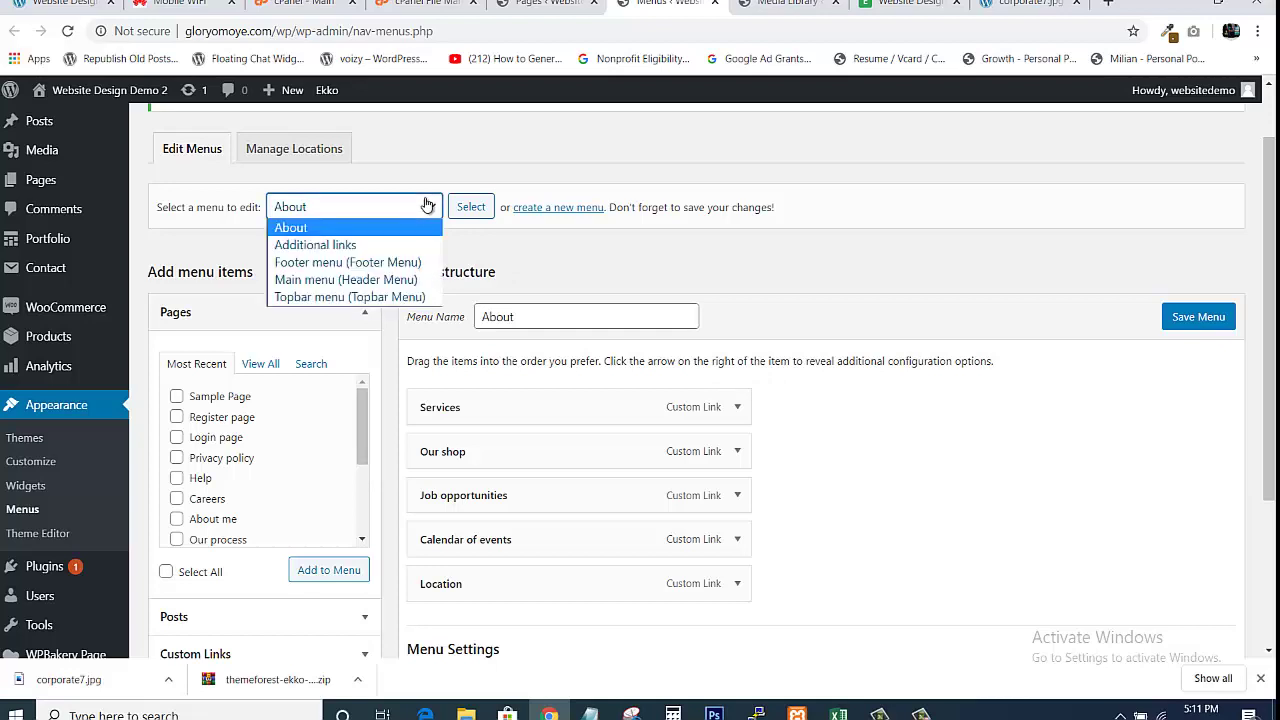
pyautogui.click(334, 281)
# Load the Main menu structure and remove the About us group item
pyautogui.click(458, 216)
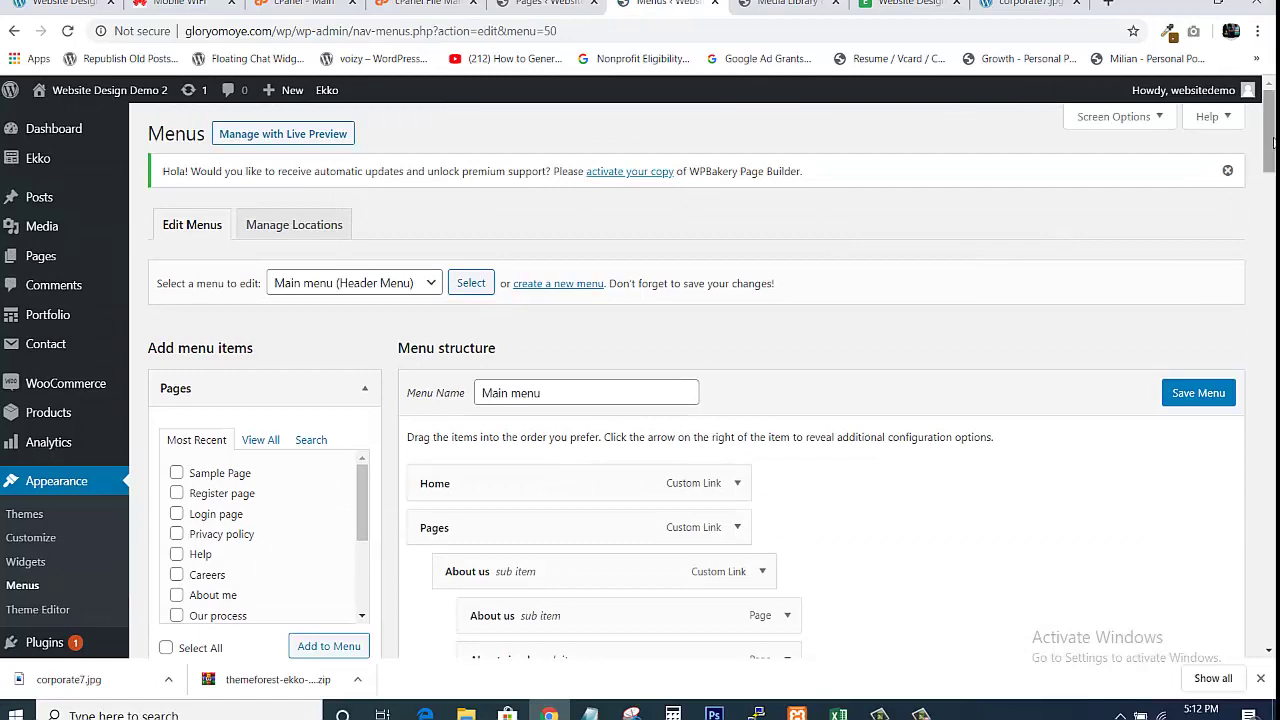
pyautogui.moveTo(1273, 138); pyautogui.dragTo(1270, 196)
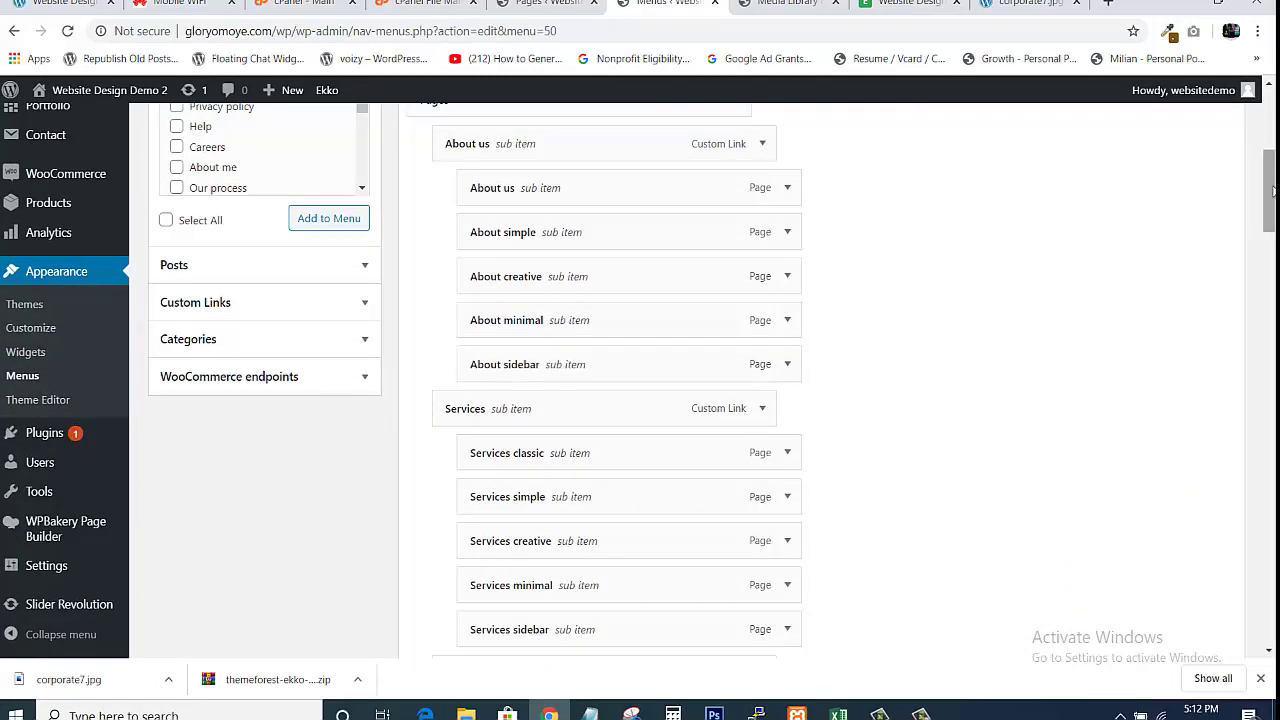
pyautogui.moveTo(1270, 190)
pyautogui.mouseDown()
pyautogui.moveTo(1265, 484)
pyautogui.moveTo(1231, 286)
pyautogui.moveTo(1248, 140)
pyautogui.moveTo(1263, 171)
pyautogui.mouseUp()
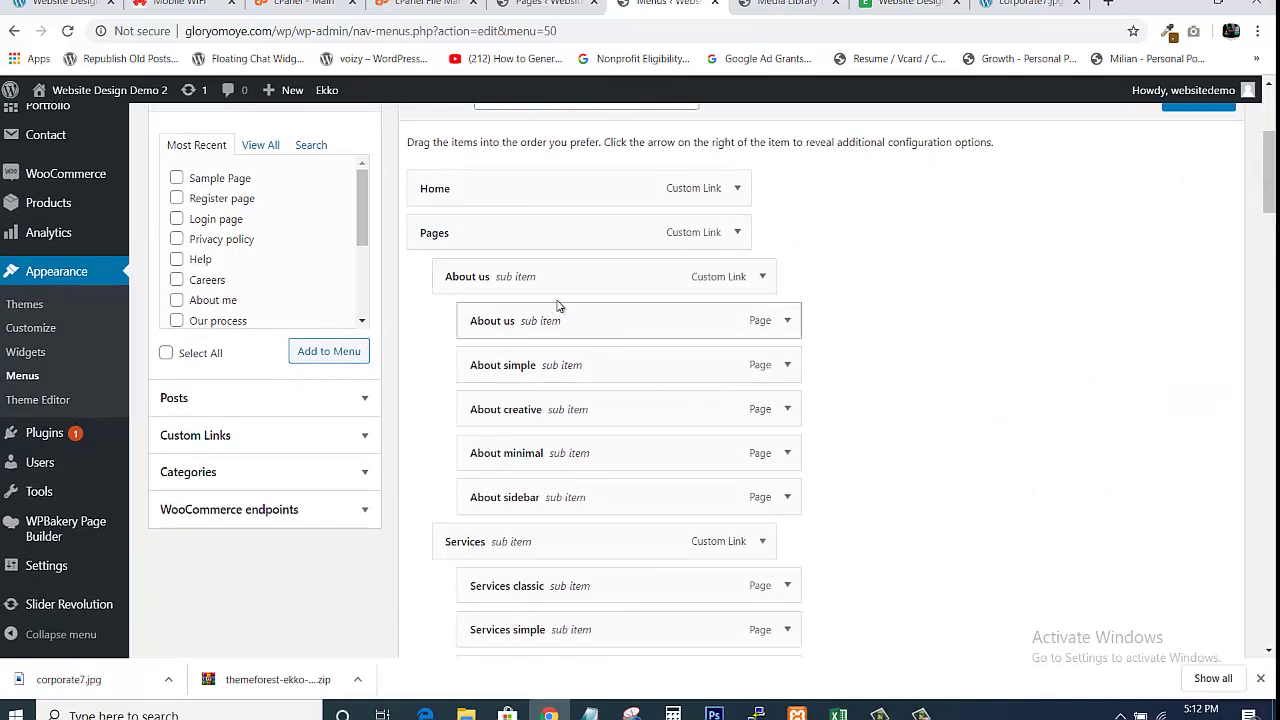
pyautogui.click(786, 322)
pyautogui.click(786, 322)
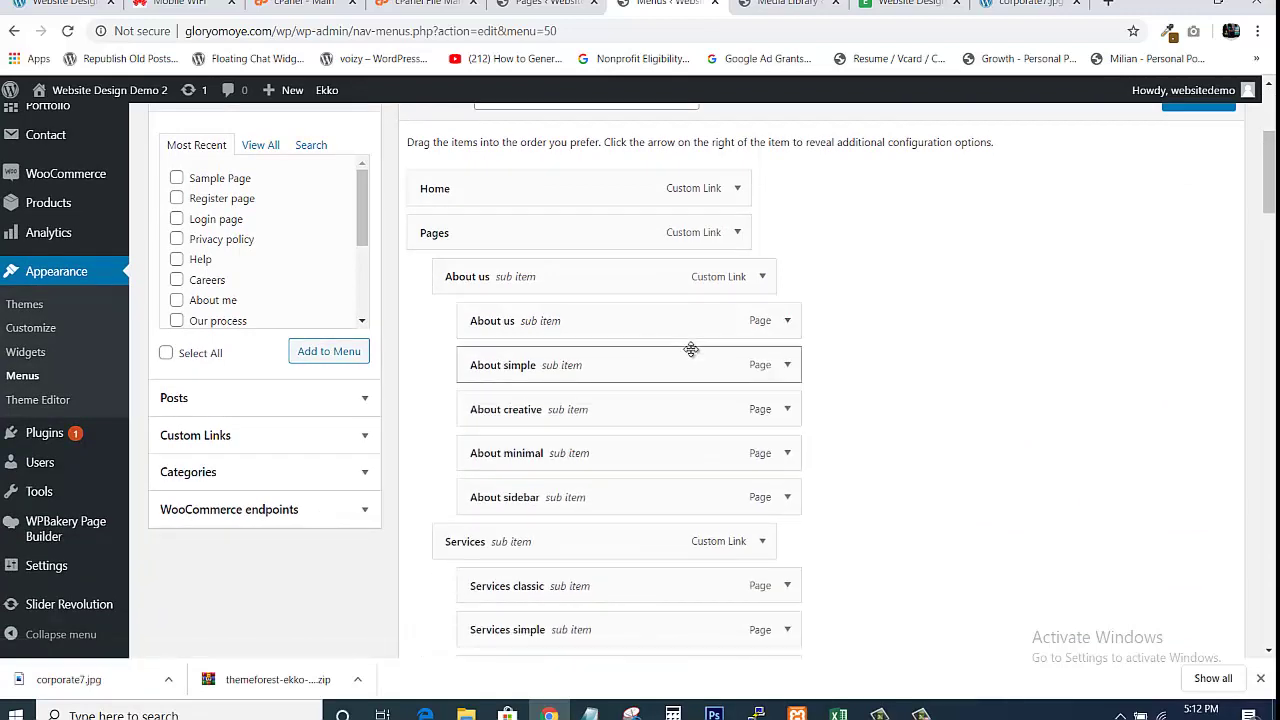
pyautogui.click(763, 278)
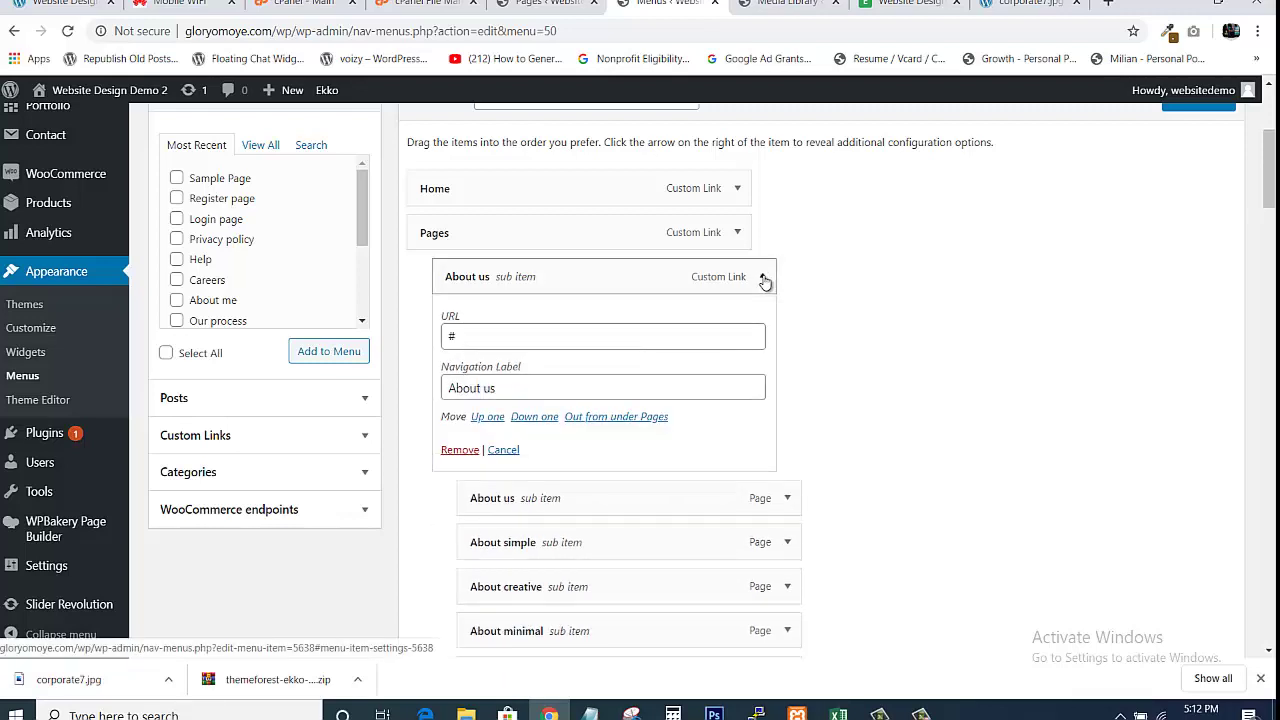
pyautogui.click(763, 278)
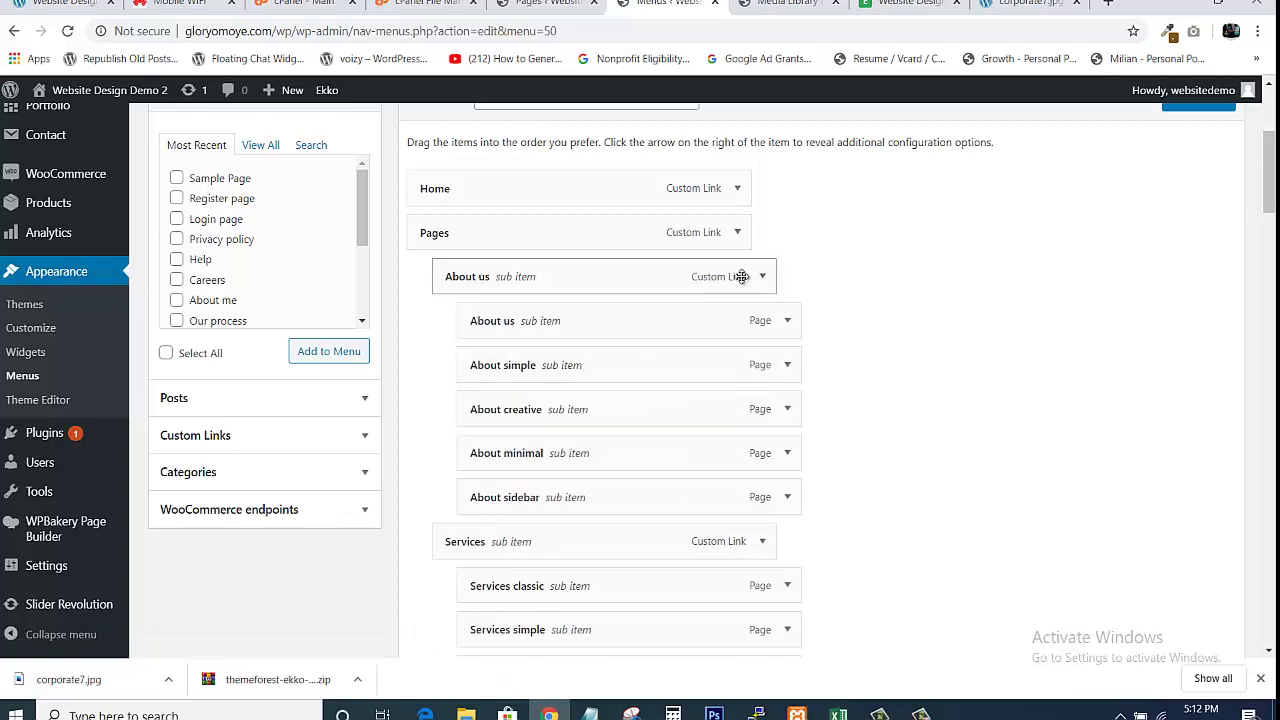
pyautogui.click(759, 278)
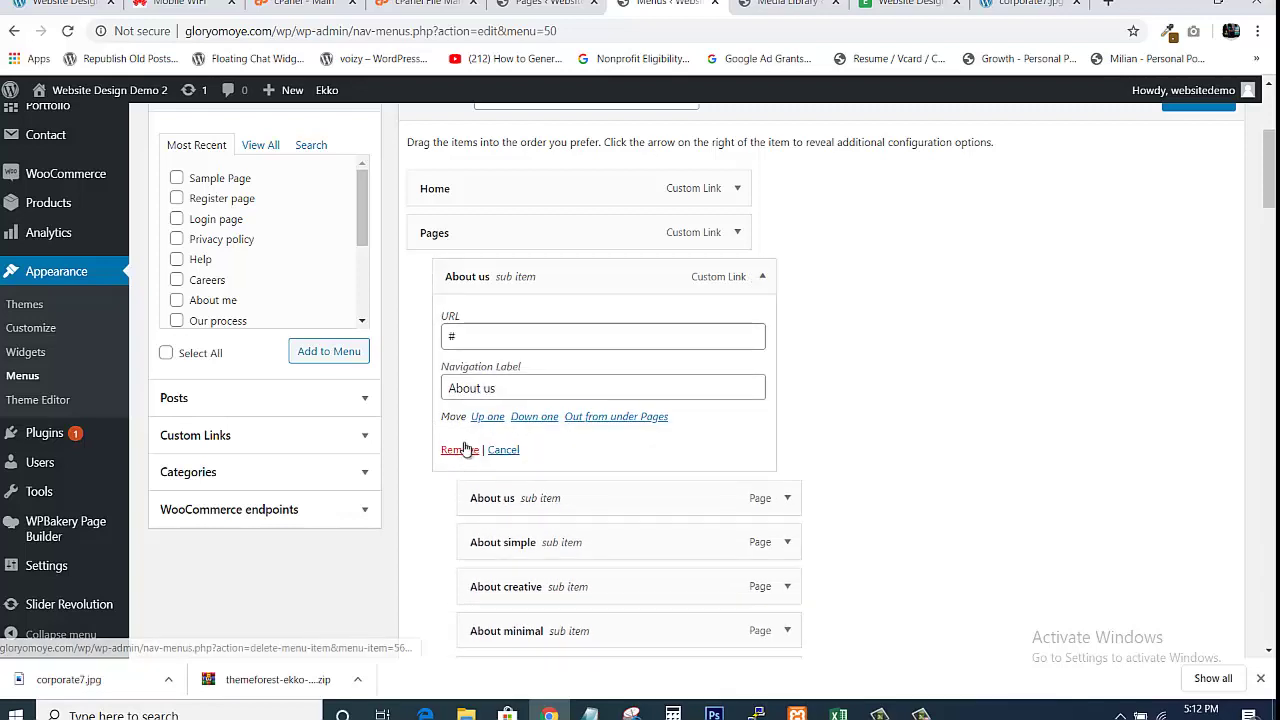
pyautogui.click(460, 449)
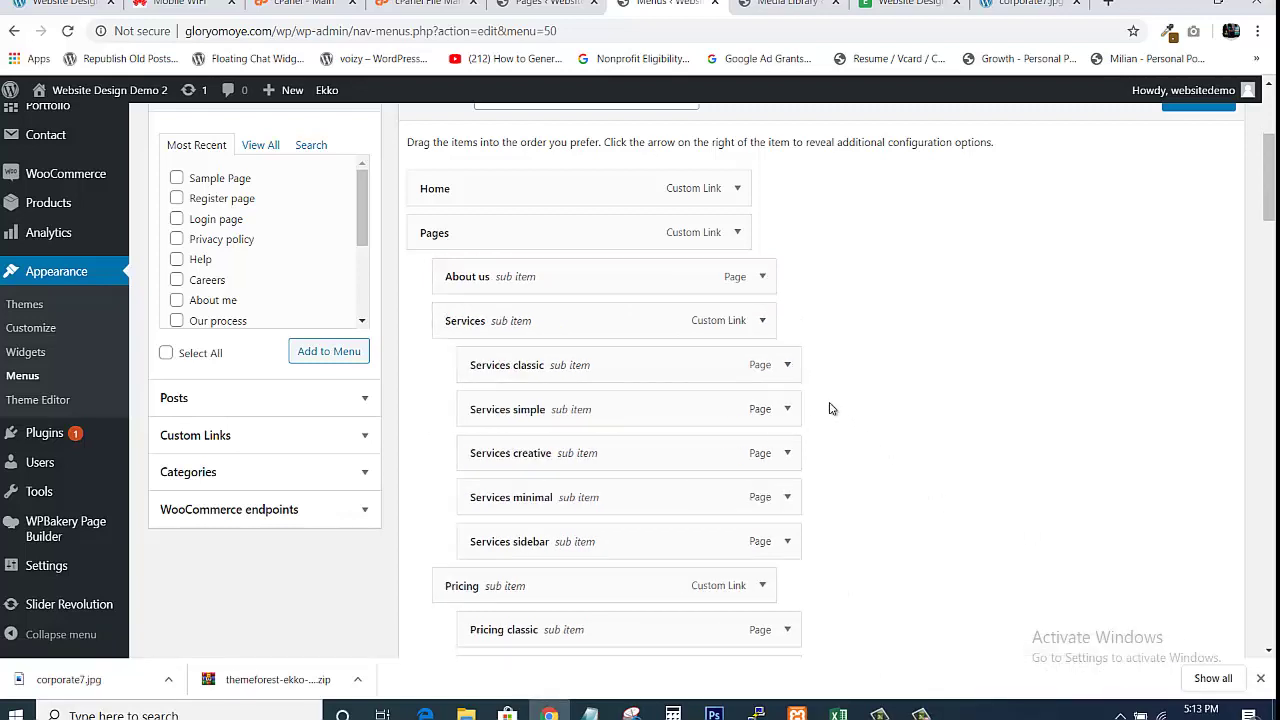
# Remove the Services group, Services classic and Services simple items from Pages
pyautogui.click(764, 323)
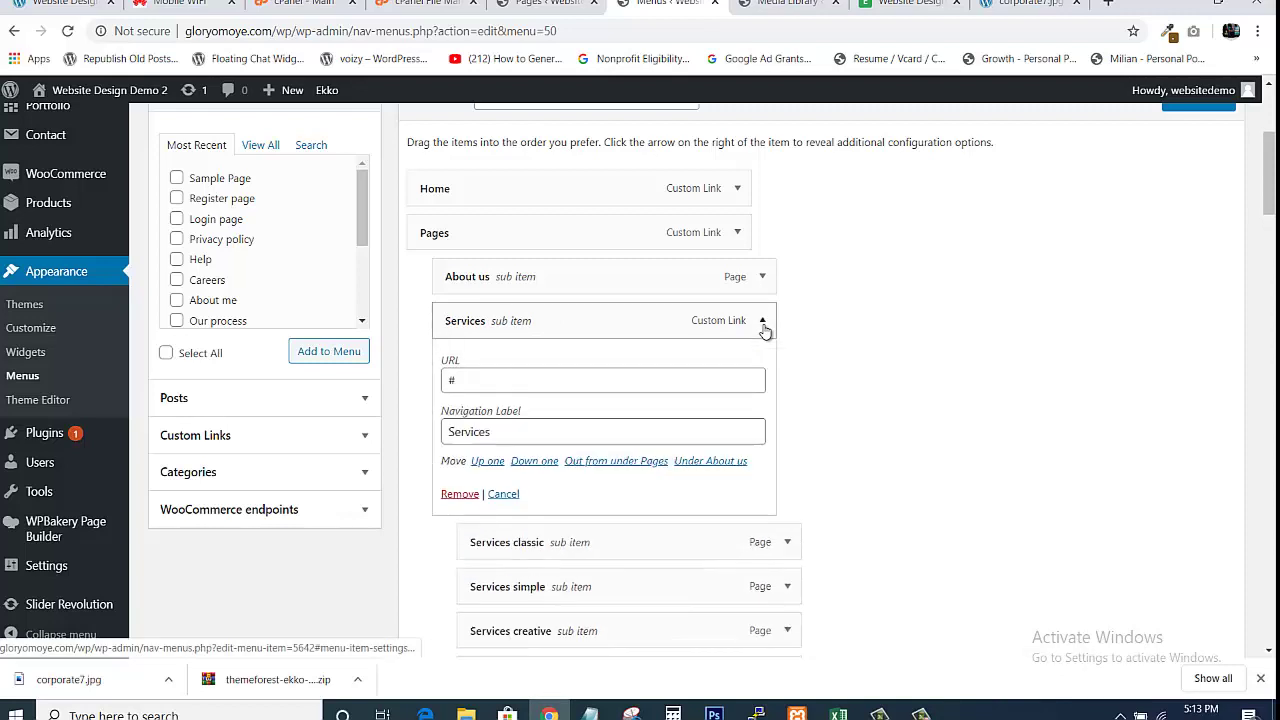
pyautogui.click(455, 497)
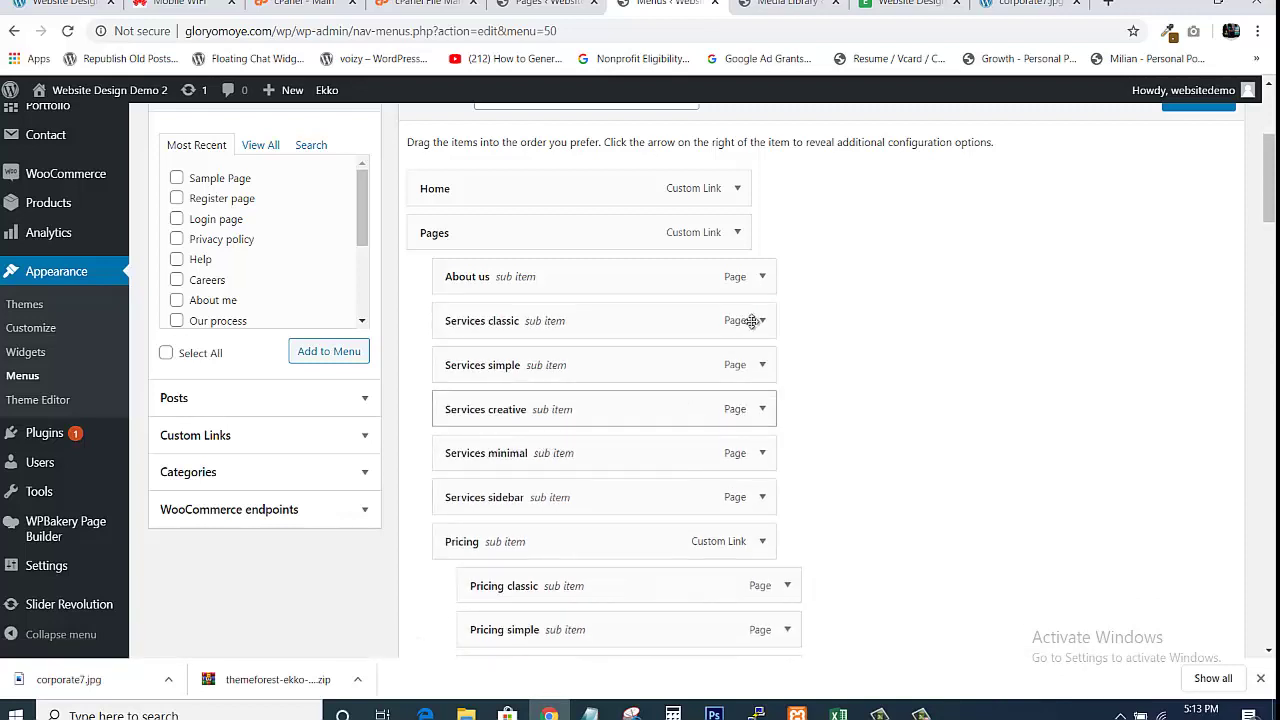
pyautogui.click(764, 323)
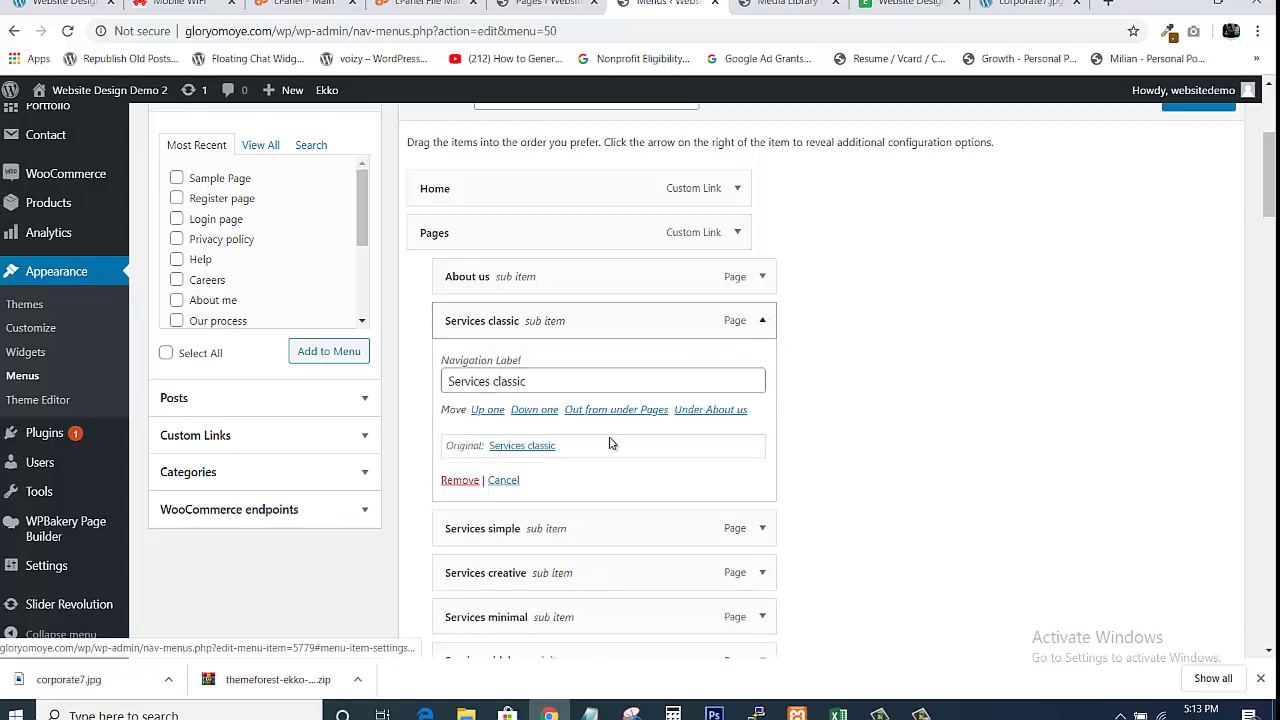
pyautogui.click(456, 480)
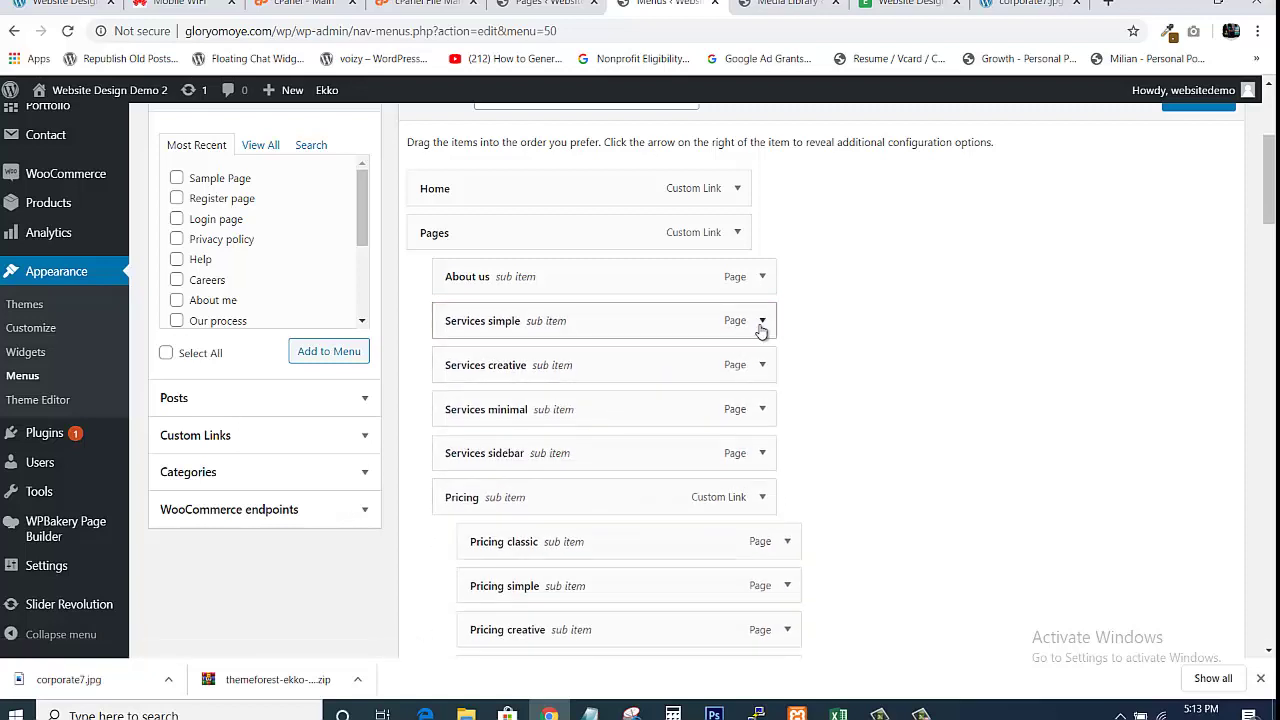
pyautogui.click(762, 321)
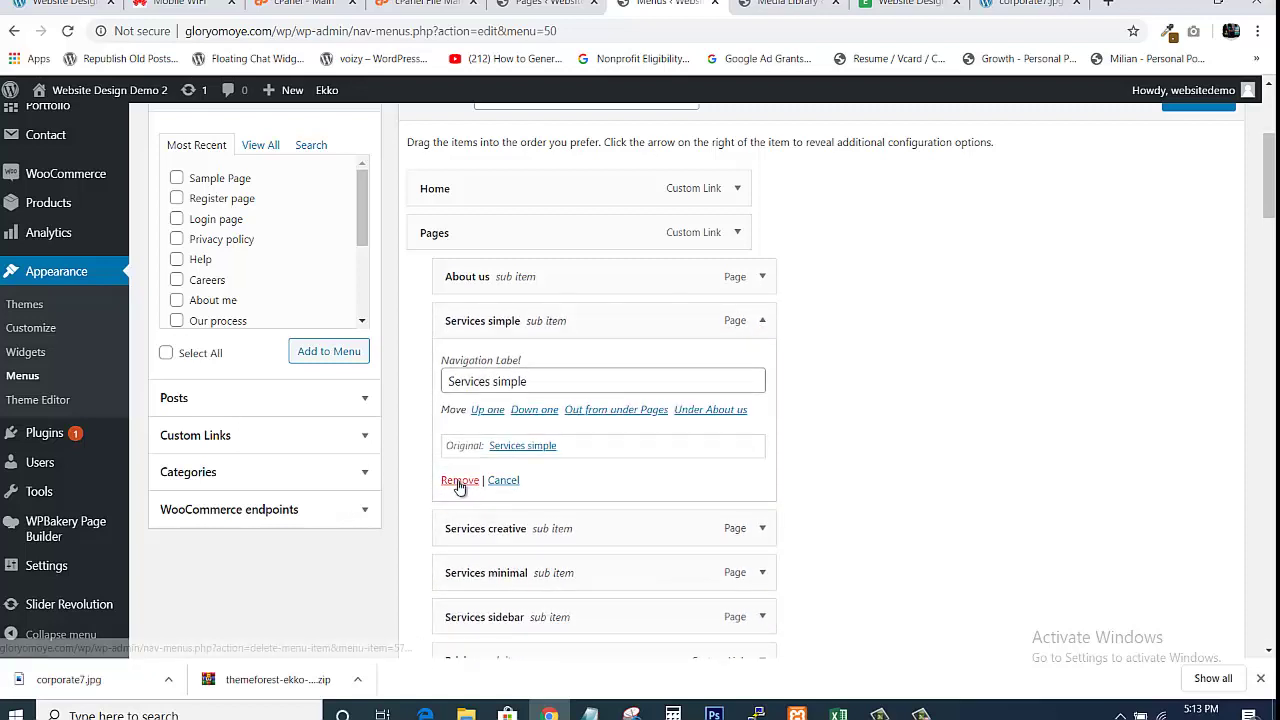
pyautogui.click(459, 480)
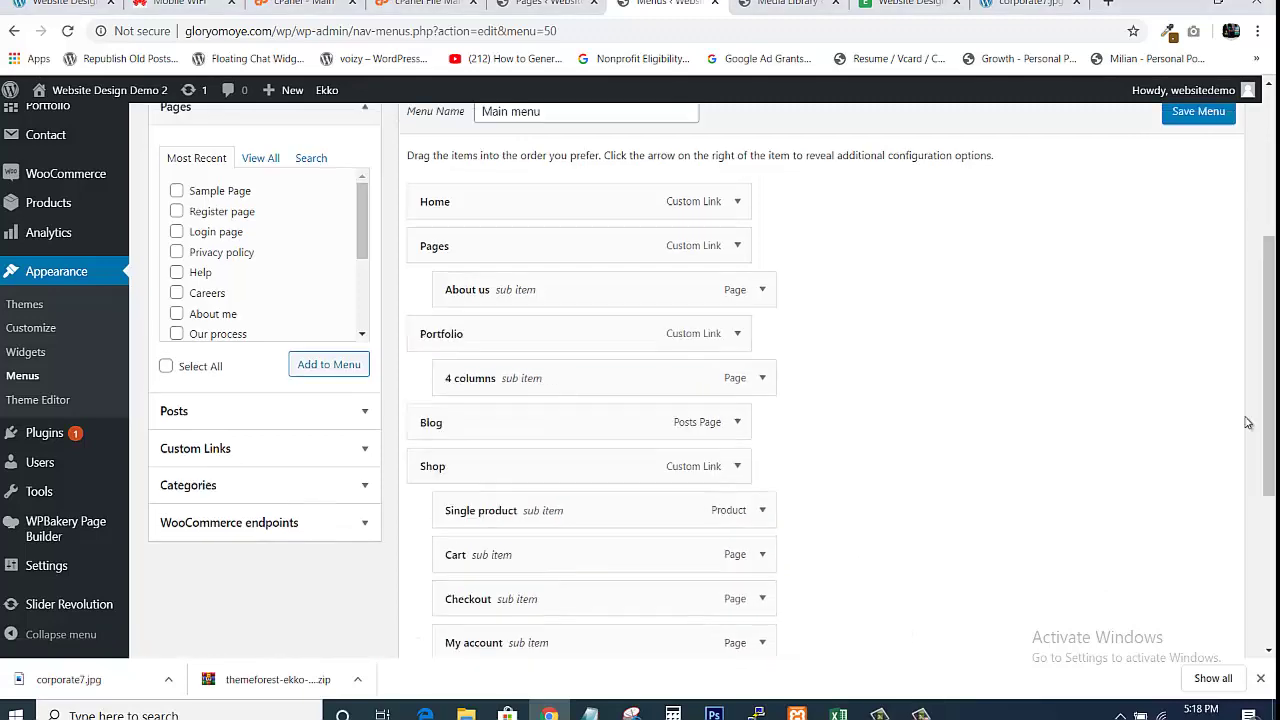
# Save the trimmed Main menu and view the Ekko site's front page
pyautogui.moveTo(1270, 372); pyautogui.dragTo(1267, 500)
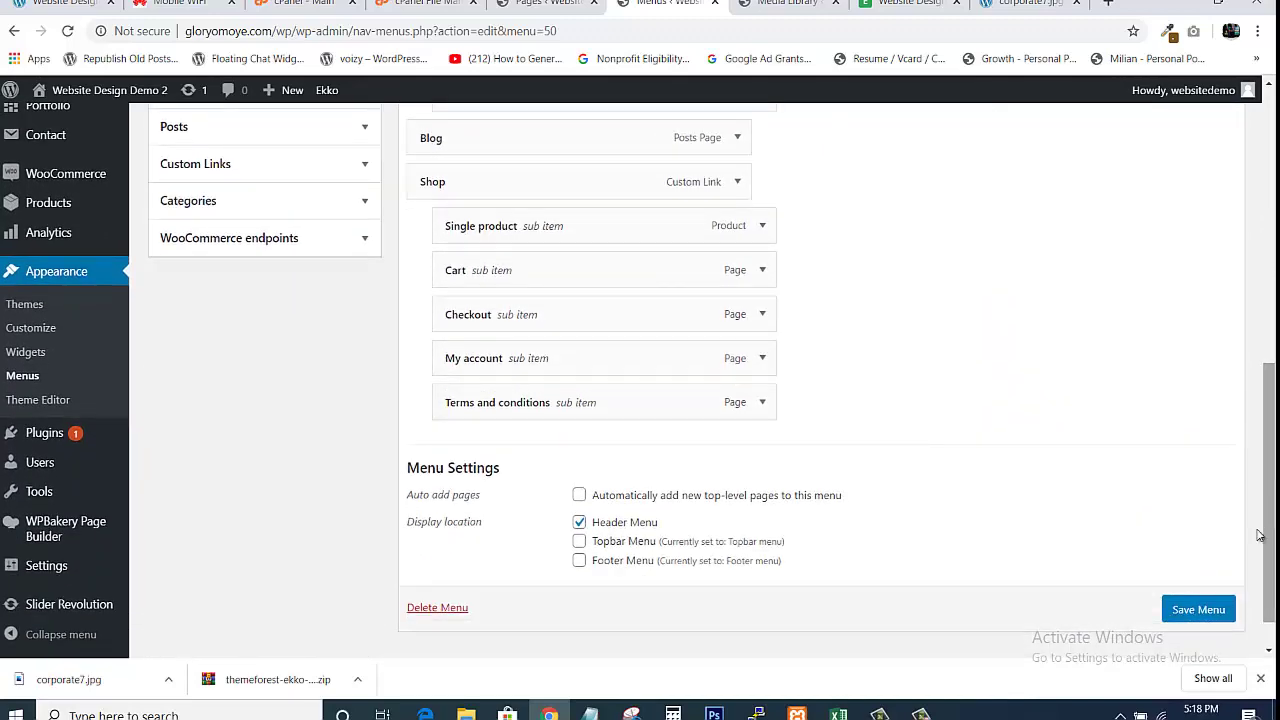
pyautogui.click(1188, 613)
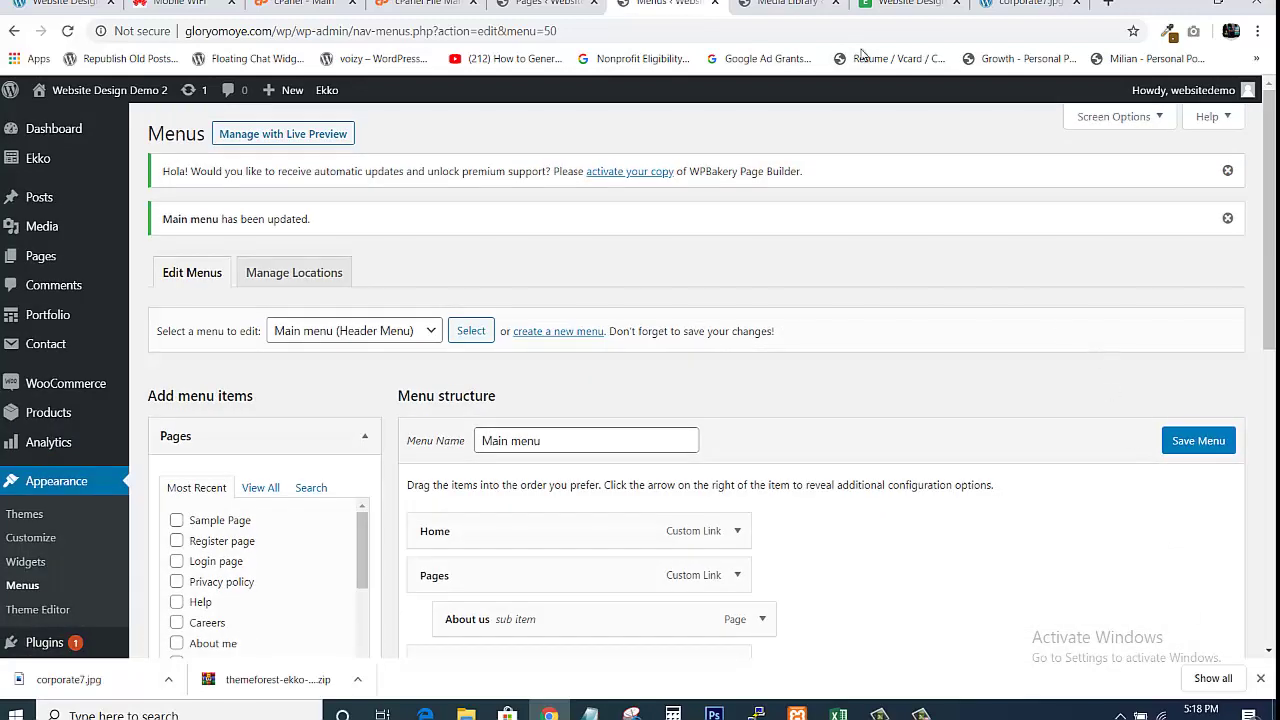
pyautogui.click(905, 3)
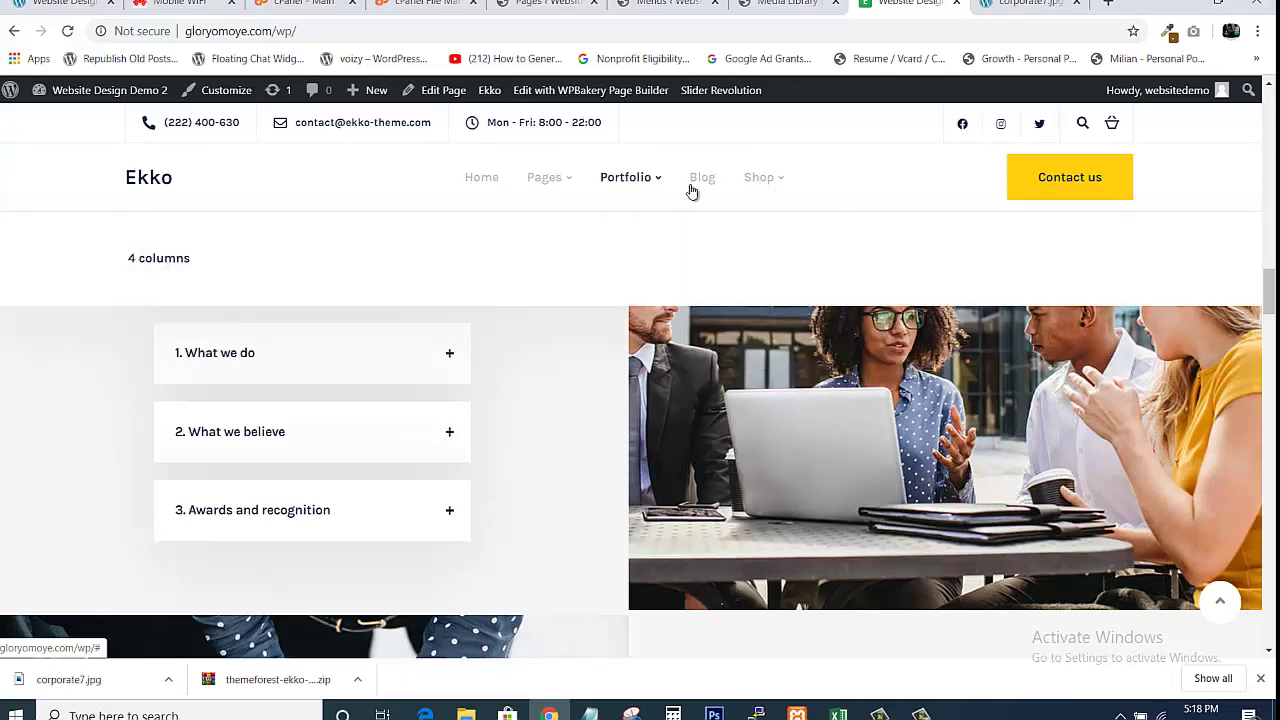
pyautogui.moveTo(766, 183)
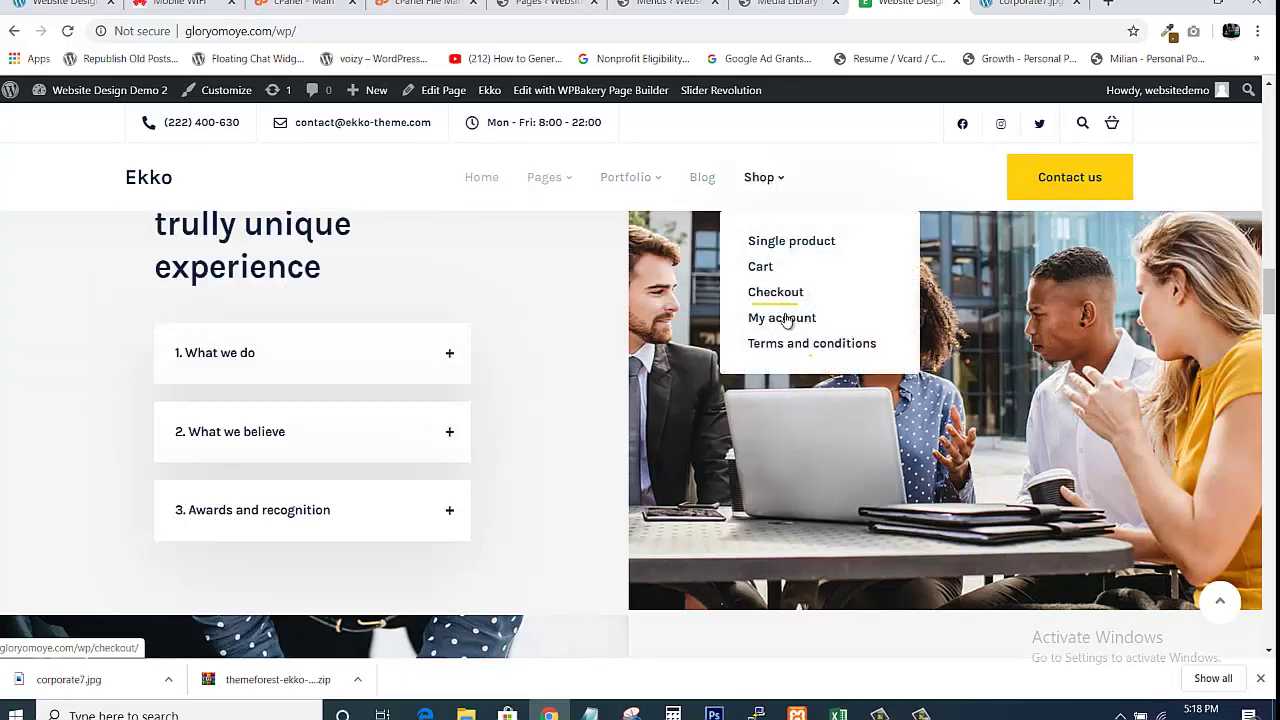
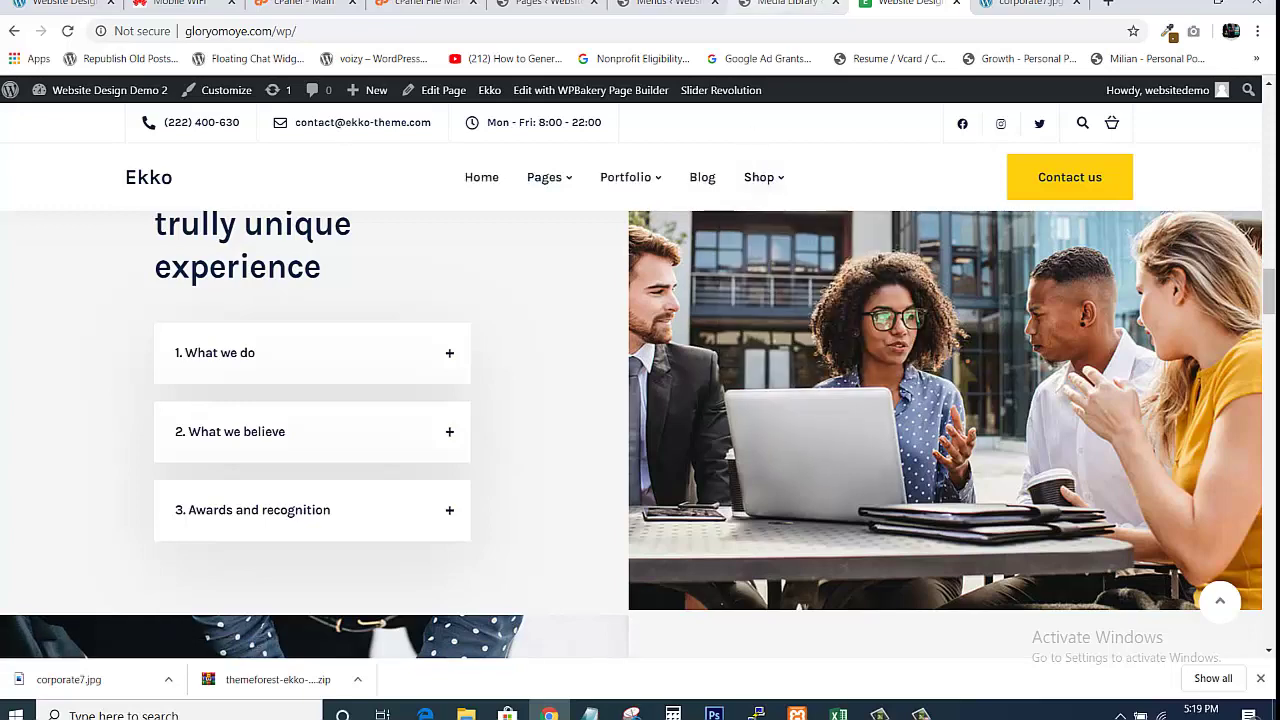
# Compare the Main menu editor with the live site's Pages dropdown, then return to the menu editor
pyautogui.click(668, 4)
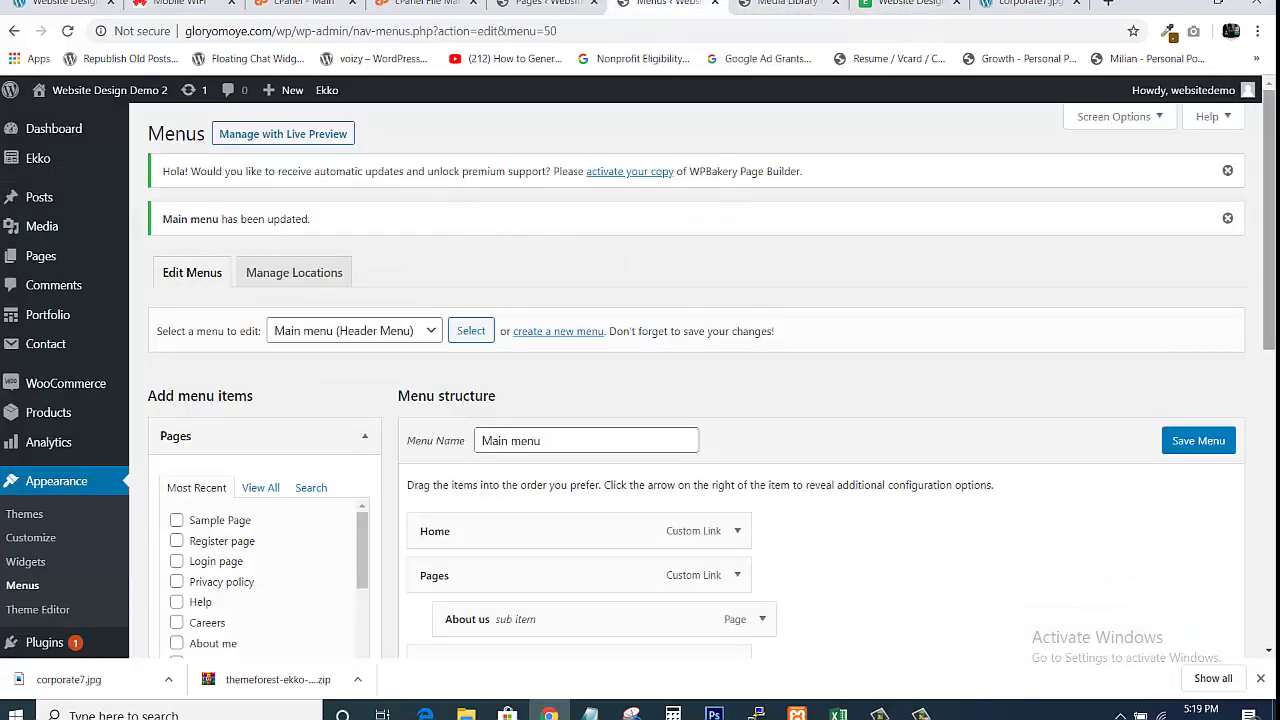
pyautogui.scroll(-3, 1258, 412)
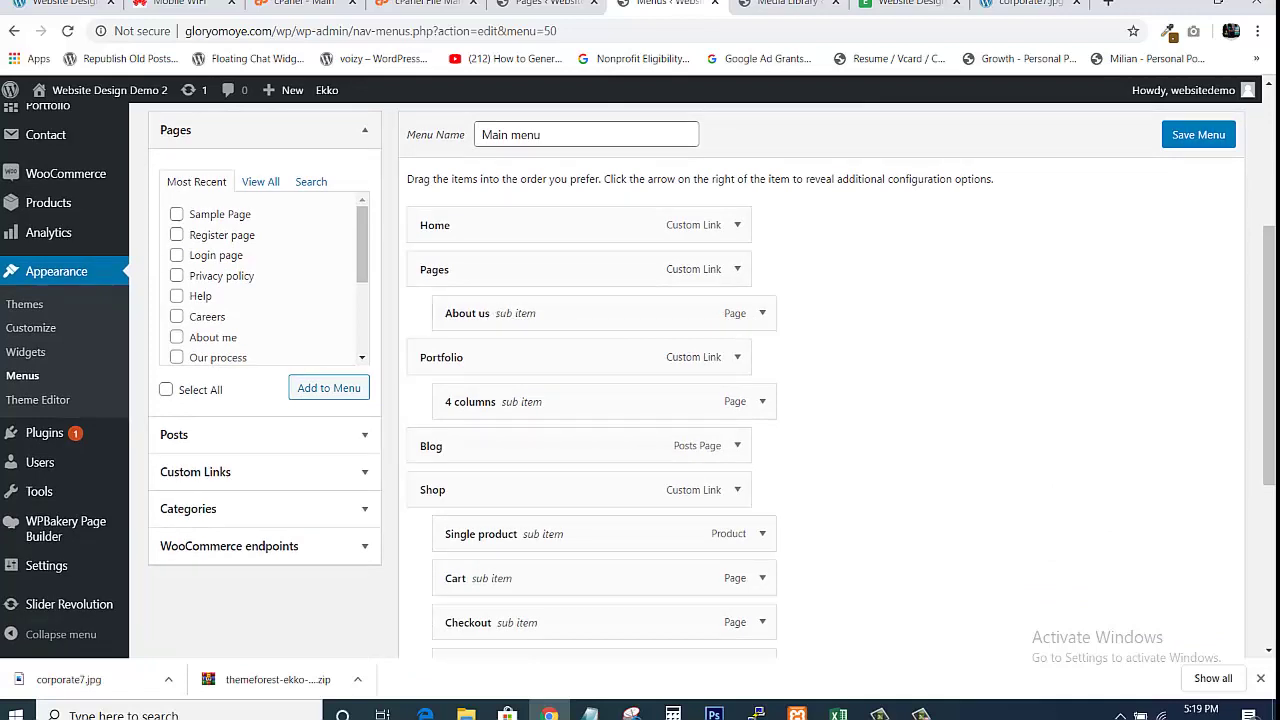
pyautogui.click(905, 4)
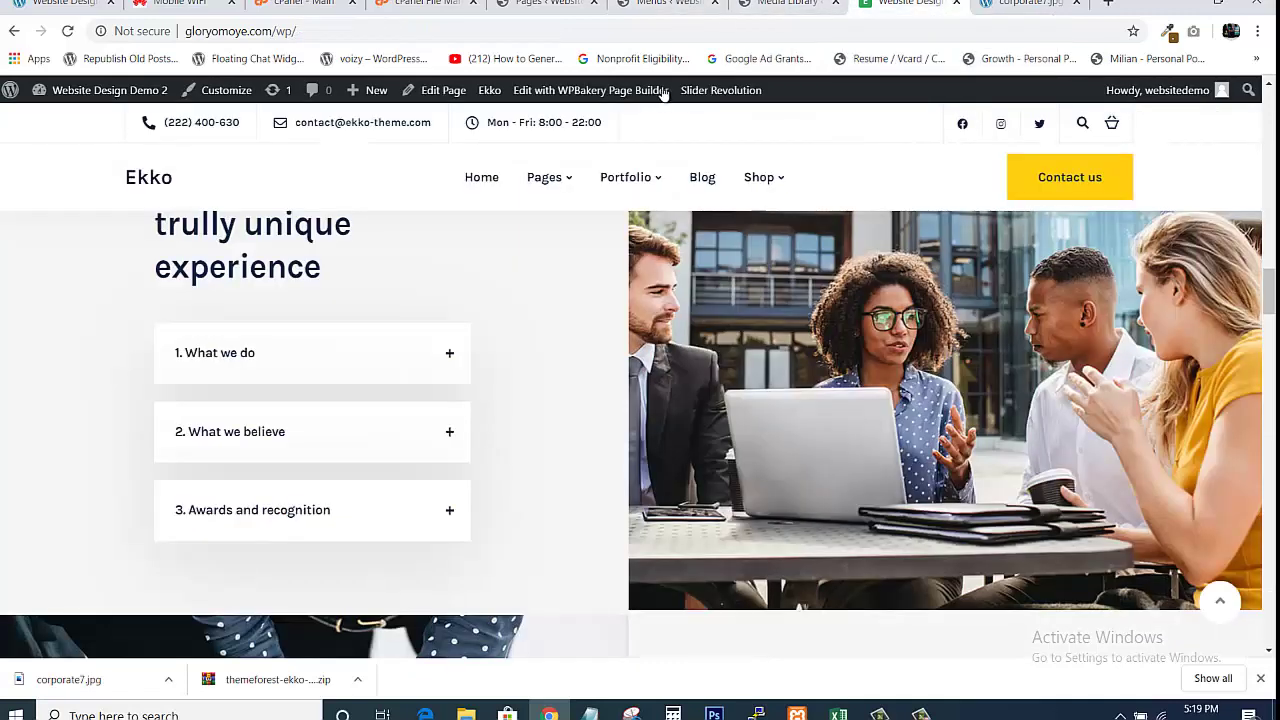
pyautogui.moveTo(555, 177)
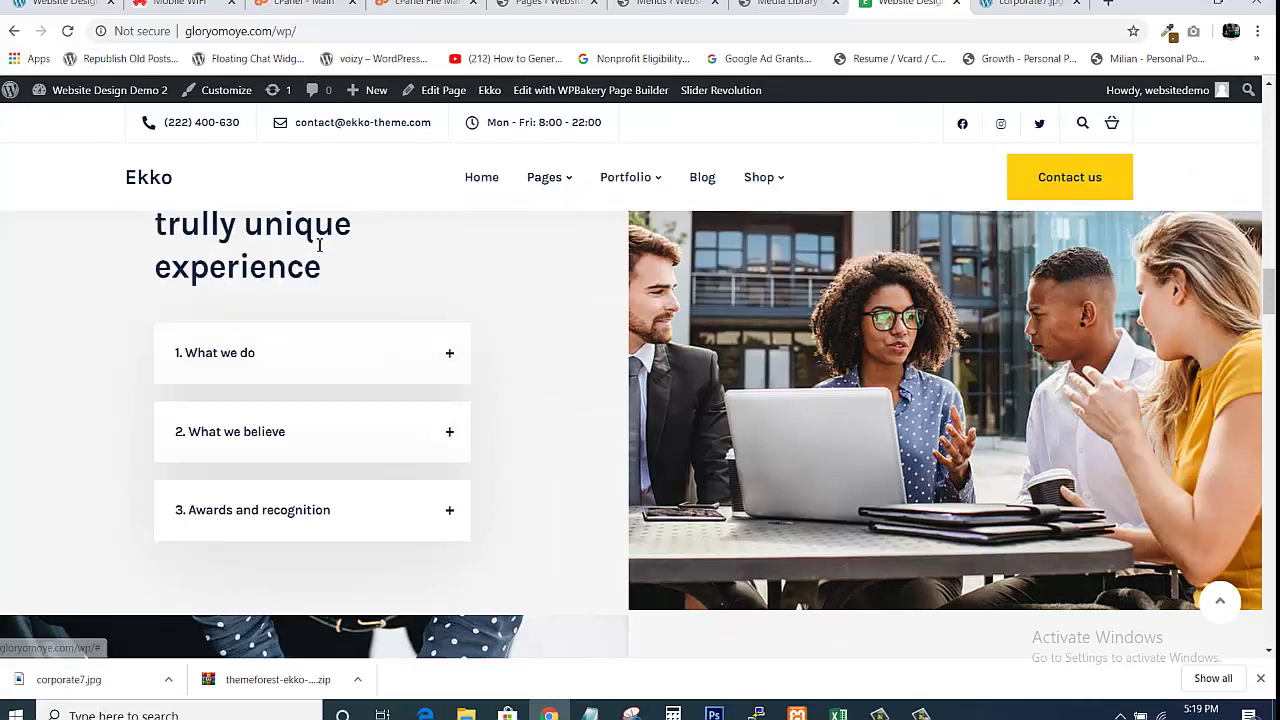
pyautogui.moveTo(523, 194)
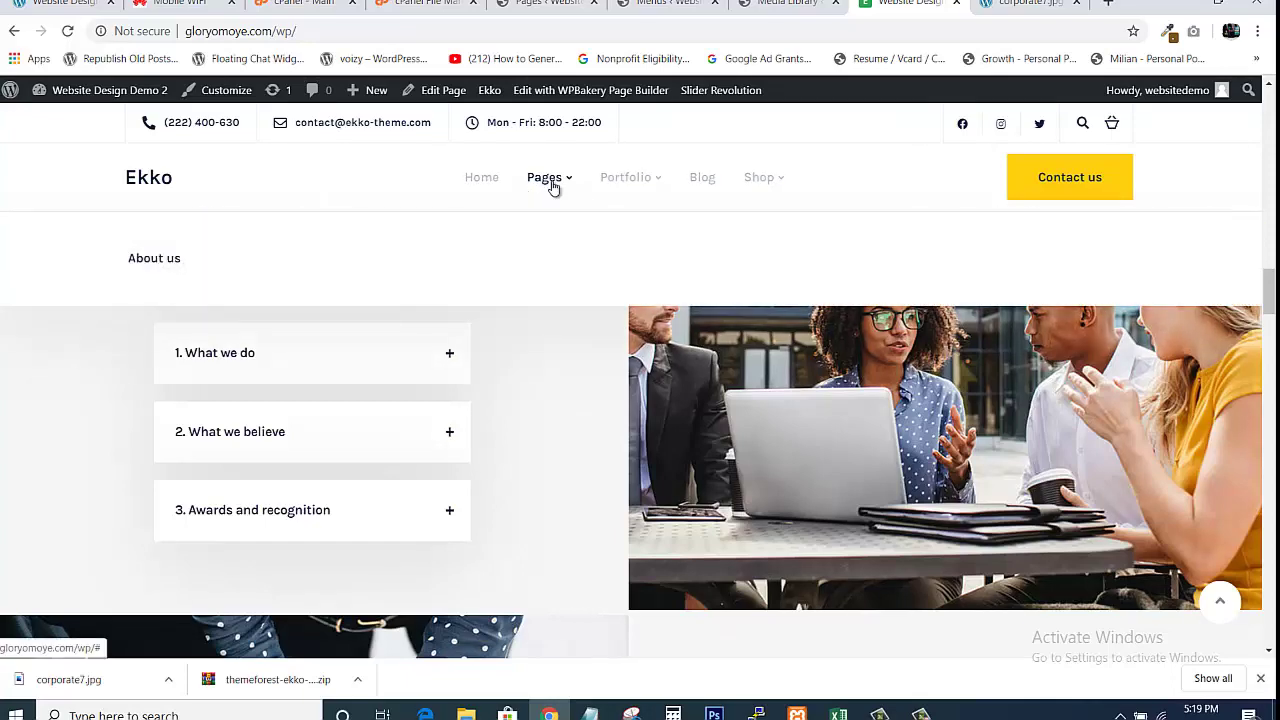
pyautogui.click(672, 4)
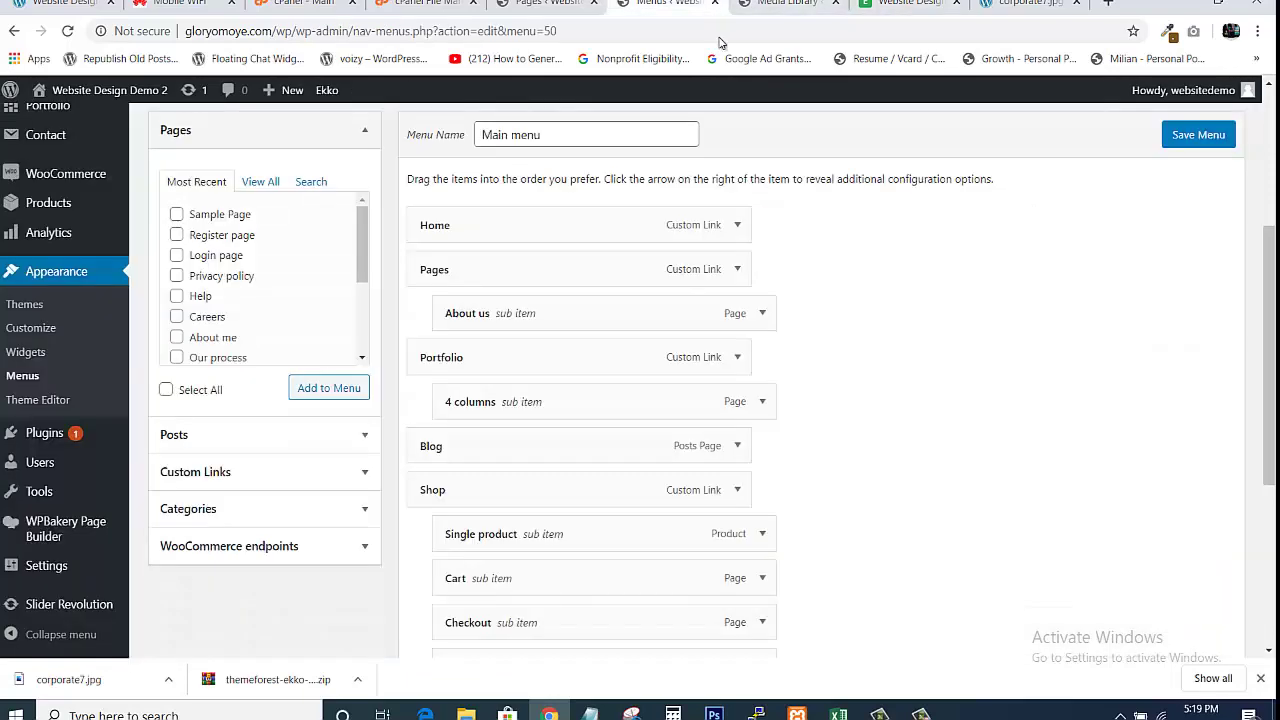
# Remove the Pages item and keep About us as a top-level item right after Home
pyautogui.click(738, 270)
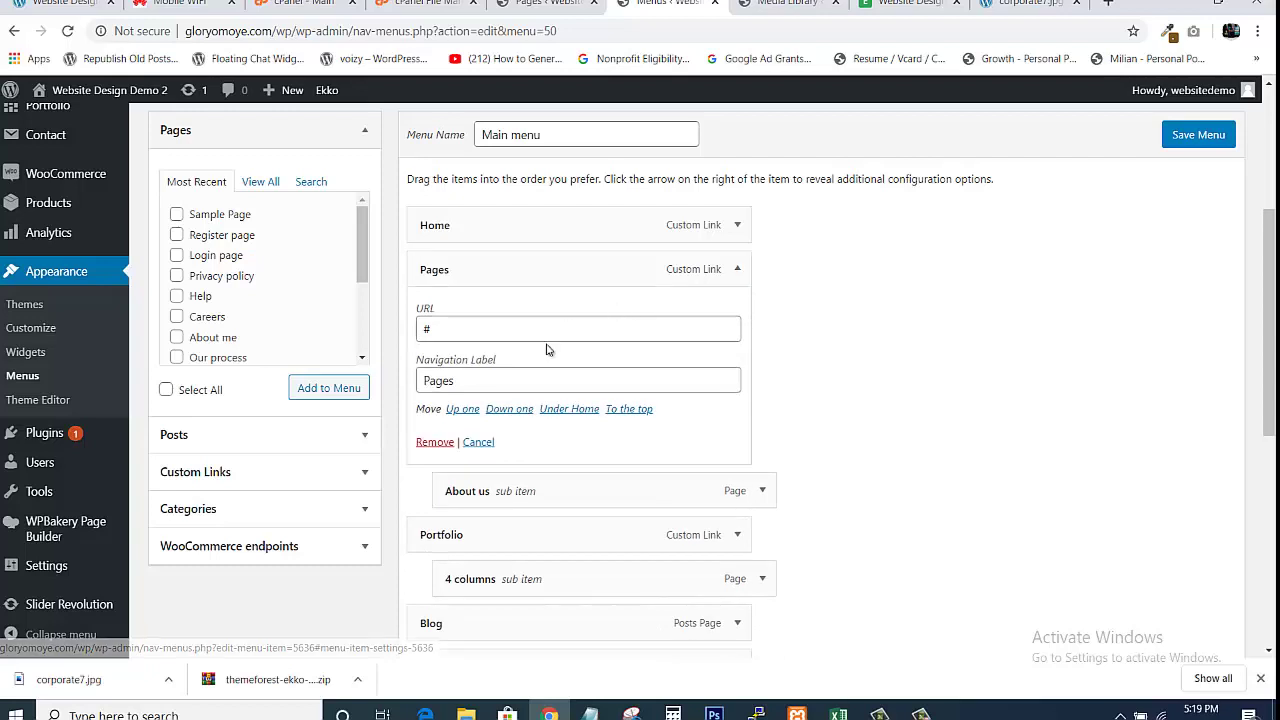
pyautogui.click(434, 442)
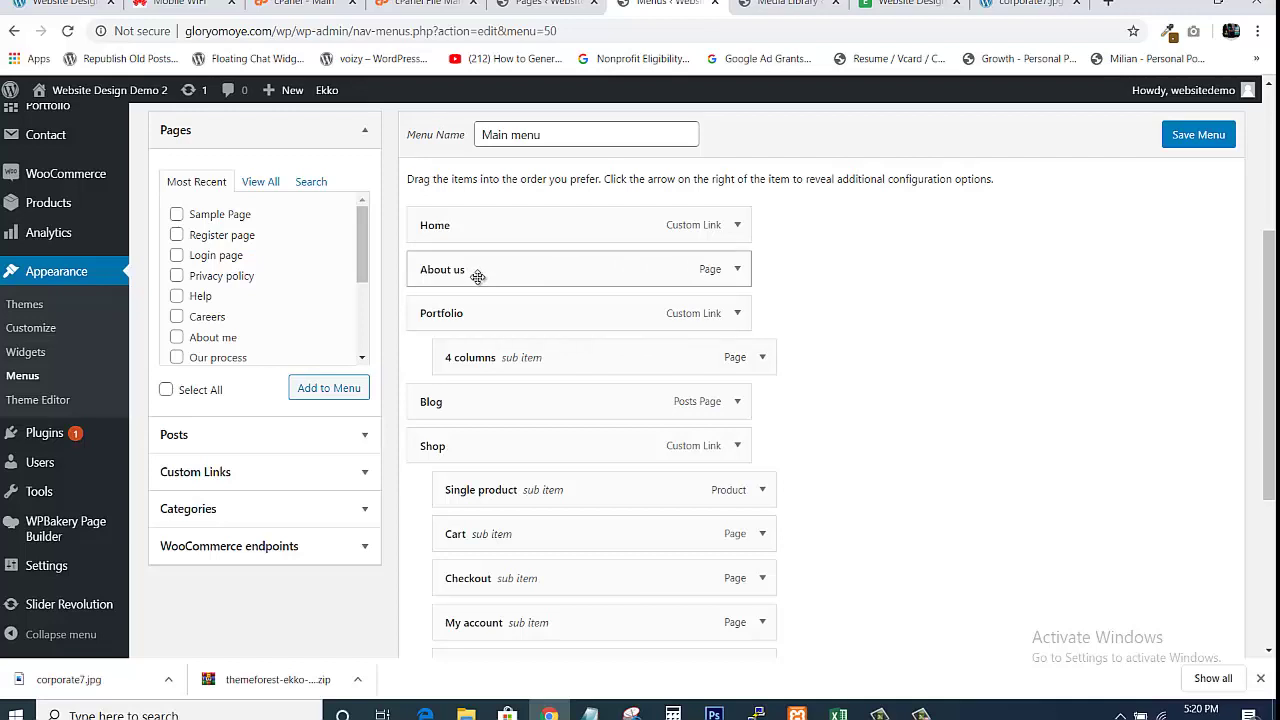
pyautogui.moveTo(478, 277); pyautogui.dragTo(508, 278)
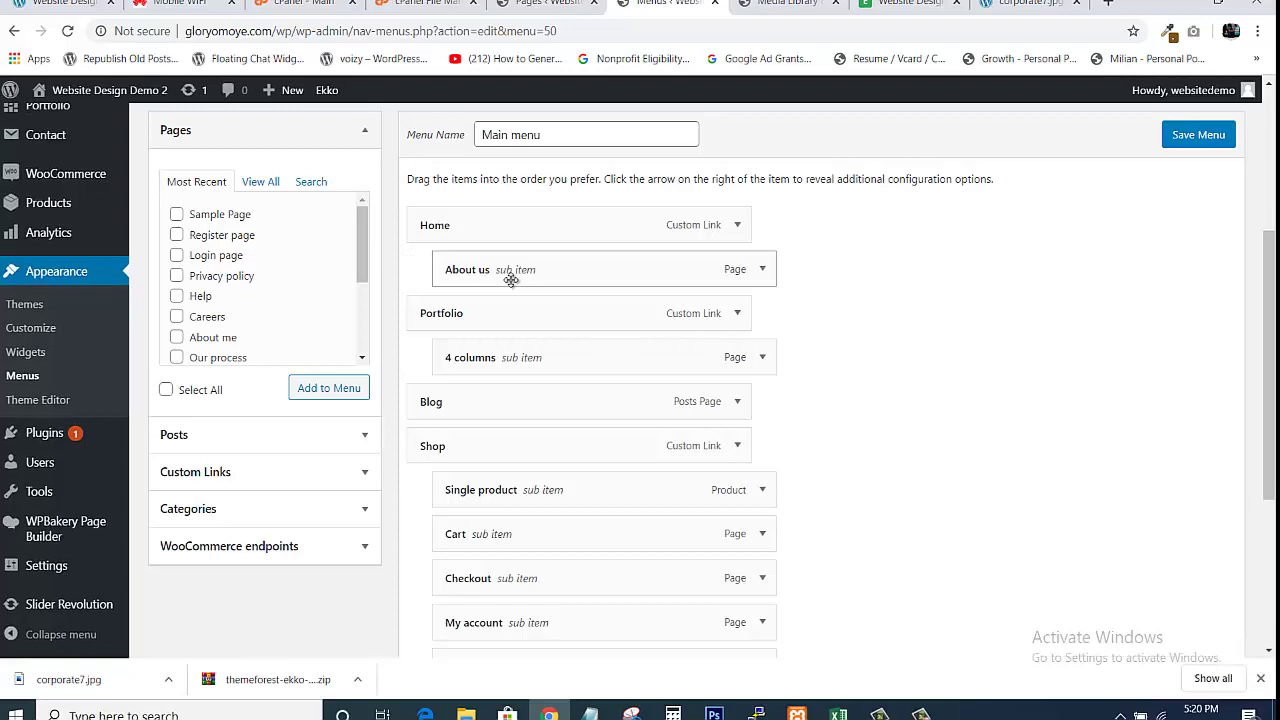
pyautogui.moveTo(511, 281); pyautogui.dragTo(486, 280)
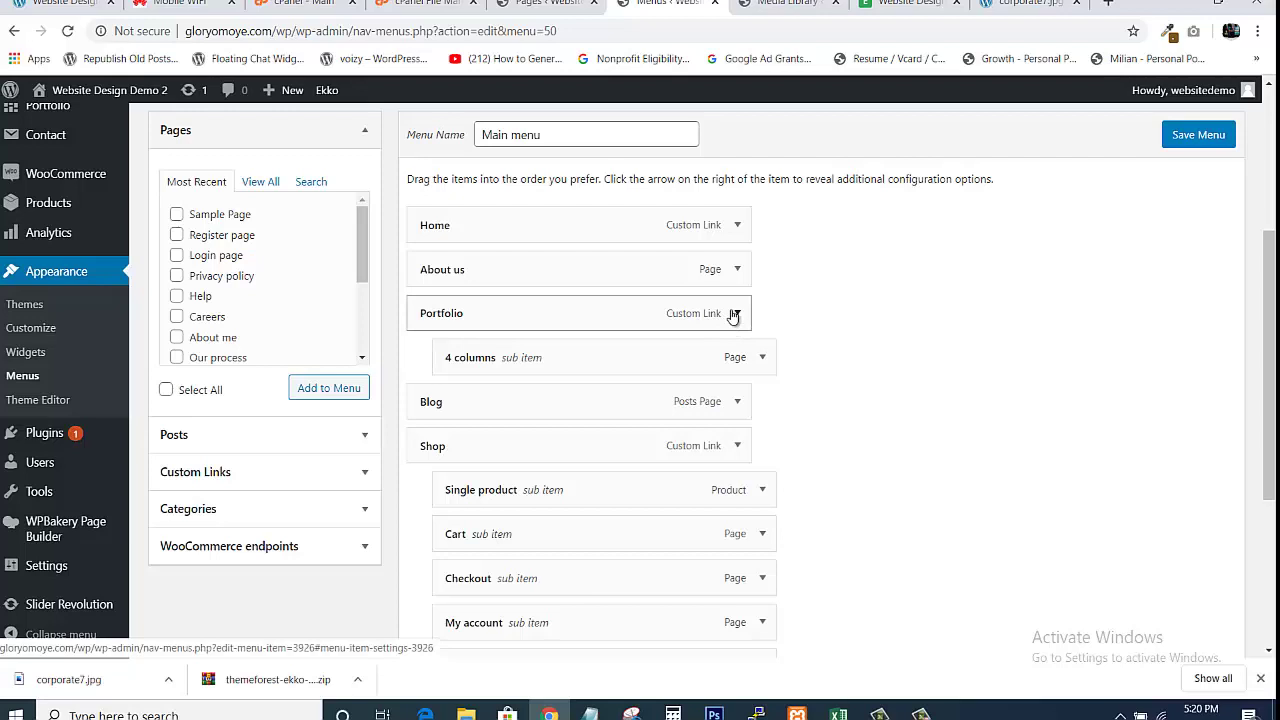
# Remove the Portfolio custom link and relabel the 4 columns item as Portfolio
pyautogui.click(735, 314)
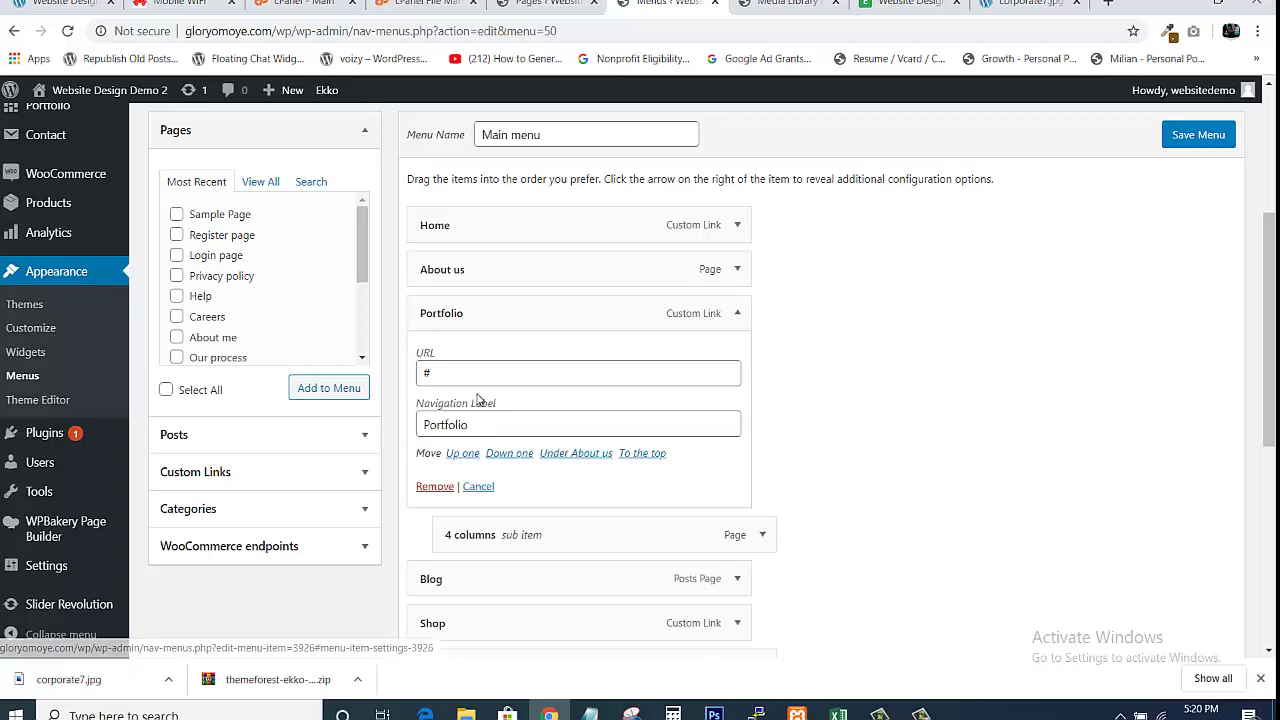
pyautogui.click(423, 486)
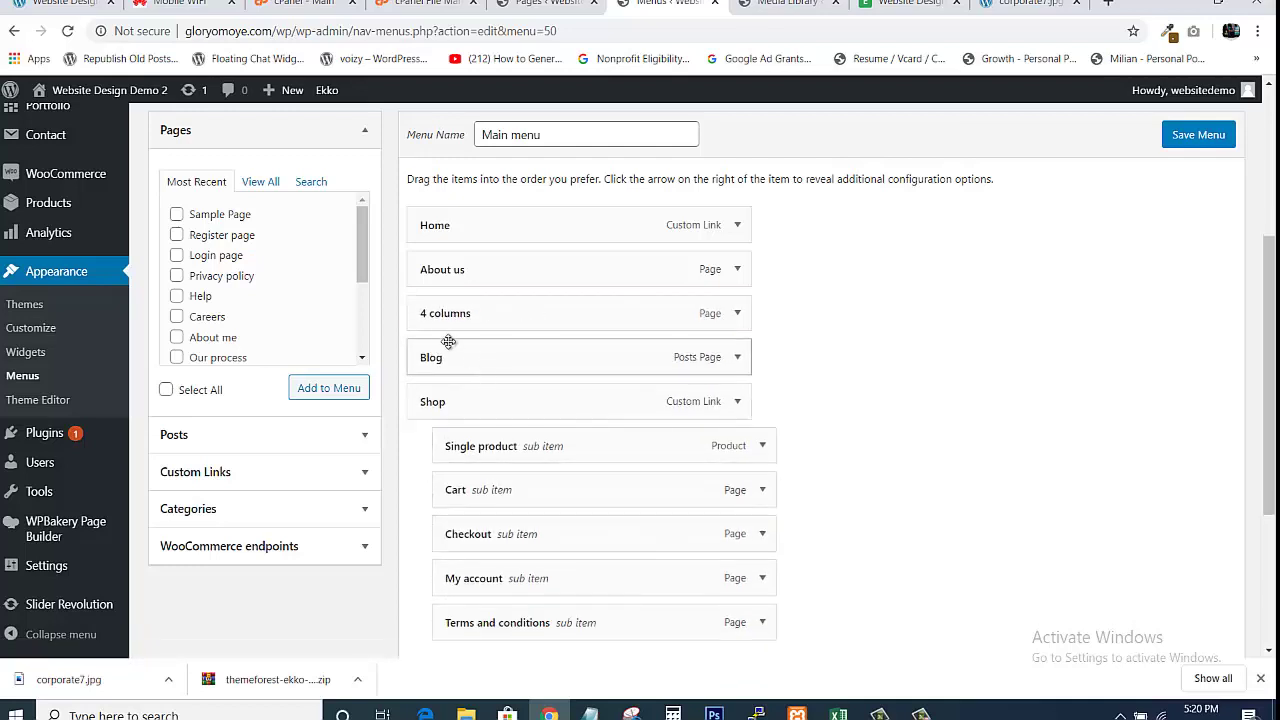
pyautogui.click(736, 316)
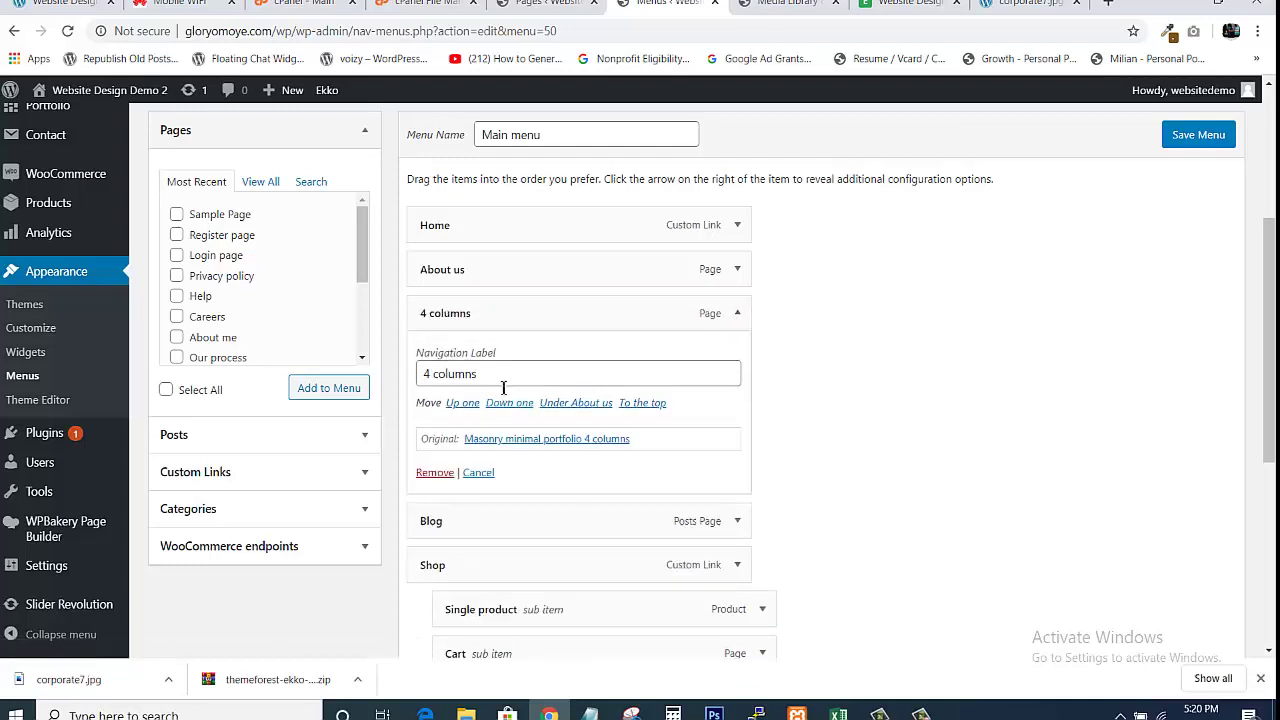
pyautogui.click(500, 383)
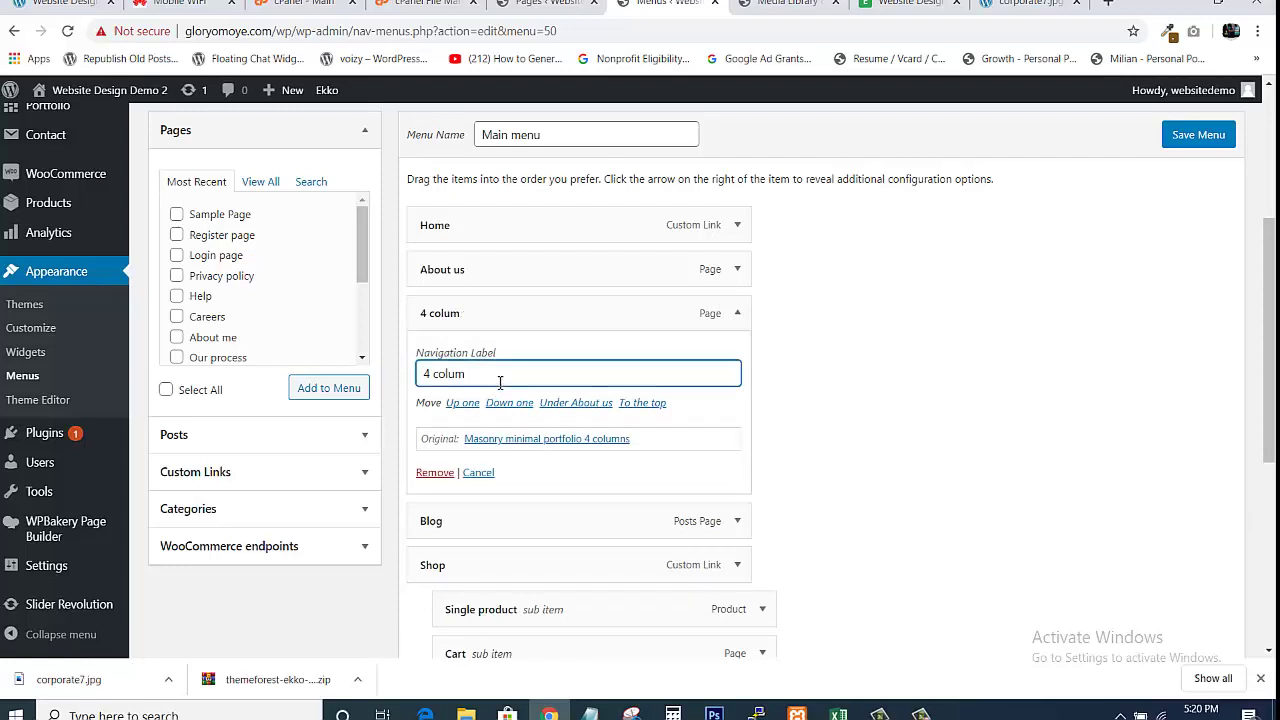
pyautogui.press('BackSpace')
pyautogui.press('BackSpace')
pyautogui.press('BackSpace')
pyautogui.write('Portfolio')
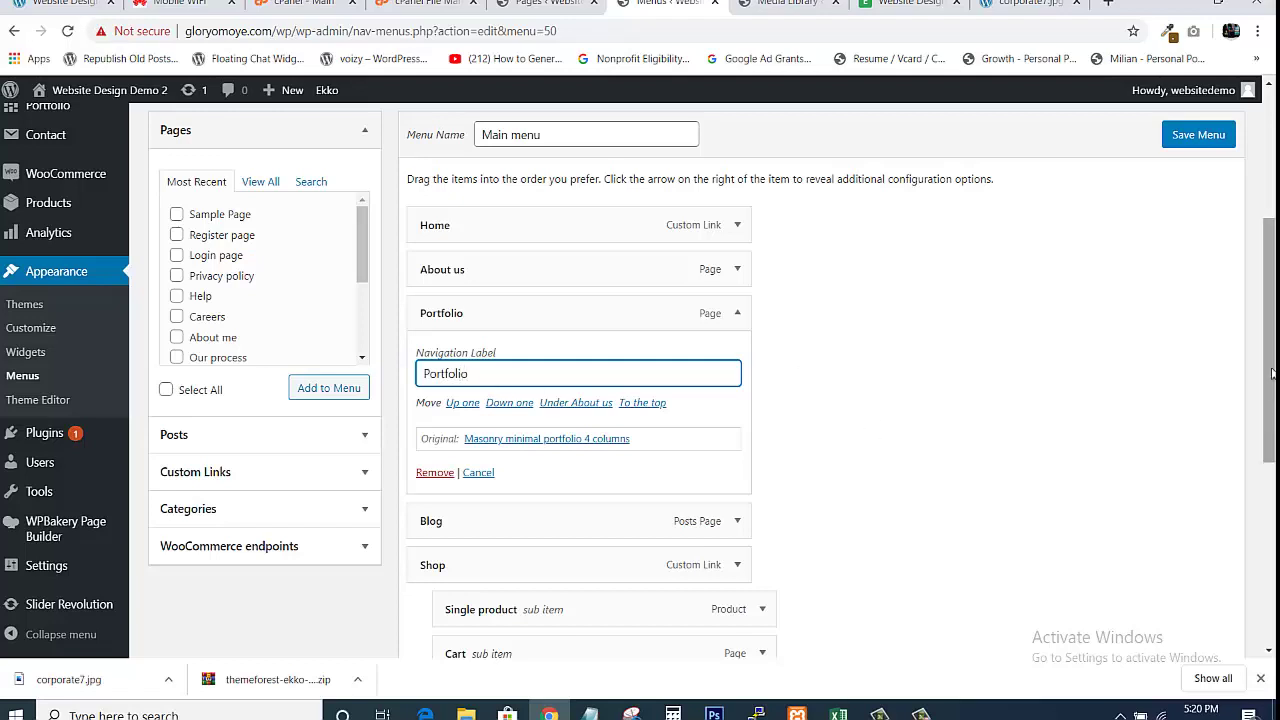
pyautogui.moveTo(1269, 340); pyautogui.dragTo(1160, 429)
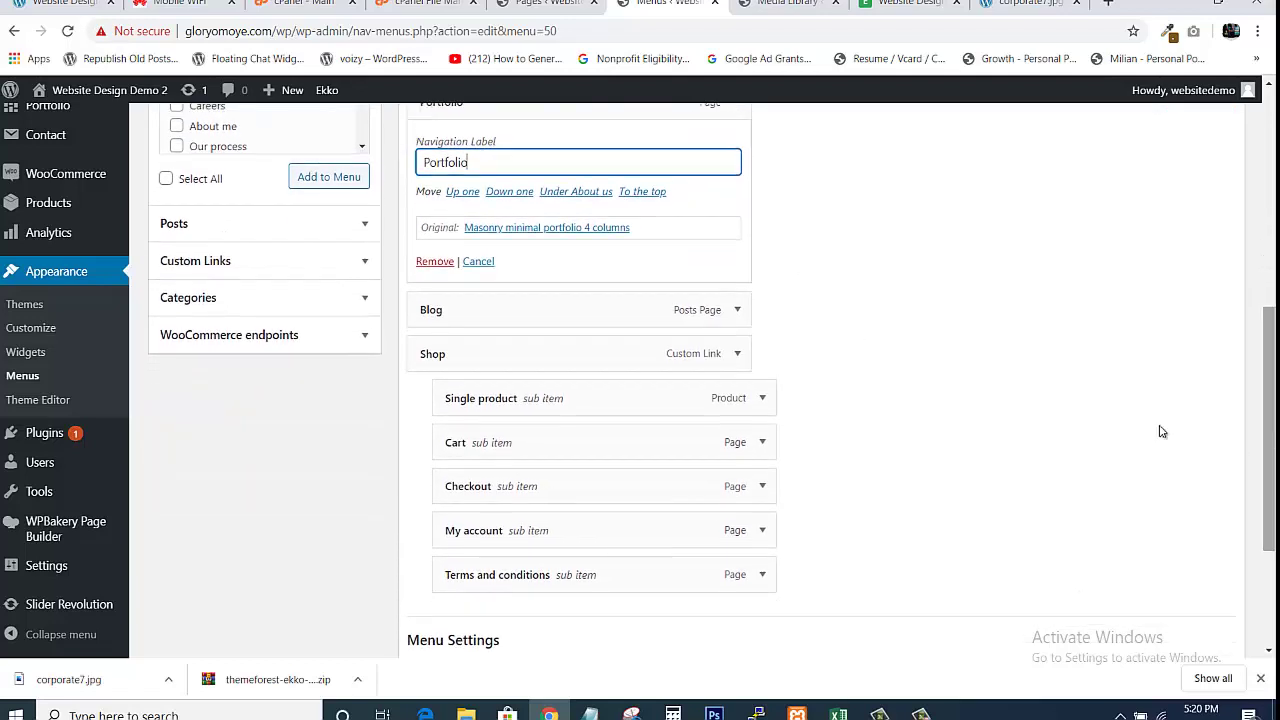
# Remove the Cart, Checkout and My account items from the Main menu
pyautogui.click(737, 311)
pyautogui.click(737, 311)
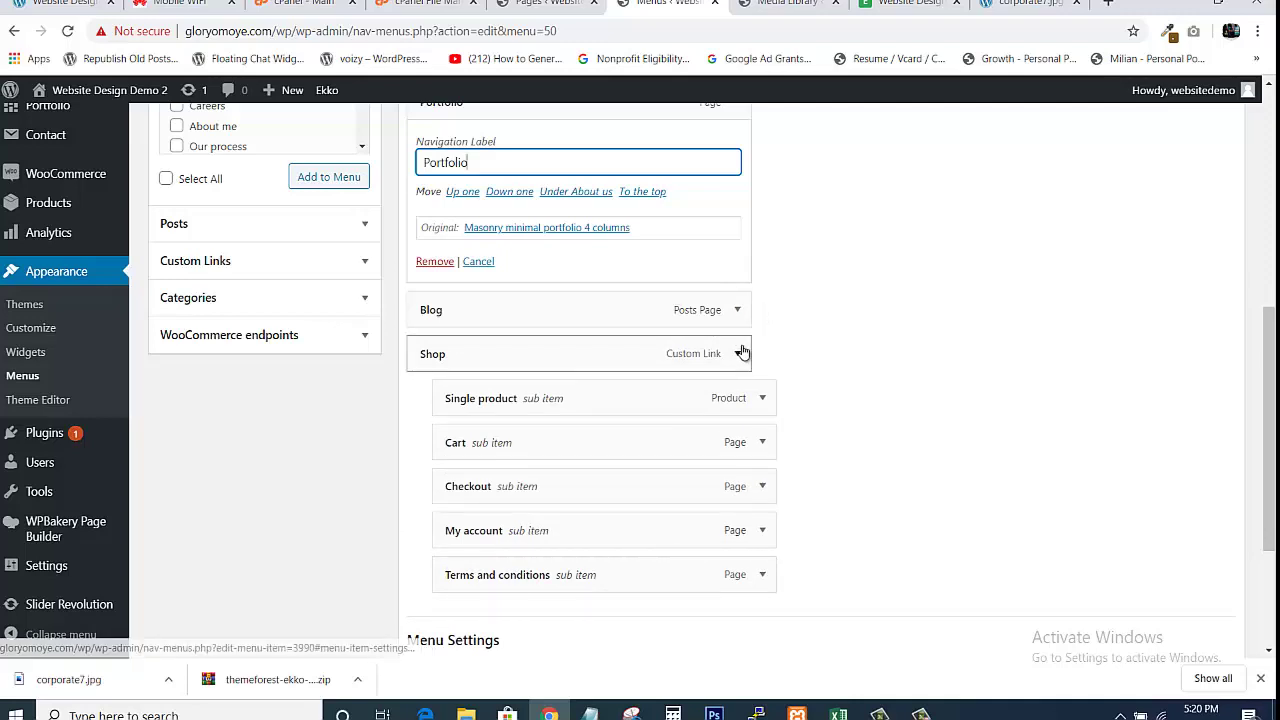
pyautogui.scroll(-1, 712, 381)
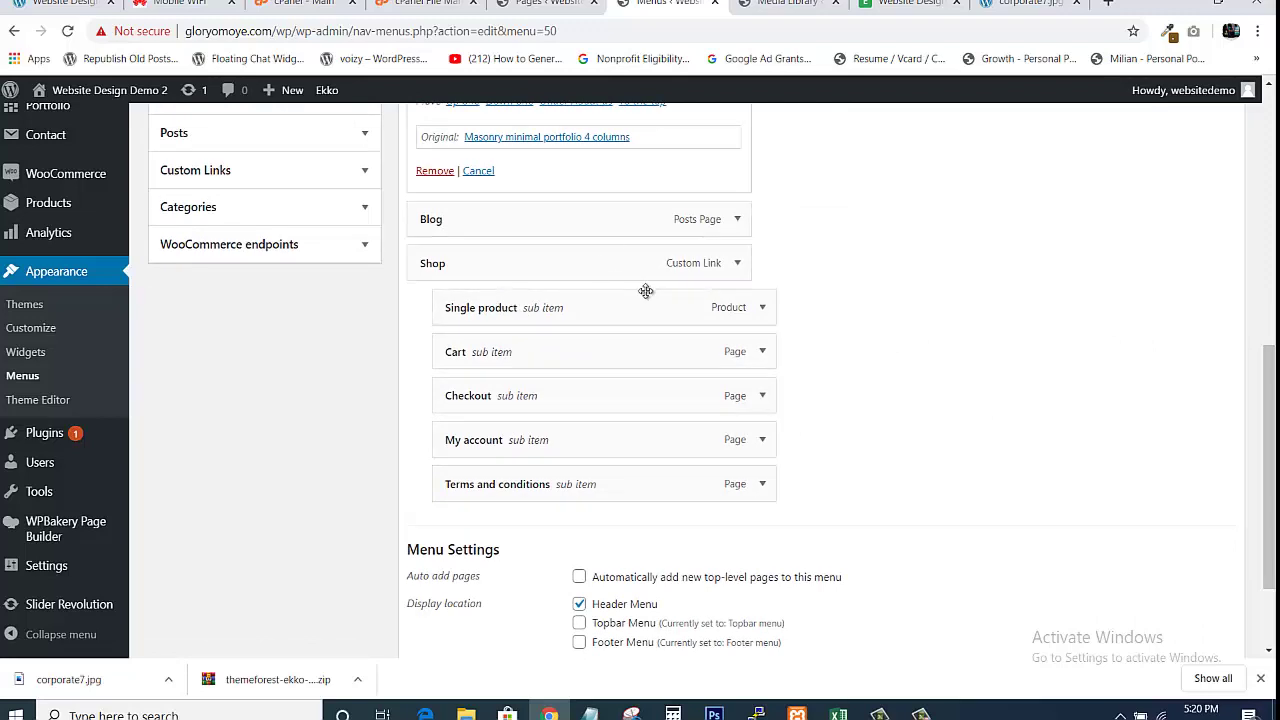
pyautogui.click(765, 353)
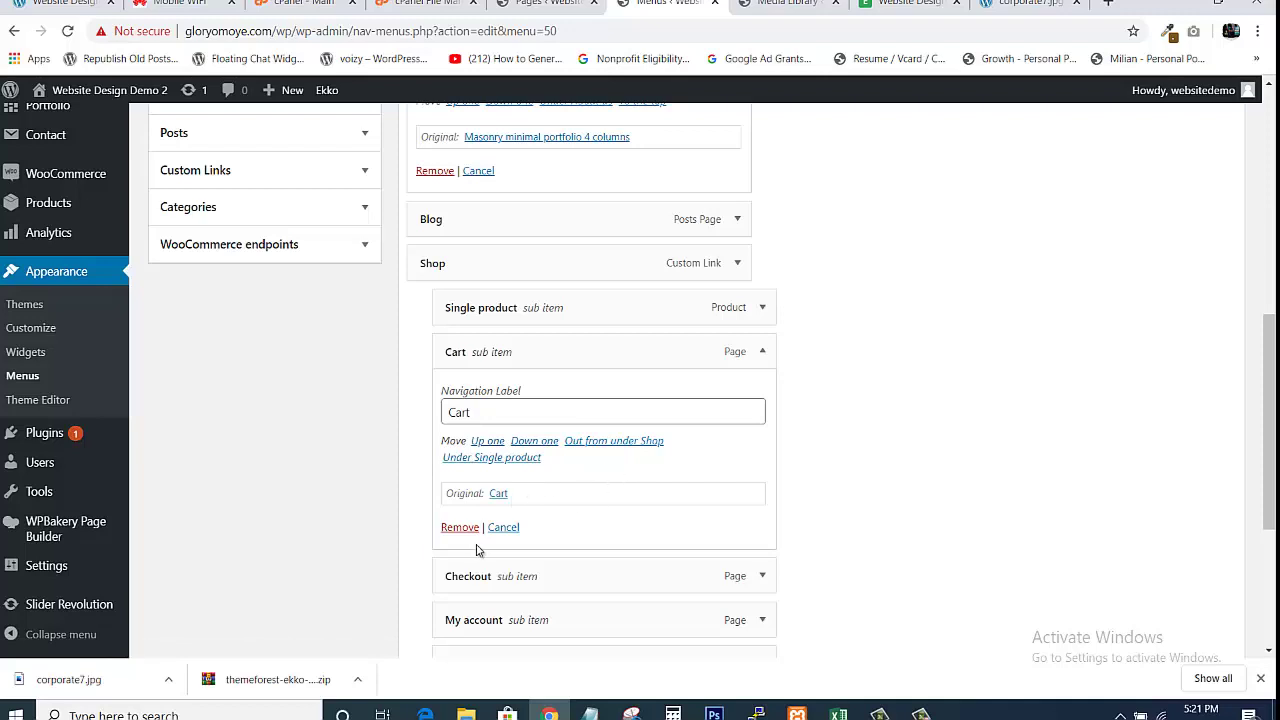
pyautogui.click(459, 529)
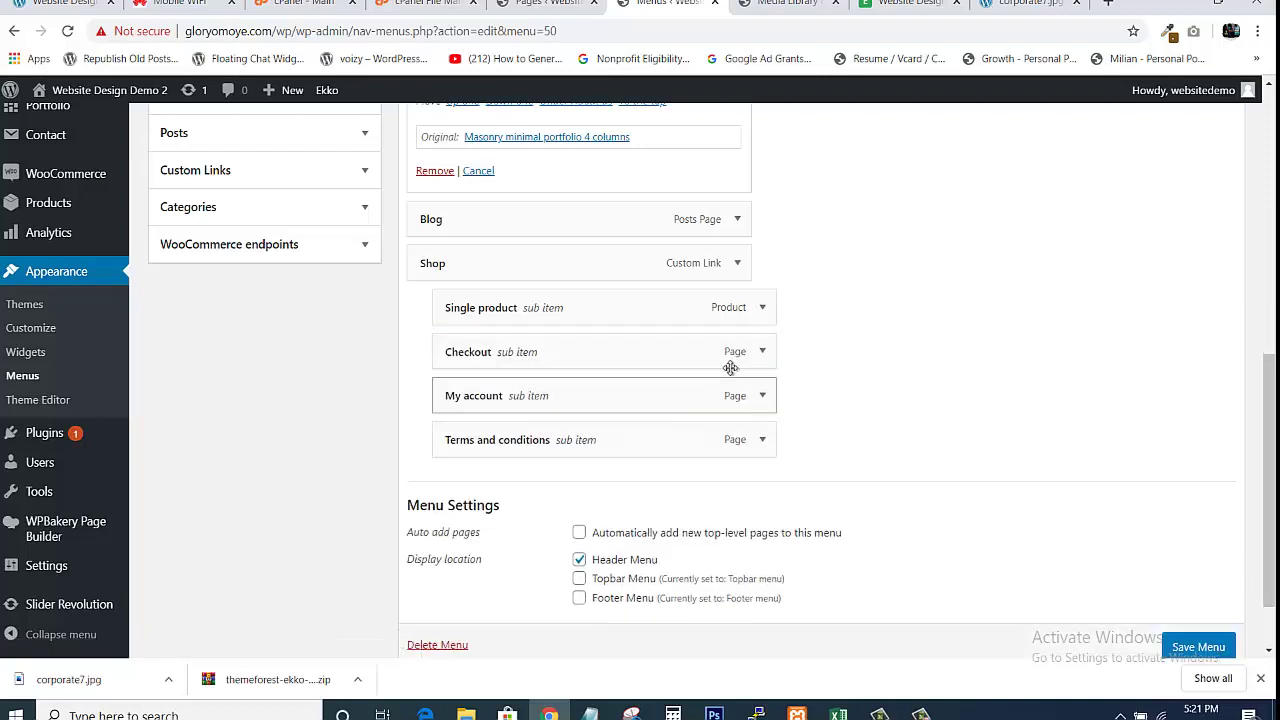
pyautogui.click(763, 352)
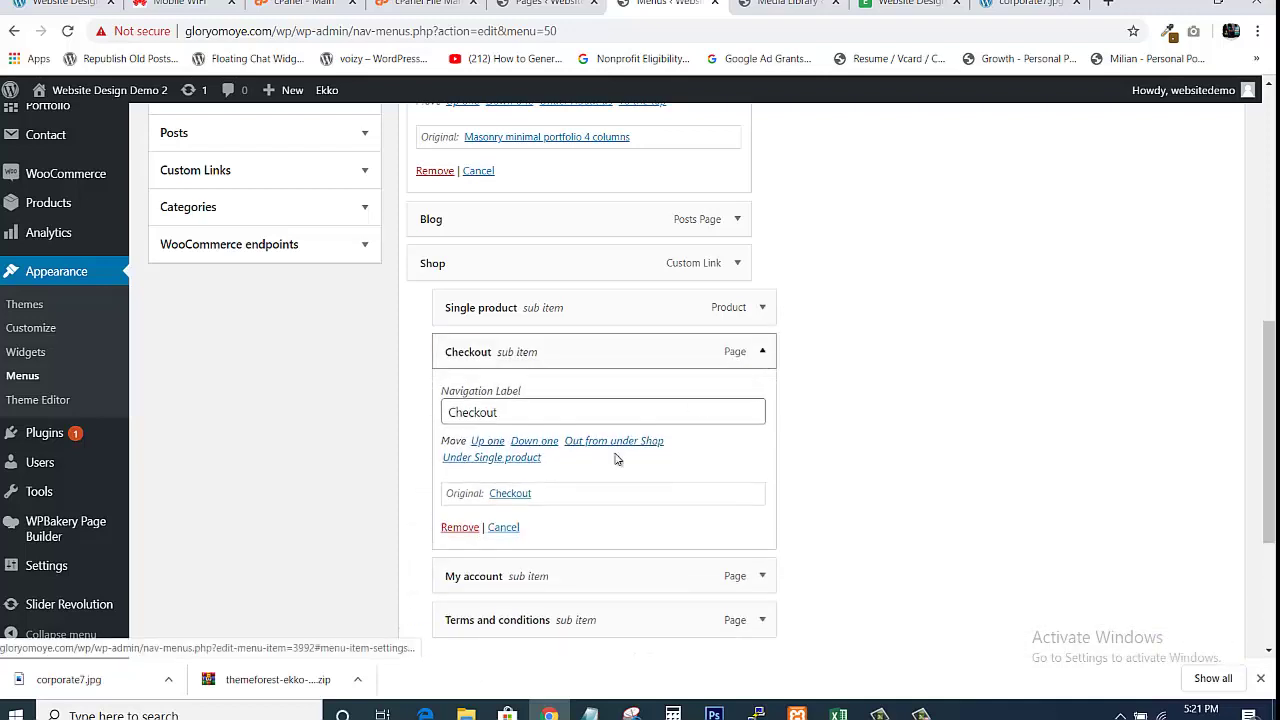
pyautogui.click(459, 528)
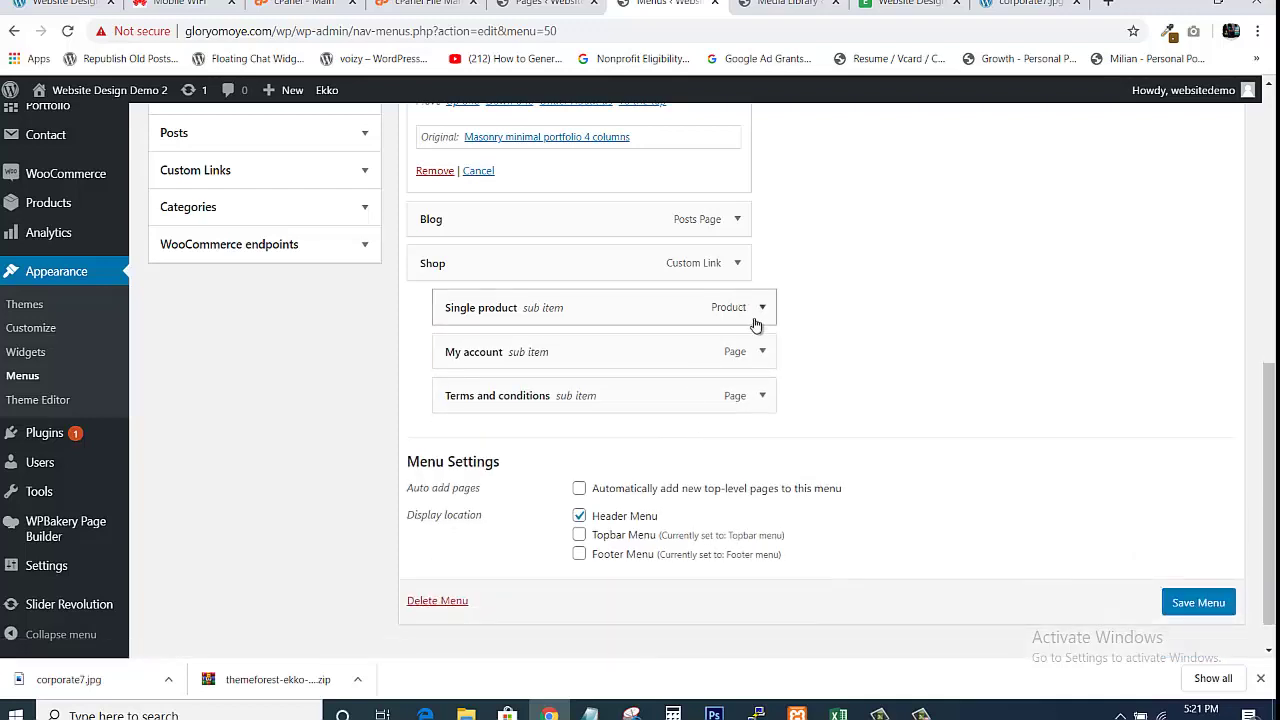
pyautogui.click(760, 349)
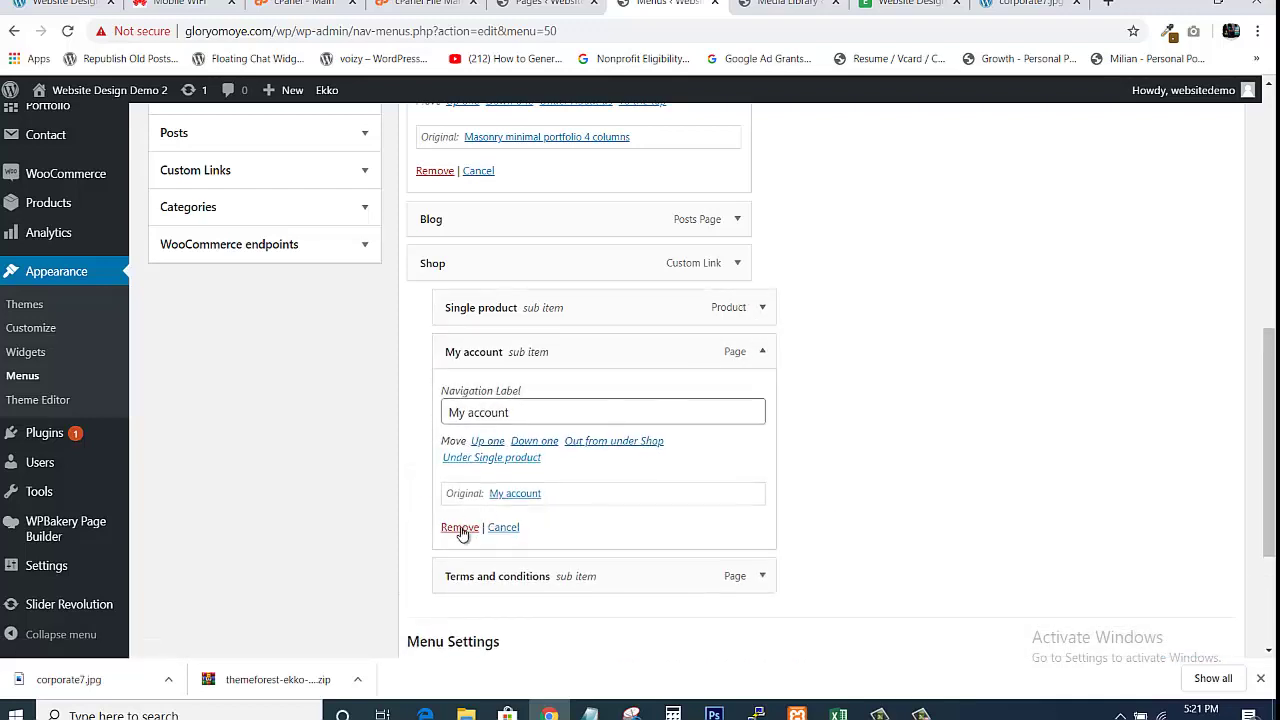
pyautogui.click(459, 528)
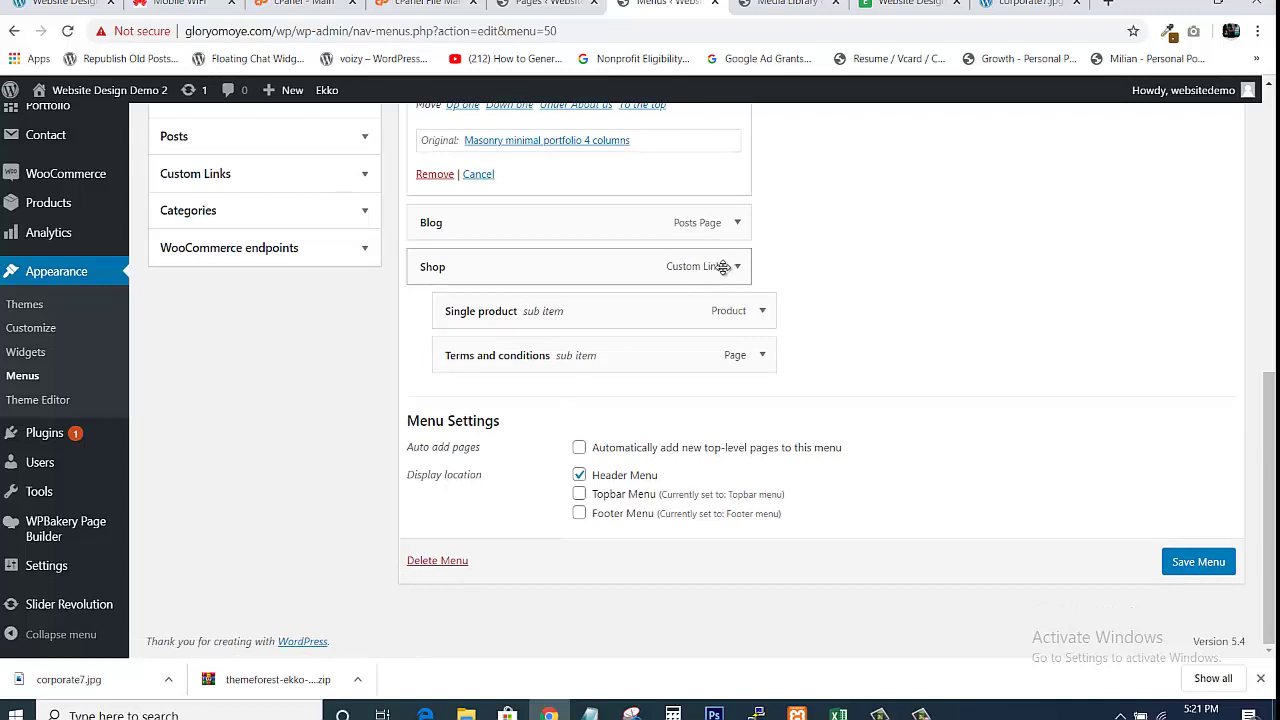
# Delete the Shop, Terms and conditions and Single product items, leaving Home, About us, Portfolio, Blog
pyautogui.click(743, 266)
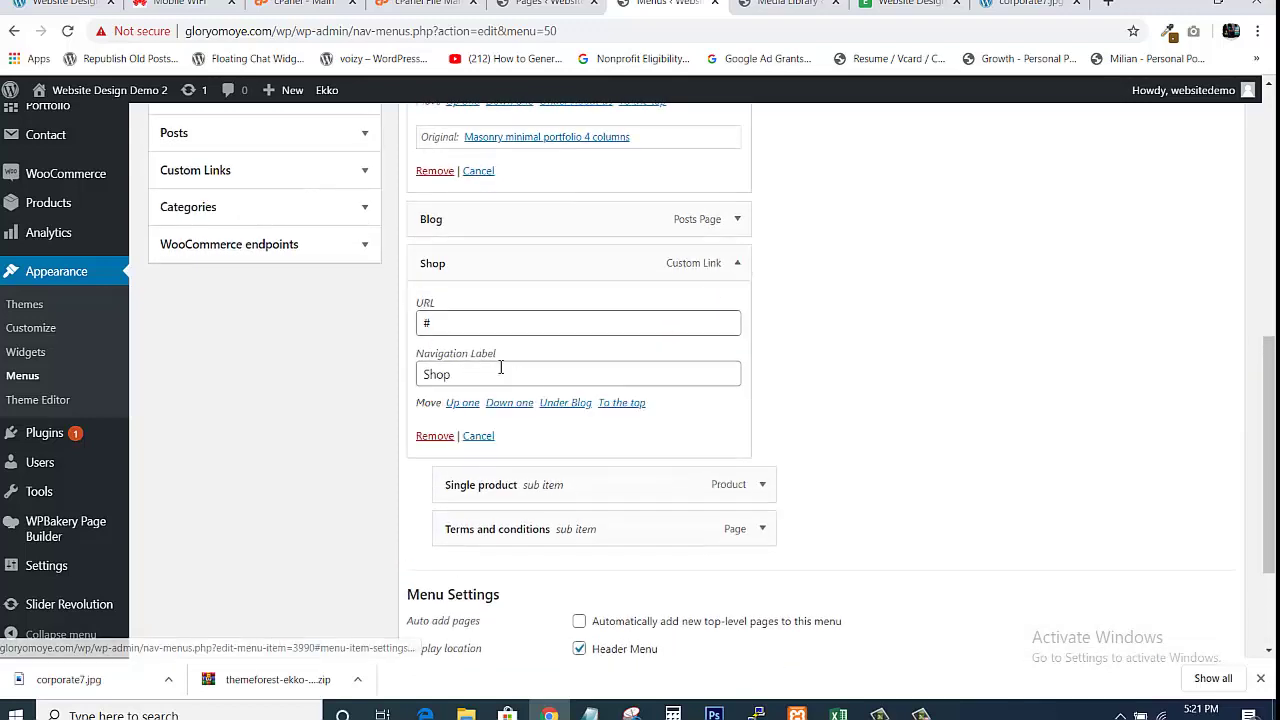
pyautogui.click(435, 436)
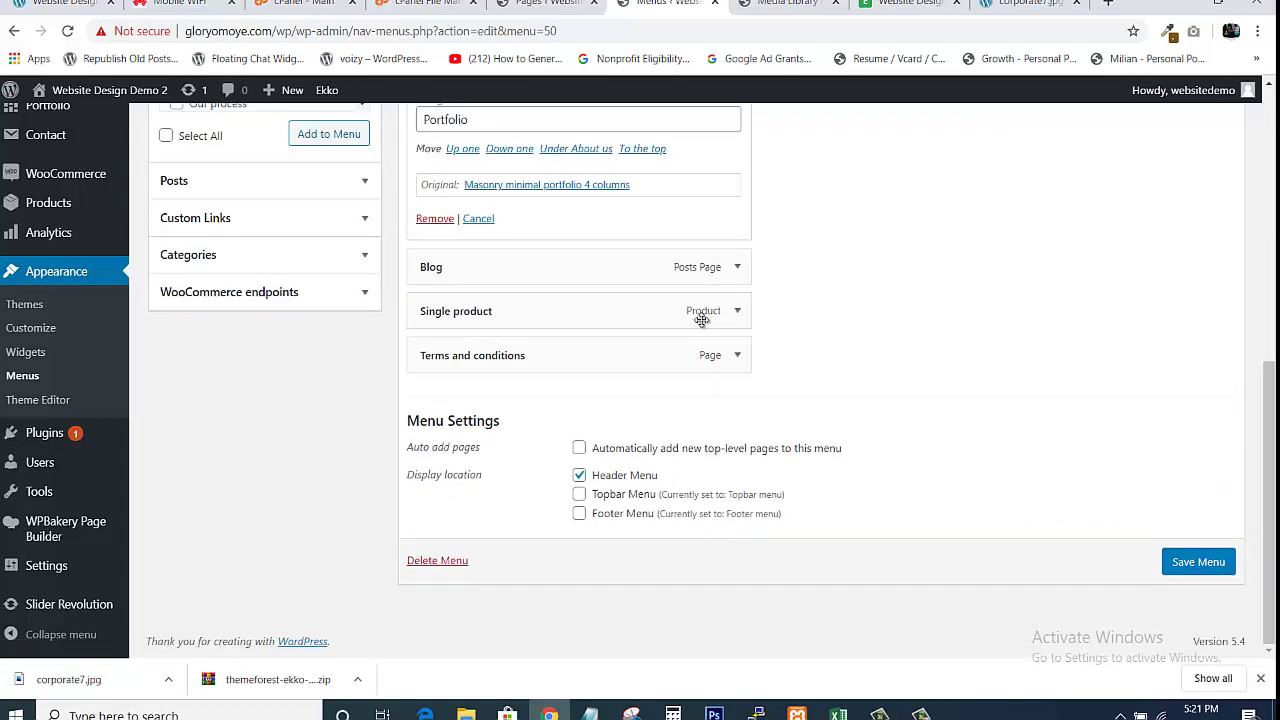
pyautogui.click(738, 358)
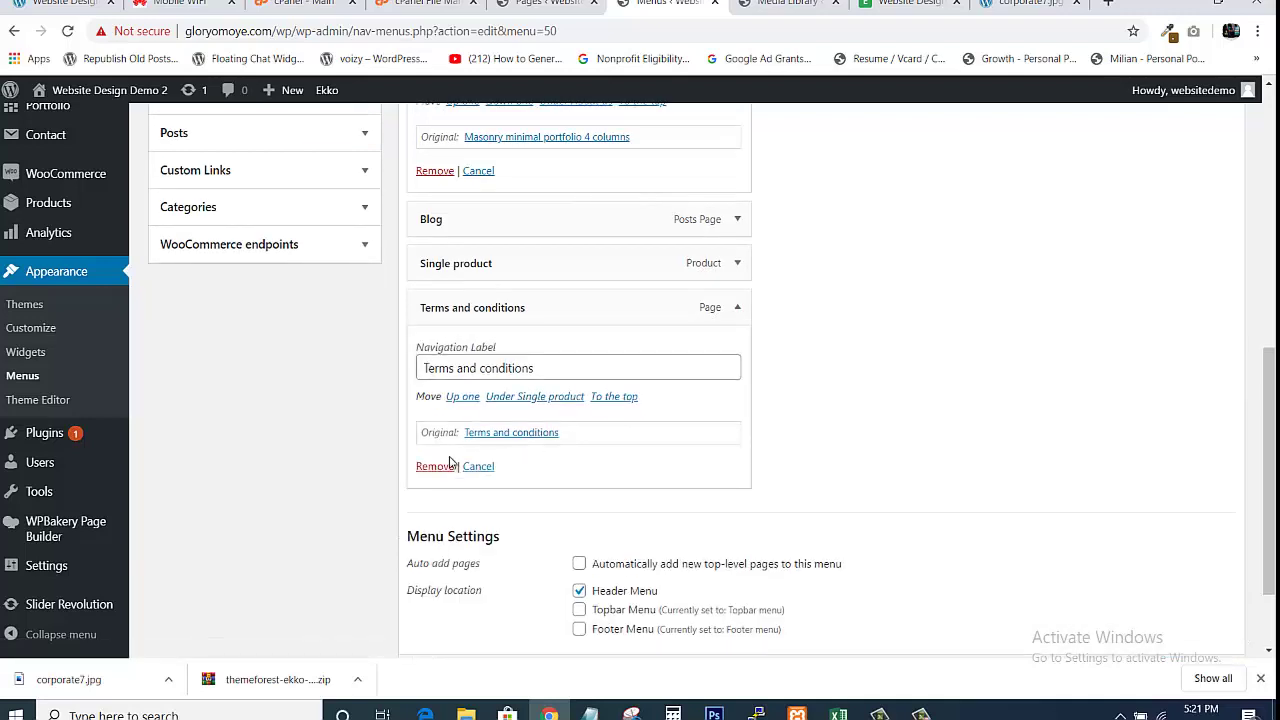
pyautogui.click(435, 466)
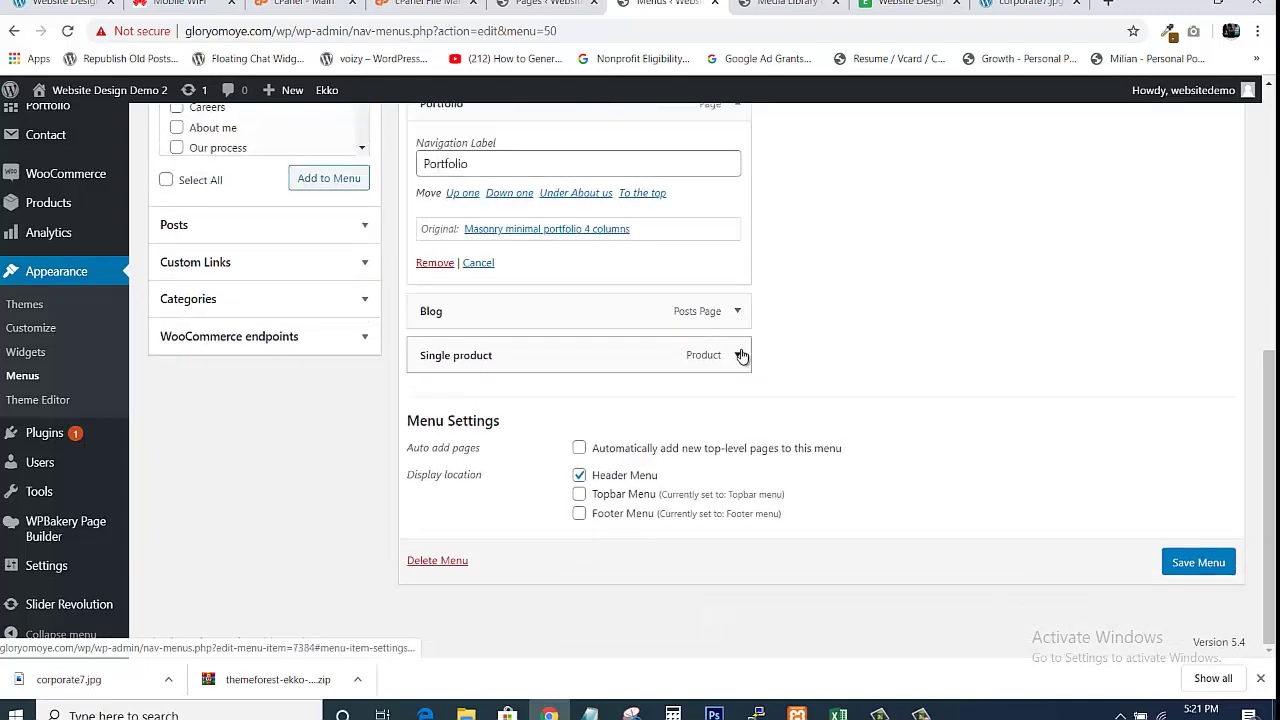
pyautogui.click(738, 352)
pyautogui.click(435, 422)
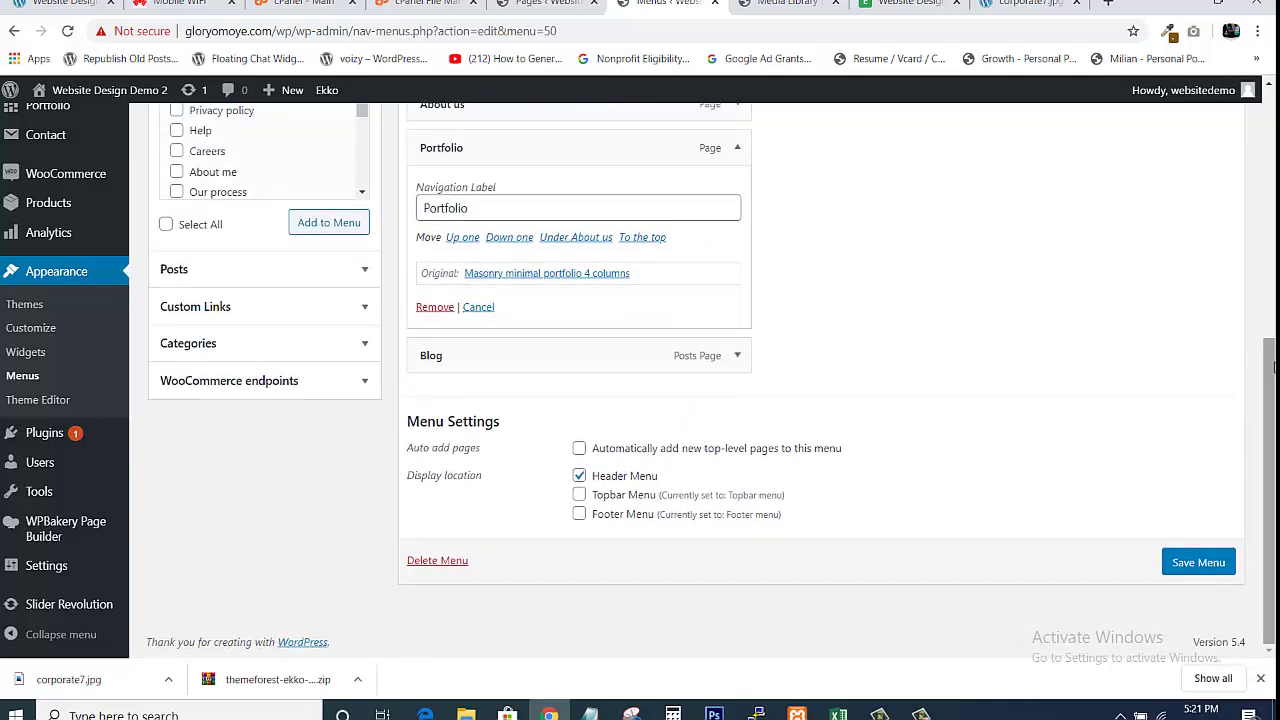
pyautogui.moveTo(1273, 367)
pyautogui.mouseDown()
pyautogui.moveTo(1243, 279)
pyautogui.moveTo(1268, 381)
pyautogui.moveTo(1257, 363)
pyautogui.mouseUp()
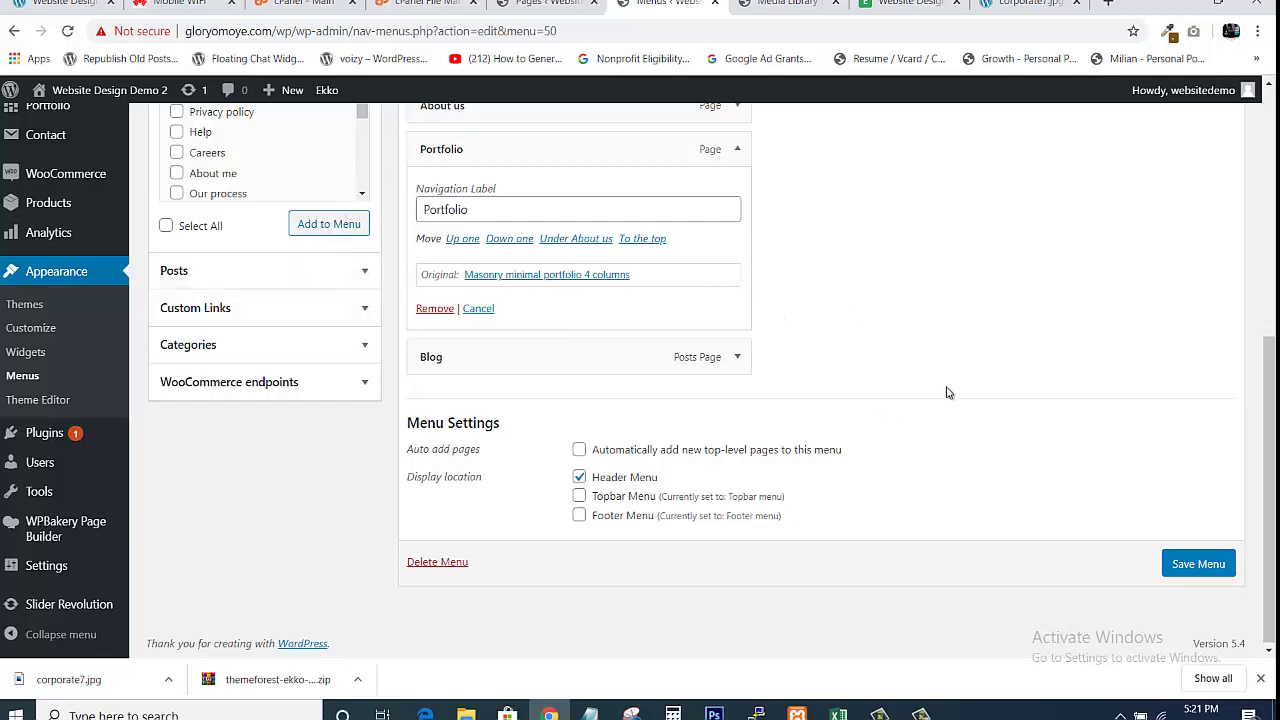
pyautogui.moveTo(1272, 379); pyautogui.dragTo(1249, 293)
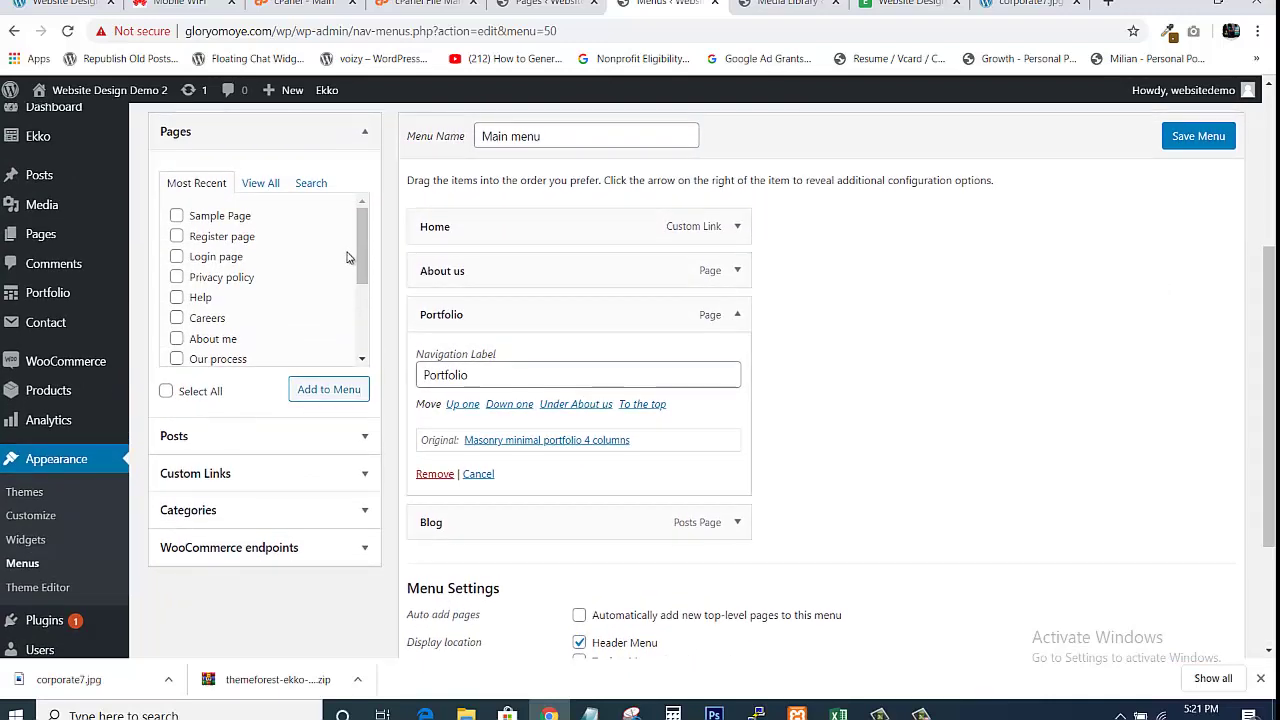
# Add the Contact simple page as a 'Contact Us' item after Blog and save the Main menu
pyautogui.moveTo(361, 255); pyautogui.dragTo(357, 325)
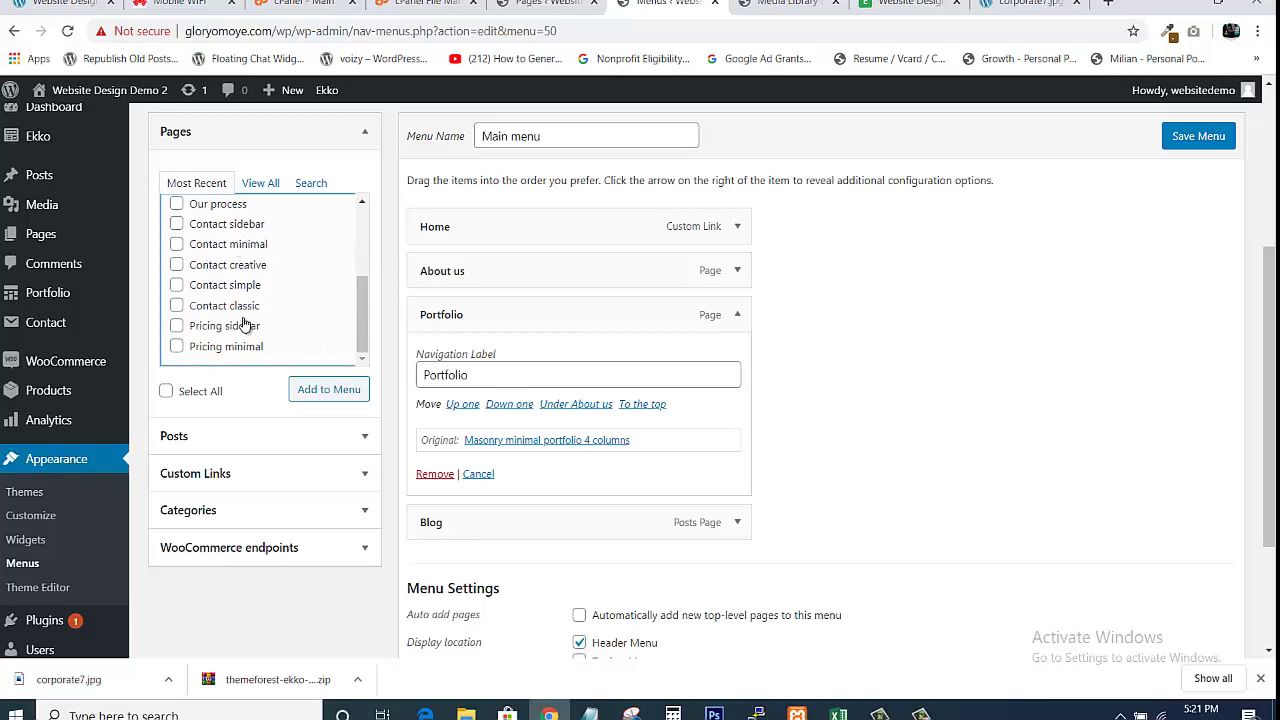
pyautogui.click(177, 287)
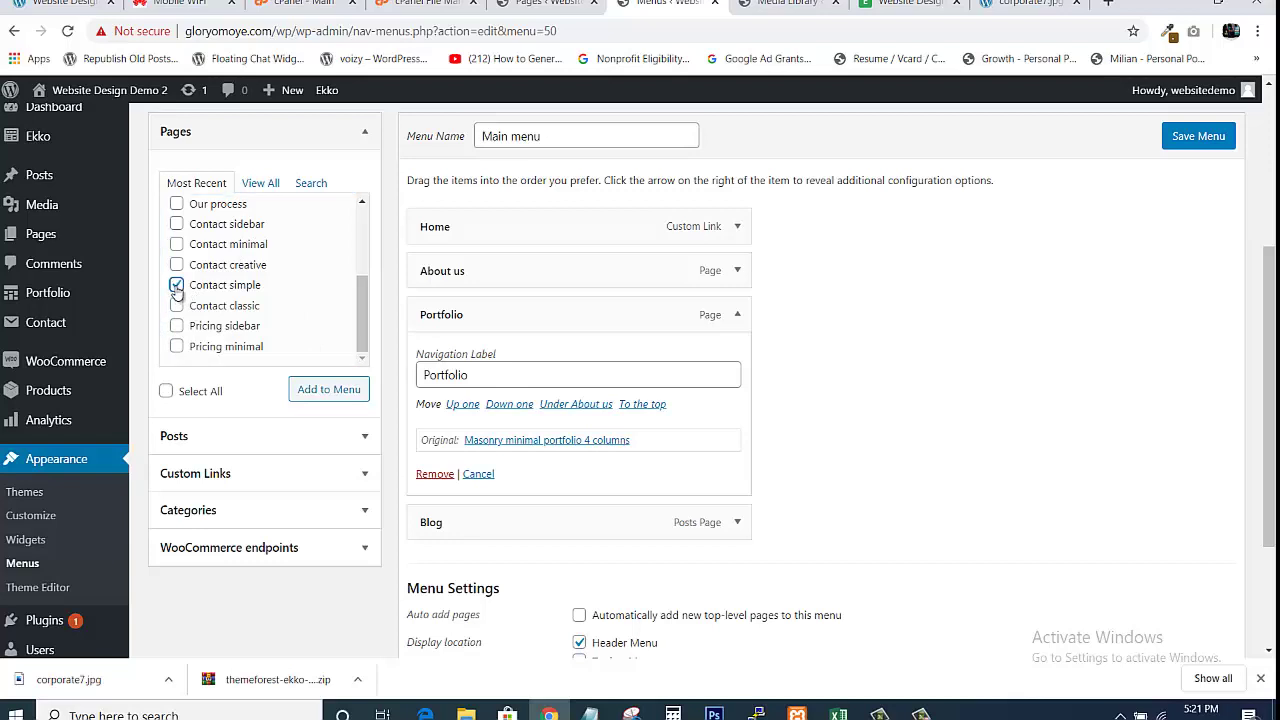
pyautogui.click(326, 389)
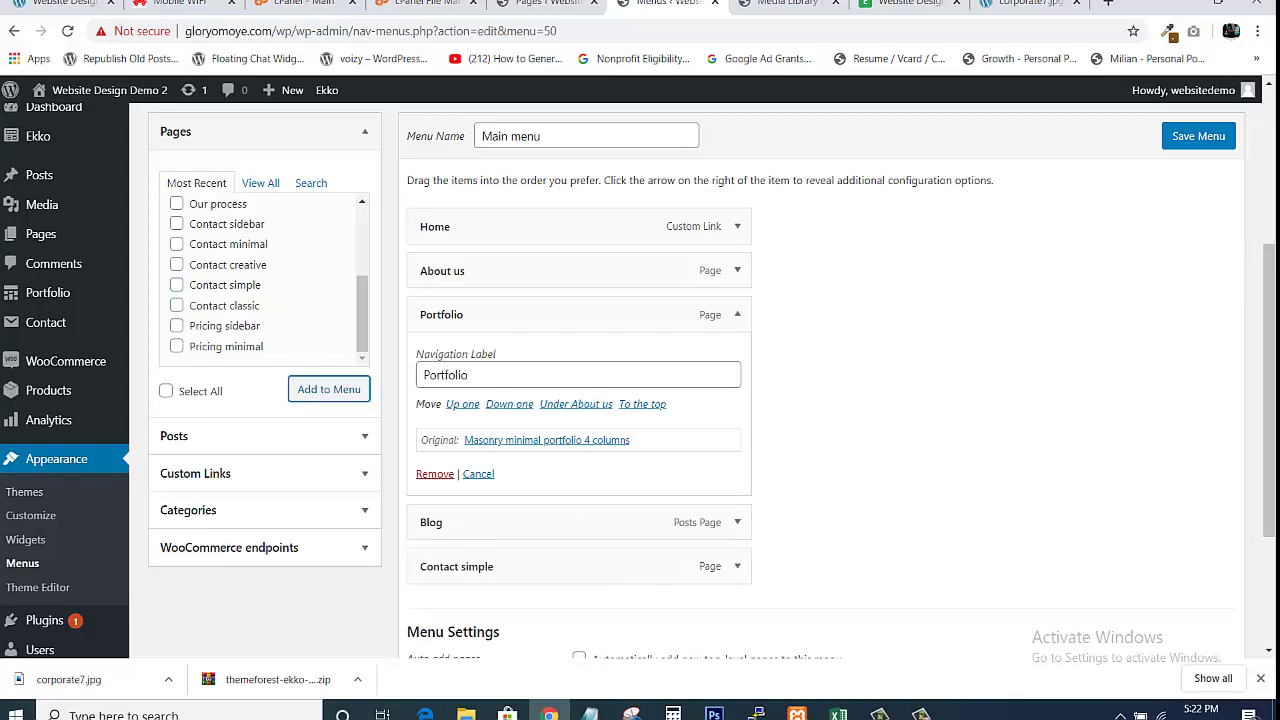
pyautogui.scroll(-3, 829, 434)
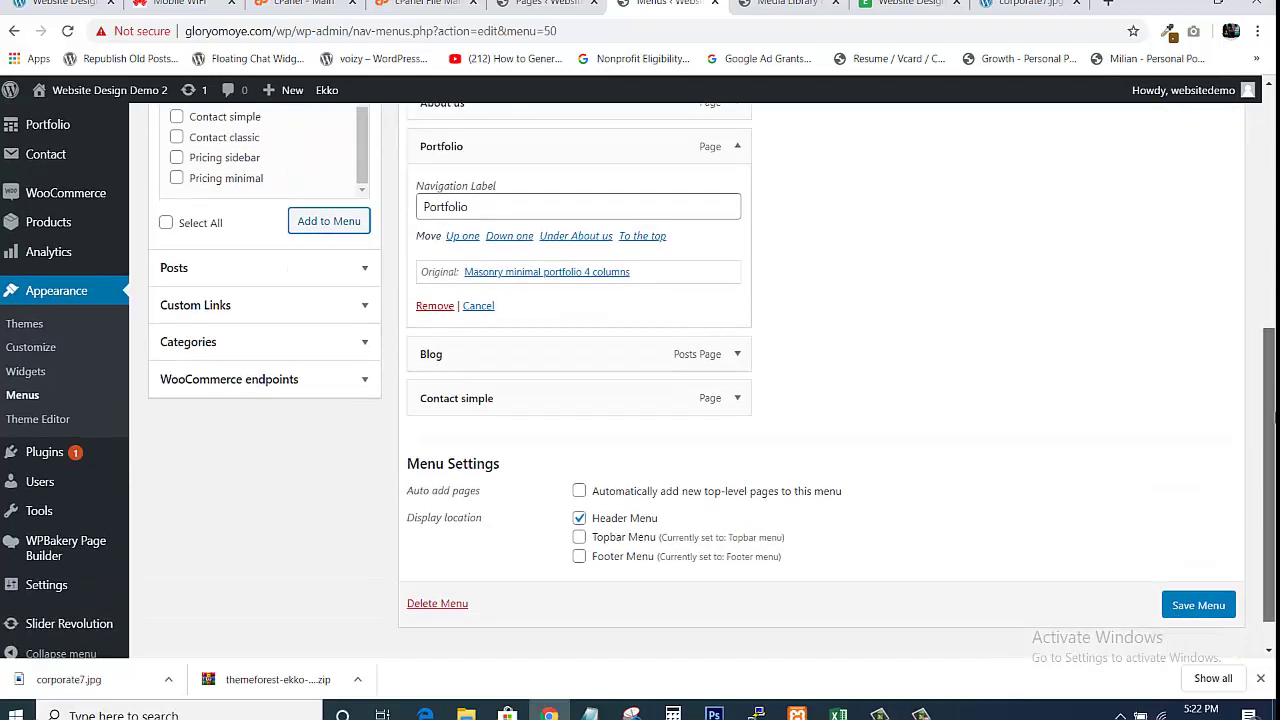
pyautogui.click(736, 398)
pyautogui.click(551, 456)
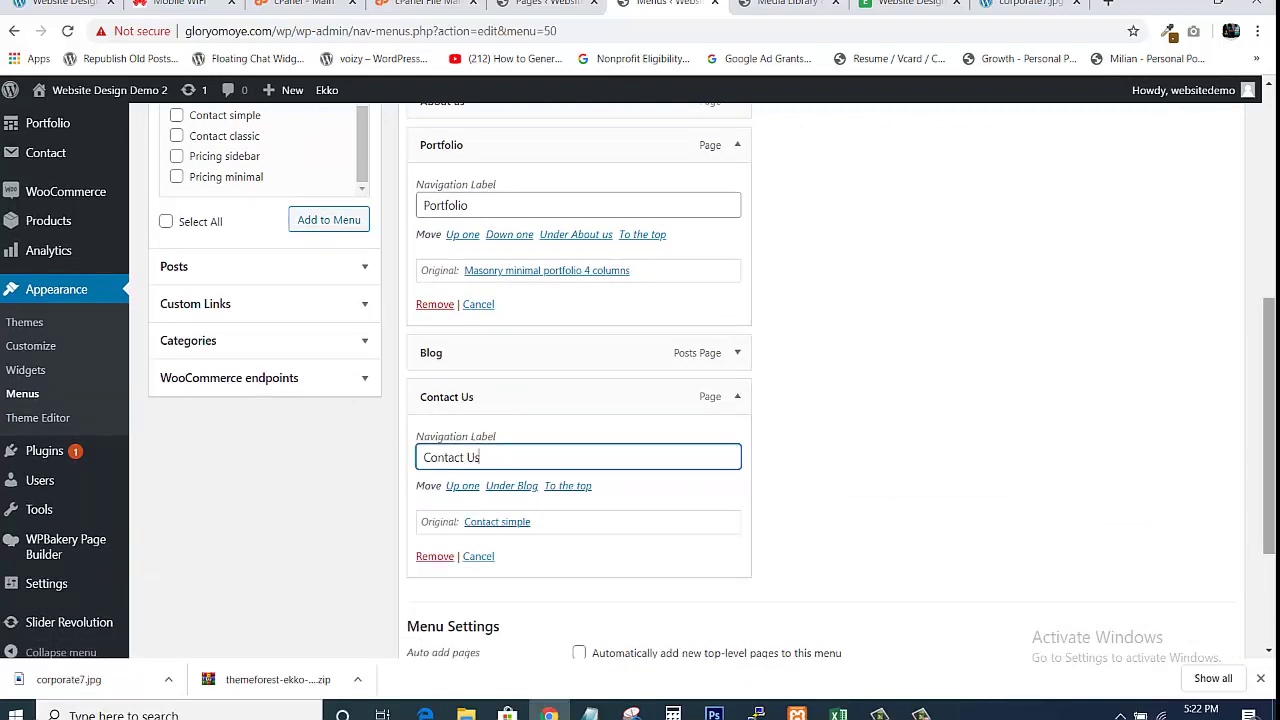
pyautogui.moveTo(1270, 404); pyautogui.dragTo(1270, 496)
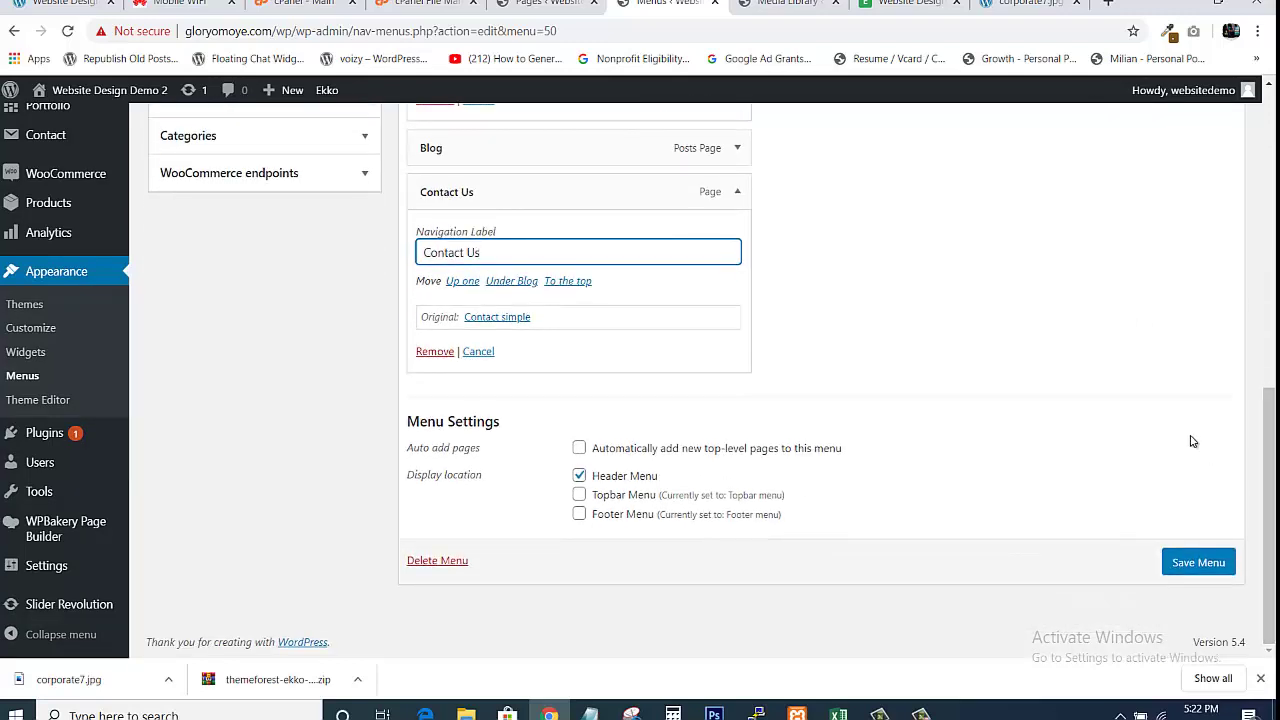
pyautogui.click(1176, 566)
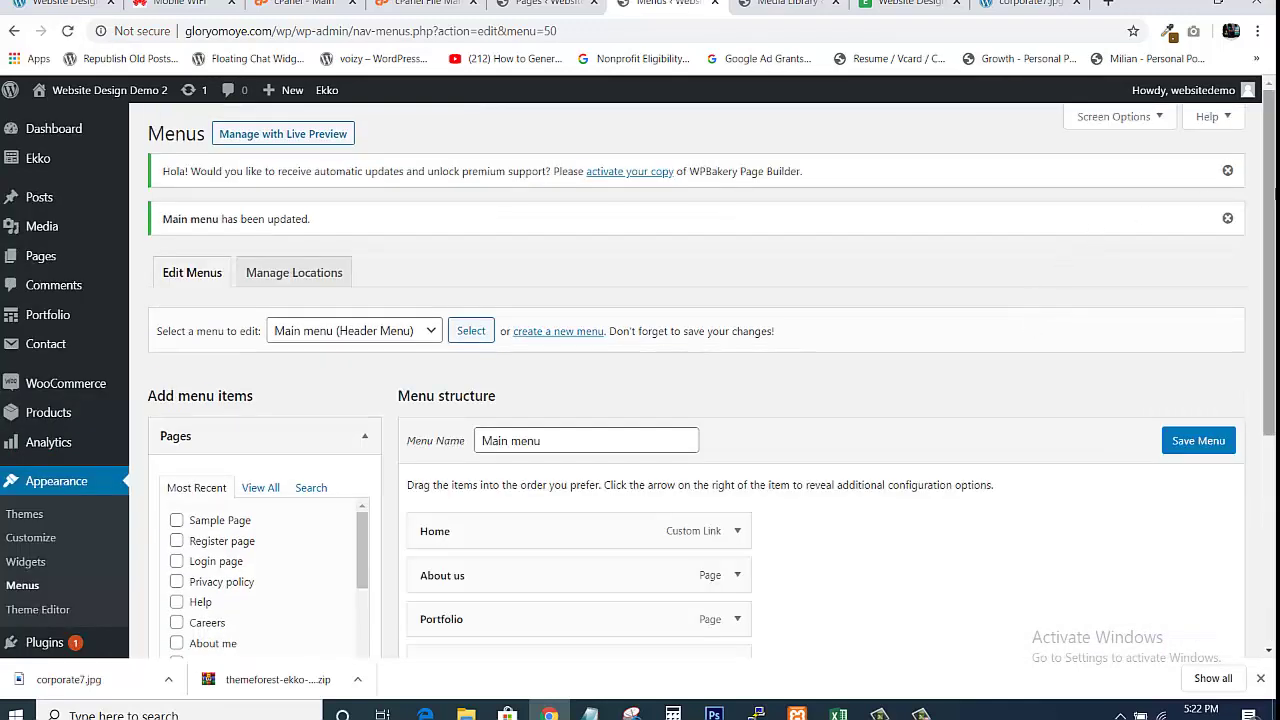
# Reload the live site to confirm the header reads Home, About us, Portfolio, Blog, Contact Us
pyautogui.moveTo(1271, 190); pyautogui.dragTo(1246, 258)
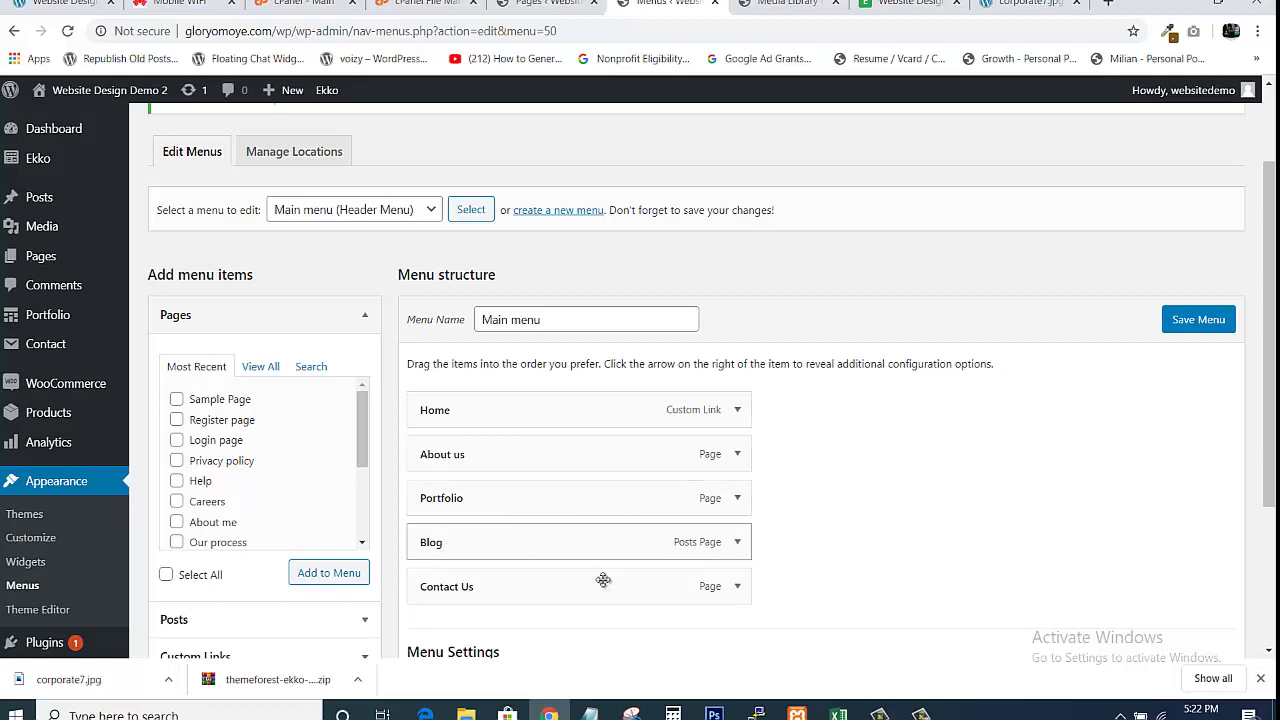
pyautogui.click(900, 4)
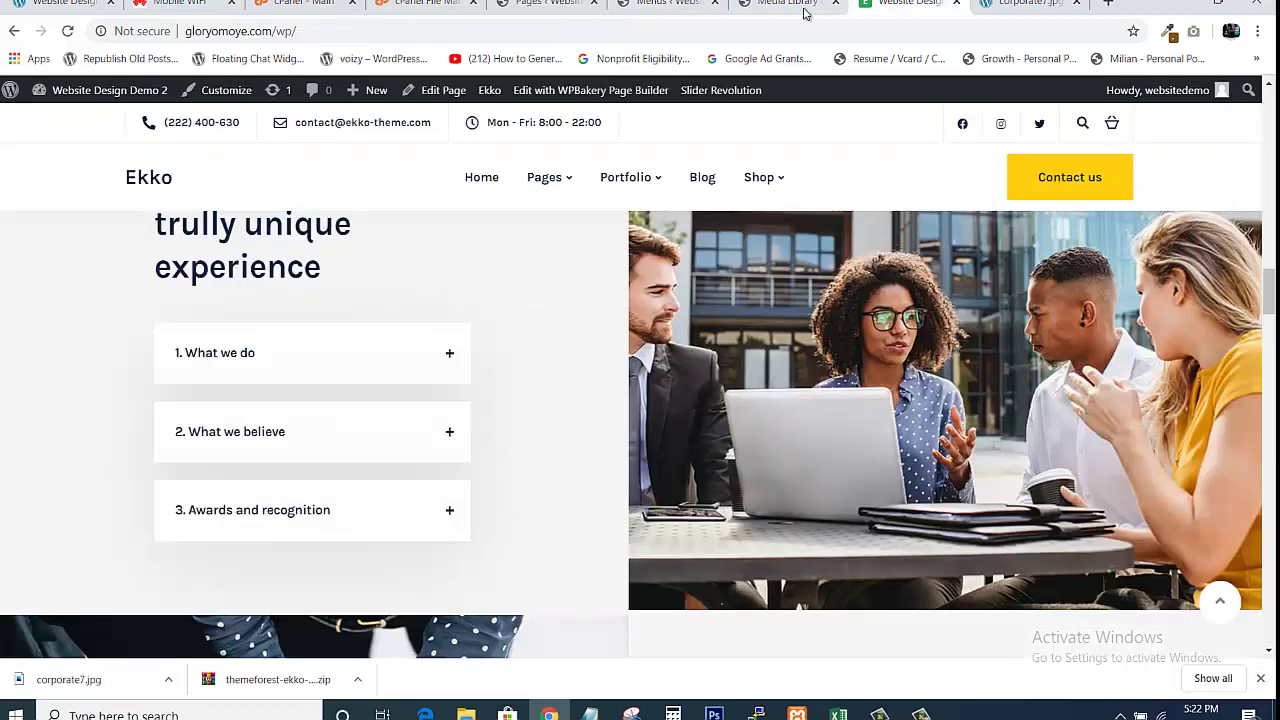
pyautogui.click(591, 31)
pyautogui.press('Return')
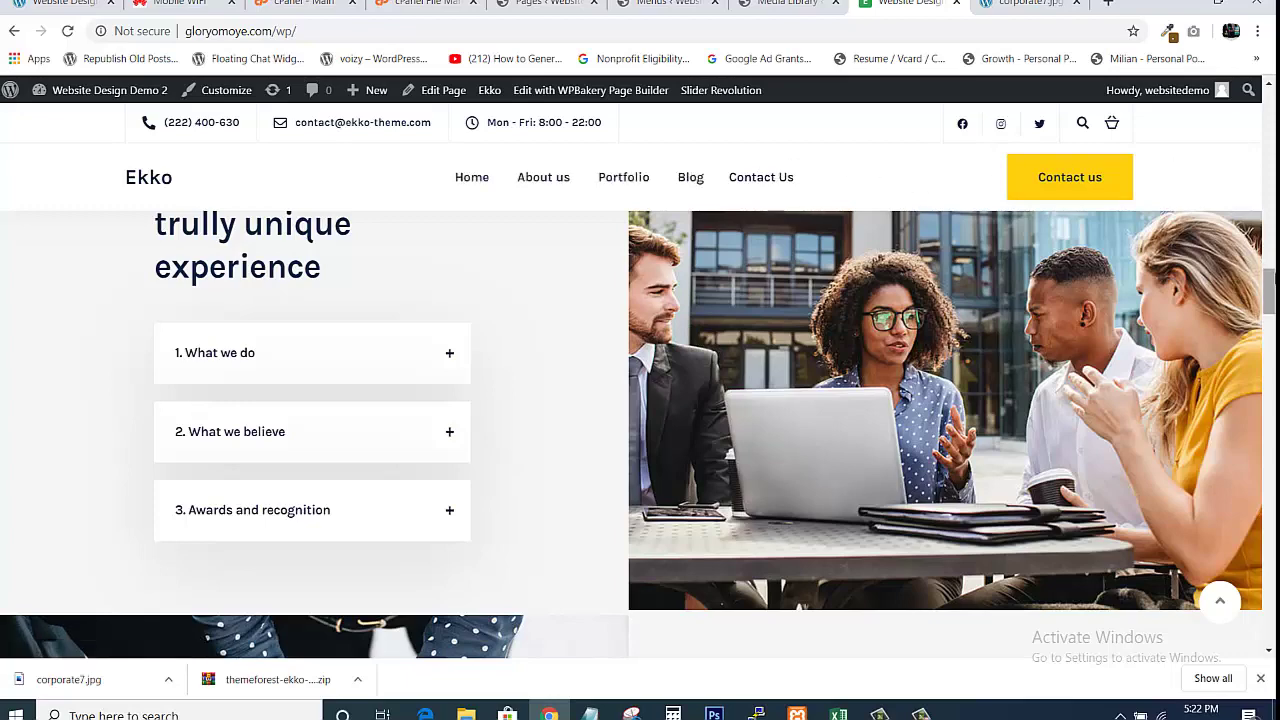
pyautogui.moveTo(1273, 273); pyautogui.dragTo(1240, 74)
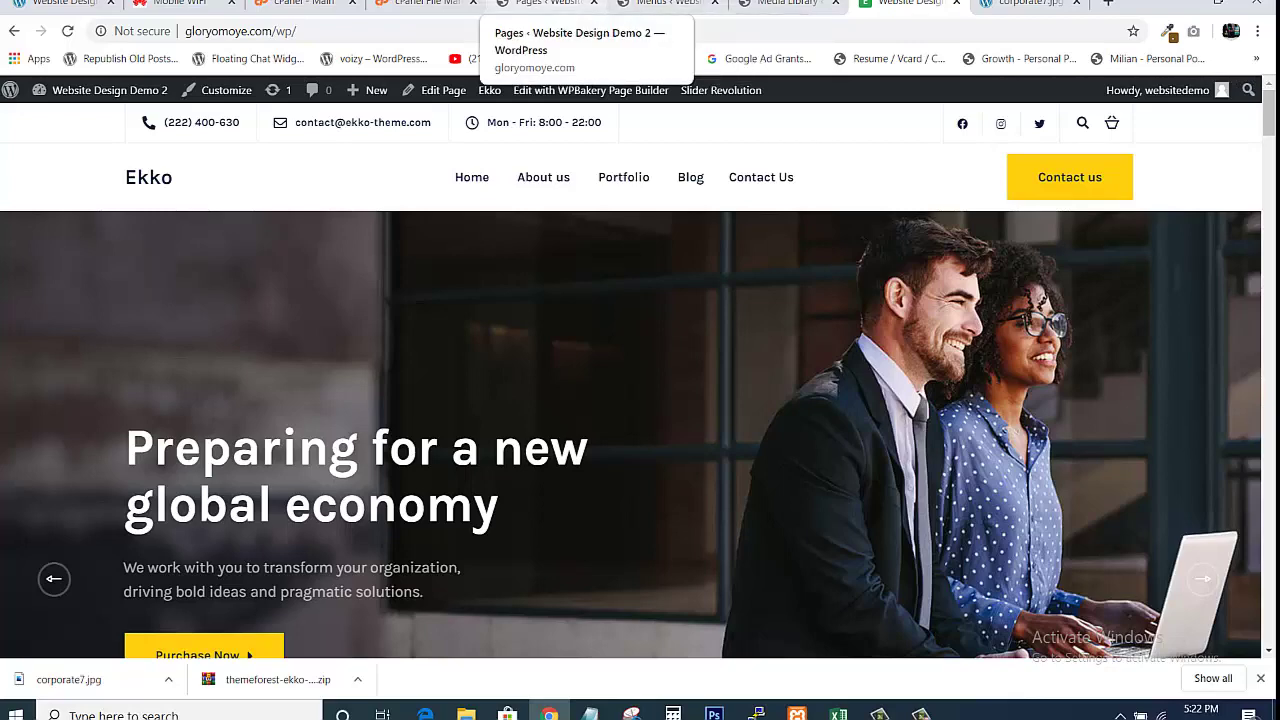
# Open the About us page from the header menu in a new browser tab
pyautogui.click(665, 3)
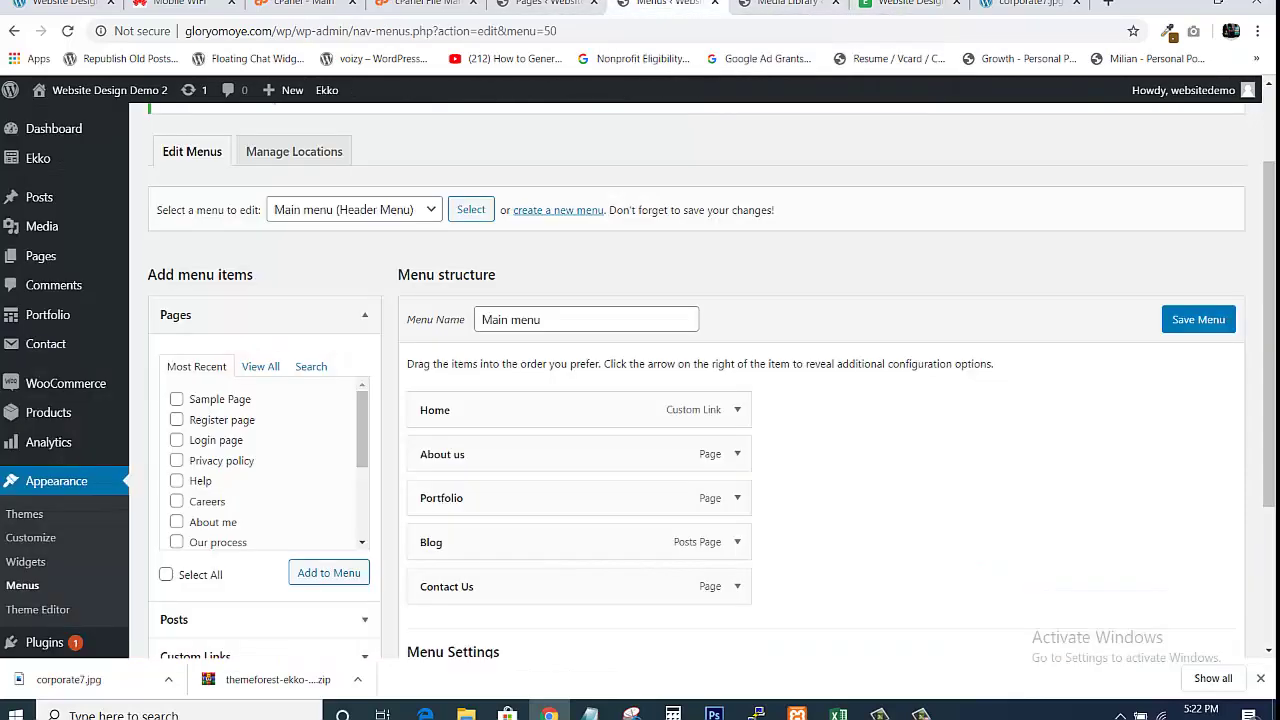
pyautogui.click(545, 3)
pyautogui.moveTo(56, 541)
pyautogui.click(662, 3)
pyautogui.click(905, 3)
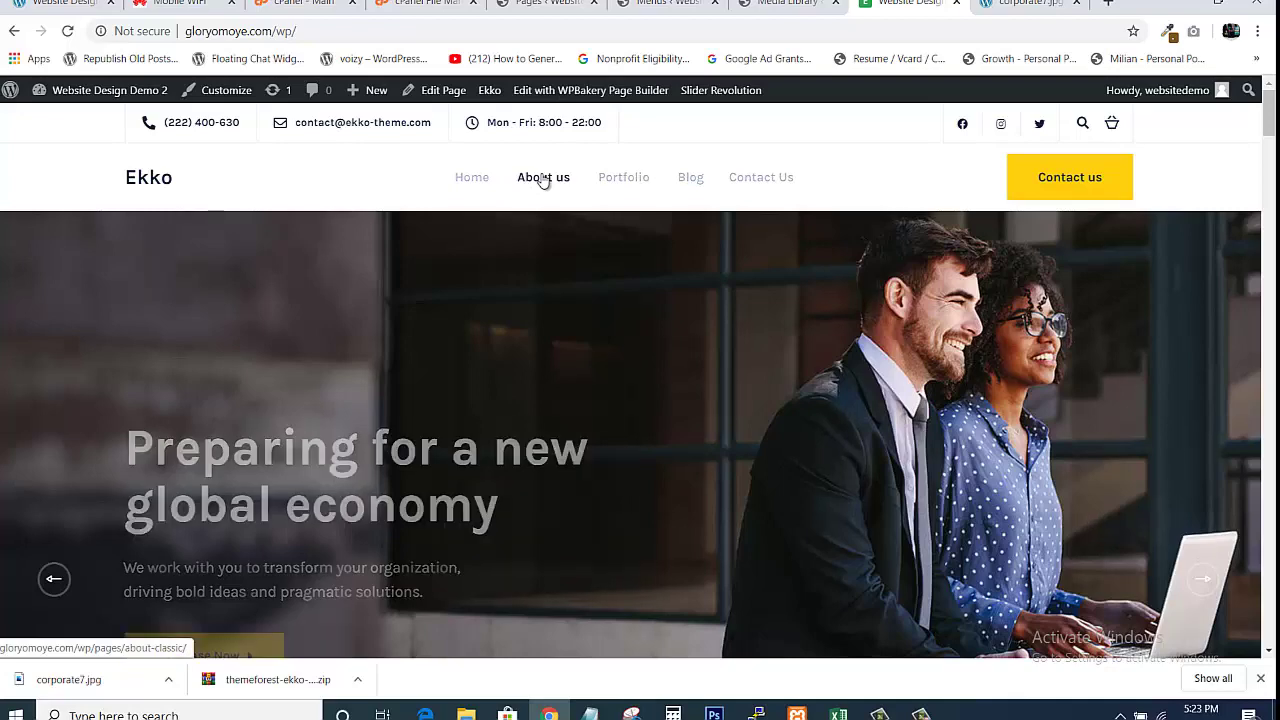
pyautogui.rightClick(543, 178)
pyautogui.click(558, 189)
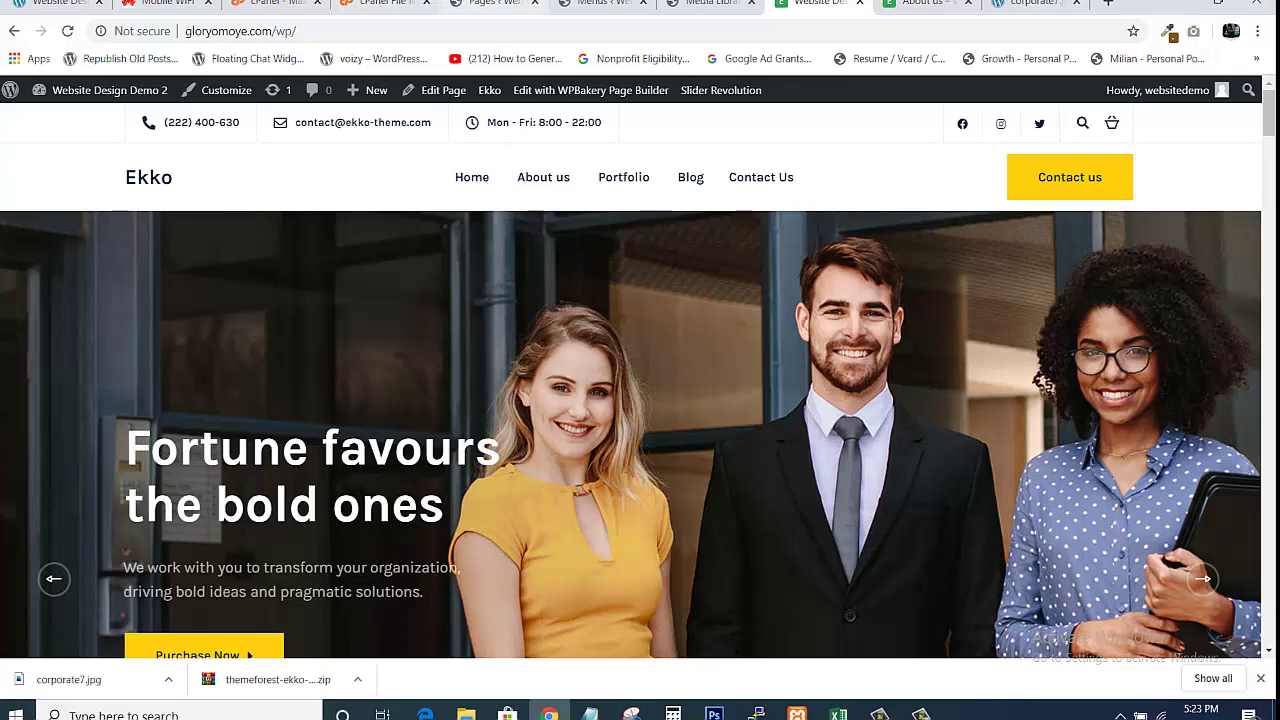
pyautogui.click(490, 4)
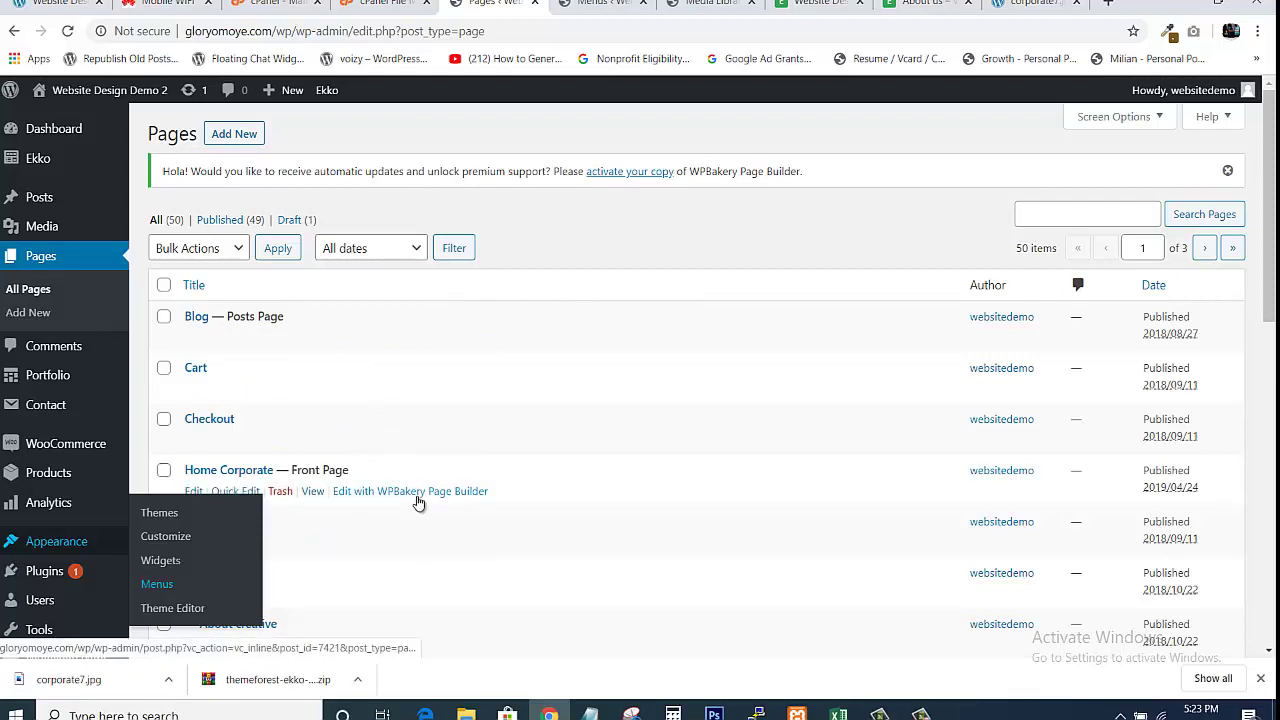
pyautogui.click(818, 3)
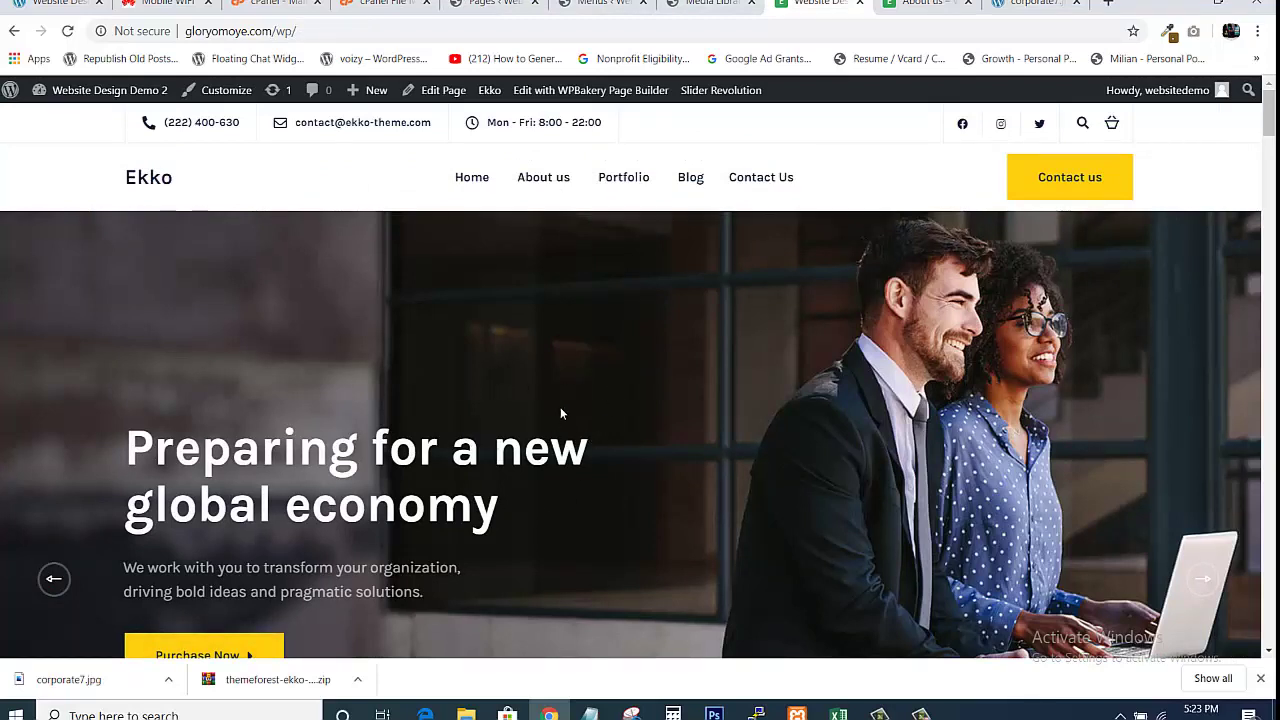
pyautogui.rightClick(541, 93)
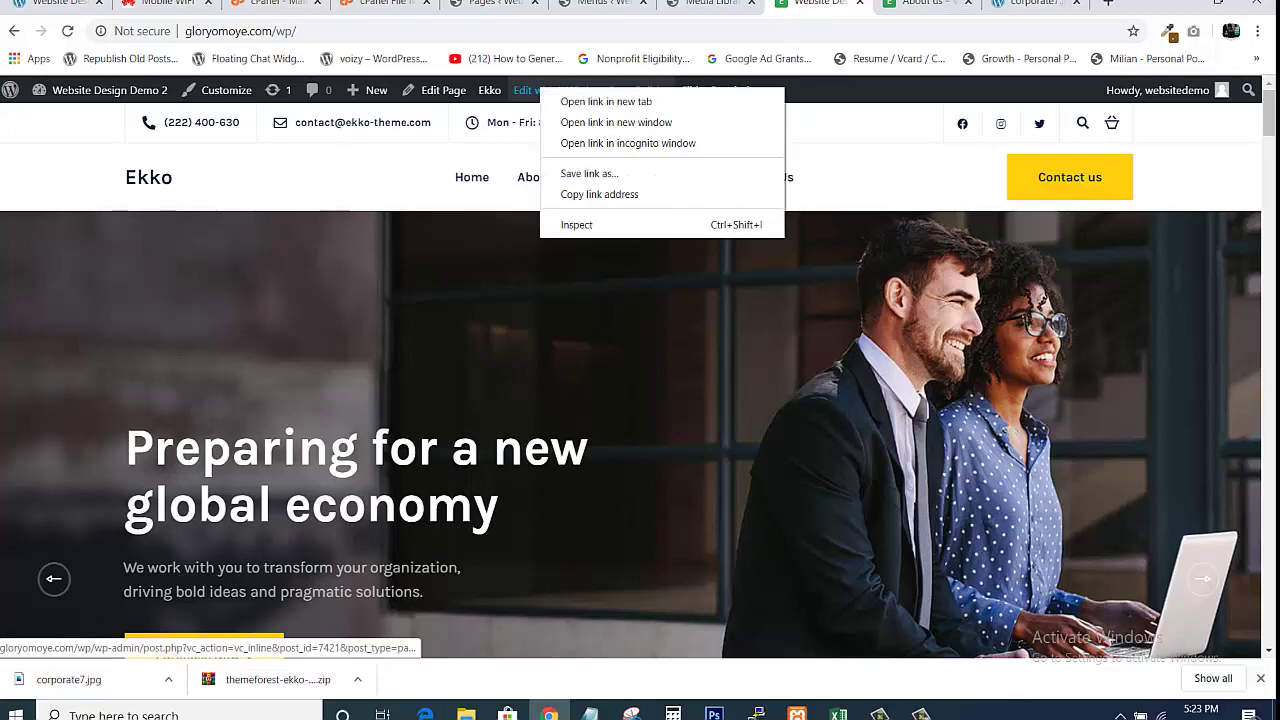
pyautogui.press('Escape')
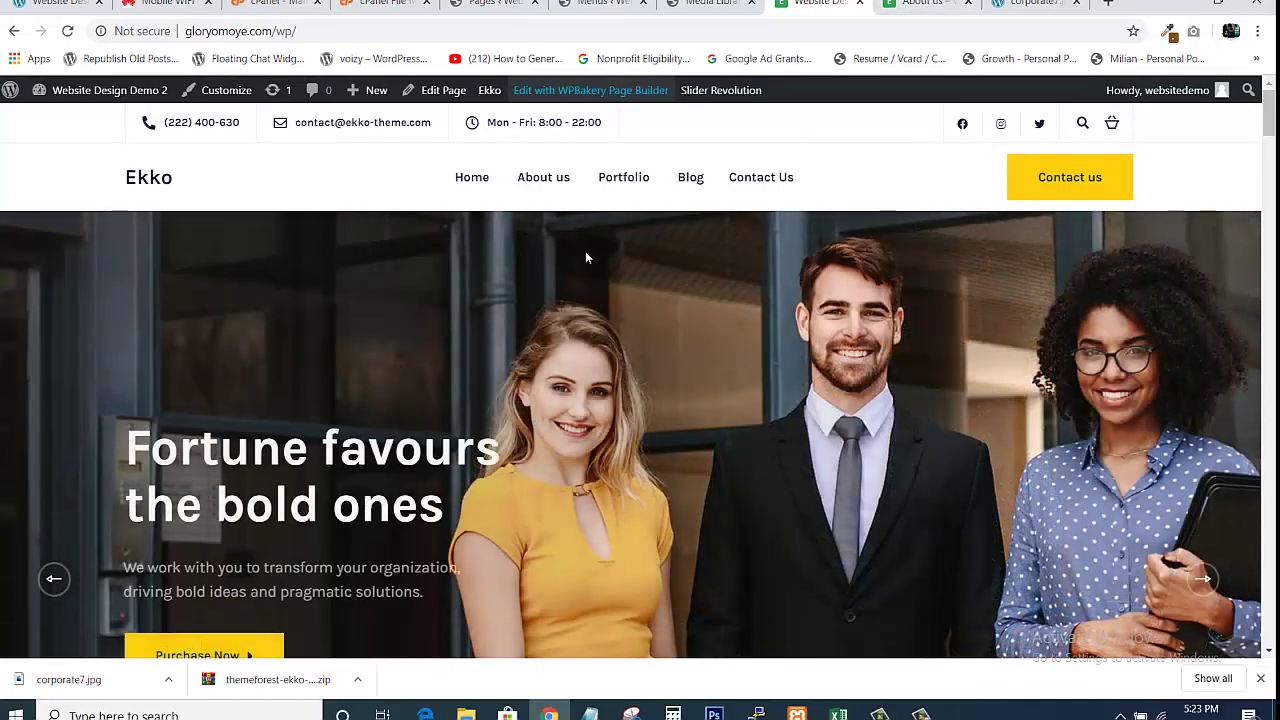
# Open the About us page and launch it in the WPBakery front-end editor
pyautogui.click(541, 188)
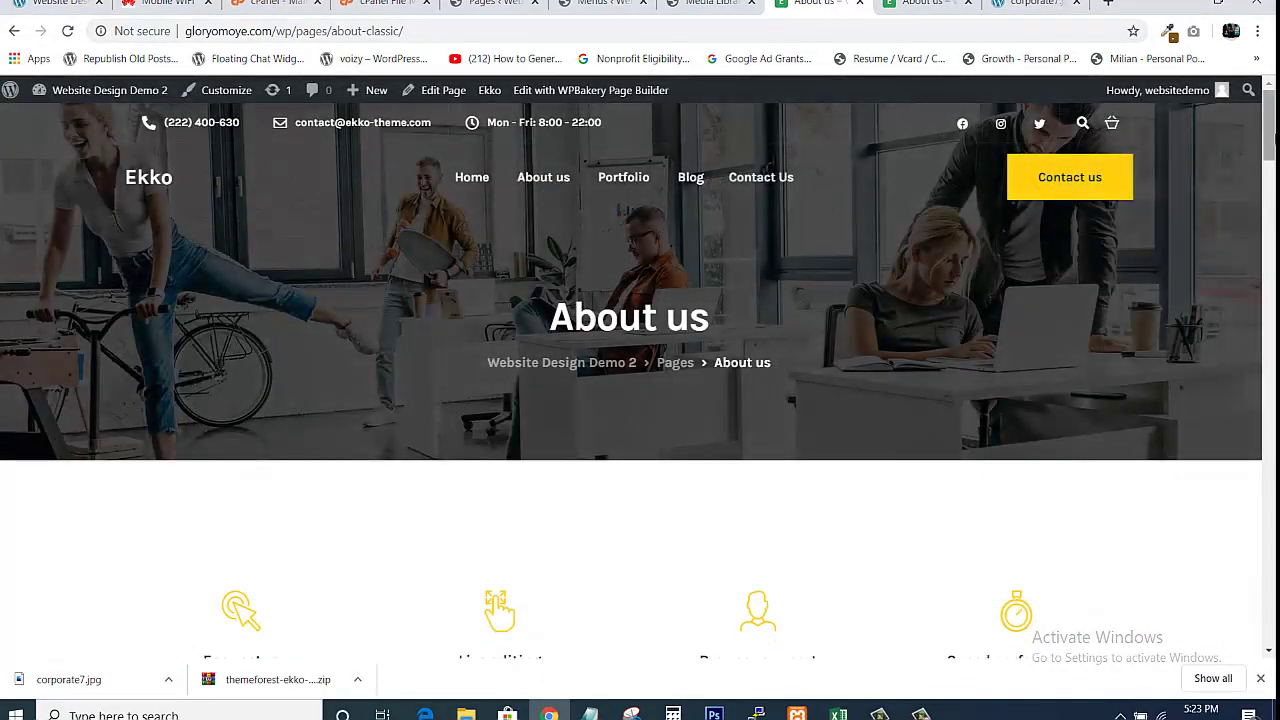
pyautogui.moveTo(1271, 117); pyautogui.dragTo(1273, 117)
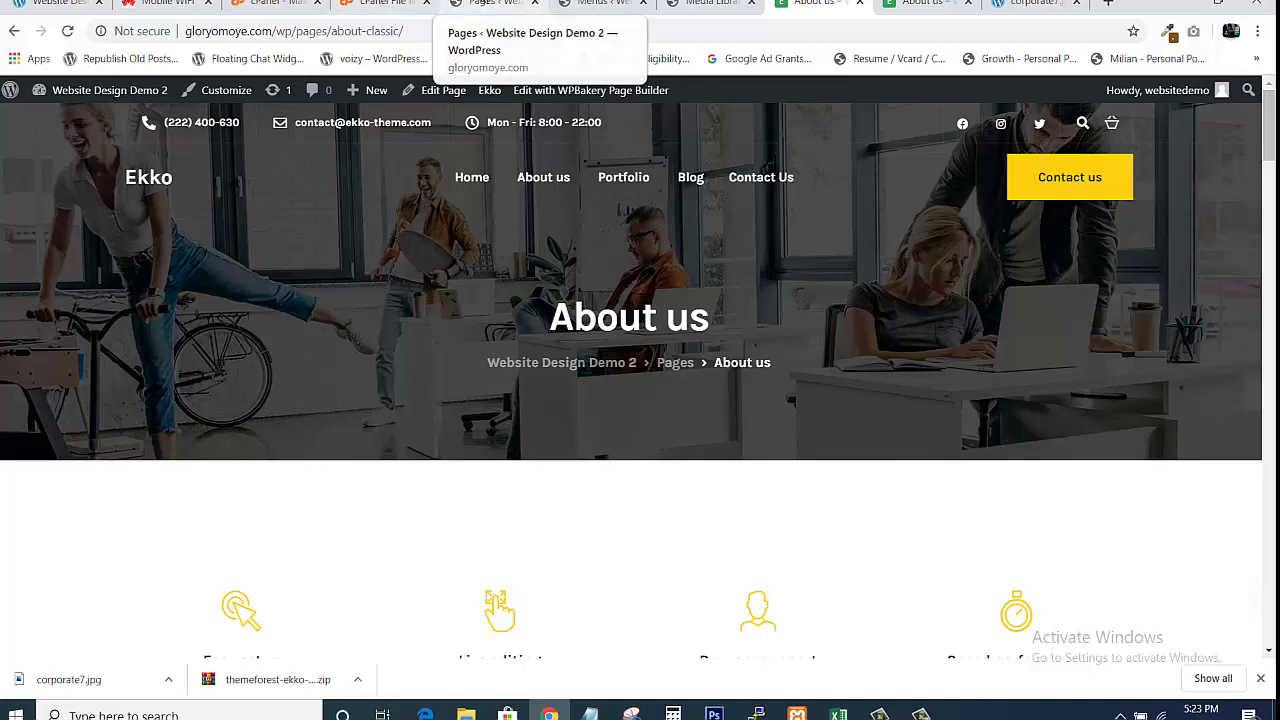
pyautogui.click(495, 3)
pyautogui.click(815, 3)
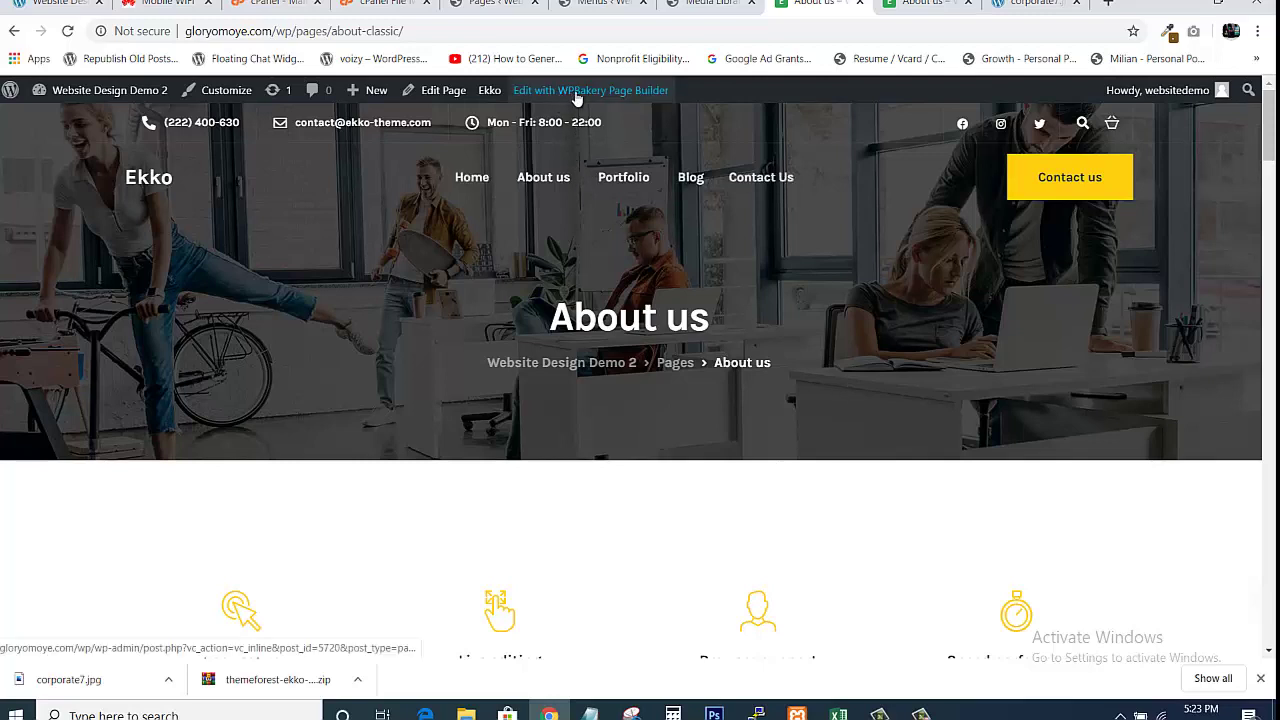
pyautogui.scroll(-20, 640, 380)
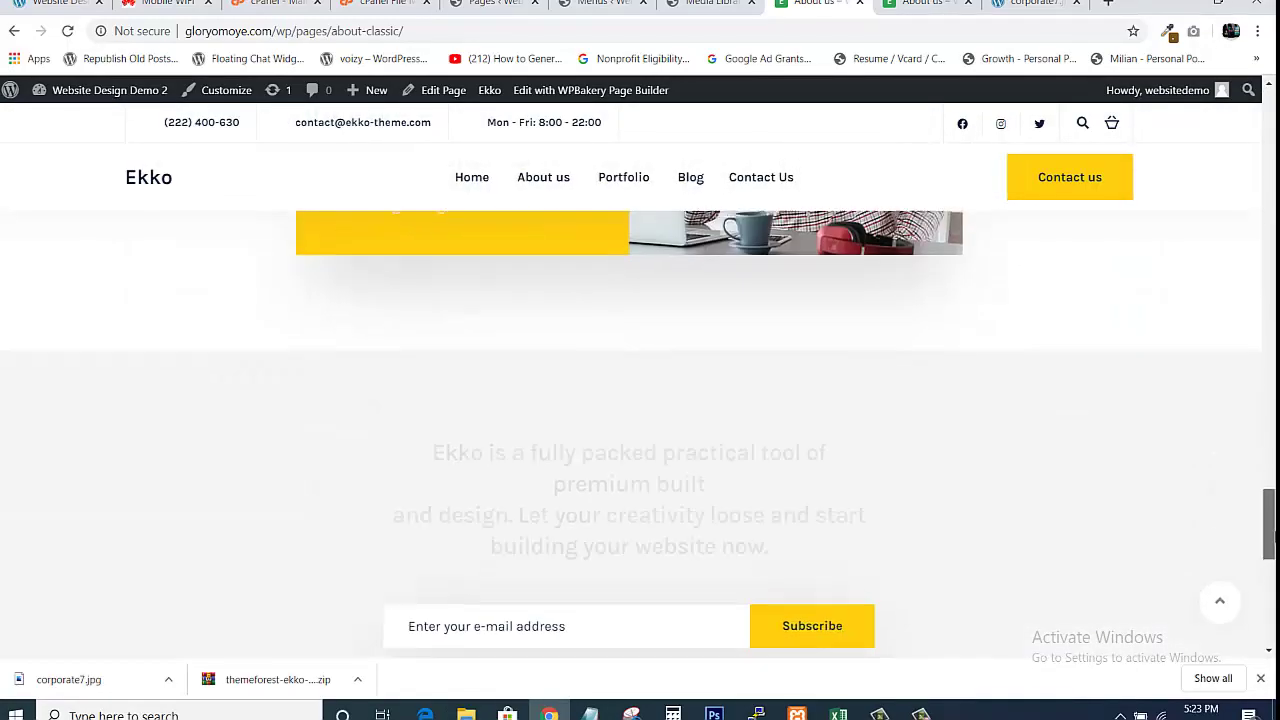
pyautogui.moveTo(1272, 535); pyautogui.dragTo(1272, 139)
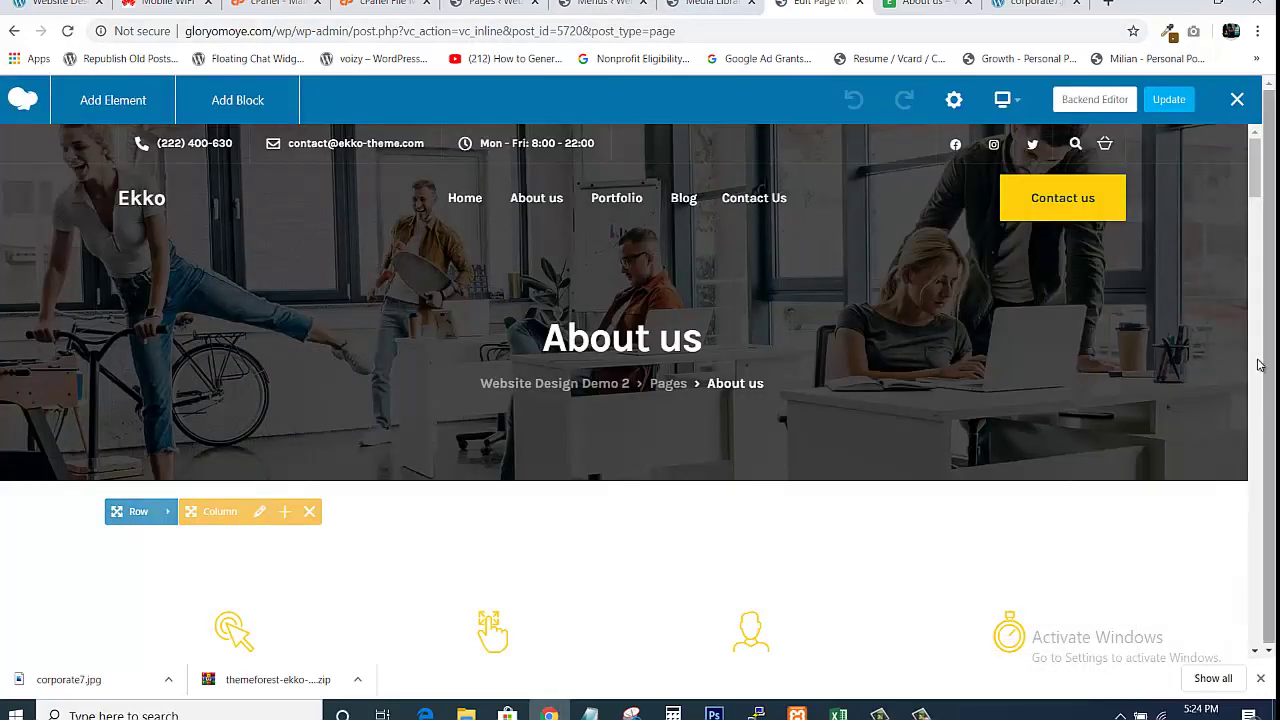
# Scroll through About us in the WPBakery editor, then go back to the live About us tab
pyautogui.moveTo(1253, 172)
pyautogui.mouseDown()
pyautogui.moveTo(1256, 530)
pyautogui.moveTo(1256, 170)
pyautogui.mouseUp()
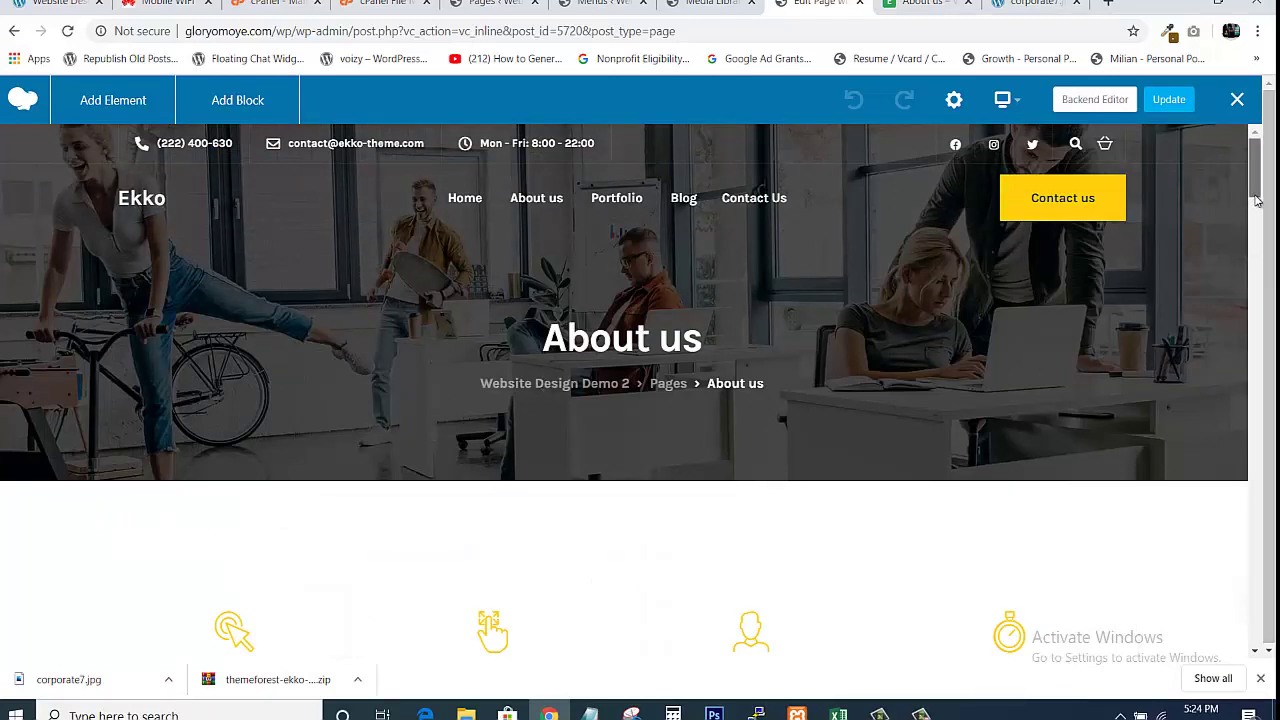
pyautogui.moveTo(1256, 197); pyautogui.dragTo(1256, 213)
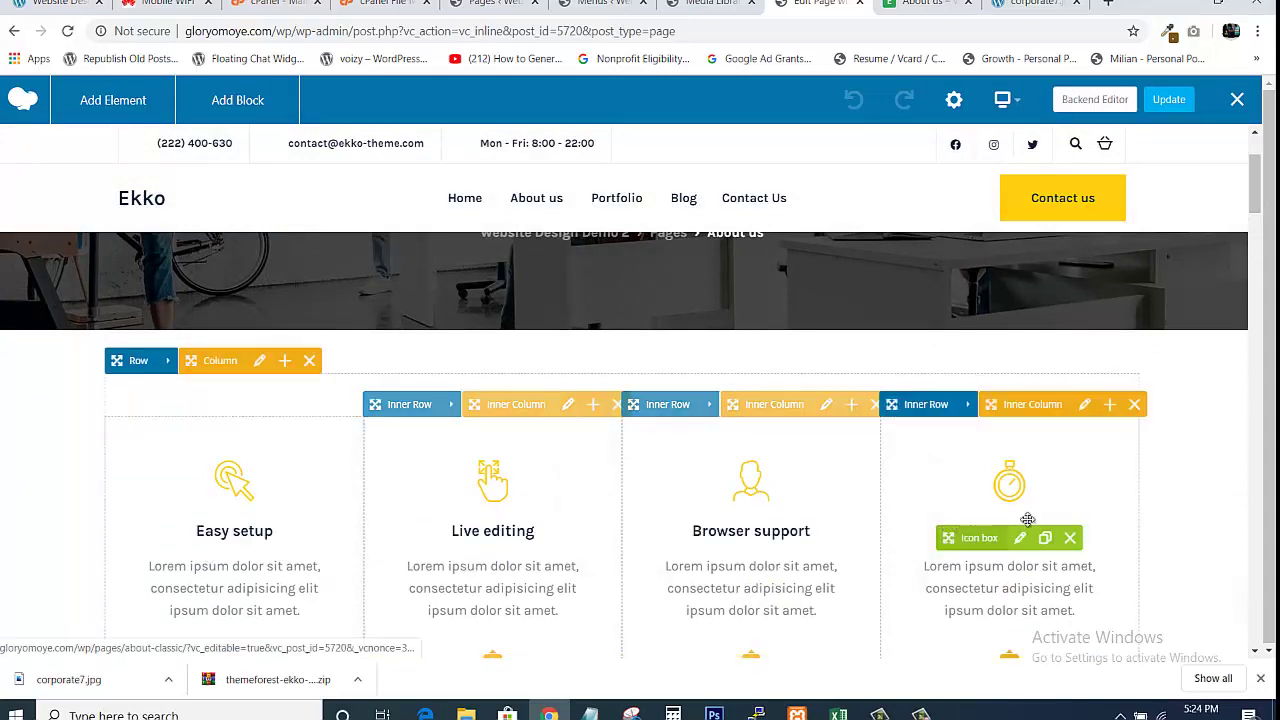
pyautogui.moveTo(1254, 189); pyautogui.dragTo(1252, 378)
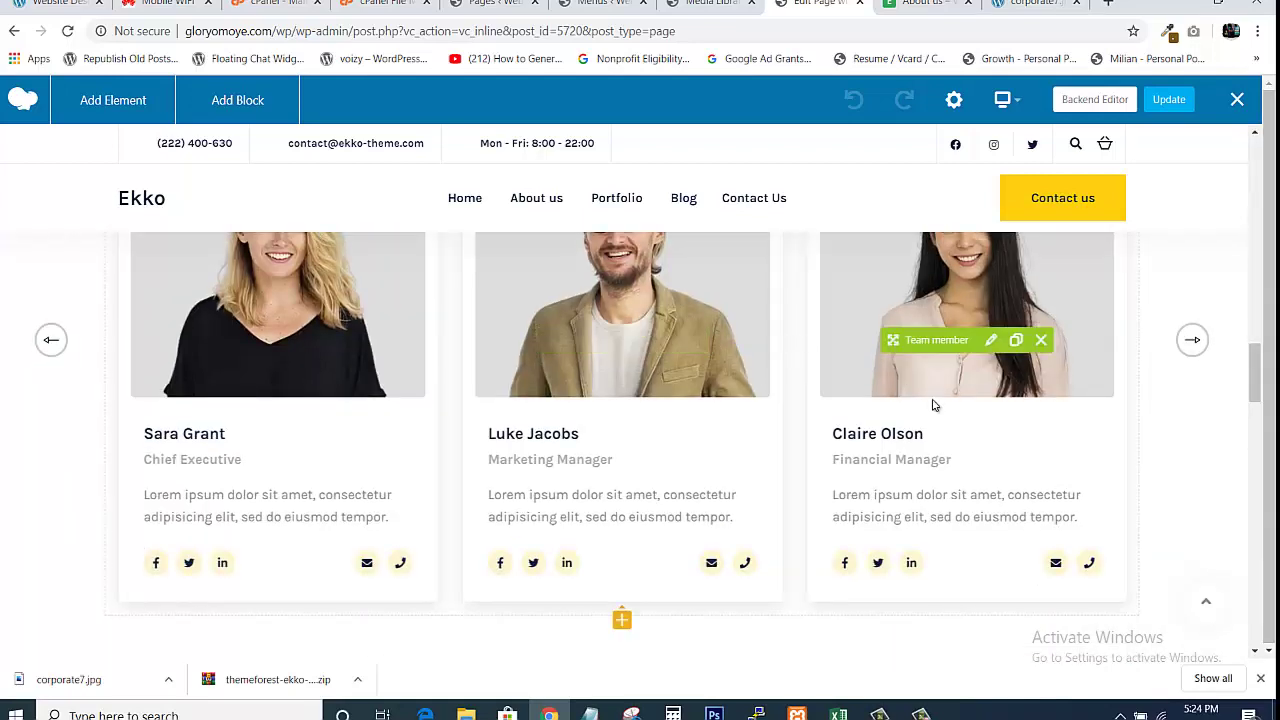
pyautogui.click(910, 8)
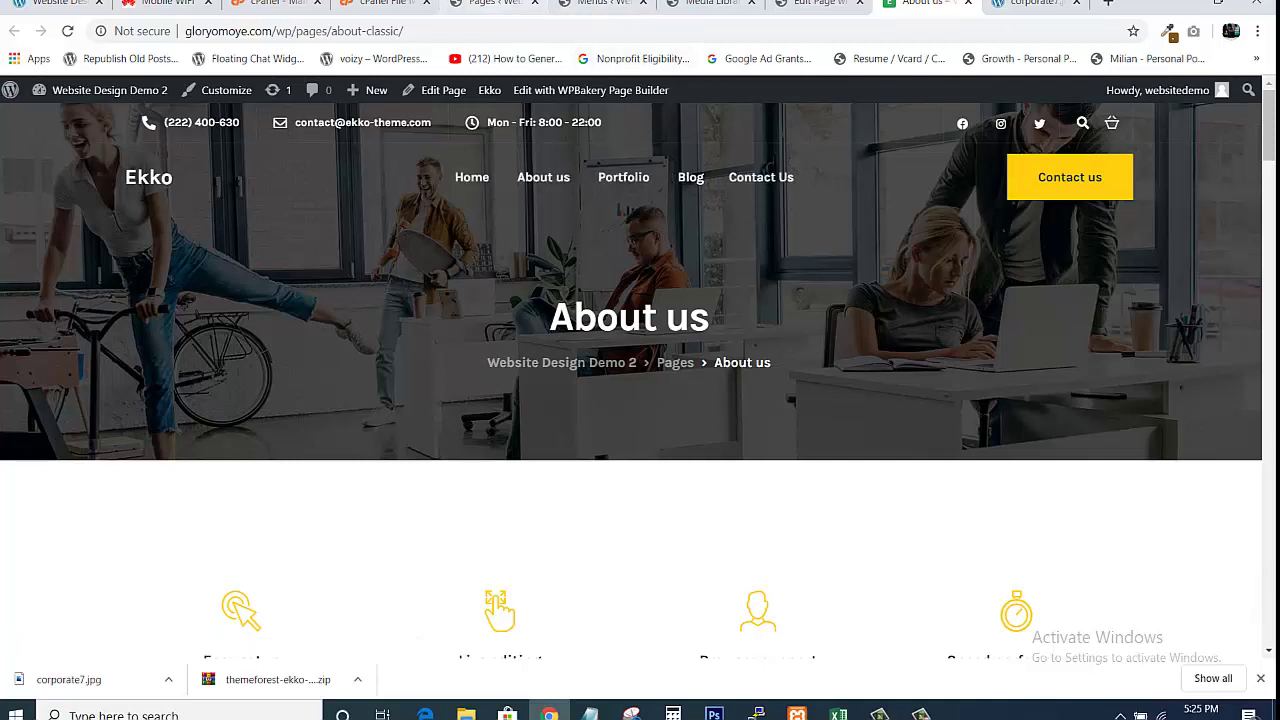
# Go to the admin area and list All Posts, showing the 8 published posts
pyautogui.click(495, 4)
pyautogui.moveTo(43, 200)
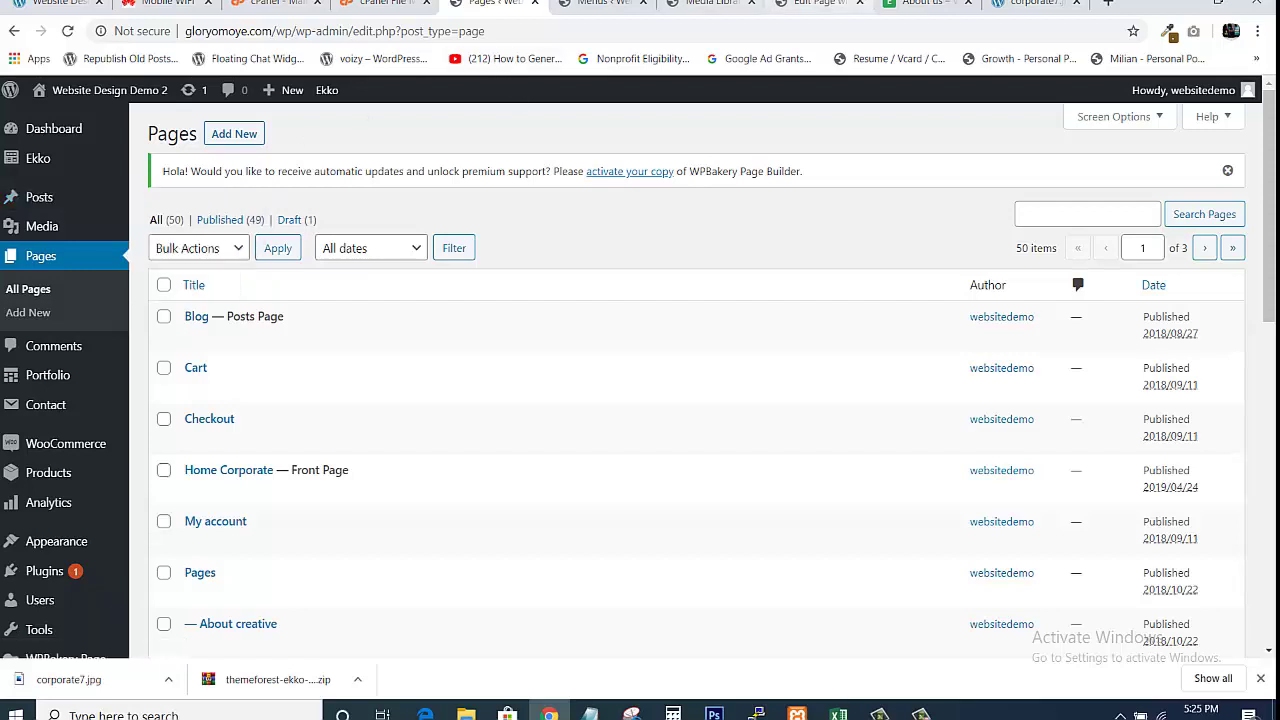
pyautogui.click(825, 4)
pyautogui.click(886, 4)
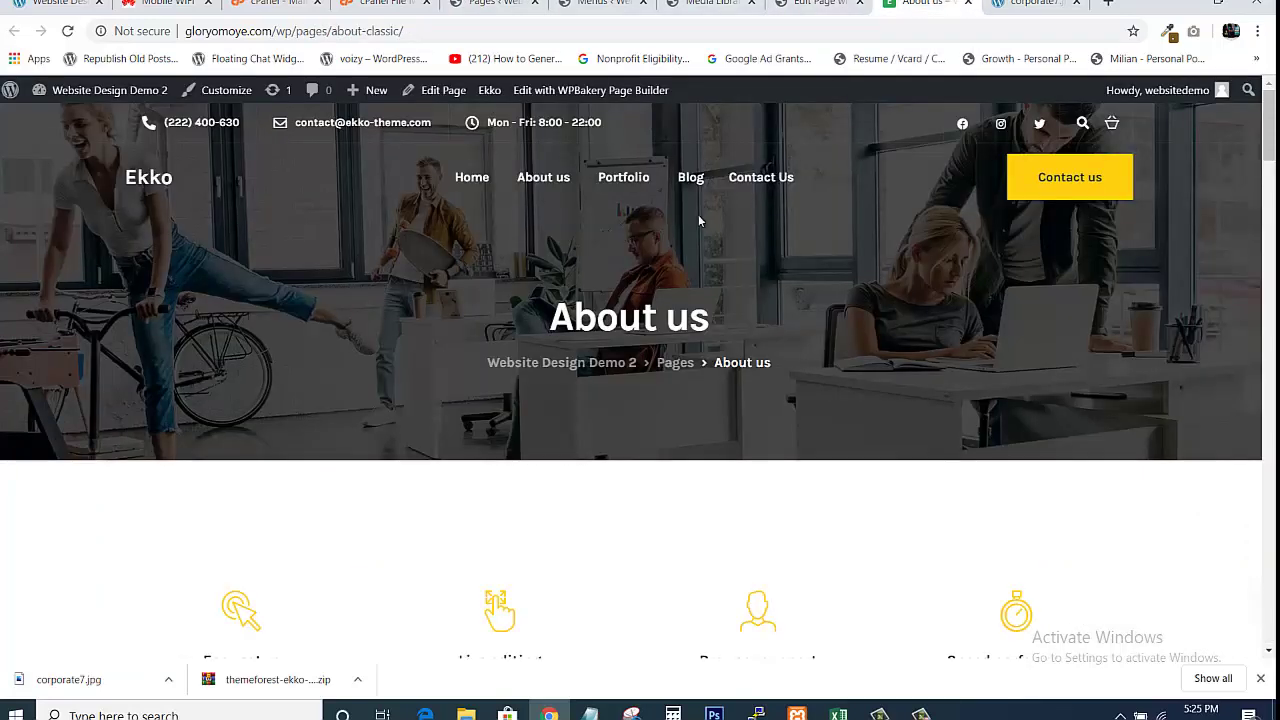
pyautogui.click(490, 4)
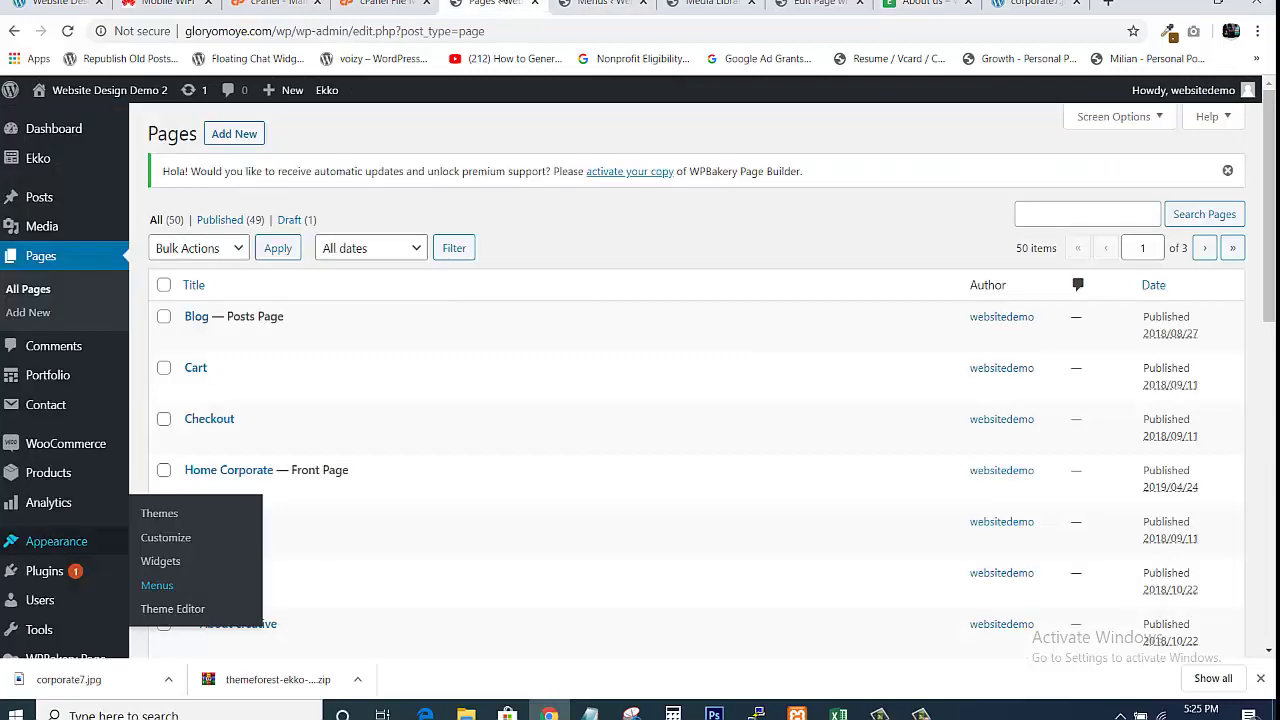
pyautogui.moveTo(45, 199)
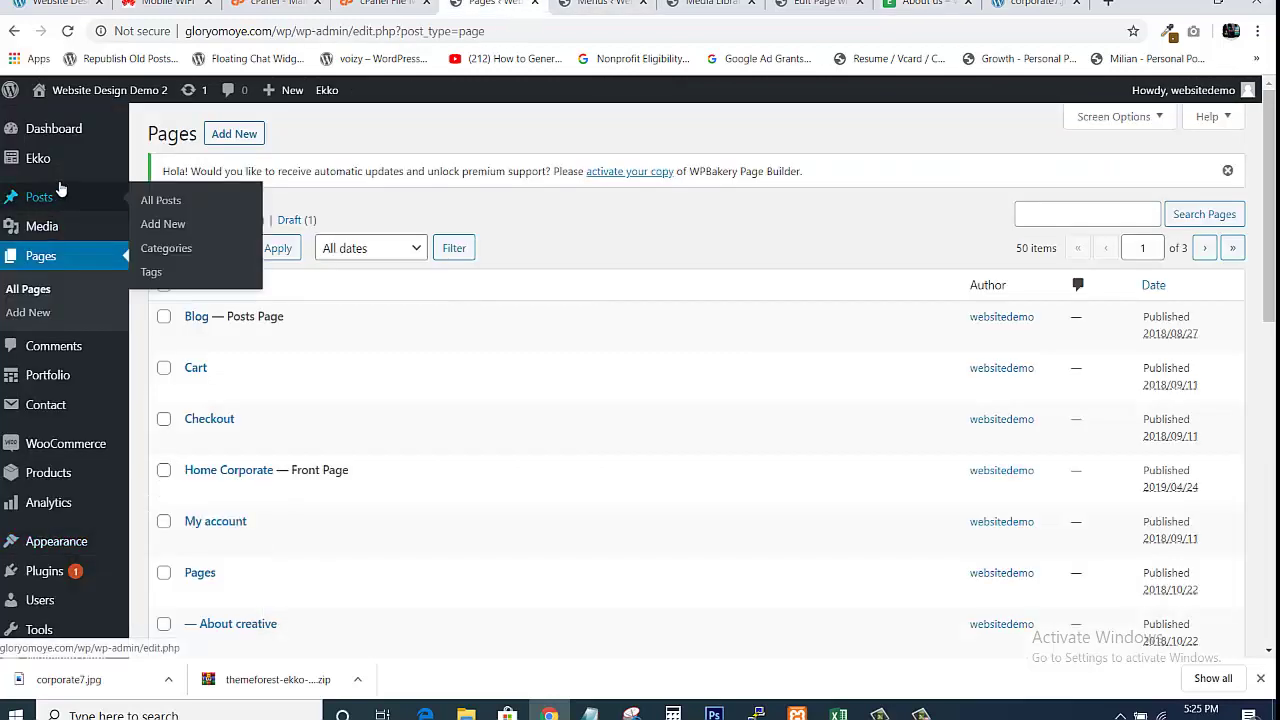
pyautogui.click(160, 201)
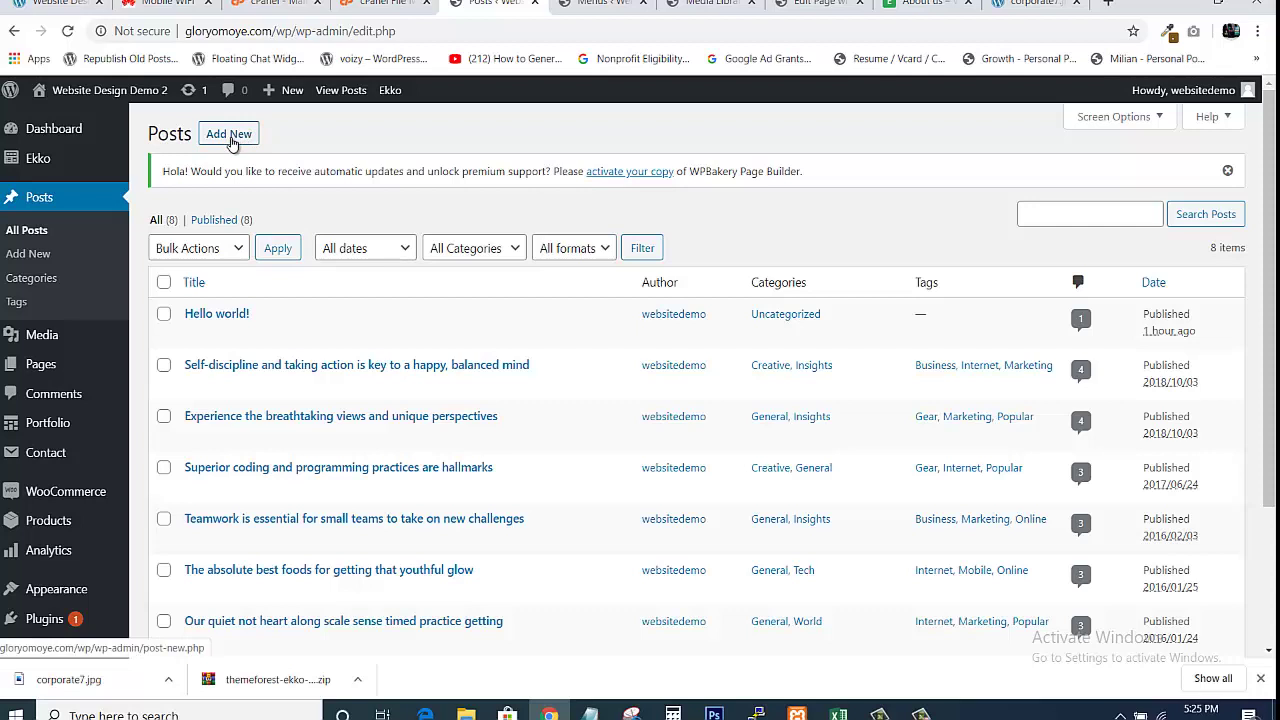
# Start a new blank post and place the cursor in its title and body
pyautogui.click(231, 143)
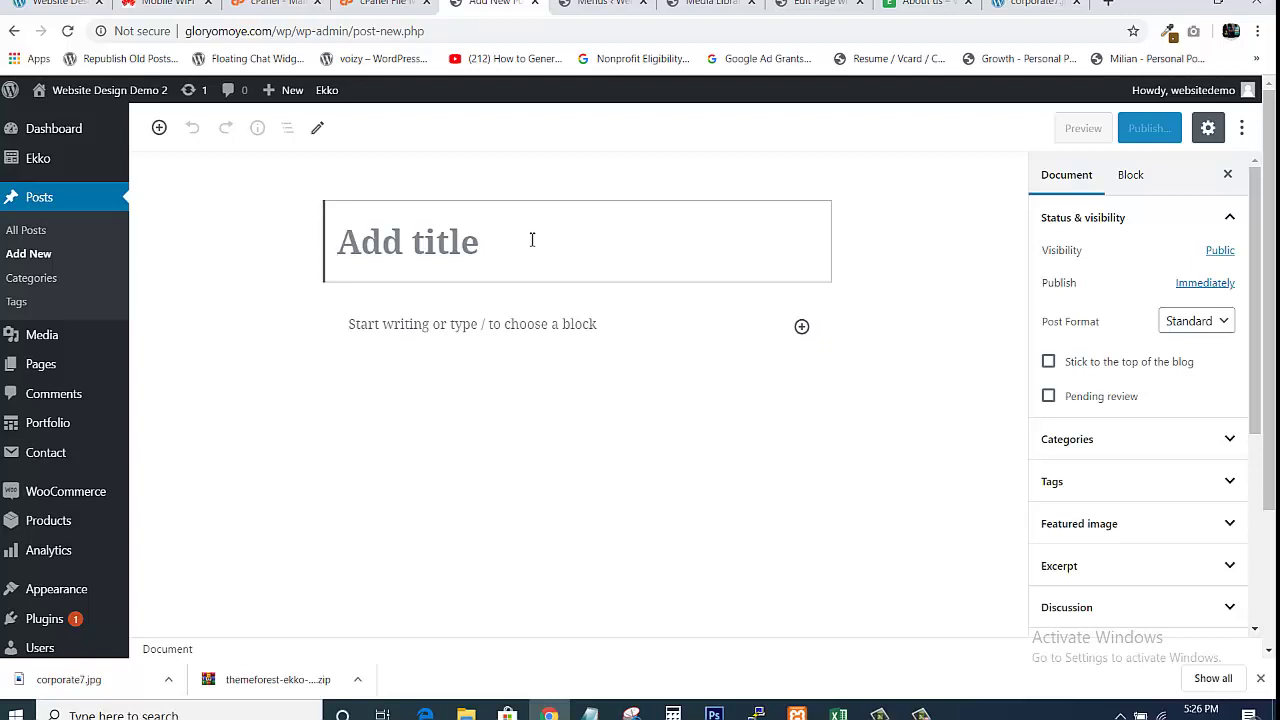
pyautogui.click(439, 356)
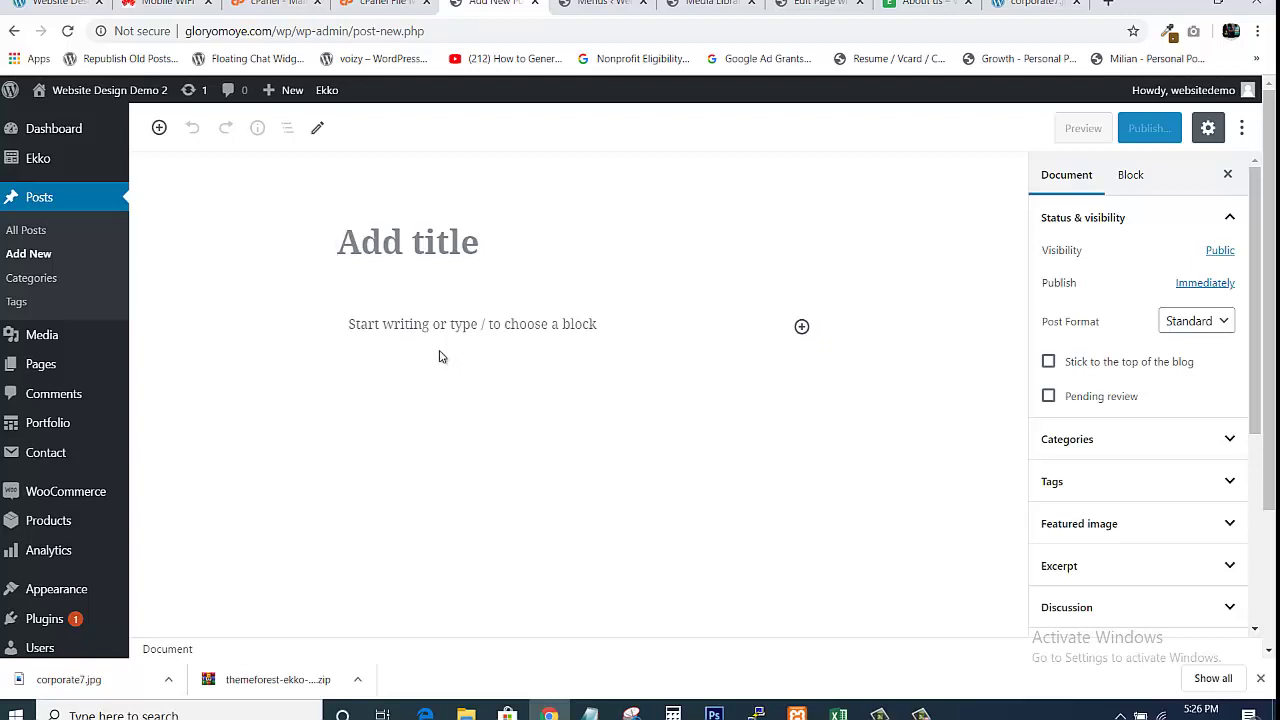
pyautogui.click(418, 337)
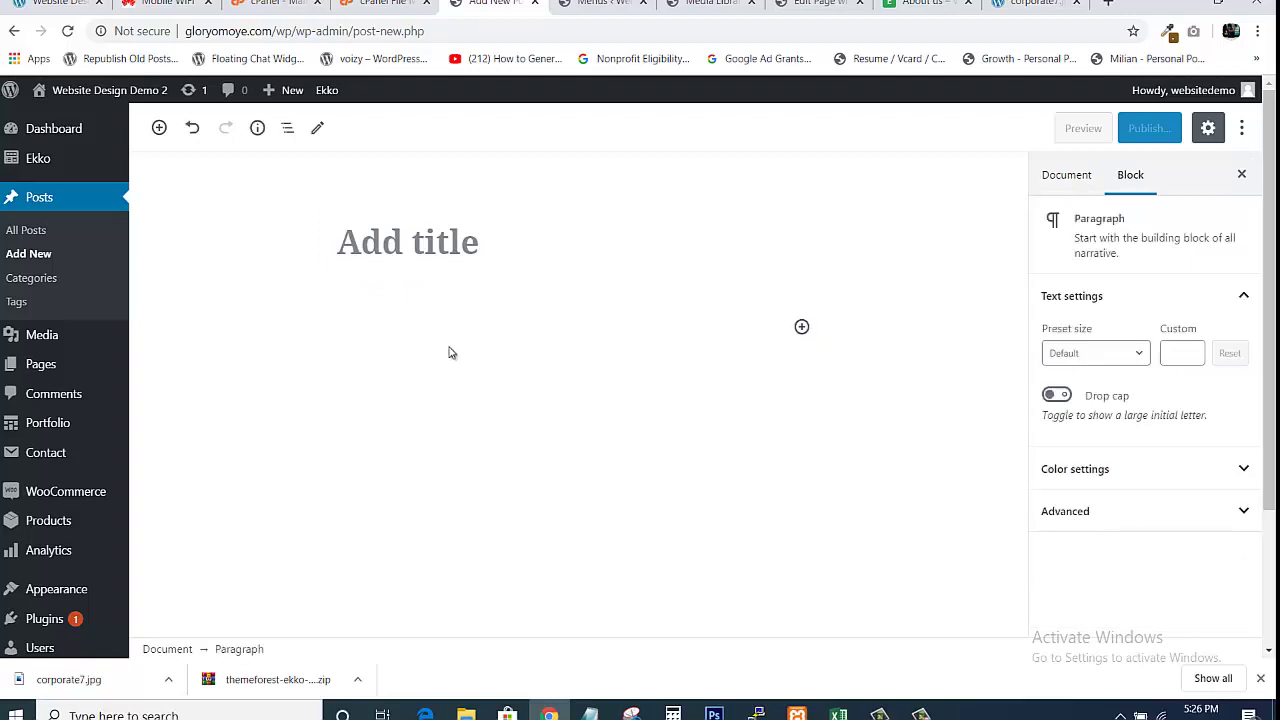
pyautogui.click(439, 236)
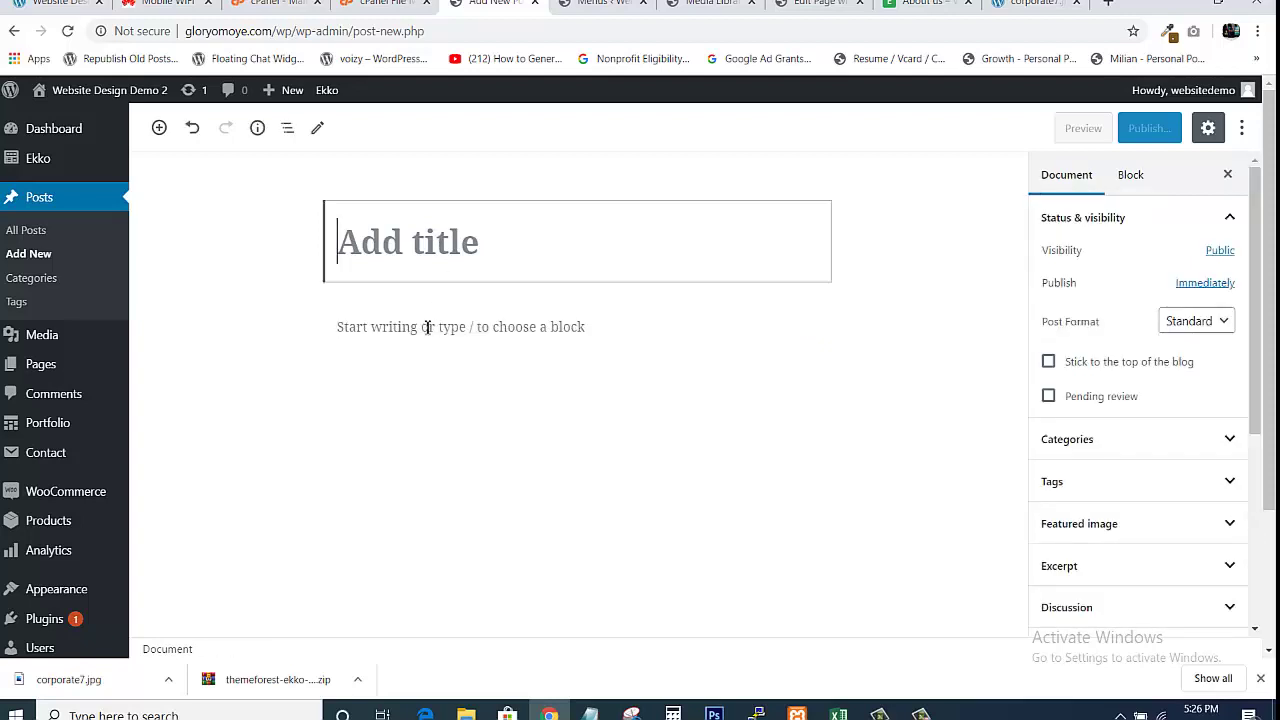
pyautogui.click(427, 327)
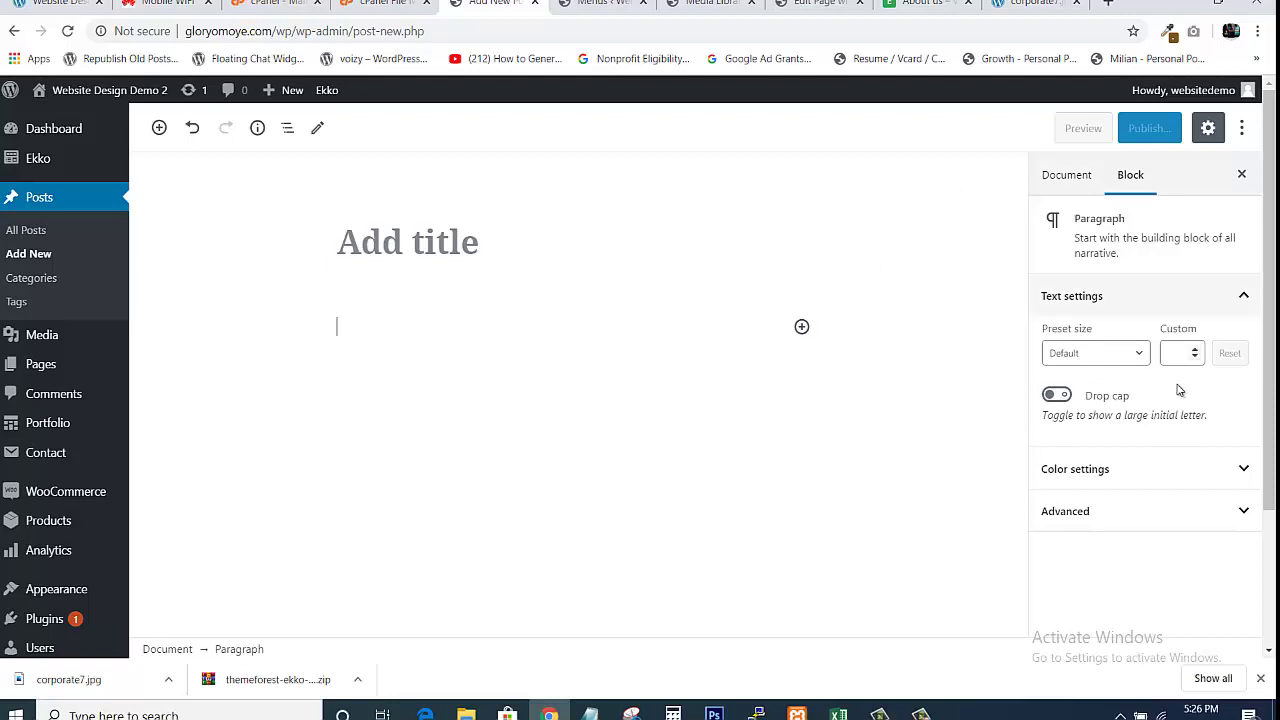
# Expand the Featured image panel in the post's Document settings
pyautogui.click(1066, 176)
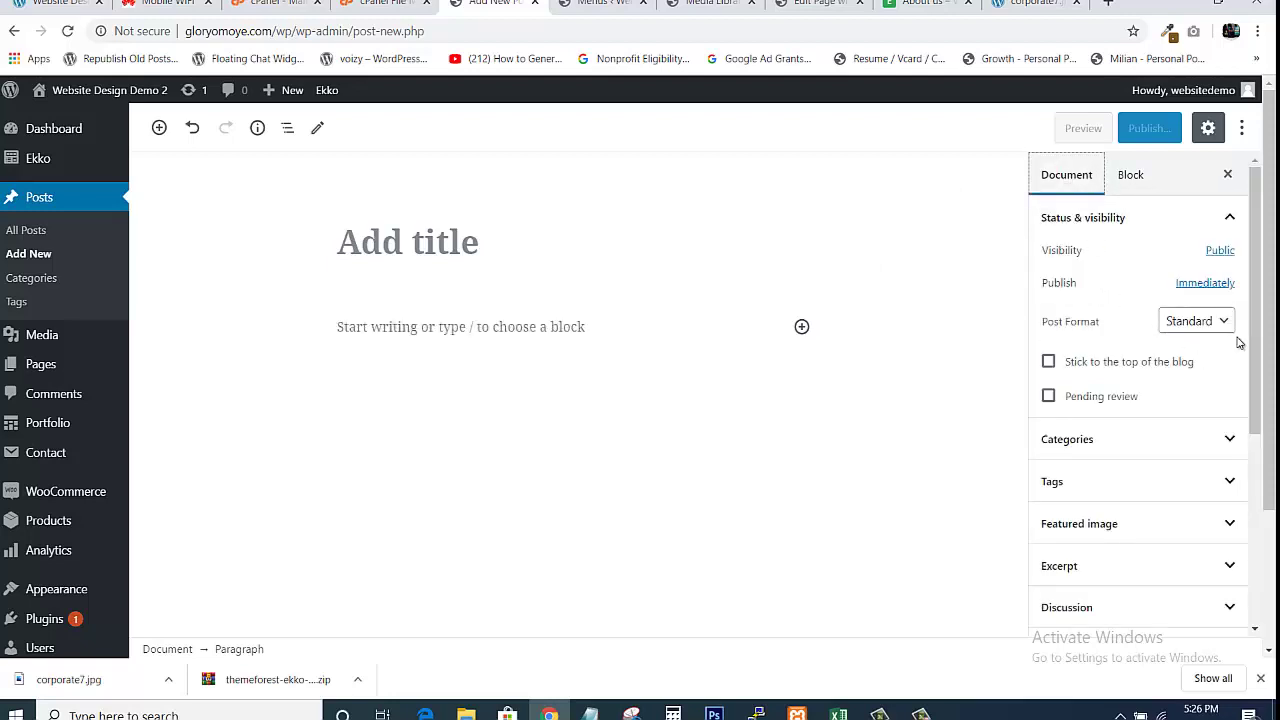
pyautogui.scroll(-3, 1259, 361)
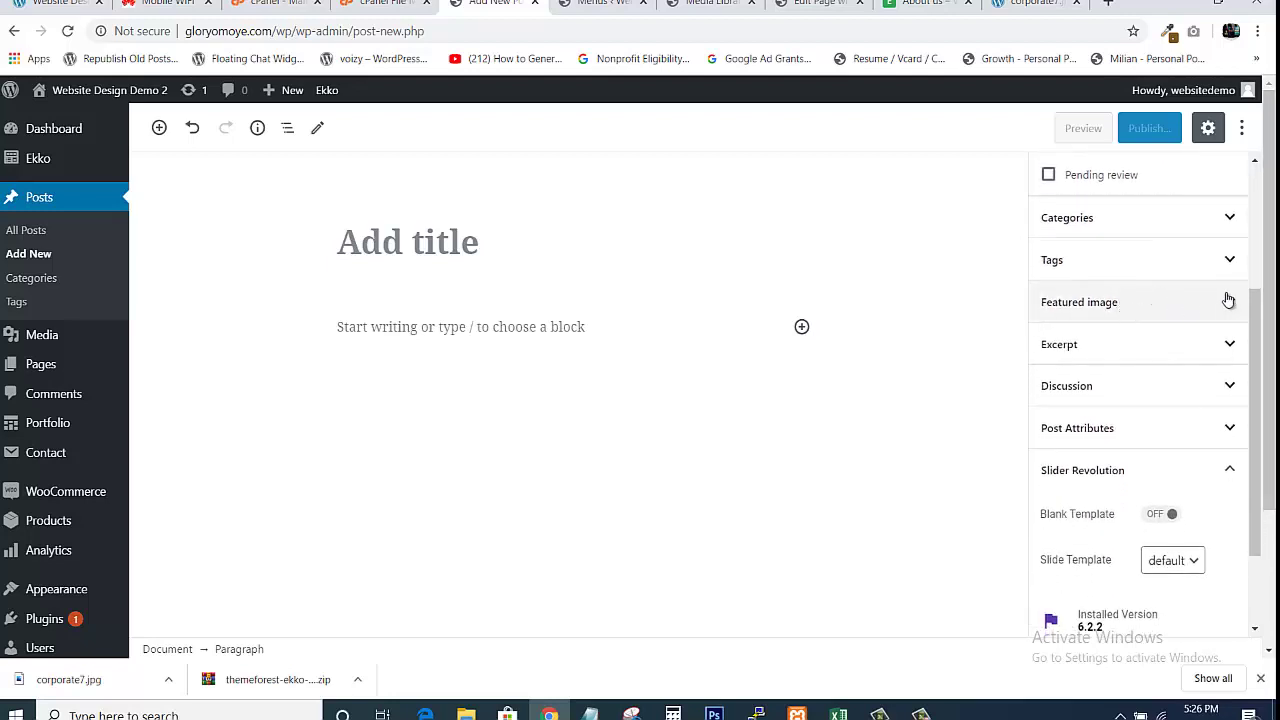
pyautogui.click(1232, 303)
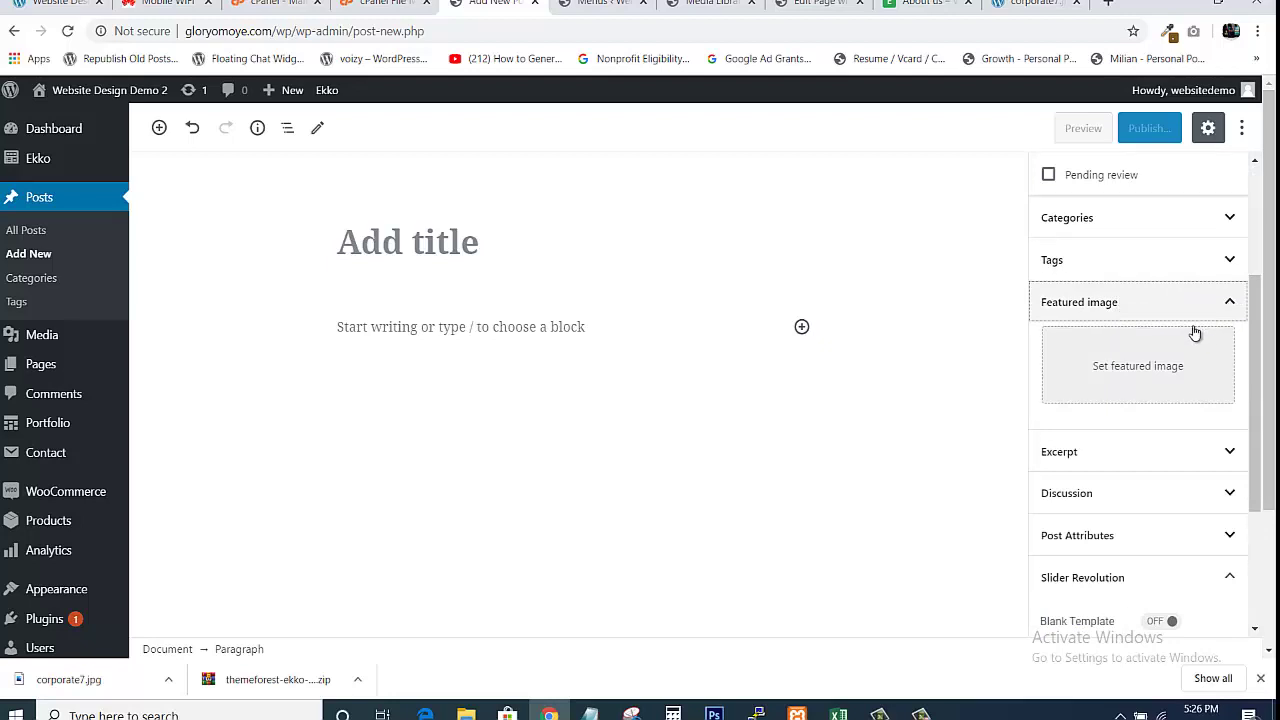
pyautogui.click(1122, 374)
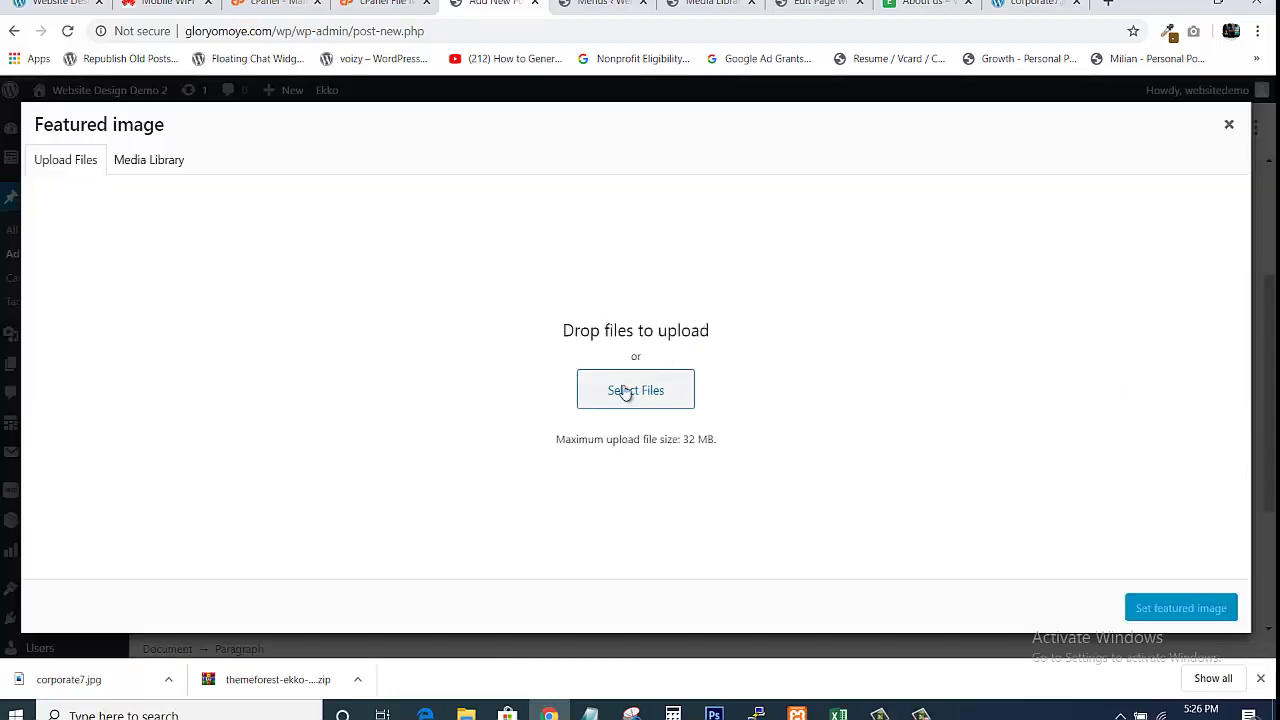
pyautogui.click(626, 390)
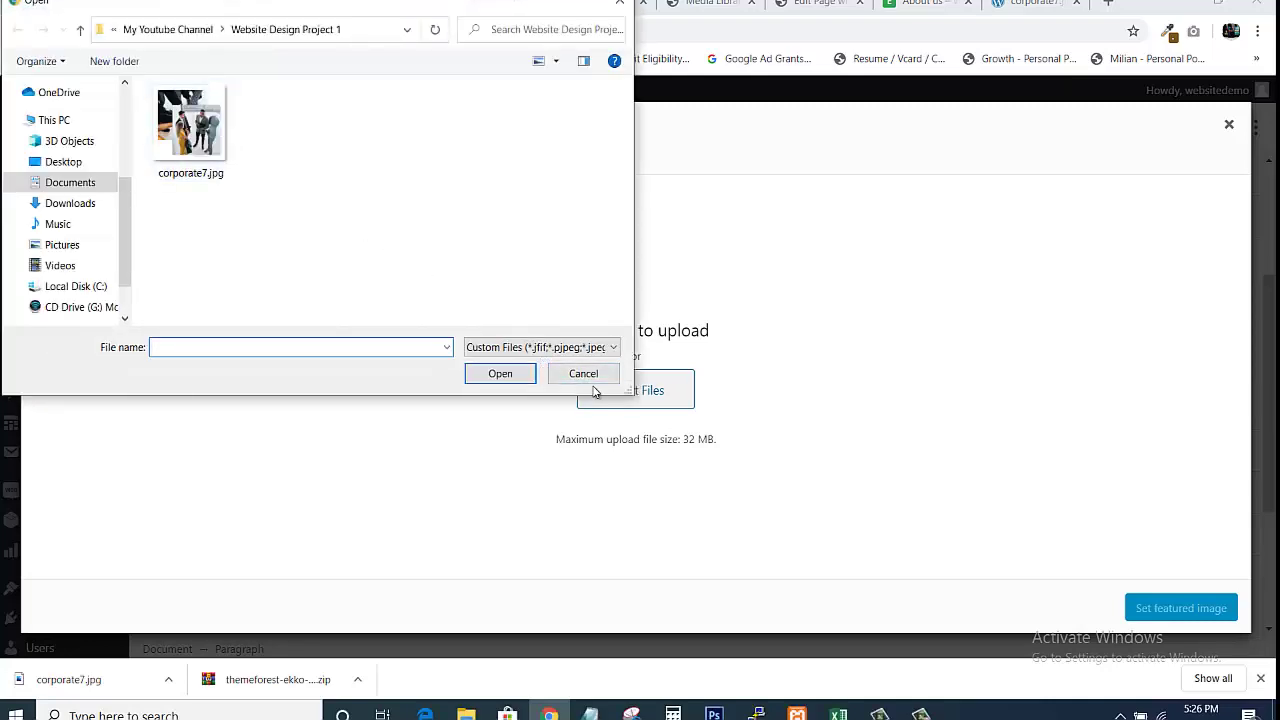
pyautogui.click(584, 375)
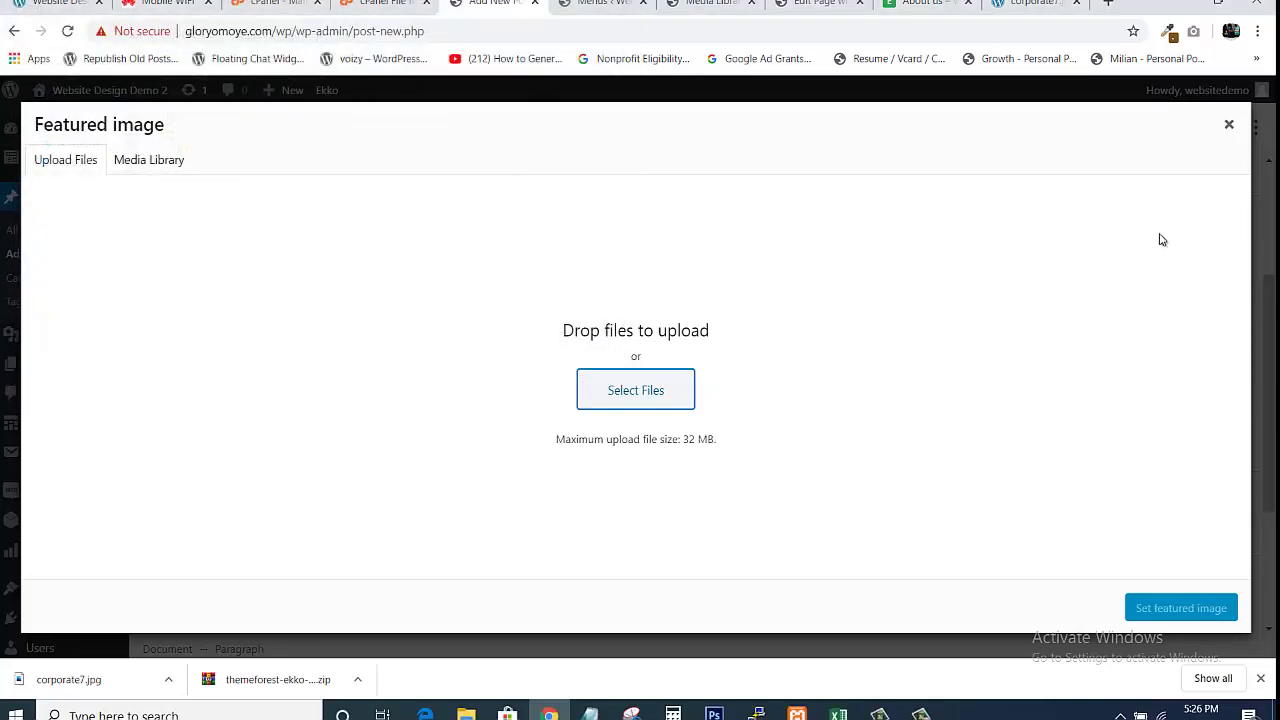
pyautogui.click(1228, 128)
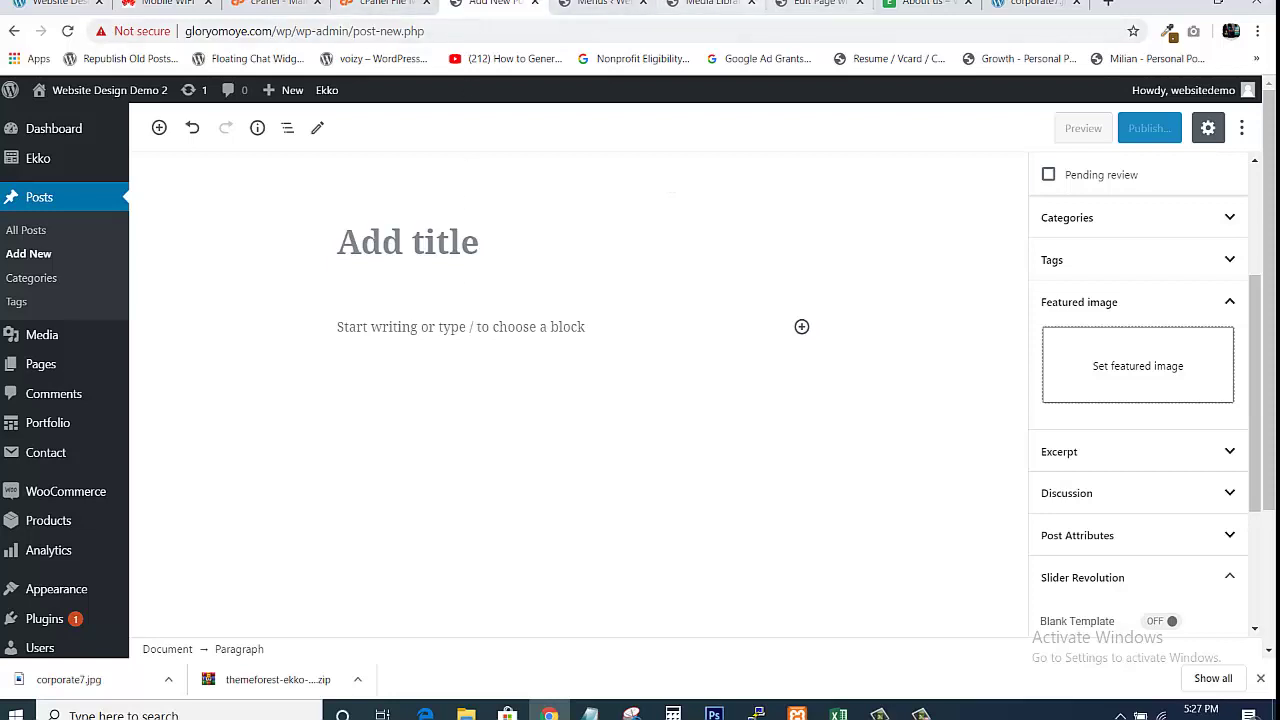
# From the About us tab, go to the site's Blog page and scroll down it
pyautogui.click(905, 5)
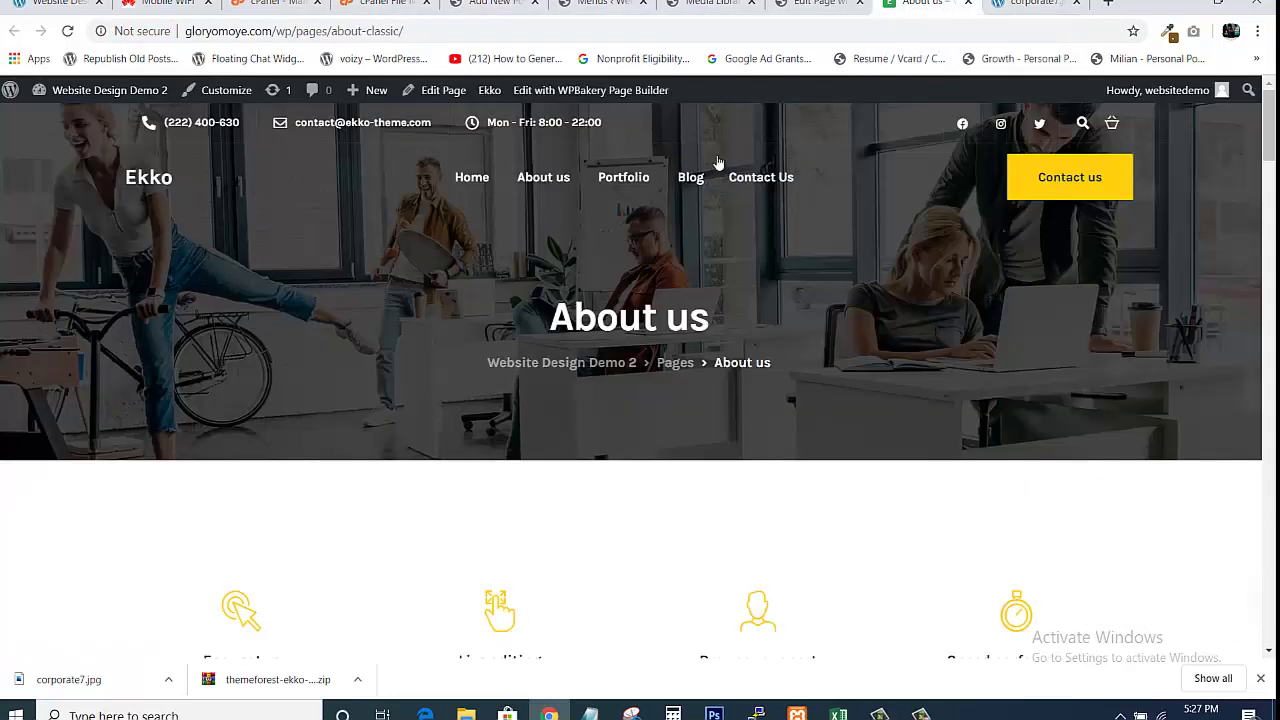
pyautogui.click(688, 186)
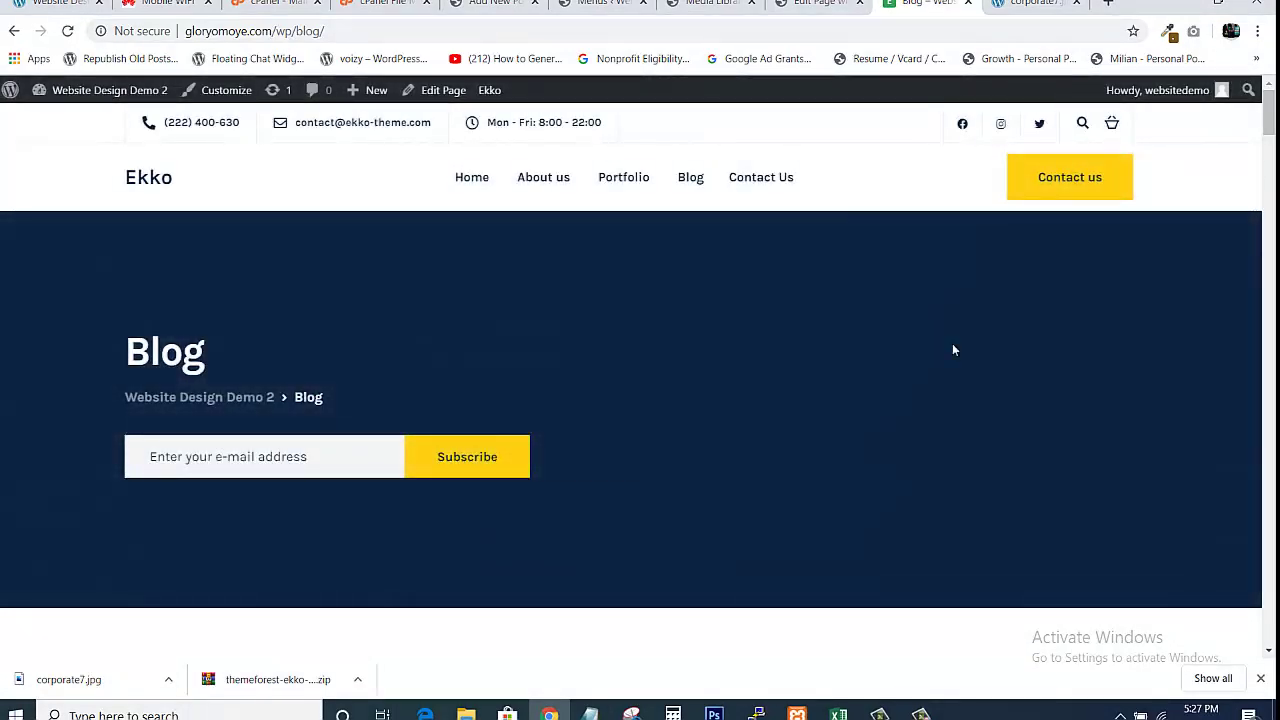
pyautogui.moveTo(1272, 124); pyautogui.dragTo(1272, 188)
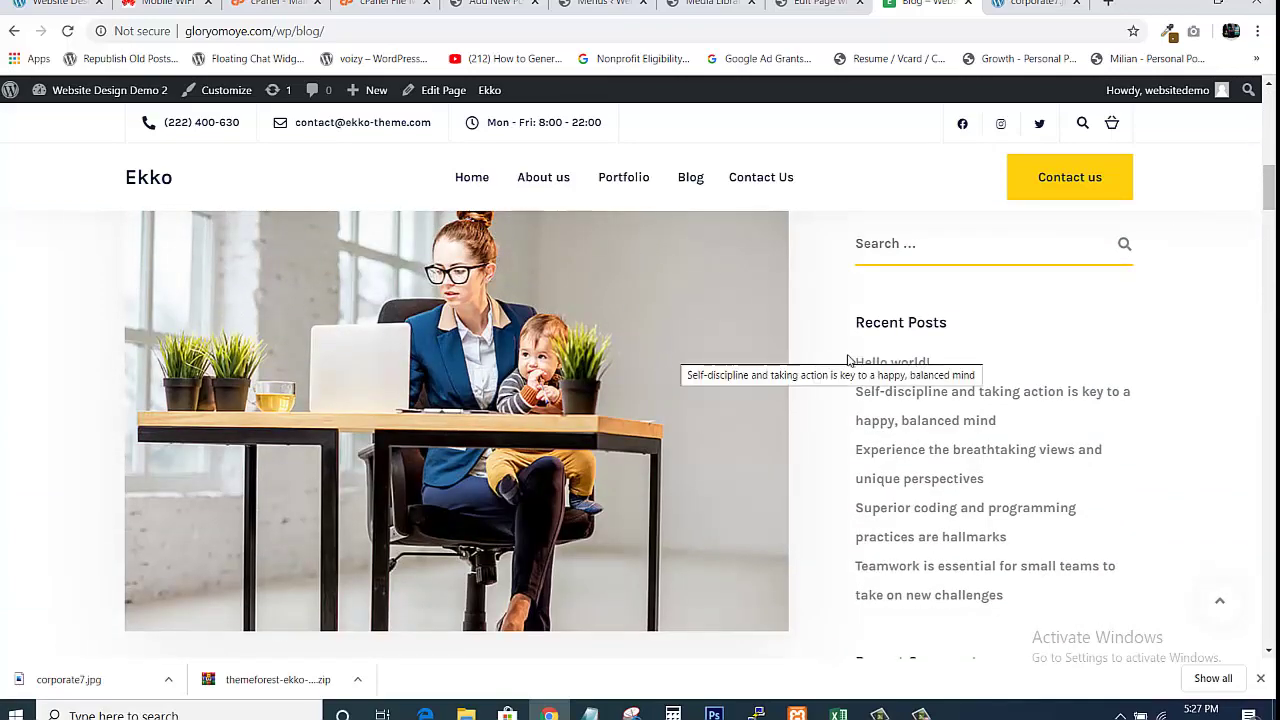
pyautogui.moveTo(1271, 193); pyautogui.dragTo(1271, 276)
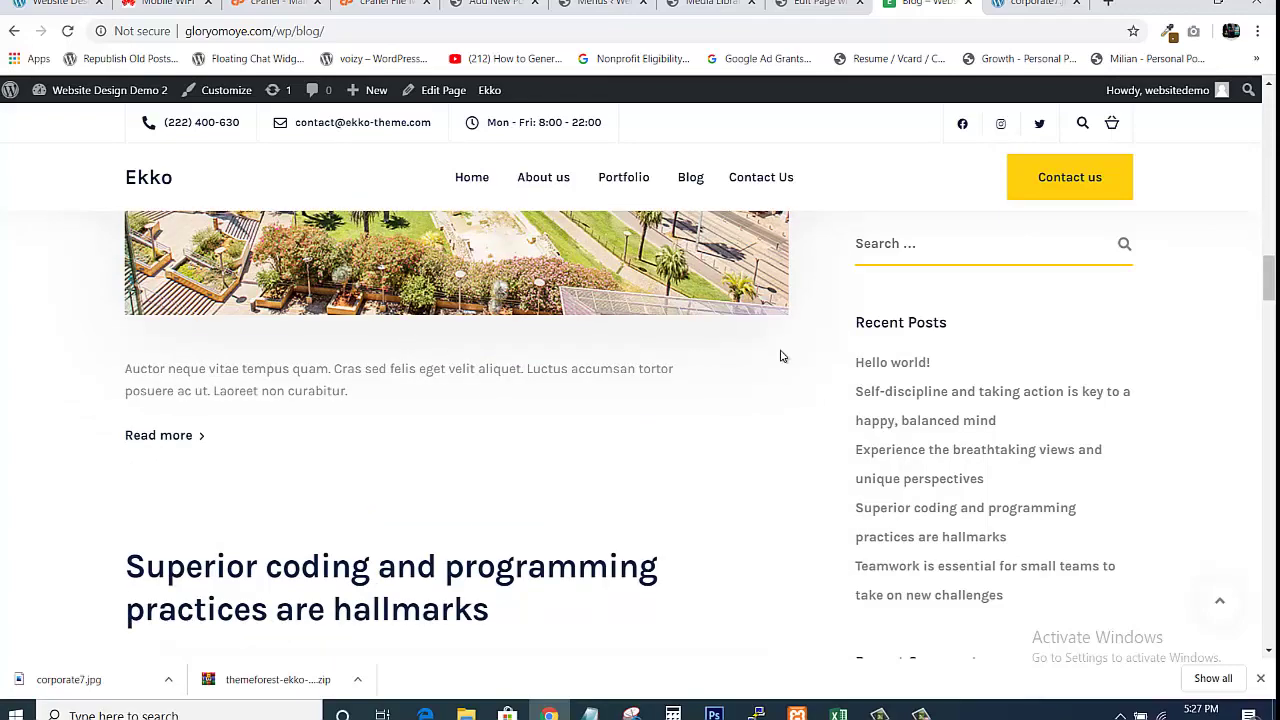
pyautogui.moveTo(1271, 285); pyautogui.dragTo(1271, 472)
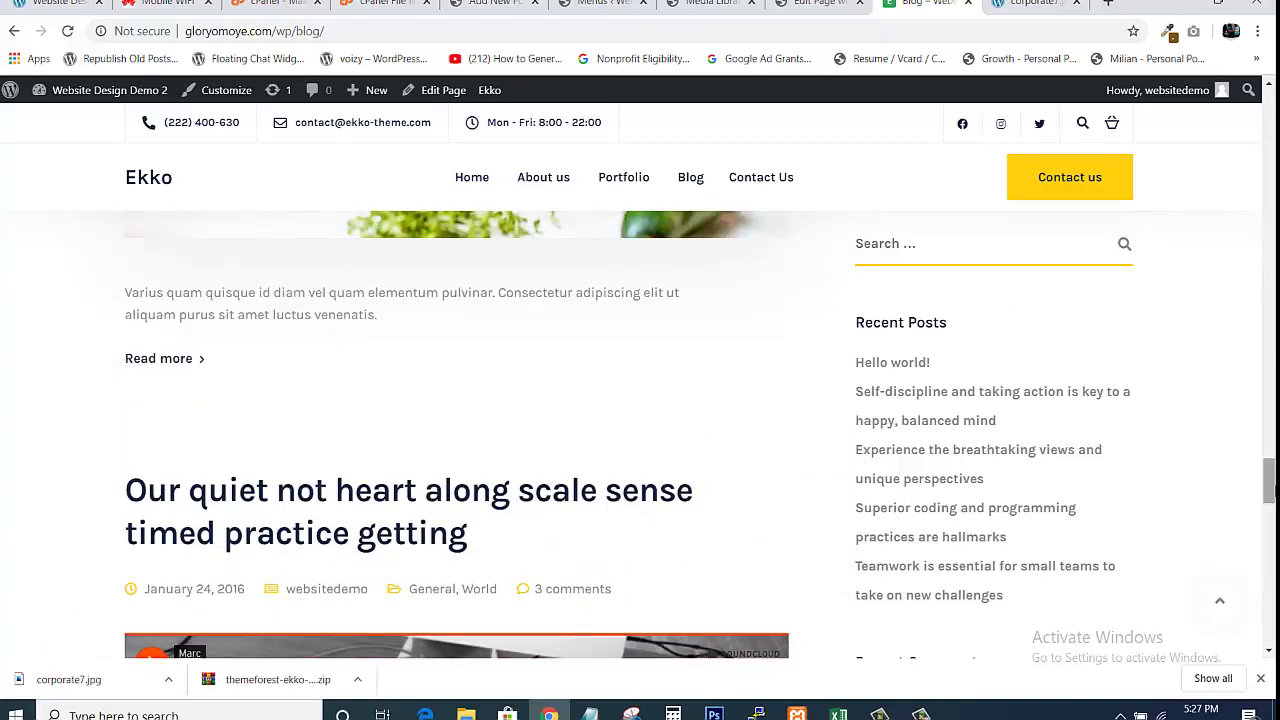
pyautogui.moveTo(1269, 486); pyautogui.dragTo(1269, 630)
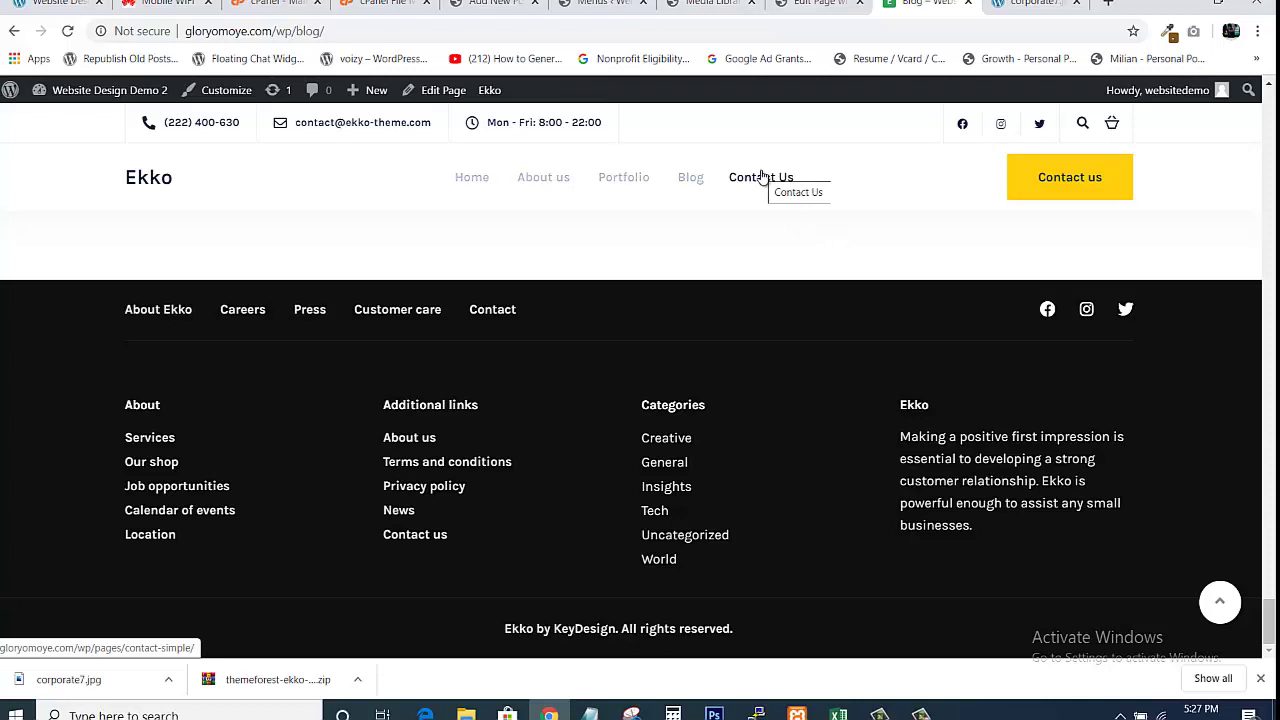
# Open the Contact Us link in a new tab and switch to that tab
pyautogui.rightClick(761, 175)
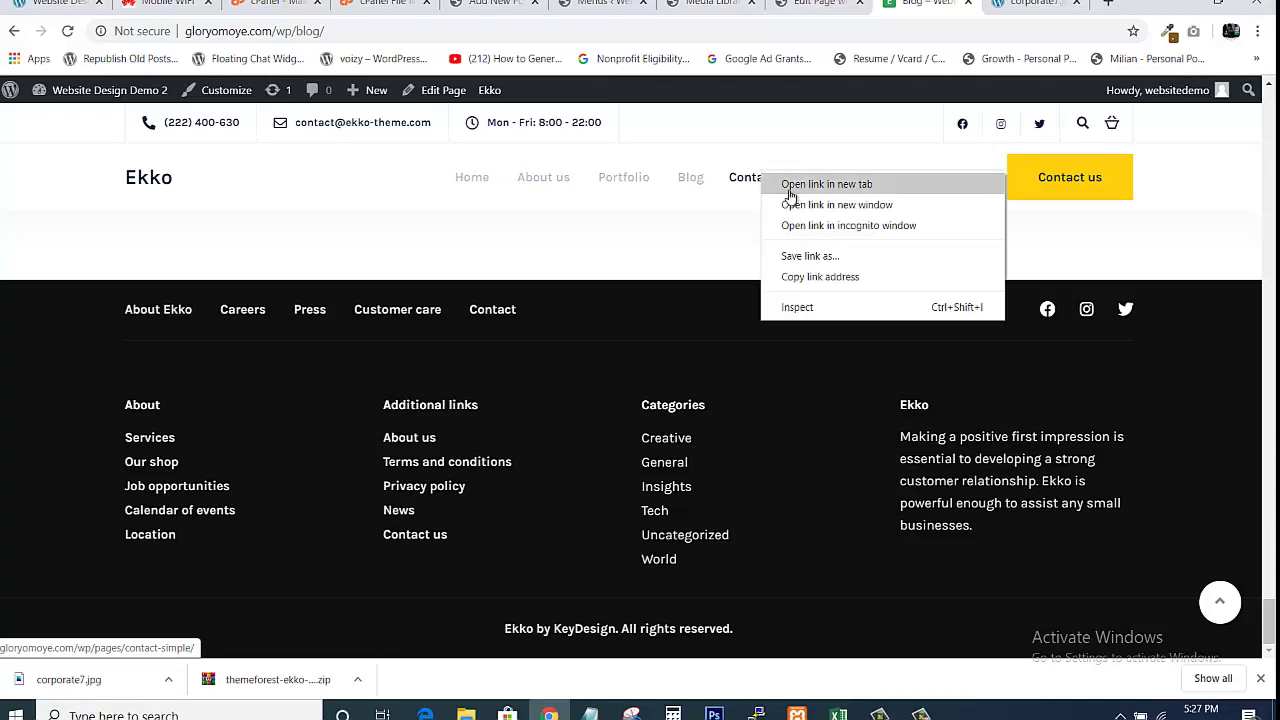
pyautogui.click(790, 185)
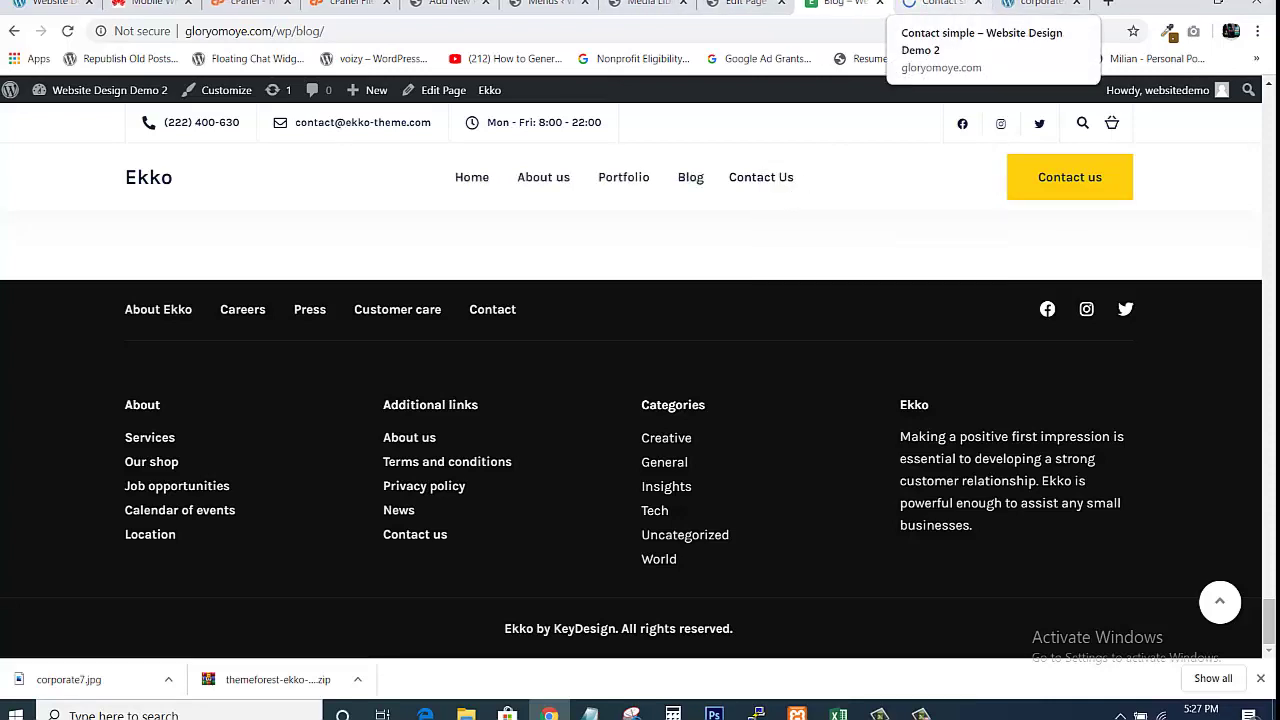
pyautogui.click(935, 4)
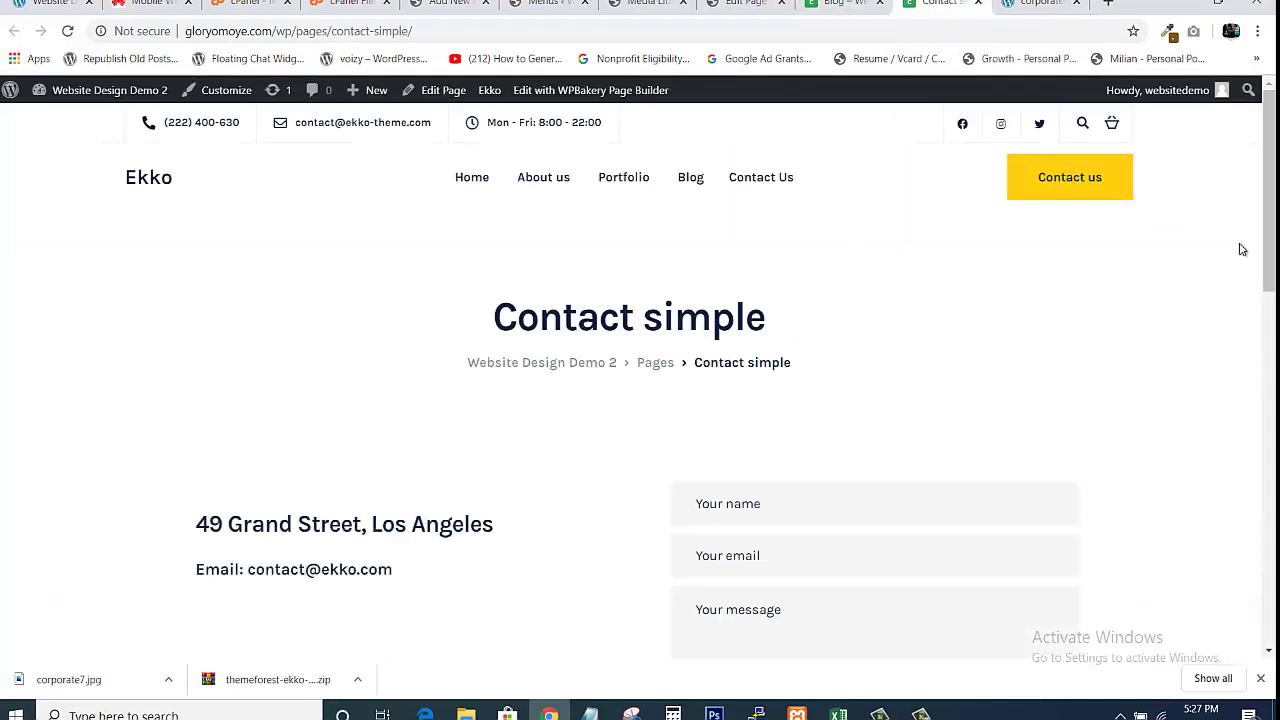
pyautogui.moveTo(1270, 225); pyautogui.dragTo(1246, 269)
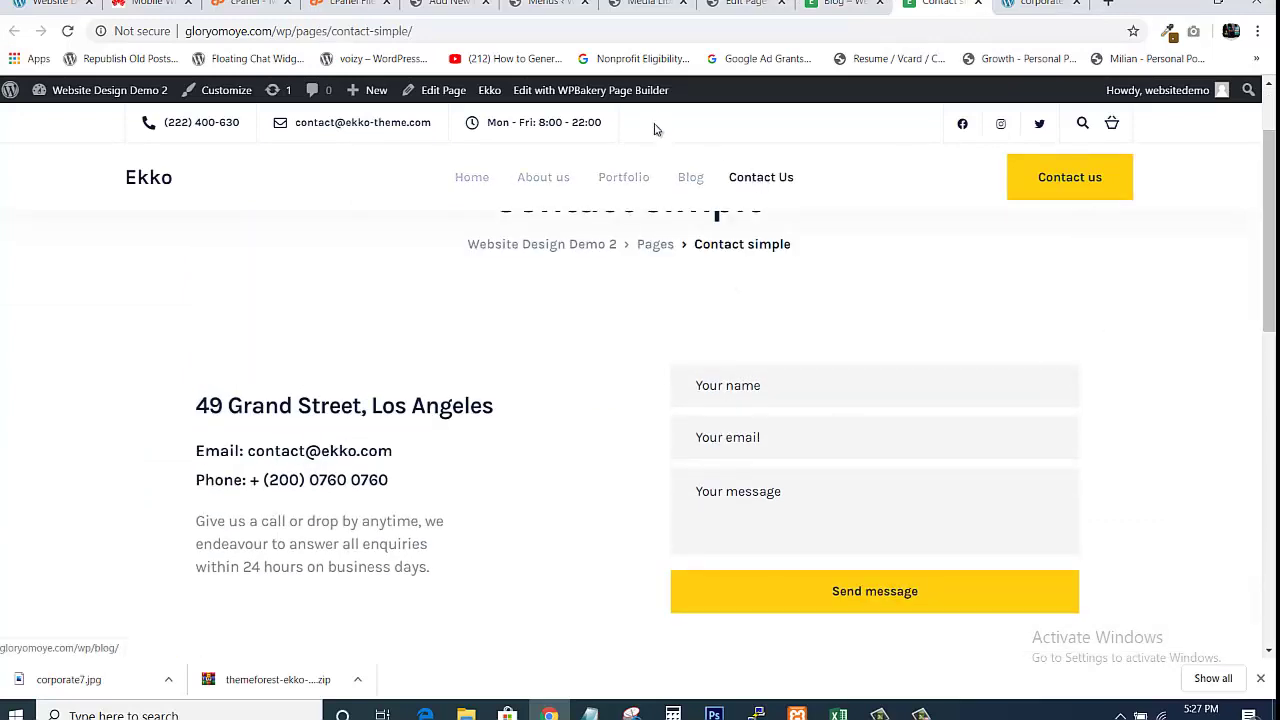
# Open the Contact simple page in WPBakery's front-end editor and scroll down through it
pyautogui.click(640, 92)
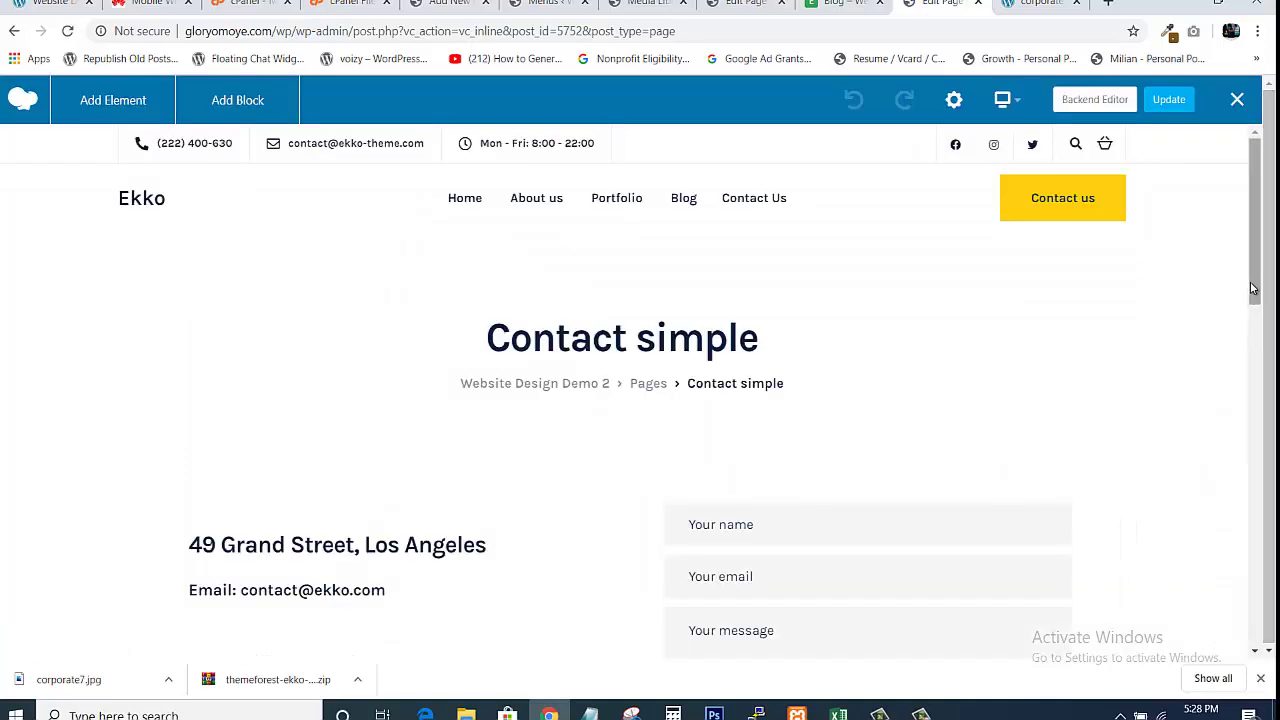
pyautogui.moveTo(1252, 288); pyautogui.dragTo(1252, 322)
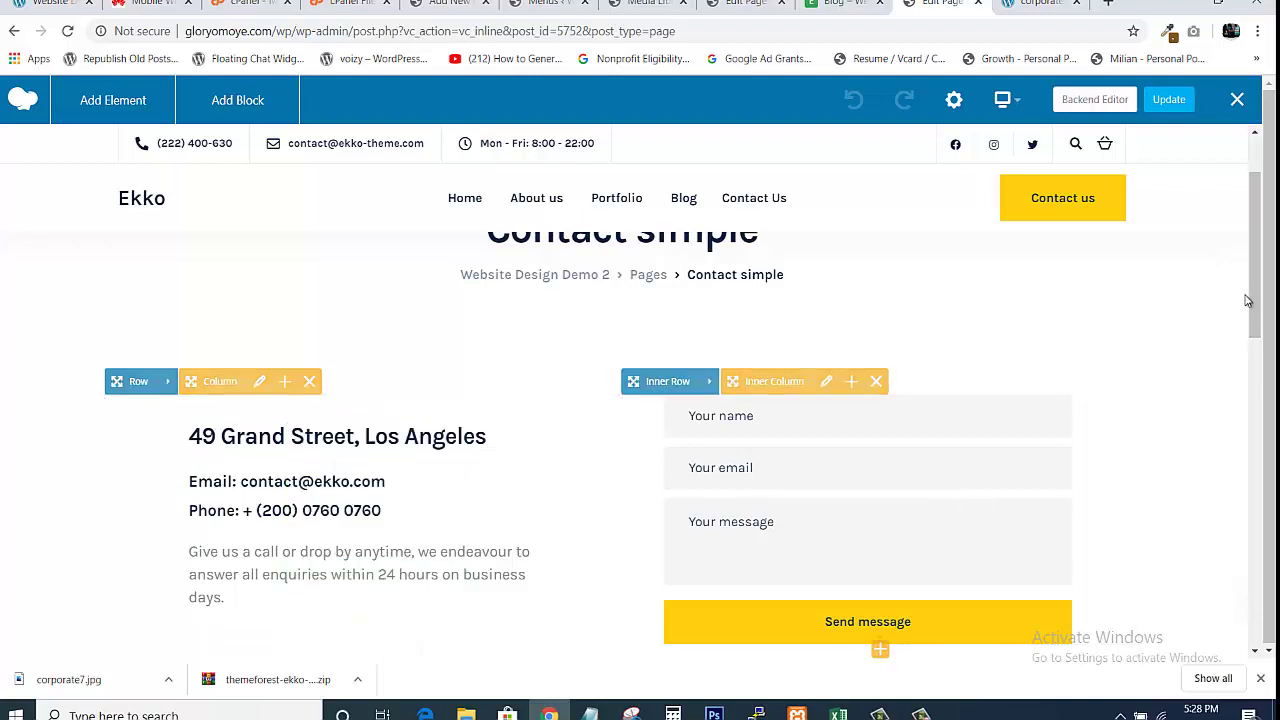
pyautogui.moveTo(1247, 300); pyautogui.dragTo(1265, 331)
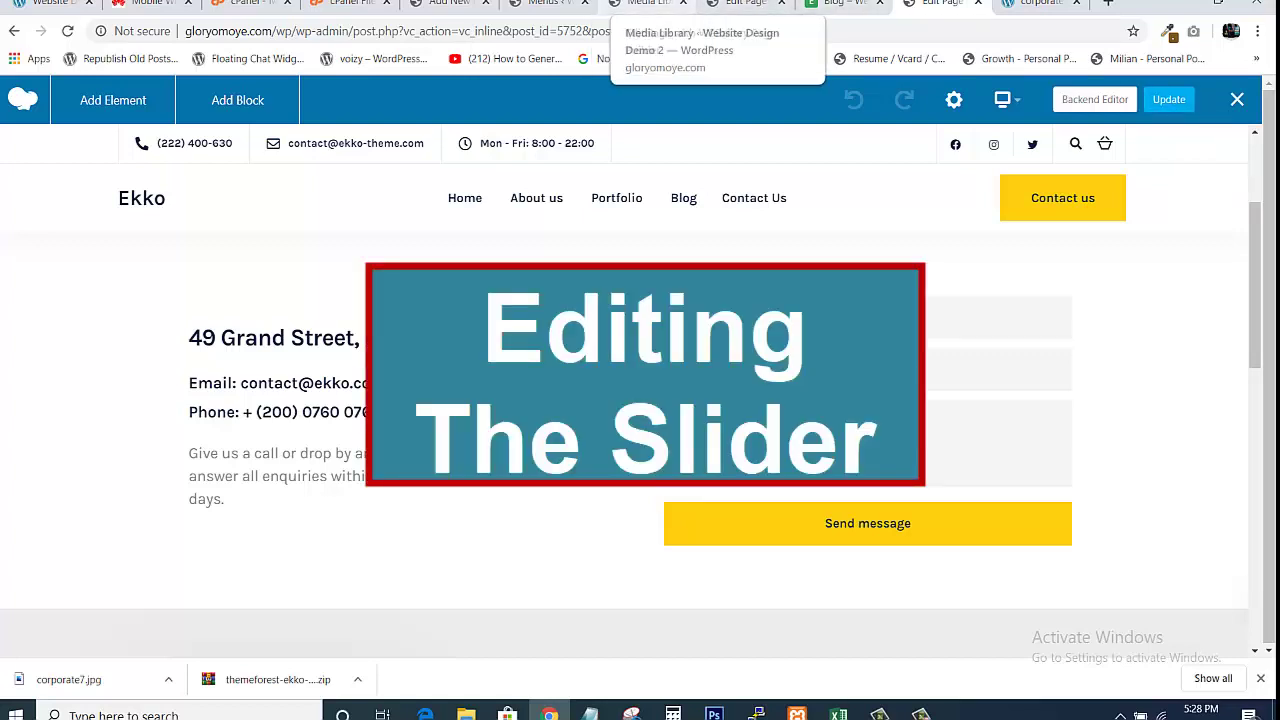
# From the media library tab, open Slider Revolution from the admin sidebar
pyautogui.click(645, 5)
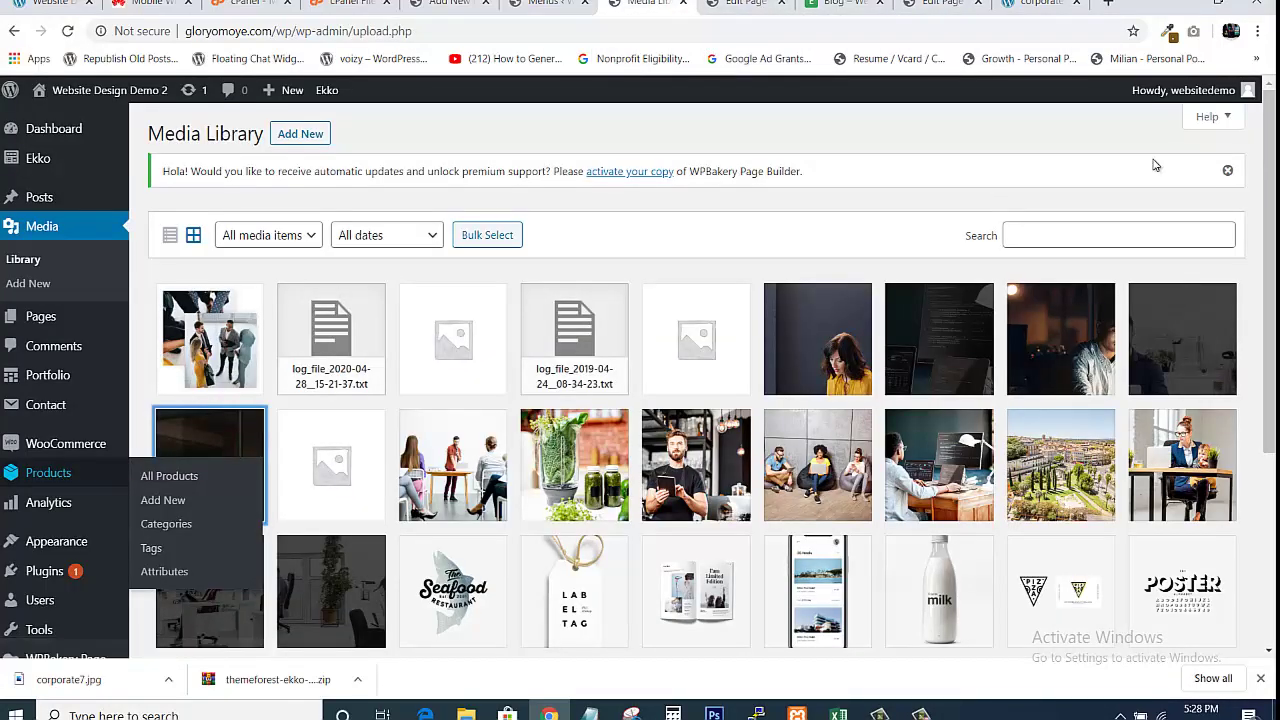
pyautogui.scroll(-2, 1268, 300)
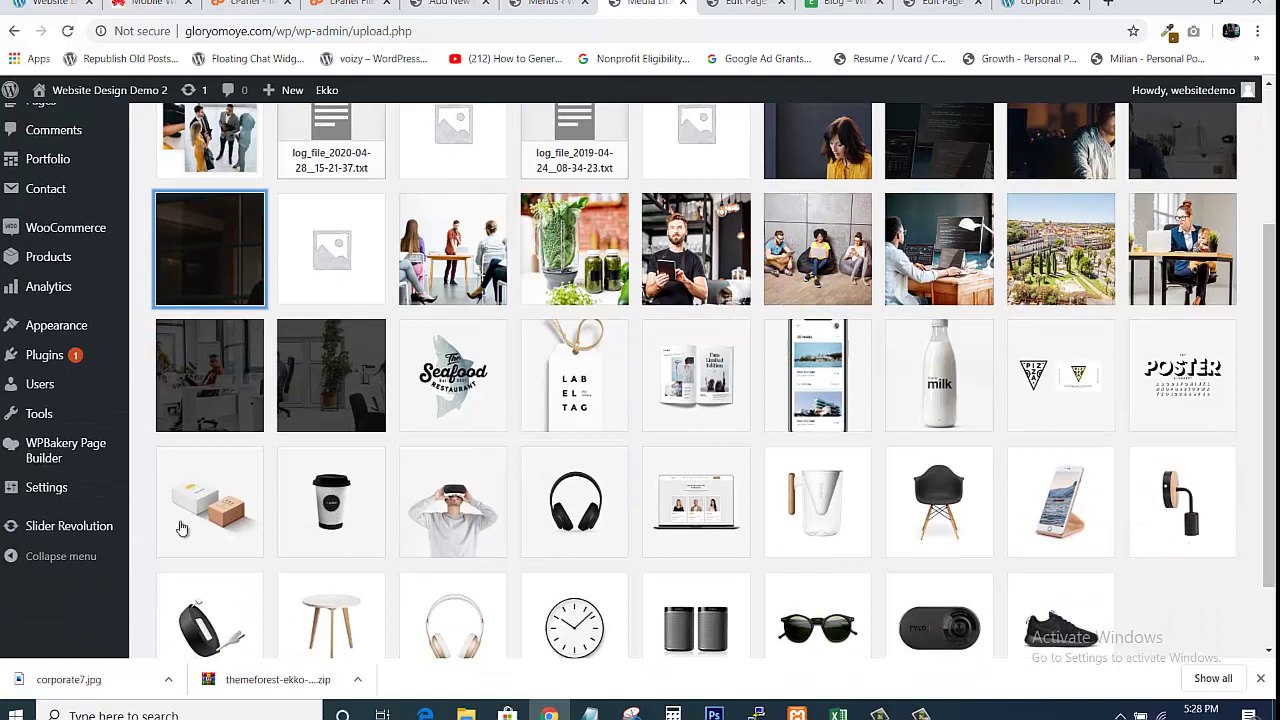
pyautogui.click(82, 528)
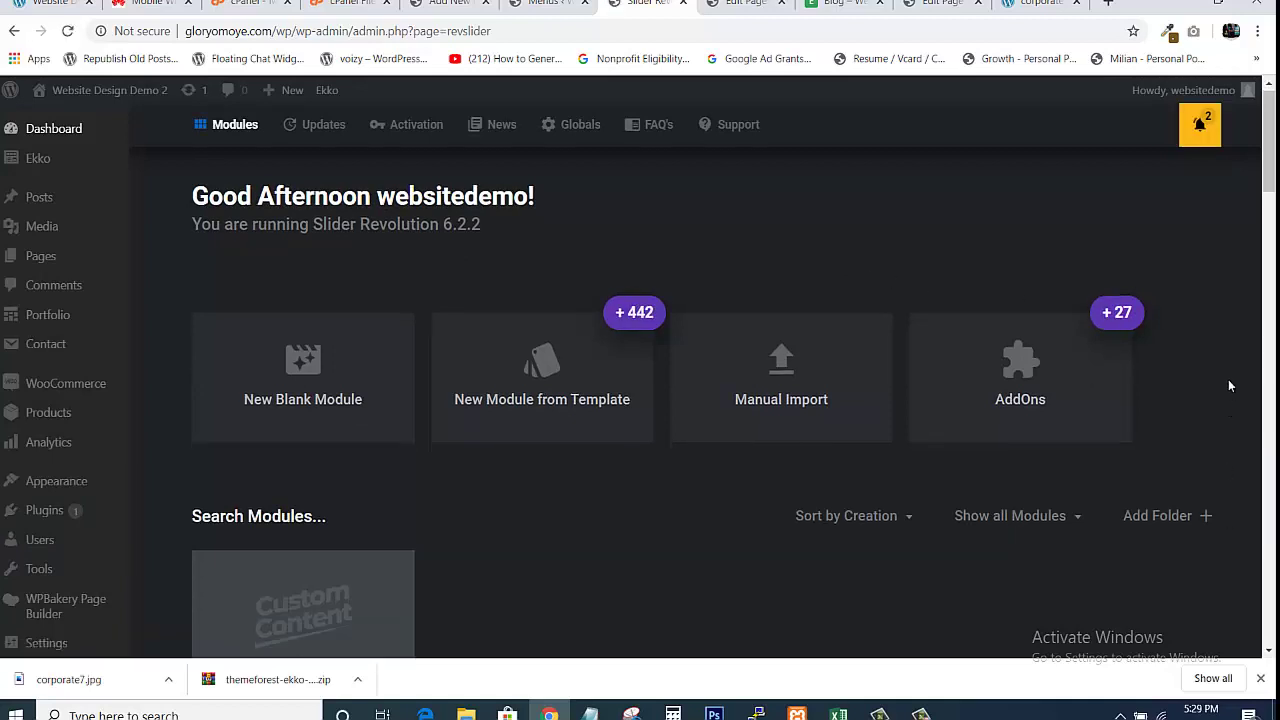
# Open the Corporate slider module in the Slider Revolution editor
pyautogui.moveTo(1270, 165); pyautogui.dragTo(1260, 190)
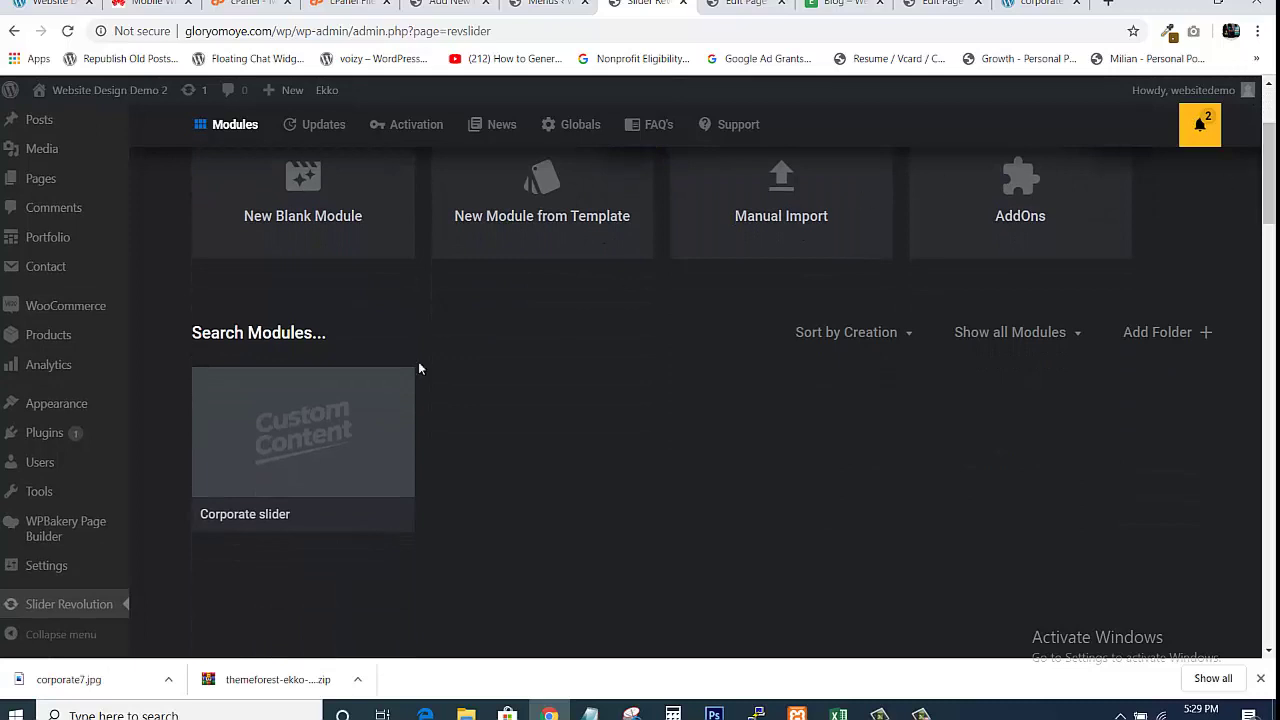
pyautogui.moveTo(268, 458)
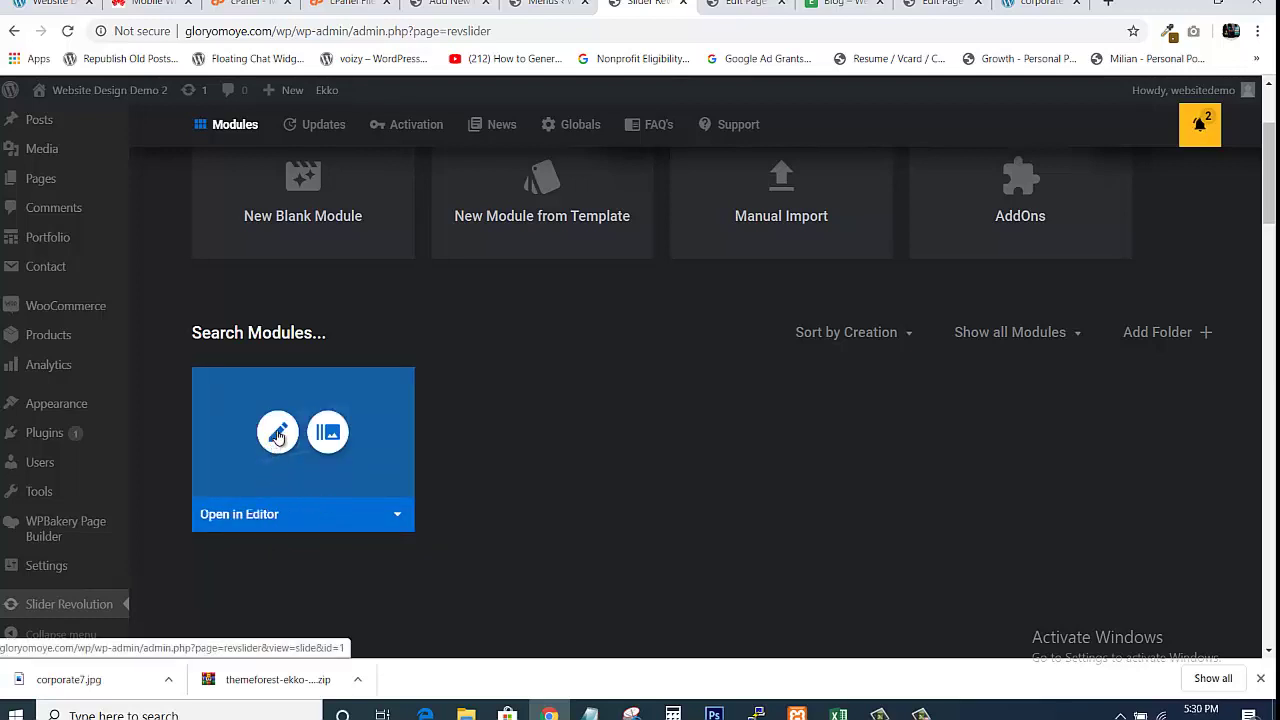
pyautogui.click(280, 434)
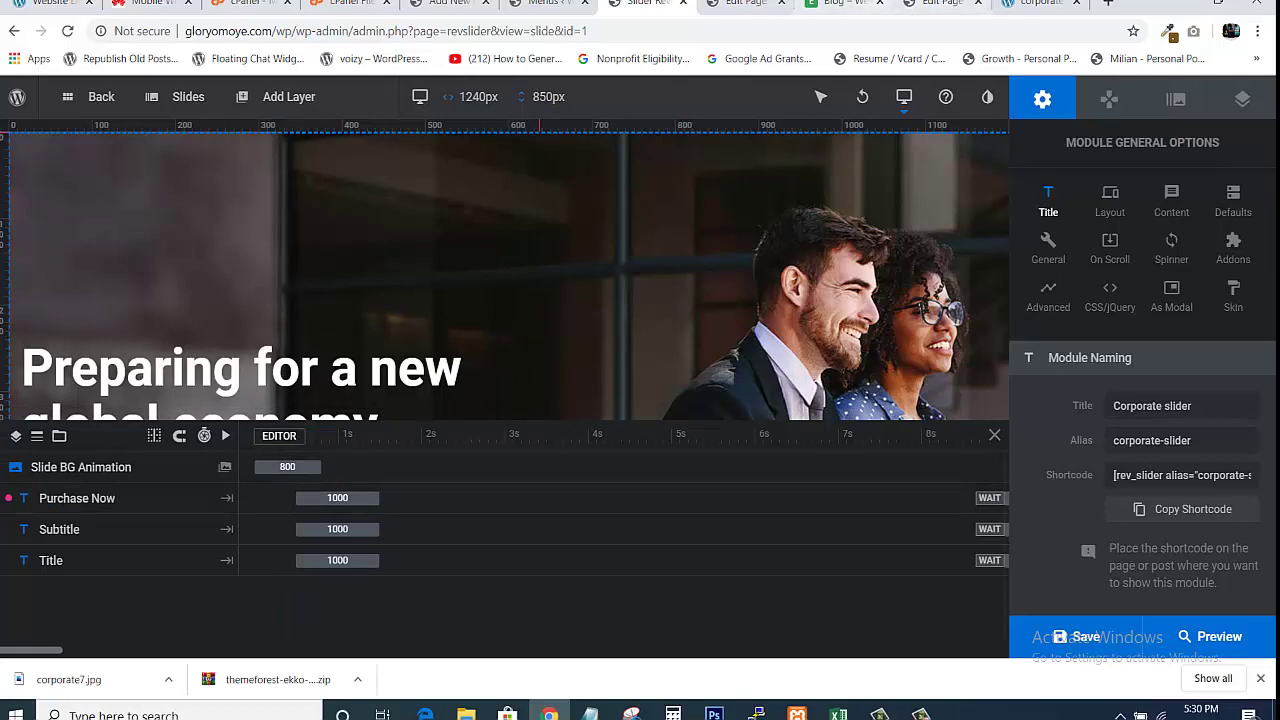
pyautogui.click(824, 8)
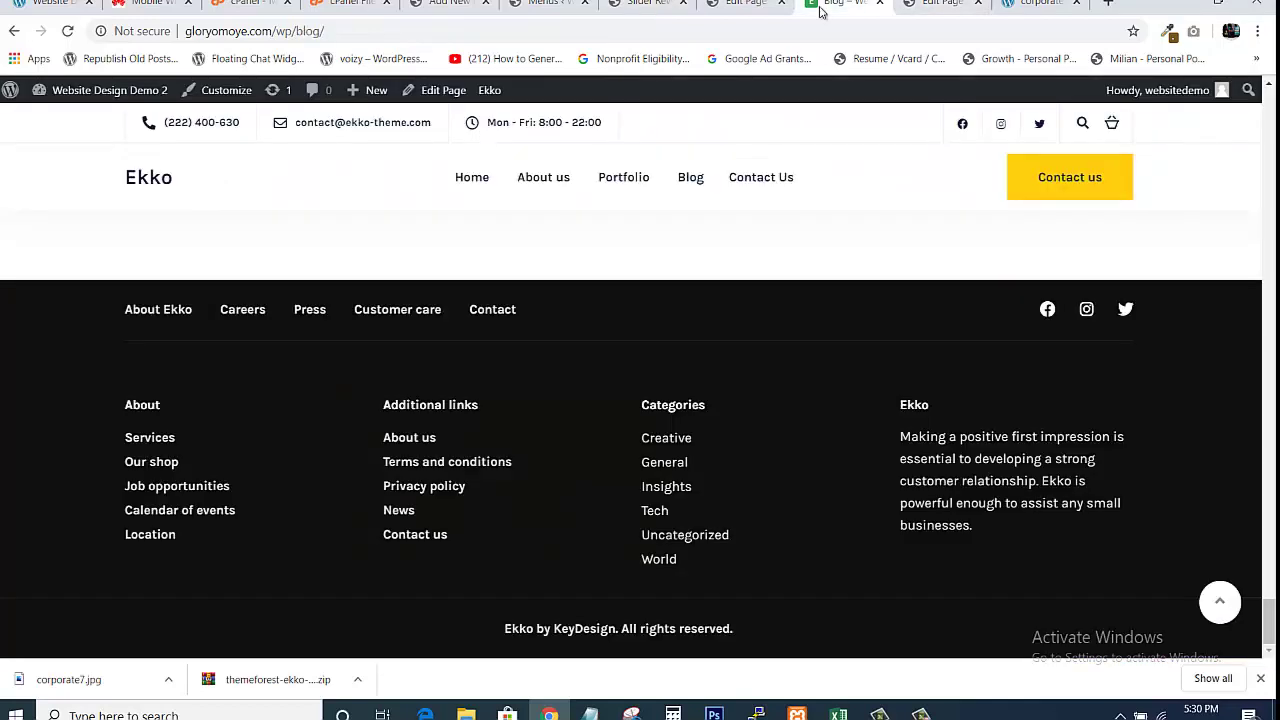
pyautogui.click(148, 180)
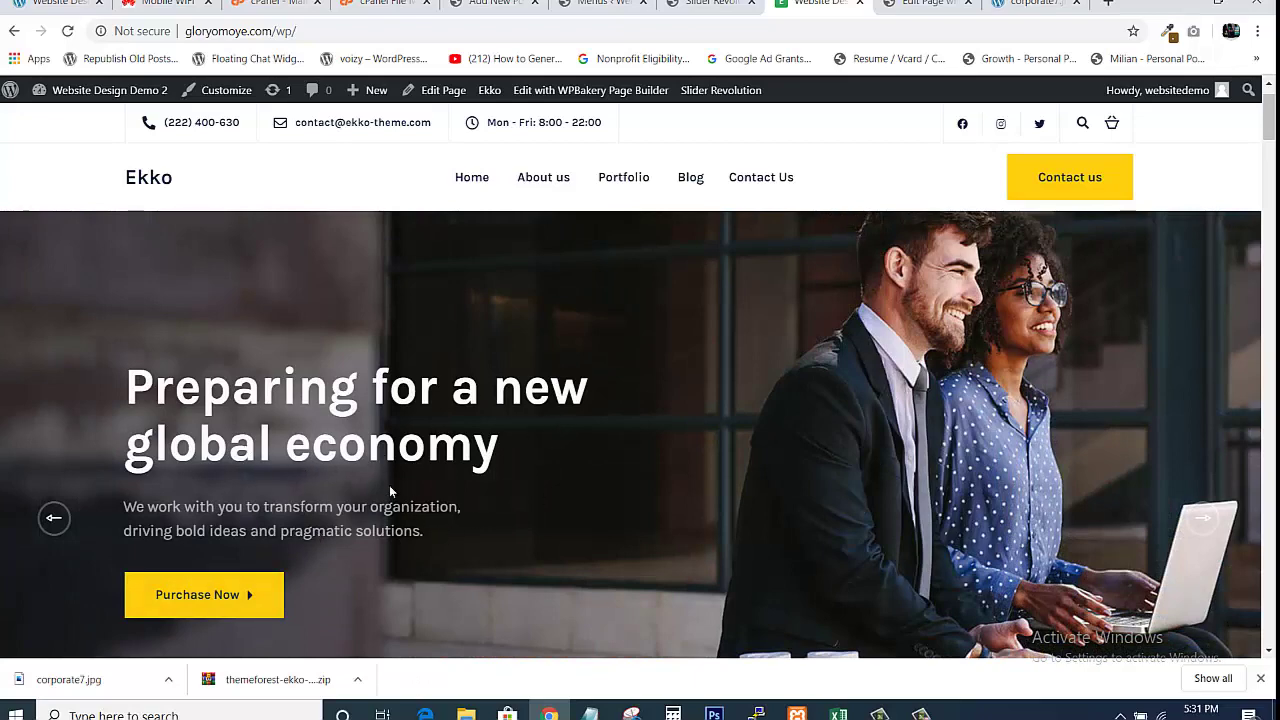
pyautogui.click(712, 4)
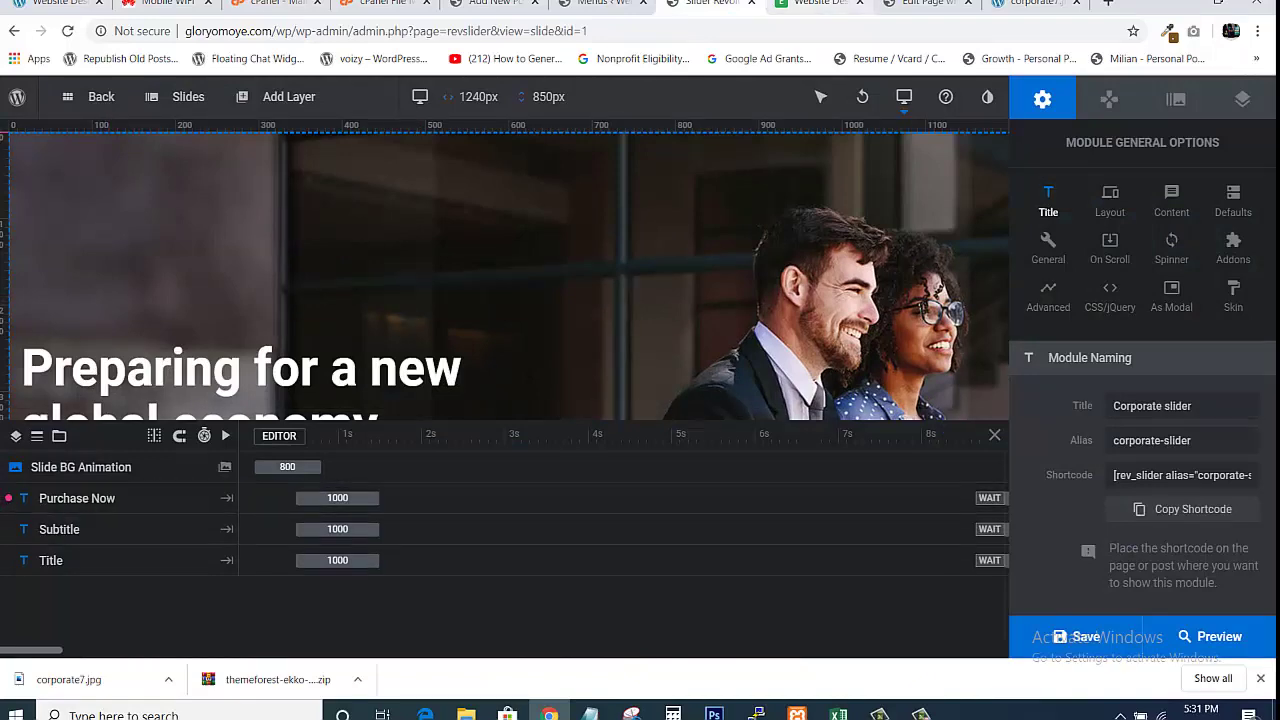
pyautogui.click(818, 4)
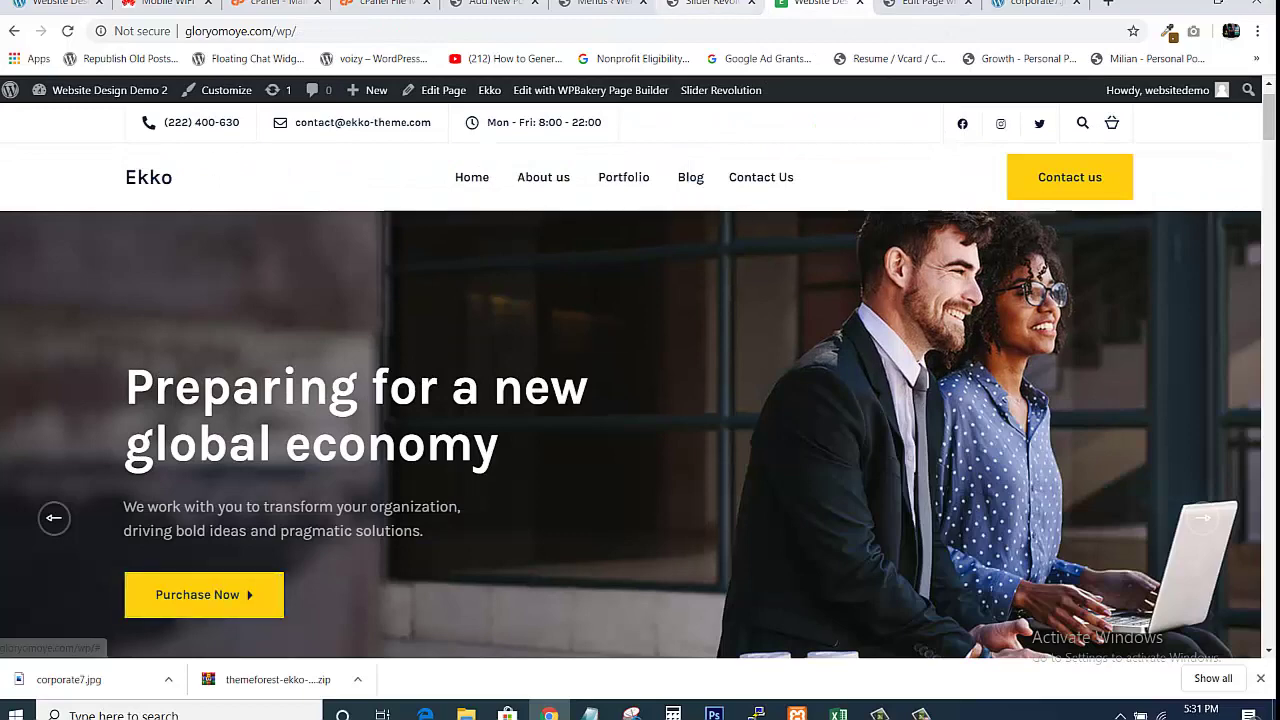
pyautogui.hotkey('ctrl', 'shift', 'Tab')
pyautogui.click(176, 496)
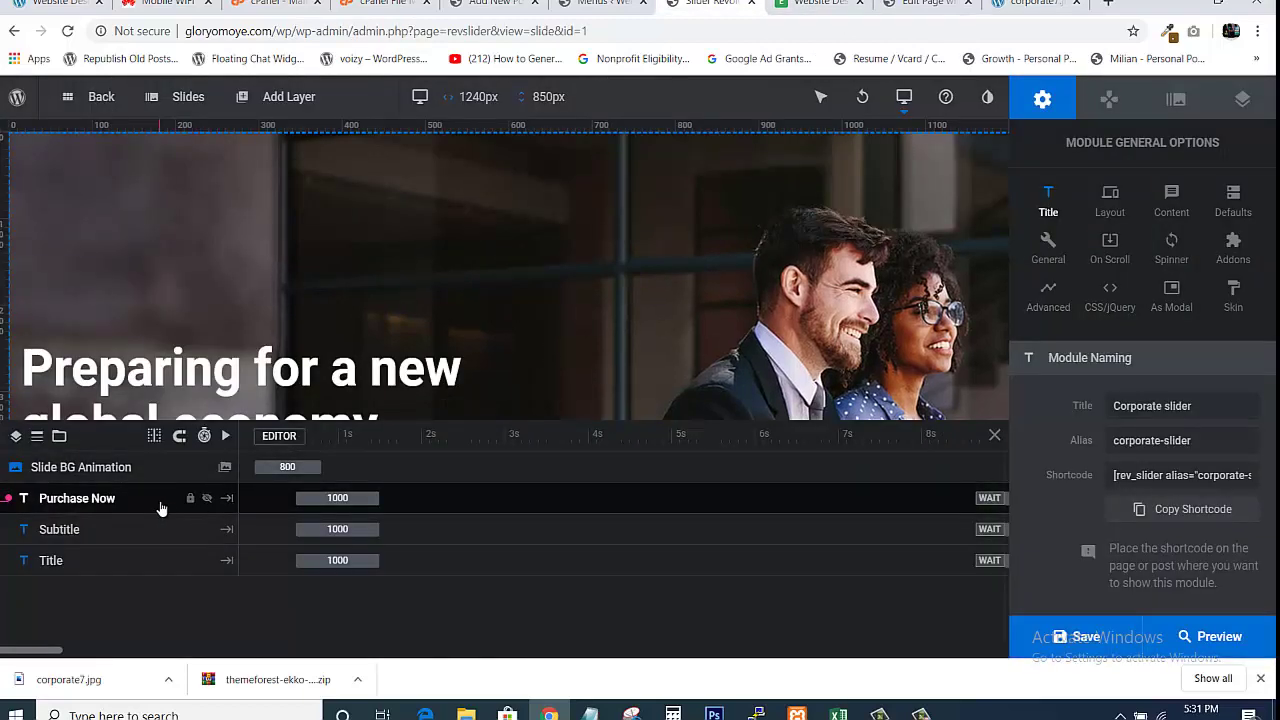
pyautogui.click(160, 509)
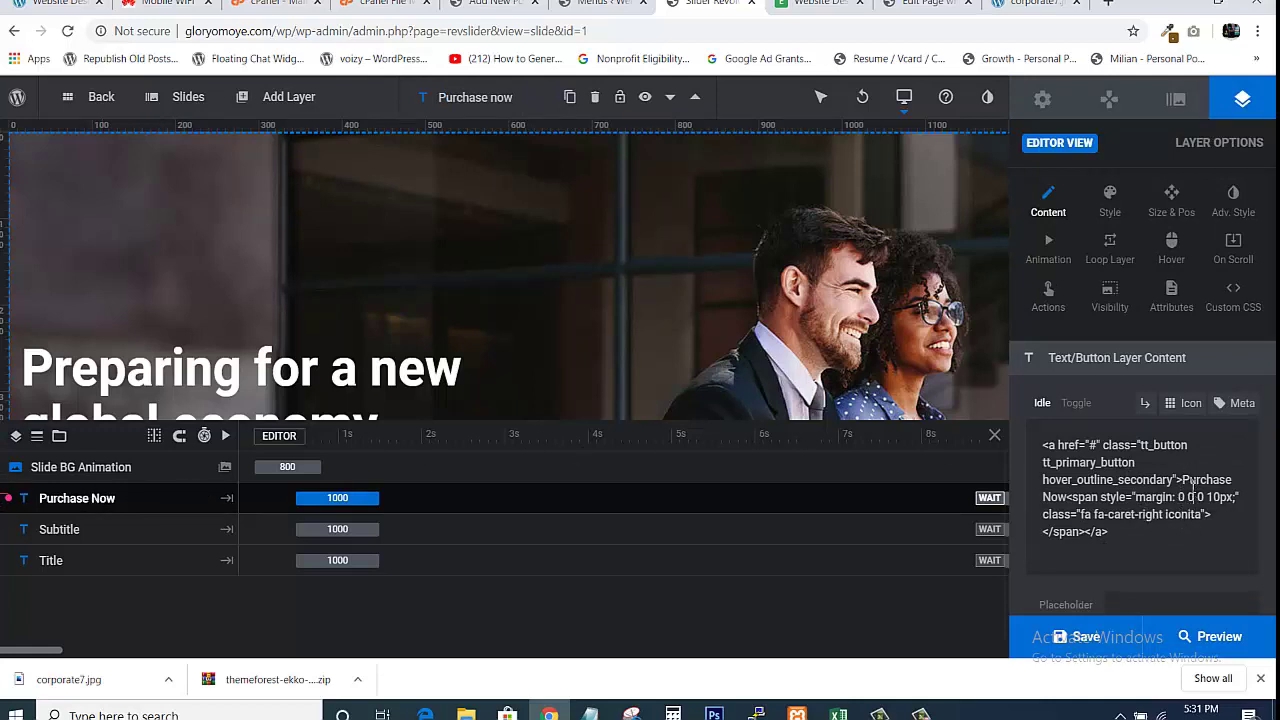
pyautogui.click(1186, 480)
pyautogui.hotkey('shift', 'Down')
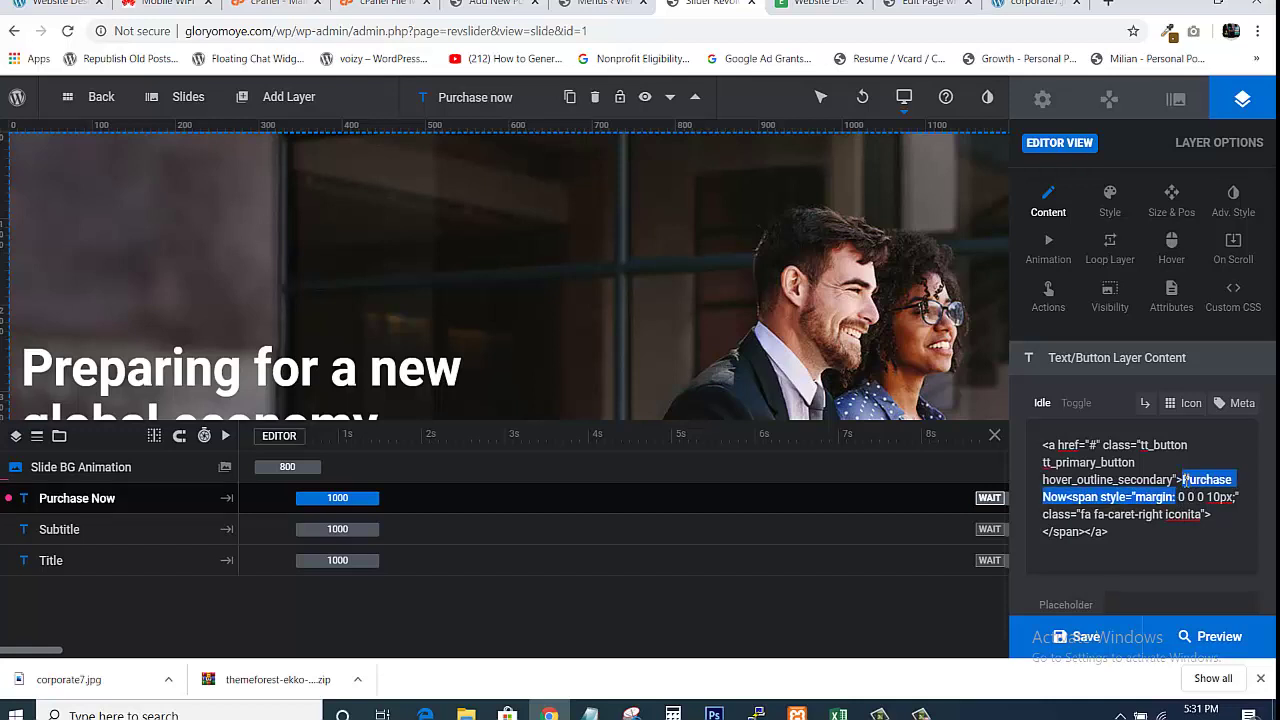
pyautogui.hotkey('shift', 'Left')
pyautogui.hotkey('shift', 'Left')
pyautogui.hotkey('shift', 'Left')
pyautogui.hotkey('shift', 'Left')
pyautogui.hotkey('shift', 'Left')
pyautogui.hotkey('shift', 'Left')
pyautogui.hotkey('shift', 'Left')
pyautogui.hotkey('shift', 'Left')
pyautogui.hotkey('shift', 'Left')
pyautogui.hotkey('shift', 'Left')
pyautogui.hotkey('shift', 'Left')
pyautogui.hotkey('shift', 'Left')
pyautogui.hotkey('shift', 'Left')
pyautogui.hotkey('shift', 'Left')
pyautogui.hotkey('shift', 'Left')
pyautogui.hotkey('shift', 'Left')
pyautogui.hotkey('shift', 'Left')
pyautogui.hotkey('shift', 'Left')
pyautogui.hotkey('shift', 'Left')
pyautogui.hotkey('shift', 'Left')
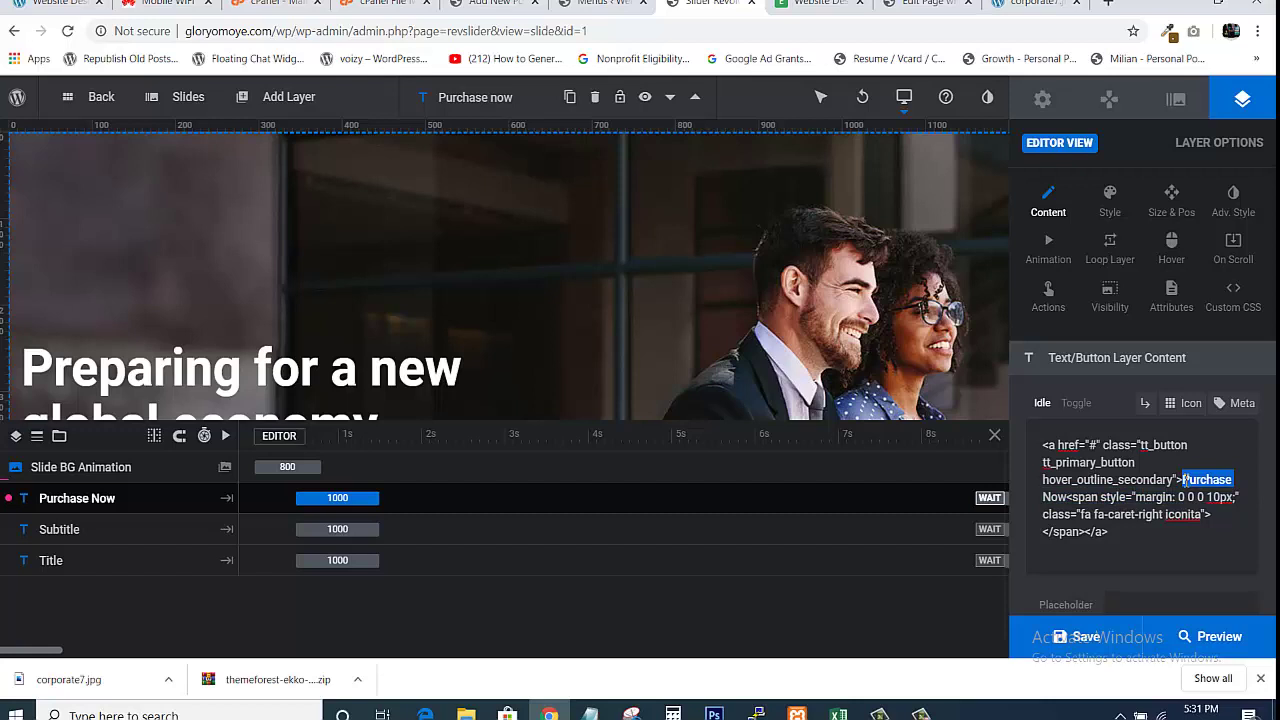
pyautogui.hotkey('shift', 'Right')
pyautogui.click(1198, 446)
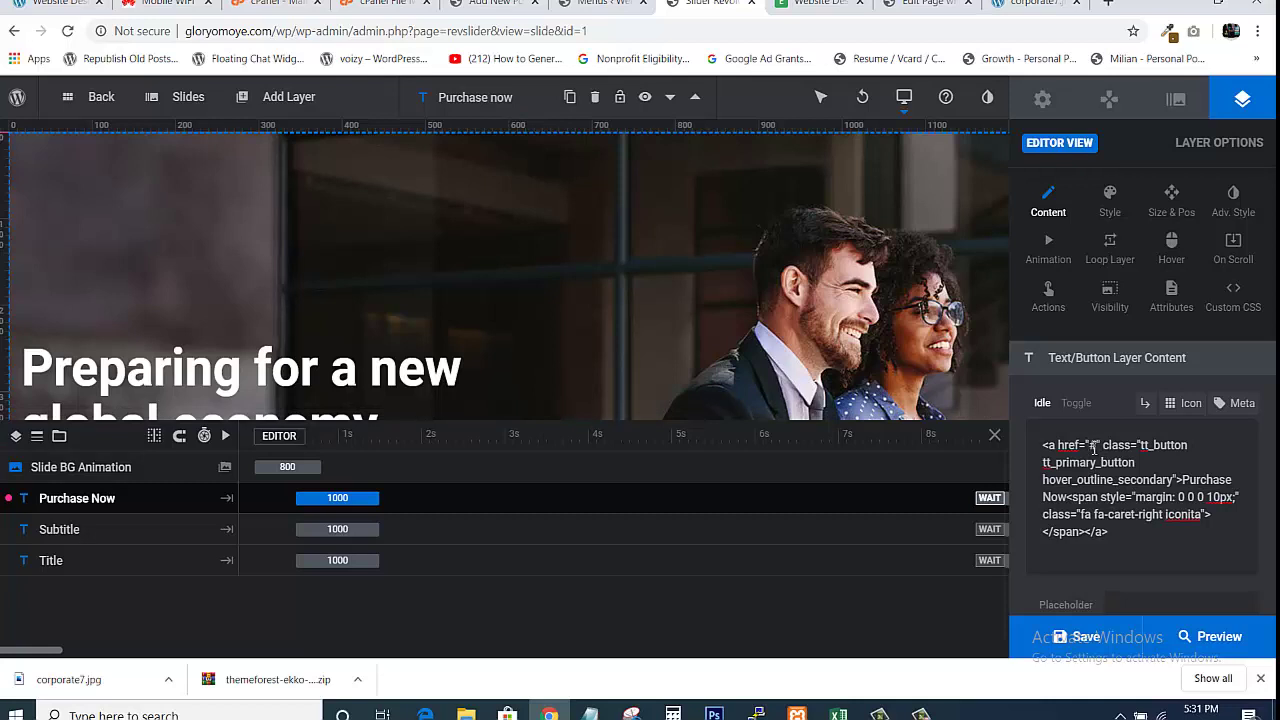
pyautogui.doubleClick(1097, 447)
pyautogui.hotkey('ctrl', 'Tab')
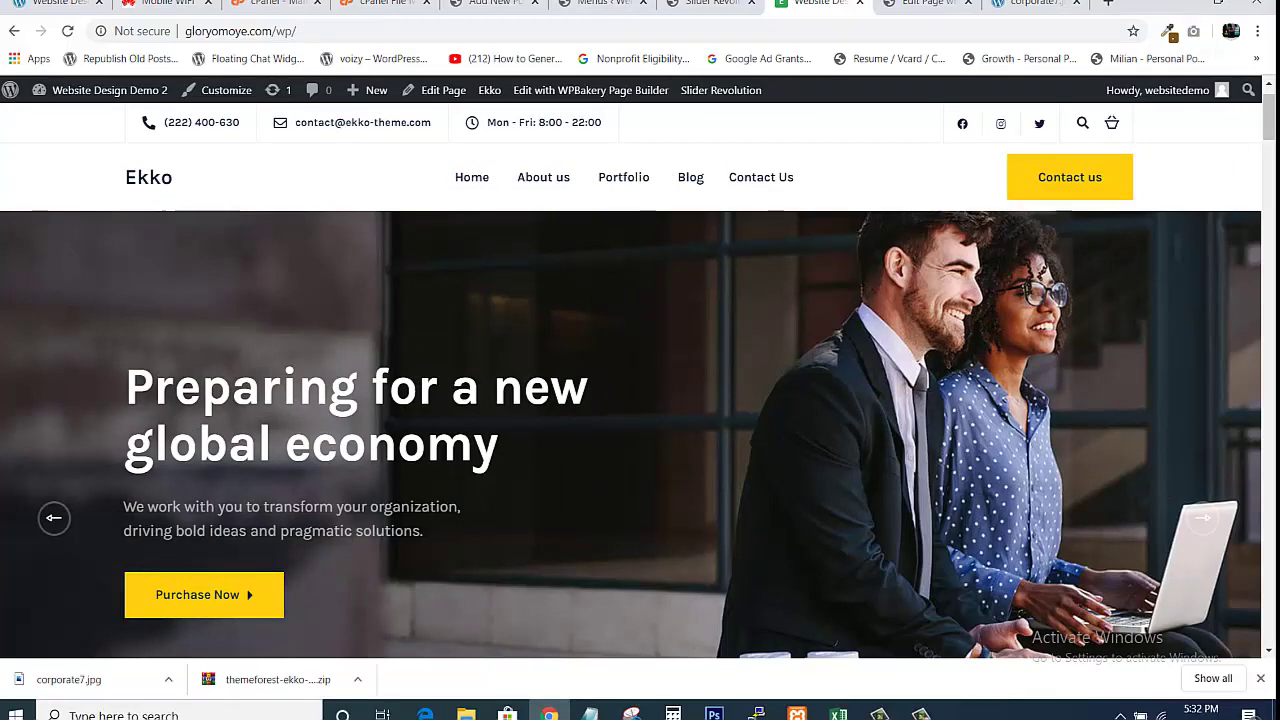
pyautogui.hotkey('ctrl', 'shift', 'Tab')
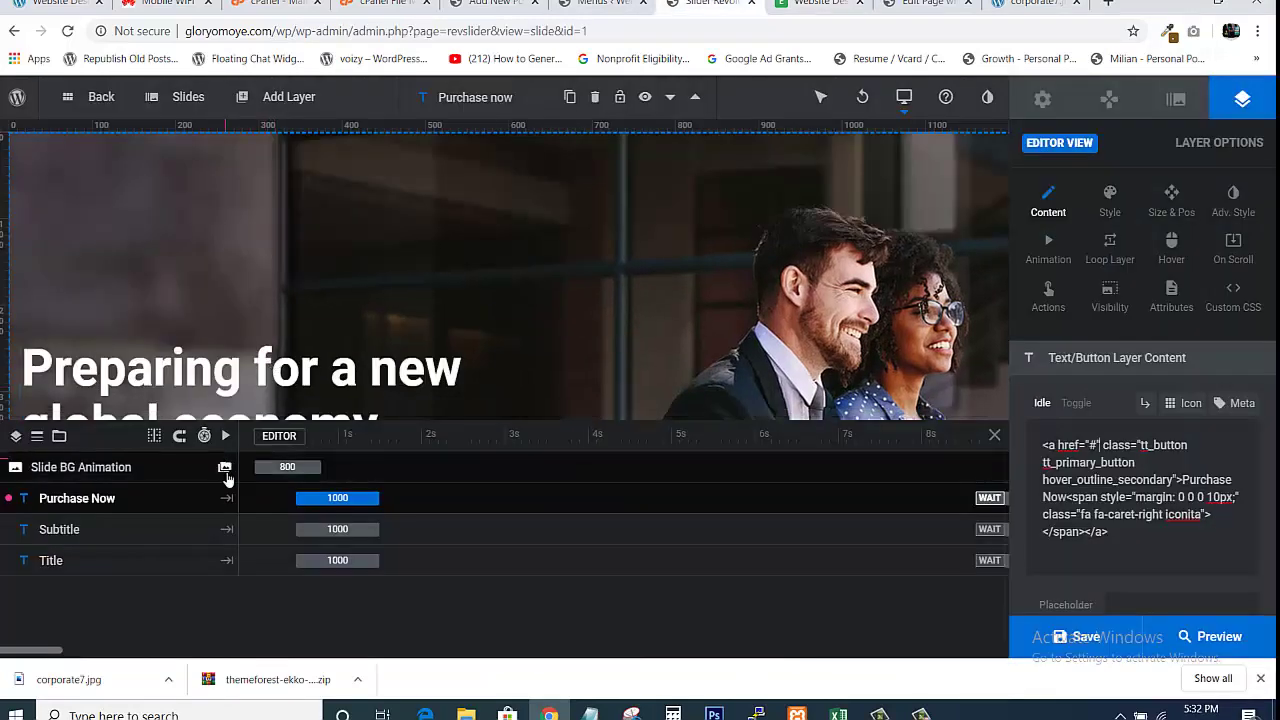
pyautogui.click(135, 539)
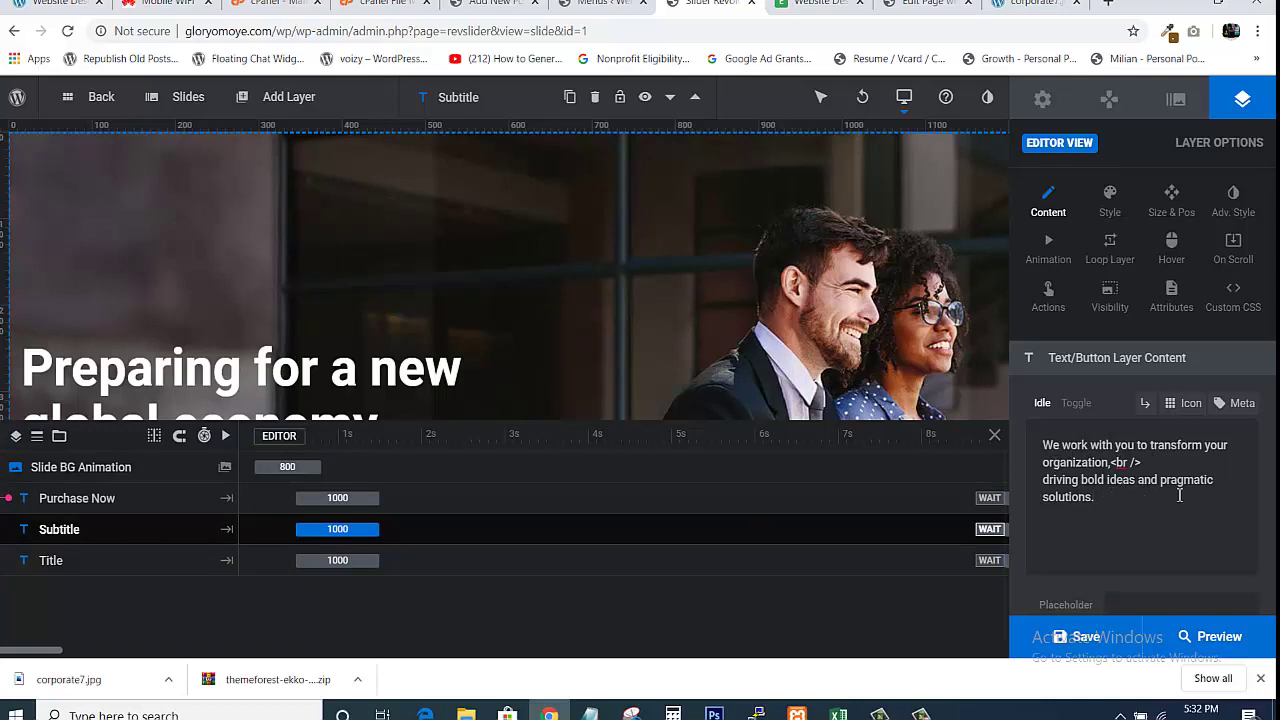
pyautogui.click(818, 4)
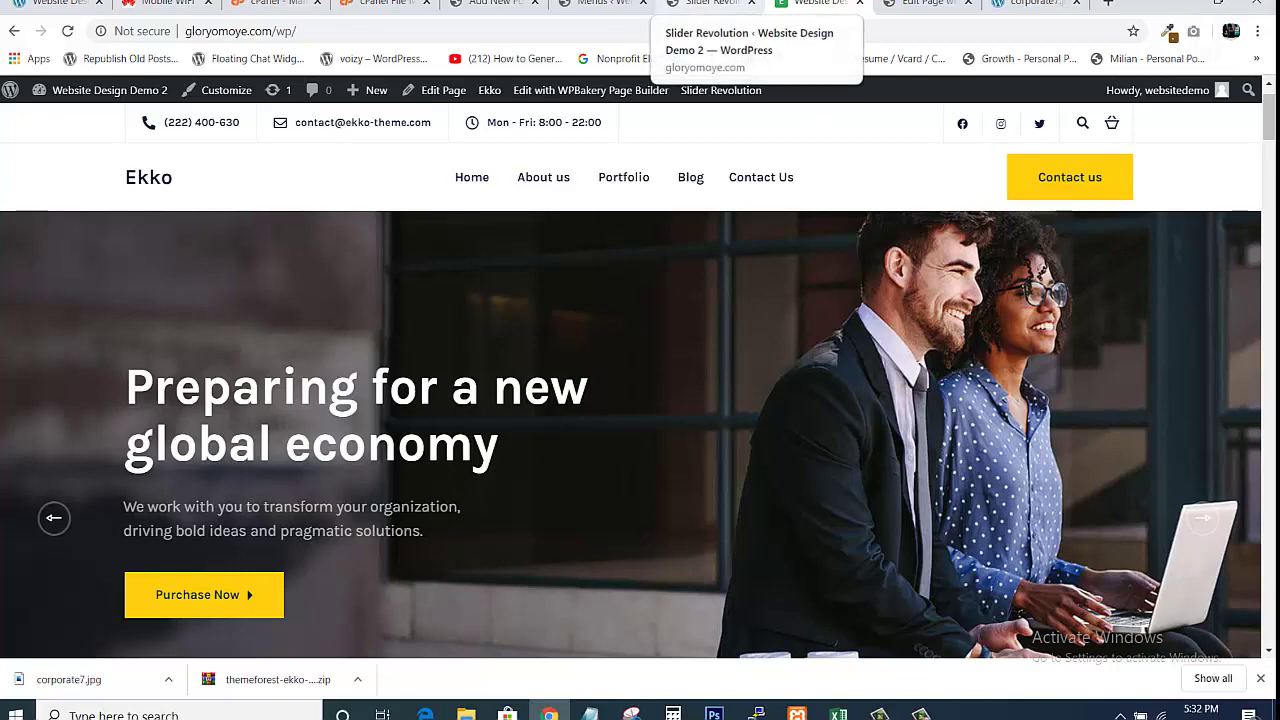
pyautogui.click(712, 4)
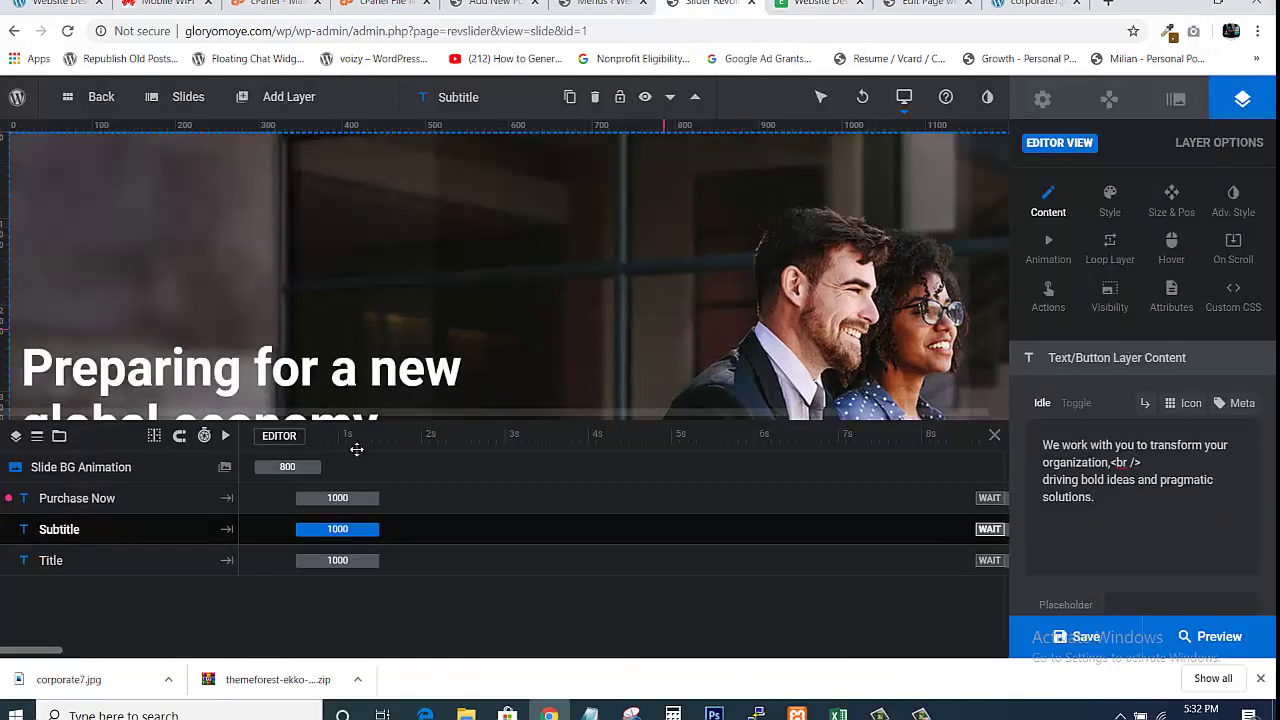
pyautogui.click(71, 566)
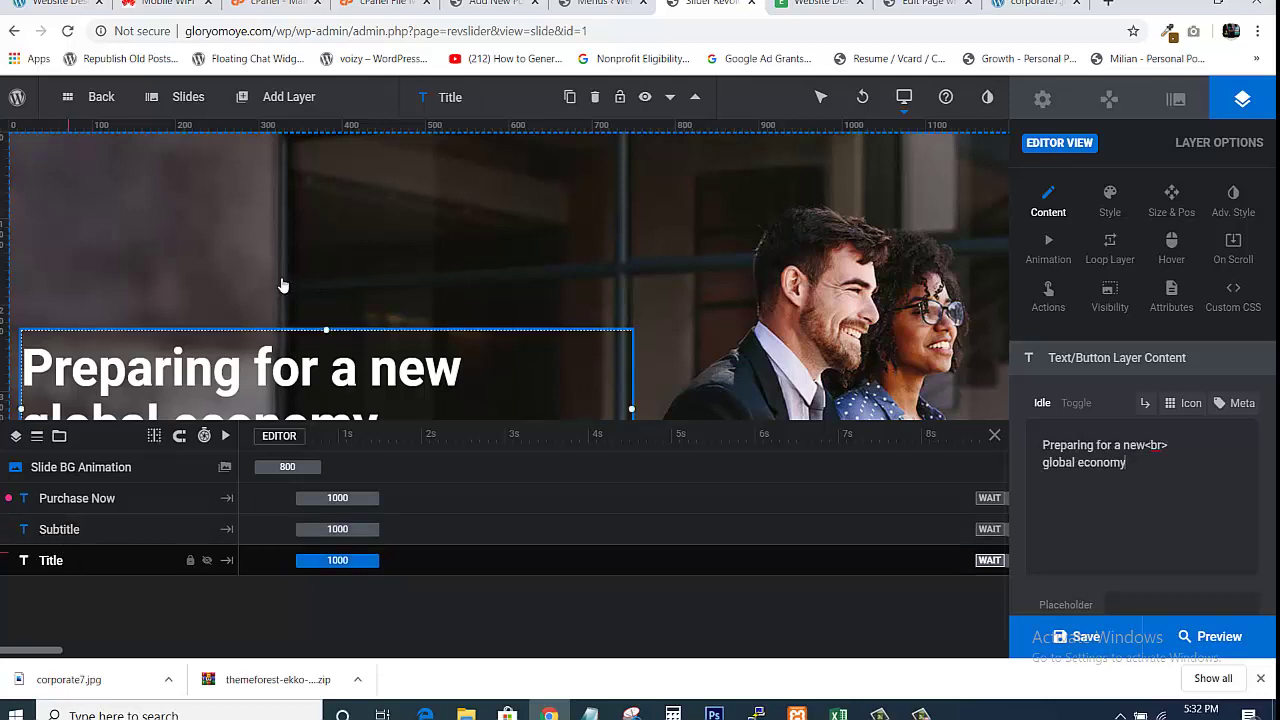
pyautogui.click(96, 531)
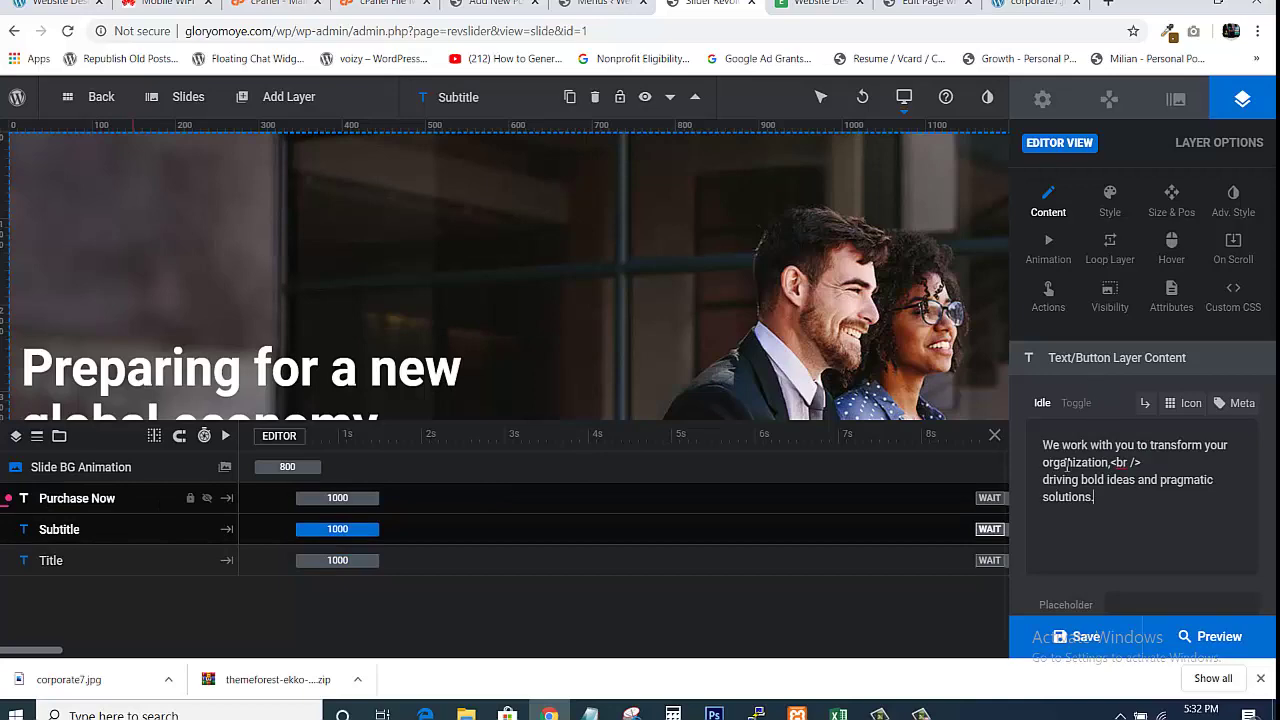
pyautogui.click(824, 12)
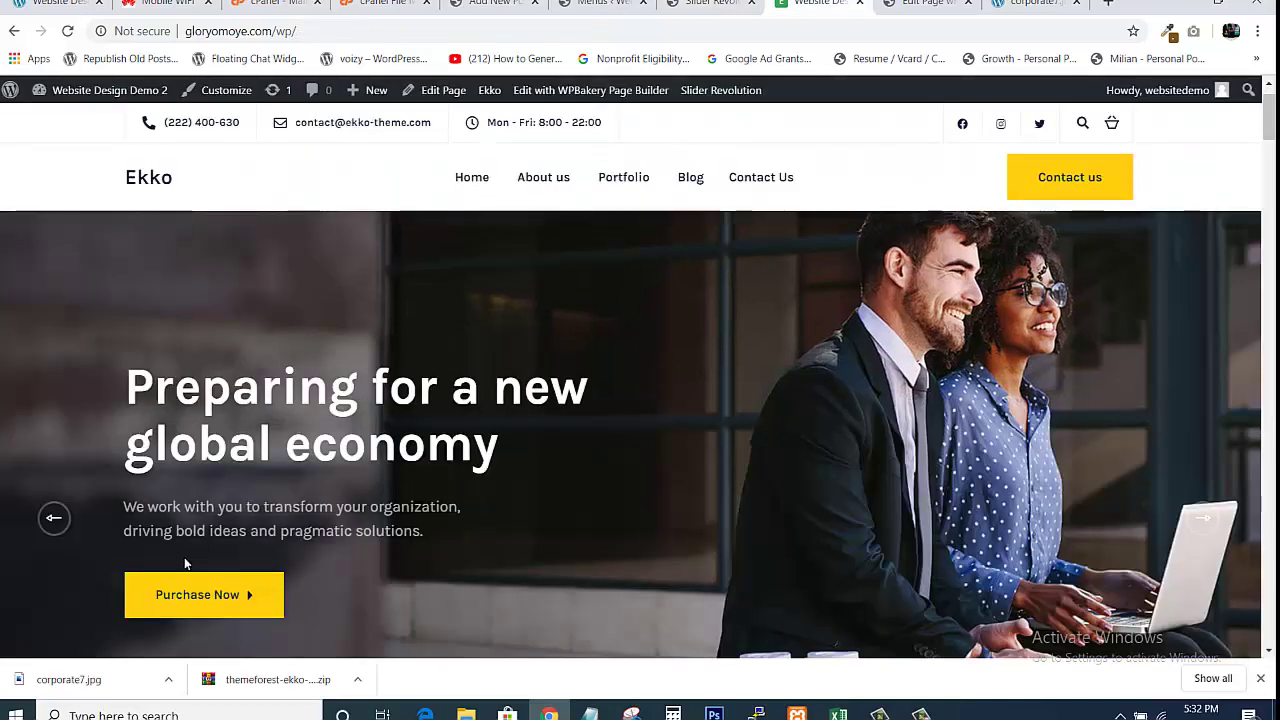
pyautogui.click(706, 6)
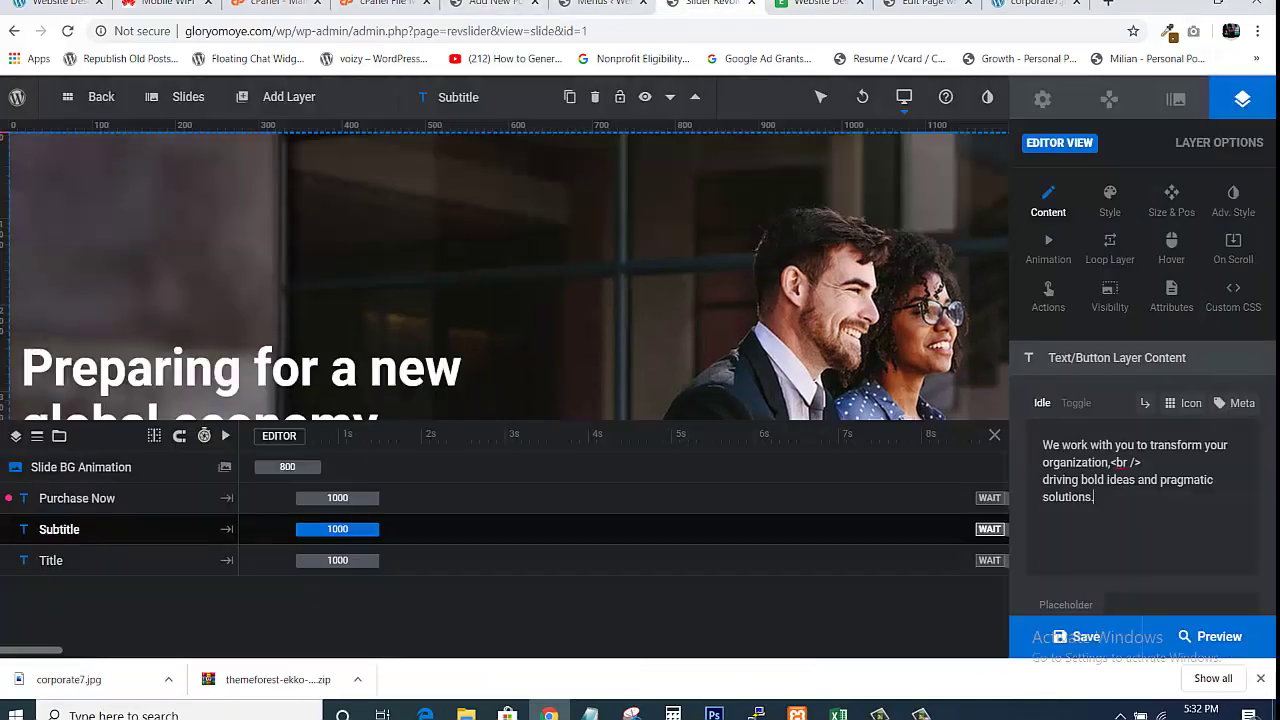
pyautogui.click(45, 565)
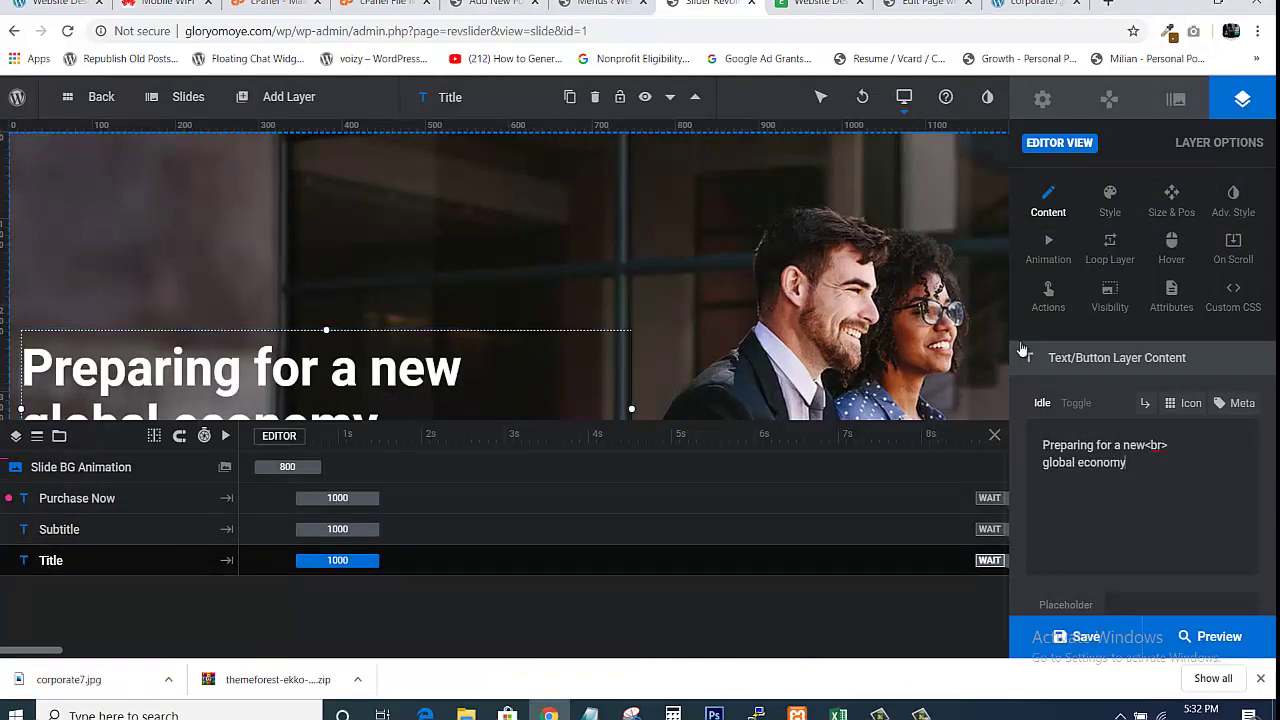
pyautogui.click(818, 4)
pyautogui.click(721, 257)
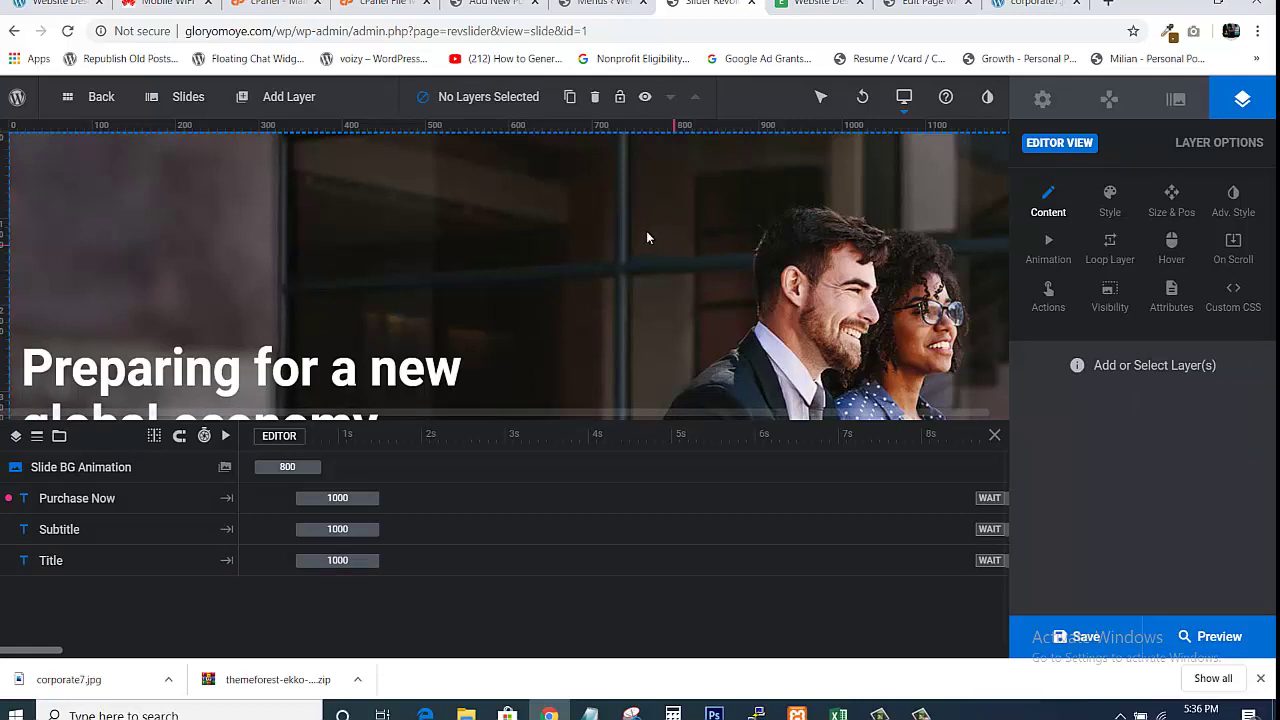
# Show the slide's background settings and select the entire External Image source URL
pyautogui.click(225, 470)
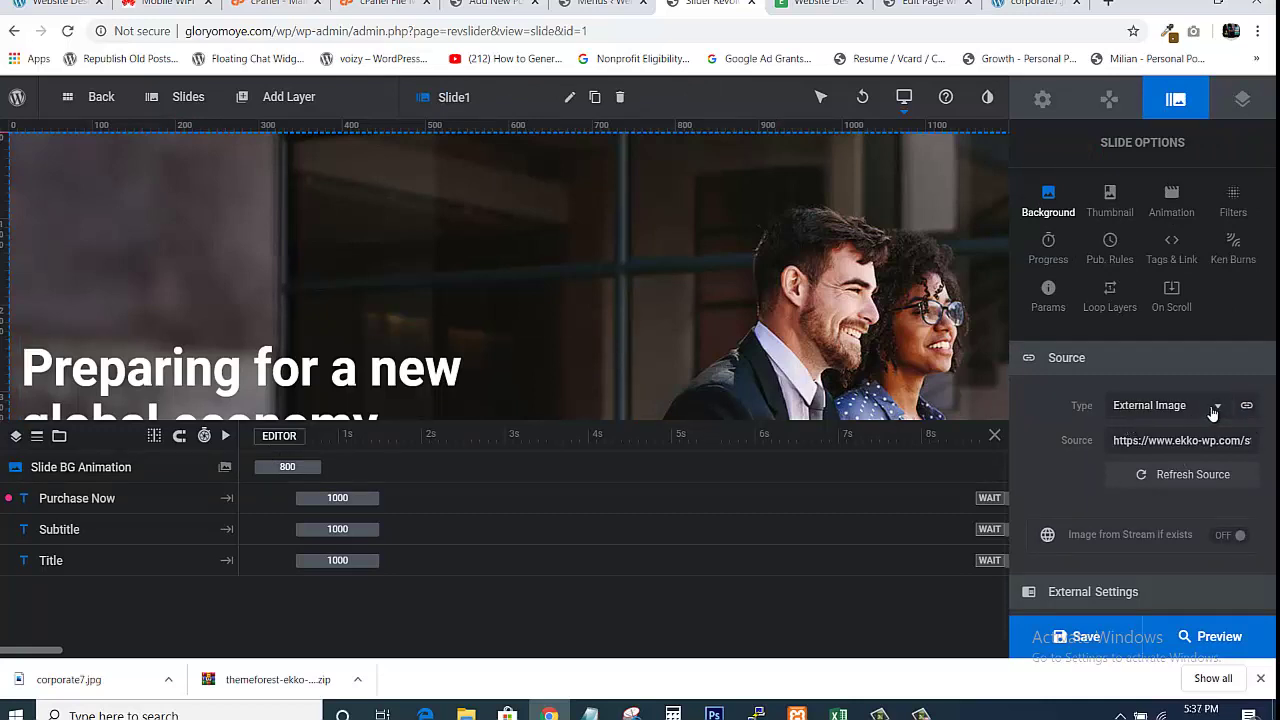
pyautogui.click(1176, 448)
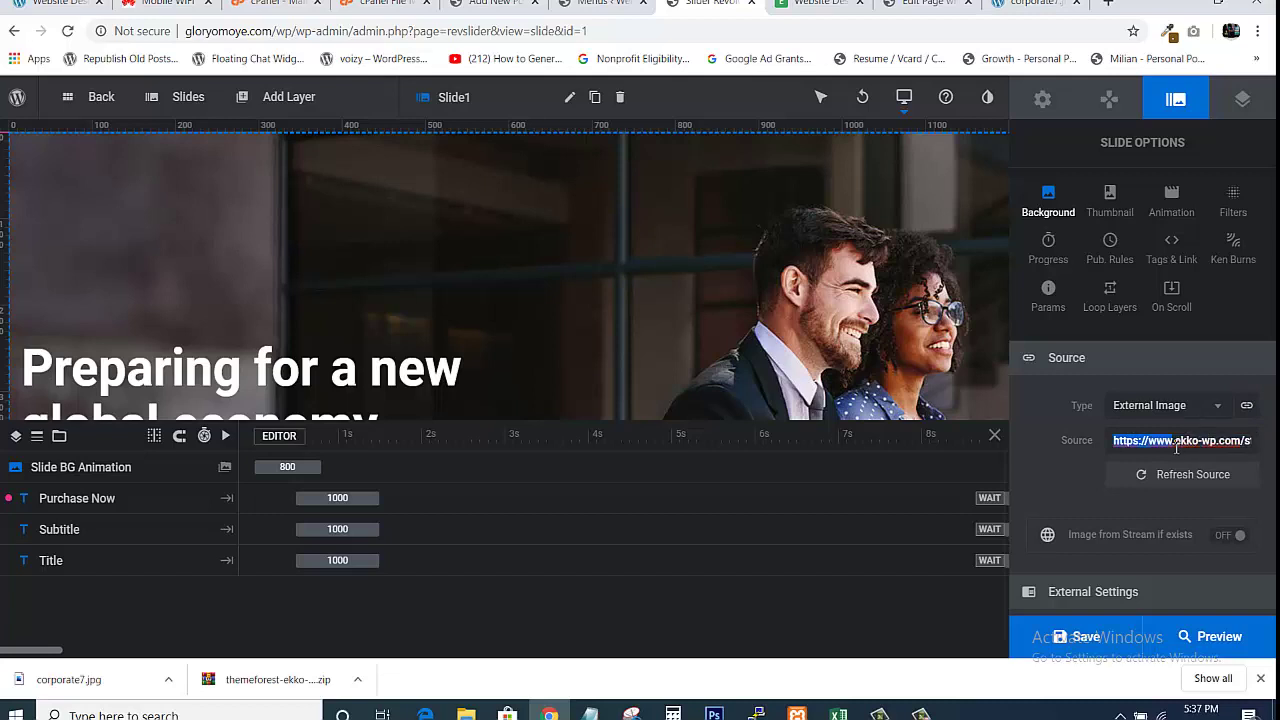
pyautogui.hotkey('ctrl', 'a')
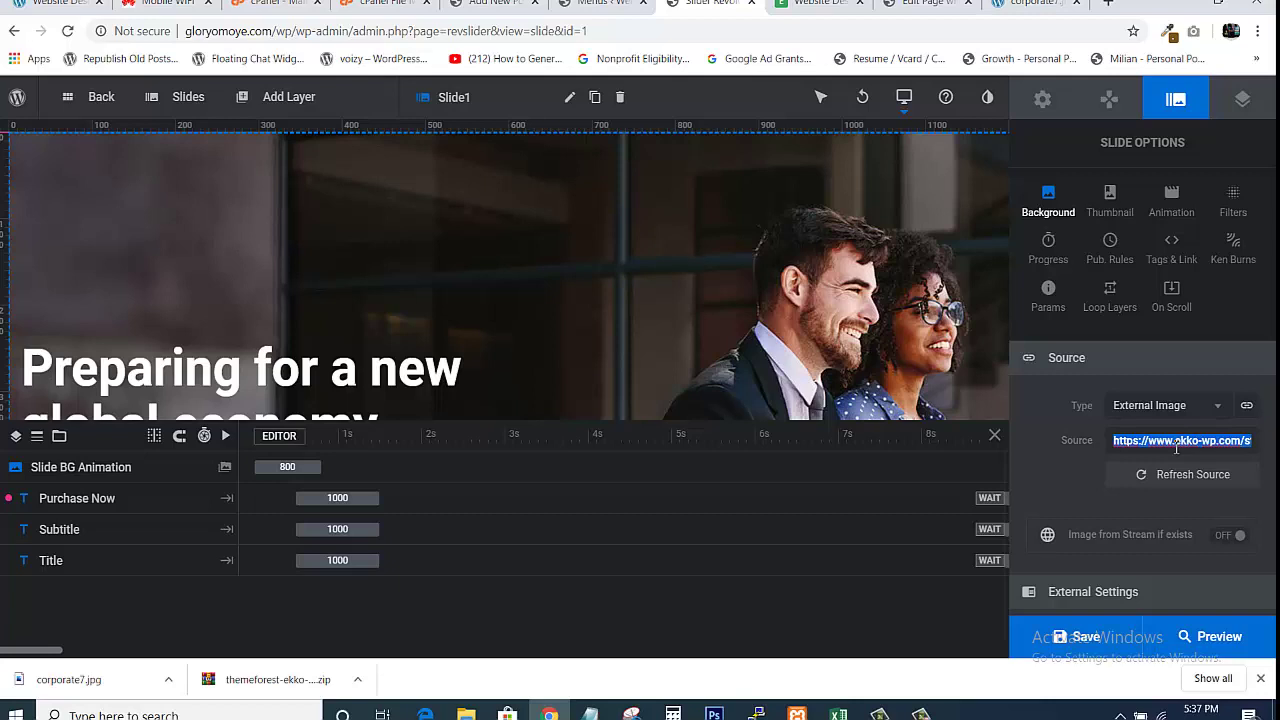
pyautogui.rightClick(1174, 447)
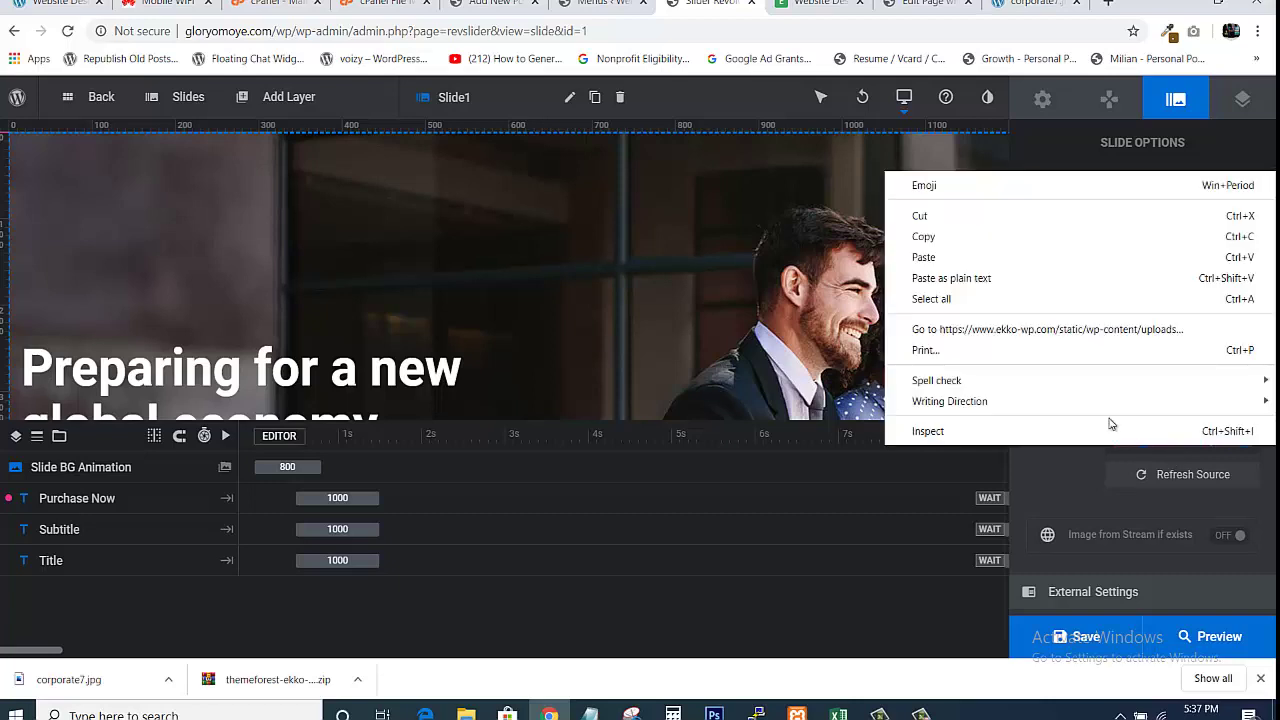
# Open the background image URL in a new tab and view the photo
pyautogui.click(1010, 330)
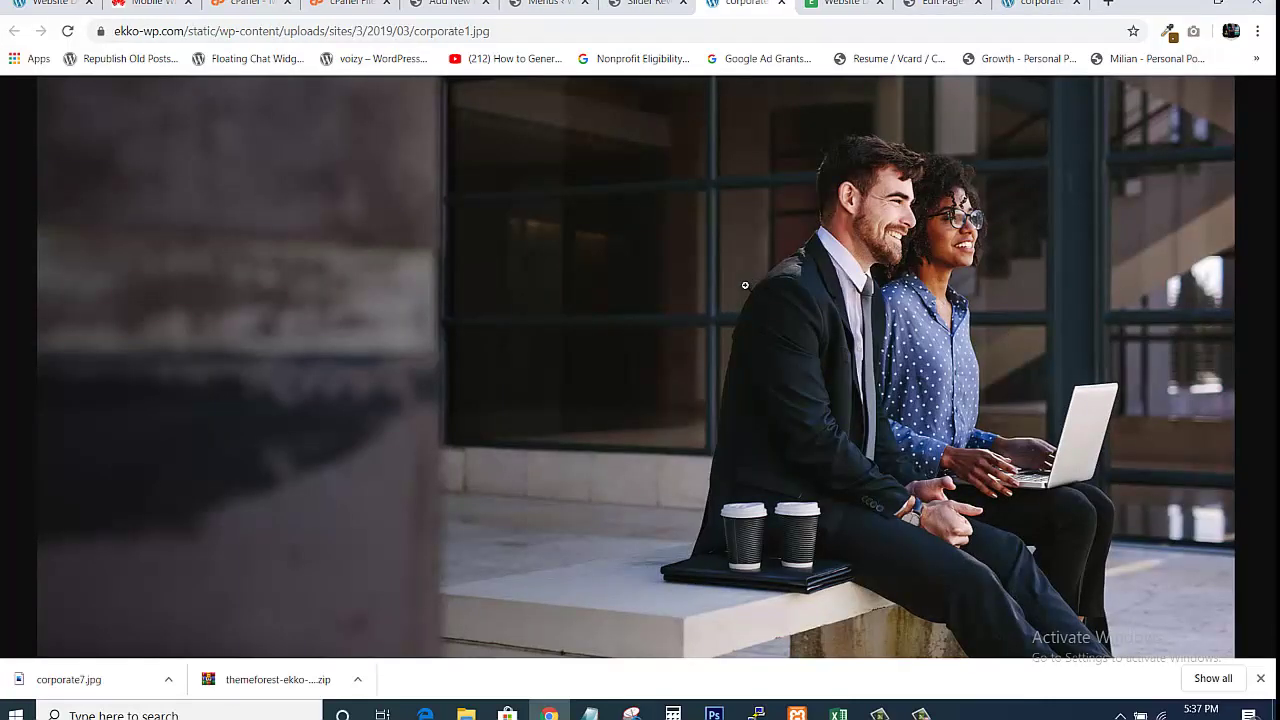
pyautogui.rightClick(630, 269)
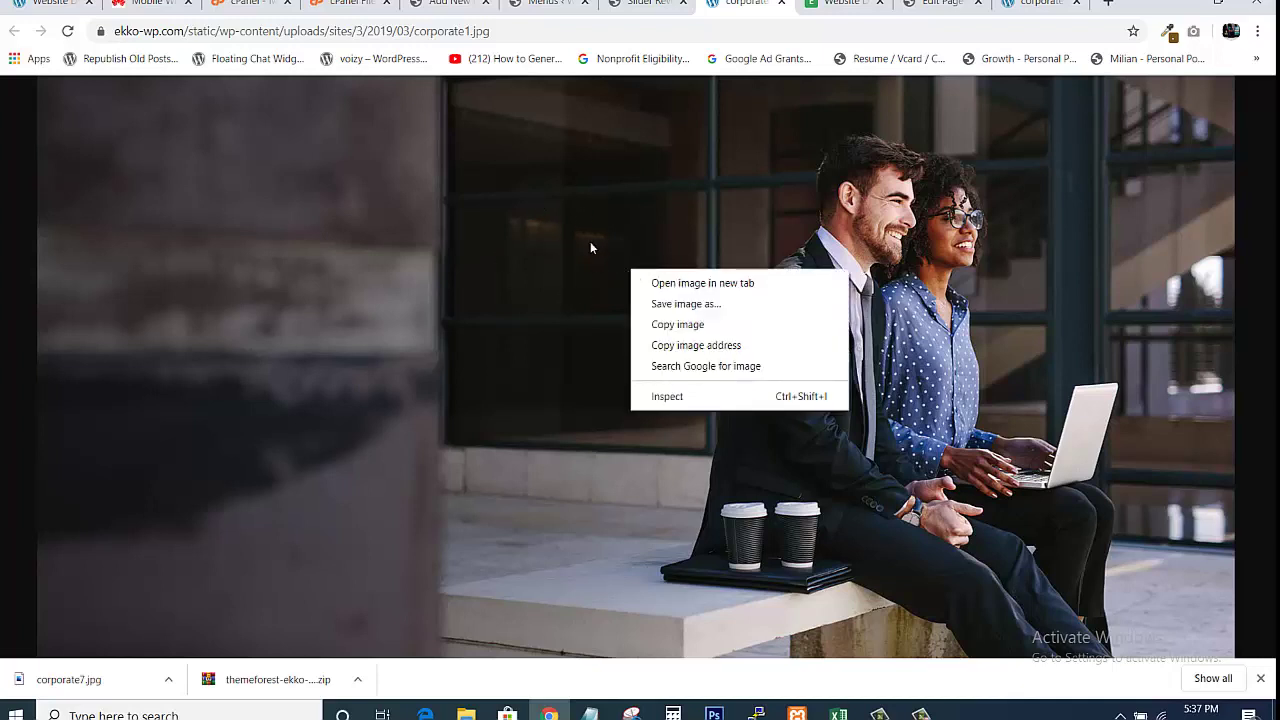
pyautogui.click(583, 230)
pyautogui.click(597, 256)
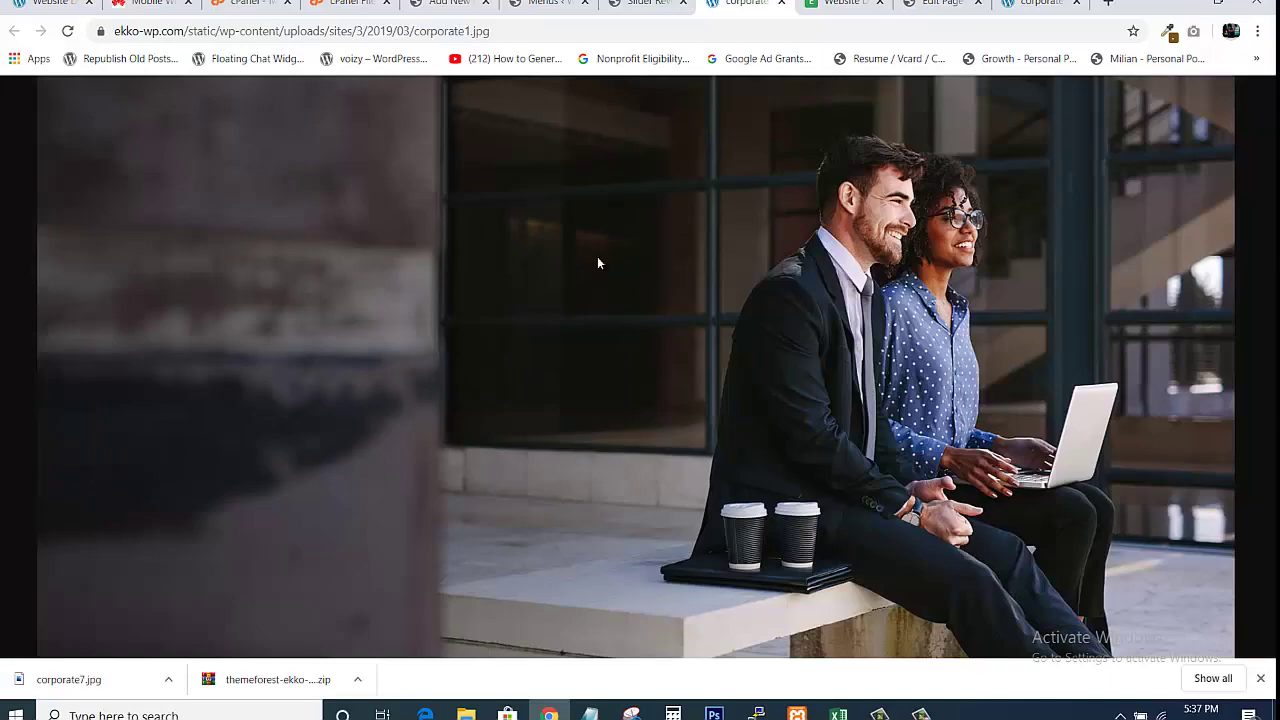
# Save the photo as corporate1.jpg in Website Design Project 1 and show it in its folder
pyautogui.rightClick(597, 256)
pyautogui.click(644, 293)
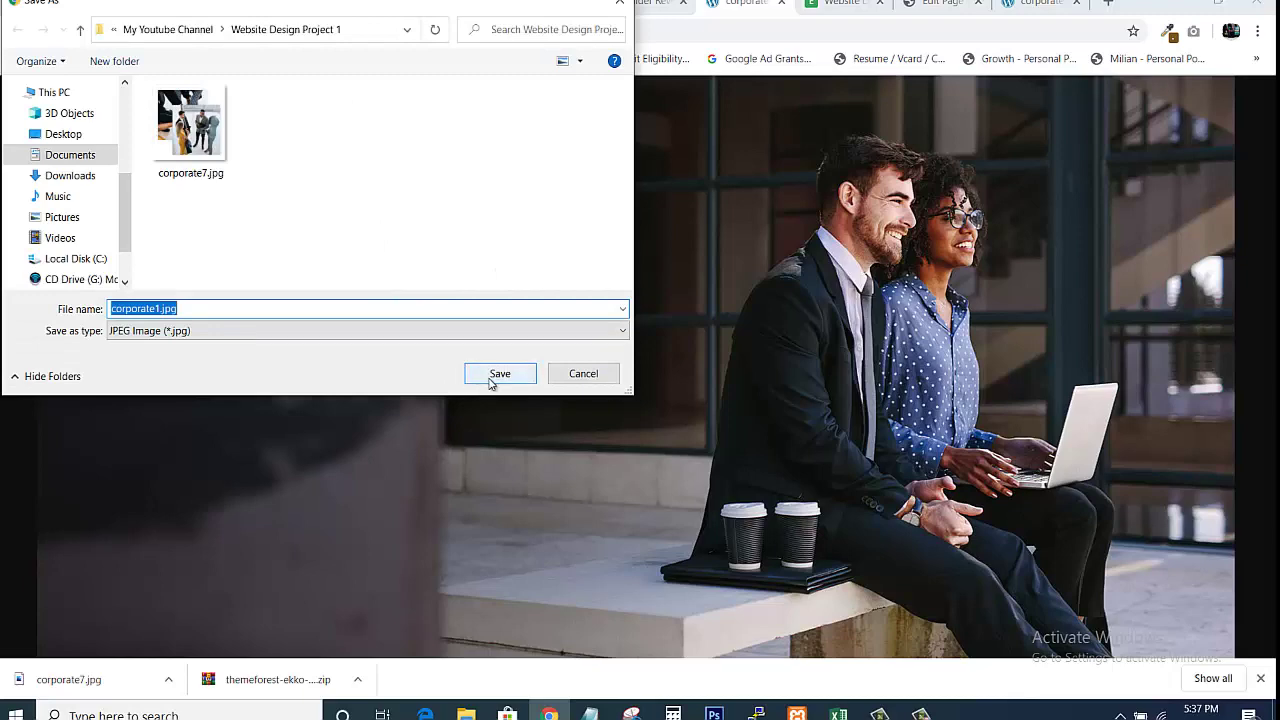
pyautogui.click(490, 375)
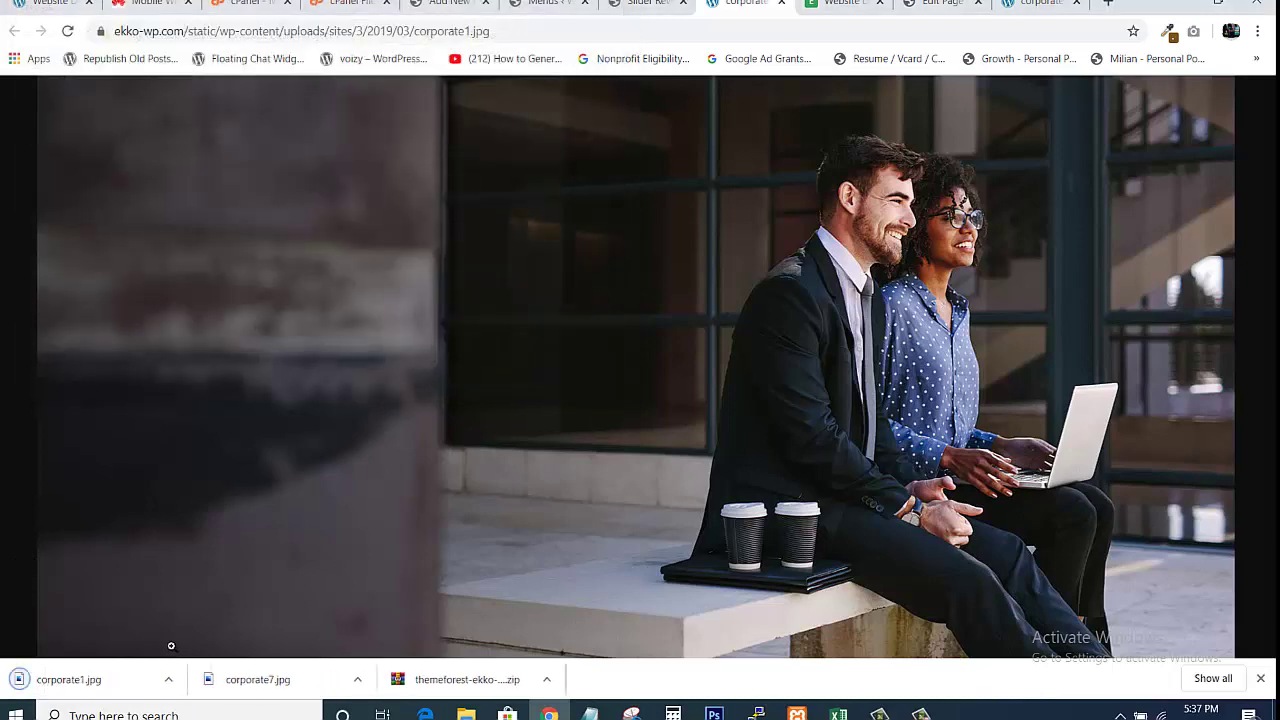
pyautogui.click(168, 681)
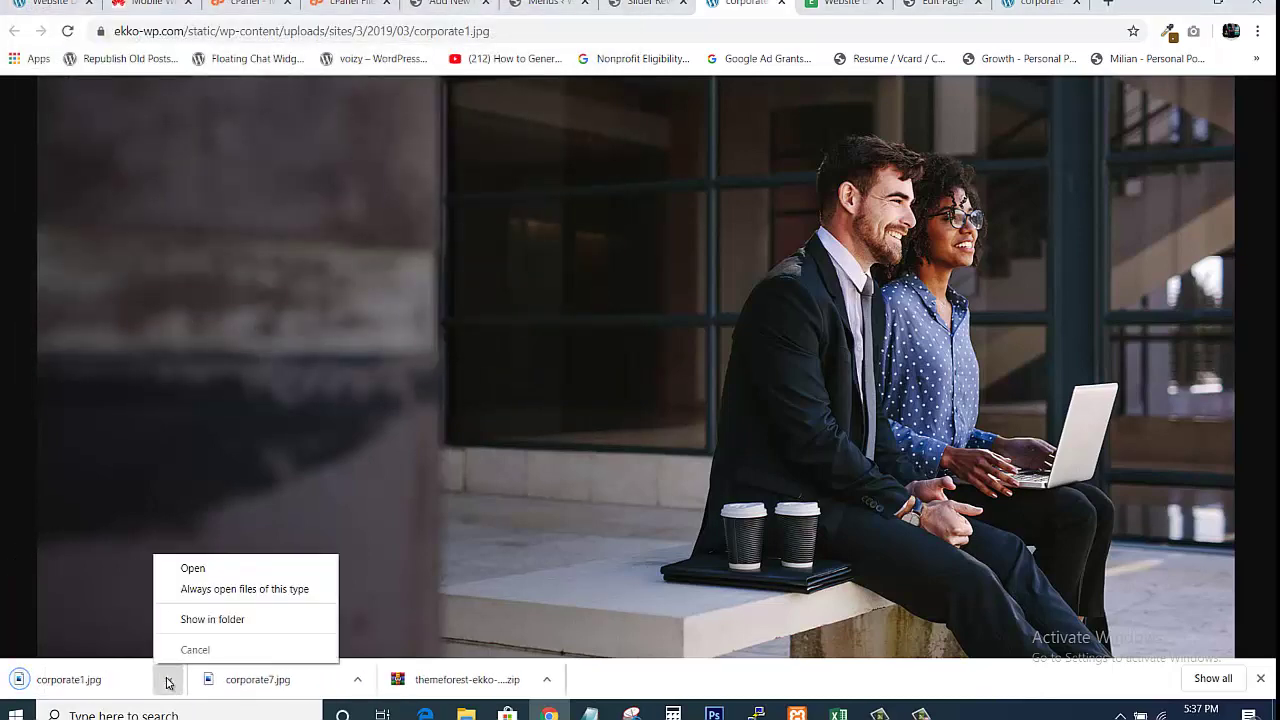
pyautogui.click(206, 619)
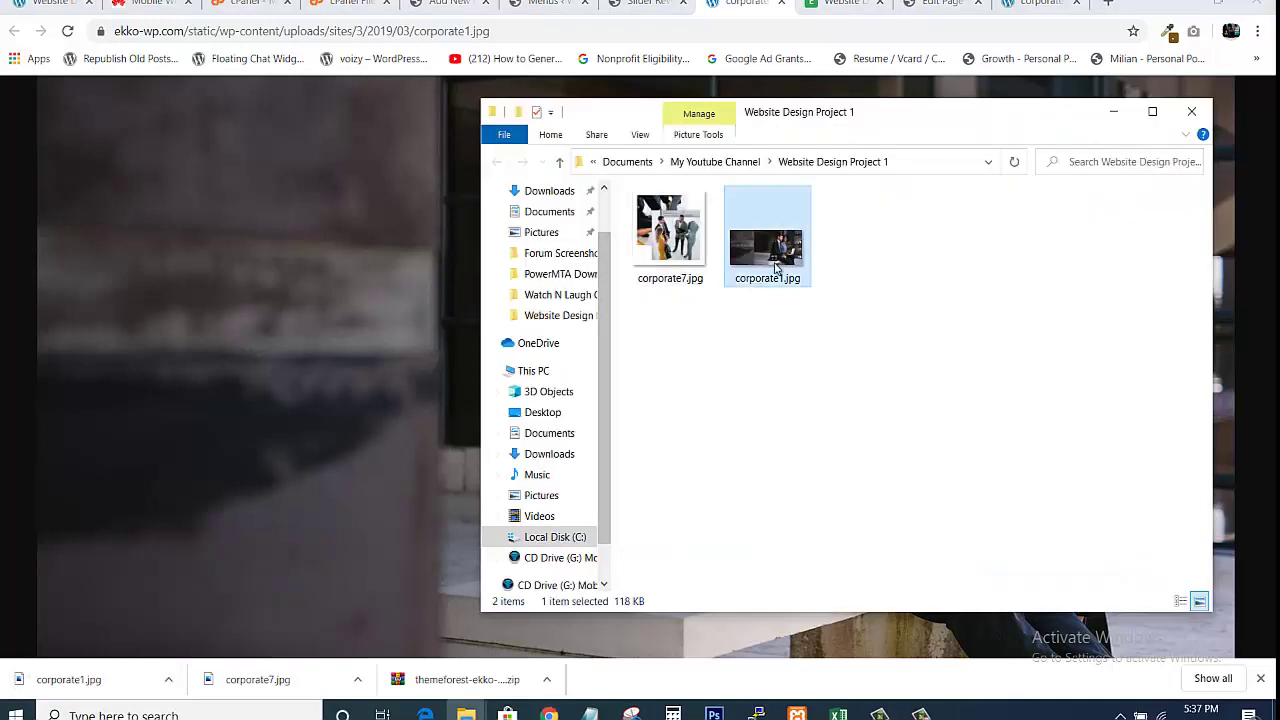
# Check corporate1.jpg in the project folder, then return to the Slider Revolution editor
pyautogui.moveTo(770, 266)
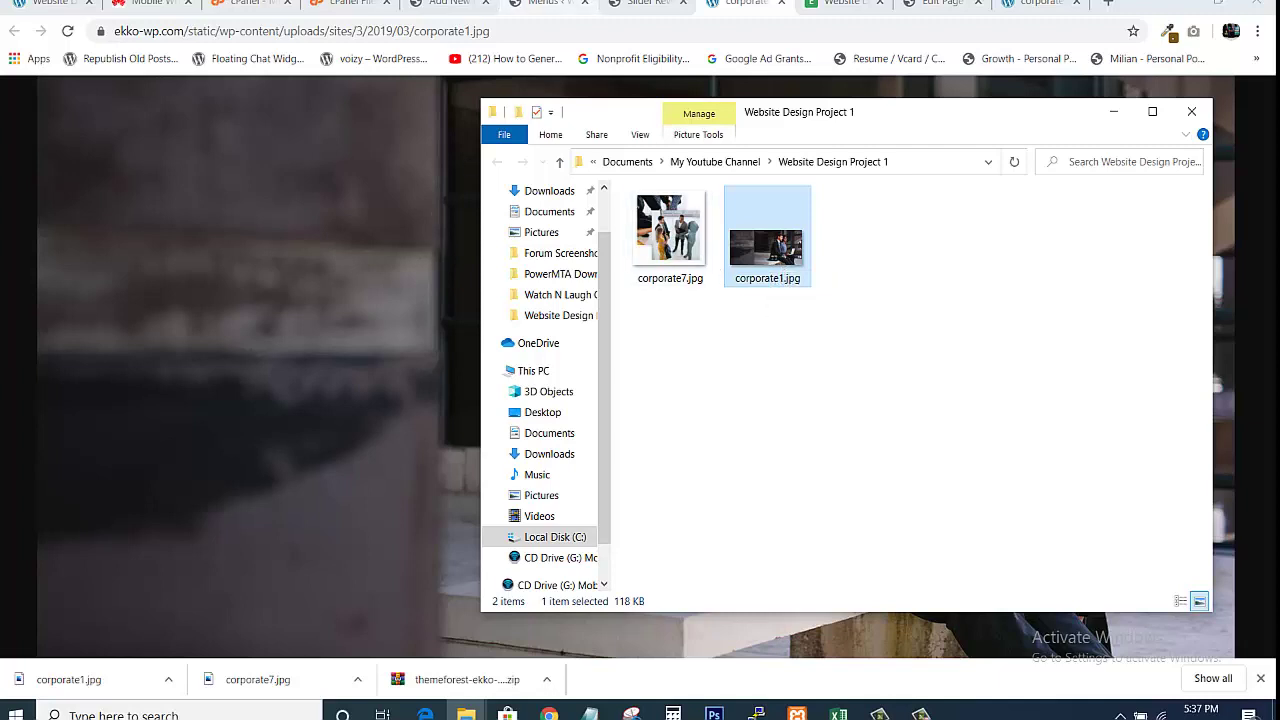
pyautogui.click(645, 4)
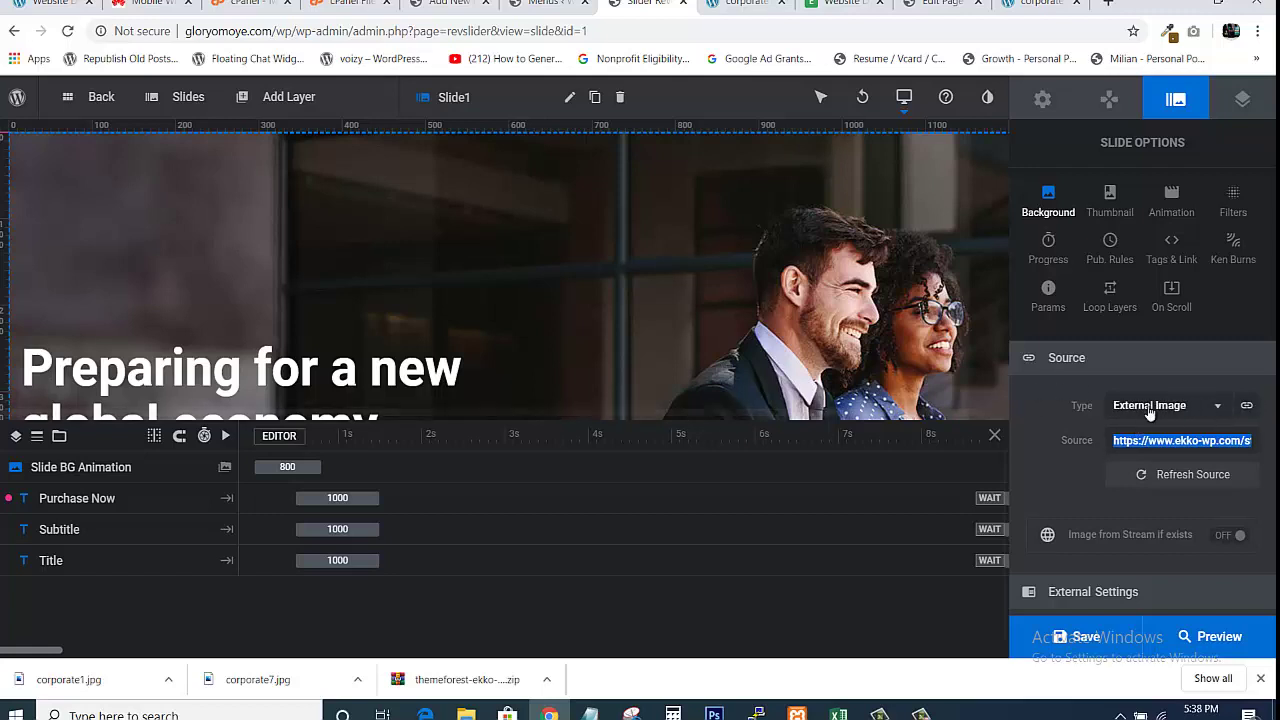
# Try switching the background to a Media Library image, then cancel the corporate1.jpg upload
pyautogui.click(1216, 410)
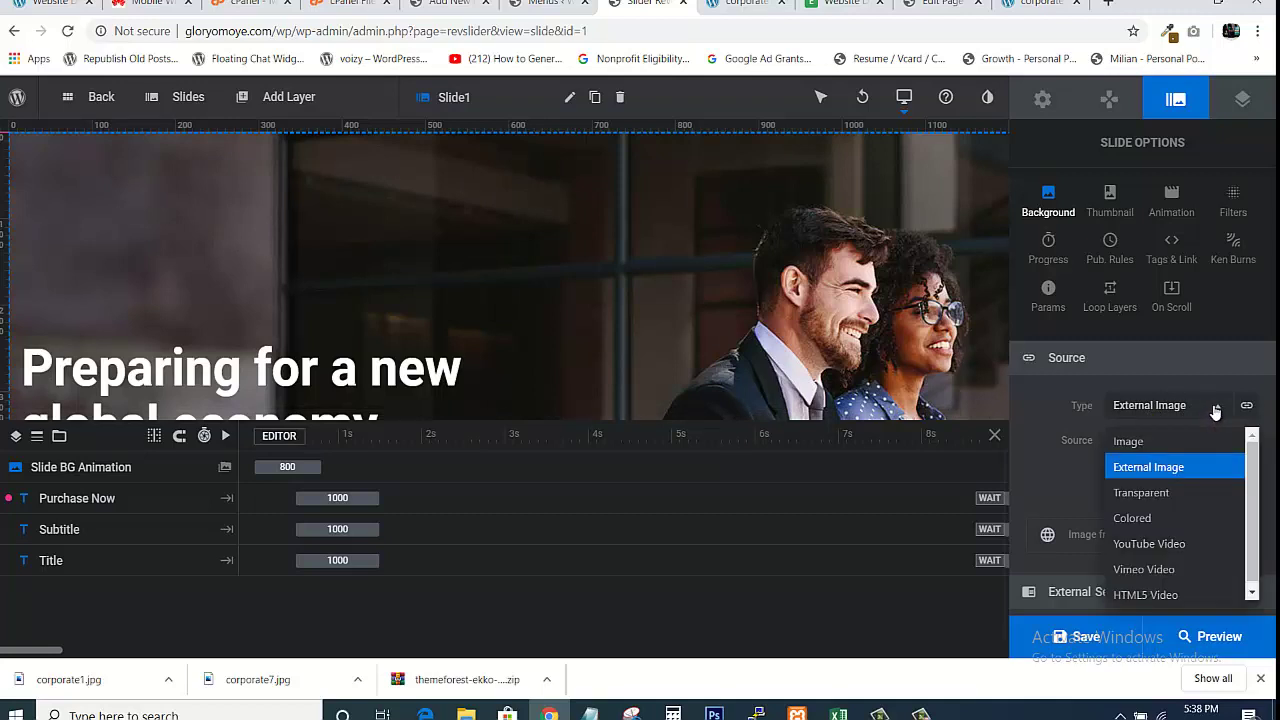
pyautogui.click(1128, 441)
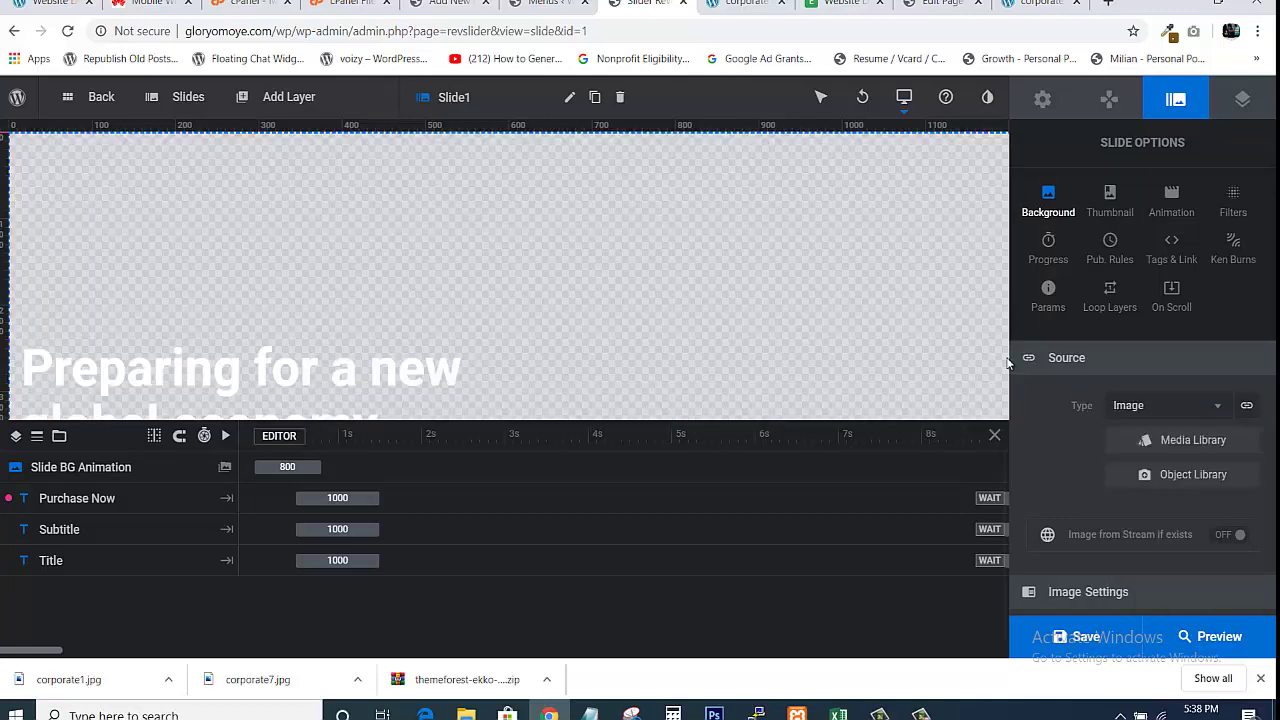
pyautogui.click(1178, 443)
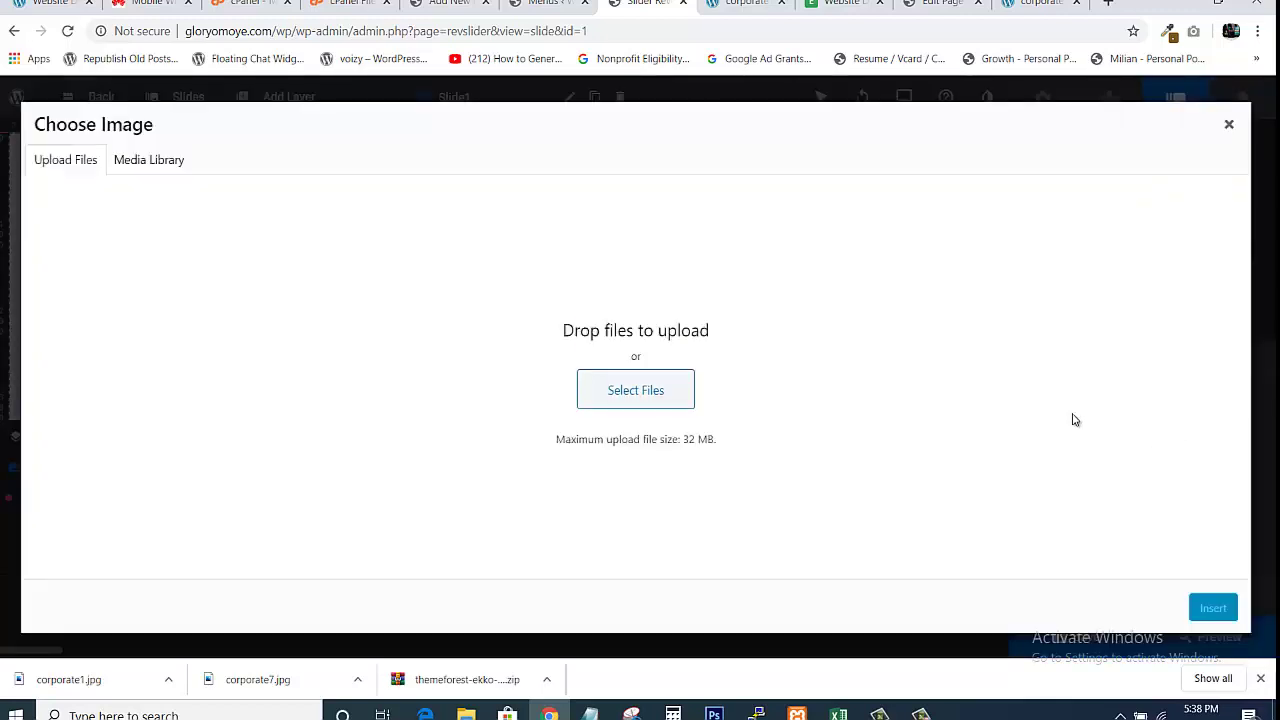
pyautogui.click(630, 403)
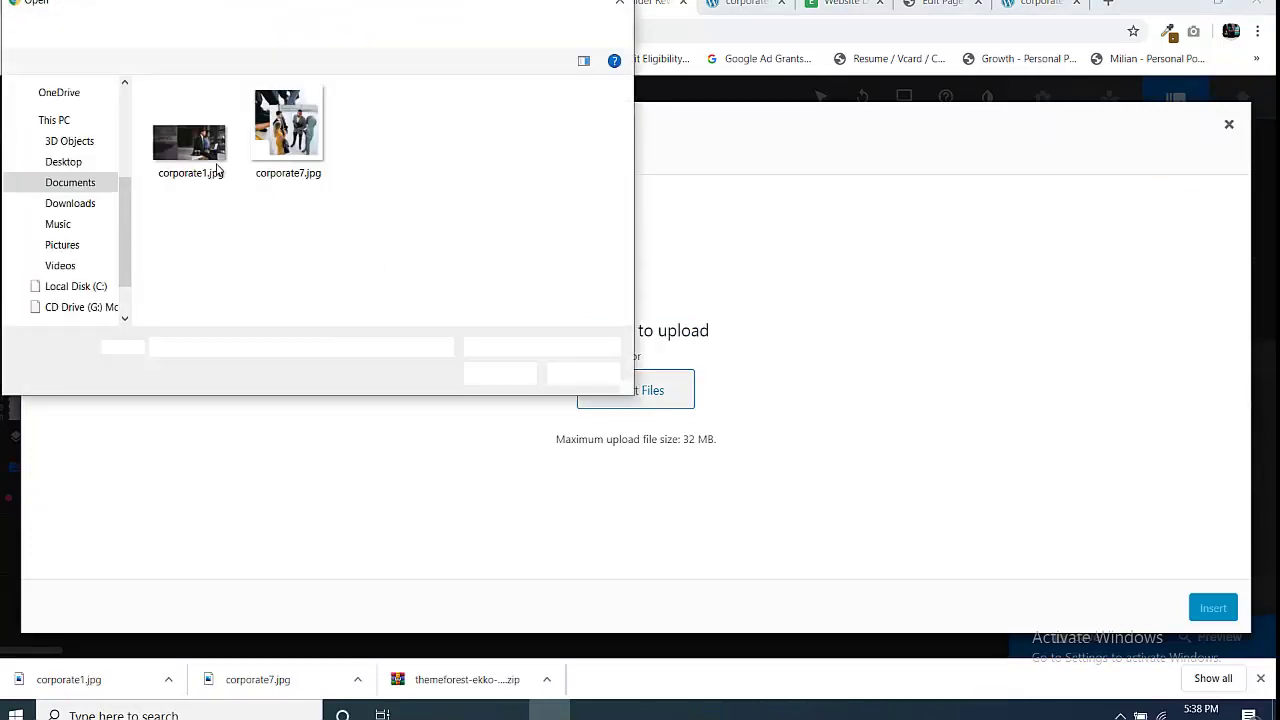
pyautogui.click(186, 155)
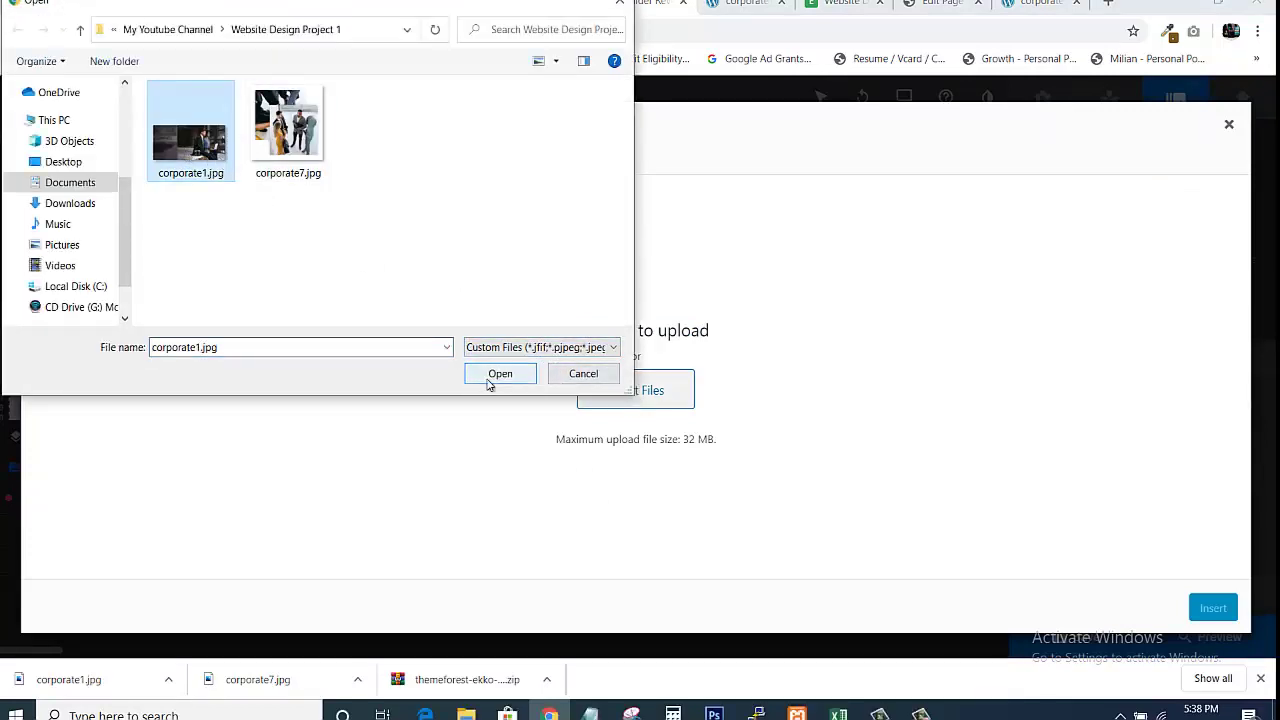
pyautogui.click(583, 374)
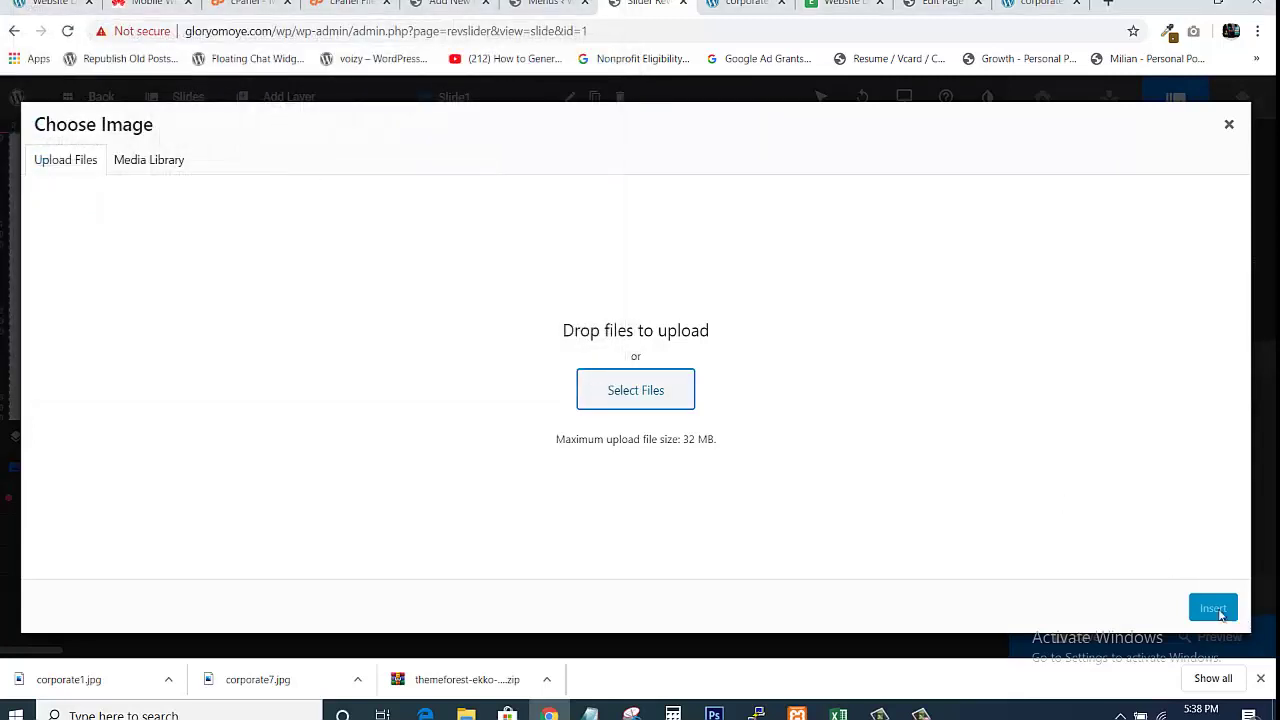
pyautogui.click(1229, 125)
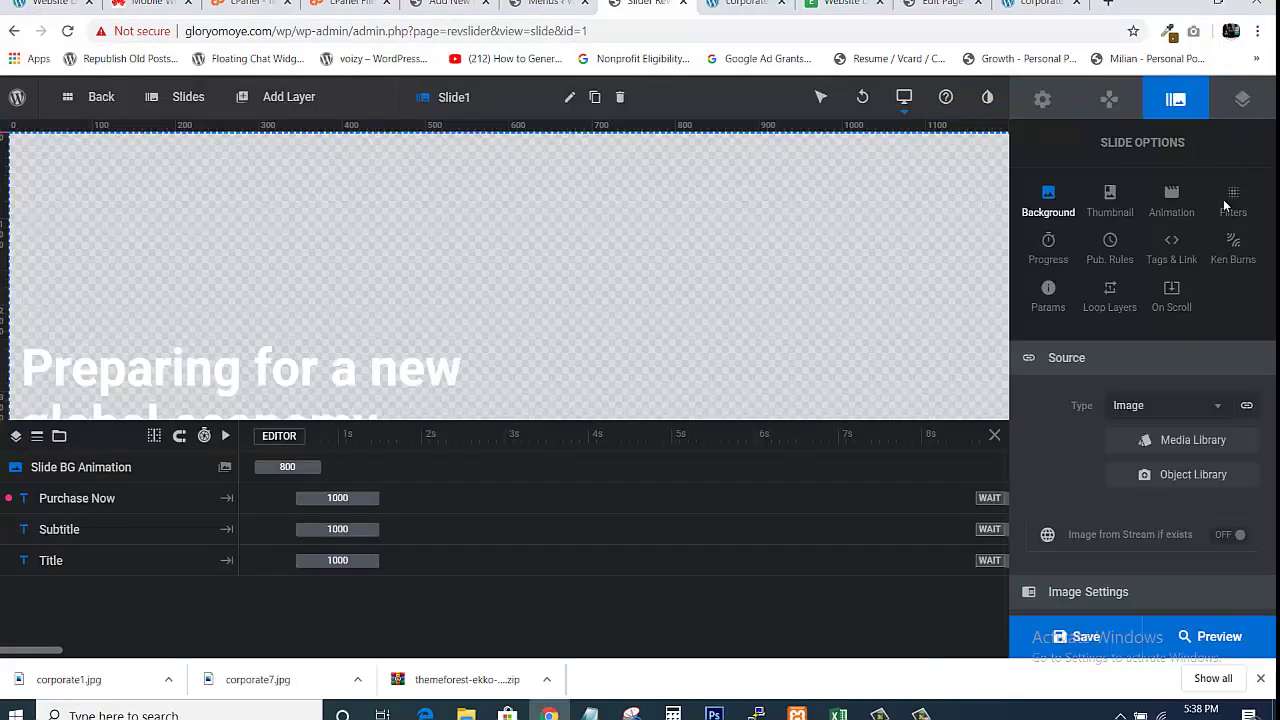
# Set the background source back to External Image and save the slide
pyautogui.click(1158, 412)
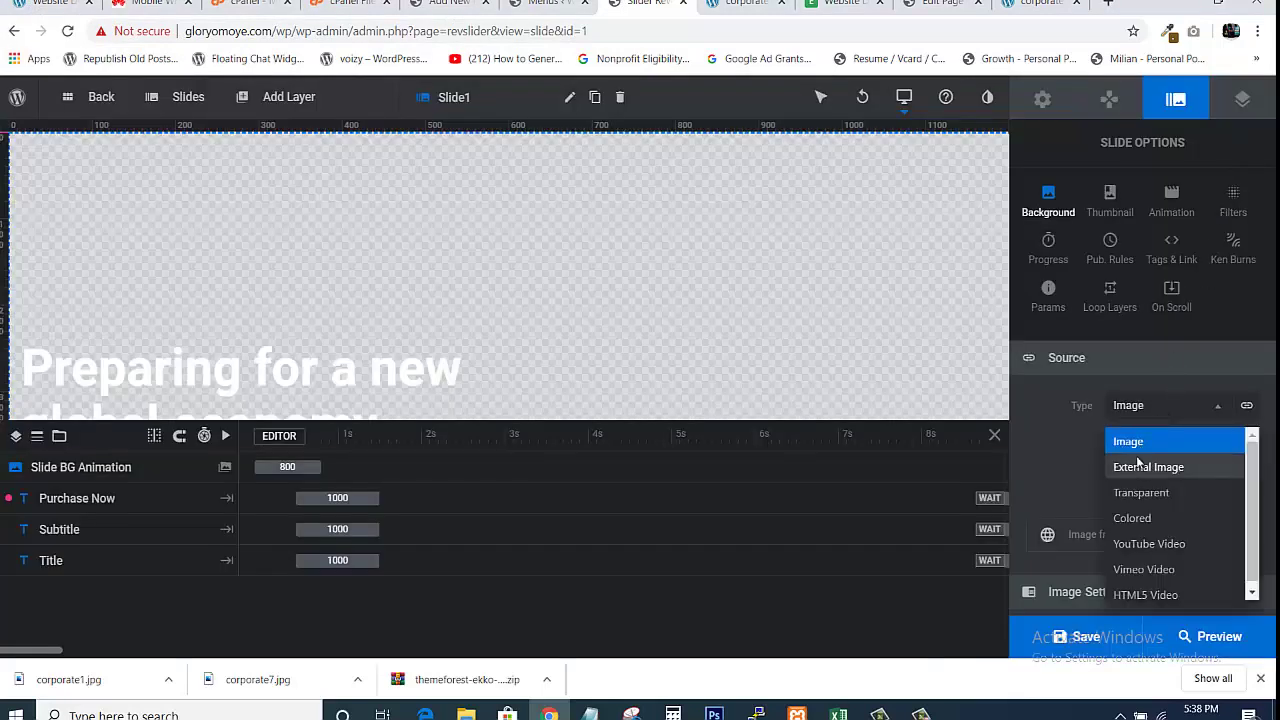
pyautogui.click(1138, 466)
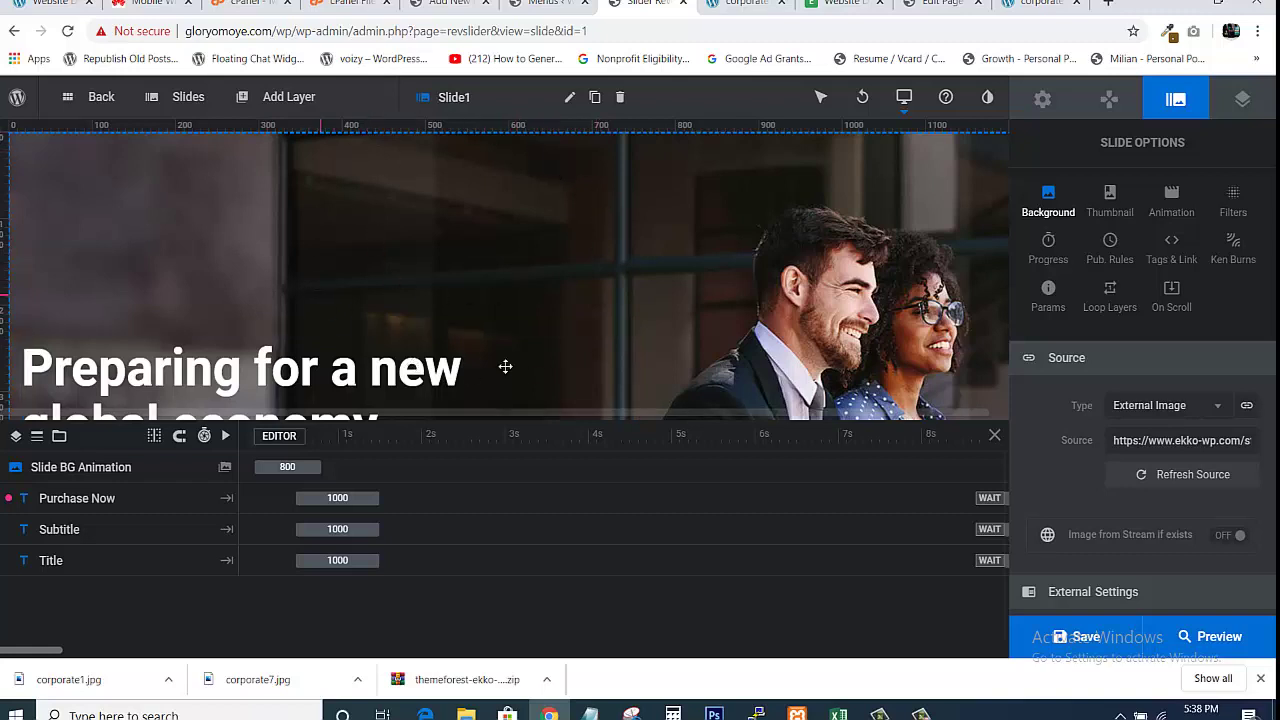
pyautogui.click(1083, 640)
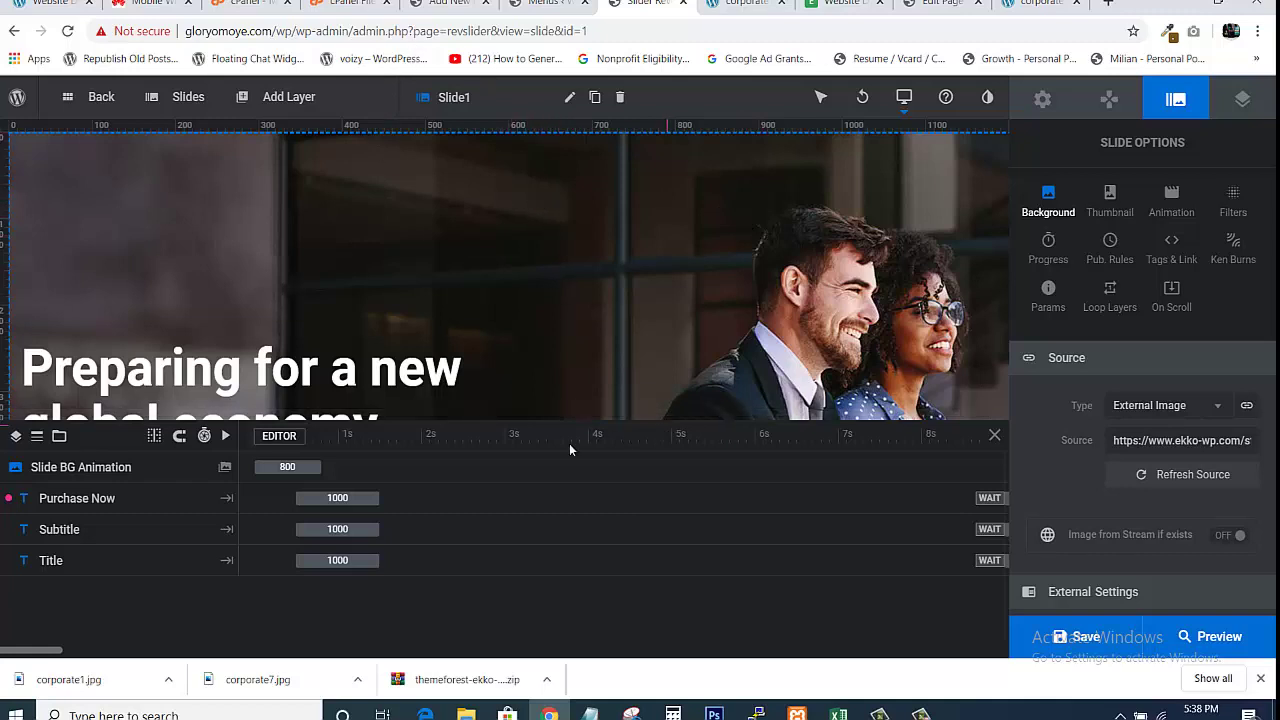
# Switch the editor to slide #2, 'Fortune favours the bold ones'
pyautogui.moveTo(190, 97)
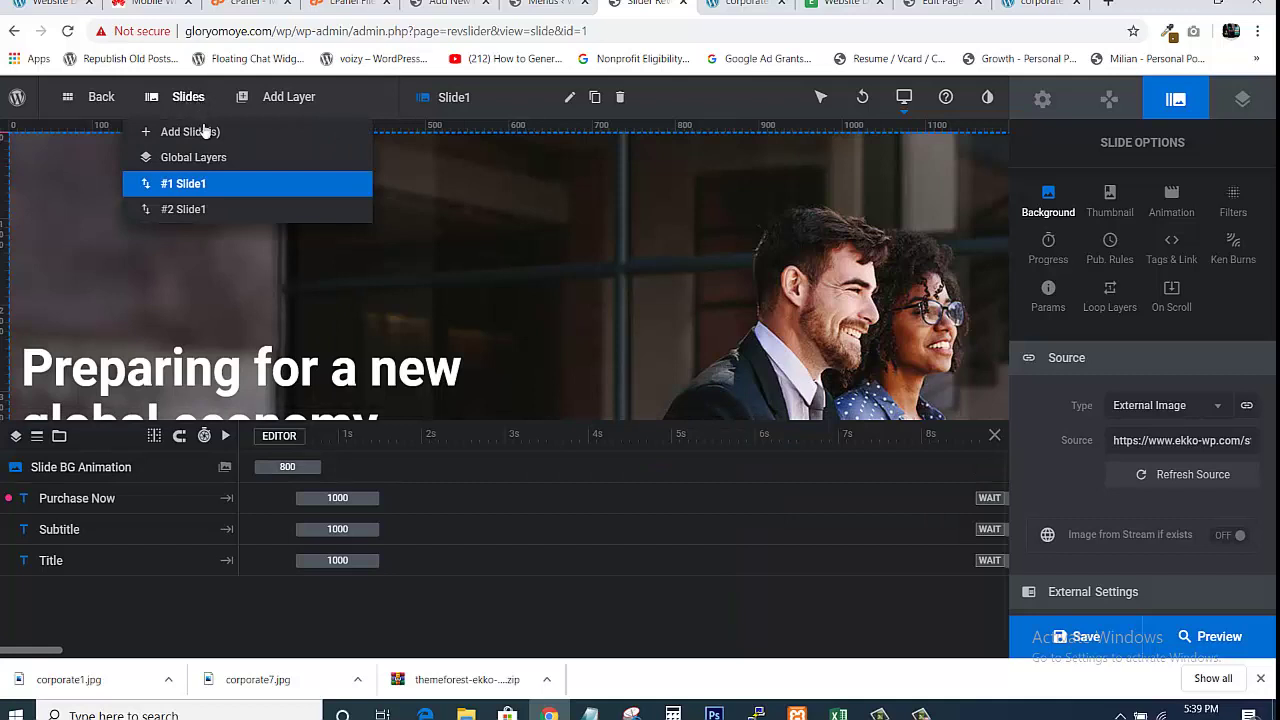
pyautogui.moveTo(219, 185)
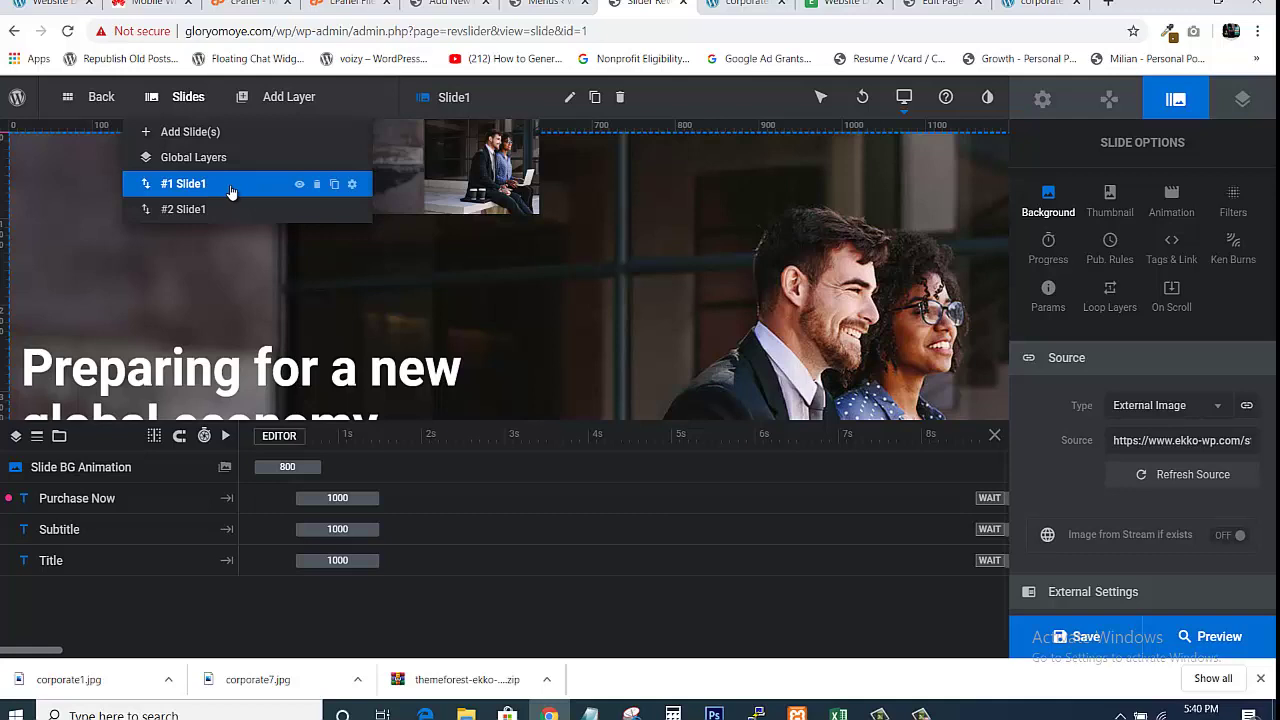
pyautogui.moveTo(197, 218)
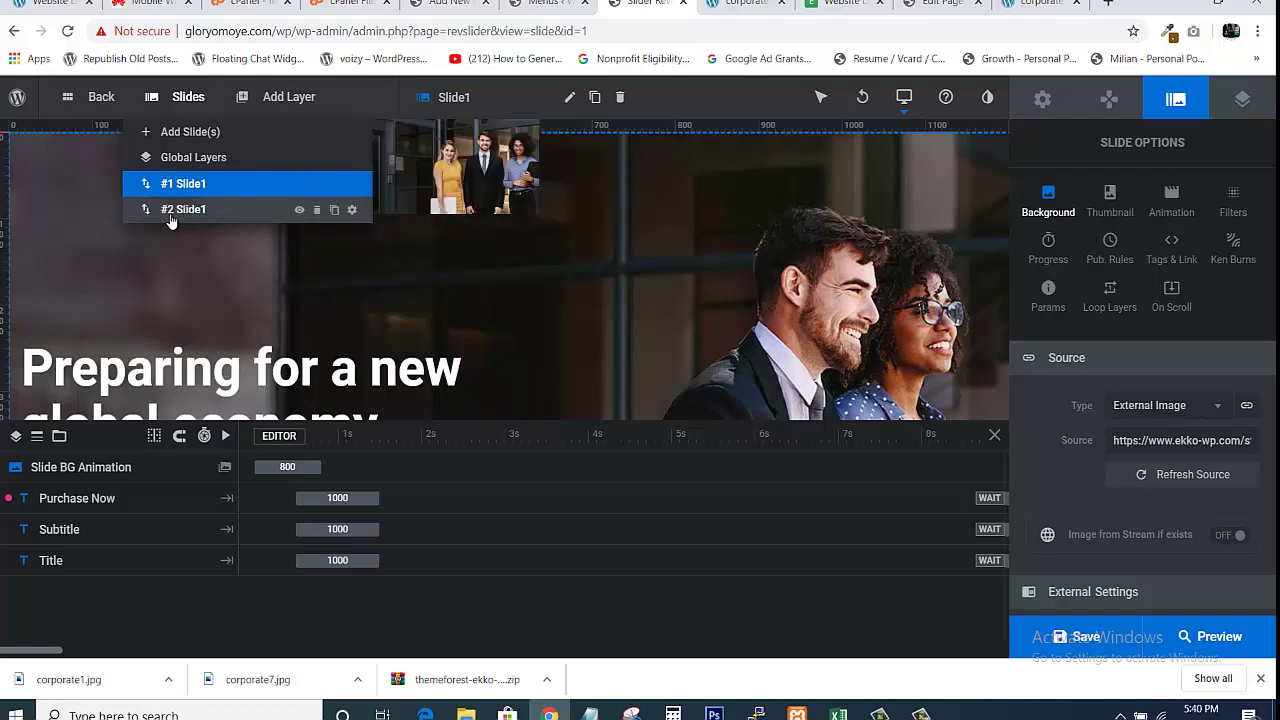
pyautogui.click(171, 212)
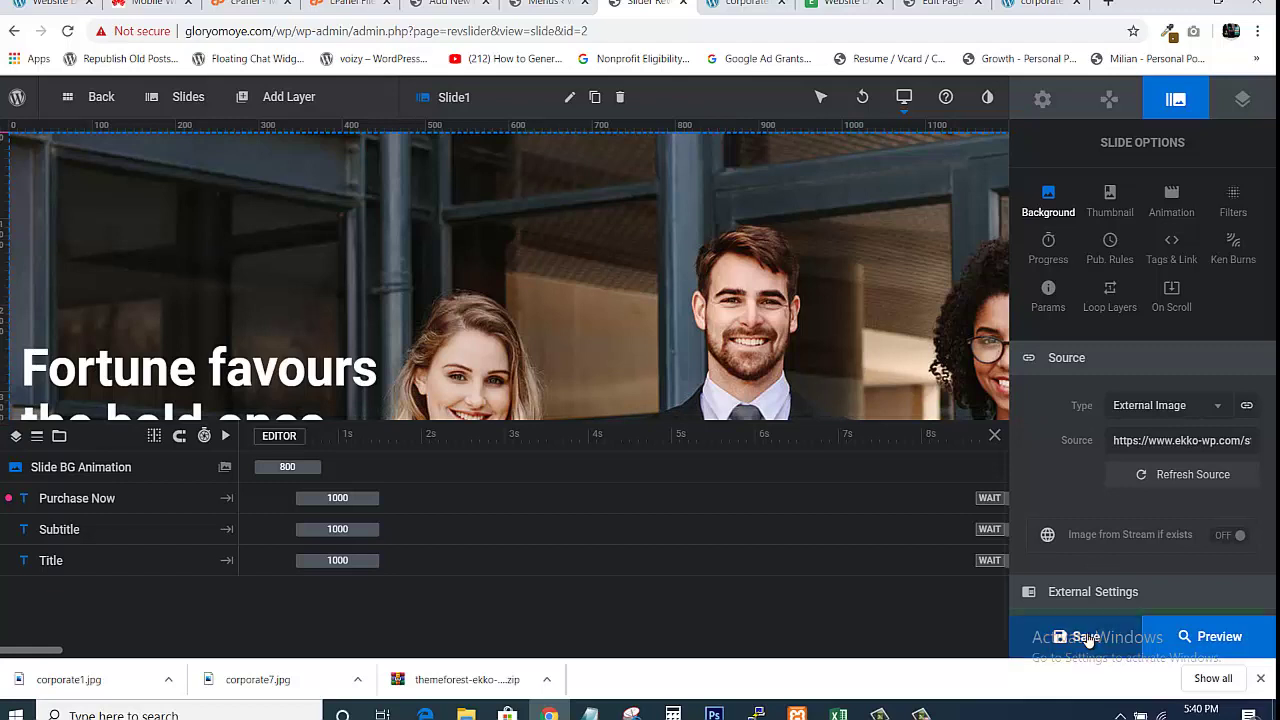
pyautogui.moveTo(1076, 645)
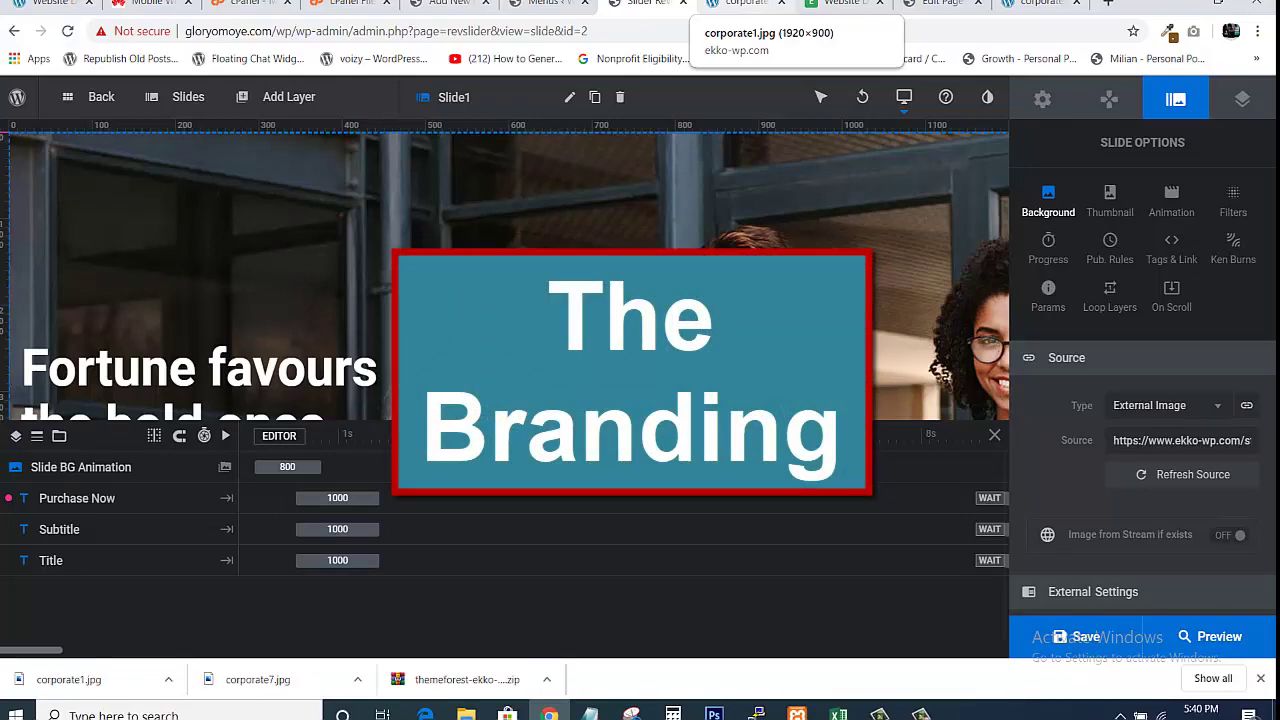
# View the live site homepage, then go back to the Main menu's Menus admin page
pyautogui.click(840, 3)
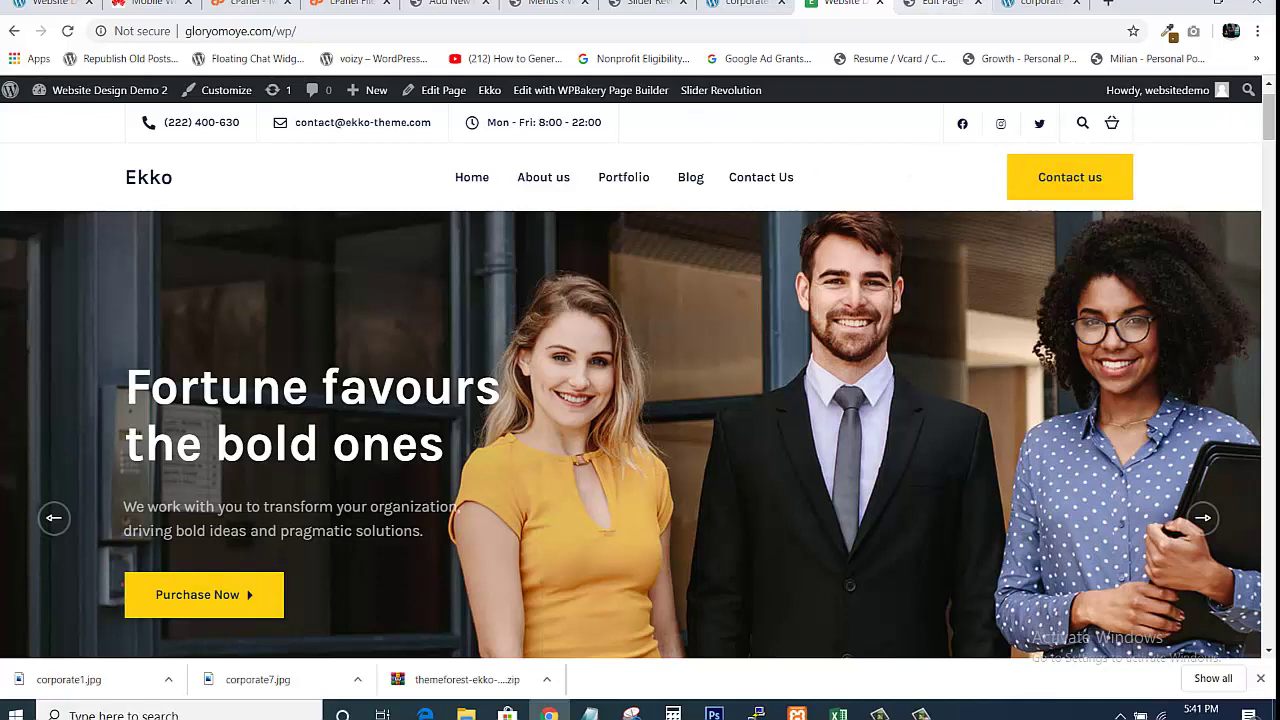
pyautogui.click(545, 5)
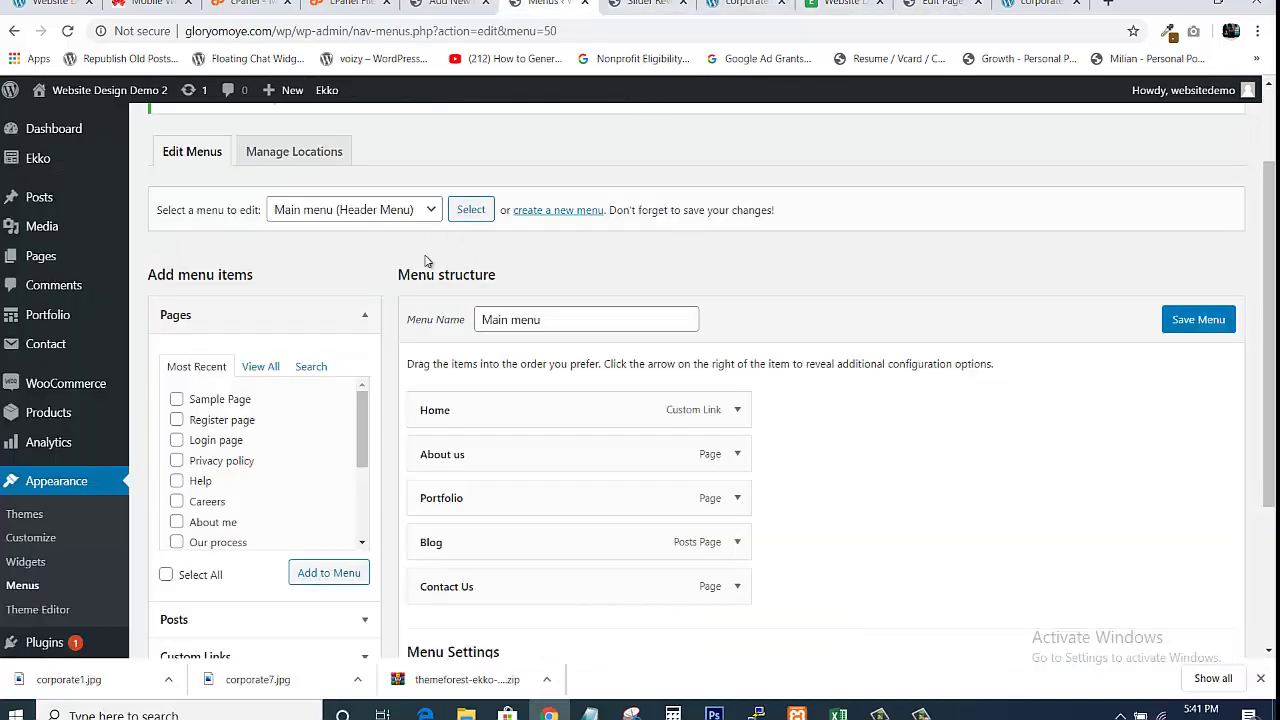
# Open Ekko > Theme Options from the admin sidebar, landing on Business Info
pyautogui.moveTo(60, 166)
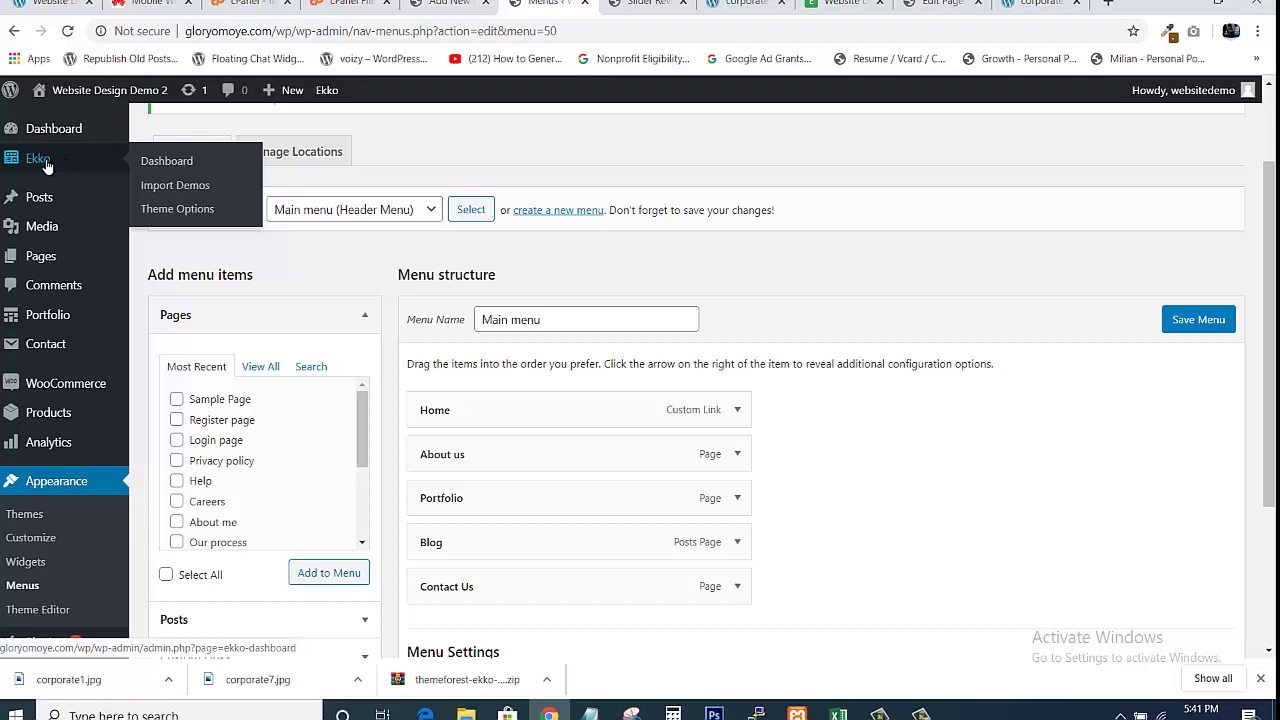
pyautogui.click(155, 212)
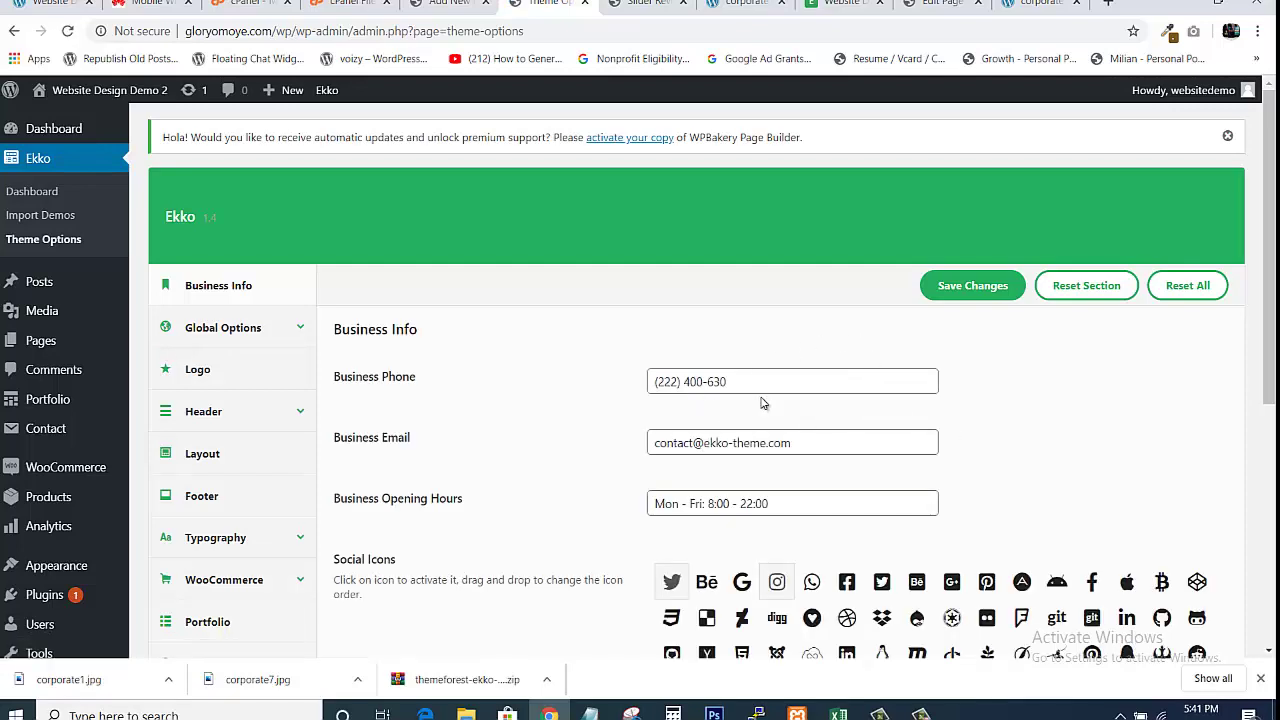
pyautogui.click(746, 3)
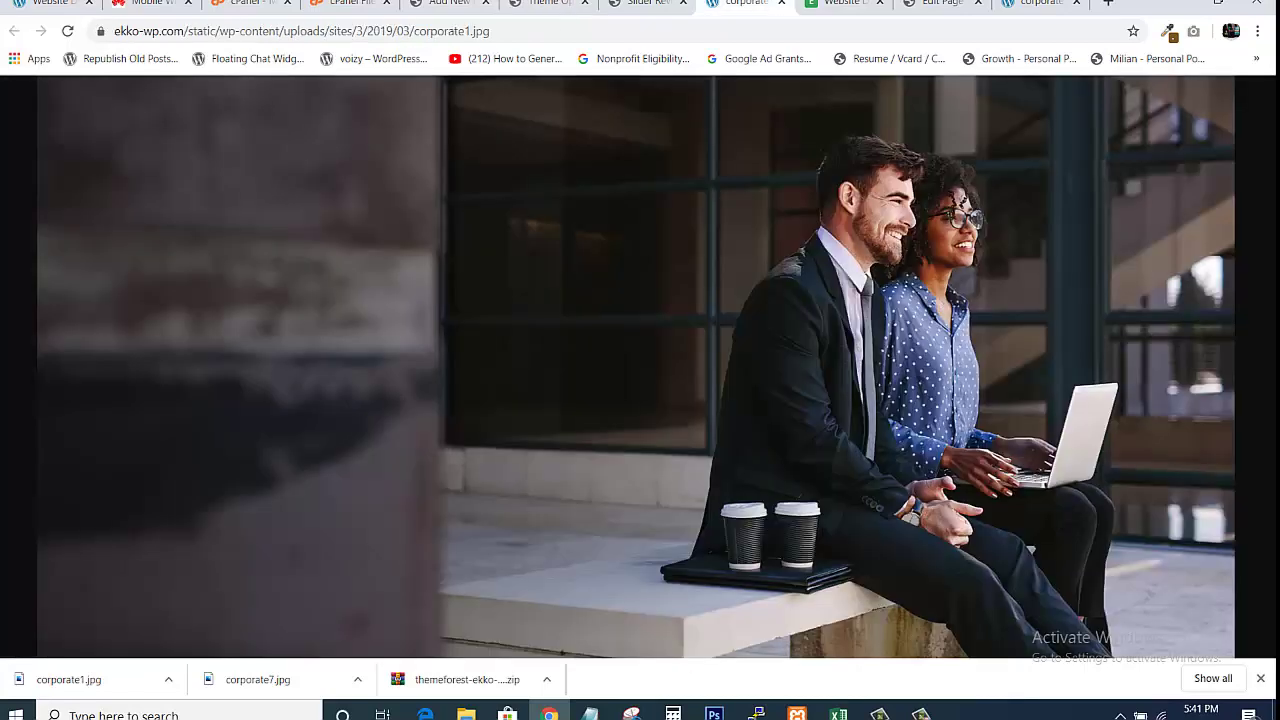
pyautogui.click(782, 4)
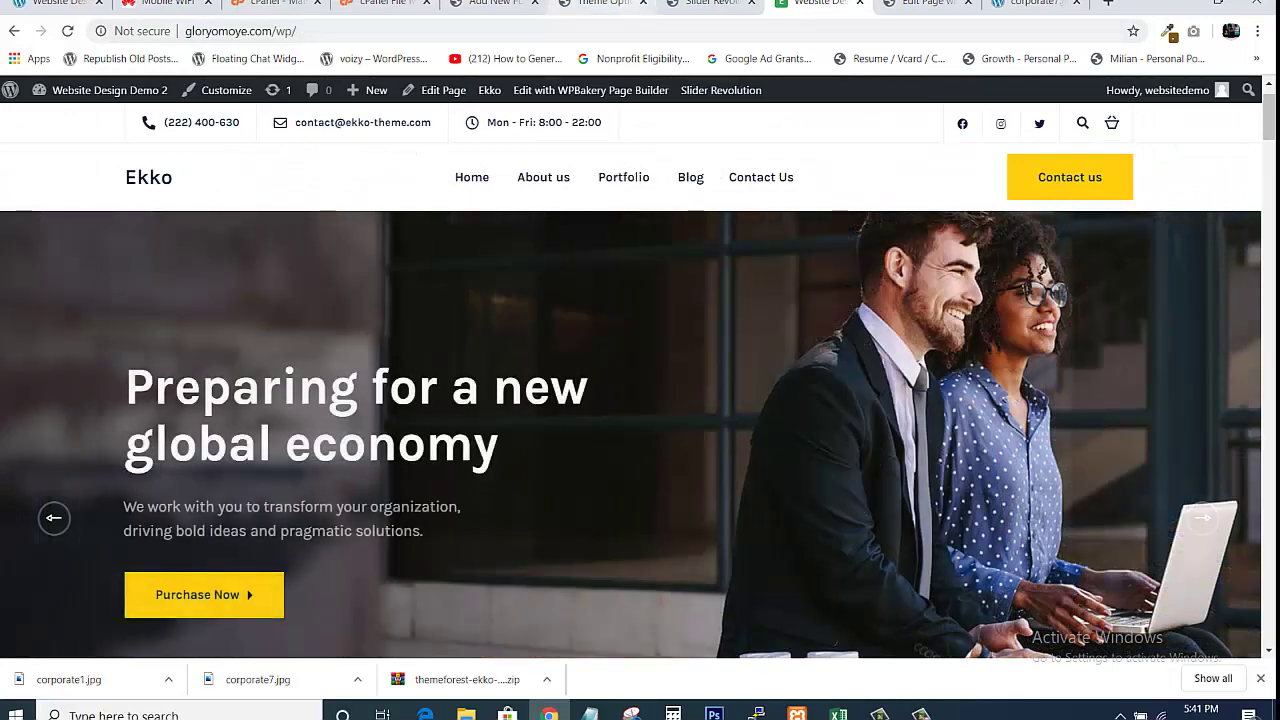
pyautogui.click(600, 4)
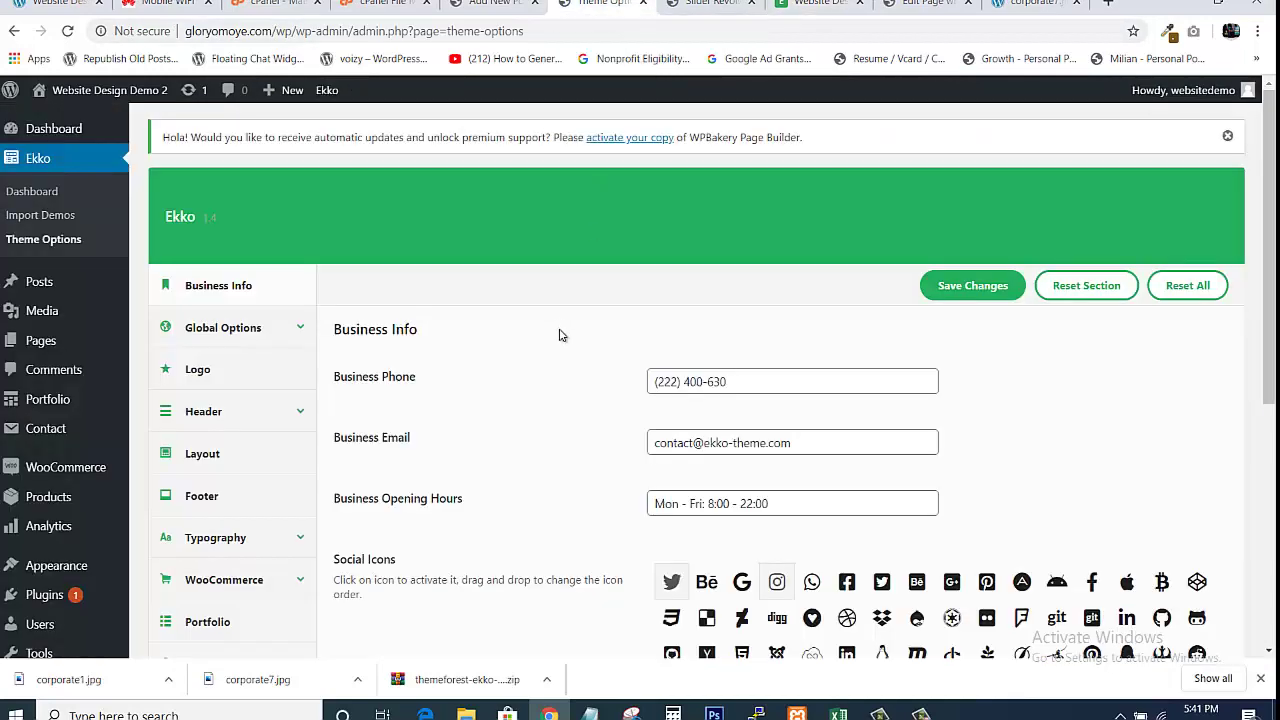
pyautogui.moveTo(655, 381); pyautogui.dragTo(776, 393)
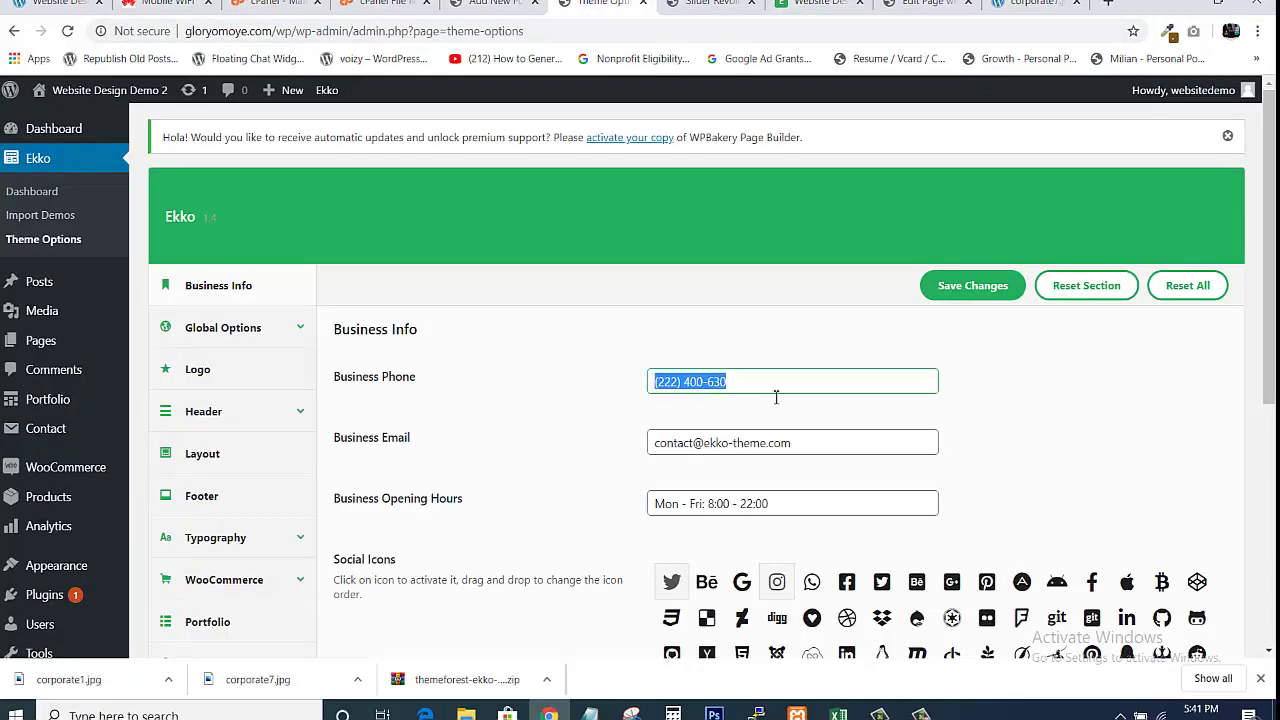
pyautogui.click(660, 453)
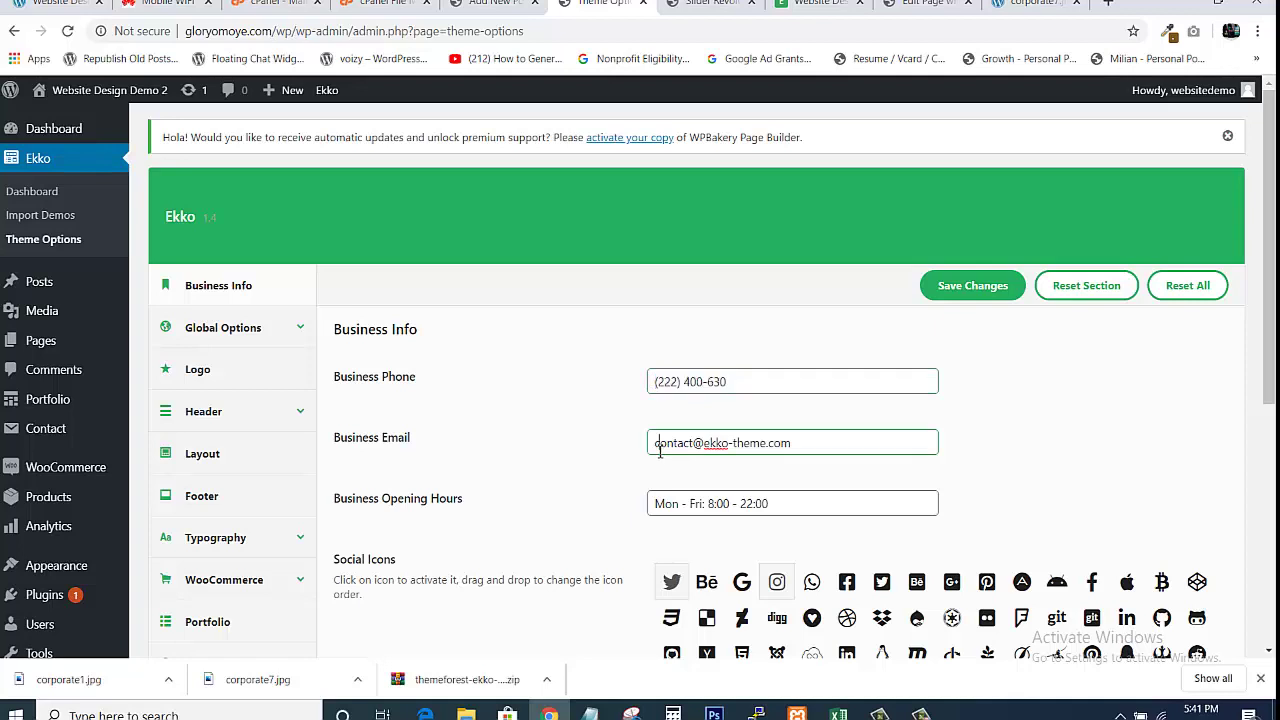
pyautogui.moveTo(655, 445); pyautogui.dragTo(817, 477)
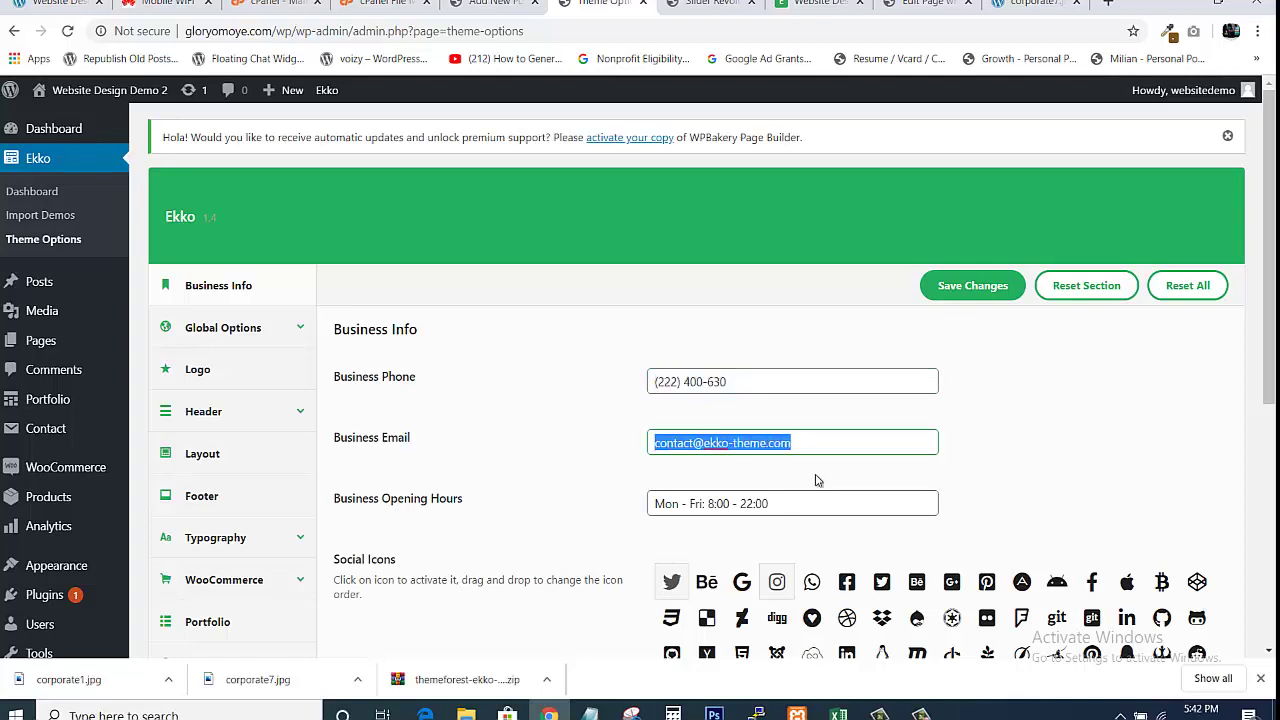
pyautogui.click(814, 446)
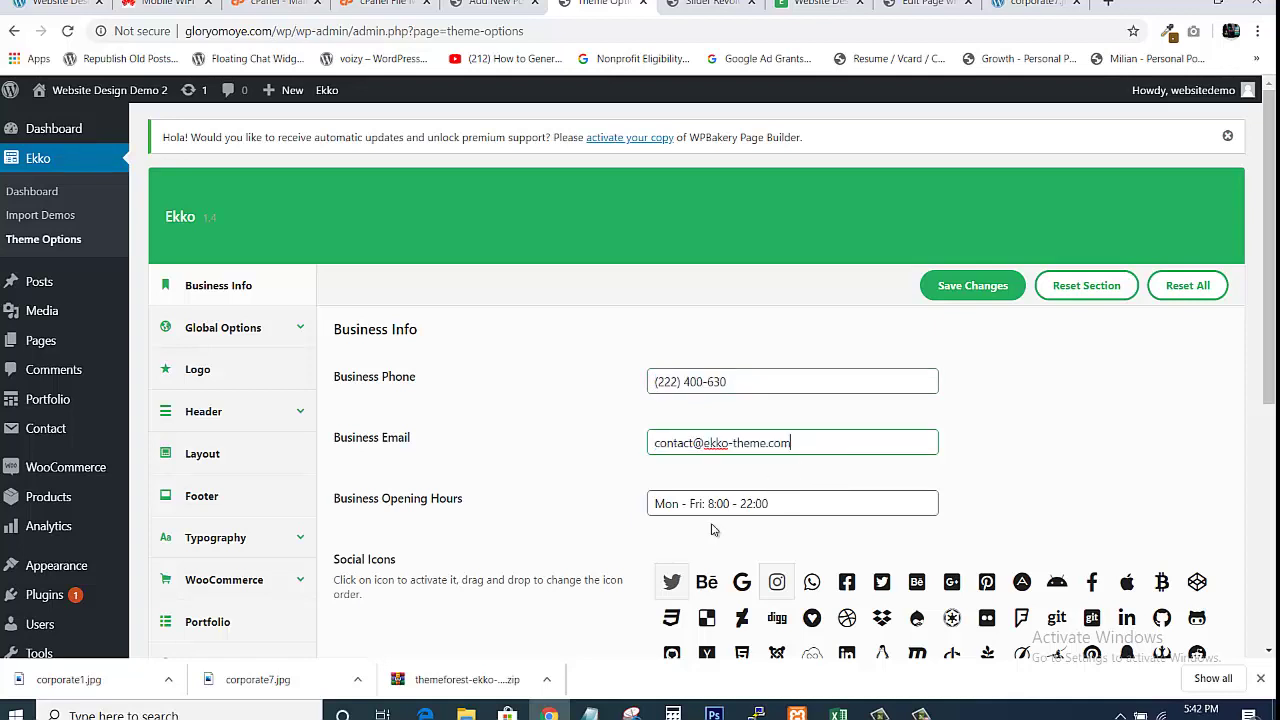
pyautogui.moveTo(656, 504); pyautogui.dragTo(820, 568)
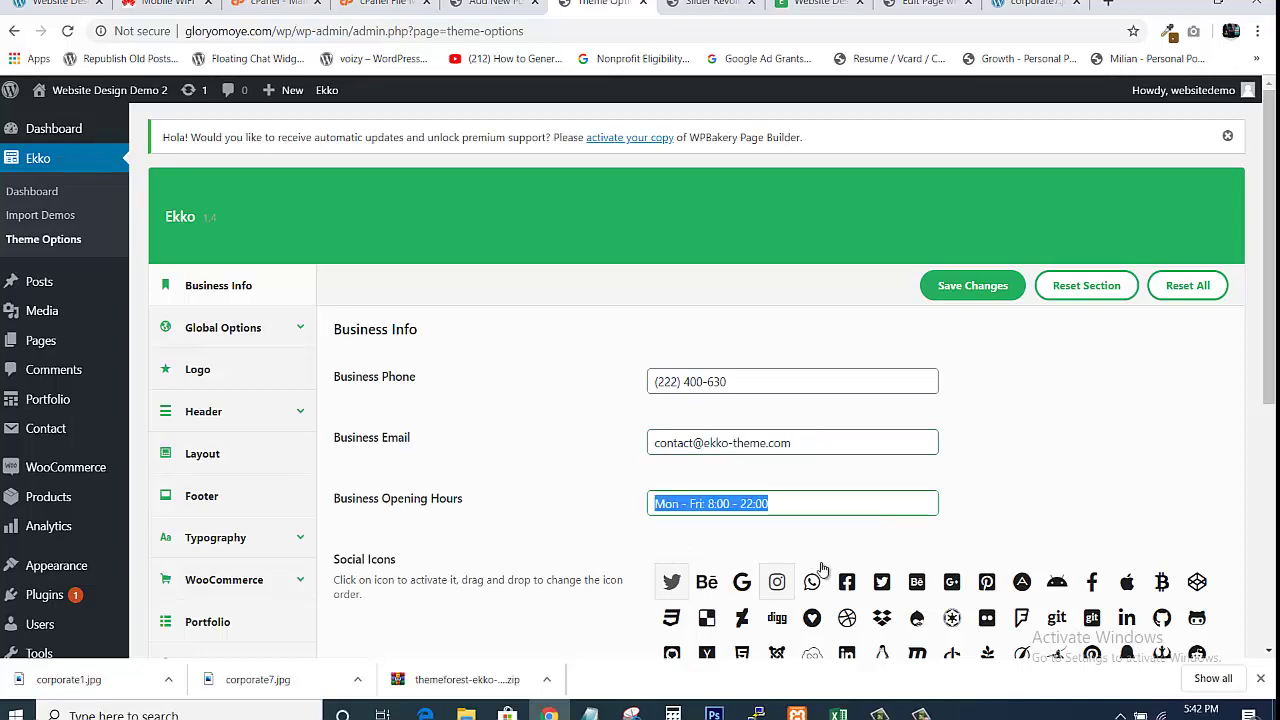
pyautogui.click(1072, 417)
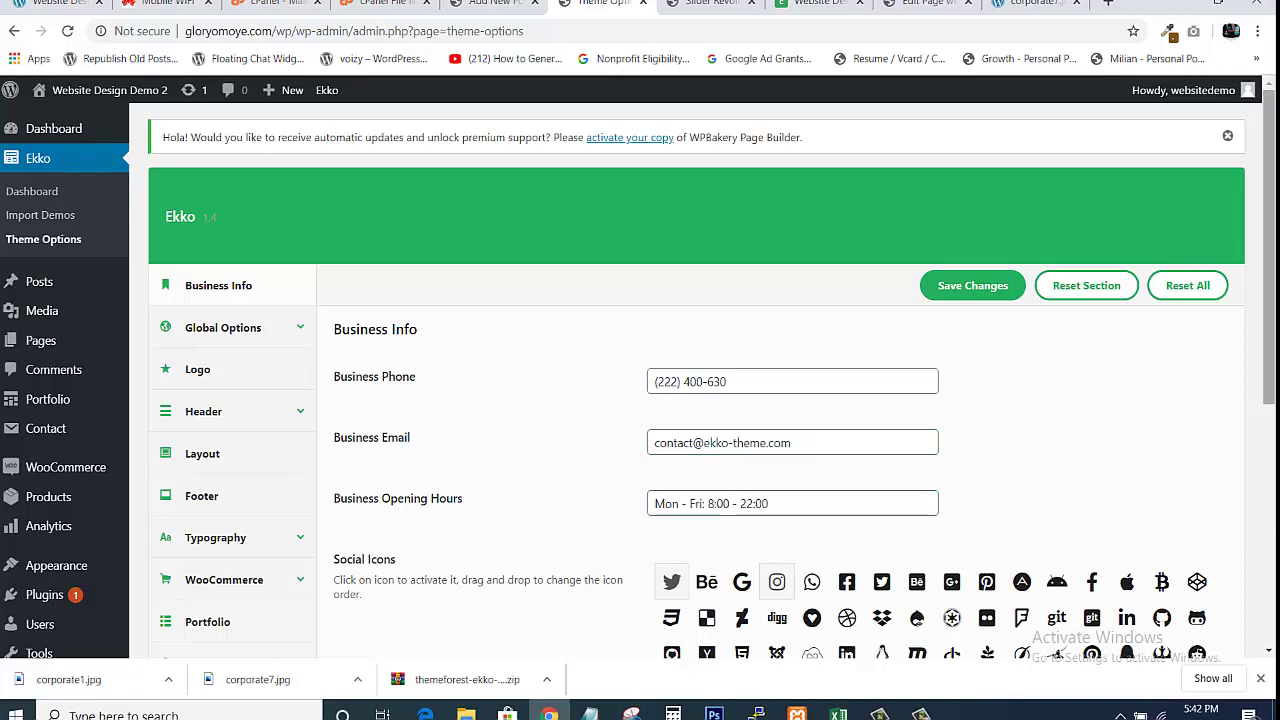
pyautogui.scroll(-4, 700, 380)
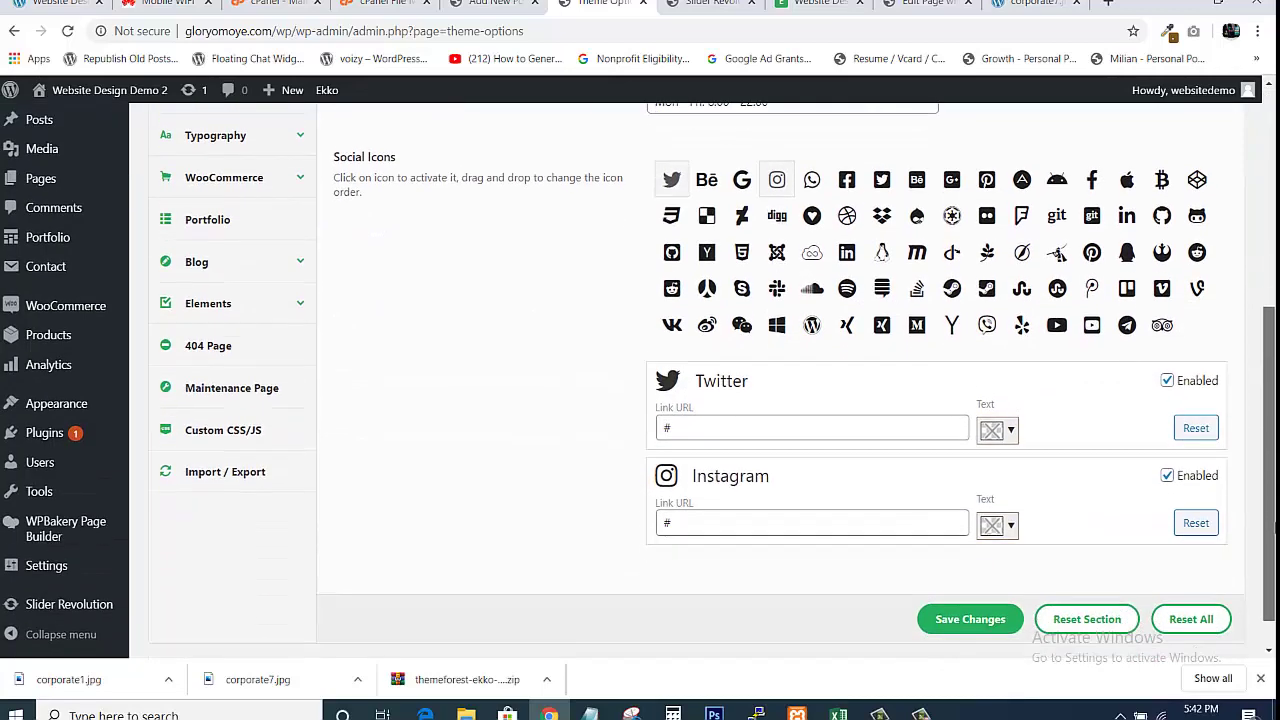
pyautogui.moveTo(1269, 525); pyautogui.dragTo(1269, 537)
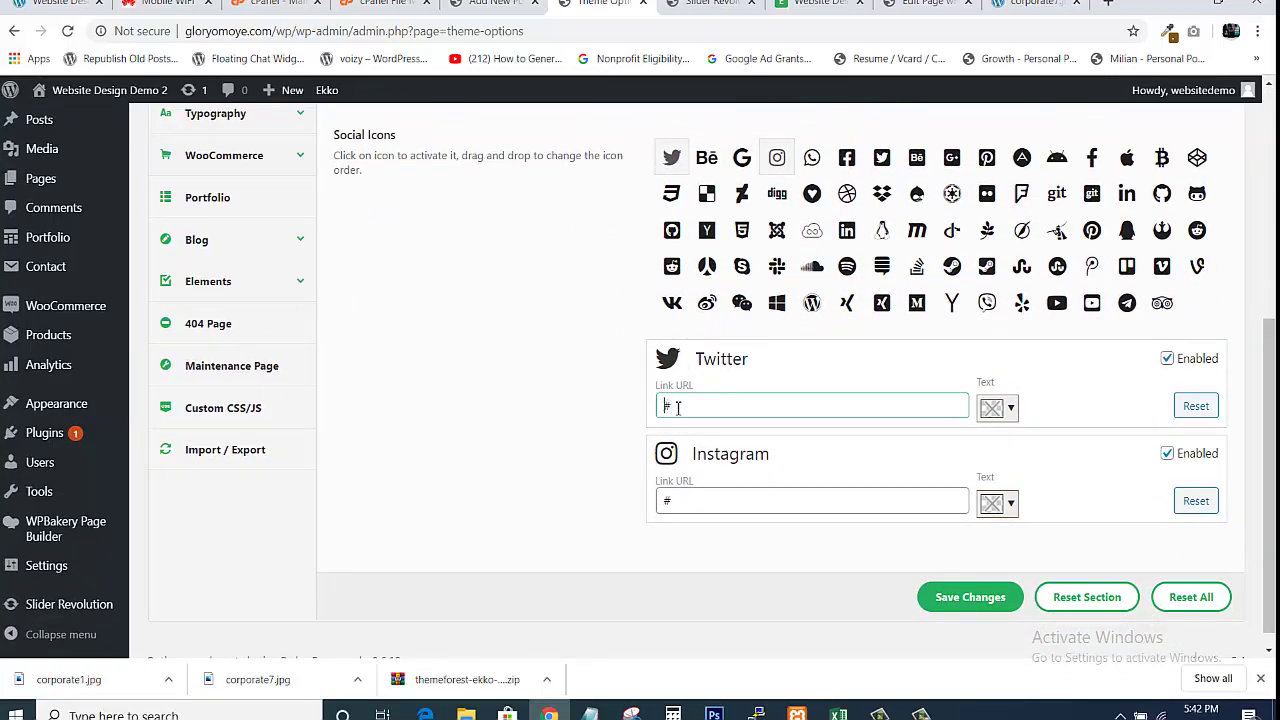
pyautogui.doubleClick(678, 408)
pyautogui.write('http://twitter.com/g')
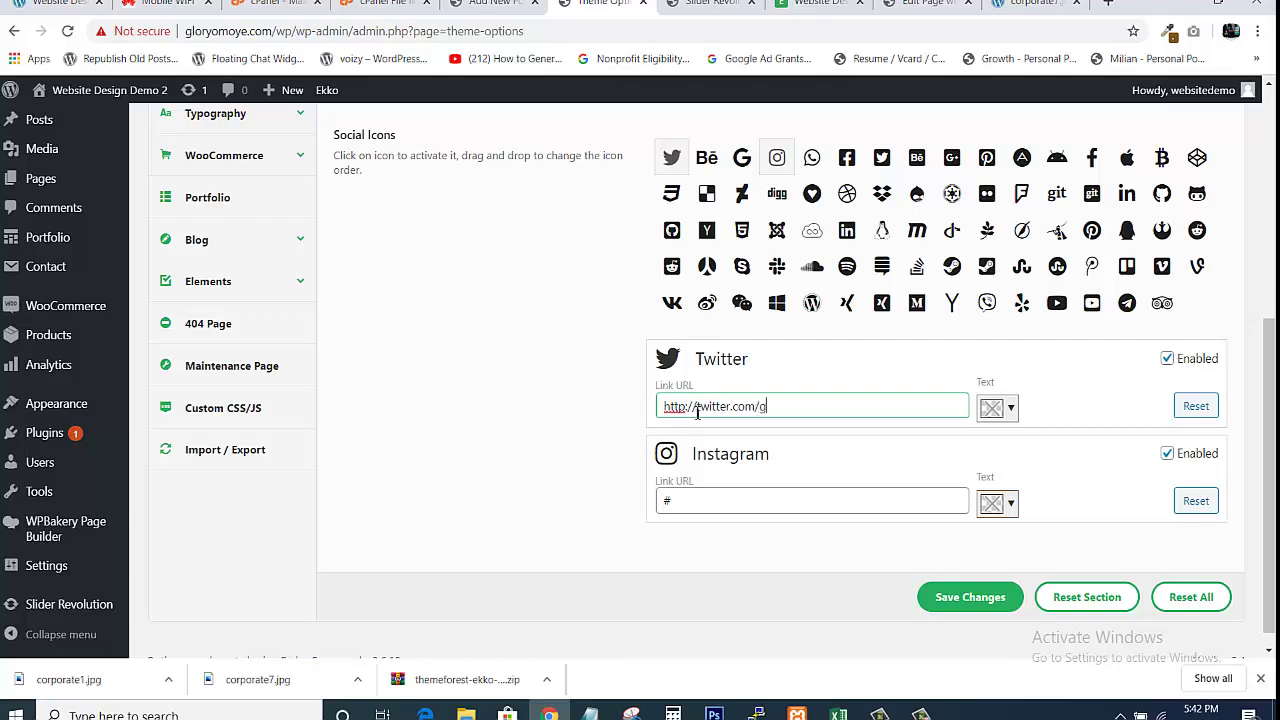
pyautogui.write('loryoo')
pyautogui.doubleClick(792, 406)
pyautogui.click(791, 408)
pyautogui.moveTo(762, 406); pyautogui.dragTo(856, 444)
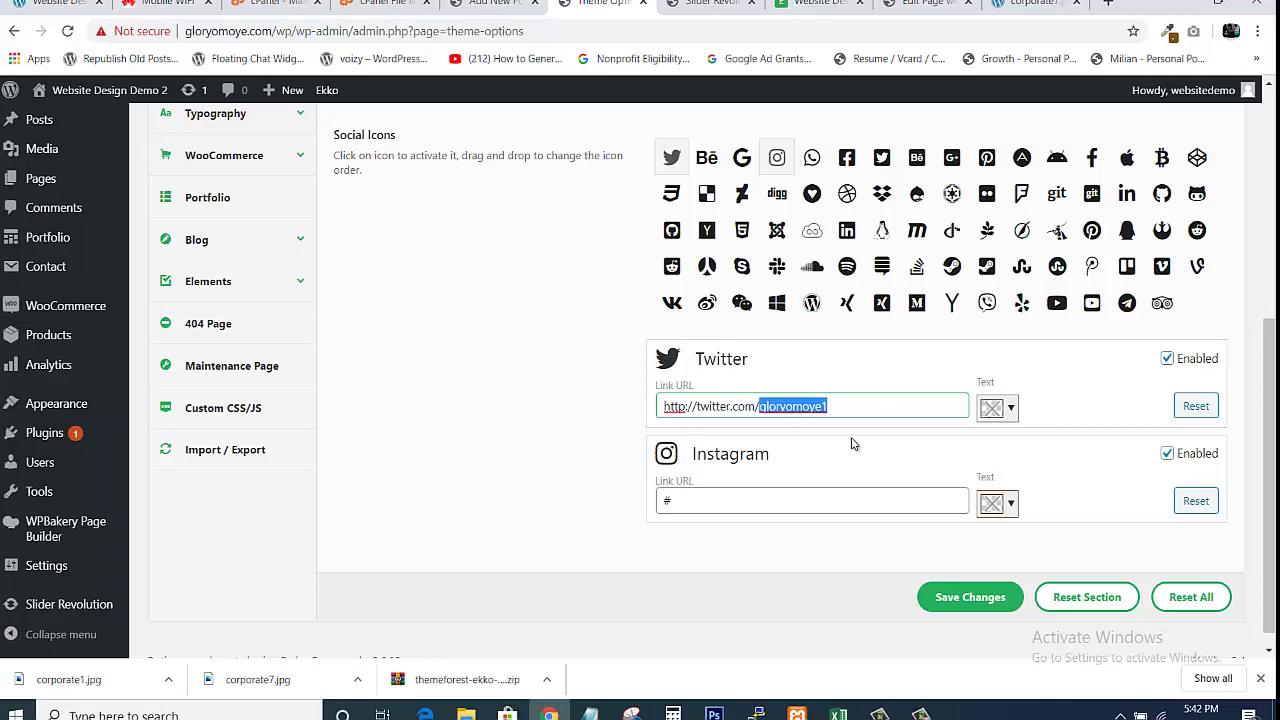
pyautogui.click(775, 505)
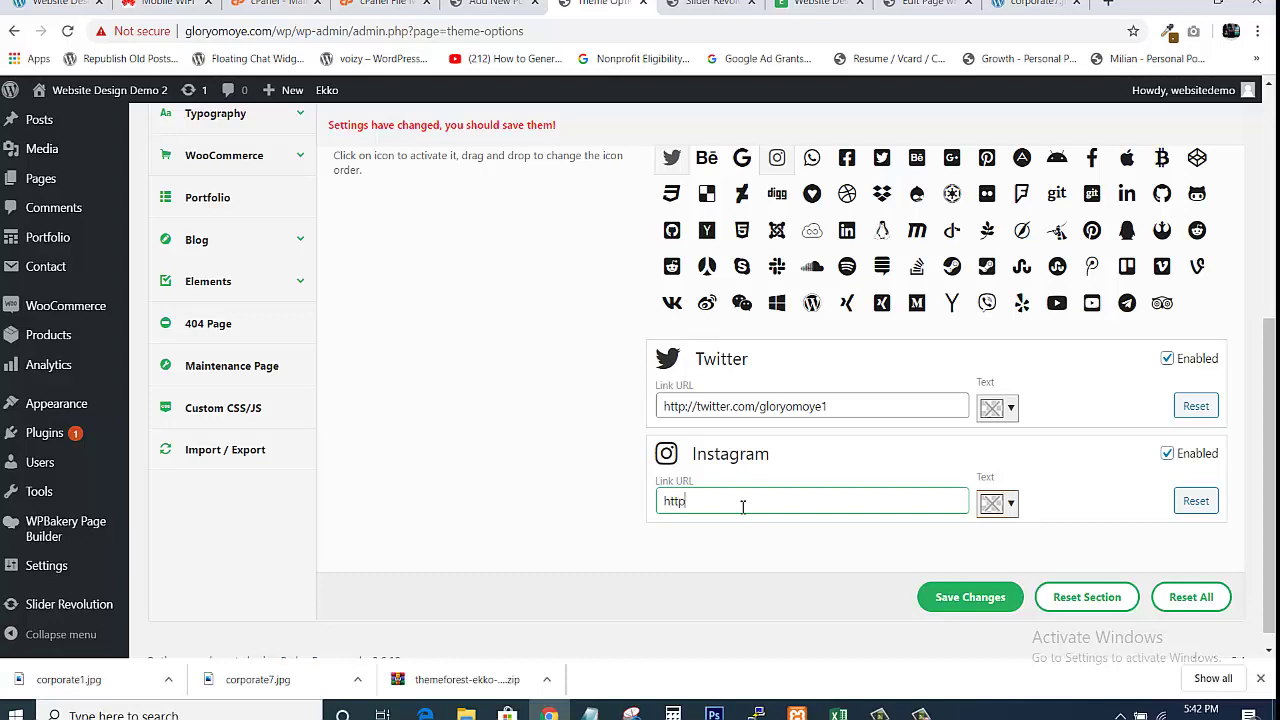
pyautogui.write('http://instagram.com/gloryomoye1')
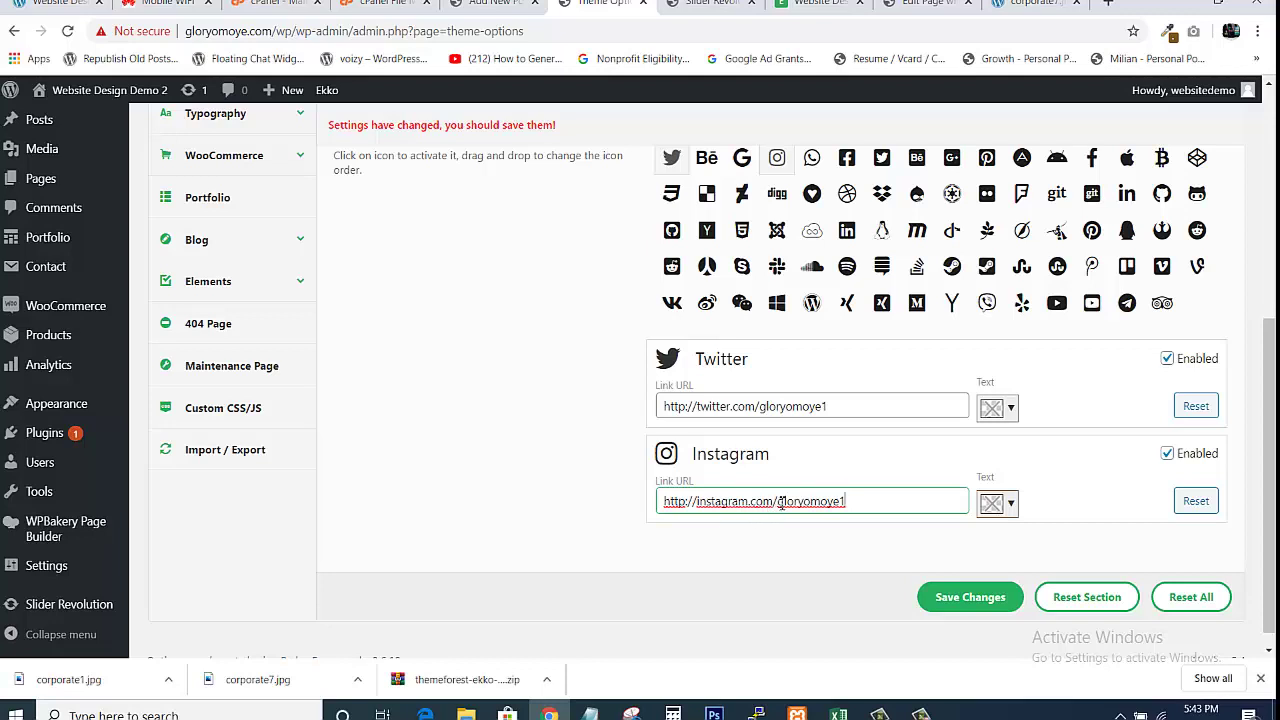
pyautogui.moveTo(781, 502); pyautogui.dragTo(911, 549)
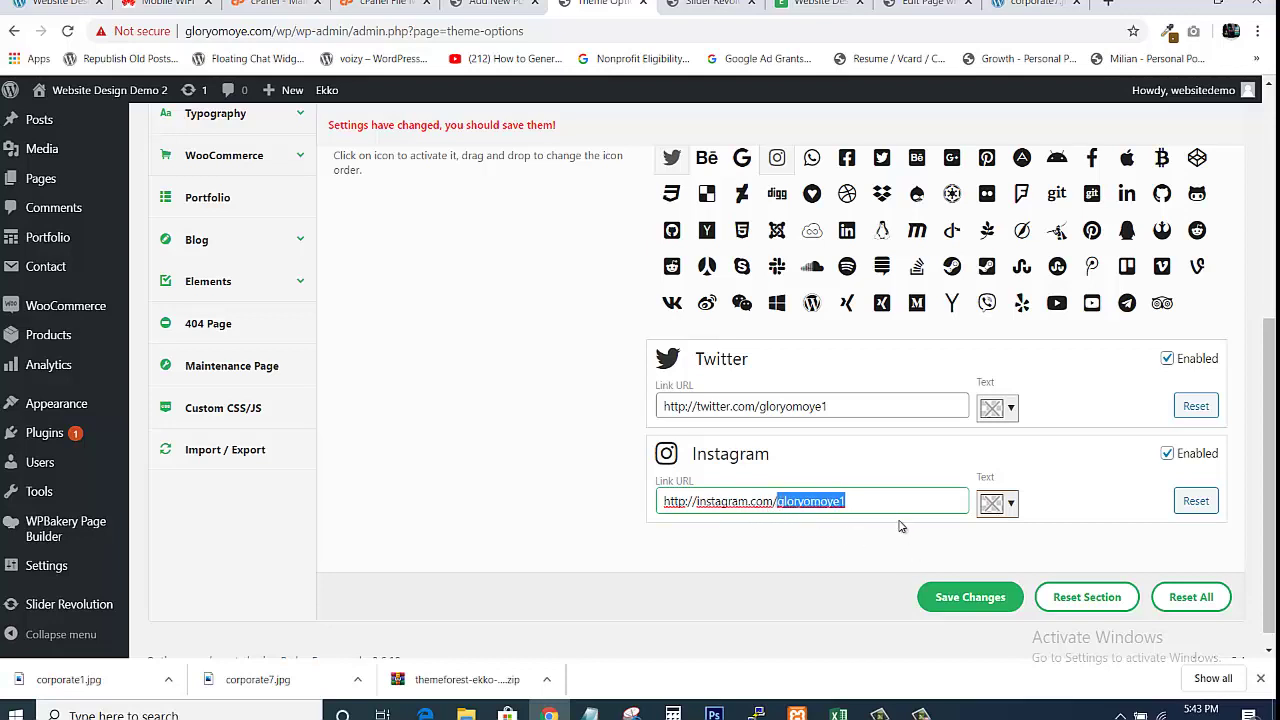
pyautogui.click(900, 525)
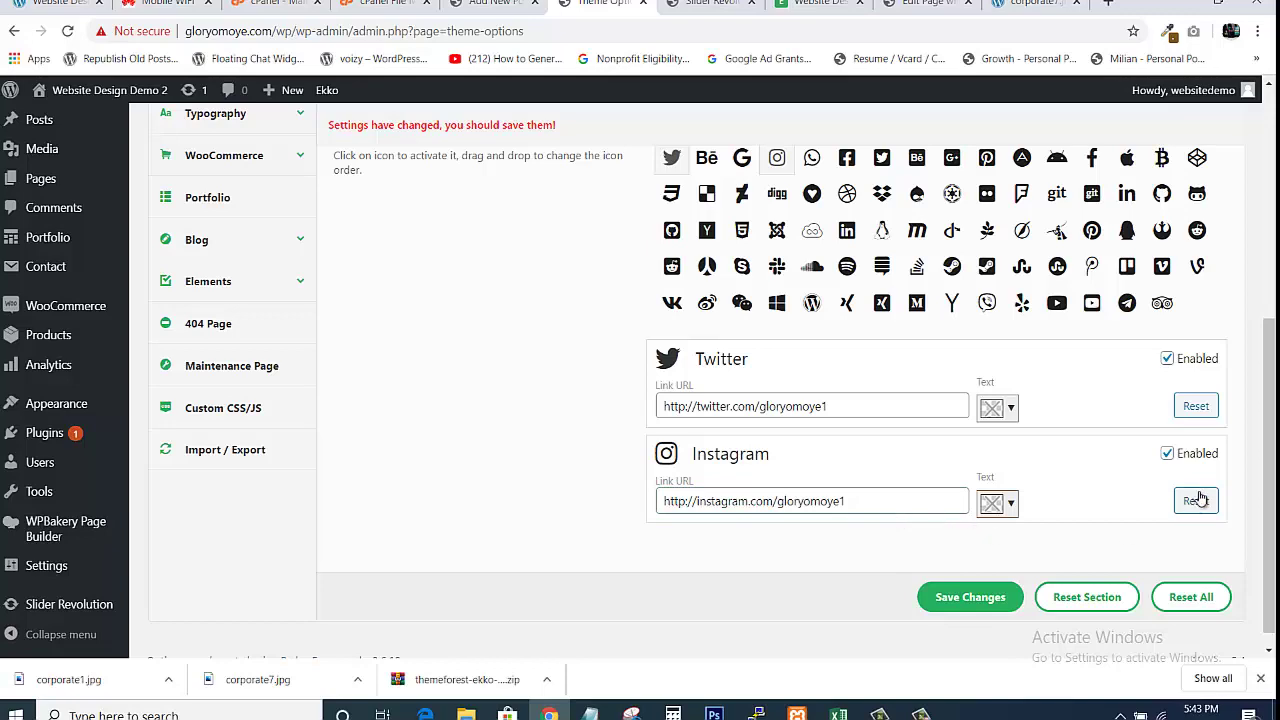
pyautogui.scroll(3, 1272, 403)
pyautogui.scroll(-4, 1270, 430)
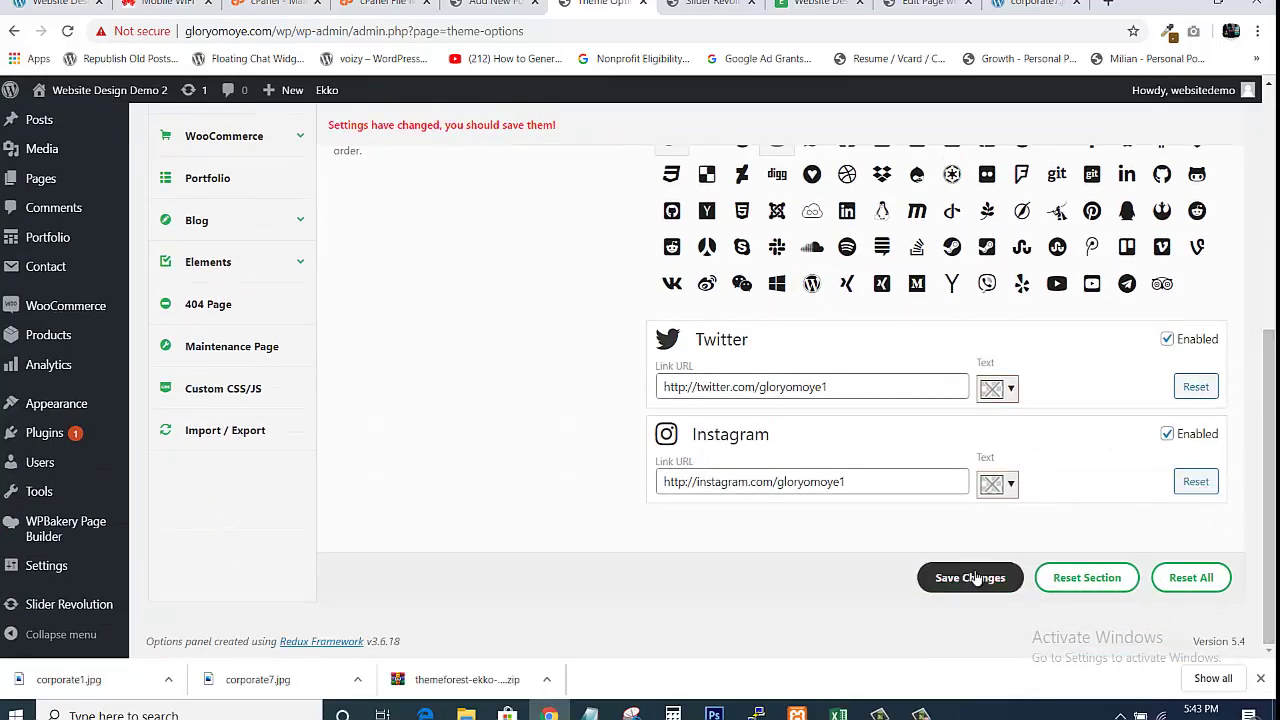
pyautogui.click(972, 577)
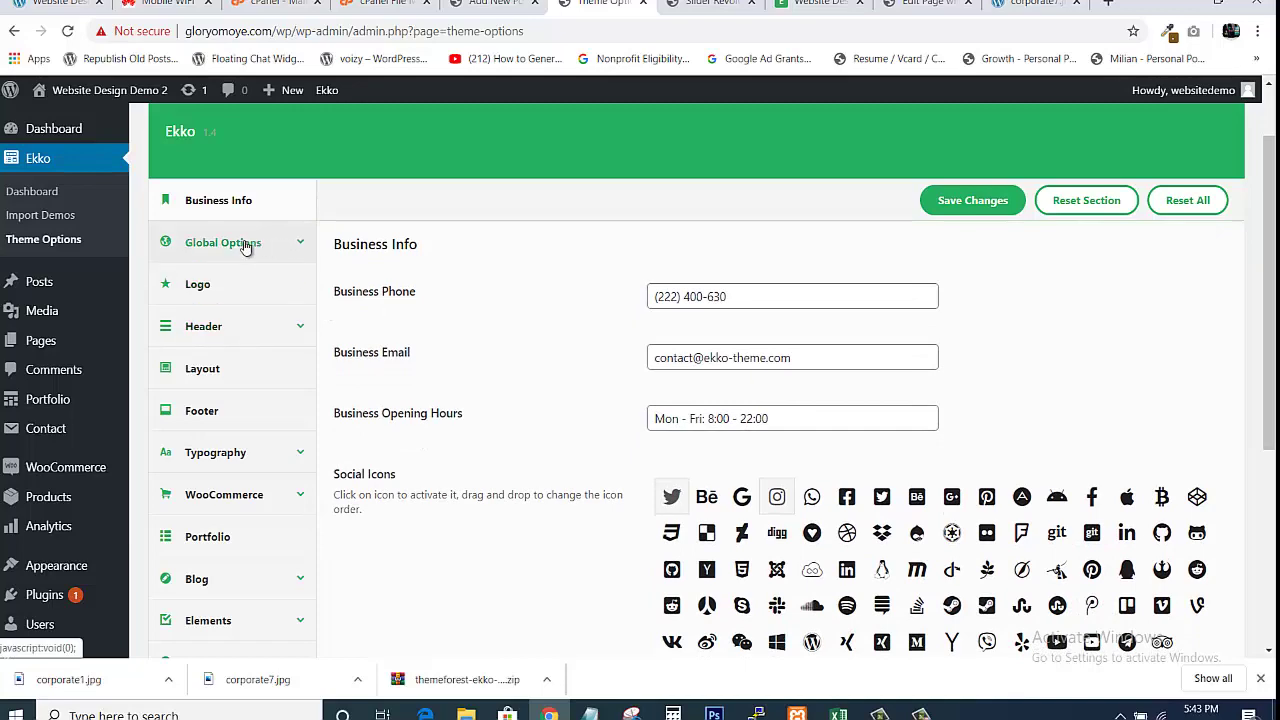
# Open the Global Options Logo settings, then view the live homepage still showing Ekko
pyautogui.click(245, 245)
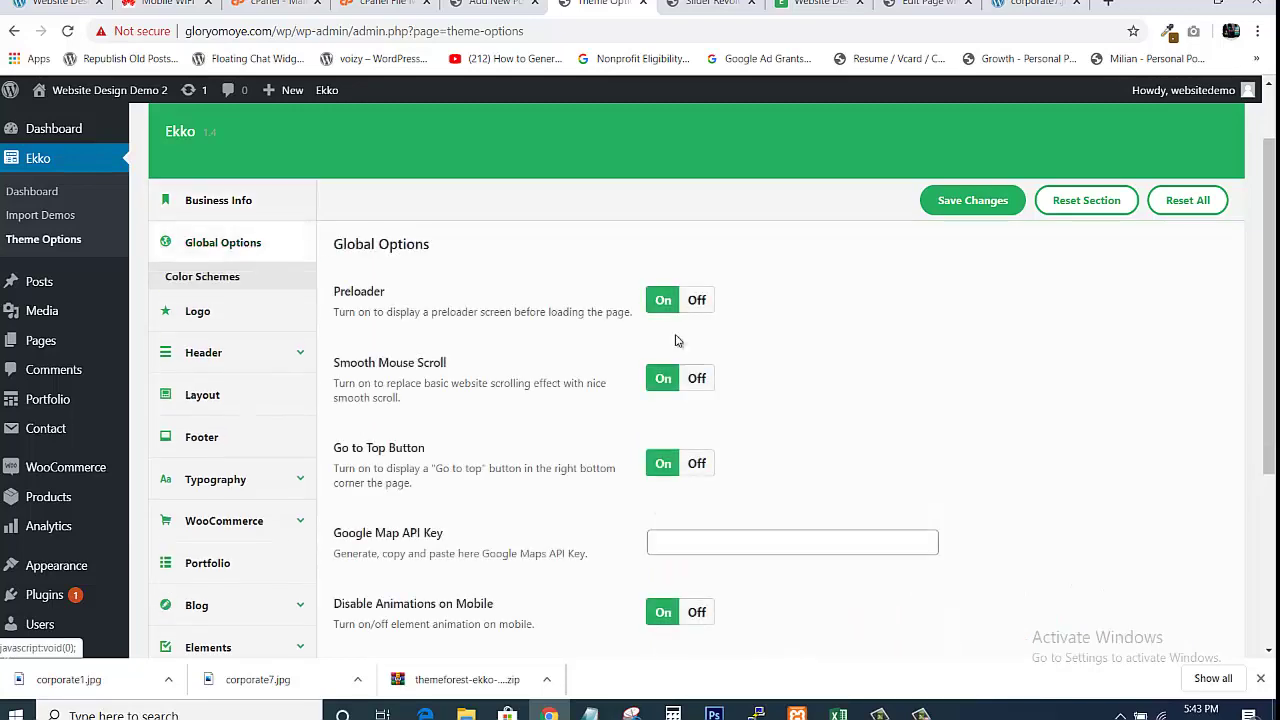
pyautogui.moveTo(1270, 412); pyautogui.dragTo(1270, 352)
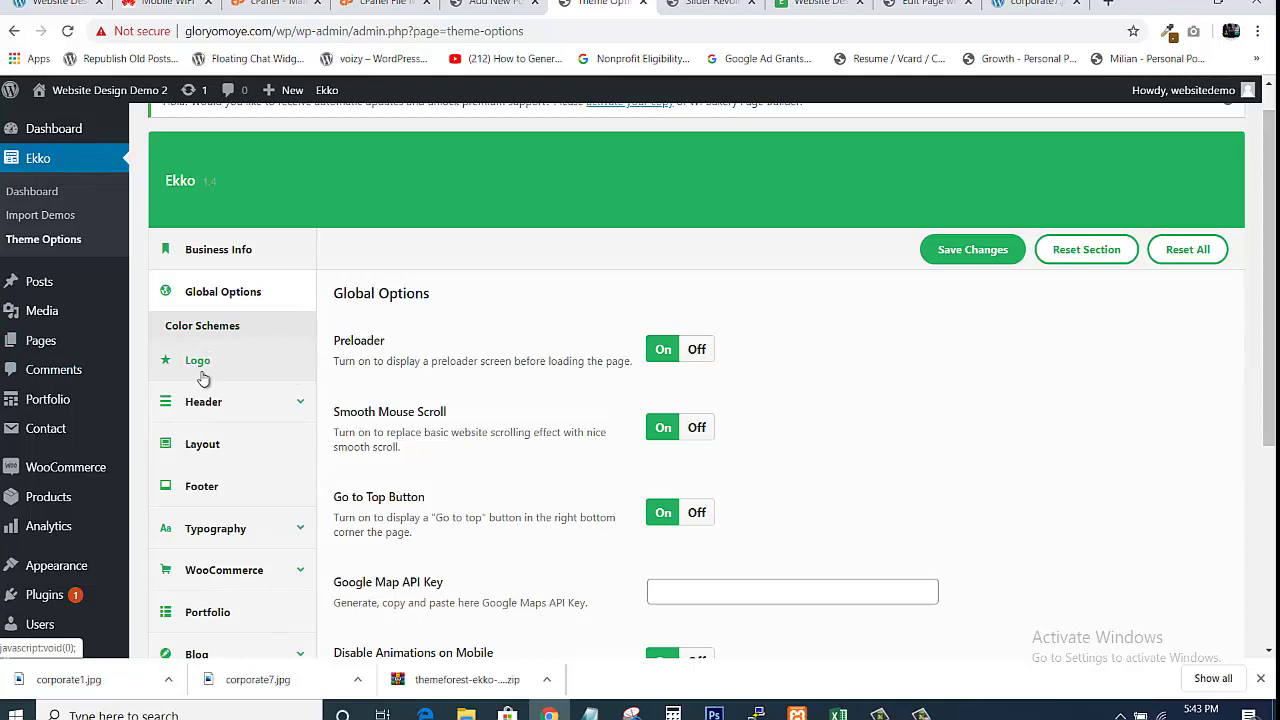
pyautogui.click(200, 360)
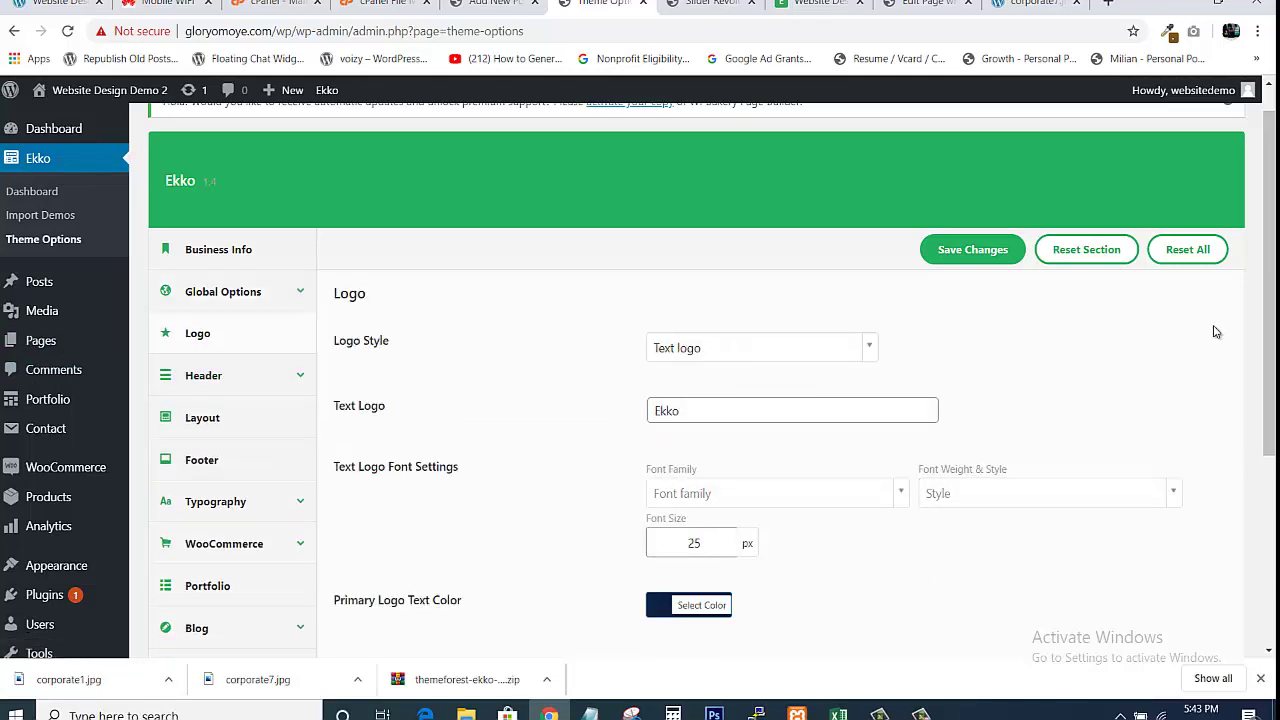
pyautogui.scroll(-2, 1268, 300)
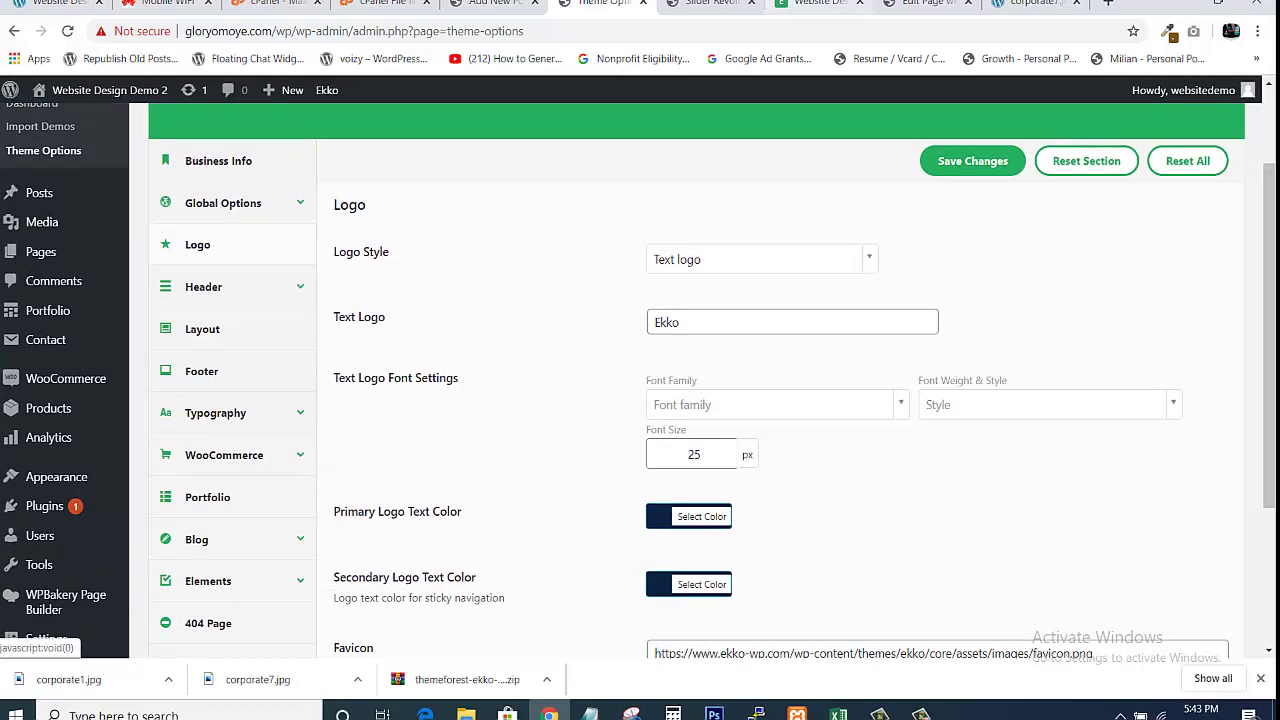
pyautogui.click(815, 12)
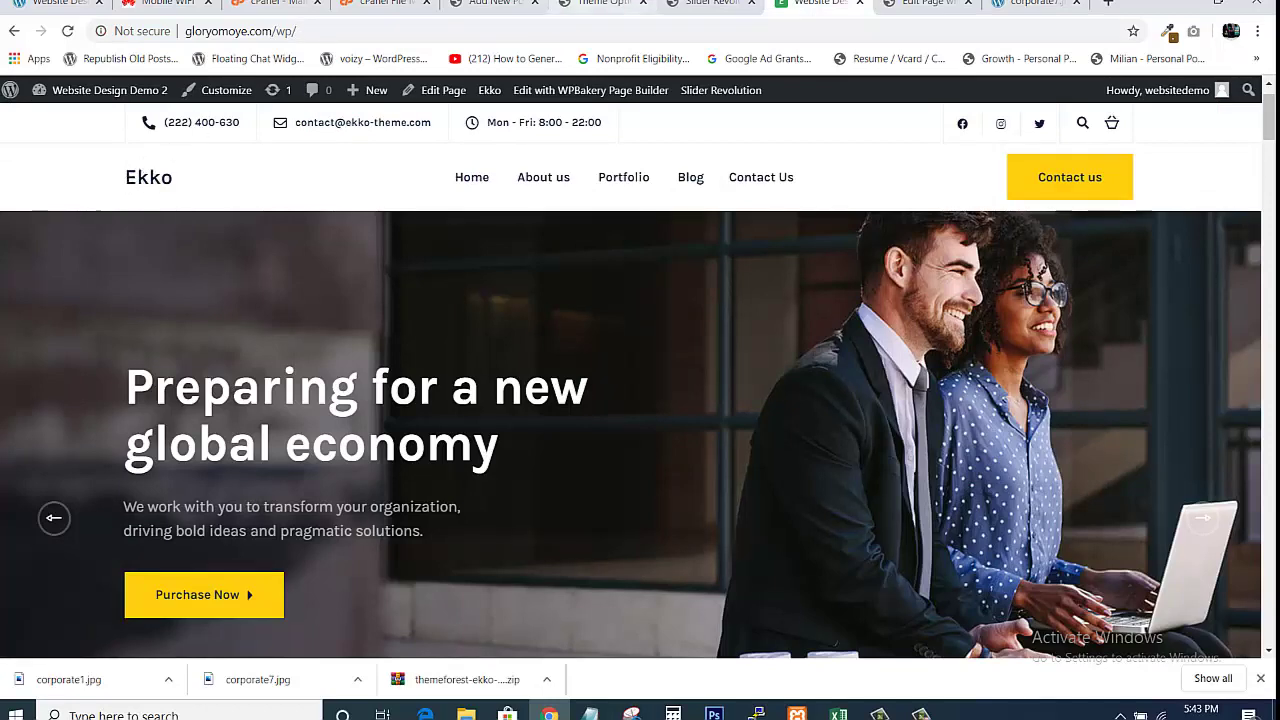
# Change the Text Logo from Ekko to Glory Conglomerate and save the changes
pyautogui.click(600, 4)
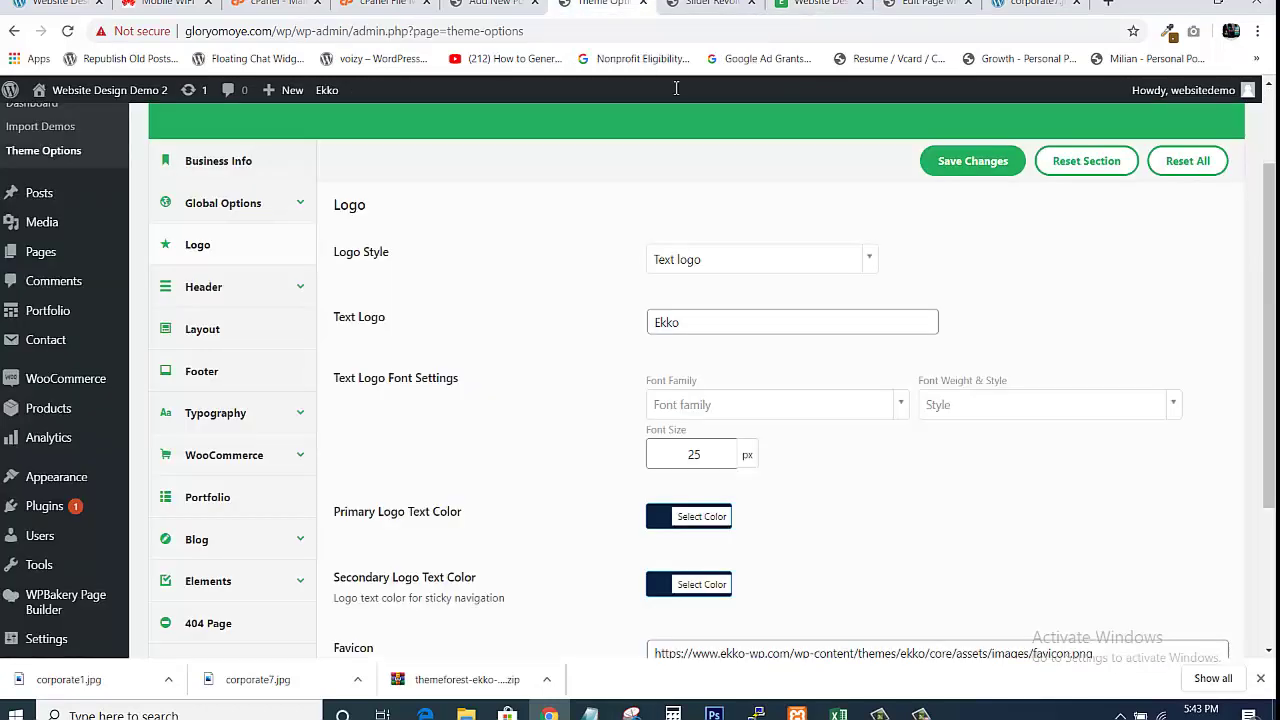
pyautogui.click(740, 329)
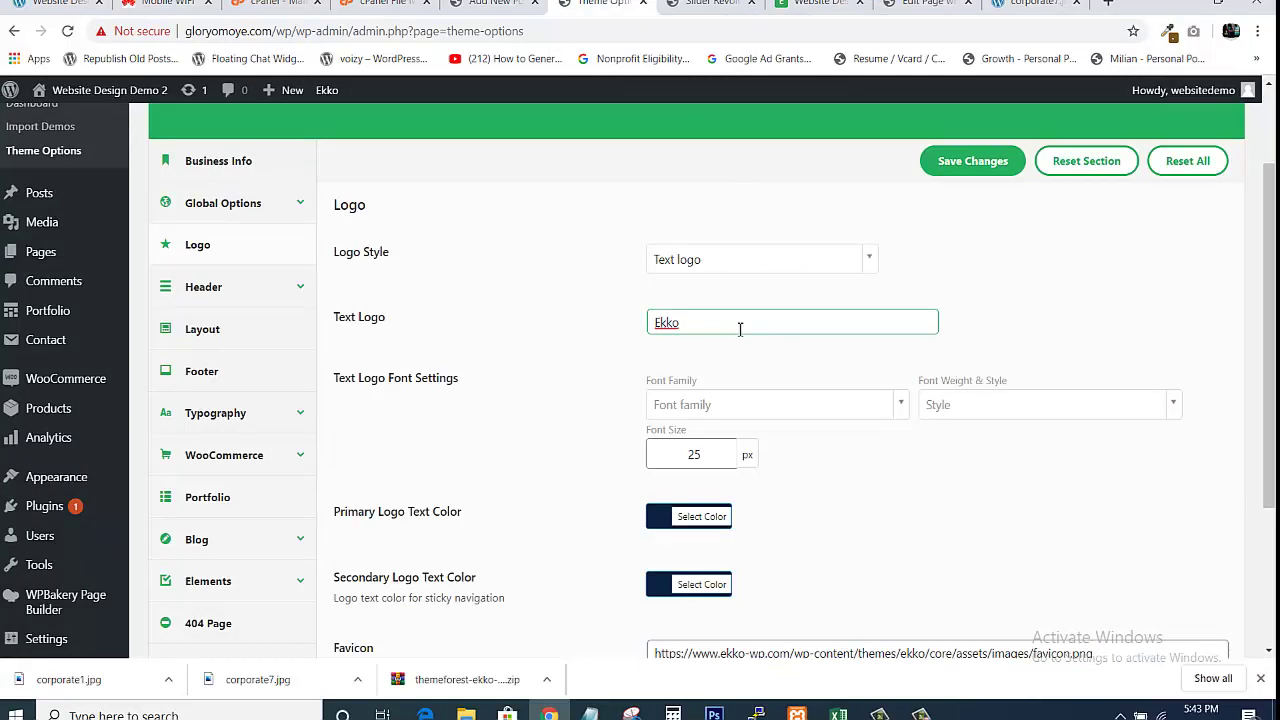
pyautogui.press('BackSpace')
pyautogui.press('BackSpace')
pyautogui.press('BackSpace')
pyautogui.write('Glory Congl')
pyautogui.write('omerate')
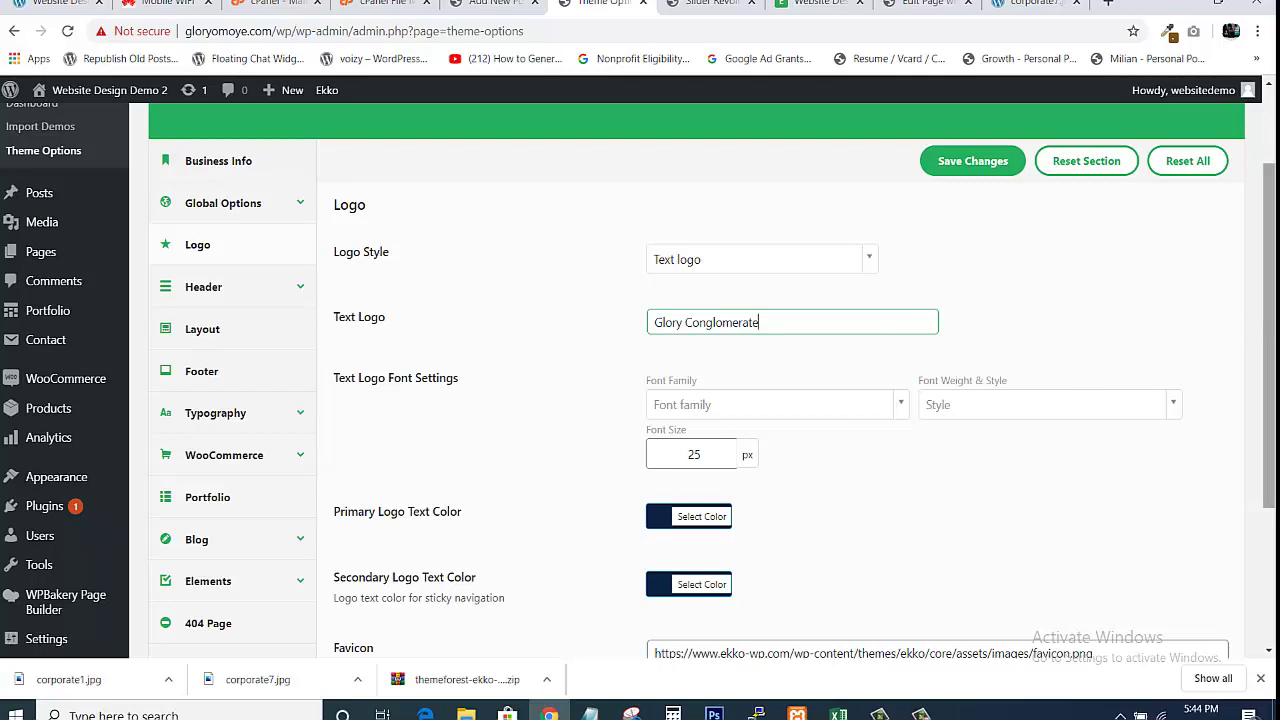
pyautogui.moveTo(1270, 320); pyautogui.dragTo(1274, 445)
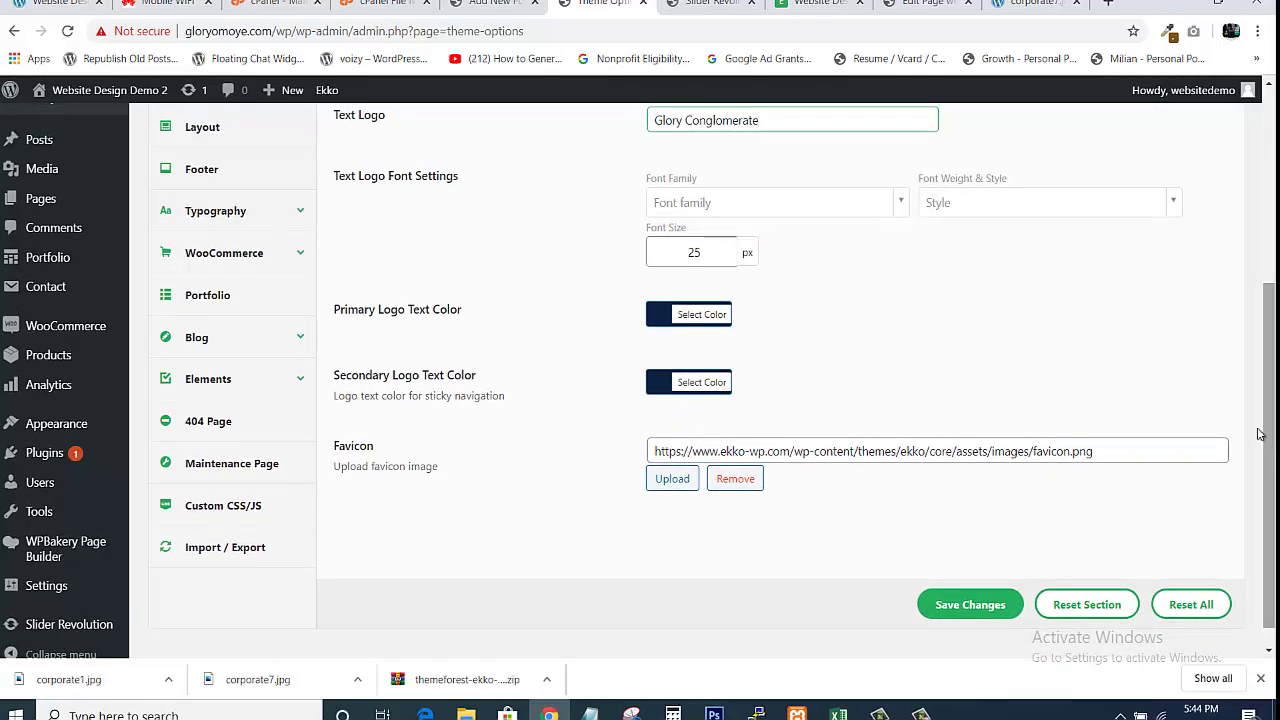
pyautogui.click(970, 604)
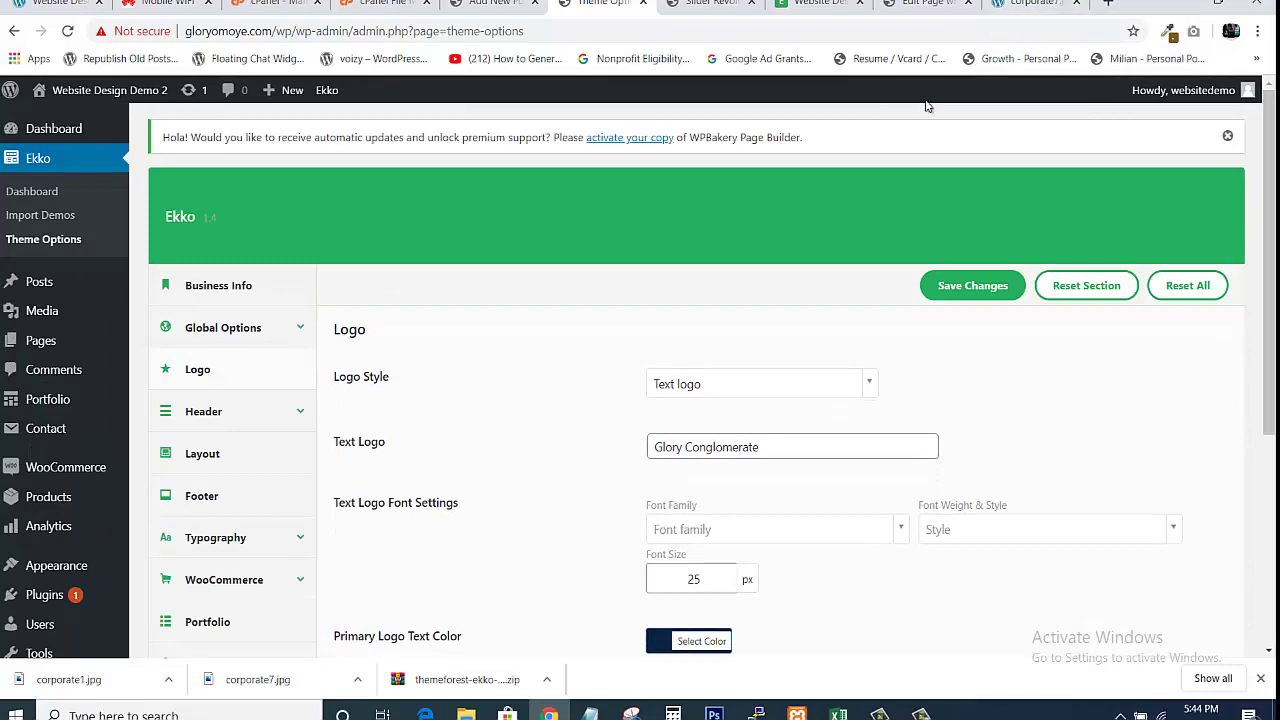
pyautogui.moveTo(1269, 168); pyautogui.dragTo(1267, 316)
pyautogui.scroll(3, 1232, 268)
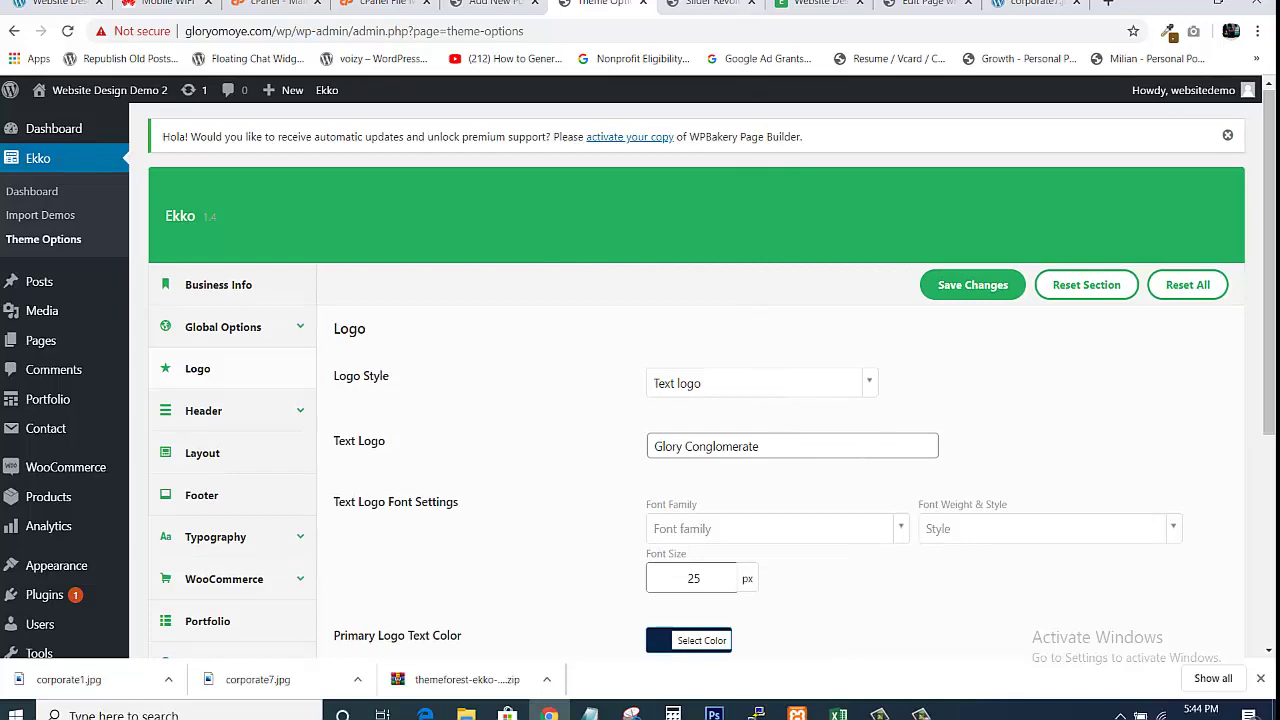
# Reload the homepage to show the Glory Conglomerate logo and close the Contact us panel
pyautogui.click(820, 4)
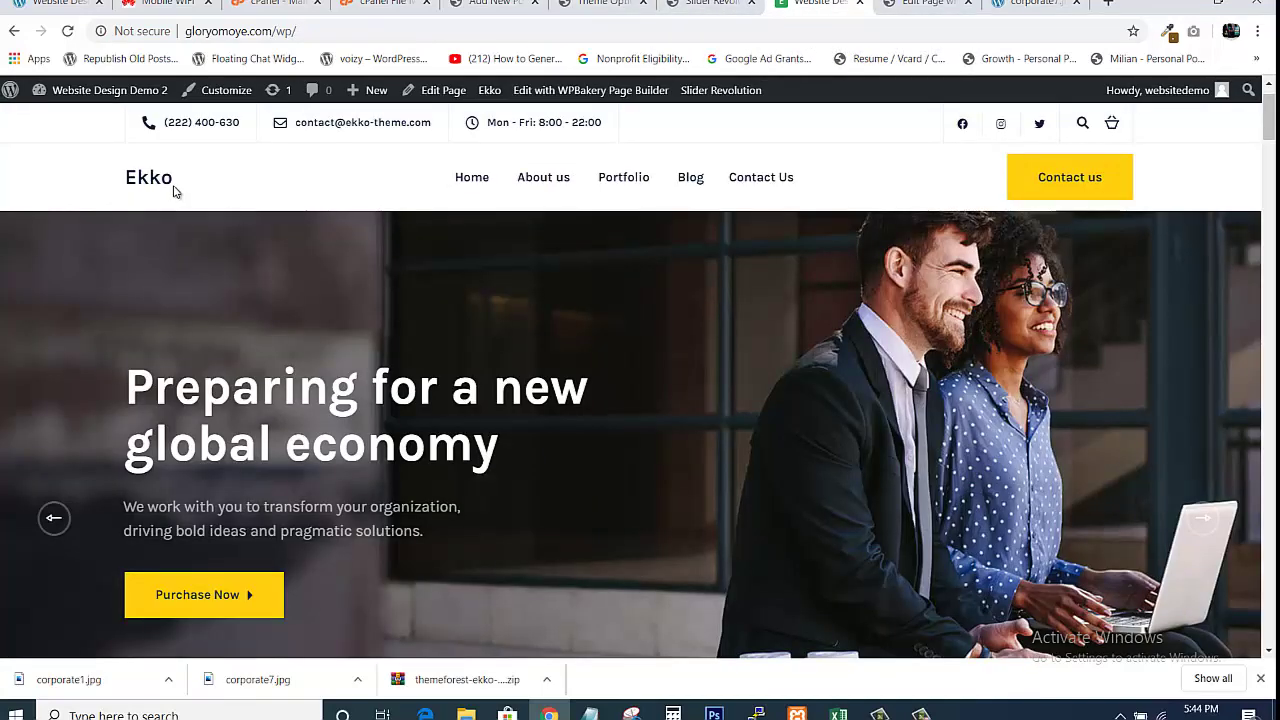
pyautogui.click(68, 35)
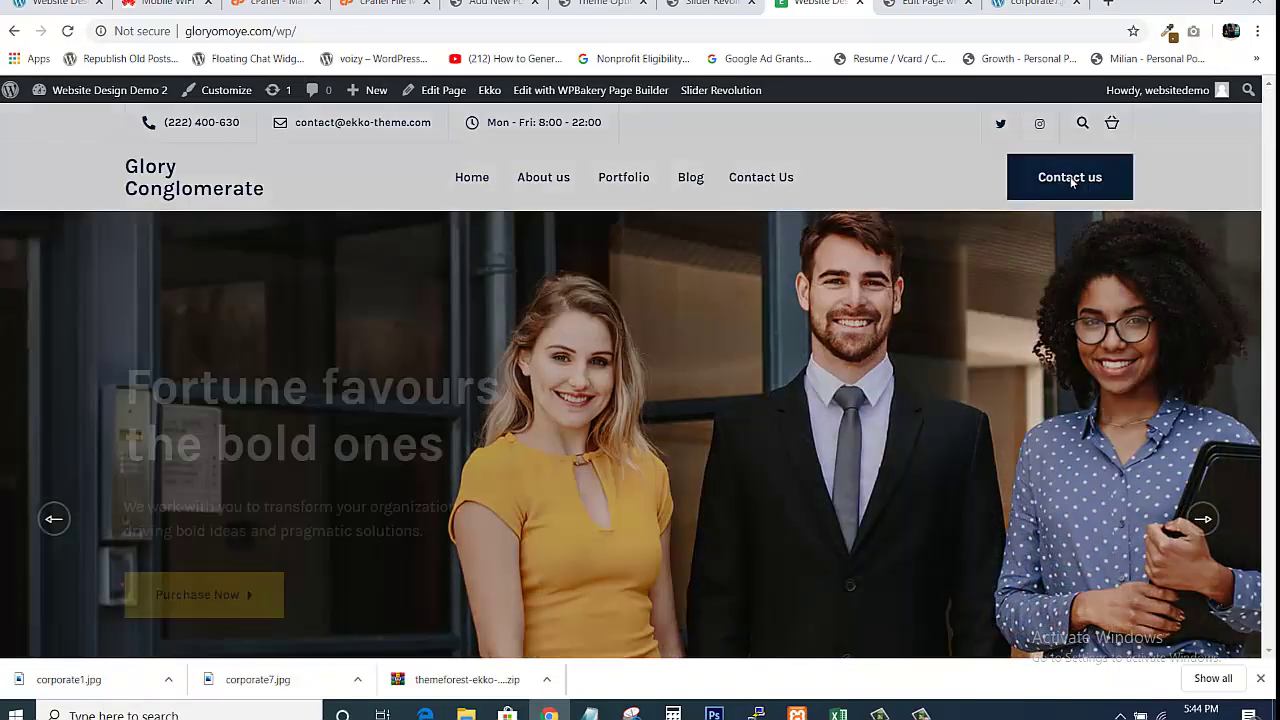
pyautogui.click(1070, 180)
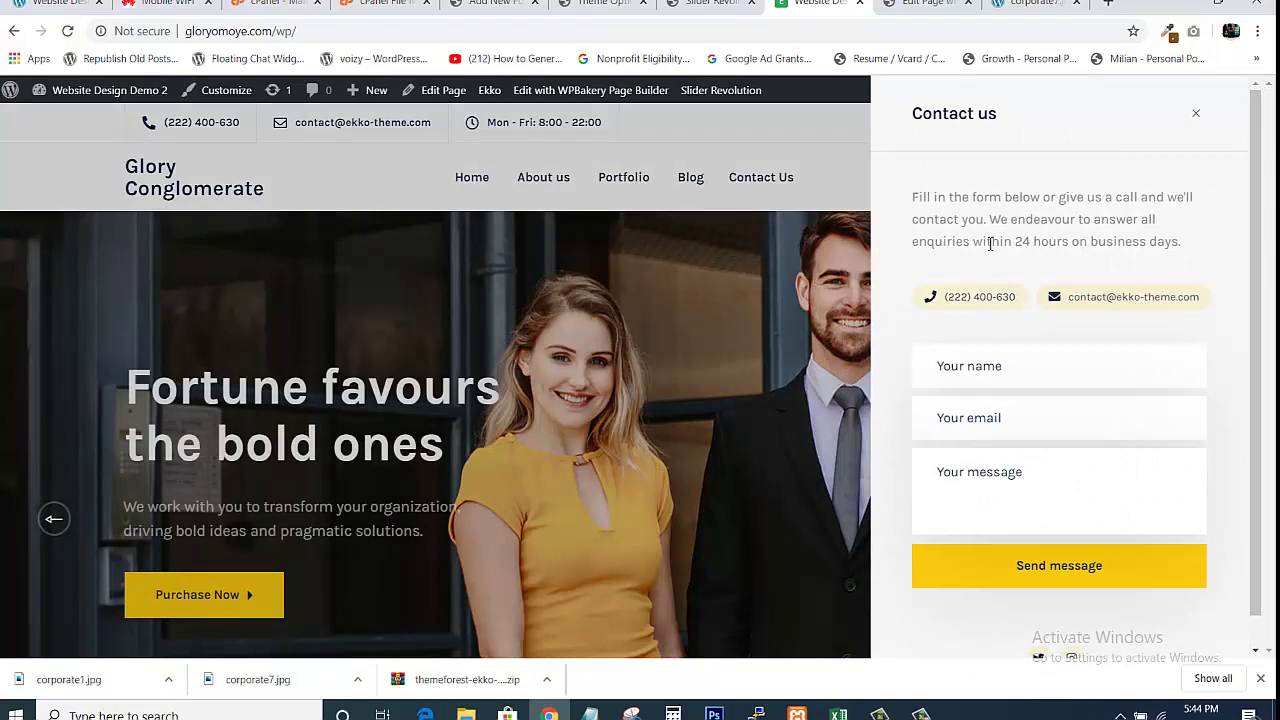
pyautogui.click(1194, 123)
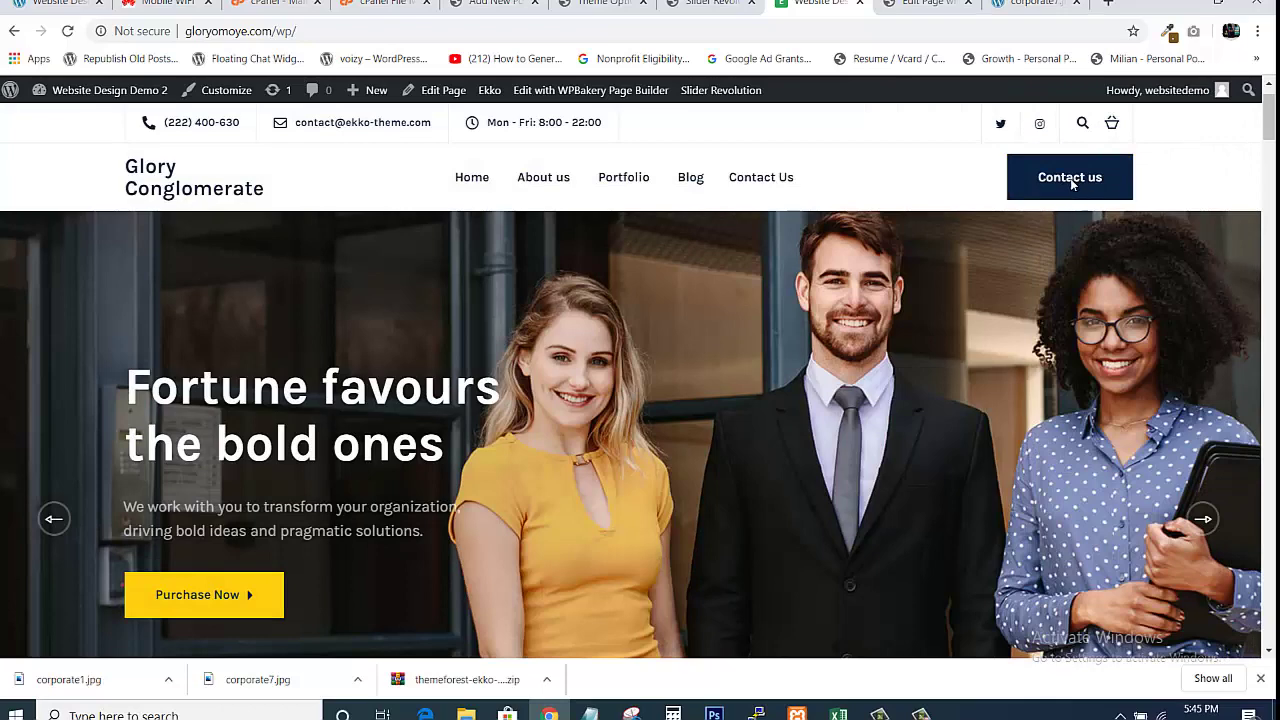
pyautogui.click(1071, 182)
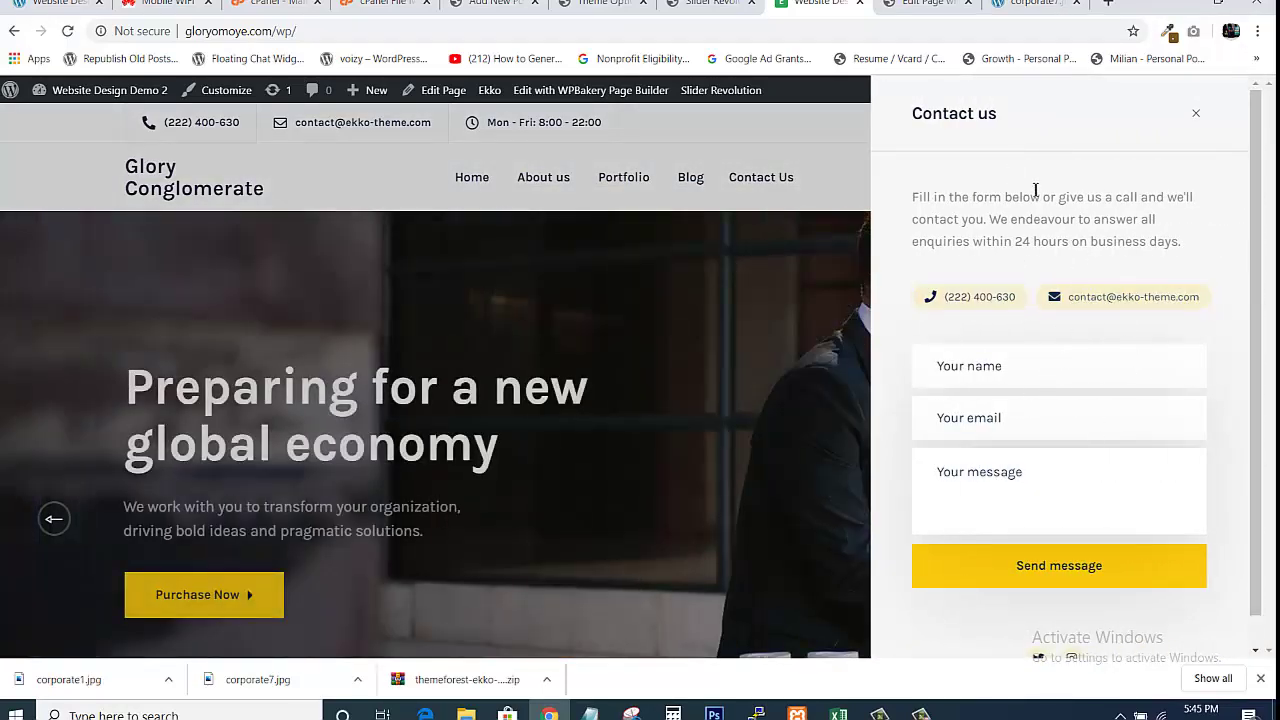
pyautogui.click(1193, 115)
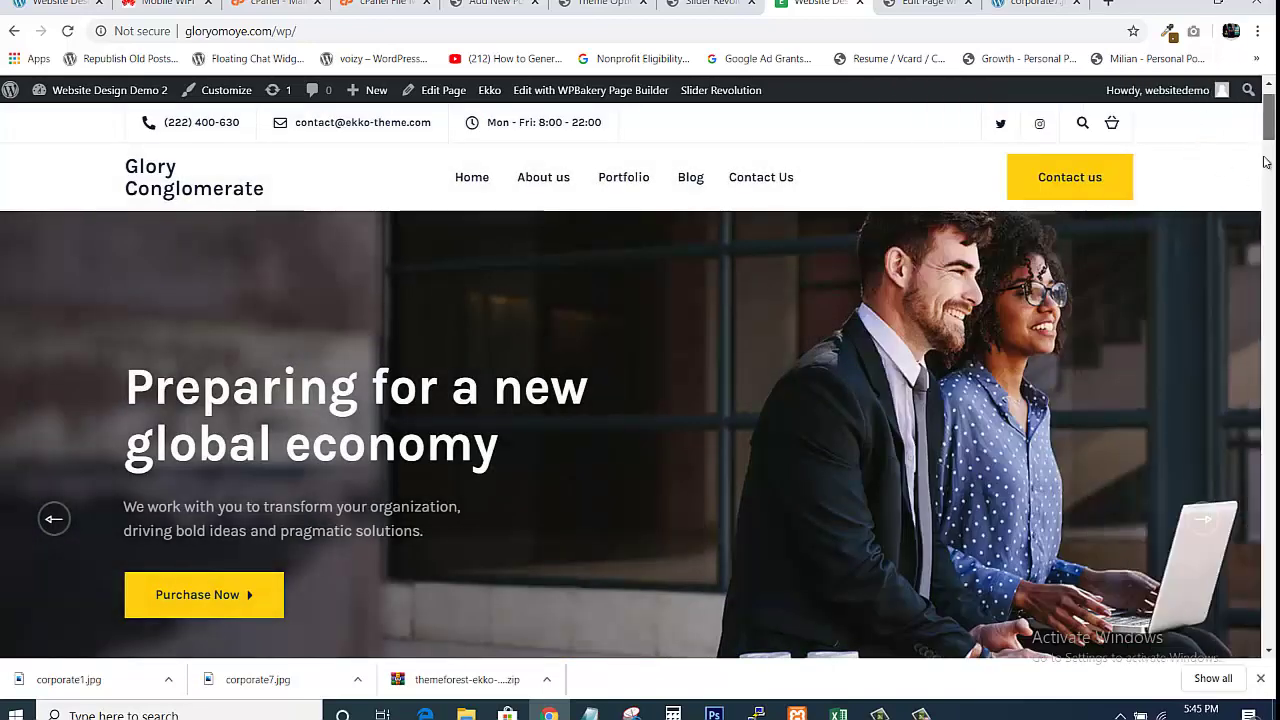
# Scroll to the homepage footer and select its menu links from About Ekko to Contact
pyautogui.moveTo(1268, 128); pyautogui.dragTo(1268, 597)
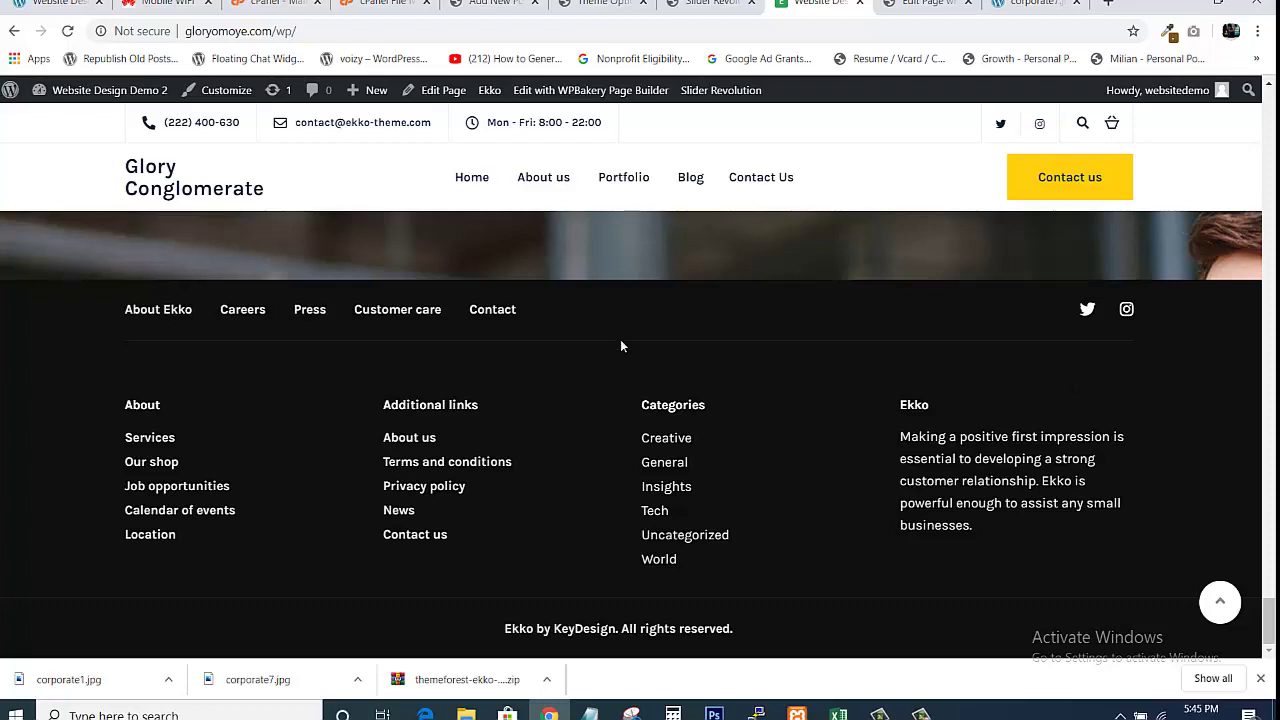
pyautogui.moveTo(620, 339); pyautogui.dragTo(567, 294)
pyautogui.click(620, 5)
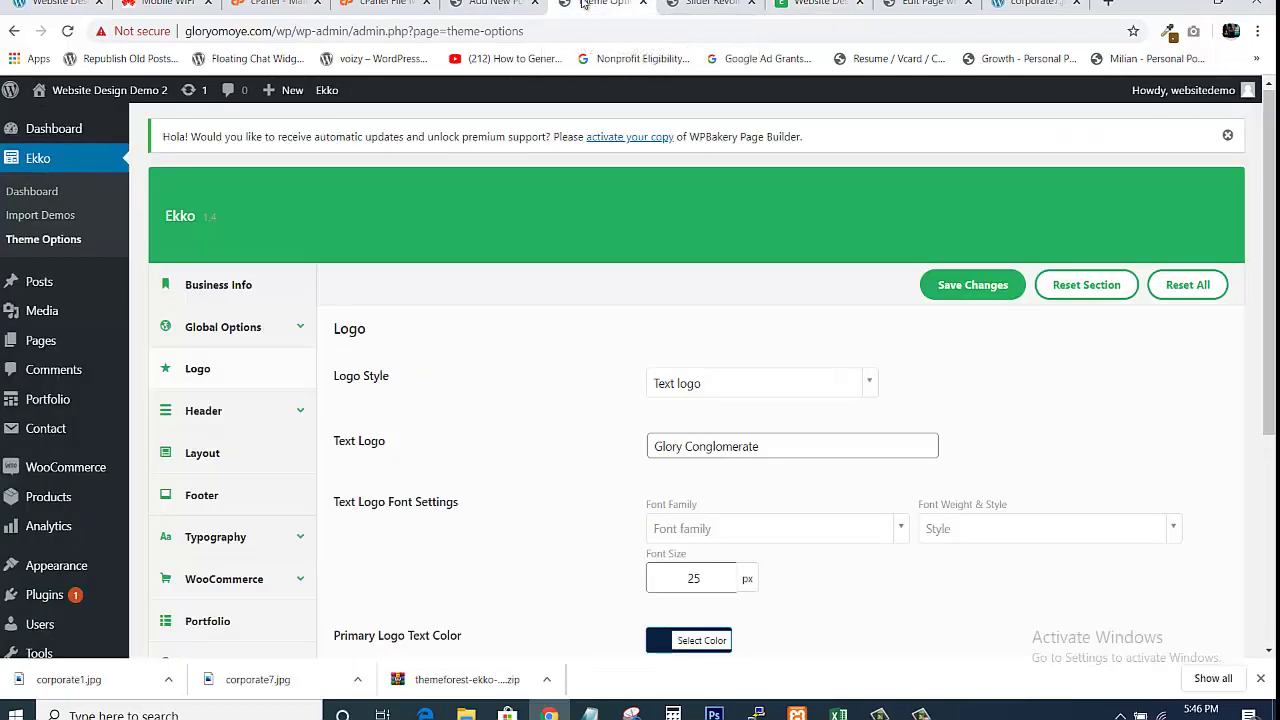
pyautogui.moveTo(46, 413)
pyautogui.moveTo(56, 568)
pyautogui.click(815, 4)
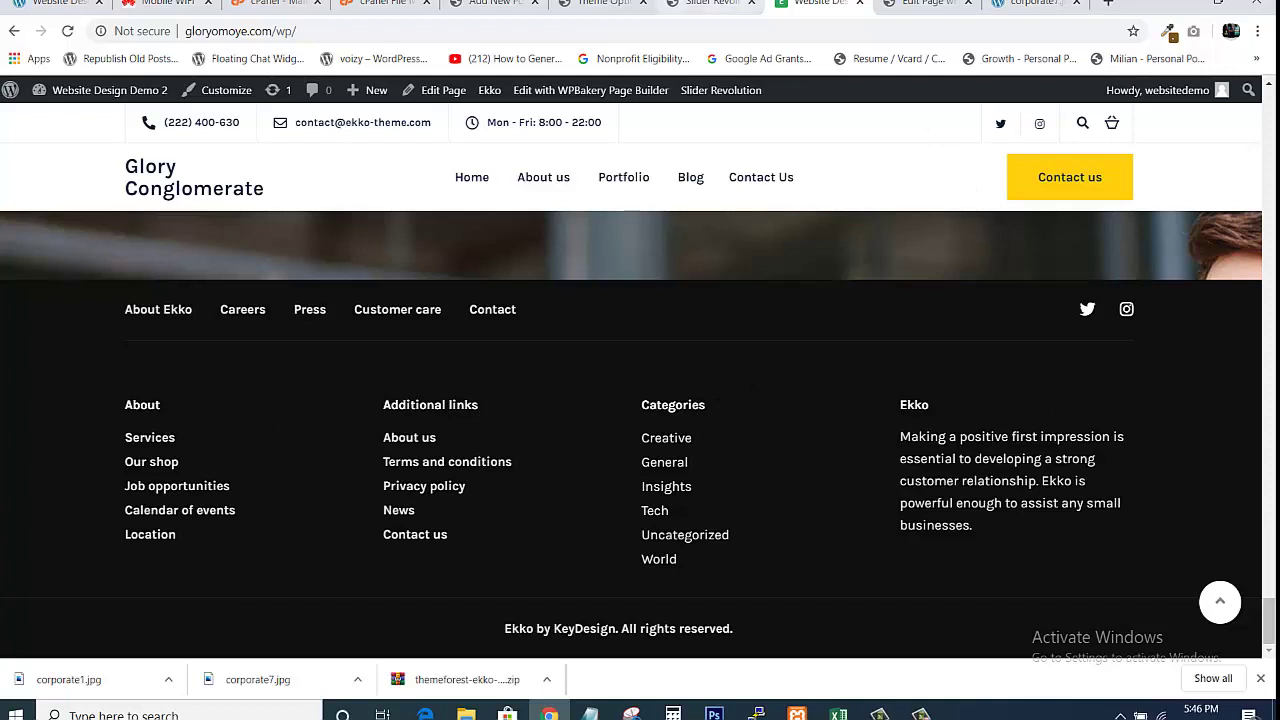
pyautogui.click(603, 3)
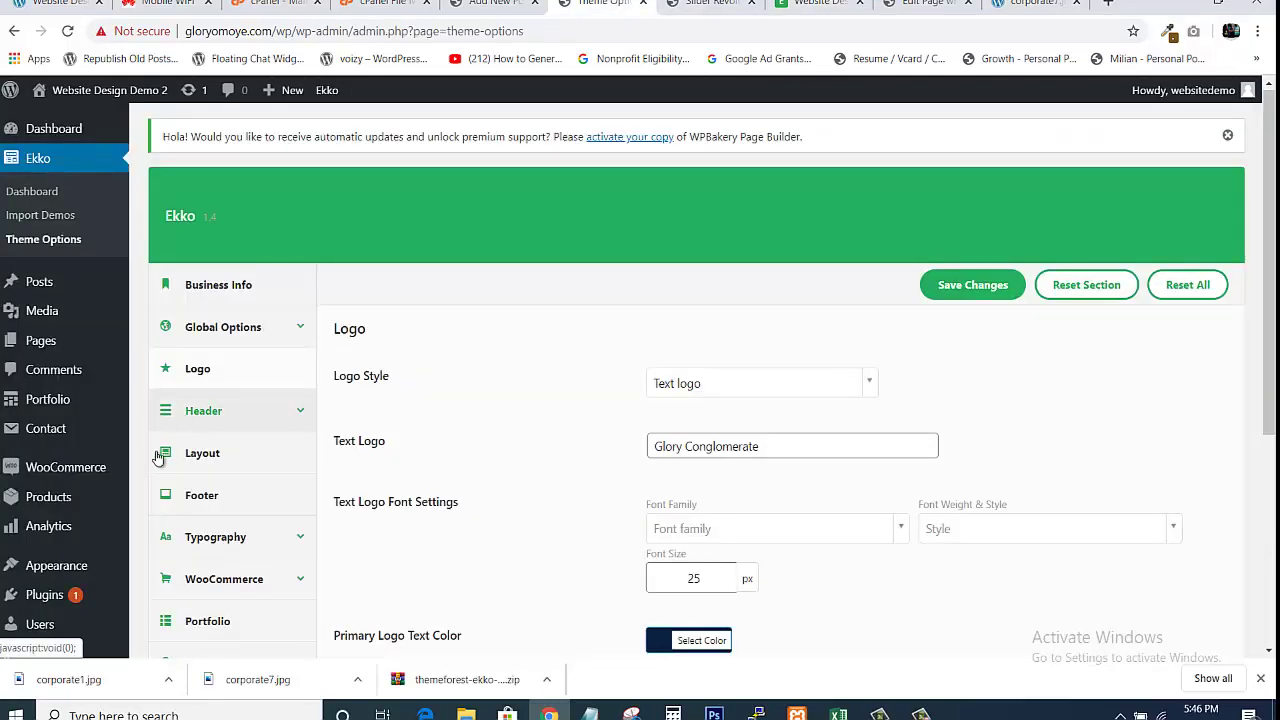
pyautogui.moveTo(65, 578)
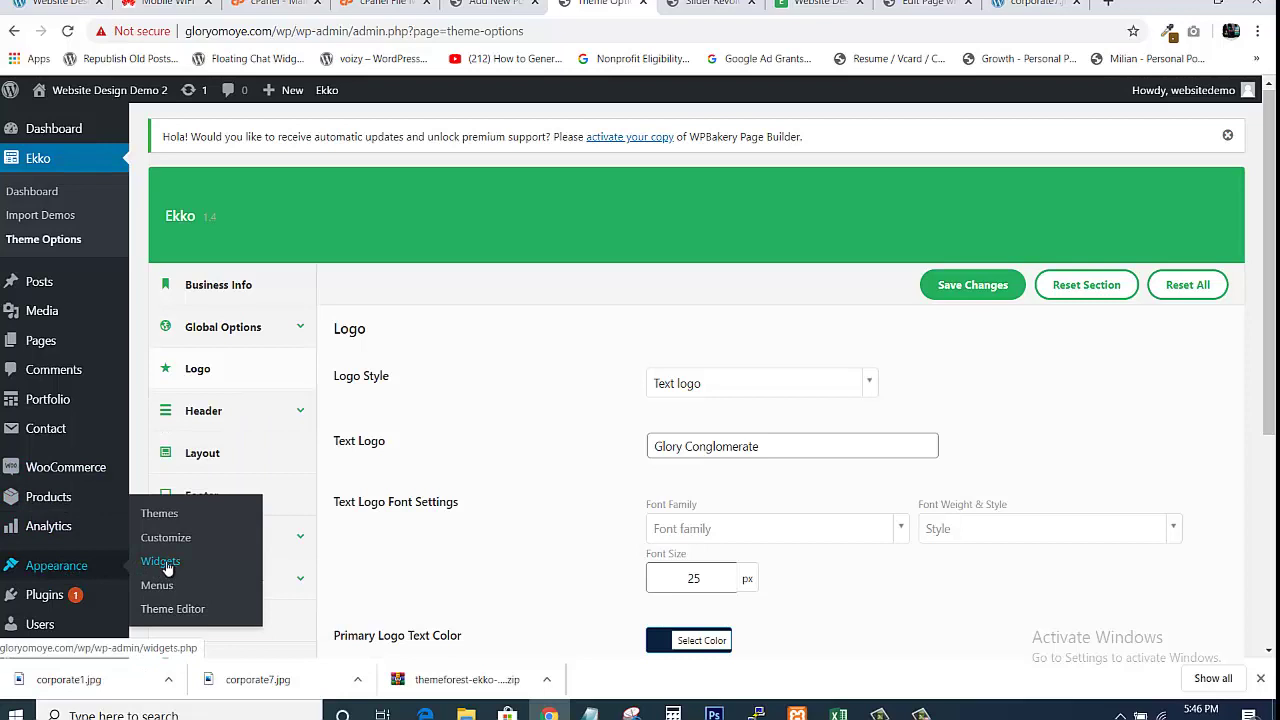
pyautogui.click(818, 3)
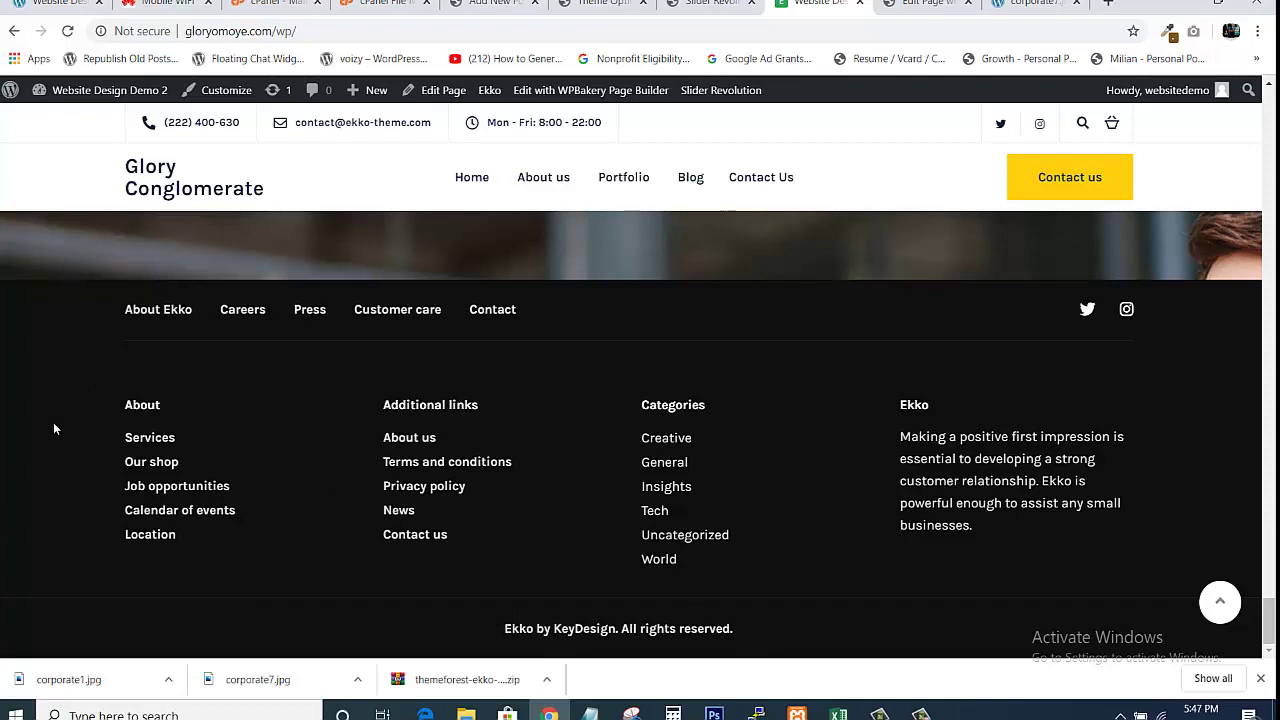
# Compare the slider editor and live site footer, ending back on the Theme Options page
pyautogui.click(710, 4)
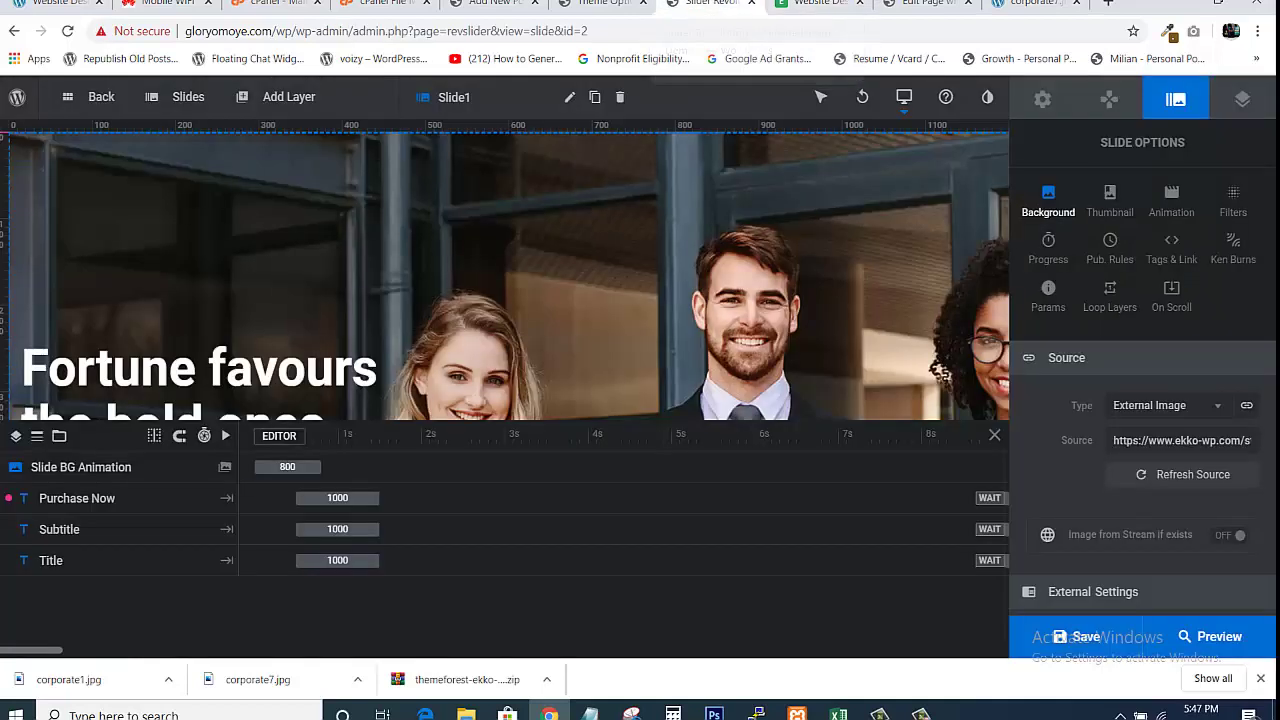
pyautogui.click(600, 4)
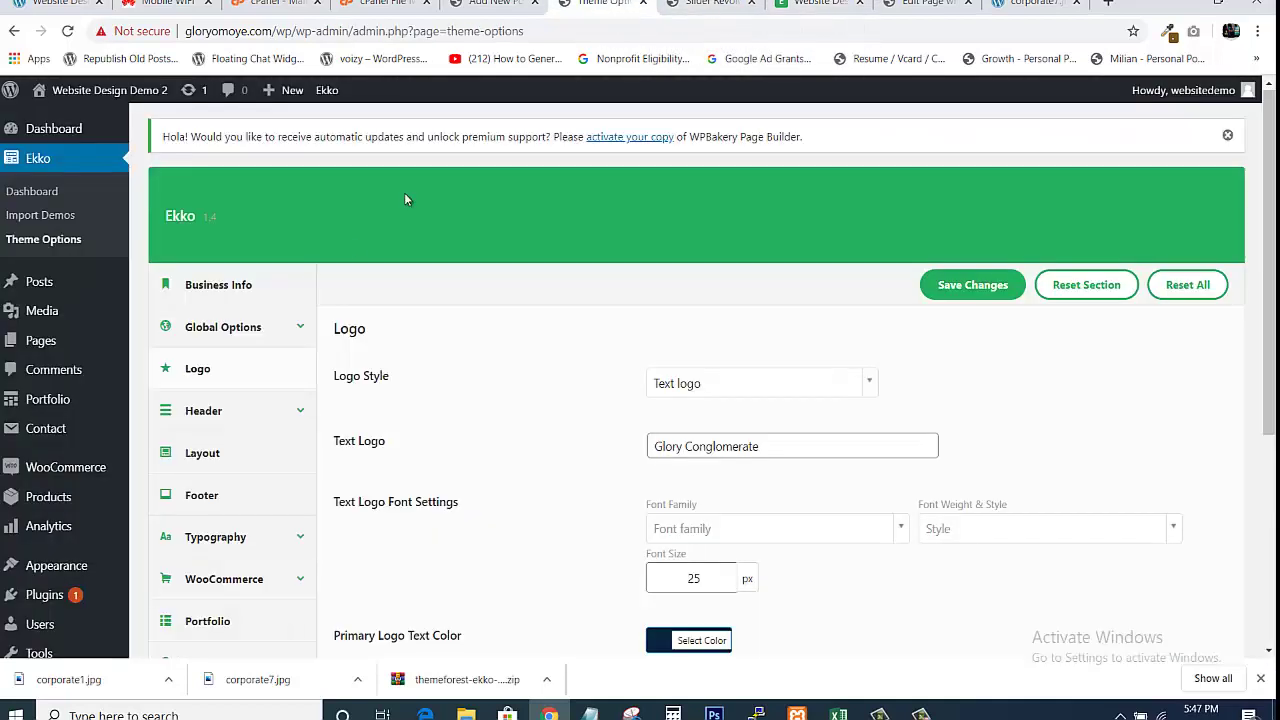
pyautogui.moveTo(95, 567)
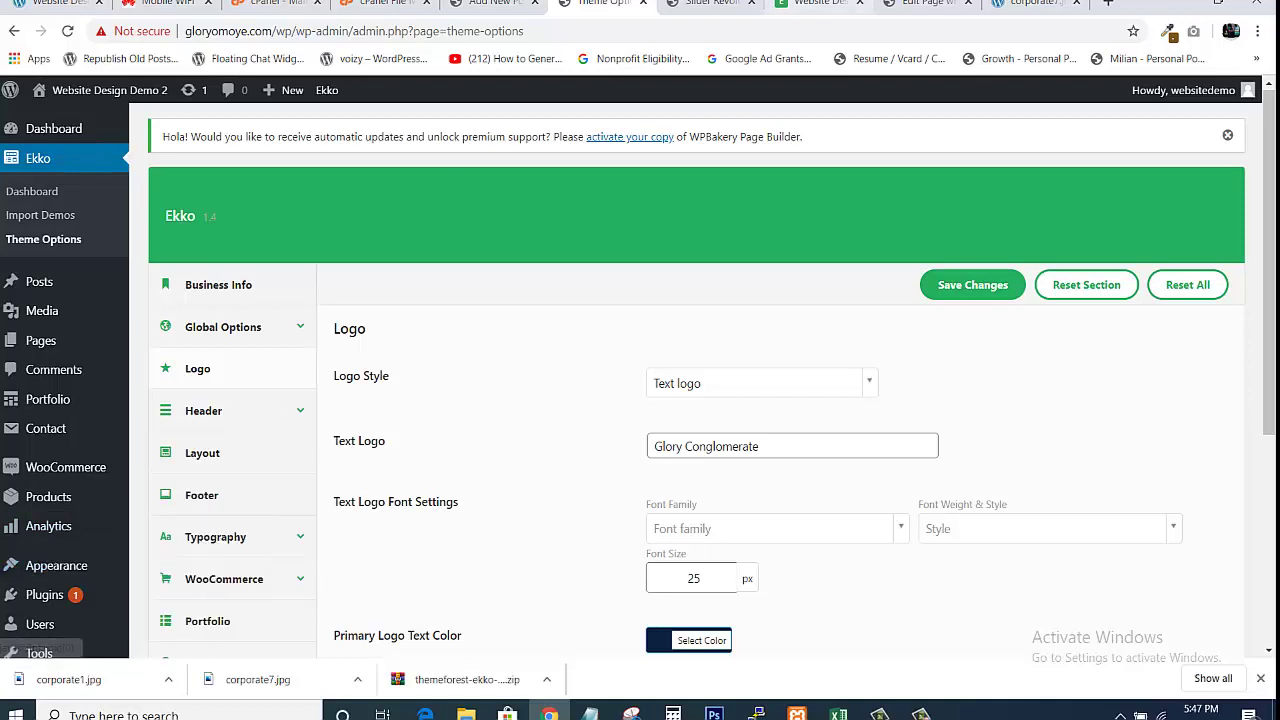
pyautogui.click(820, 4)
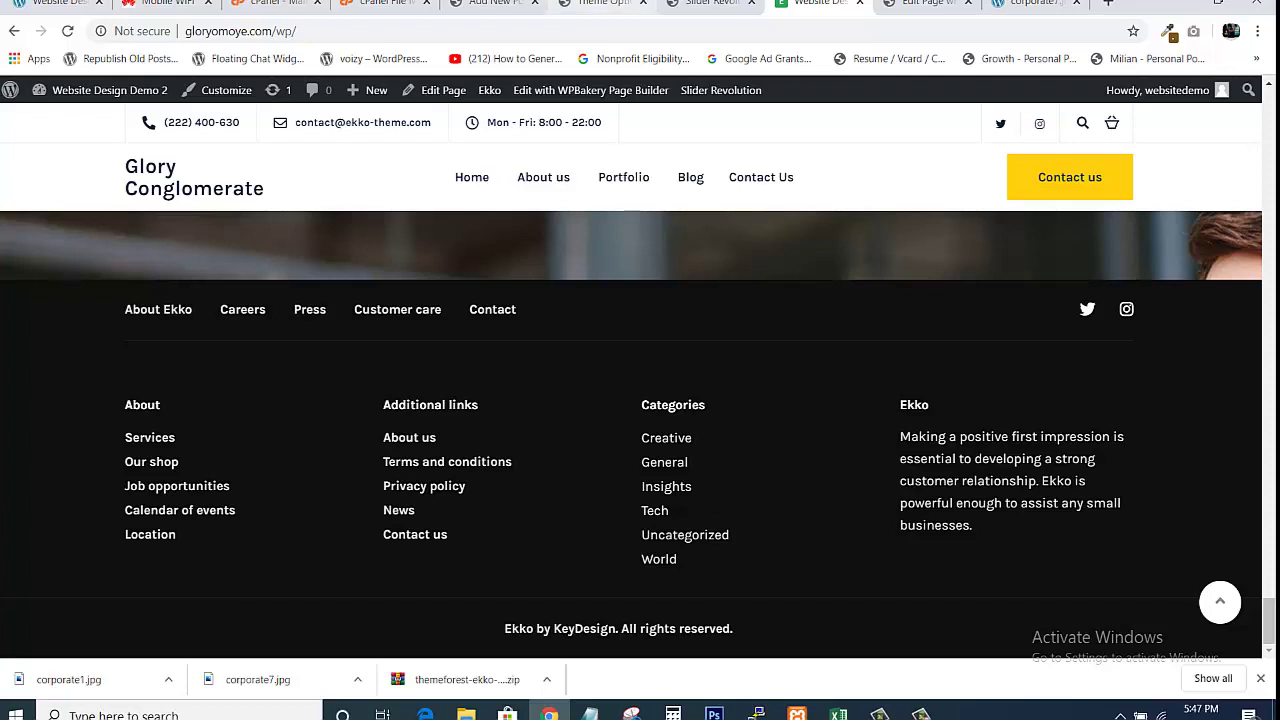
pyautogui.click(600, 4)
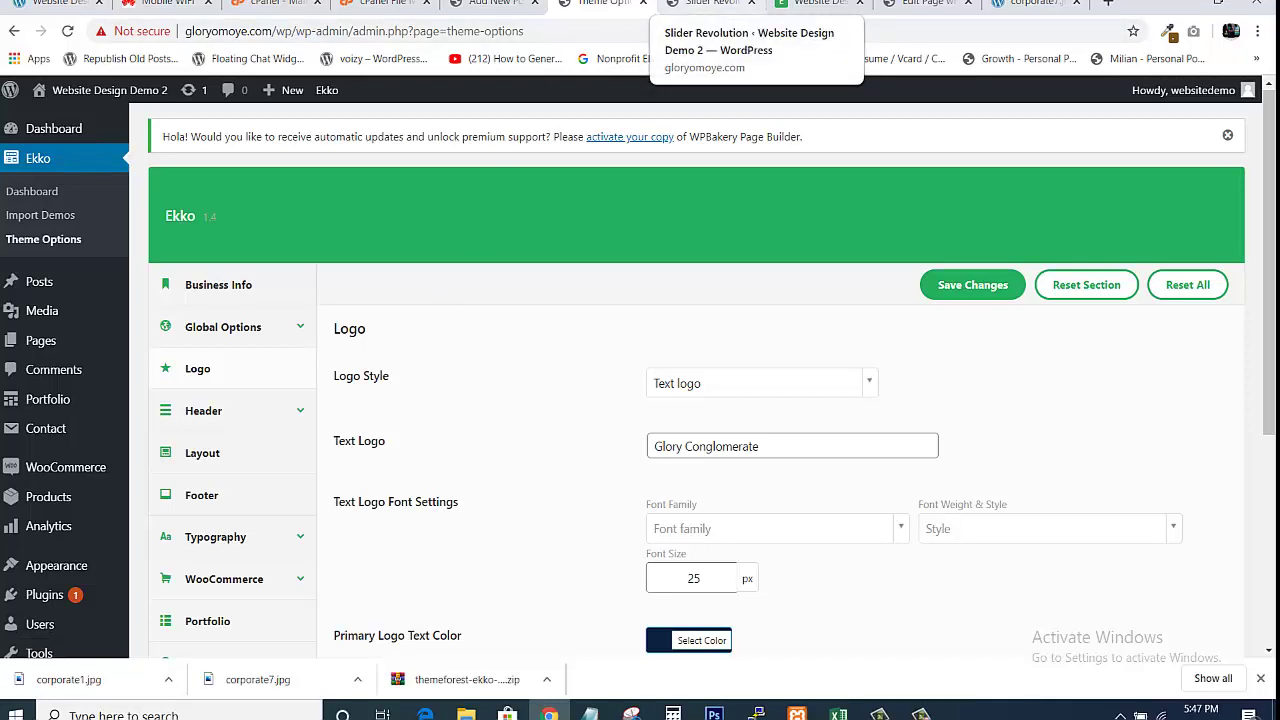
pyautogui.click(818, 4)
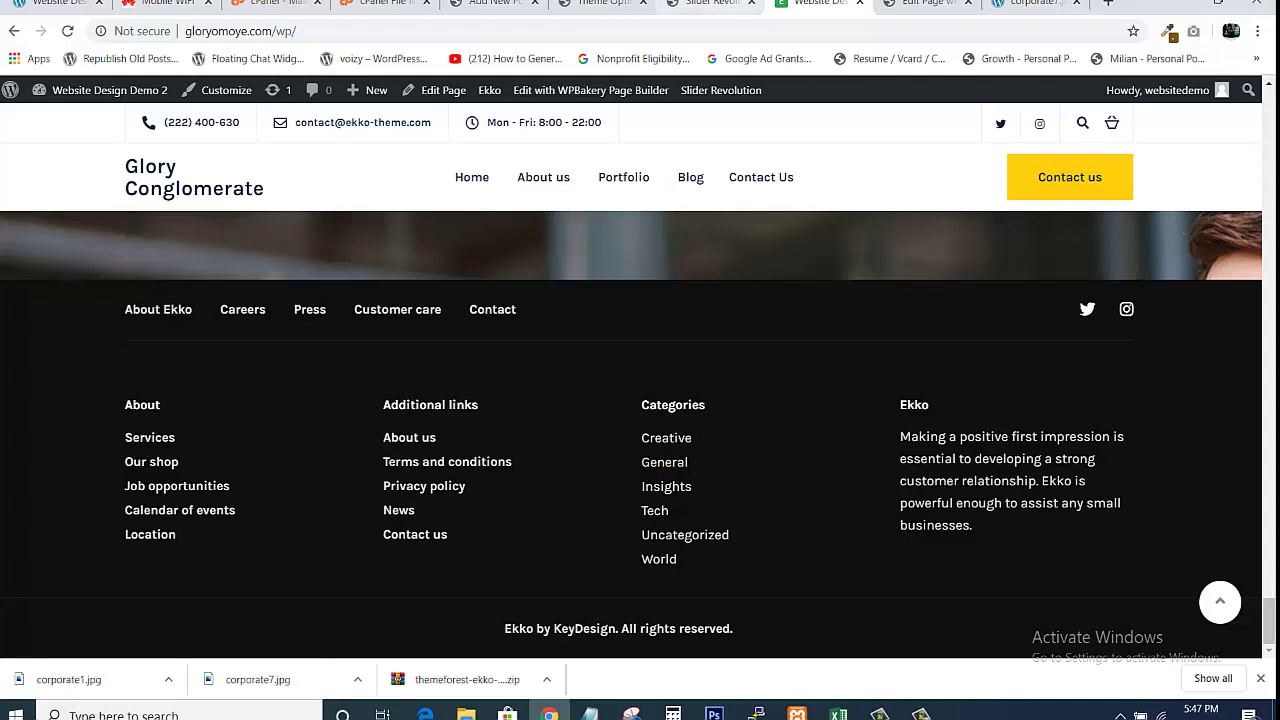
pyautogui.click(600, 4)
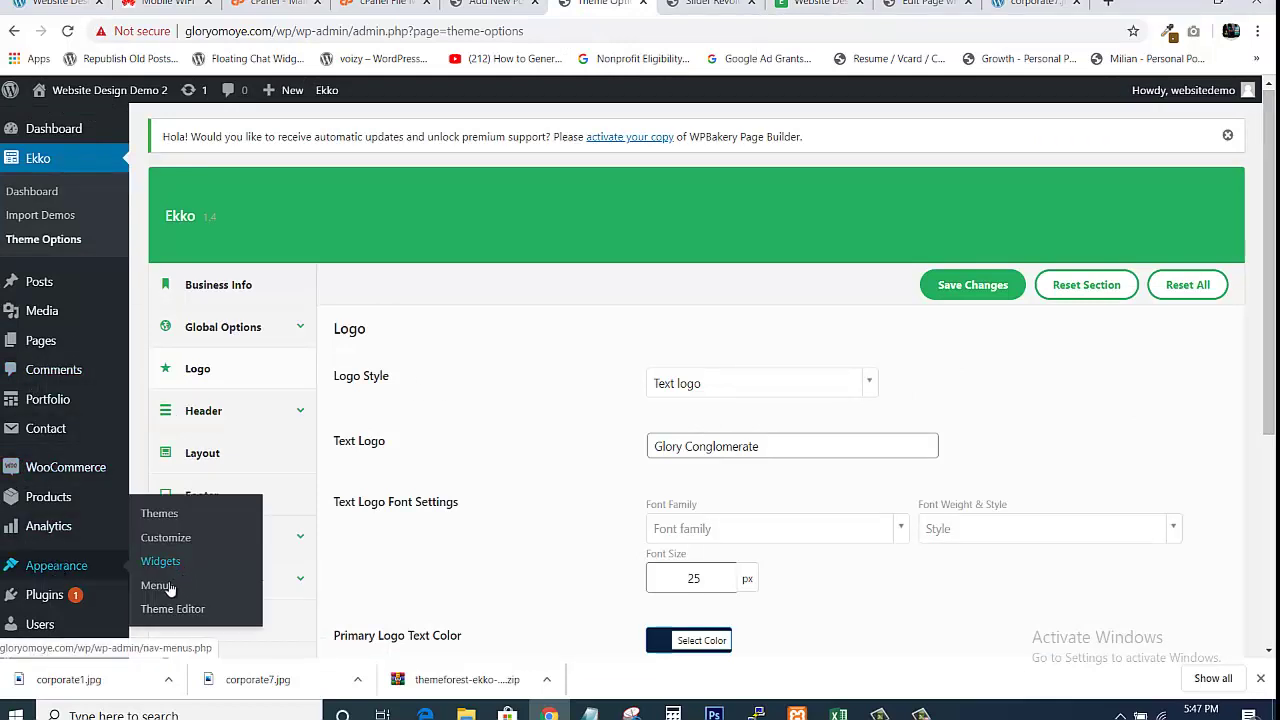
# Open Appearance > Menus in a new tab and load the Footer menu for editing
pyautogui.middleClick(163, 589)
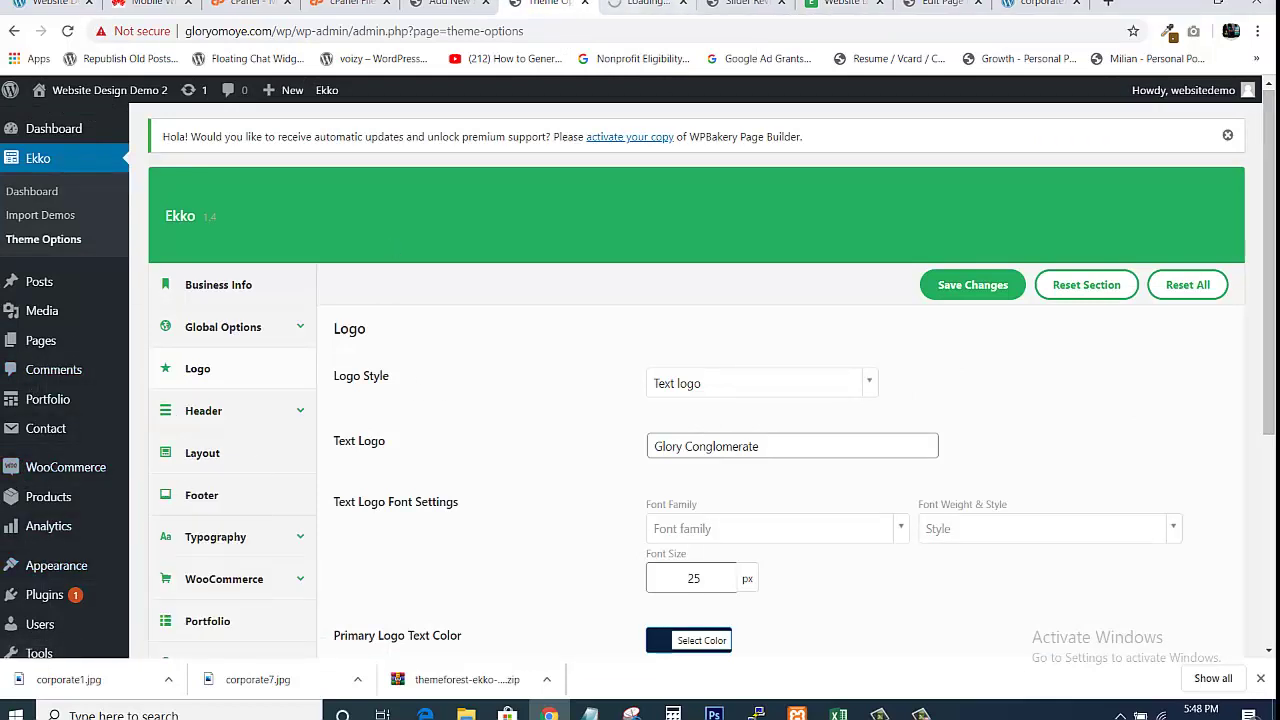
pyautogui.click(647, 4)
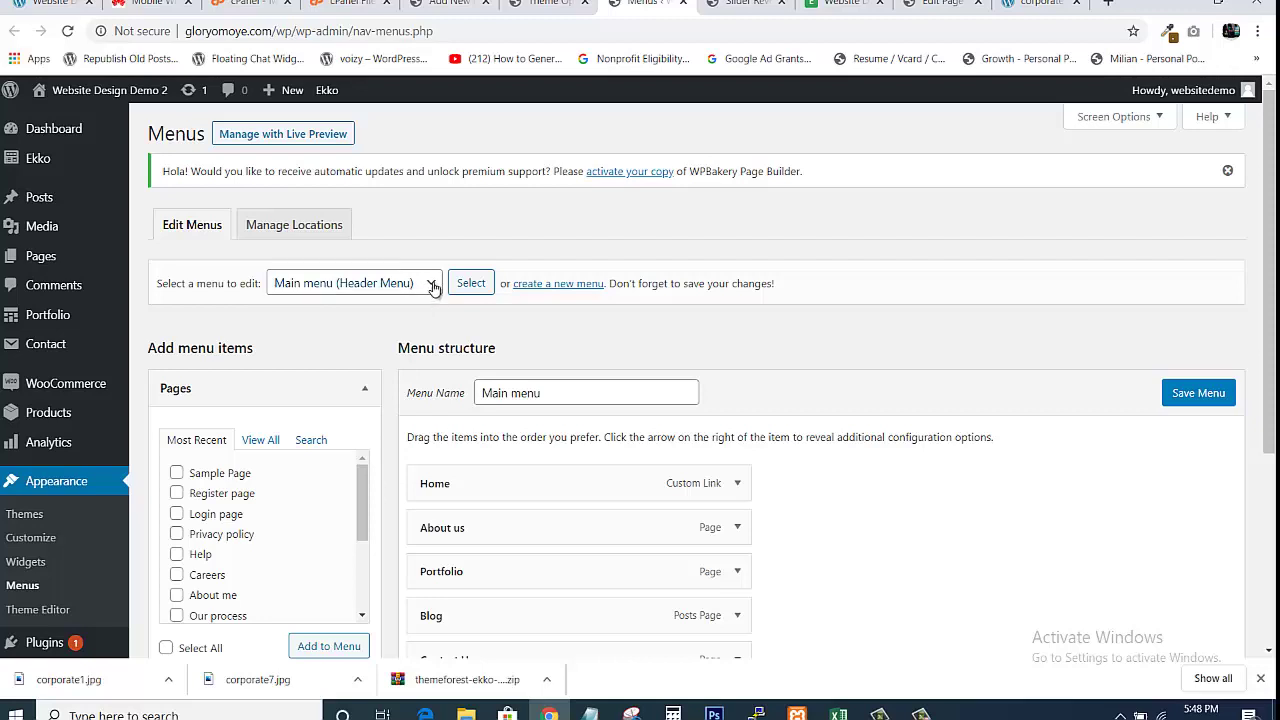
pyautogui.click(434, 288)
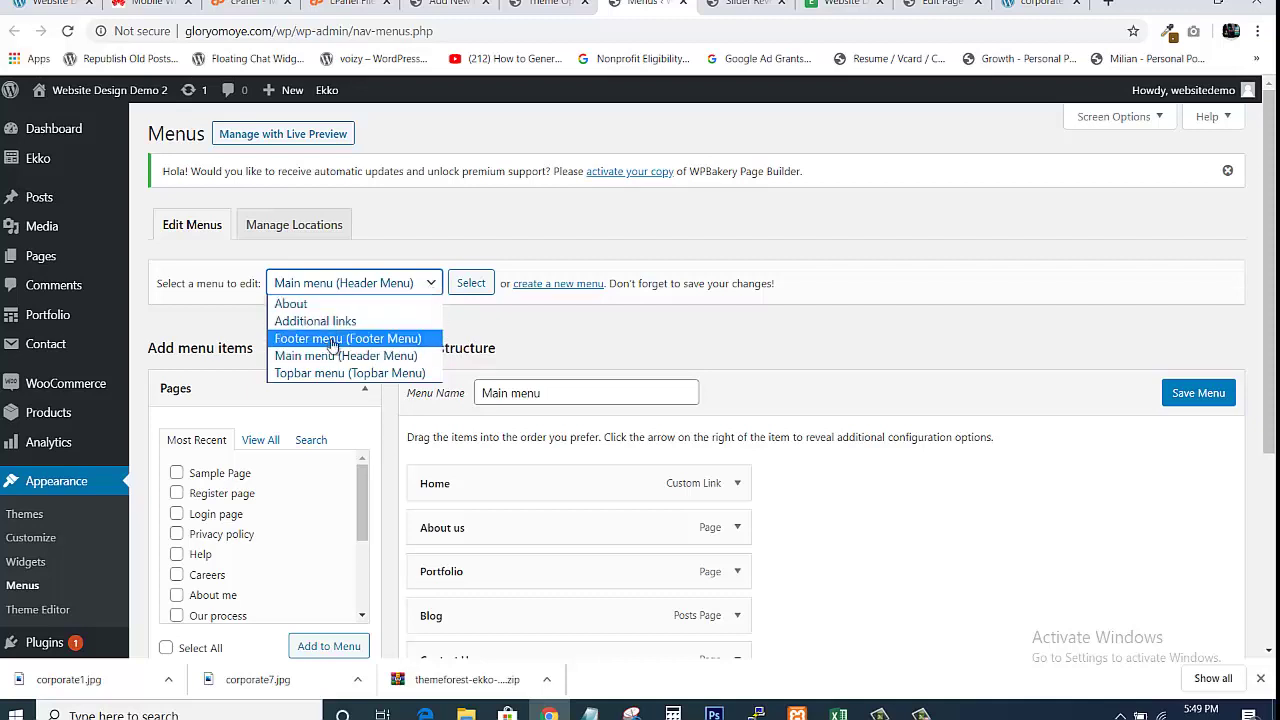
pyautogui.click(332, 344)
pyautogui.click(474, 288)
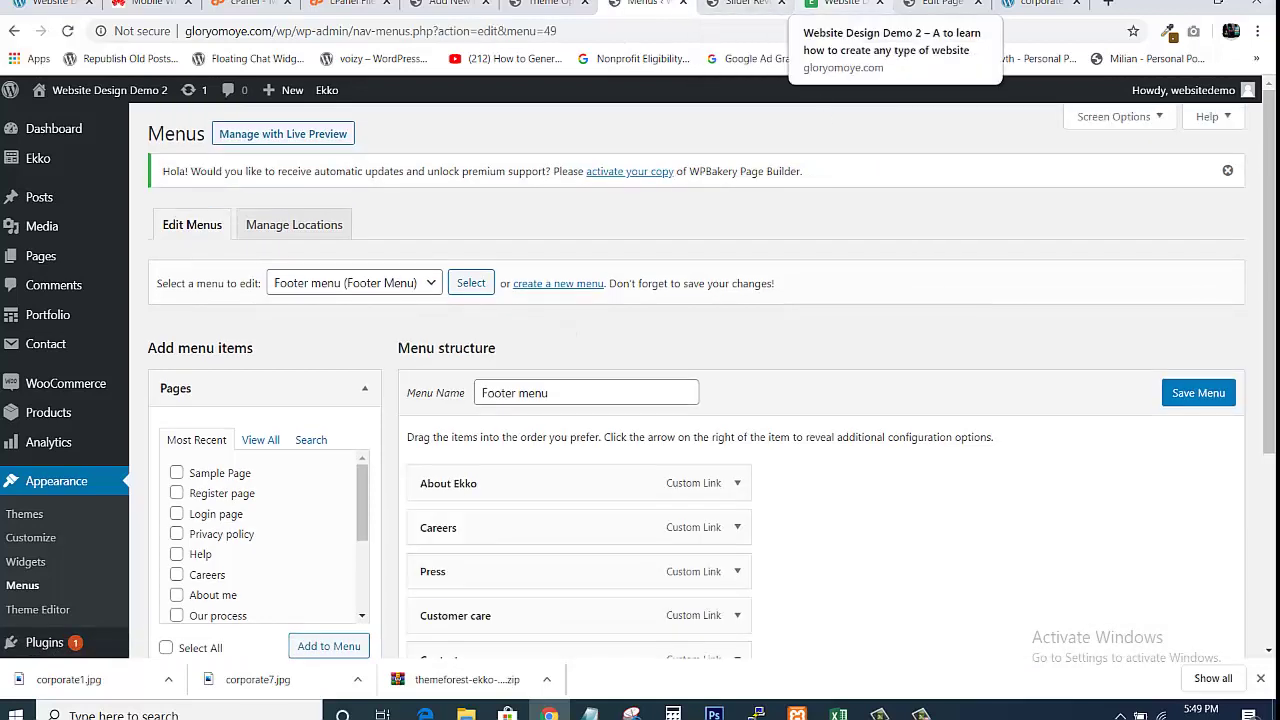
# Inspect the About Ekko, Careers and Press footer menu items against the live footer
pyautogui.click(845, 4)
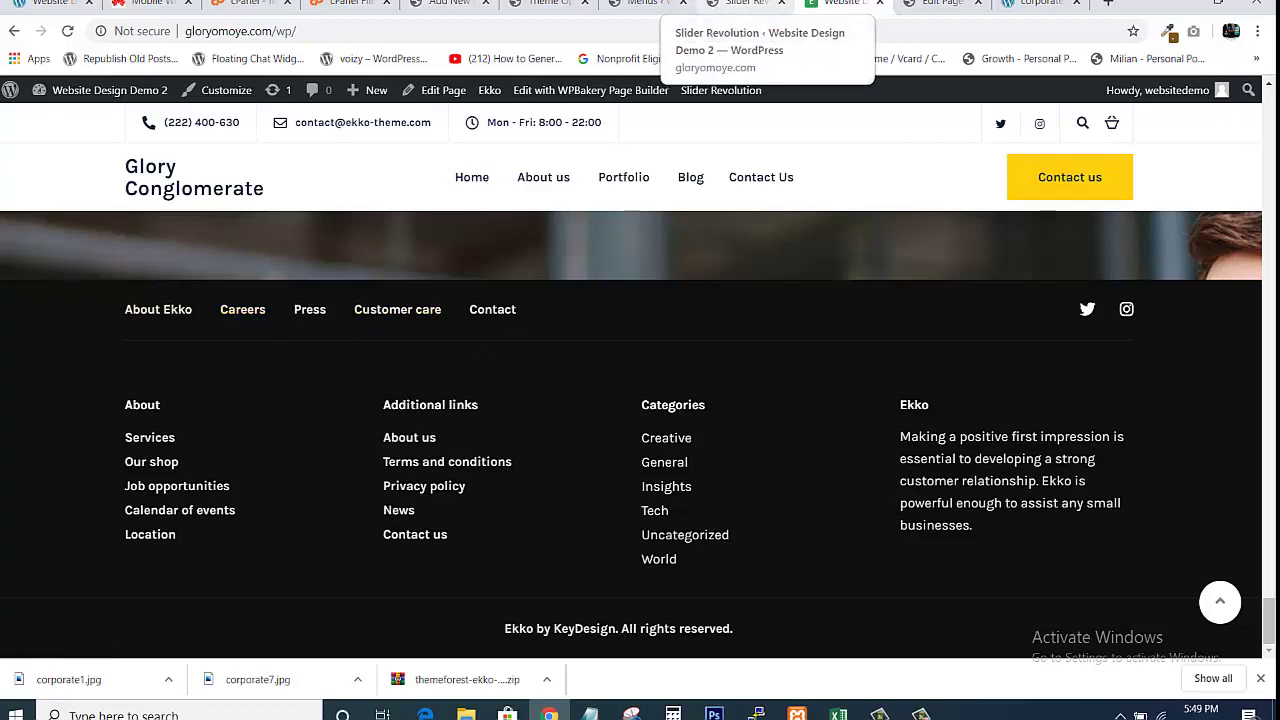
pyautogui.click(656, 5)
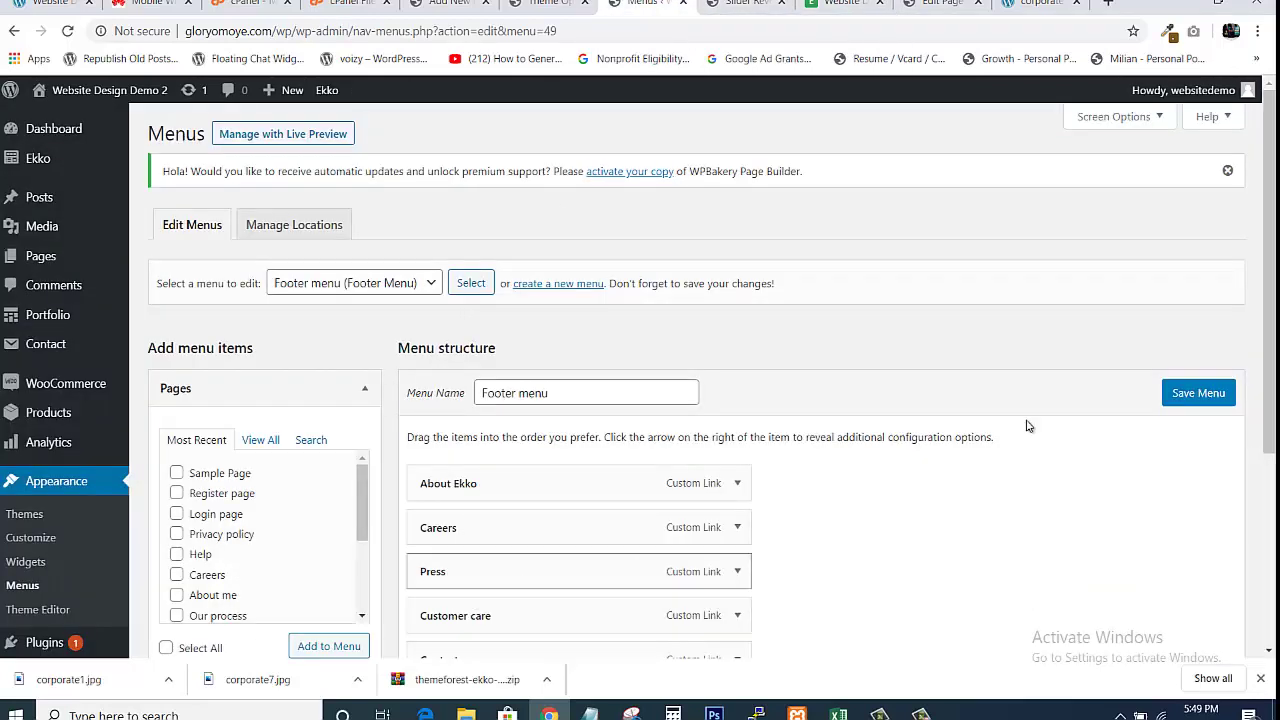
pyautogui.moveTo(1272, 212); pyautogui.dragTo(1273, 315)
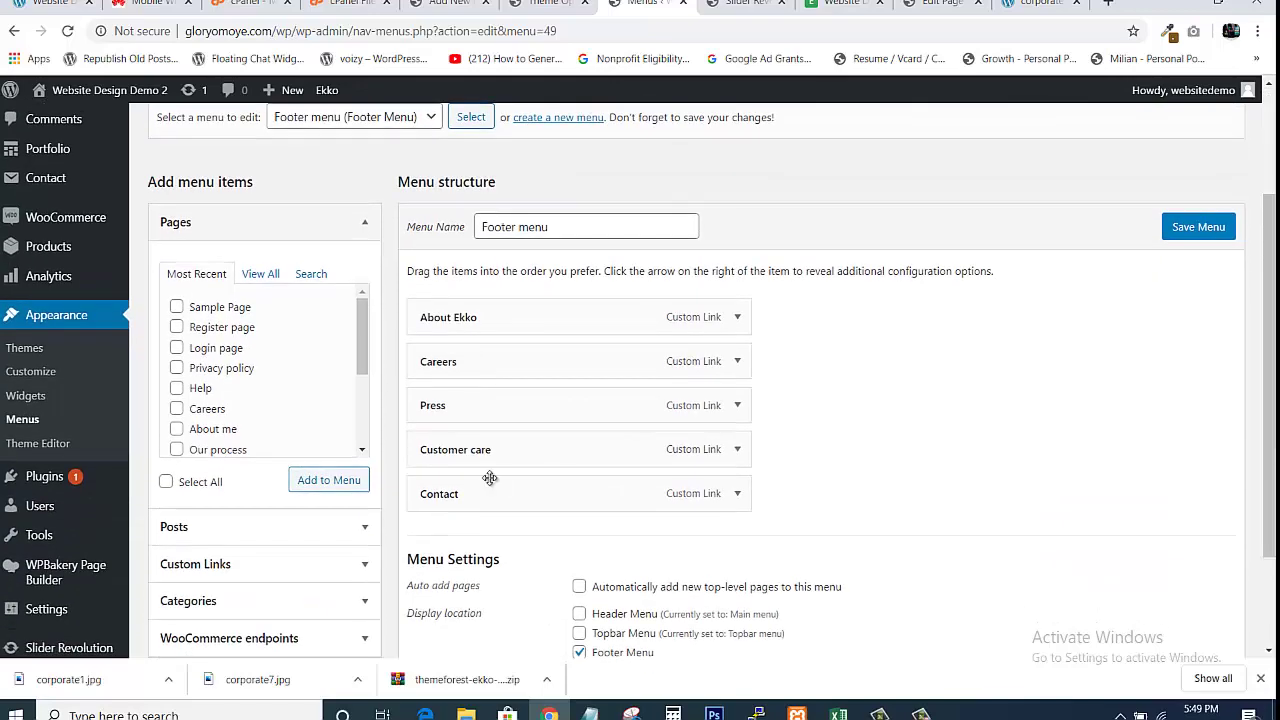
pyautogui.click(736, 320)
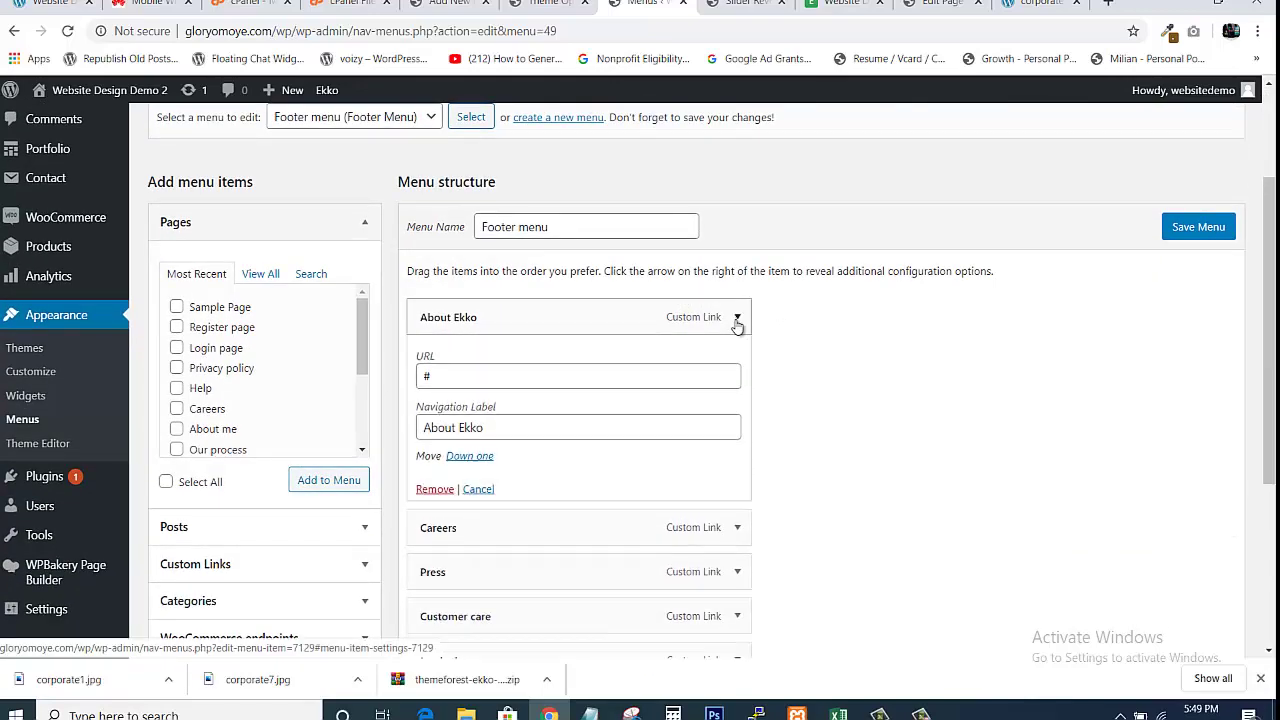
pyautogui.click(737, 320)
pyautogui.click(737, 362)
pyautogui.click(737, 362)
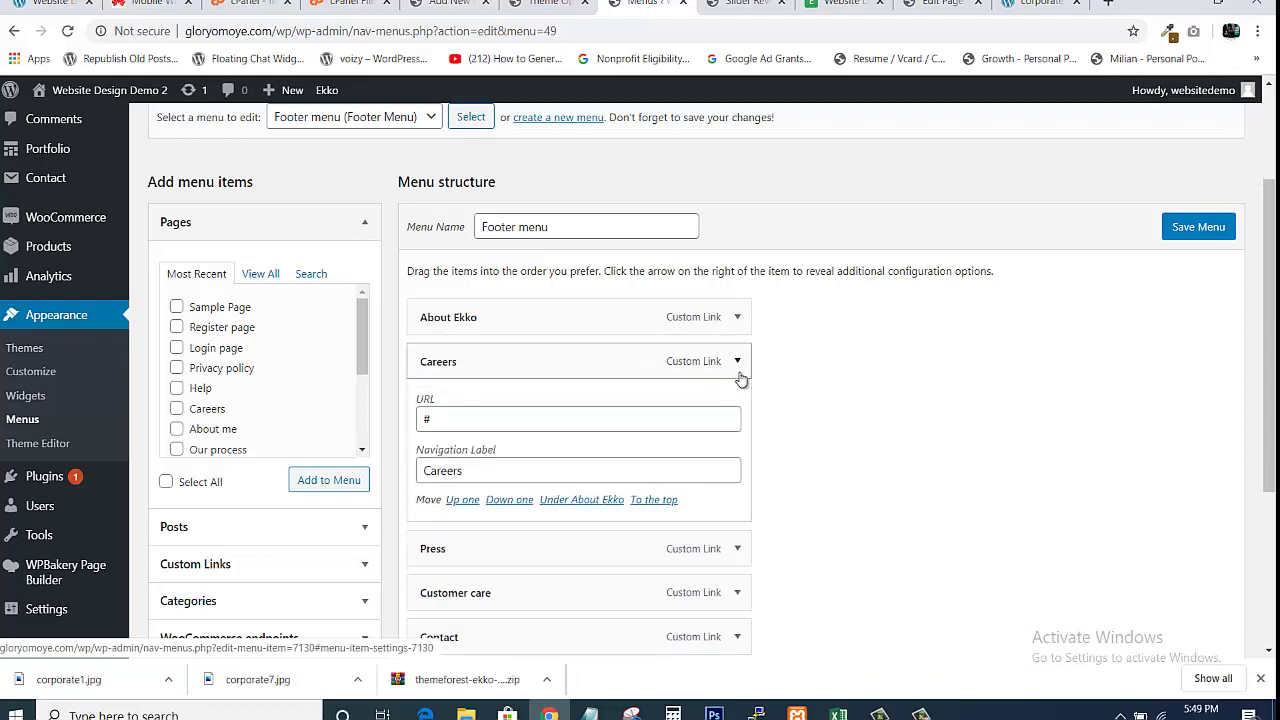
pyautogui.click(731, 406)
pyautogui.click(731, 406)
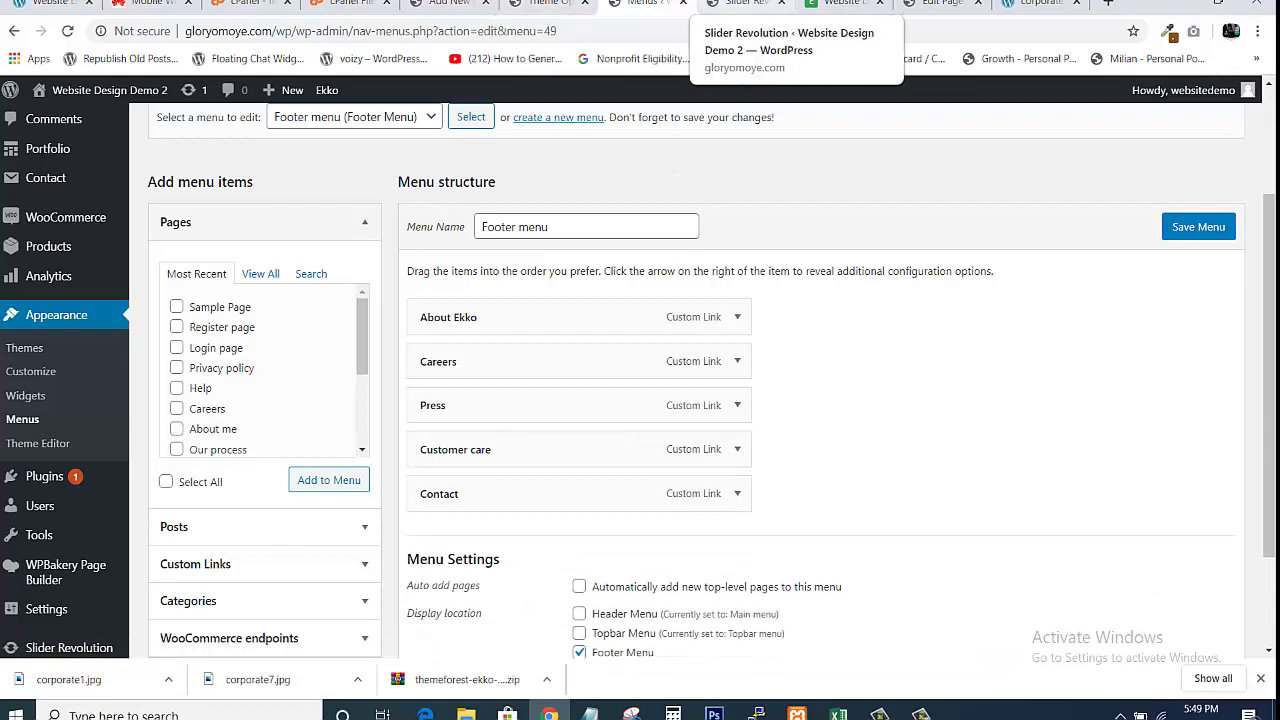
pyautogui.click(845, 4)
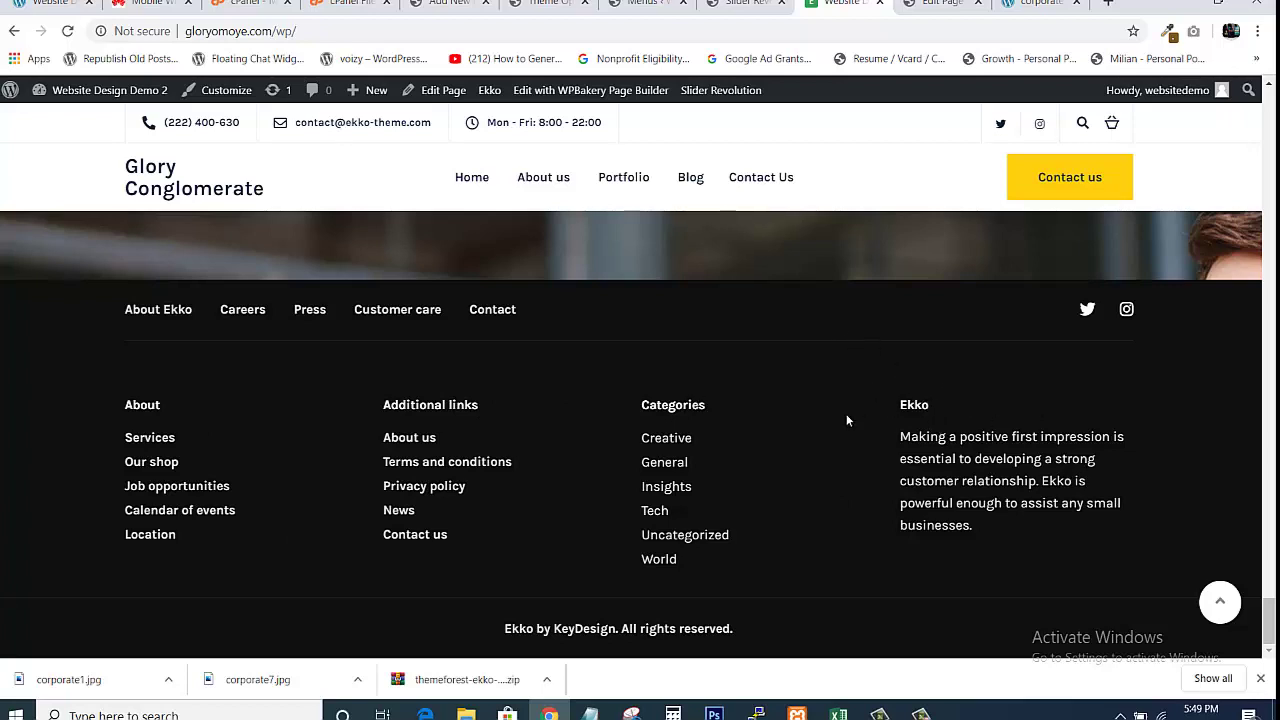
pyautogui.click(645, 4)
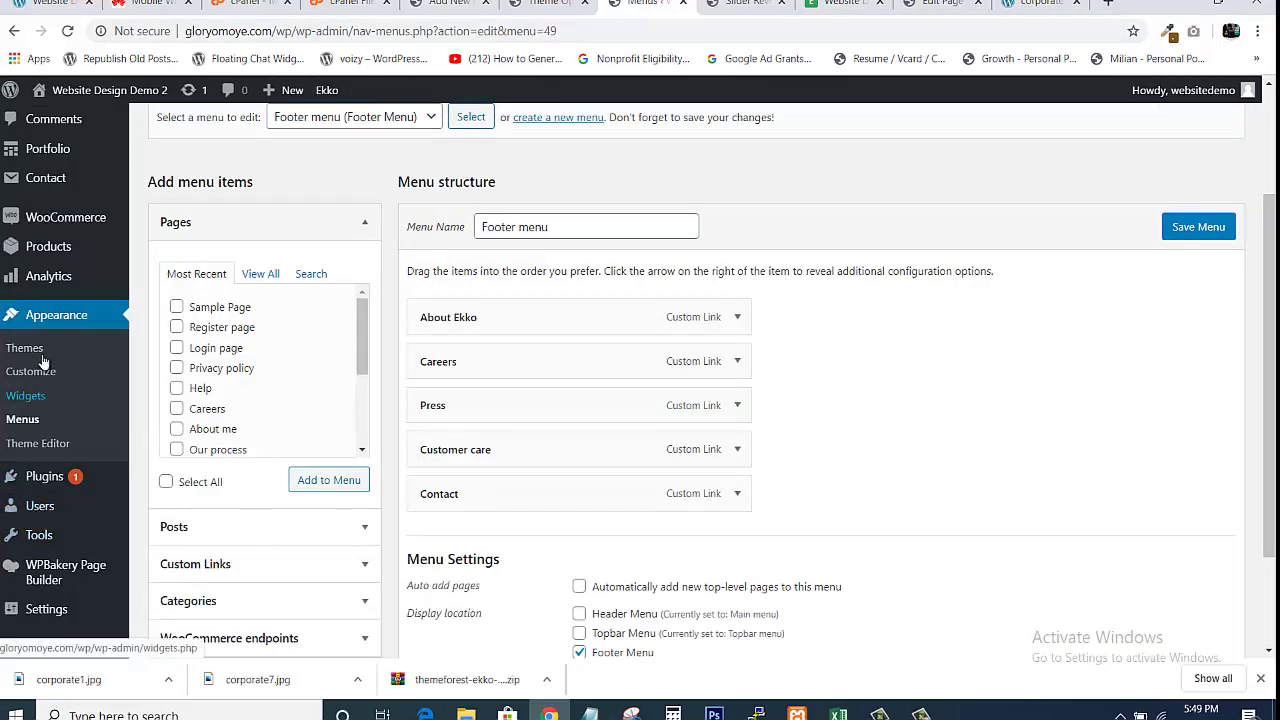
pyautogui.click(25, 399)
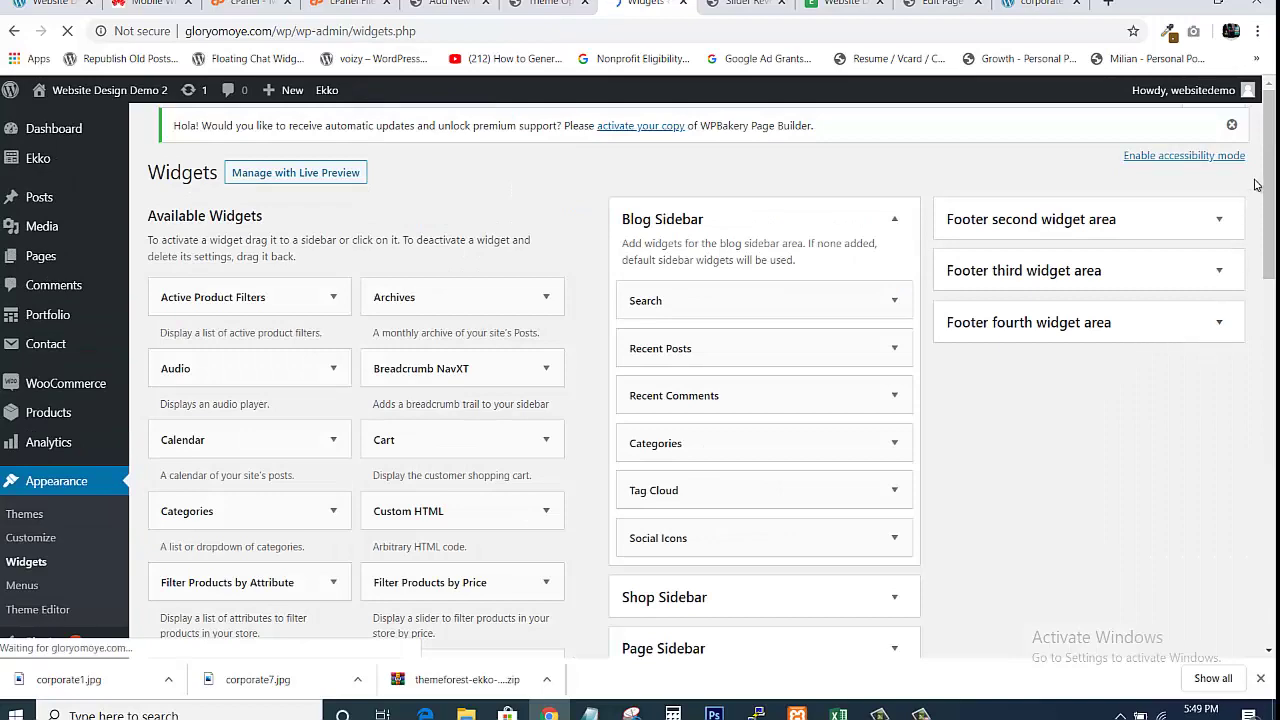
# Expand the first footer widget area and inspect the About navigation menu widget's title
pyautogui.moveTo(1273, 190); pyautogui.dragTo(1274, 231)
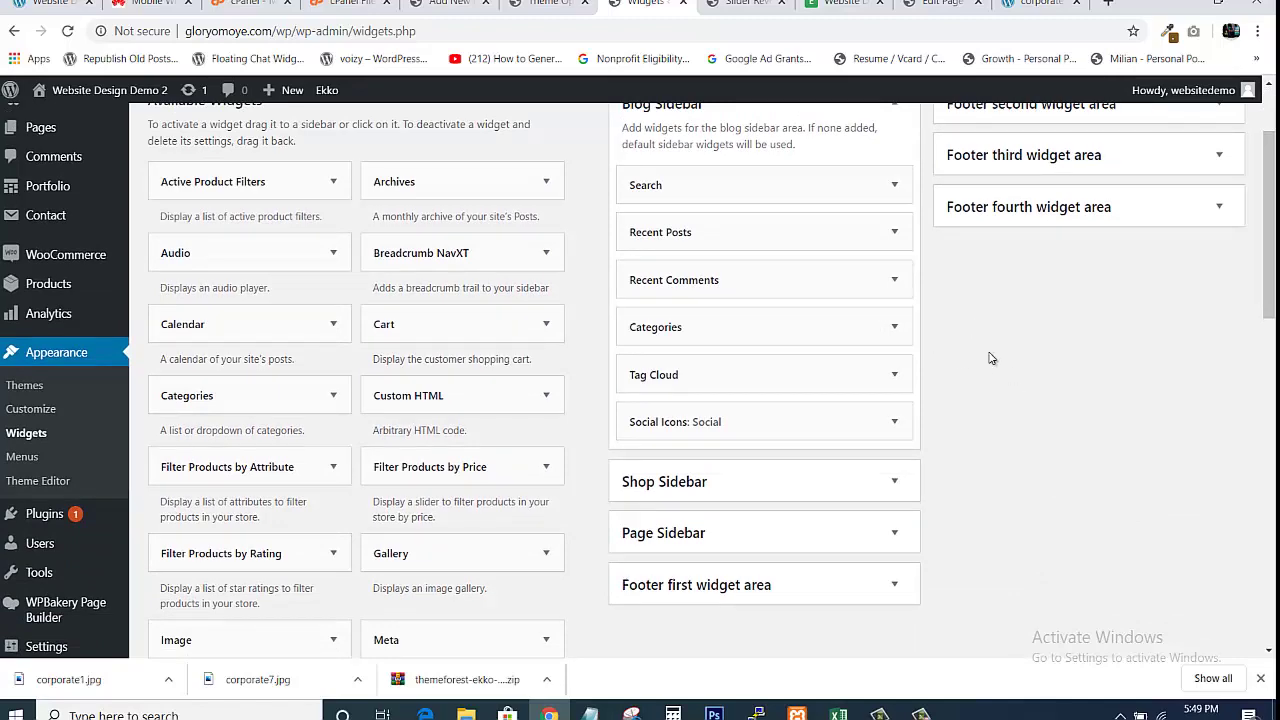
pyautogui.moveTo(1273, 252)
pyautogui.mouseDown()
pyautogui.moveTo(1275, 210)
pyautogui.moveTo(1275, 228)
pyautogui.mouseUp()
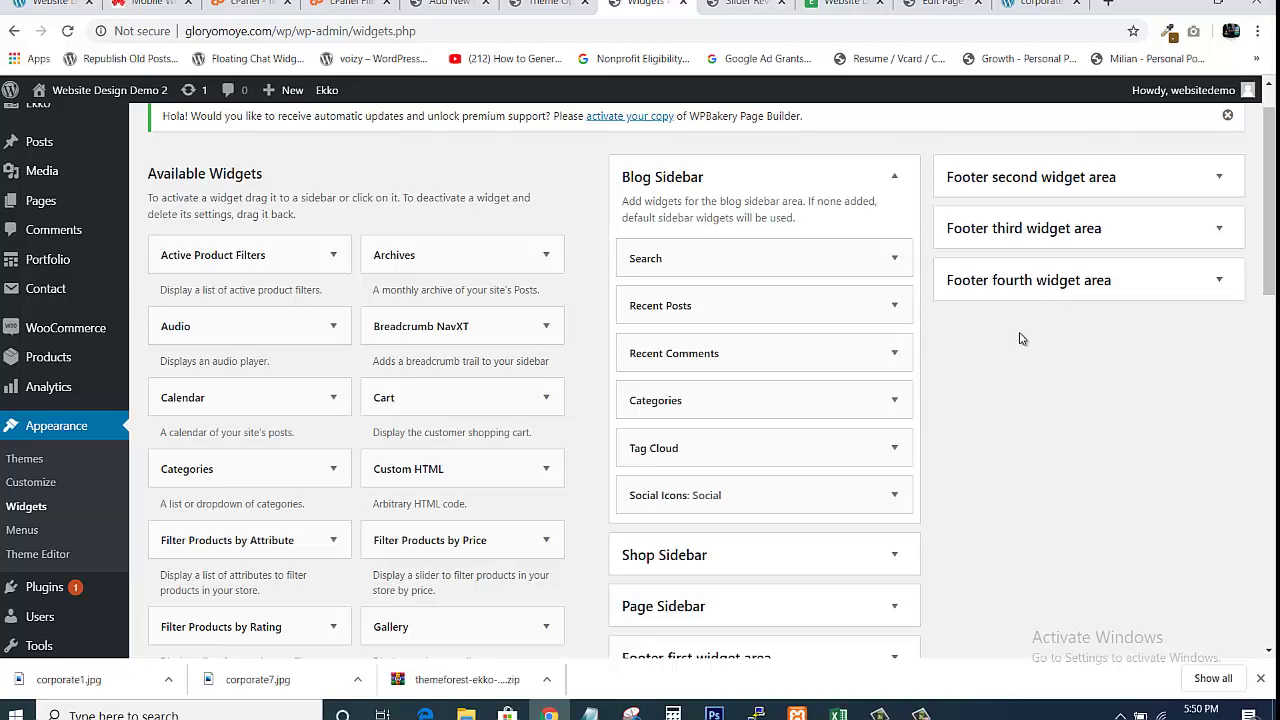
pyautogui.moveTo(1269, 250)
pyautogui.mouseDown()
pyautogui.moveTo(1273, 315)
pyautogui.moveTo(1268, 275)
pyautogui.mouseUp()
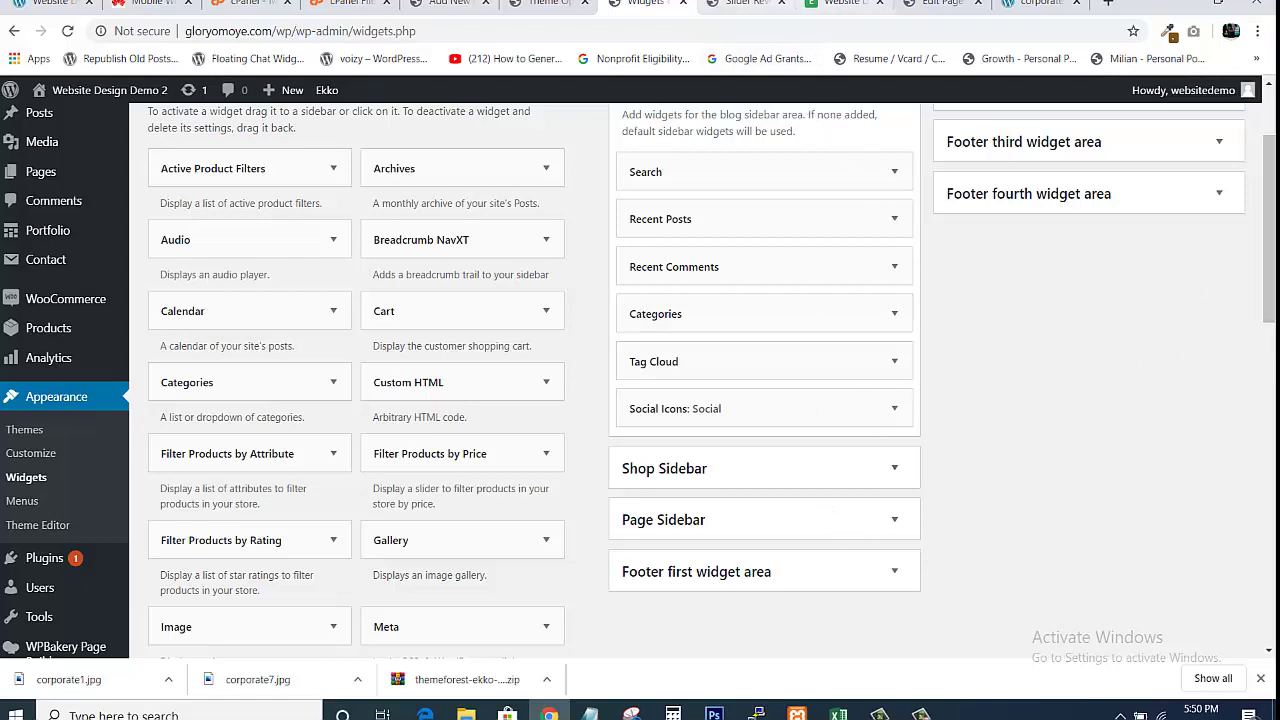
pyautogui.click(845, 6)
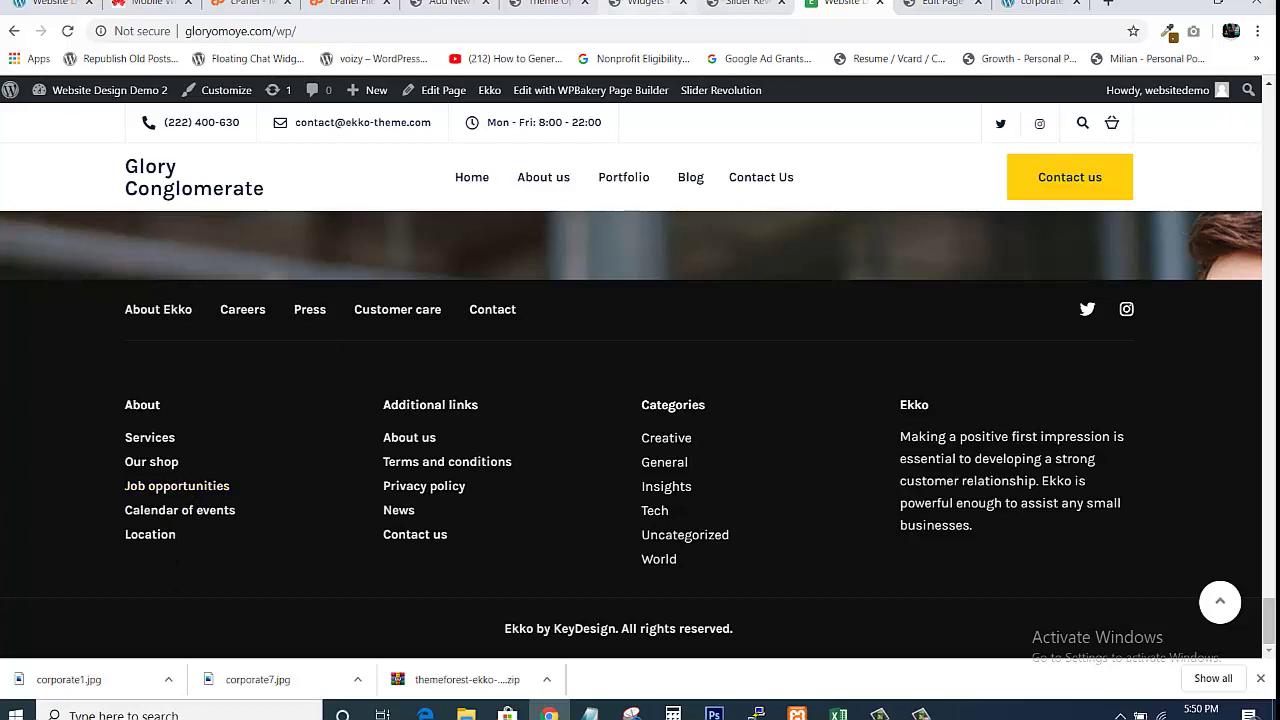
pyautogui.click(640, 4)
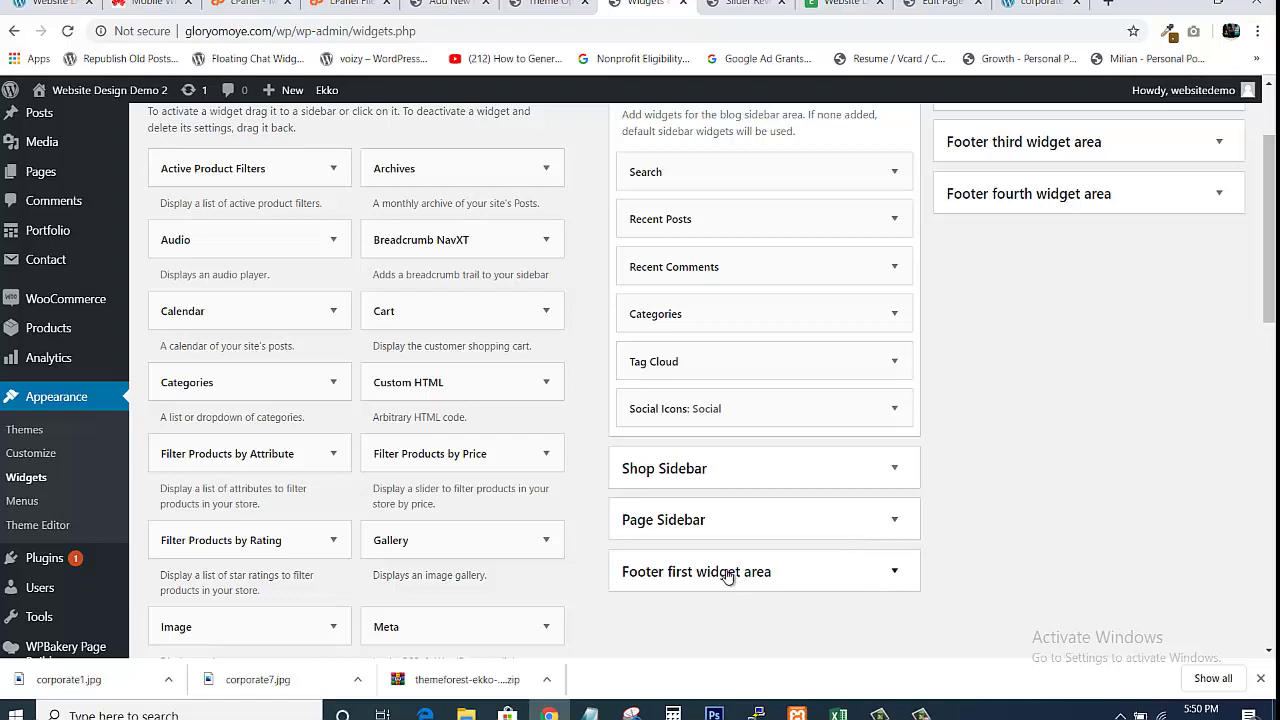
pyautogui.click(894, 571)
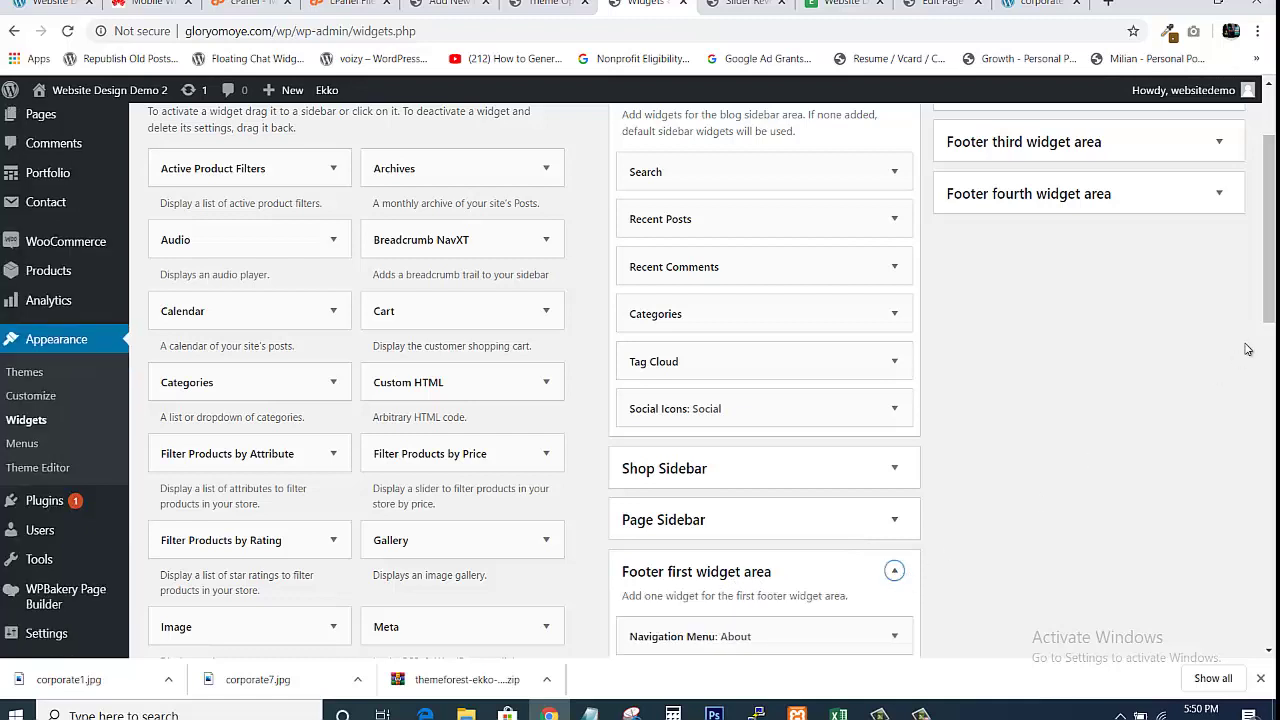
pyautogui.scroll(-3, 912, 519)
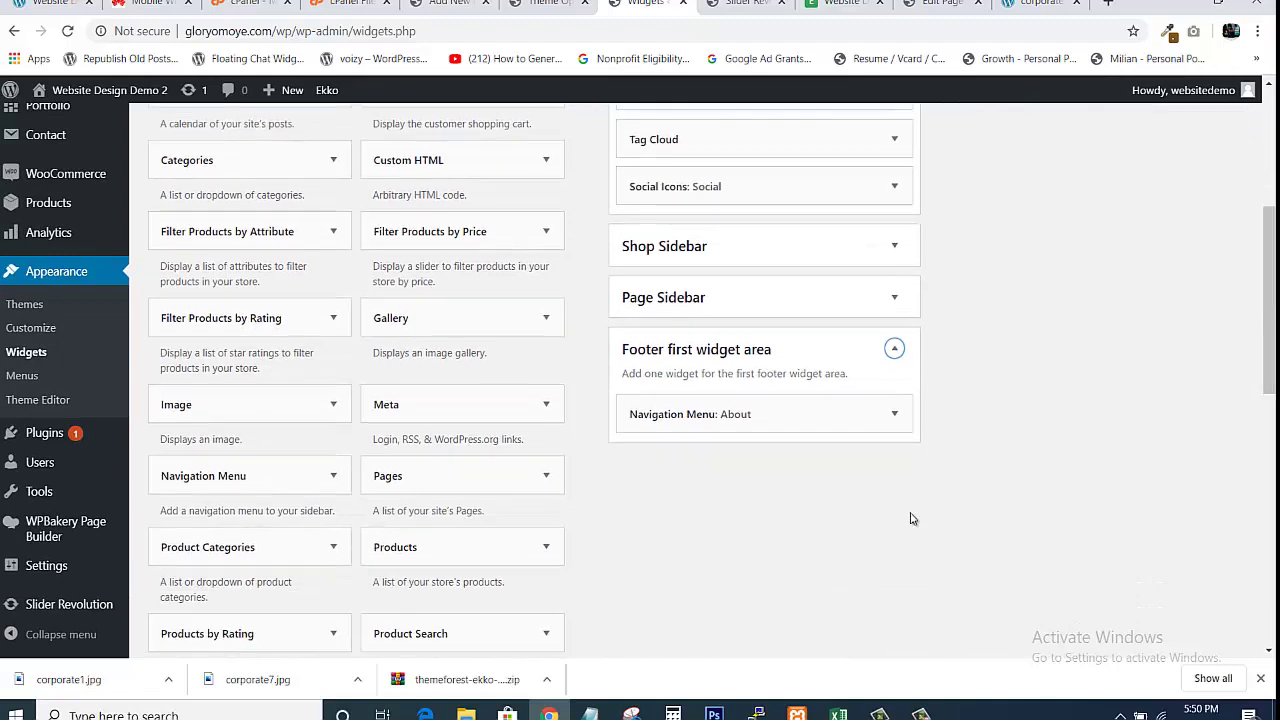
pyautogui.click(895, 416)
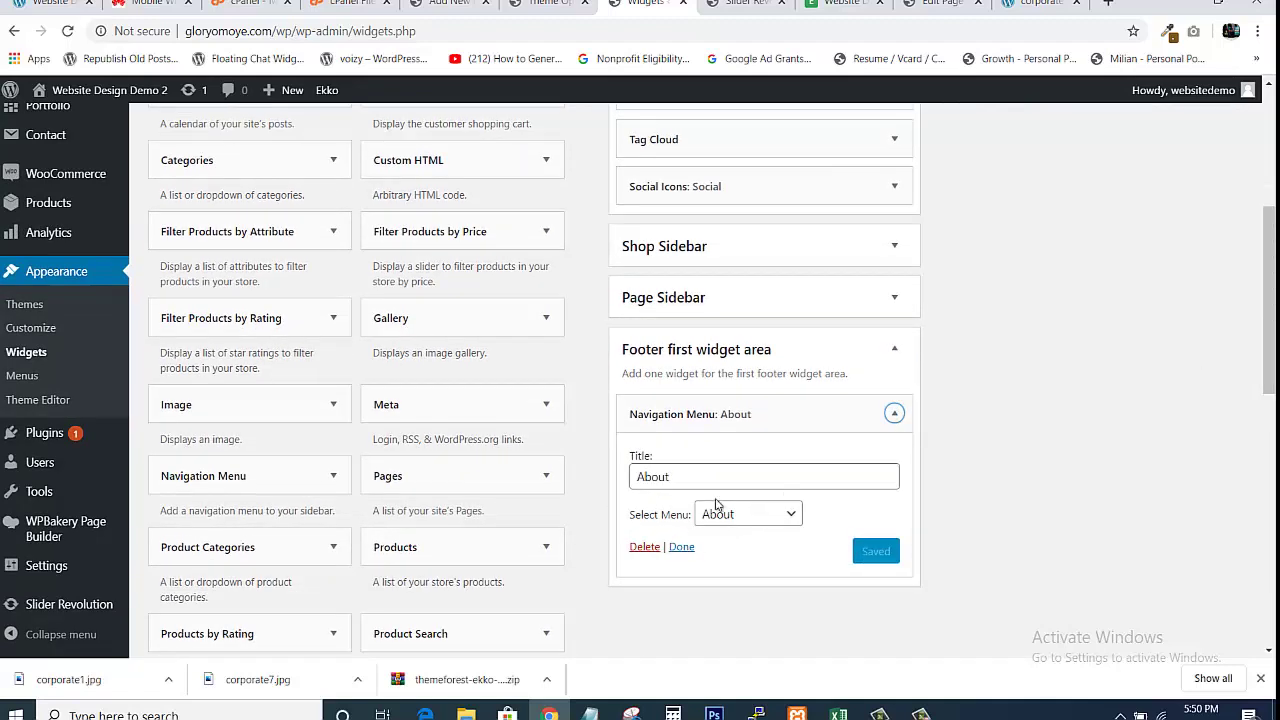
pyautogui.click(861, 473)
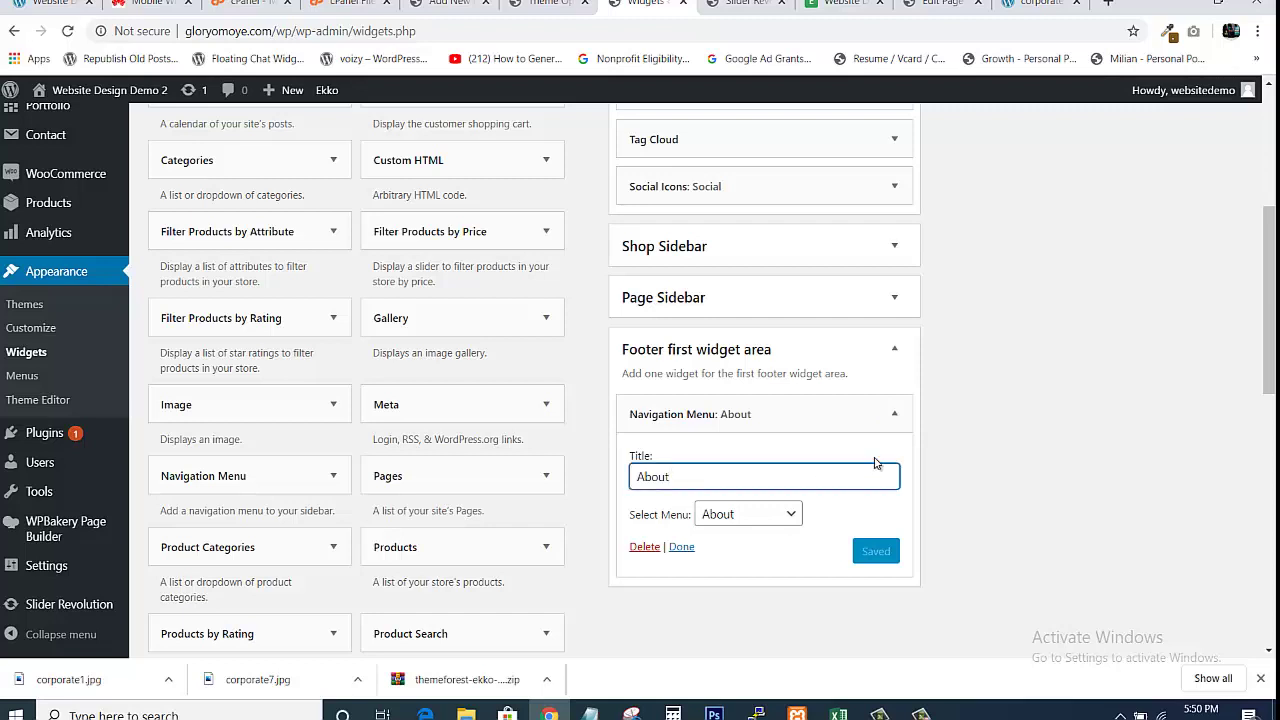
pyautogui.click(897, 420)
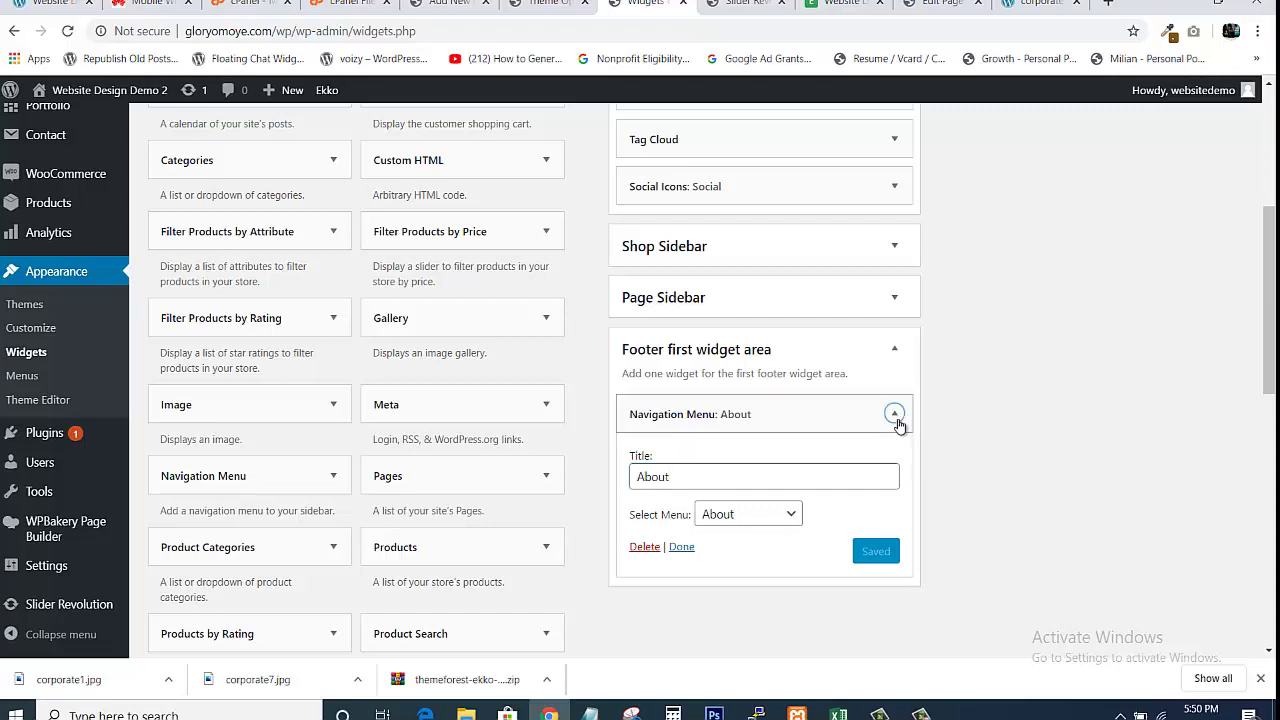
pyautogui.click(897, 420)
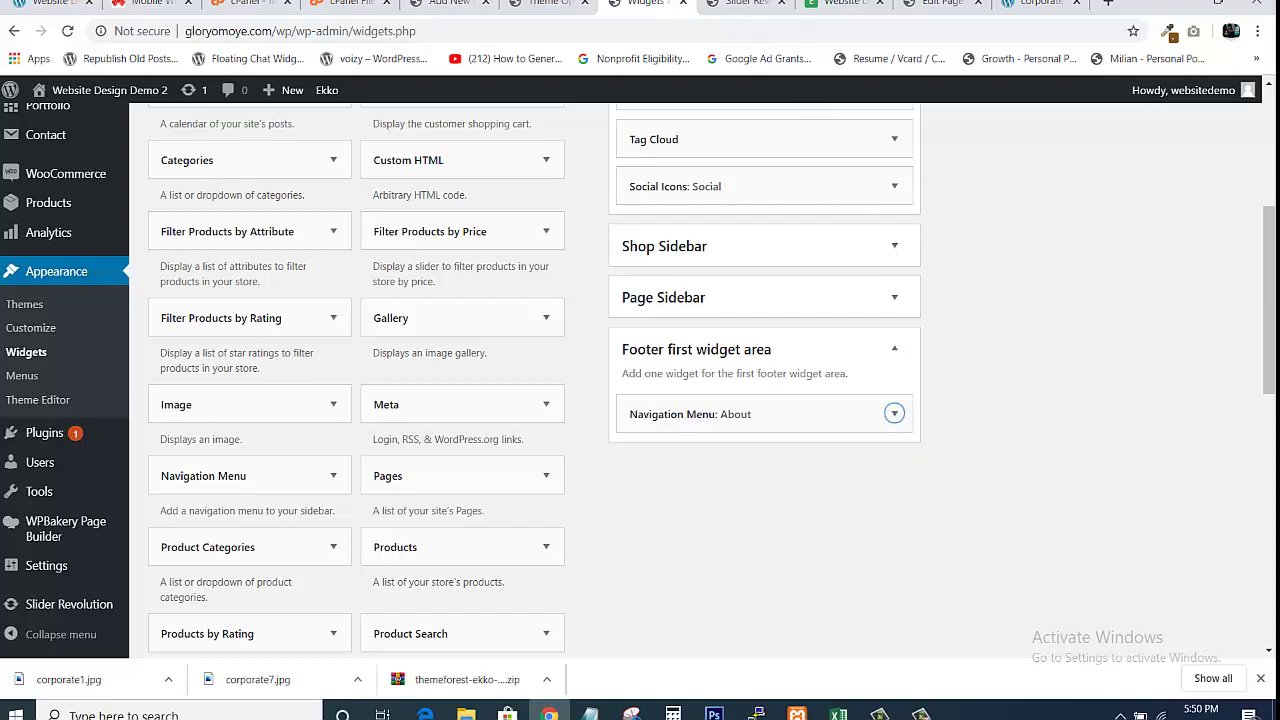
pyautogui.scroll(4, 1266, 280)
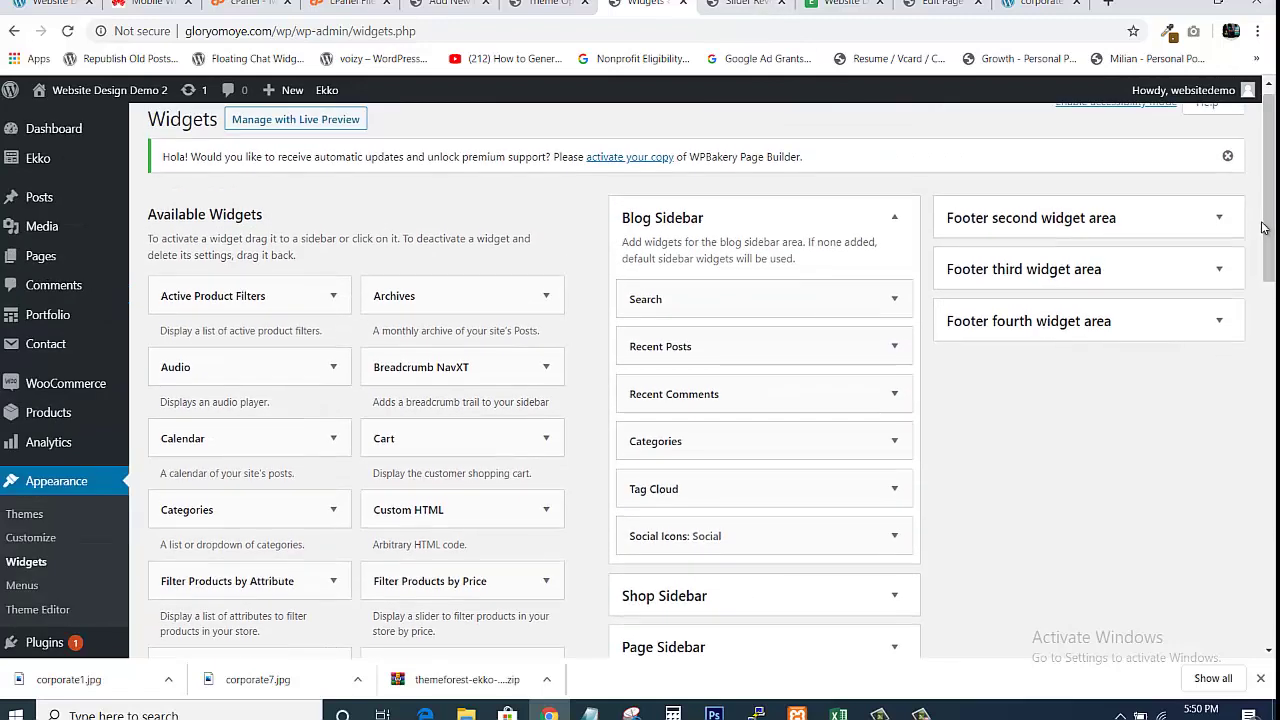
# Expand the second and third footer areas to view the Additional links and Categories widgets
pyautogui.click(1219, 217)
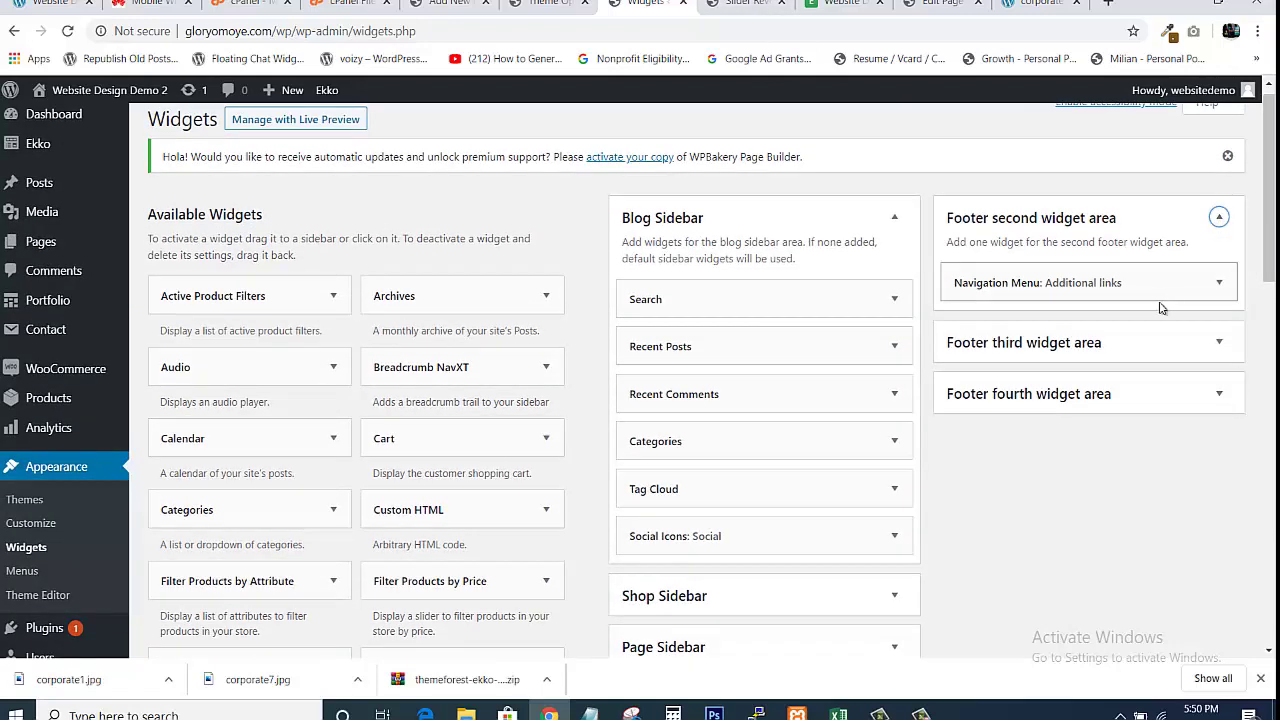
pyautogui.click(1219, 282)
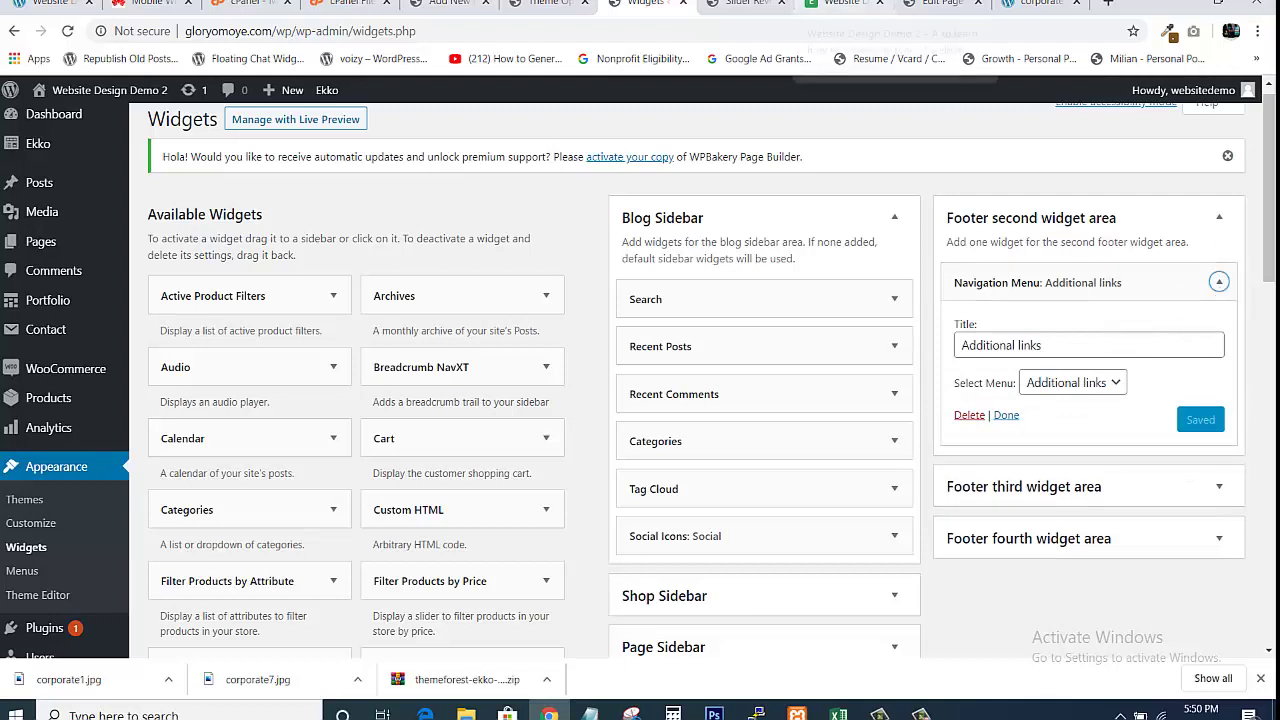
pyautogui.click(840, 4)
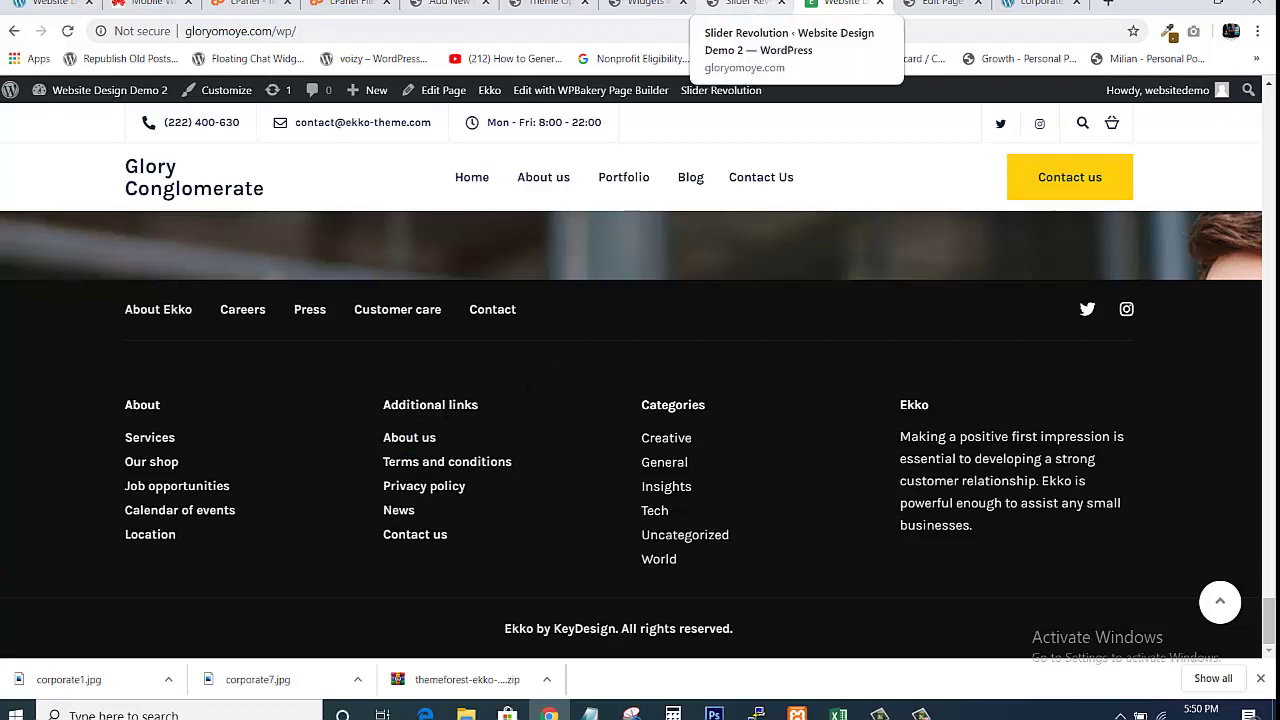
pyautogui.click(745, 4)
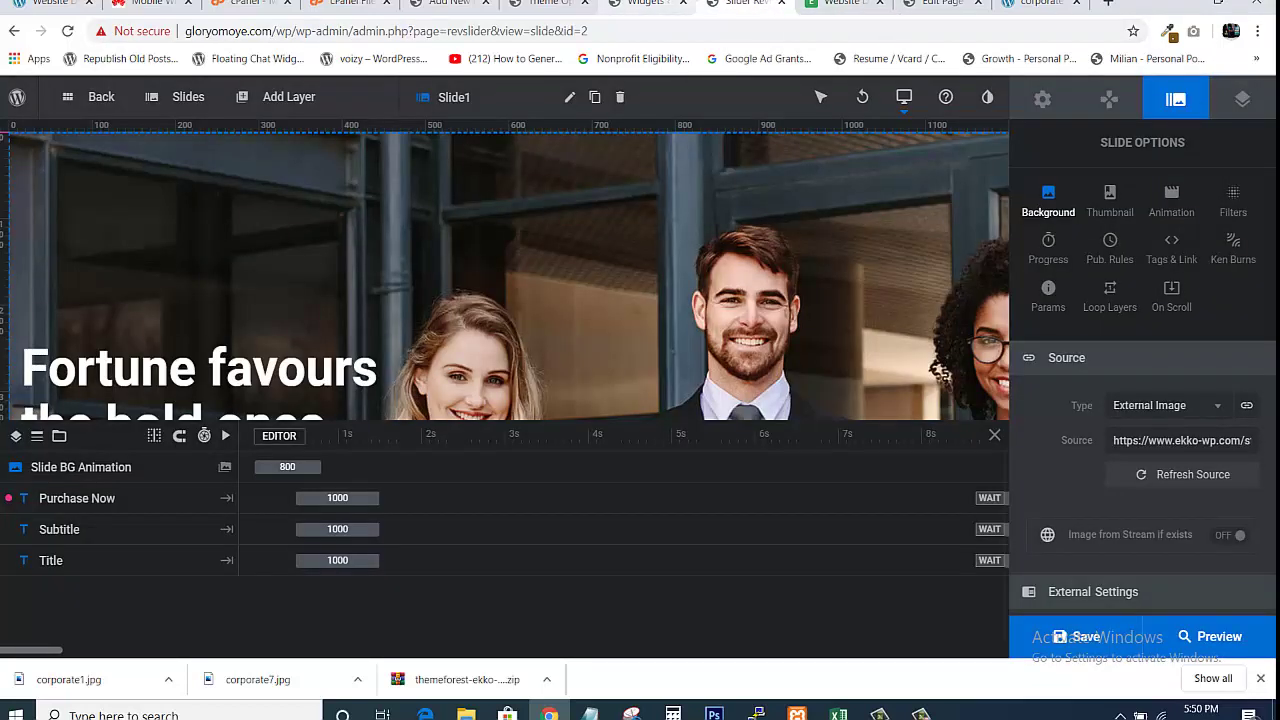
pyautogui.click(645, 4)
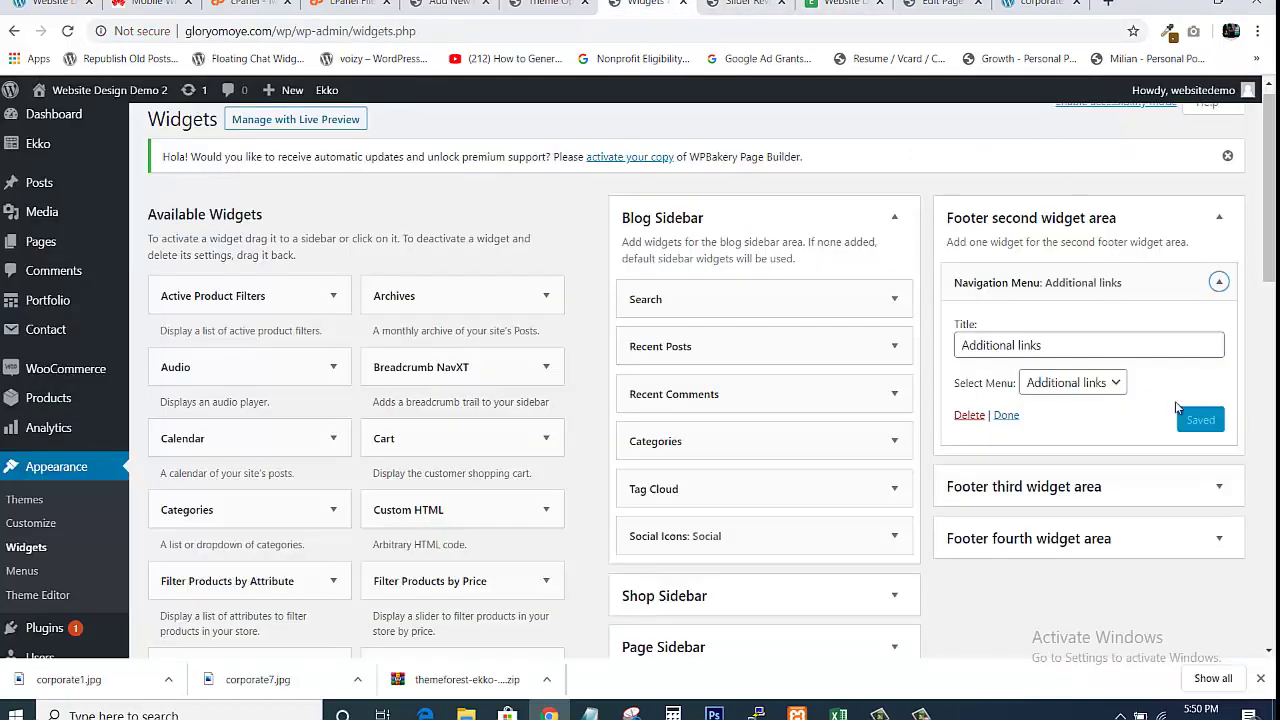
pyautogui.click(1219, 488)
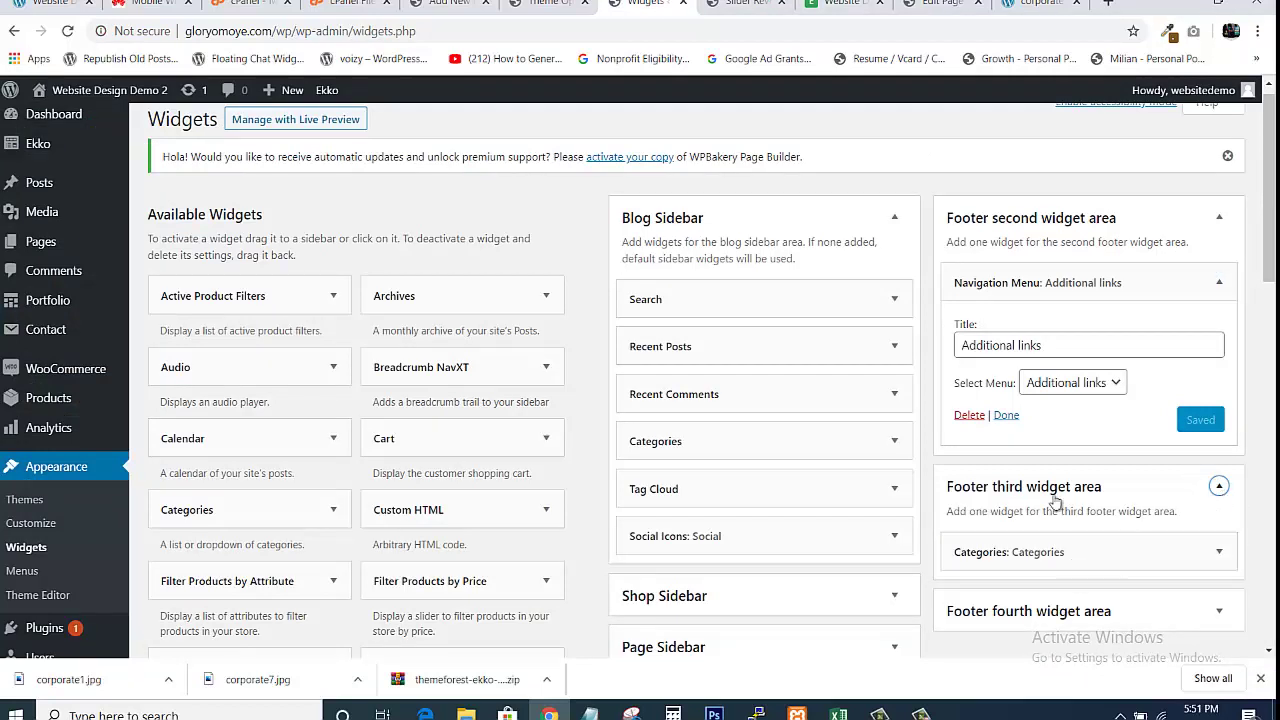
pyautogui.click(842, 3)
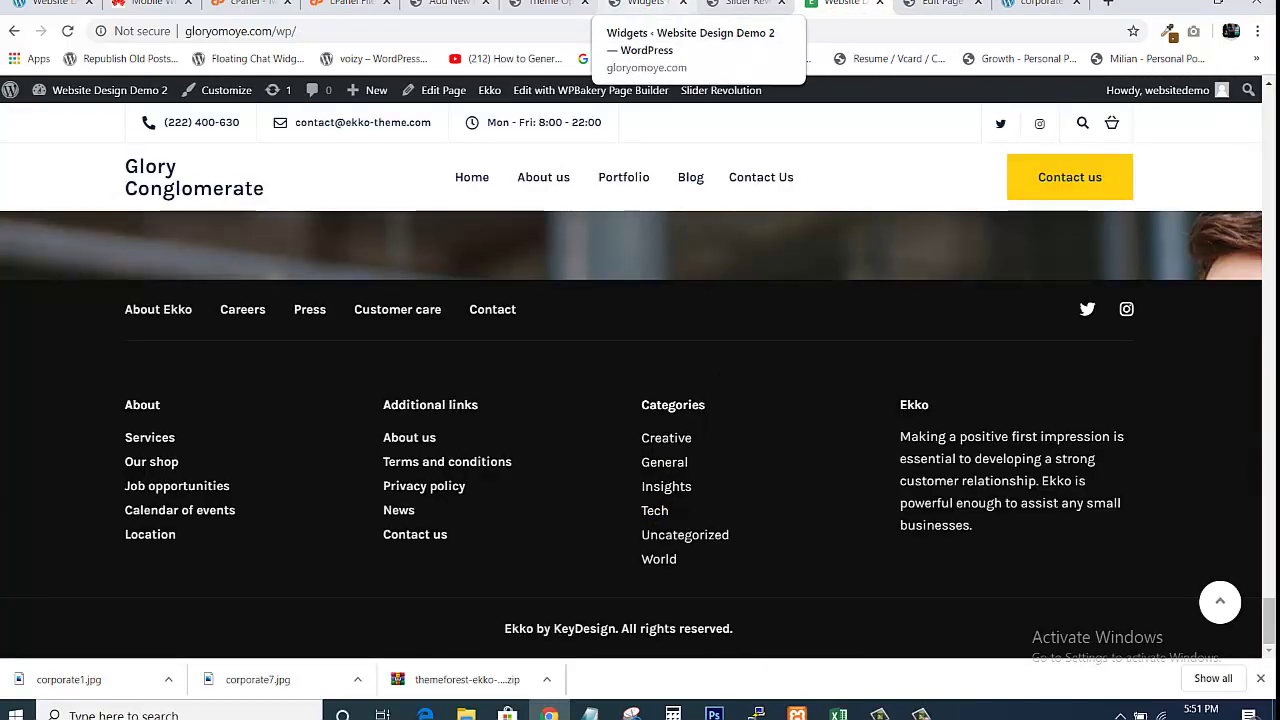
pyautogui.click(645, 5)
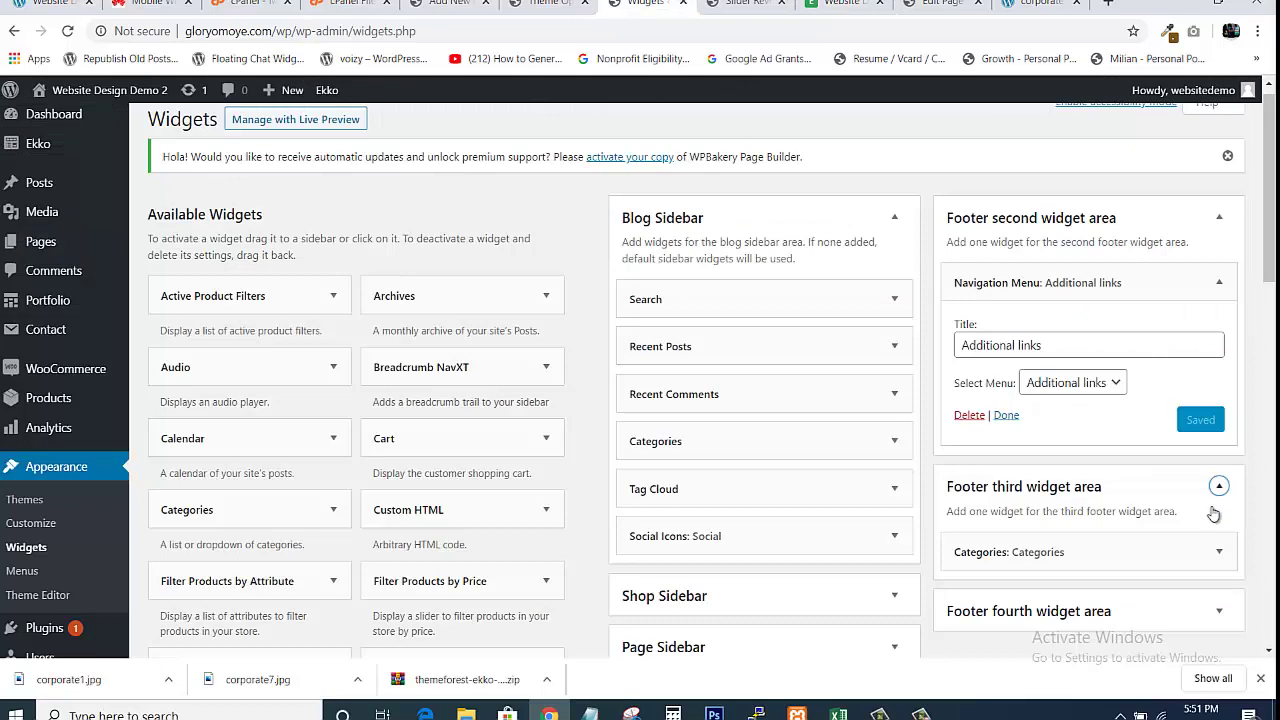
pyautogui.moveTo(1271, 286); pyautogui.dragTo(1273, 352)
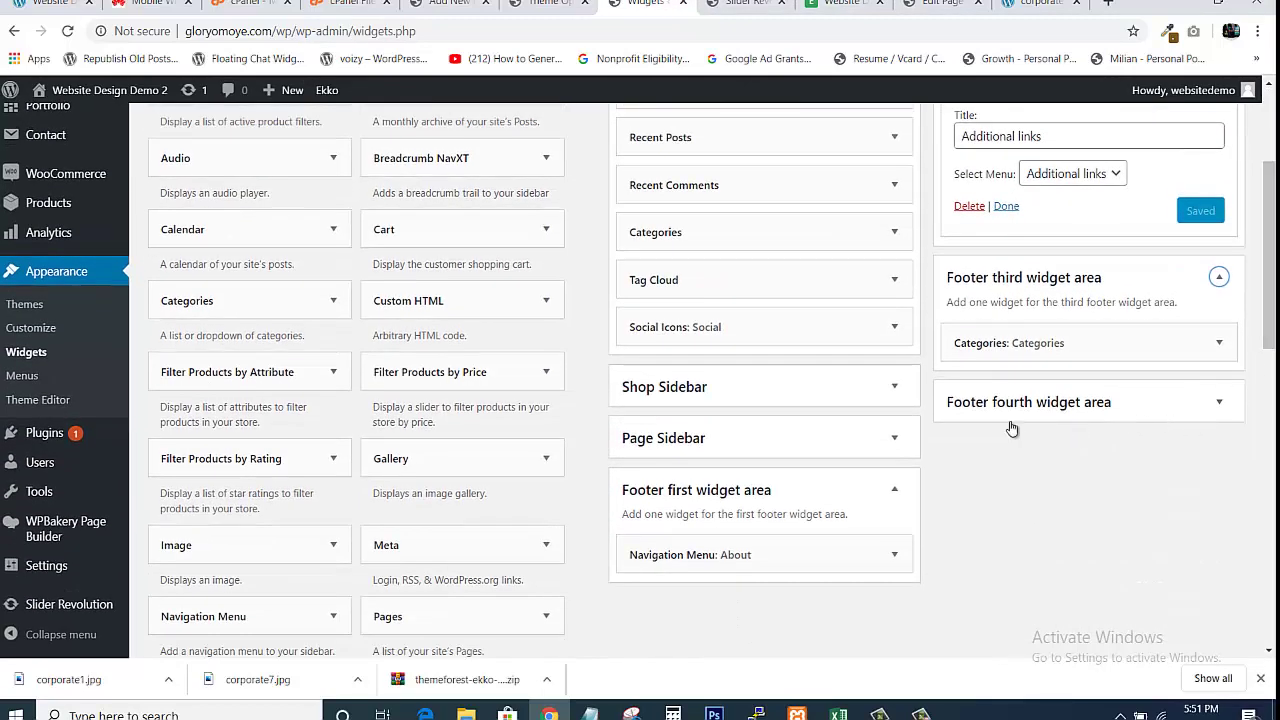
# Open the fourth footer area's Text: Ekko widget and retitle it Glory Conglomerate
pyautogui.click(1214, 403)
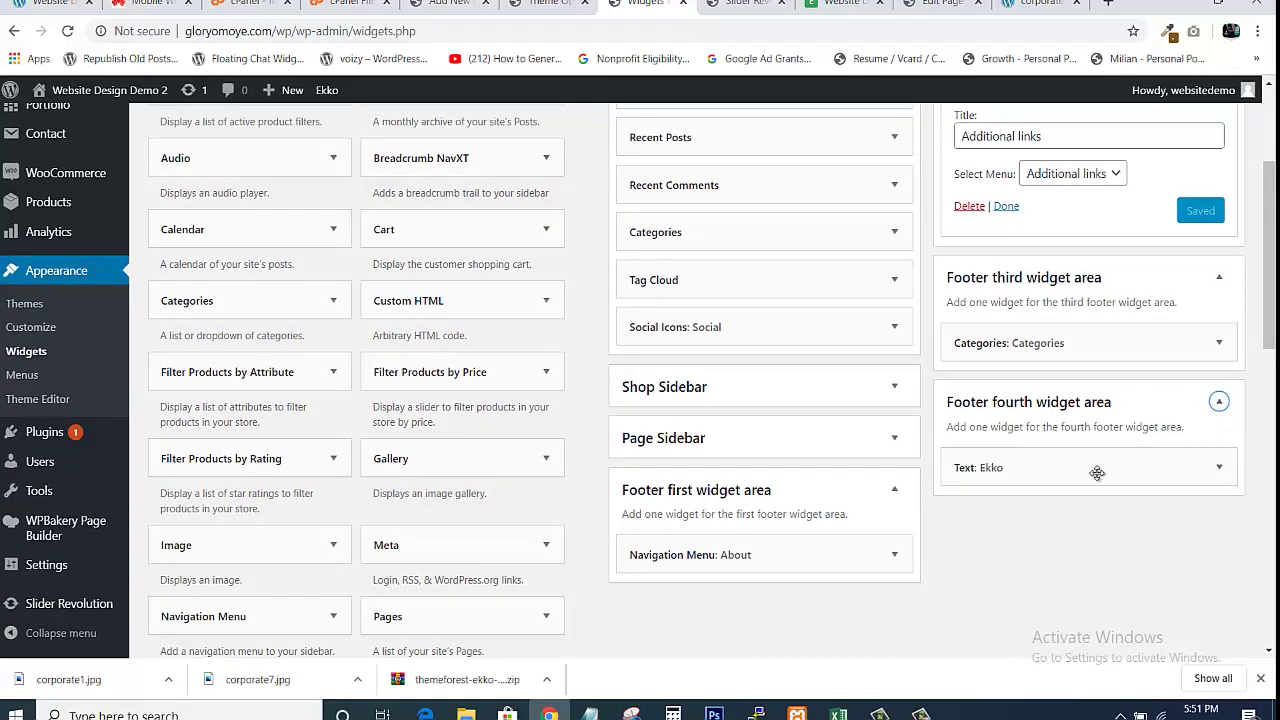
pyautogui.click(1218, 467)
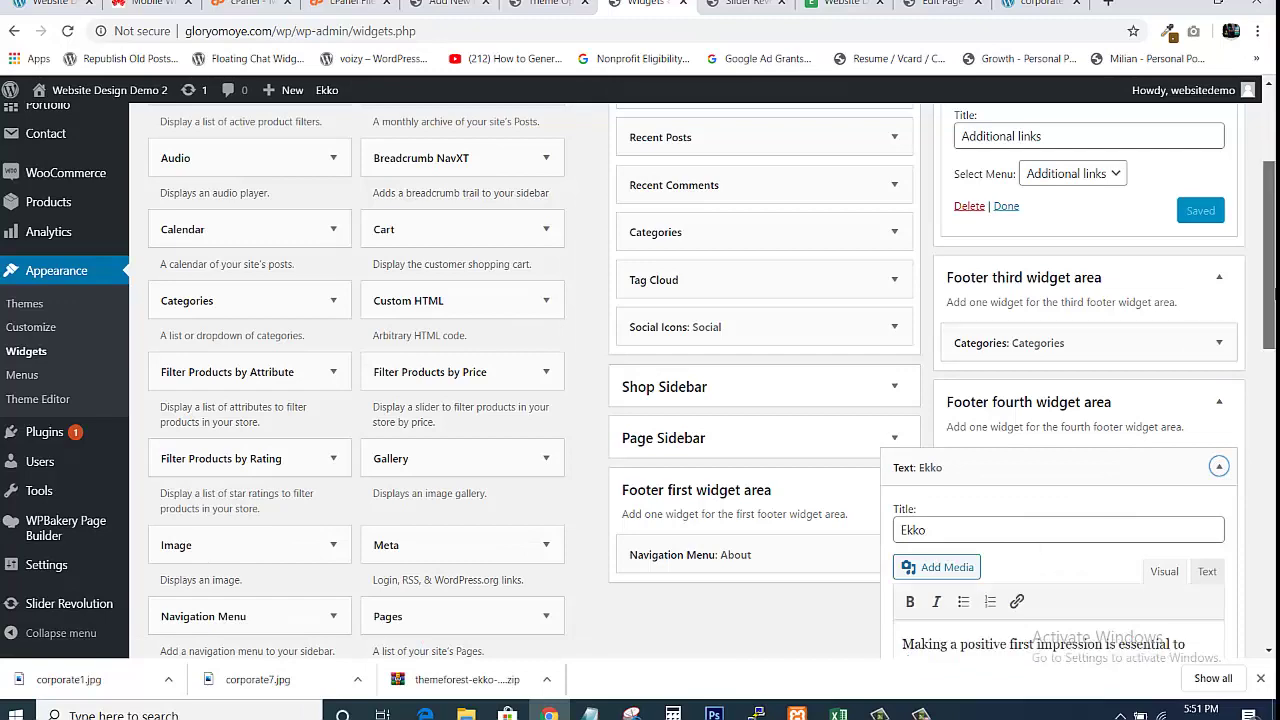
pyautogui.scroll(-2, 1143, 486)
pyautogui.scroll(-1, 1087, 332)
pyautogui.click(1053, 312)
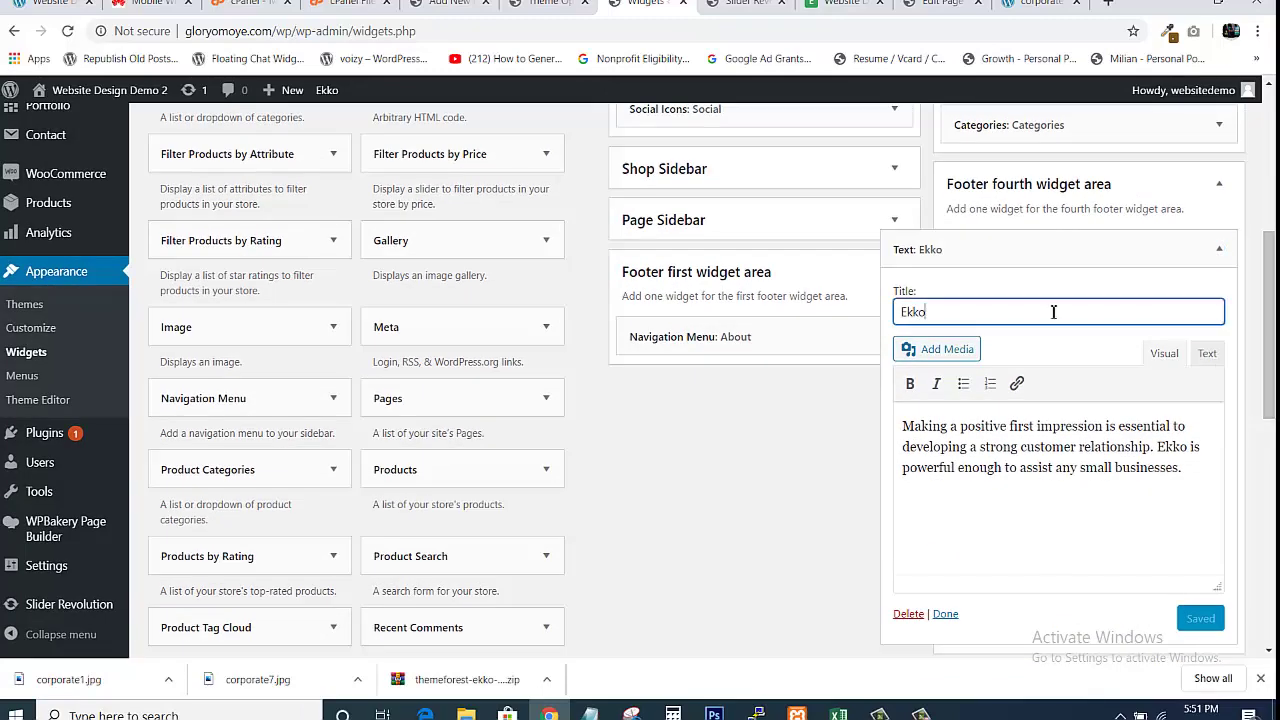
pyautogui.press('BackSpace')
pyautogui.press('BackSpace')
pyautogui.press('BackSpace')
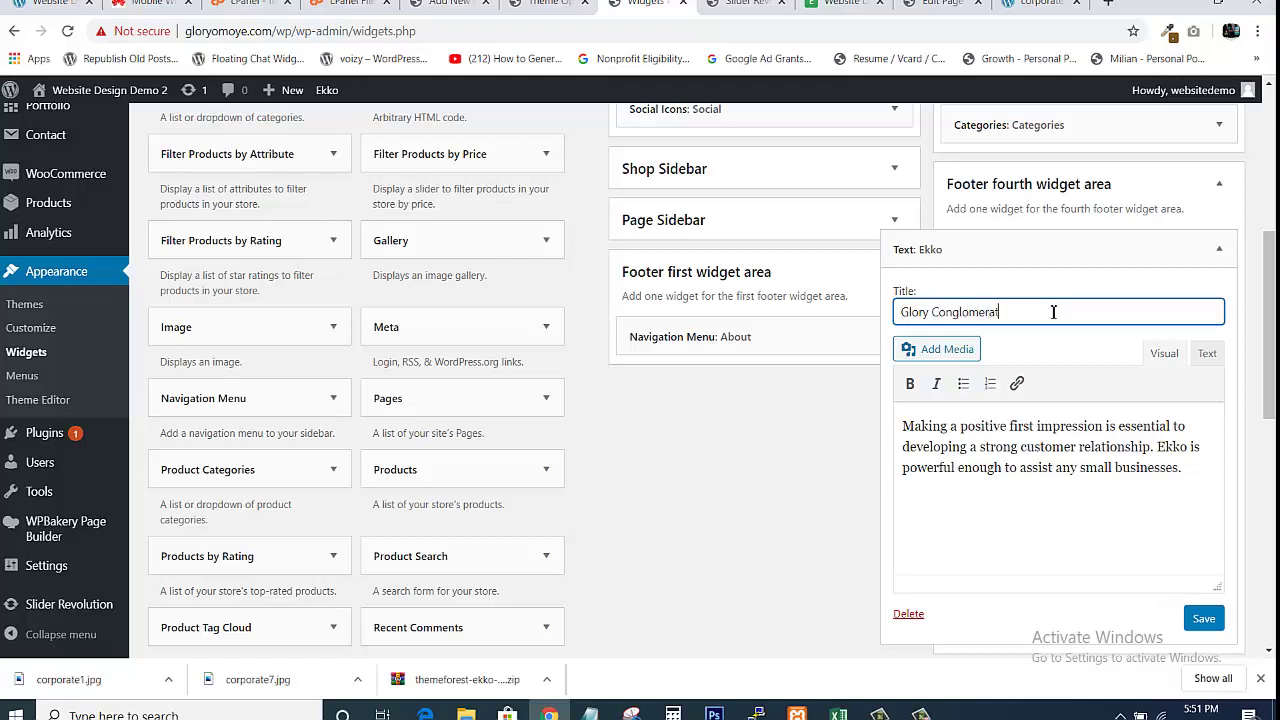
pyautogui.write('e')
# Review the widget's Ekko description text against the live site footer
pyautogui.moveTo(905, 428); pyautogui.dragTo(1251, 505)
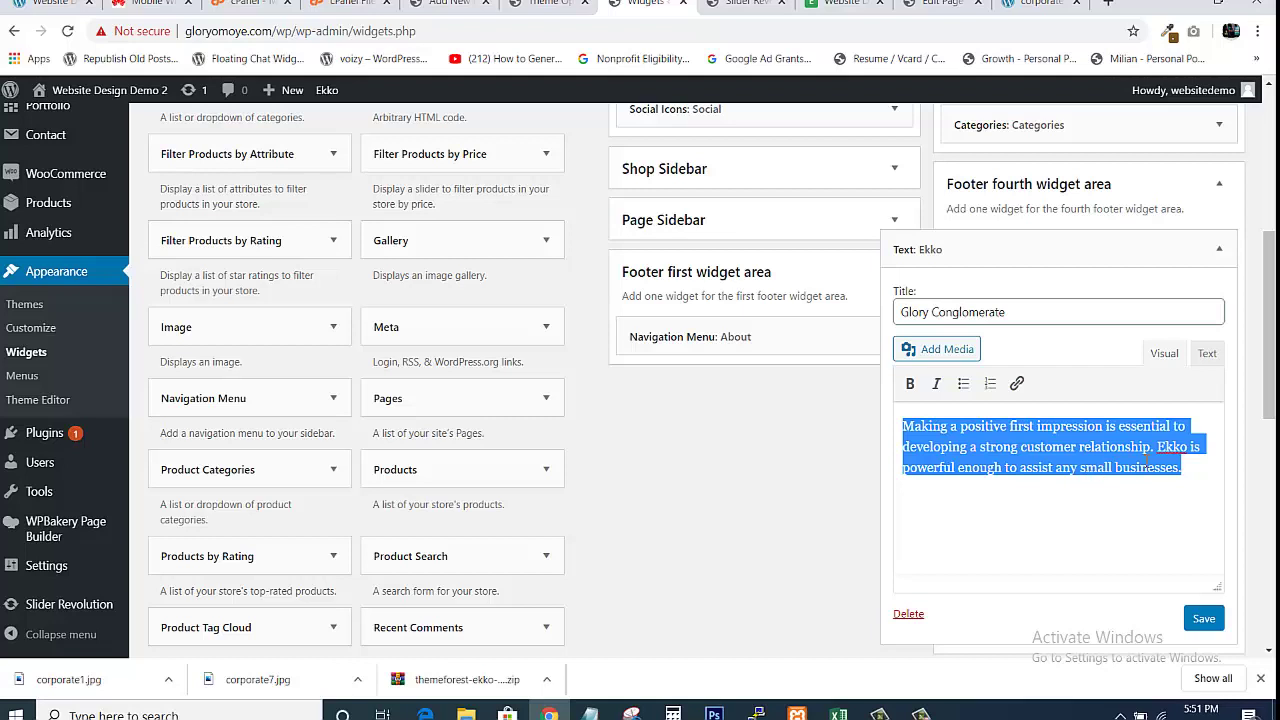
pyautogui.click(1185, 487)
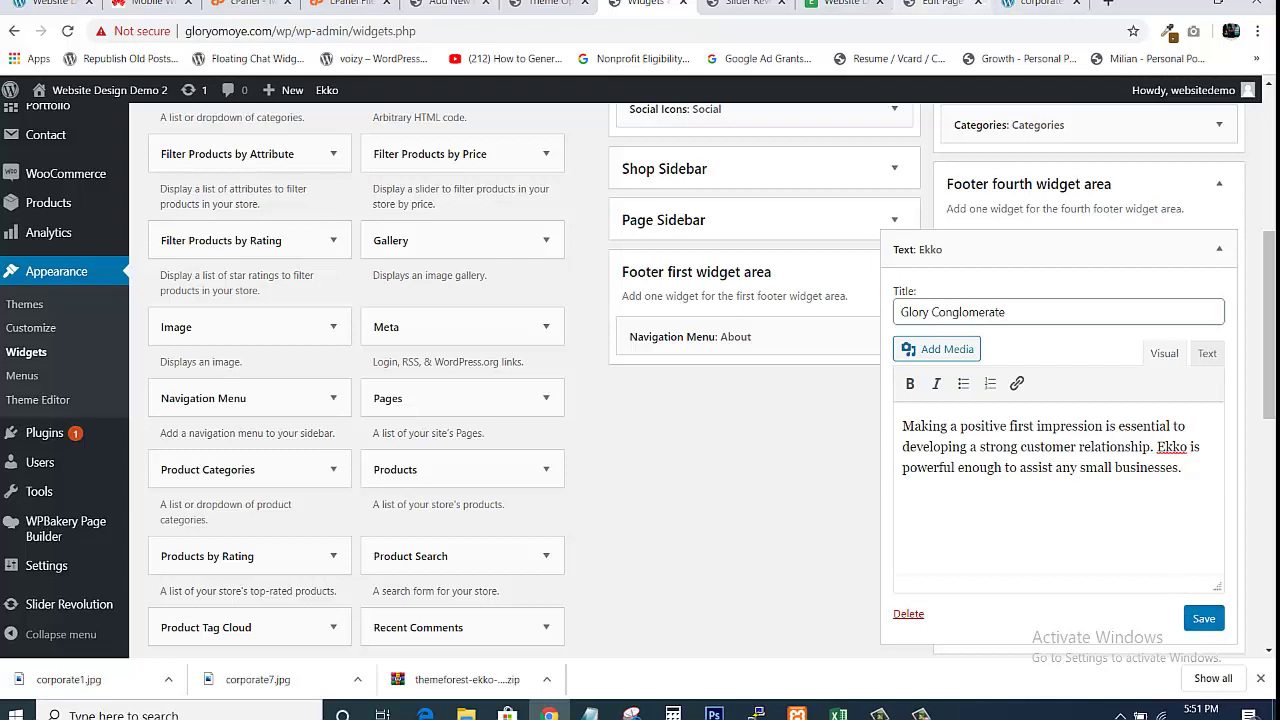
pyautogui.click(845, 4)
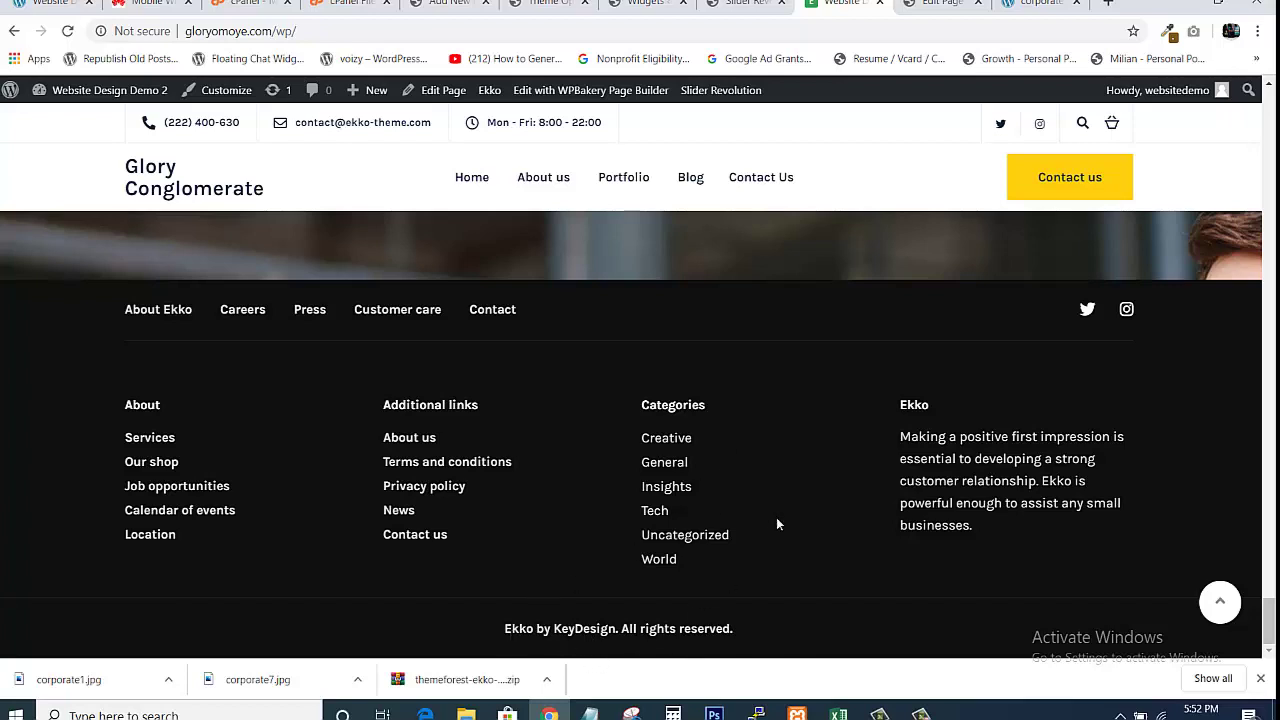
pyautogui.click(745, 5)
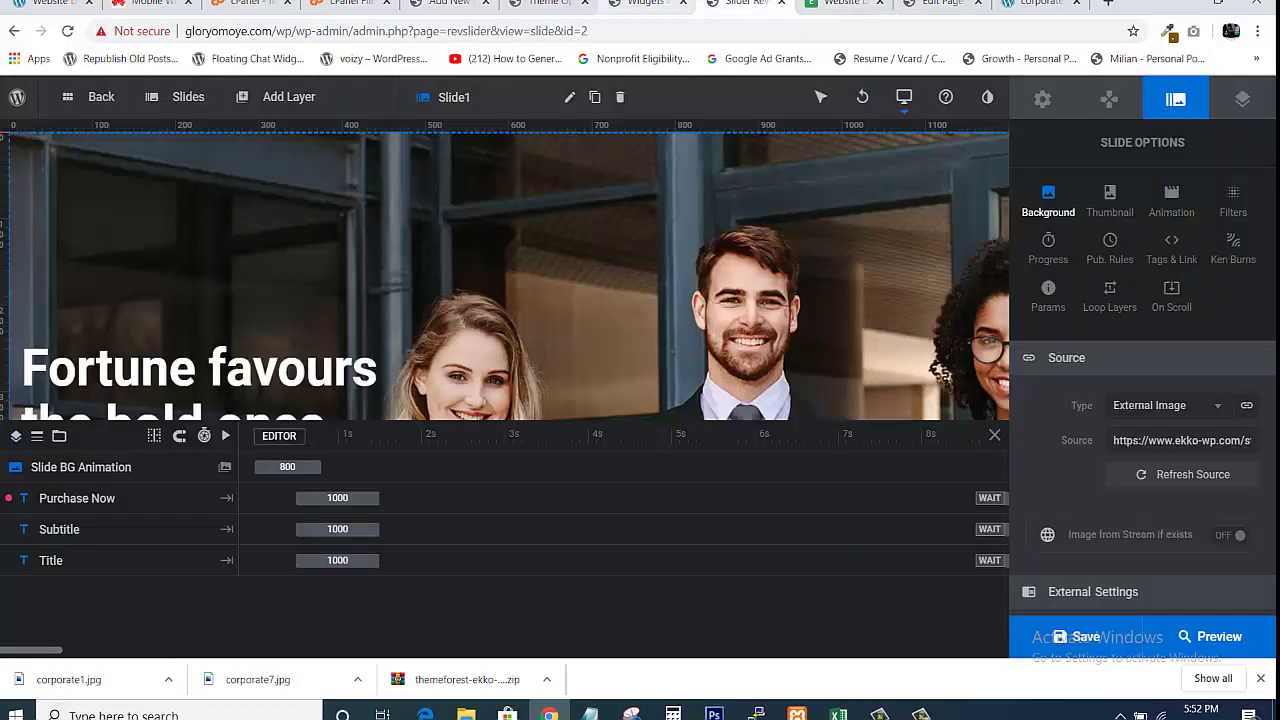
pyautogui.click(648, 4)
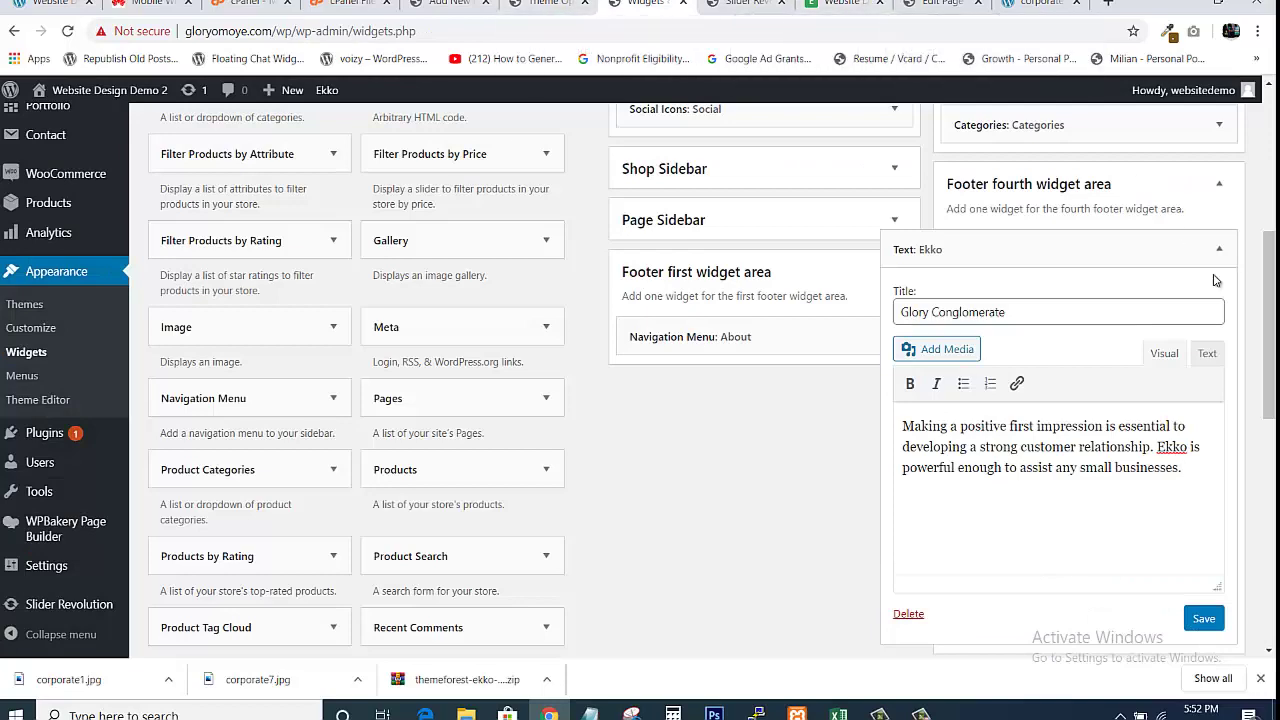
pyautogui.click(1160, 538)
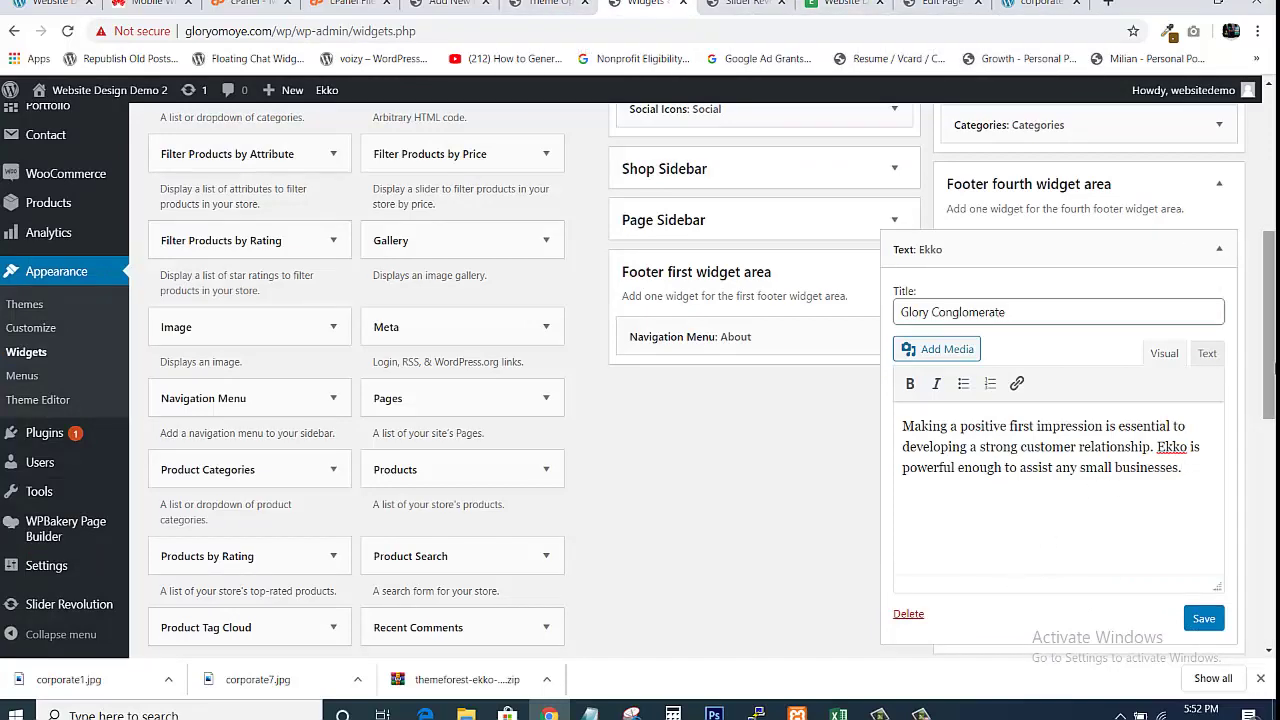
pyautogui.moveTo(1272, 370); pyautogui.dragTo(1262, 251)
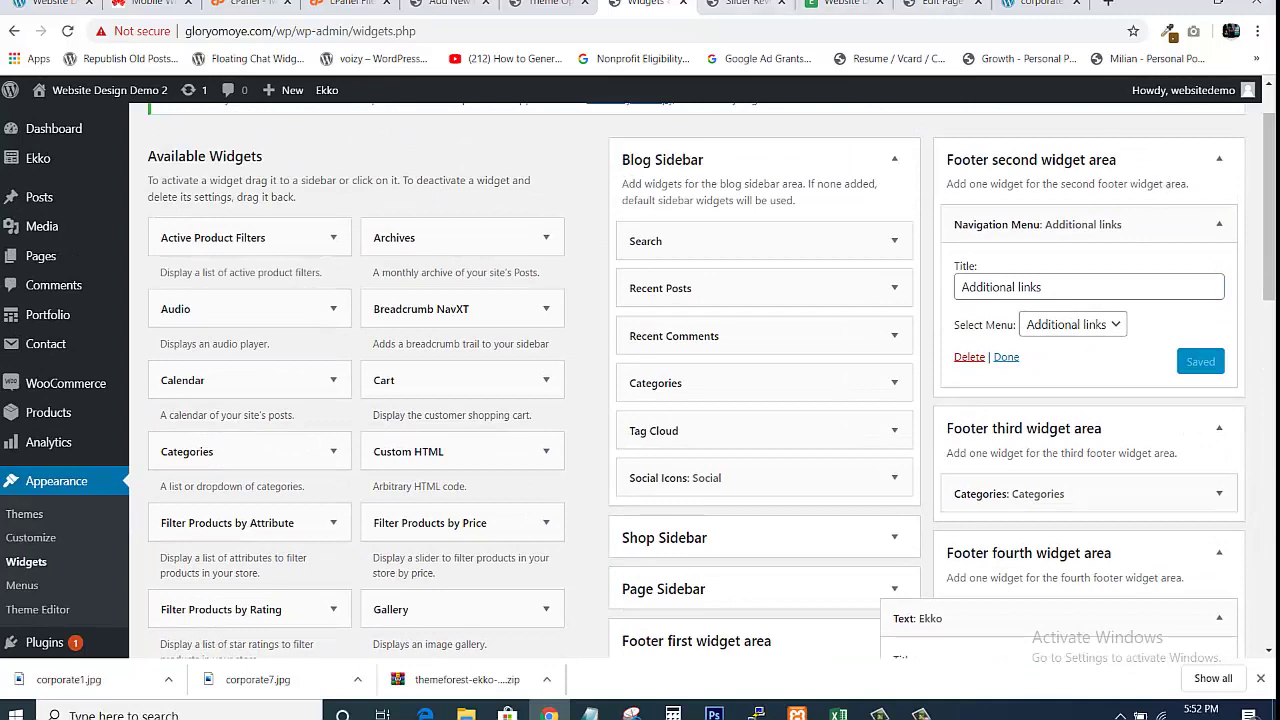
# In Ekko Theme Options, open Footer and select the copyright line 'Ekko by KeyDesign. All rights reserved.'
pyautogui.click(550, 4)
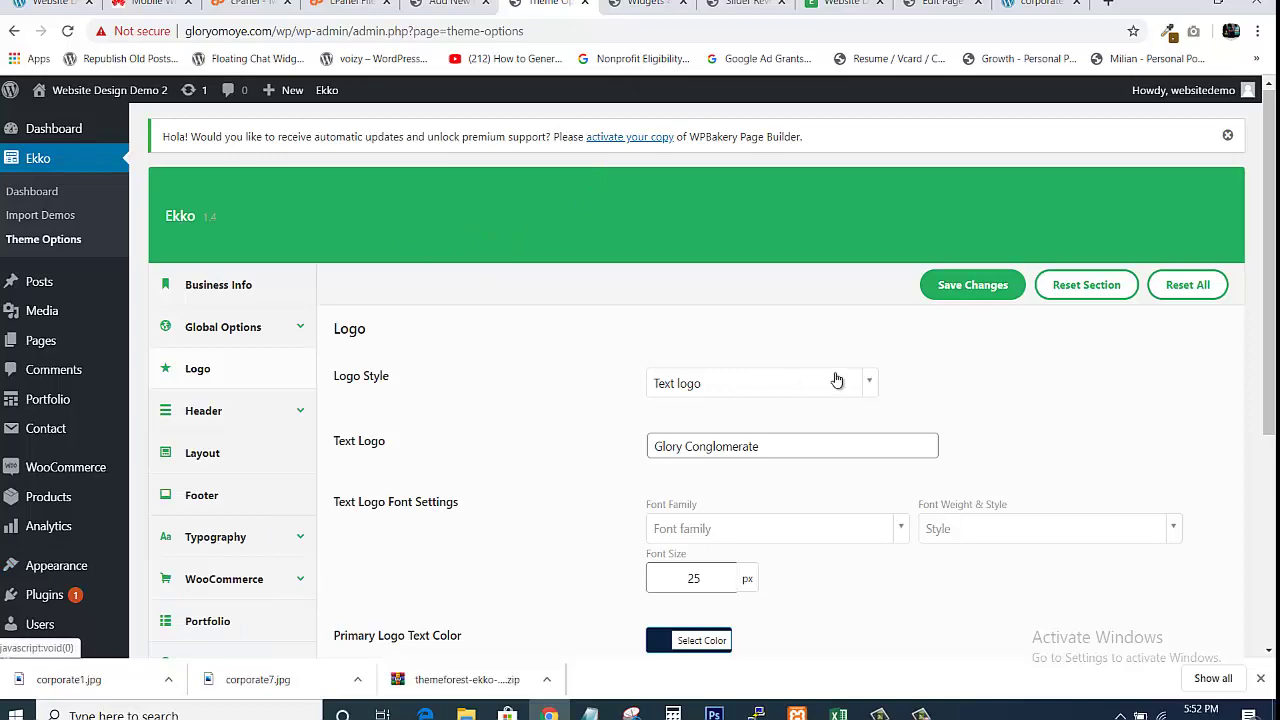
pyautogui.scroll(-4, 1268, 400)
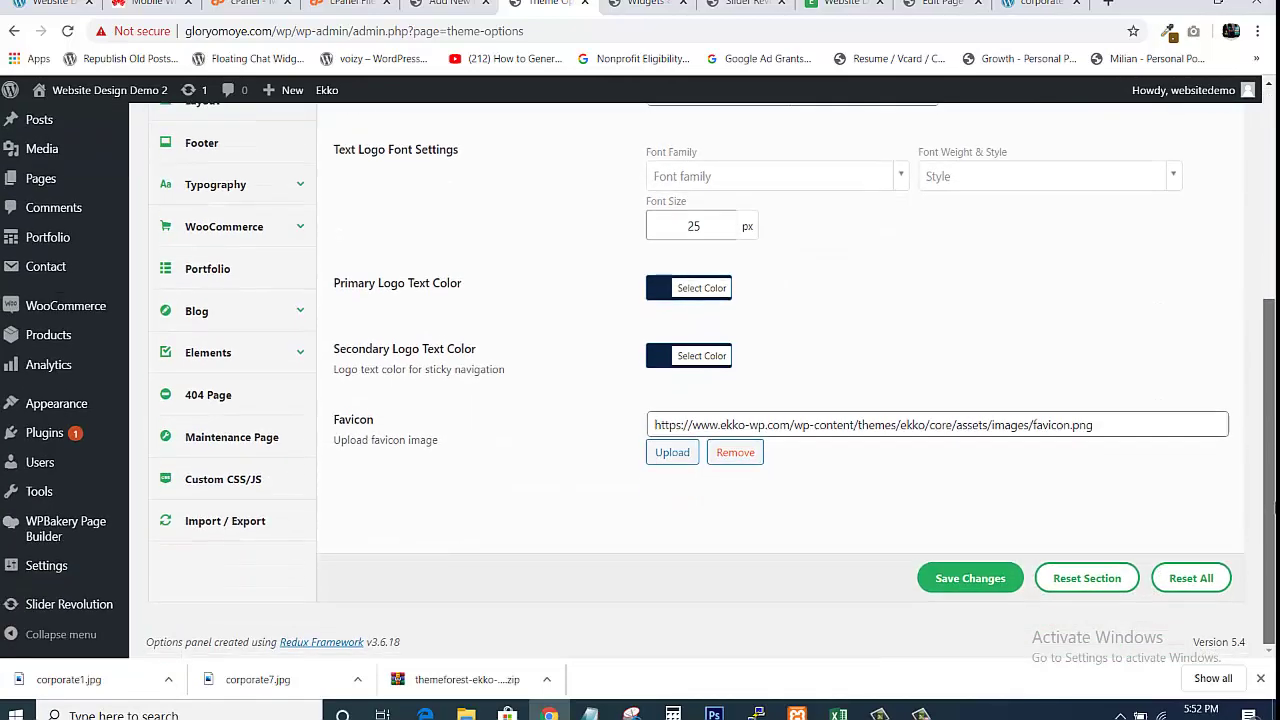
pyautogui.scroll(3, 1259, 376)
pyautogui.scroll(1, 1259, 376)
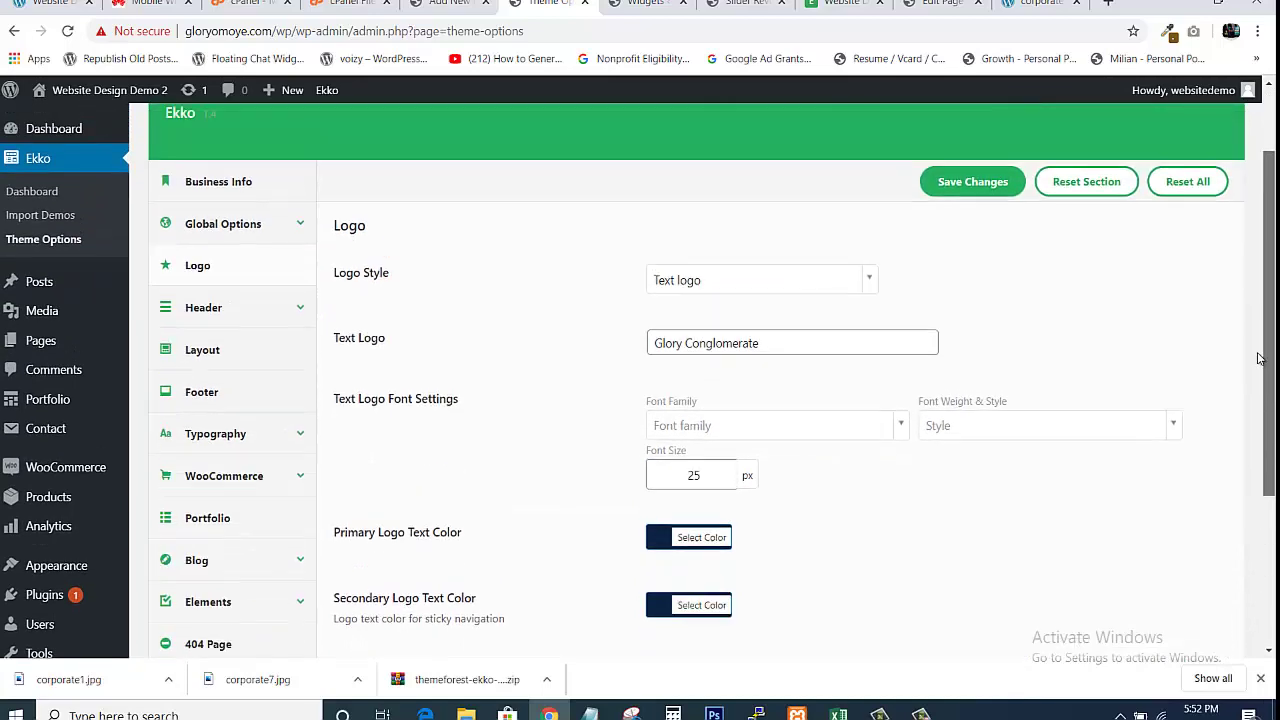
pyautogui.click(218, 401)
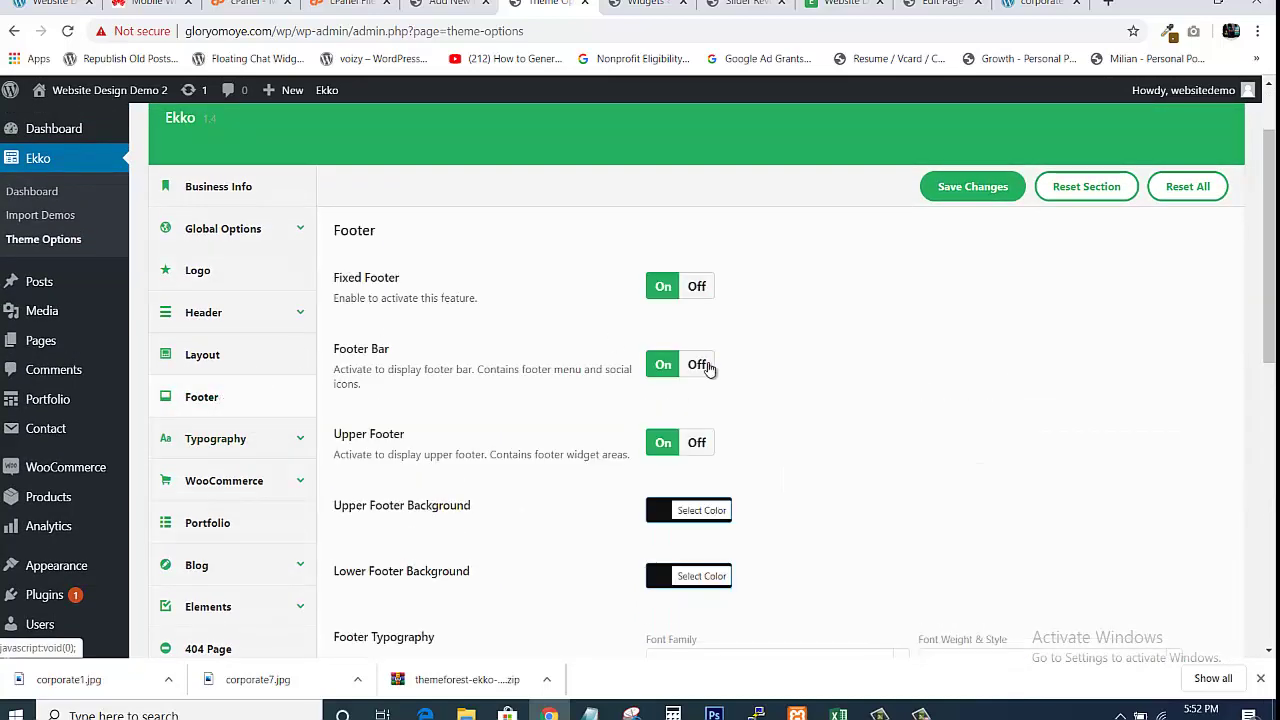
pyautogui.scroll(-5, 780, 380)
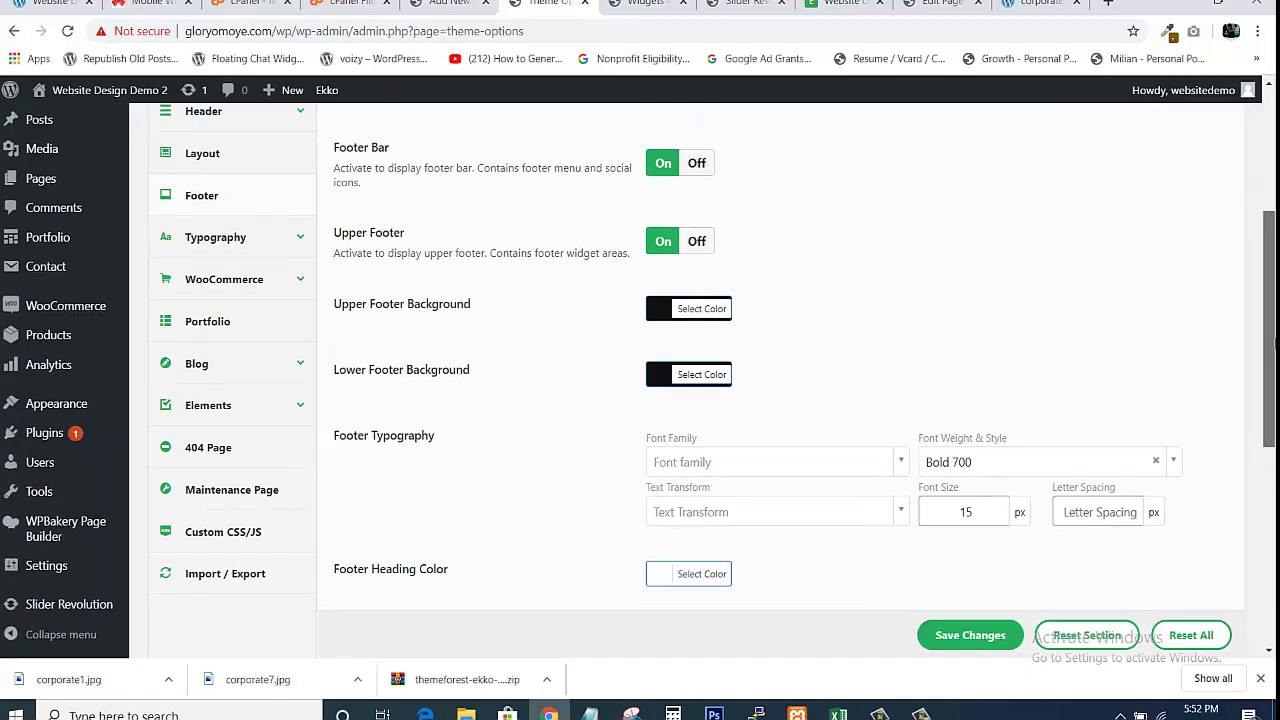
pyautogui.scroll(-3, 780, 450)
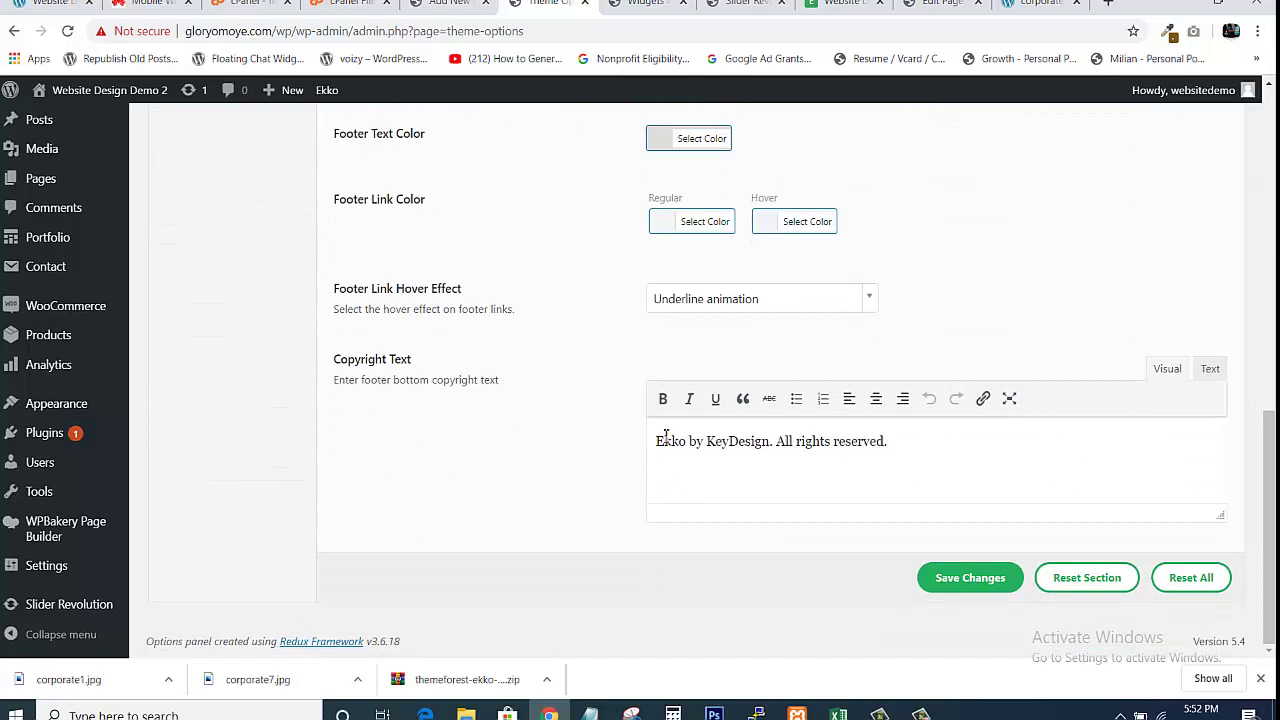
pyautogui.moveTo(657, 441); pyautogui.dragTo(948, 457)
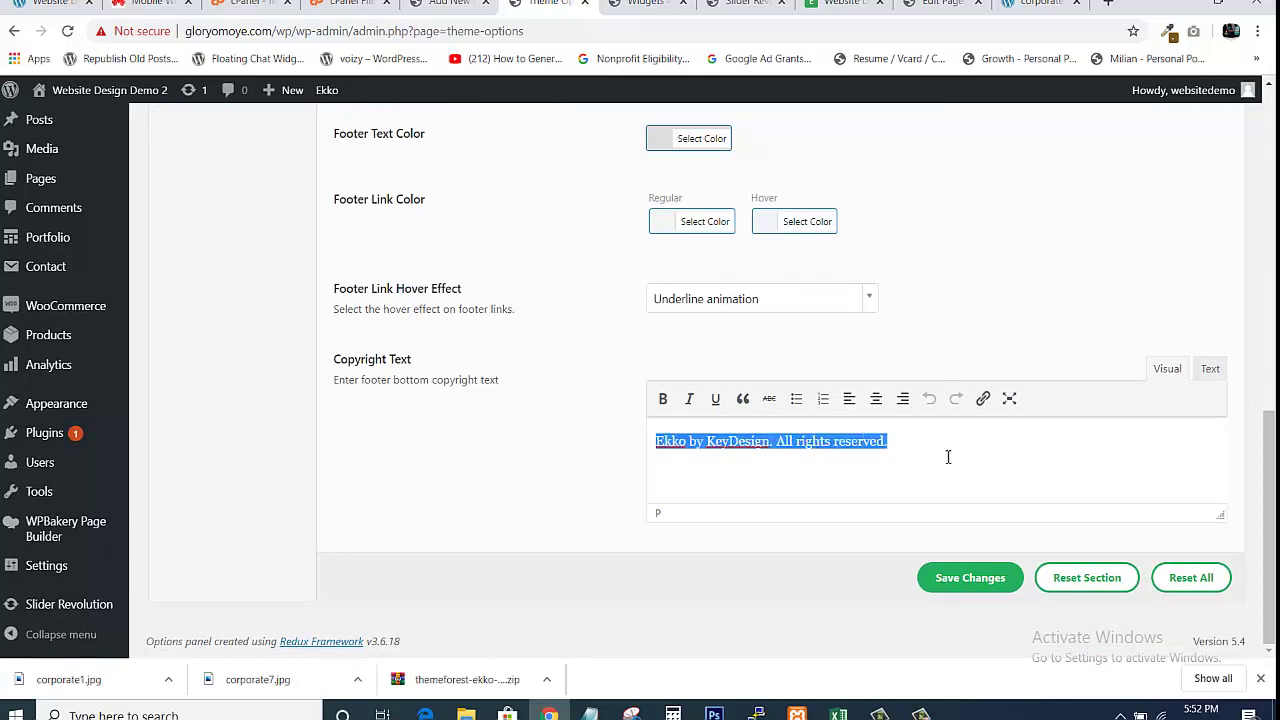
pyautogui.click(948, 457)
pyautogui.click(845, 3)
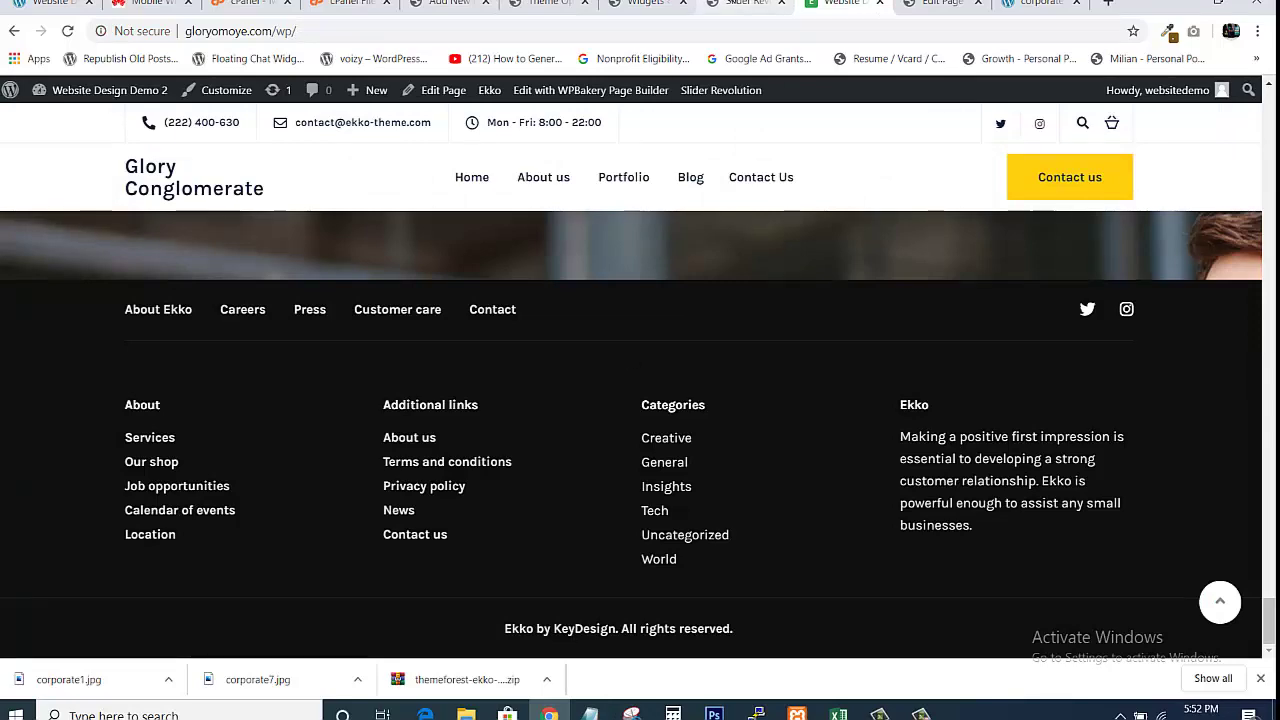
pyautogui.click(736, 4)
pyautogui.click(645, 4)
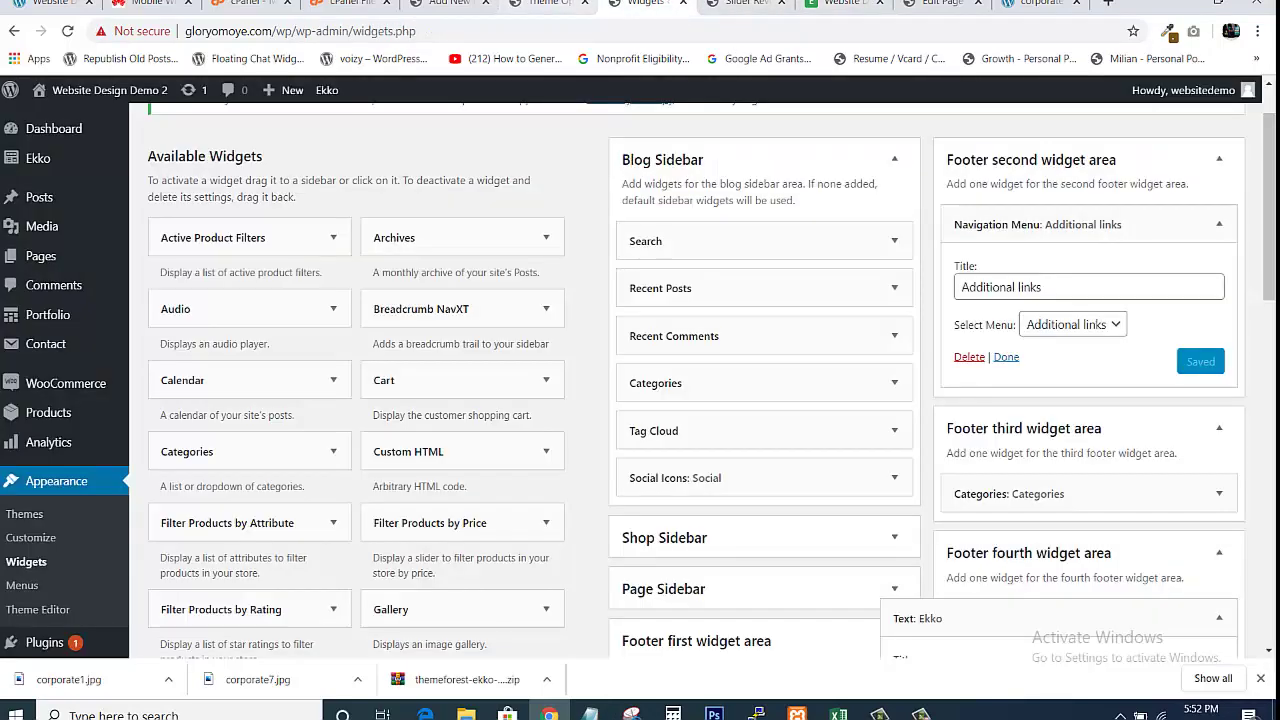
pyautogui.click(545, 4)
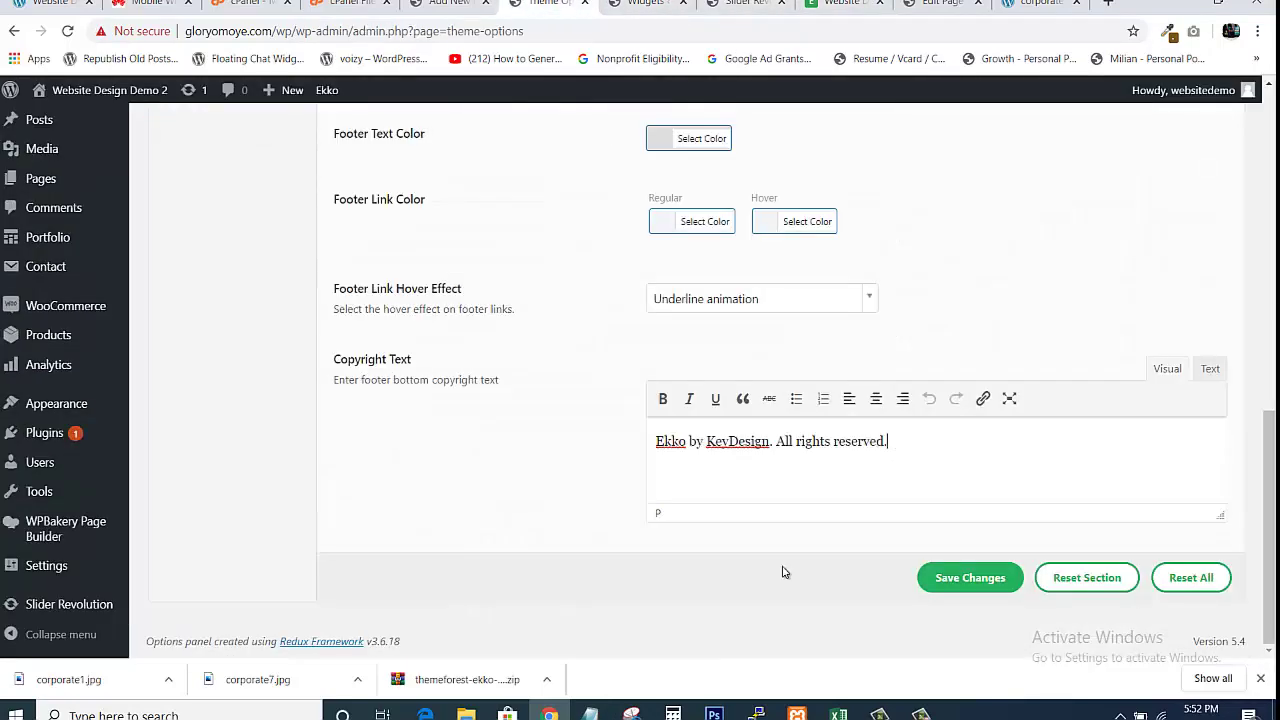
# Replace 'Ekko' in the copyright text with 'Glory Conglomerate'
pyautogui.click(686, 441)
pyautogui.press('BackSpace')
pyautogui.press('BackSpace')
pyautogui.press('BackSpace')
pyautogui.press('BackSpace')
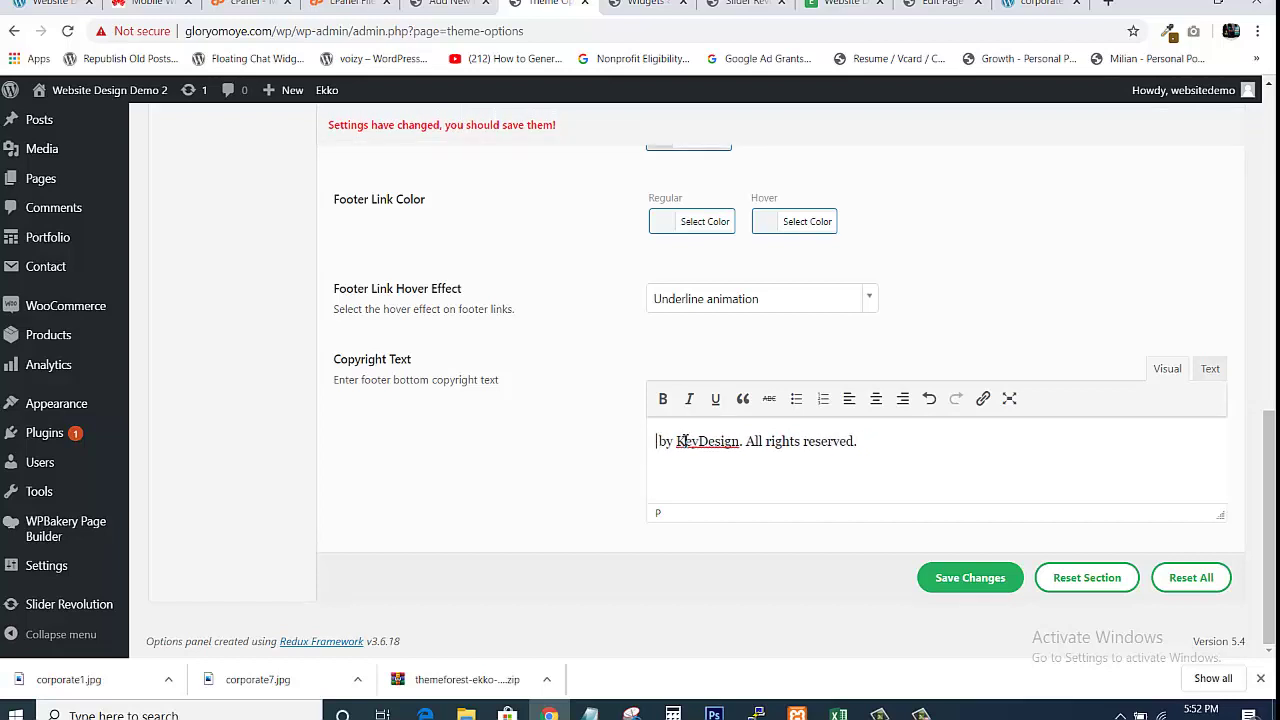
pyautogui.write('Glory ')
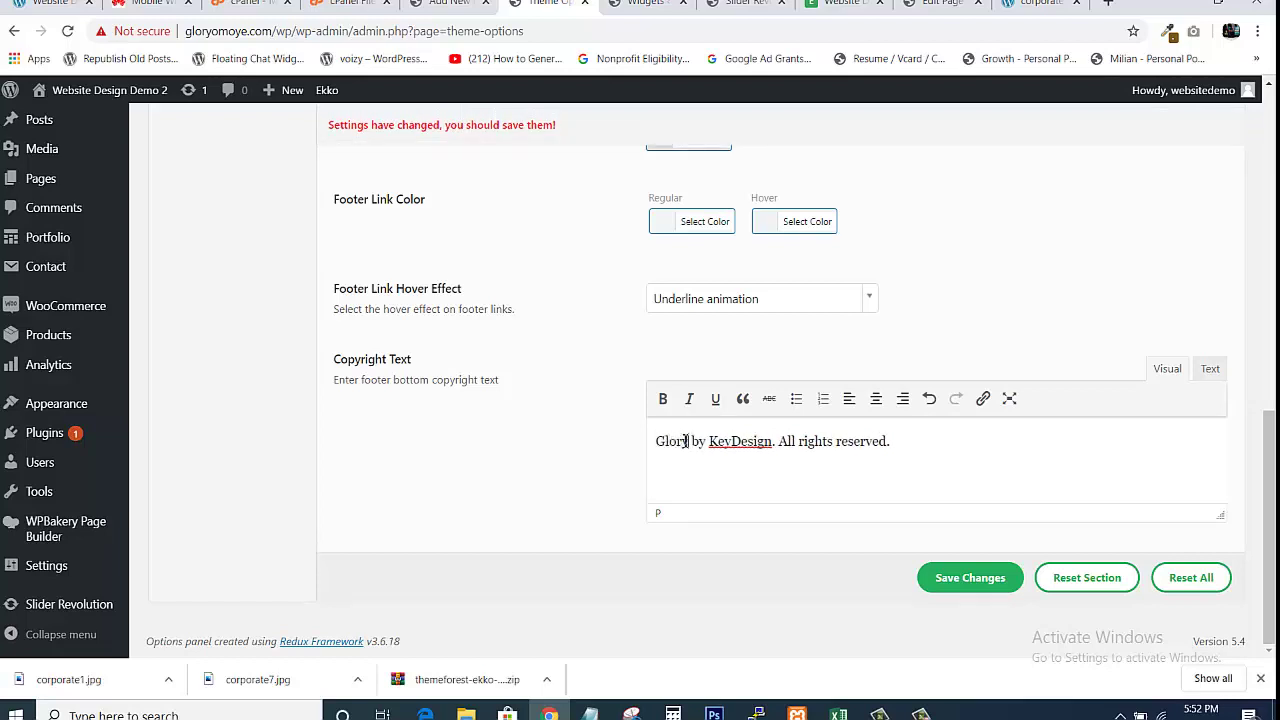
pyautogui.write('Conglome')
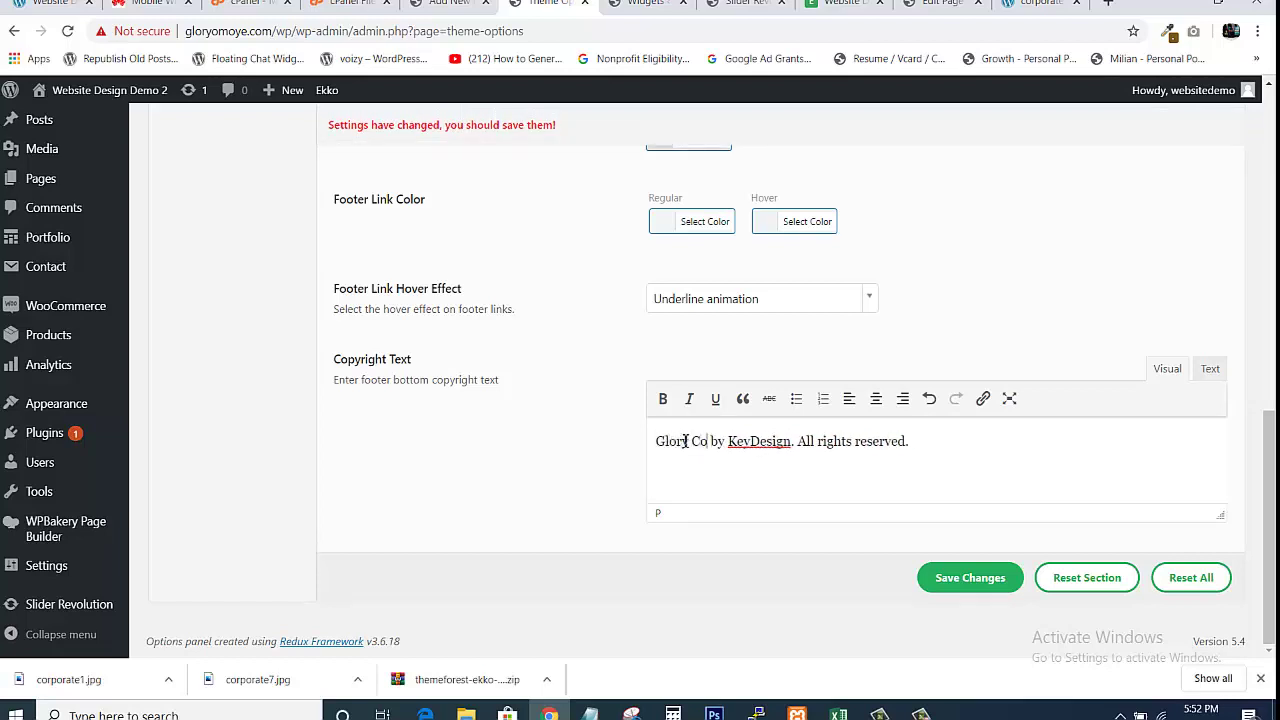
pyautogui.write('rate')
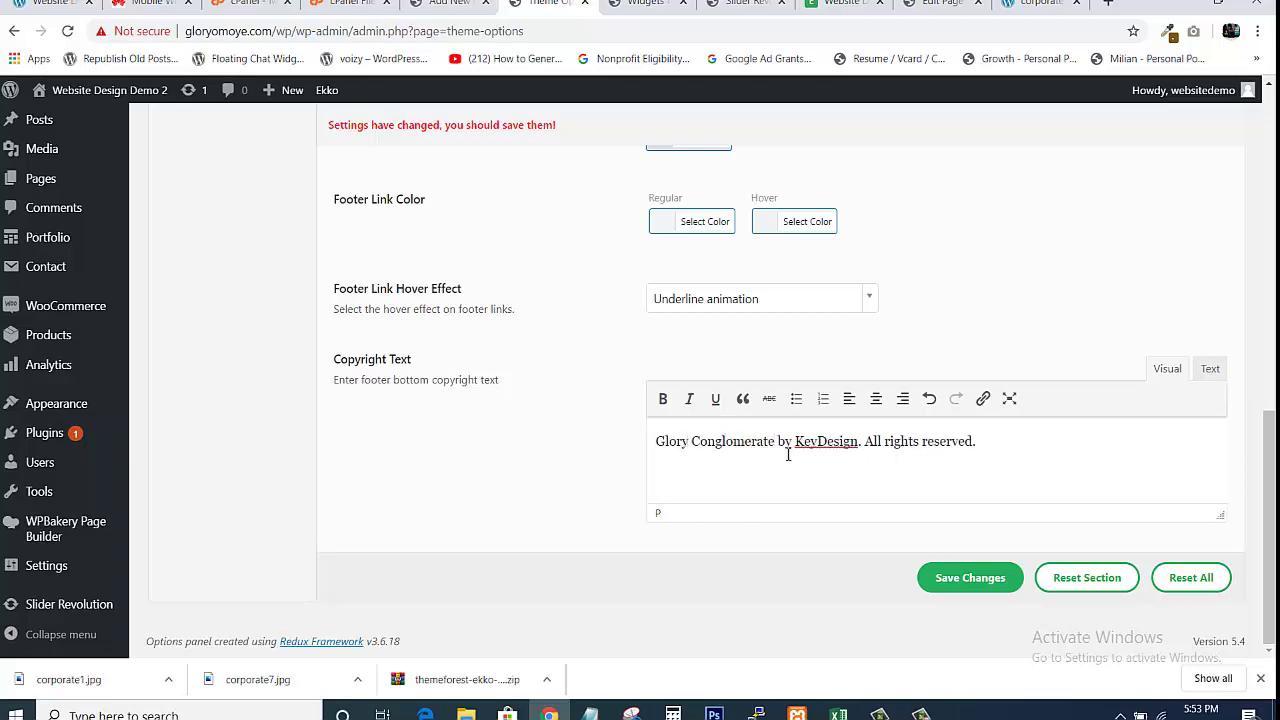
# Replace 'KeyDesign' with the owner's name, save the theme options, and return to the live site
pyautogui.click(858, 441)
pyautogui.press('BackSpace')
pyautogui.press('BackSpace')
pyautogui.press('BackSpace')
pyautogui.press('BackSpace')
pyautogui.press('BackSpace')
pyautogui.press('BackSpace')
pyautogui.press('BackSpace')
pyautogui.press('BackSpace')
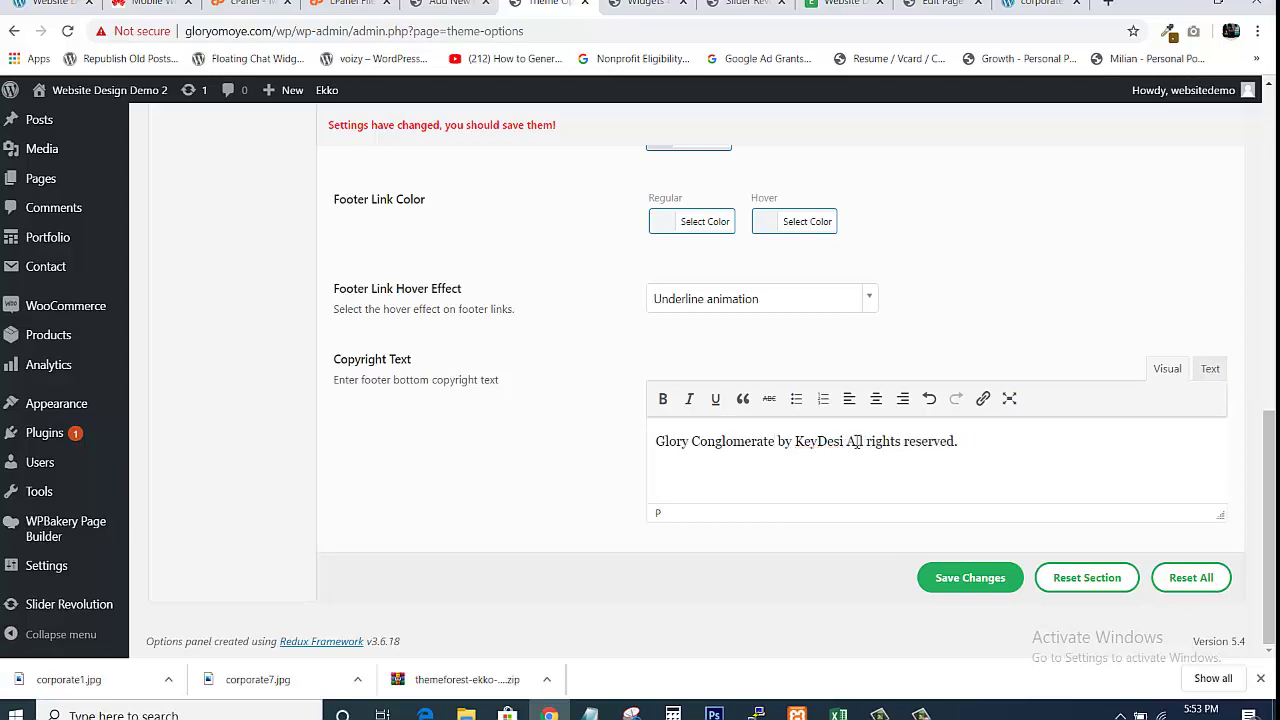
pyautogui.press('BackSpace')
pyautogui.write('G')
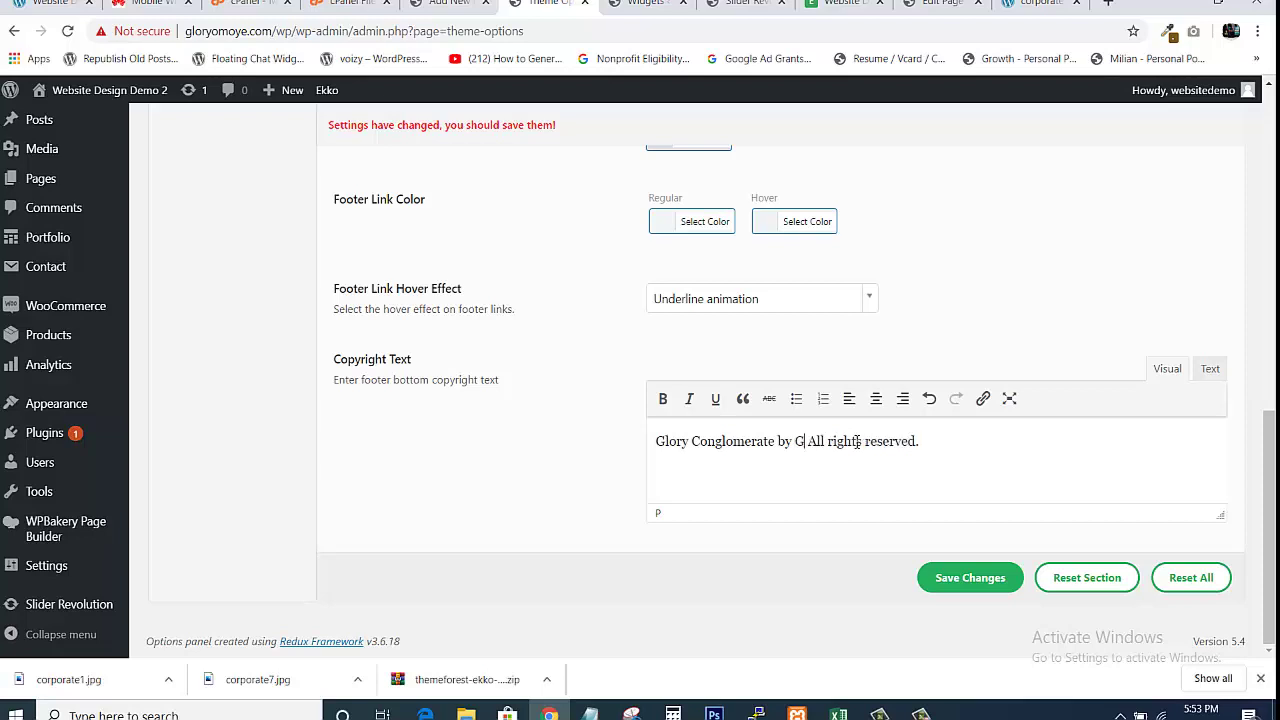
pyautogui.write('lory Omo')
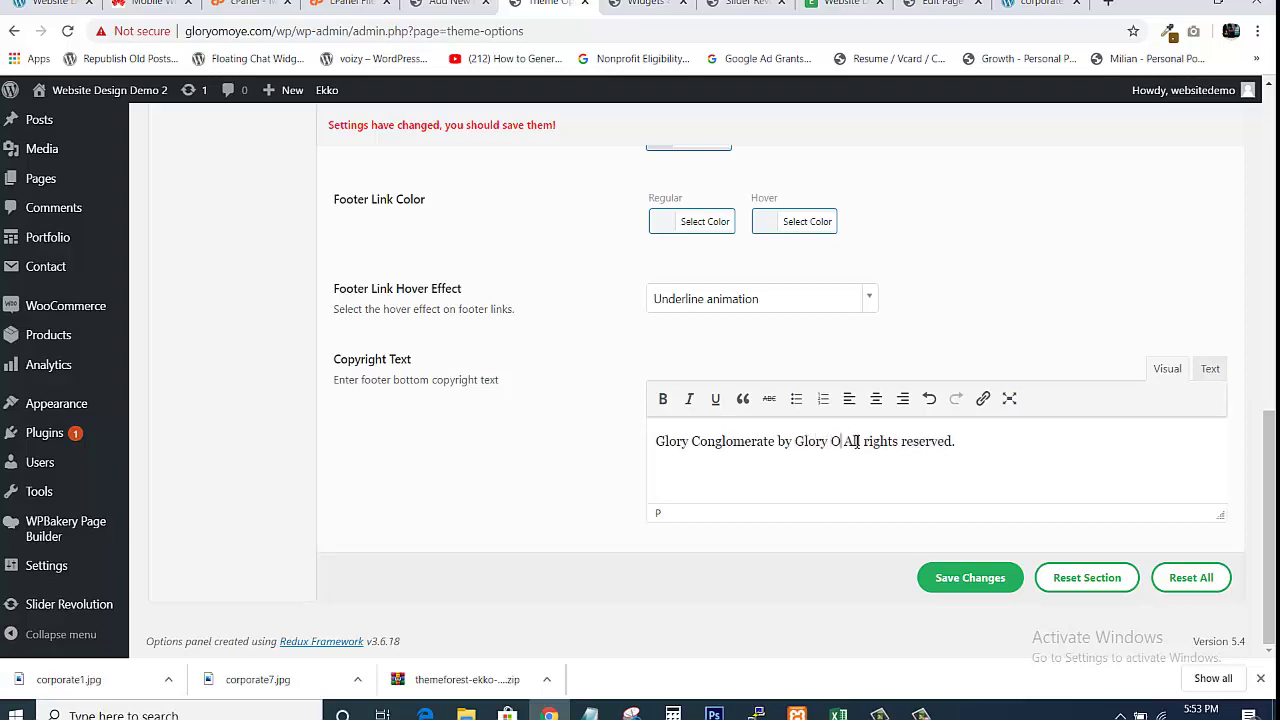
pyautogui.write('ye')
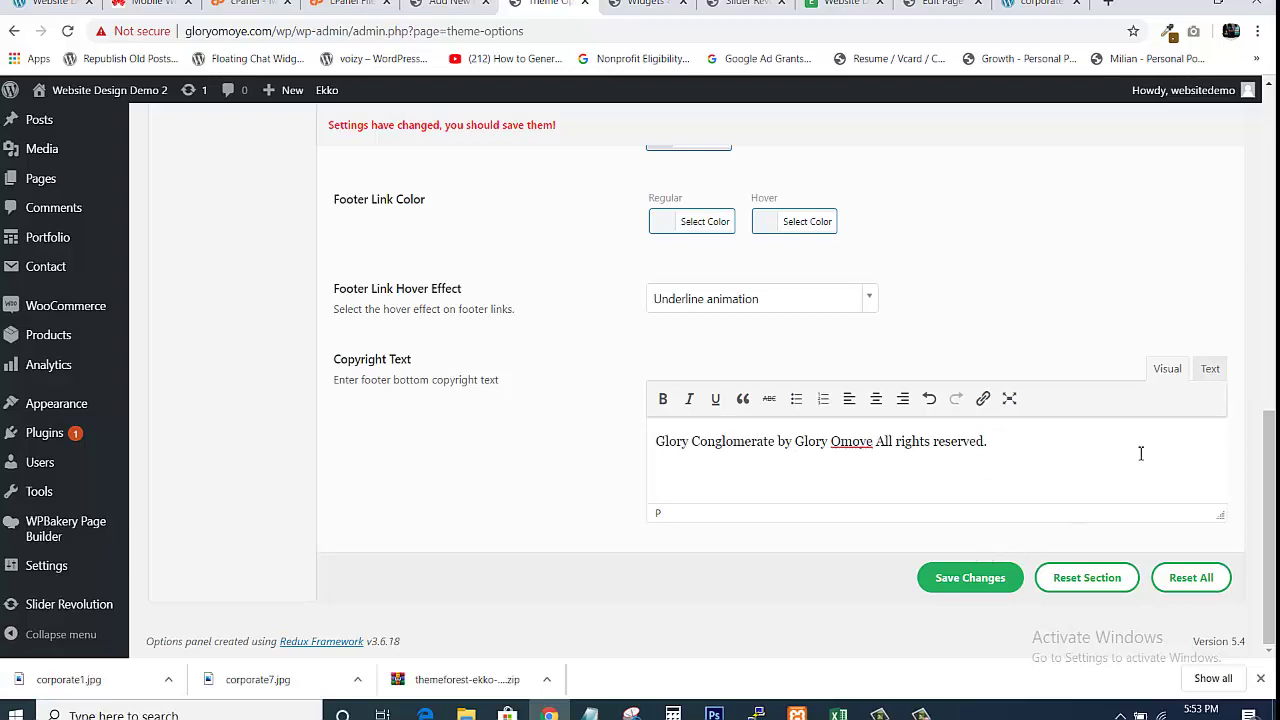
pyautogui.click(950, 580)
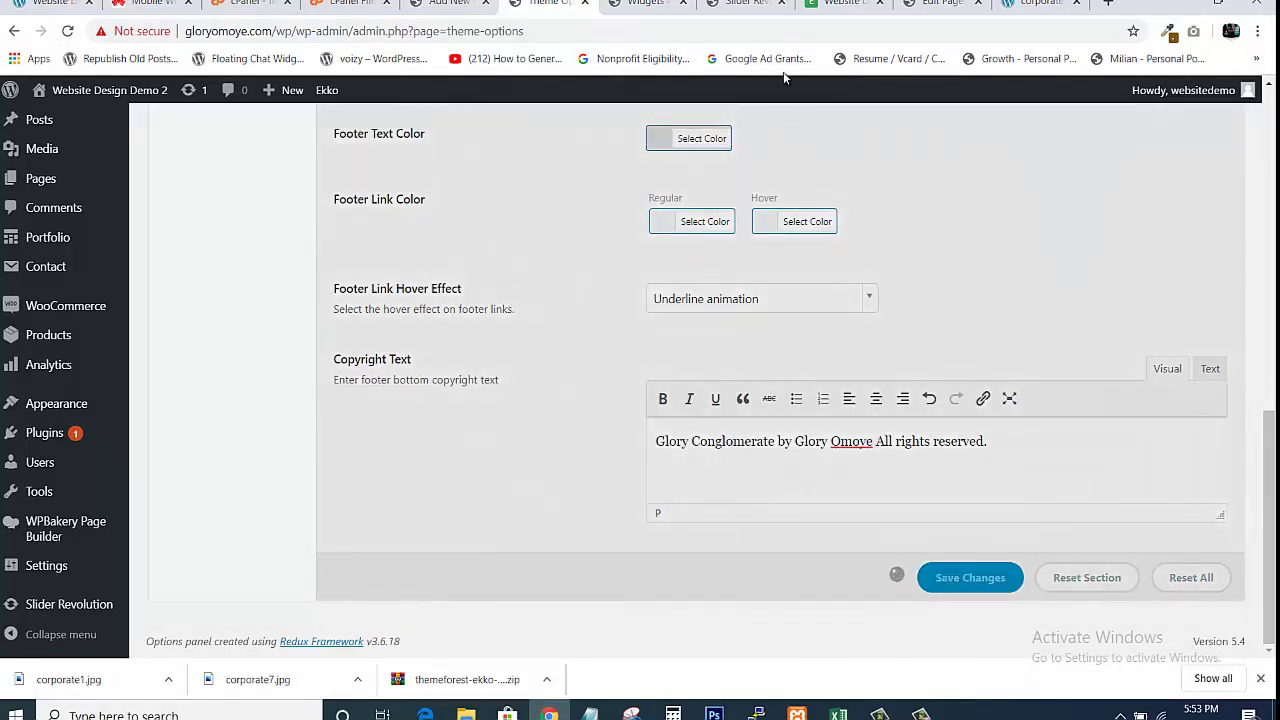
pyautogui.click(845, 4)
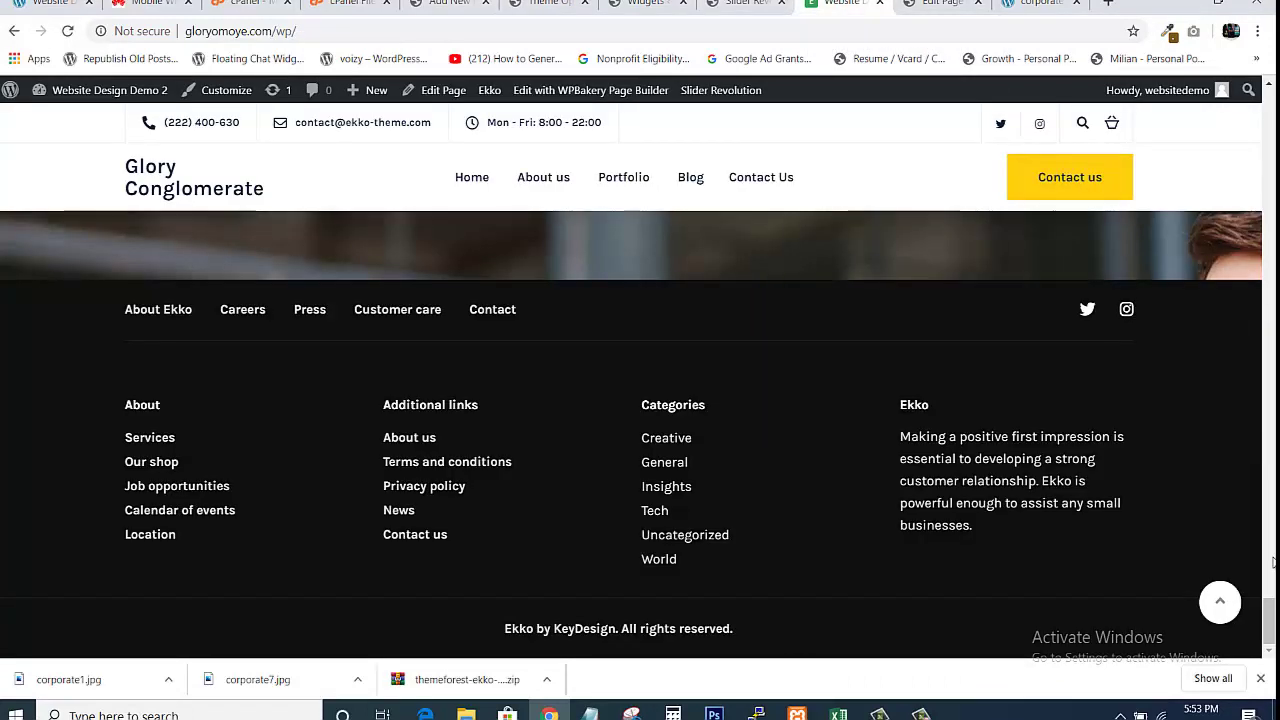
pyautogui.moveTo(1268, 612); pyautogui.dragTo(1273, 128)
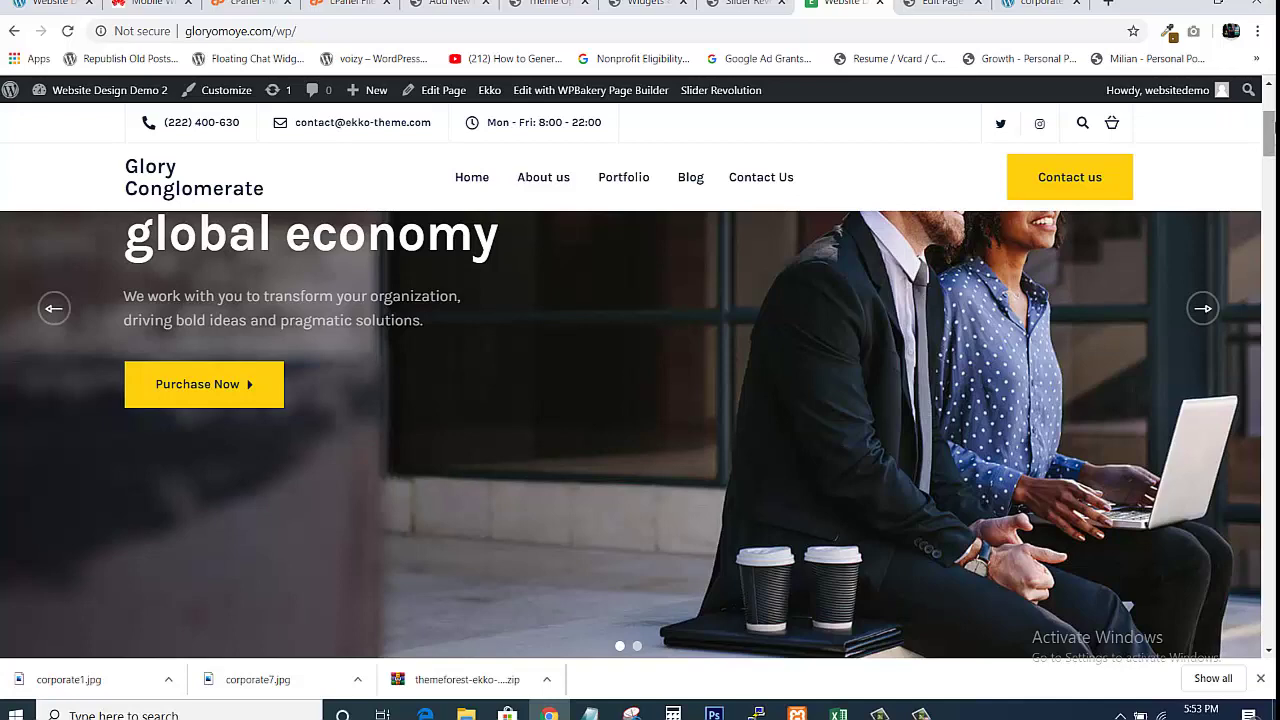
pyautogui.moveTo(1269, 132); pyautogui.dragTo(1275, 57)
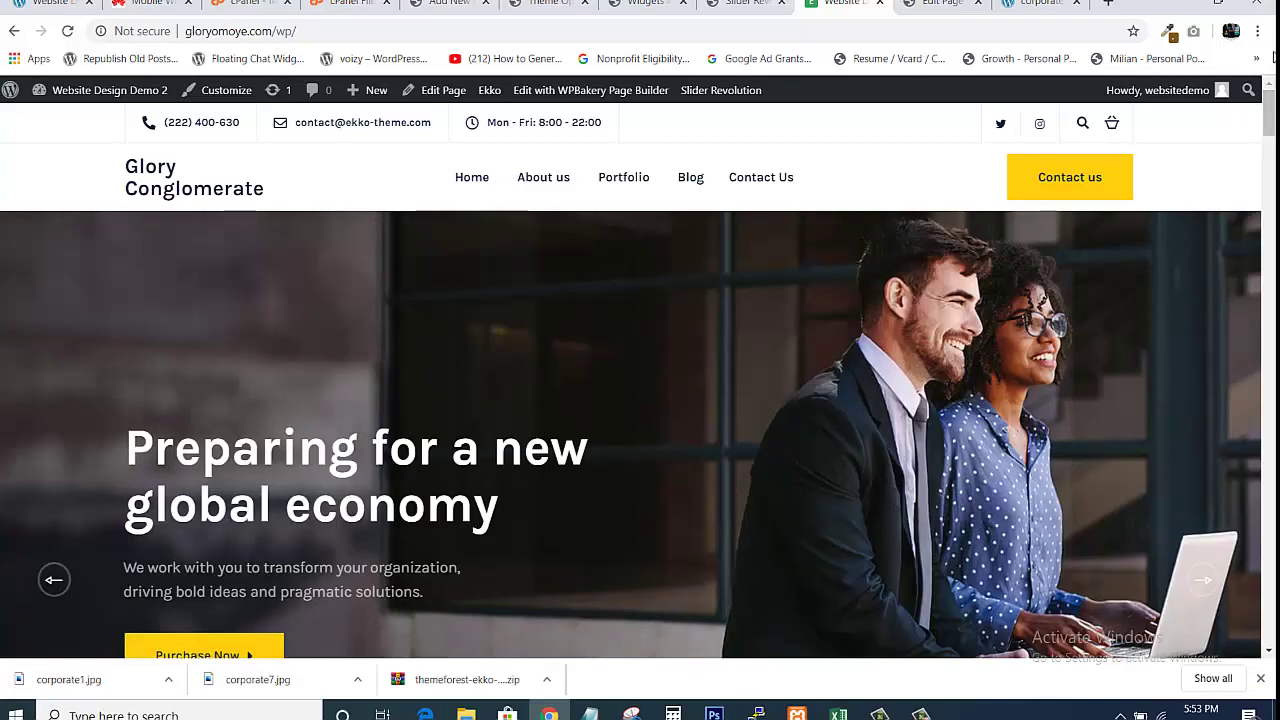